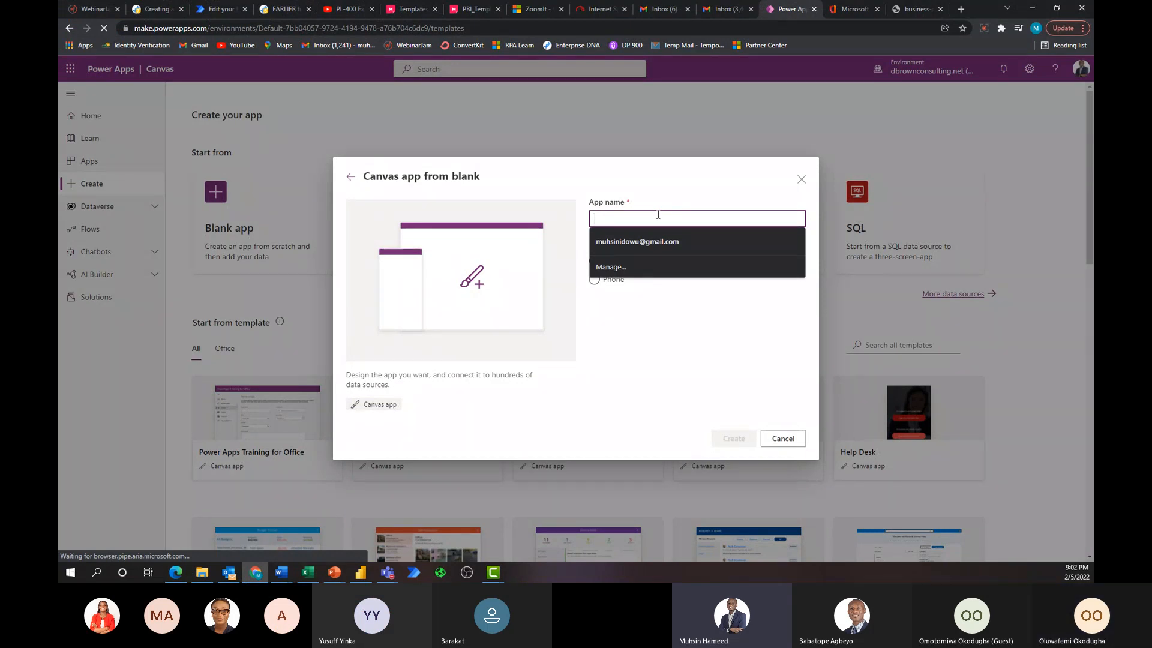
Create the blank canvas app in Tablet format with the name Customers Details App.
{"action": "type", "text": "Training"}
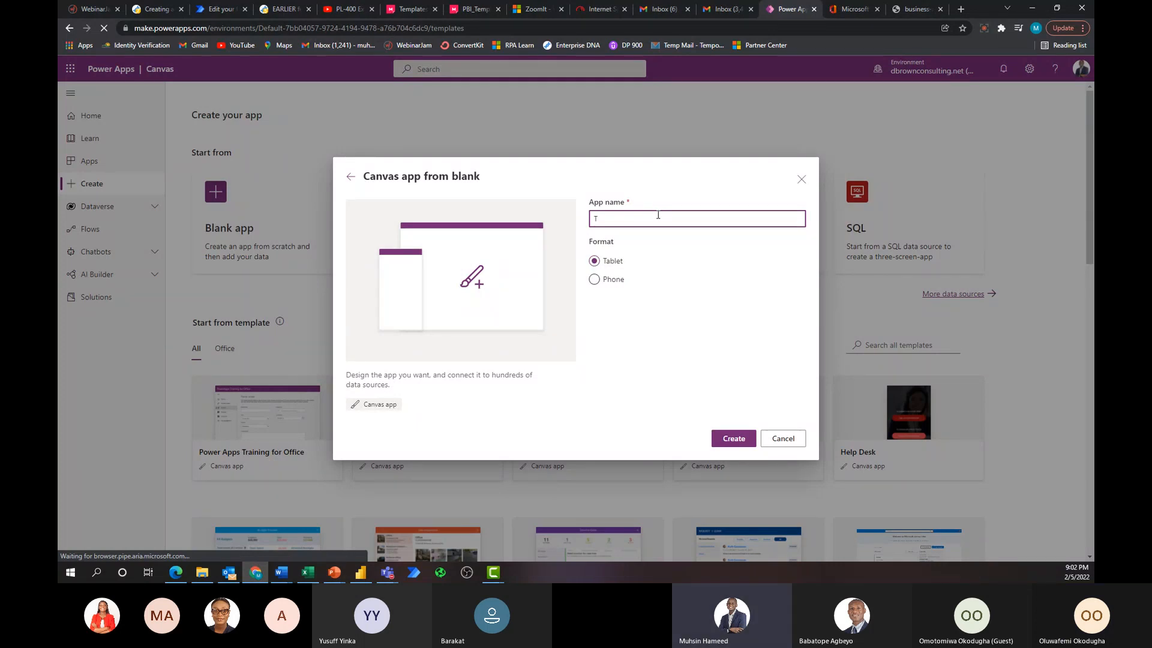
{"action": "key", "text": "ctrl+a"}
{"action": "key", "text": "BackSpace"}
{"action": "type", "text": "Cust"}
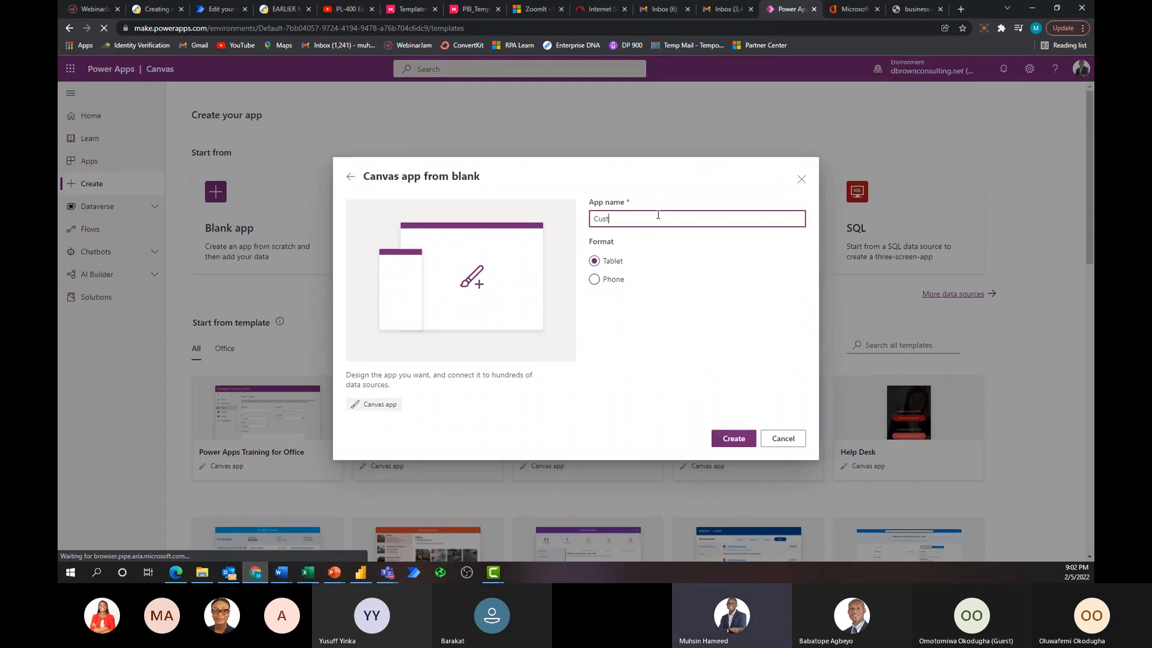
{"action": "type", "text": "omers App"}
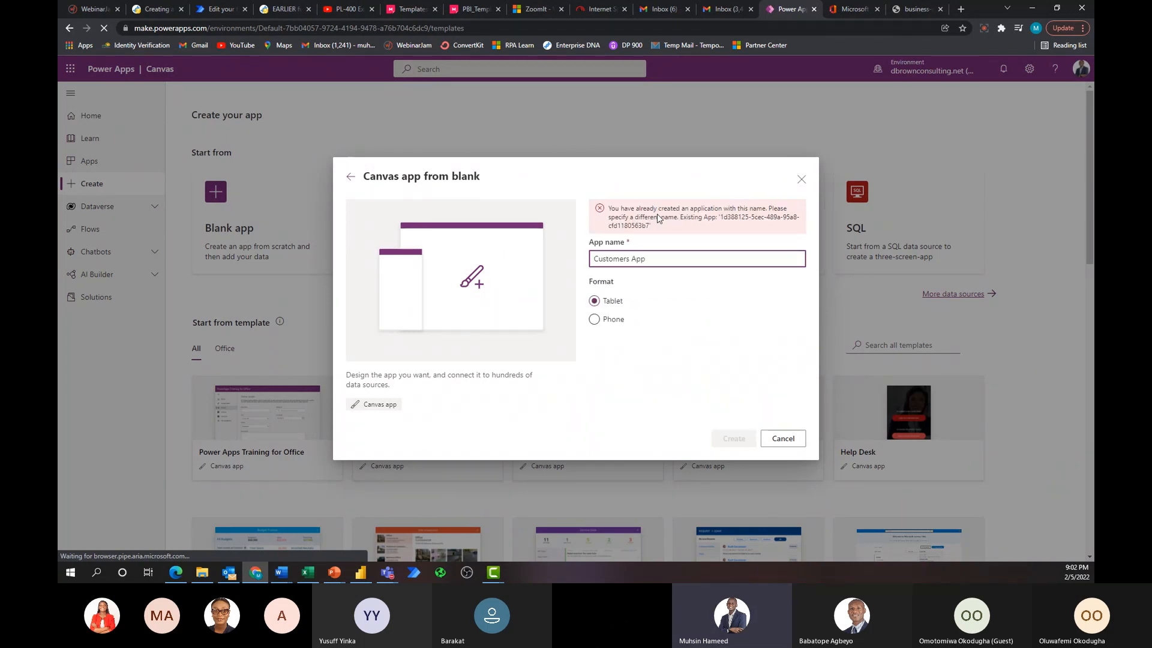
{"action": "left_click", "coordinate": [634, 259]}
{"action": "type", "text": "Details"}
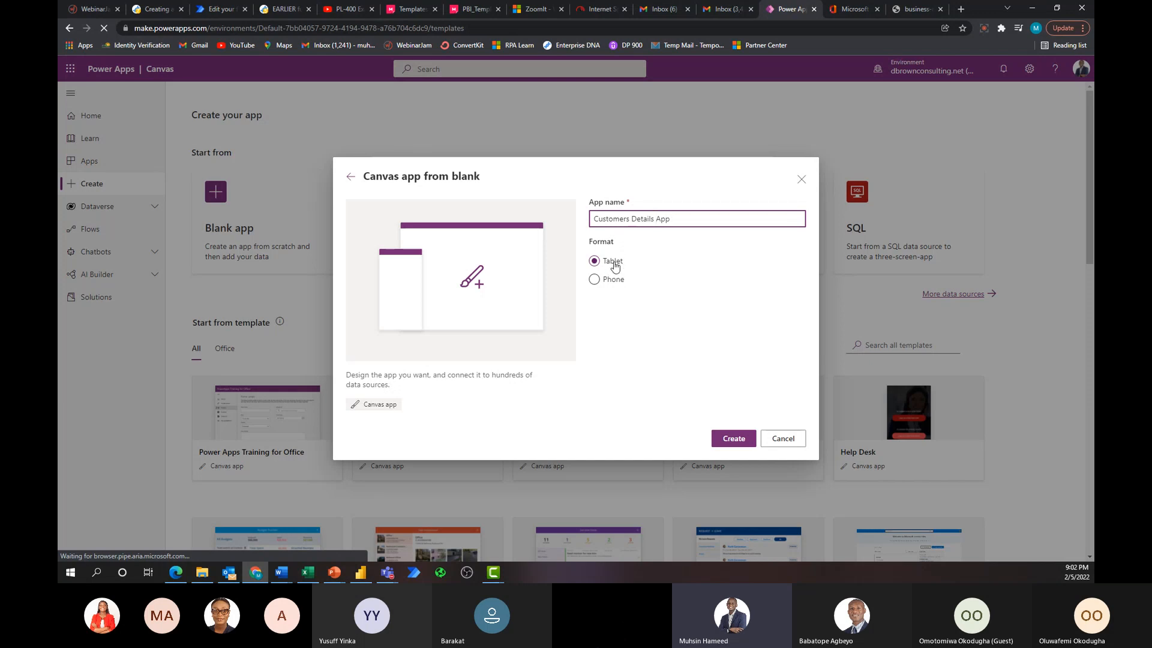
{"action": "left_click", "coordinate": [734, 440]}
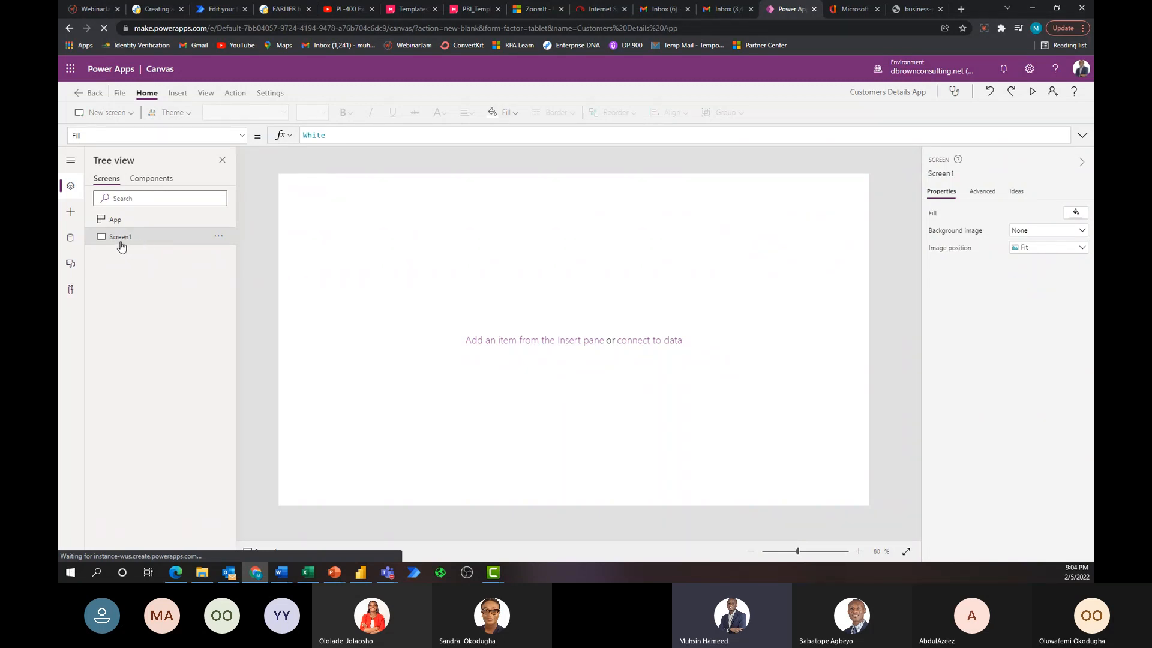
Rename Screen1 to HomeScreen.
{"action": "left_click", "coordinate": [219, 239]}
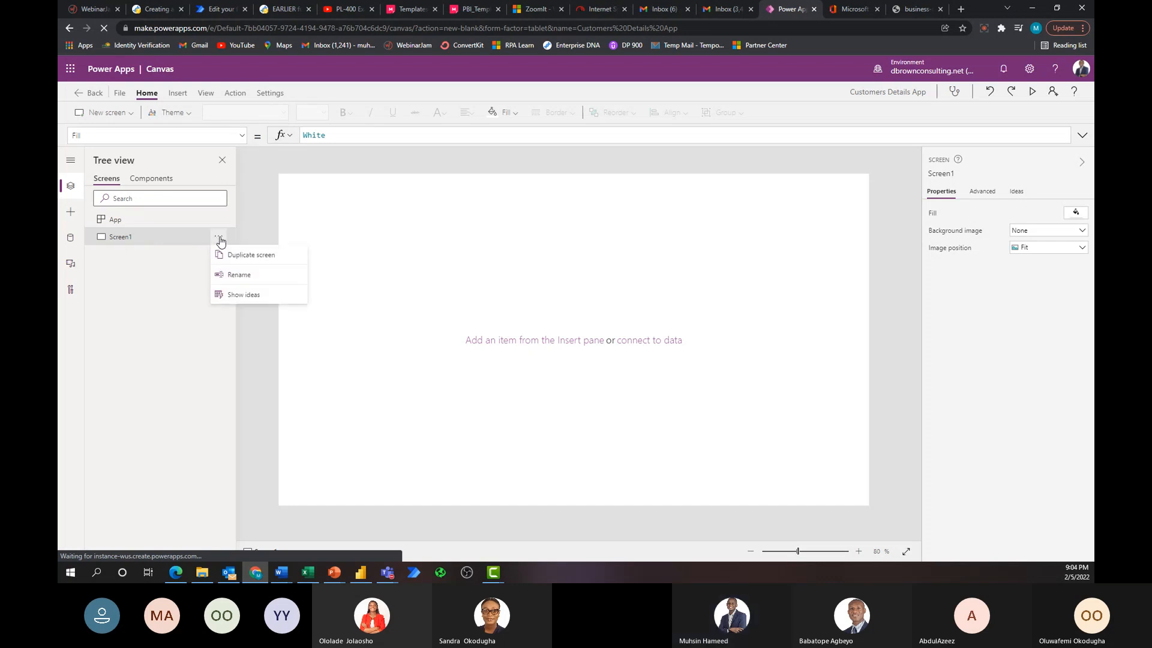
{"action": "left_click", "coordinate": [247, 279]}
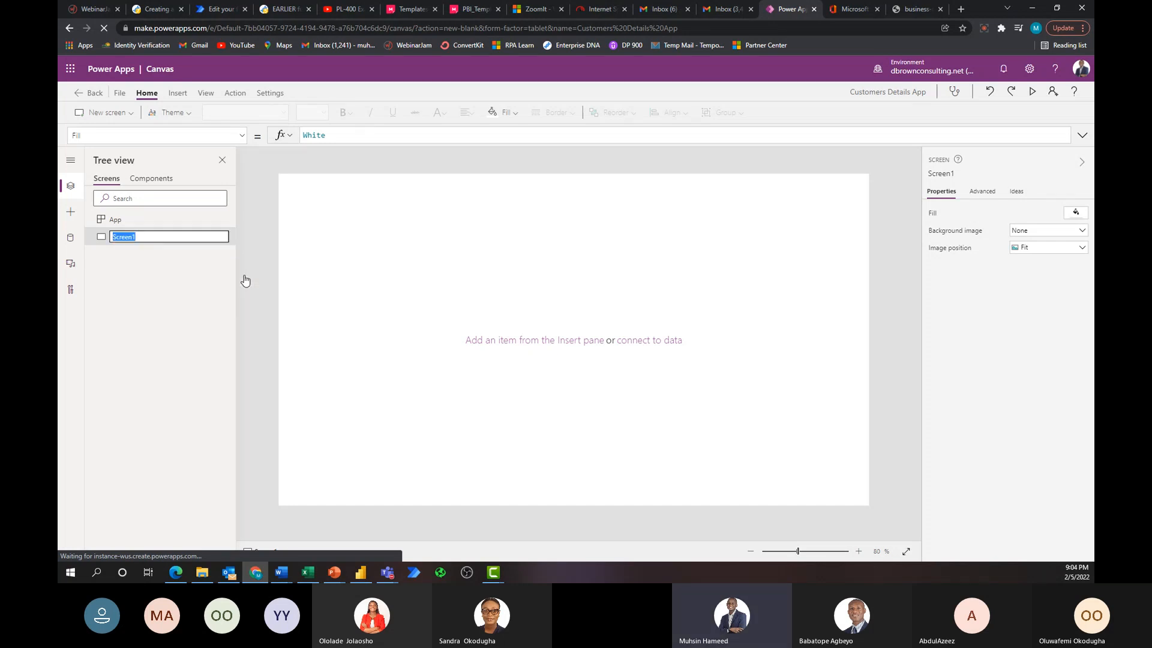
{"action": "type", "text": "HomeScreen"}
{"action": "key", "text": "Return"}
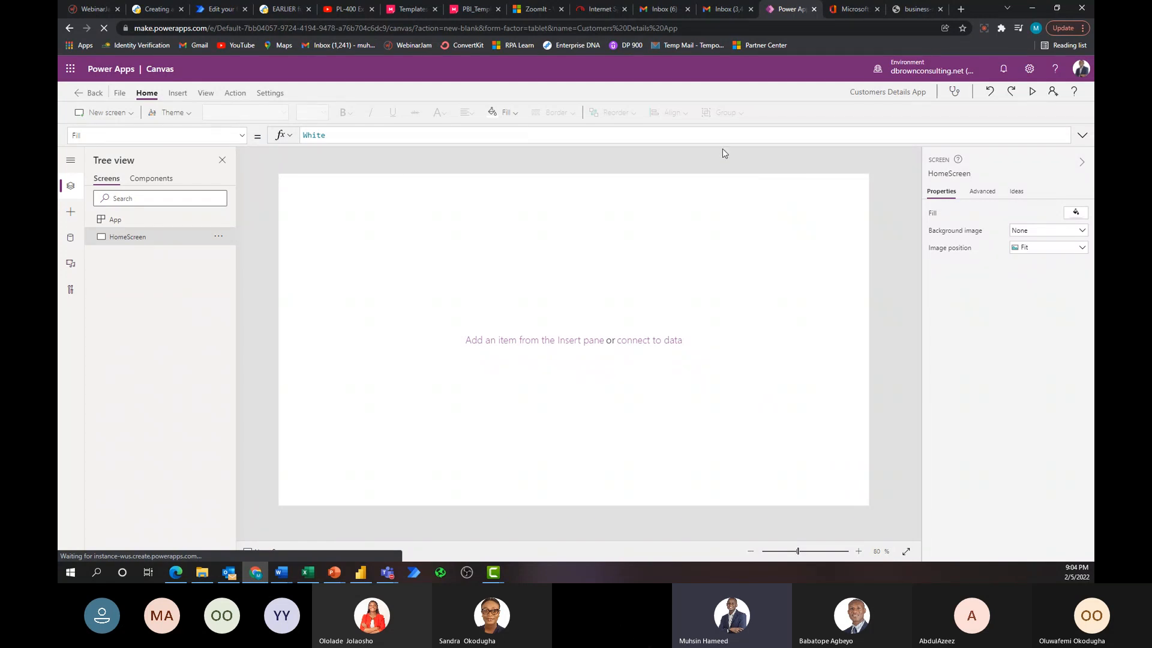
Insert a rectangle on HomeScreen and fit it along the canvas's upper edge as a header bar, 1366 wide and 80 high at position 0, 0.
{"action": "left_click", "coordinate": [176, 93]}
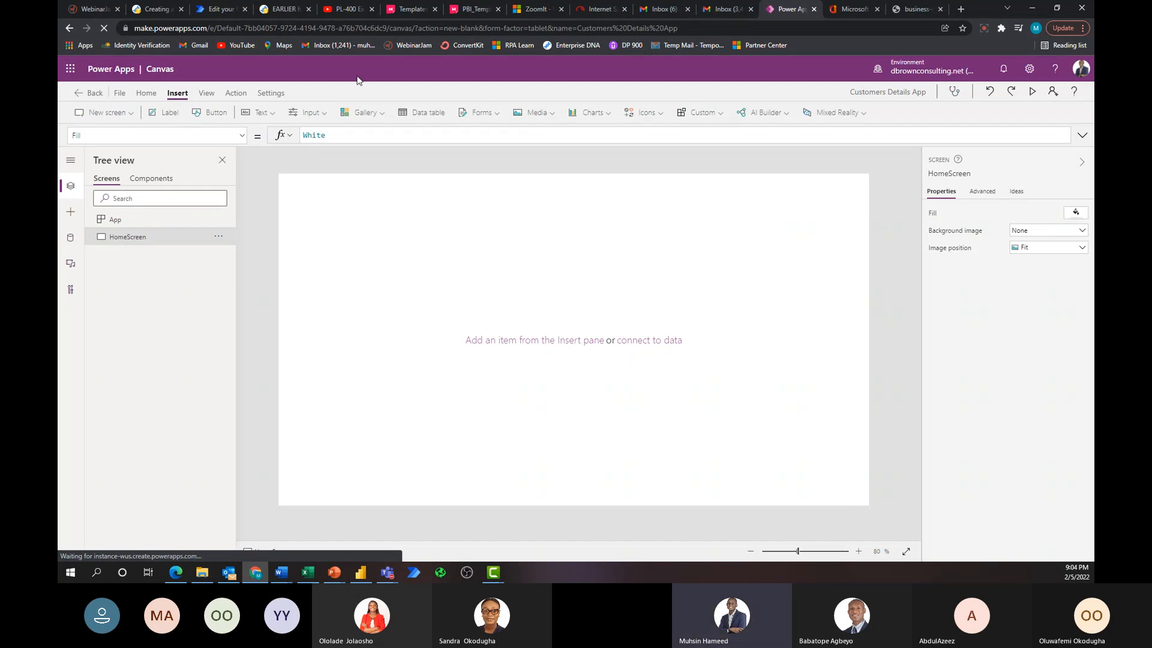
{"action": "left_click", "coordinate": [651, 115]}
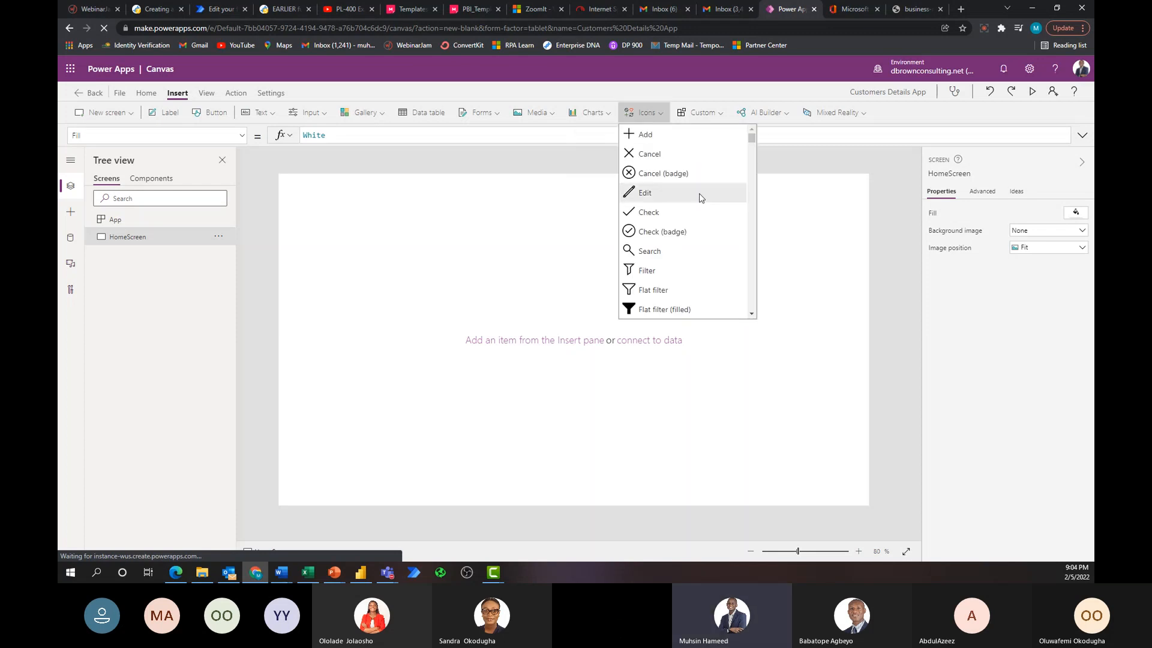
{"action": "scroll", "coordinate": [712, 244], "scroll_direction": "down", "scroll_amount": 10}
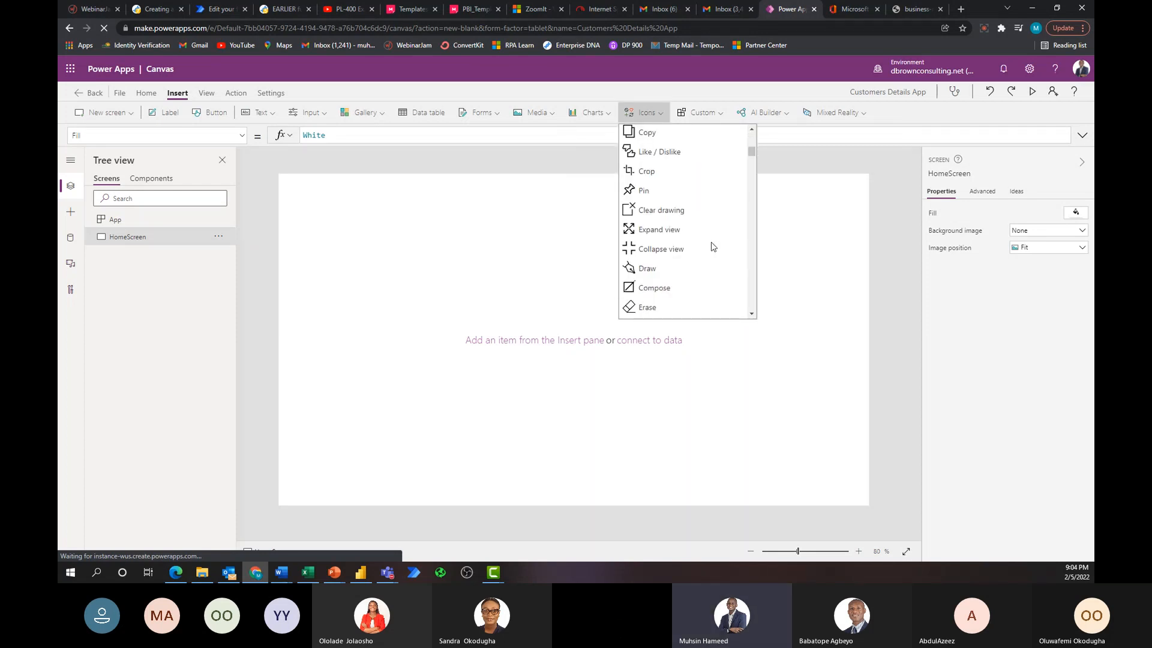
{"action": "scroll", "coordinate": [713, 246], "scroll_direction": "down", "scroll_amount": 10}
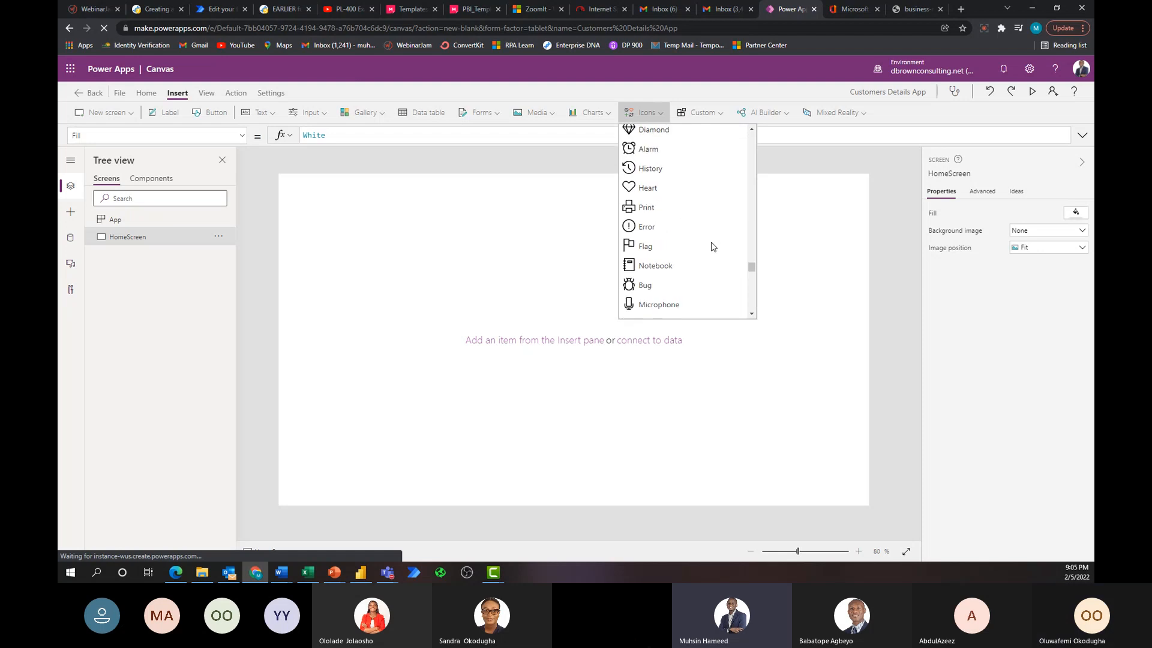
{"action": "scroll", "coordinate": [712, 246], "scroll_direction": "down", "scroll_amount": 10}
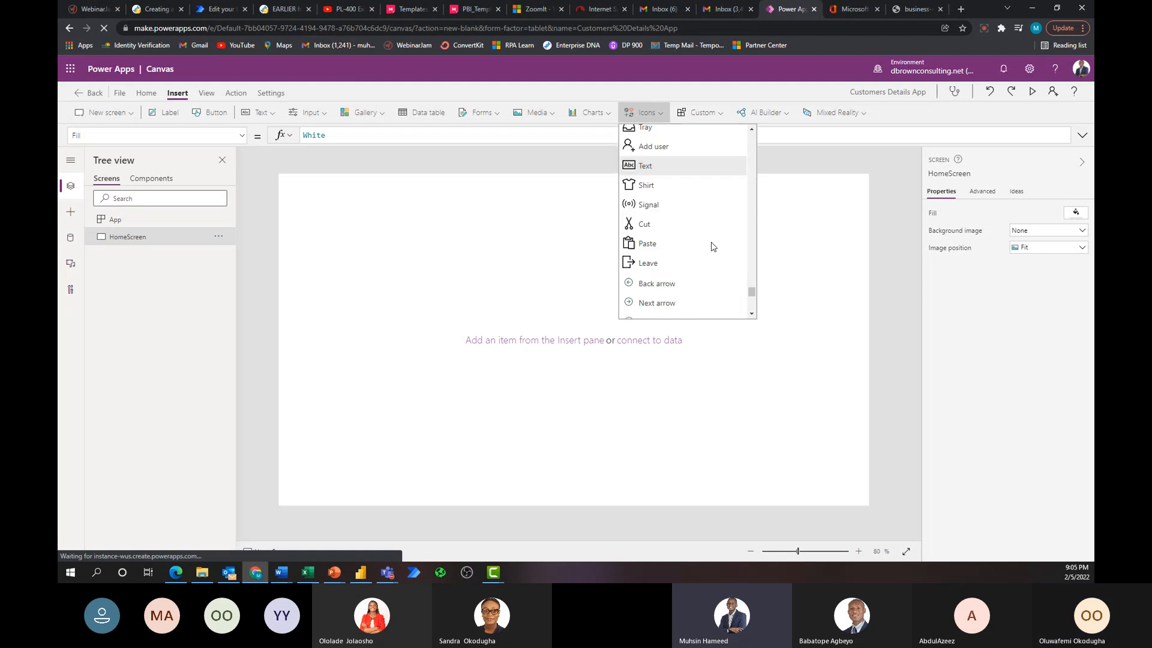
{"action": "scroll", "coordinate": [713, 246], "scroll_direction": "up", "scroll_amount": 1}
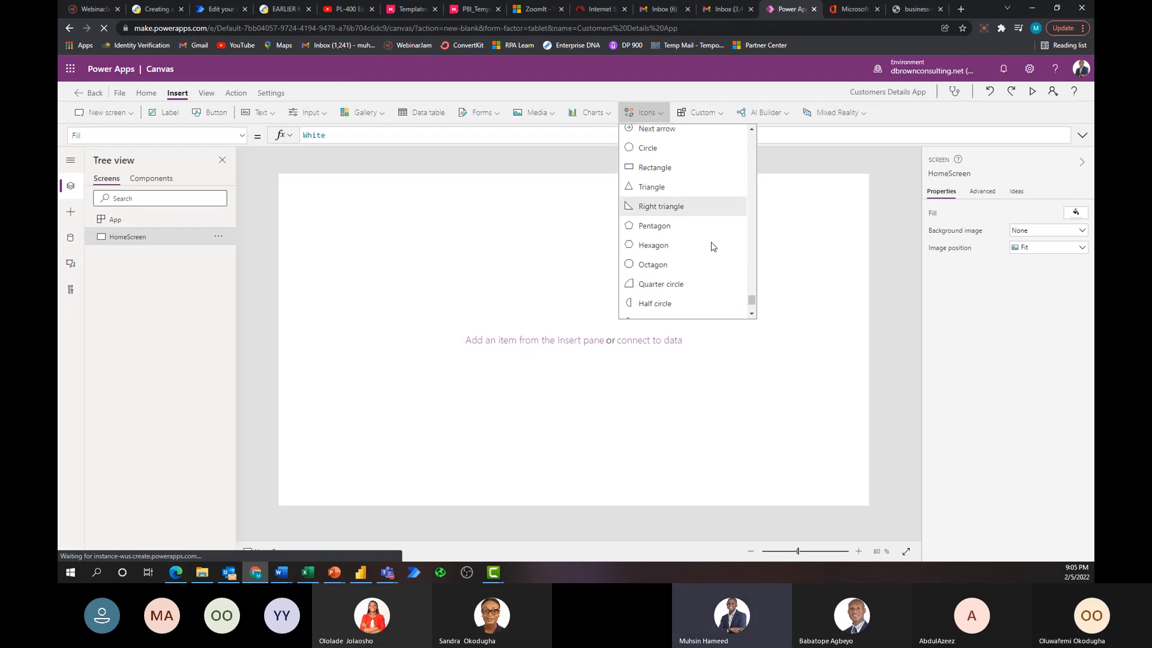
{"action": "left_click", "coordinate": [649, 173]}
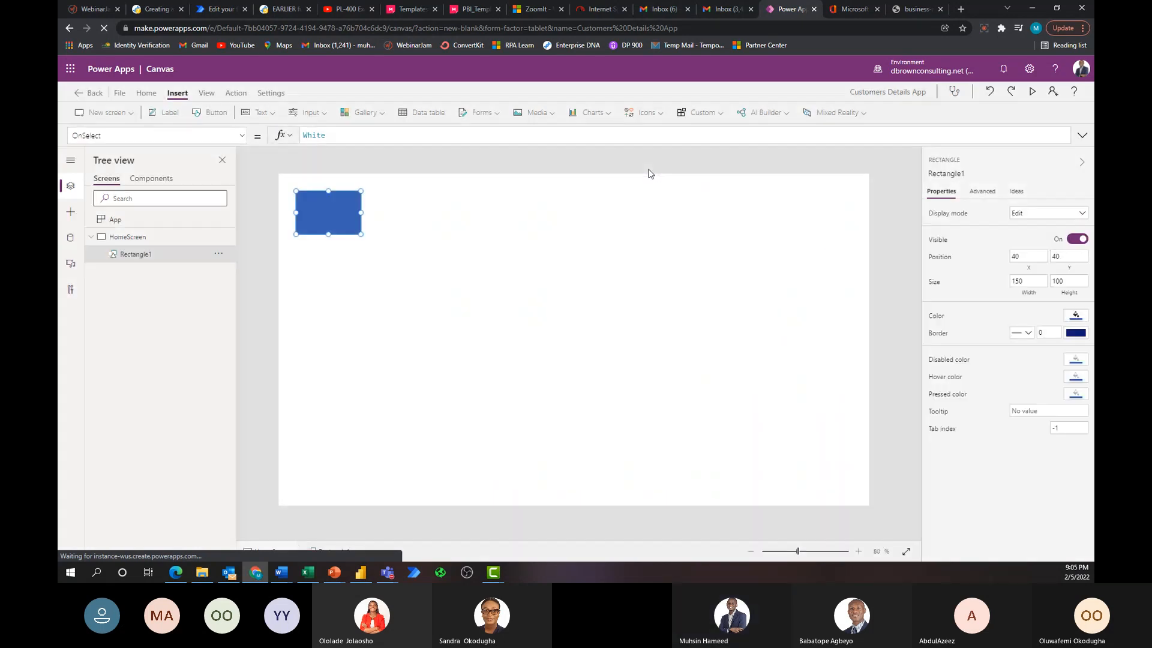
{"action": "left_click_drag", "start_coordinate": [316, 212], "coordinate": [290, 188]}
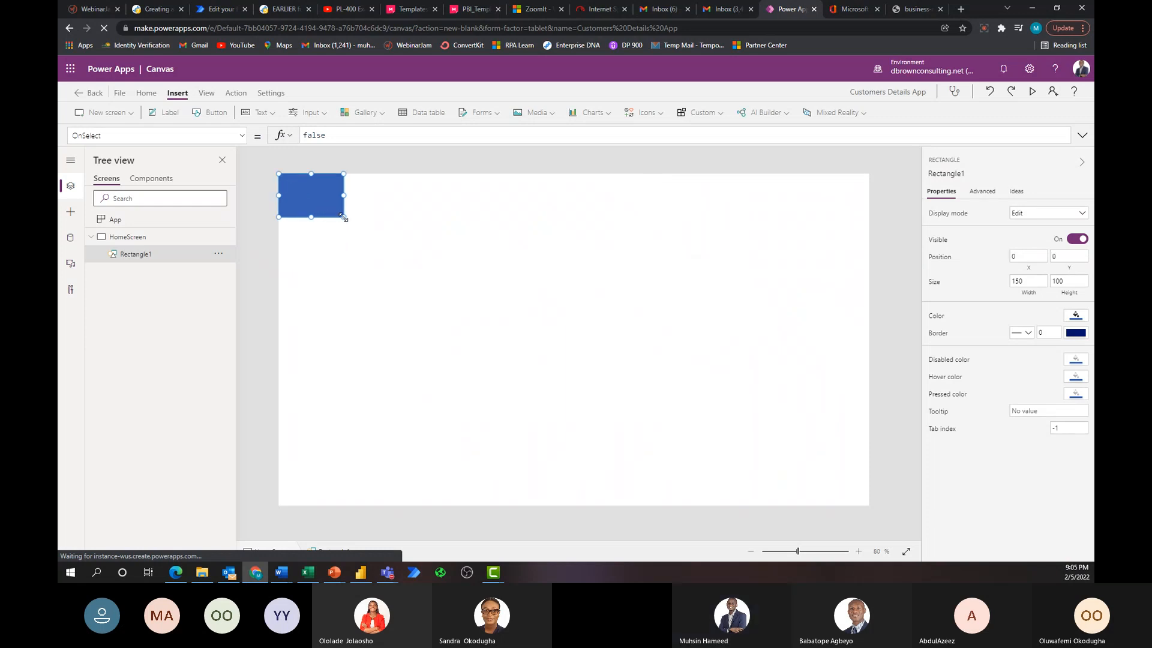
{"action": "left_click_drag", "start_coordinate": [344, 217], "coordinate": [869, 209]}
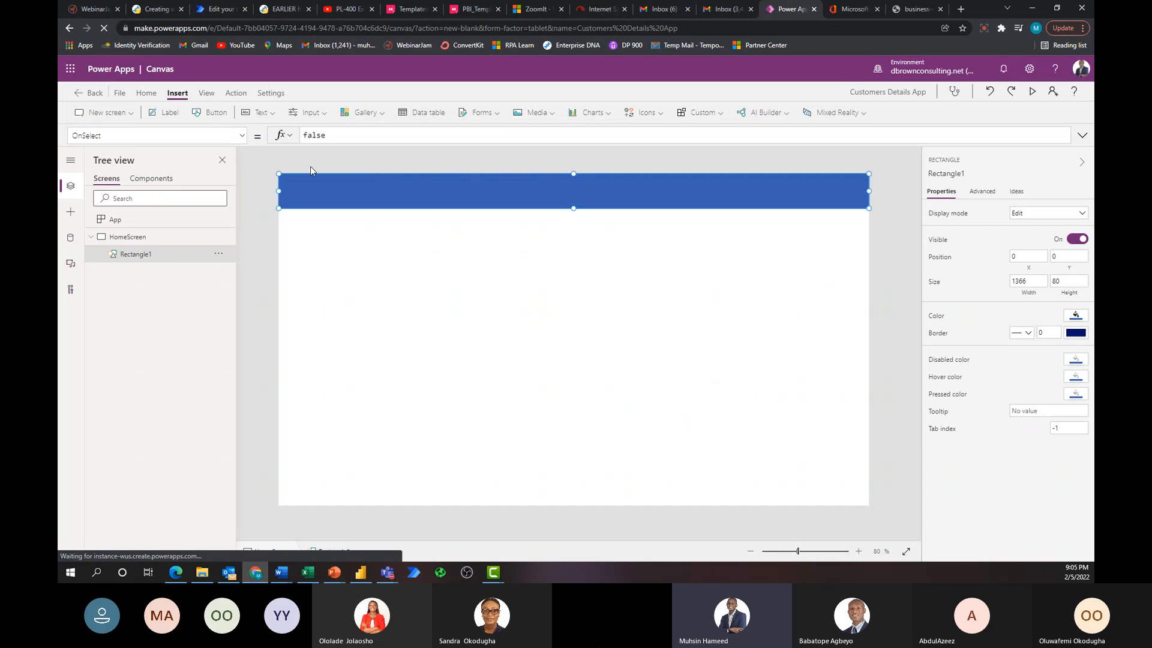
Insert a text label and stretch it over the whole blue header bar, 1366 by 80 at position 0, 0.
{"action": "left_click", "coordinate": [169, 113]}
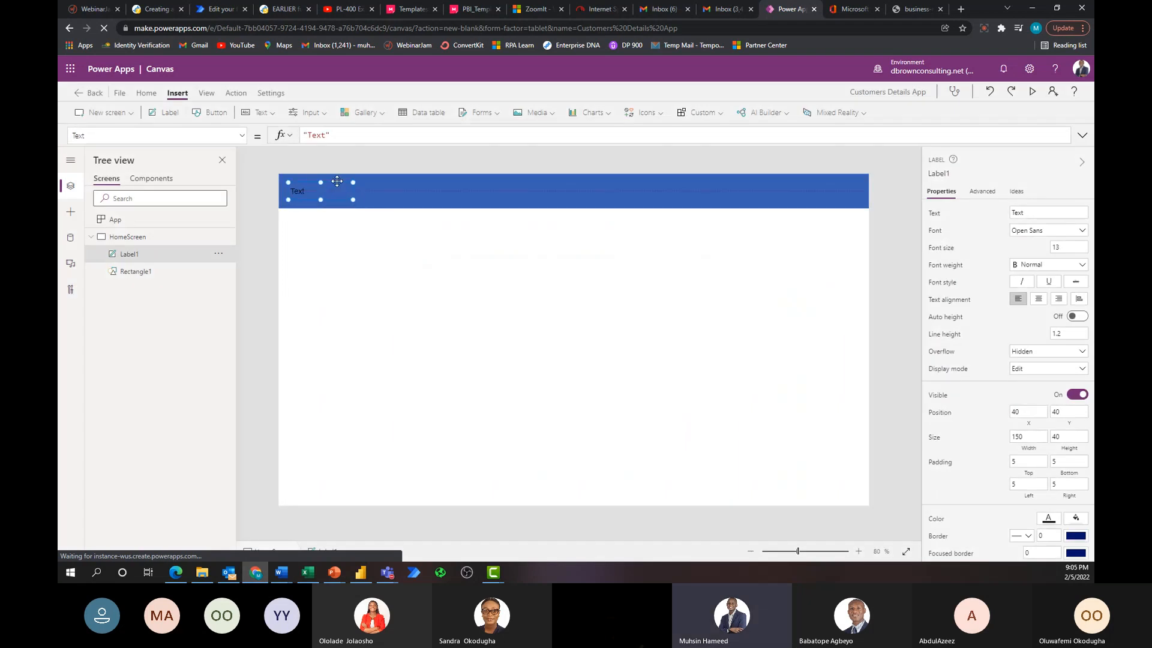
{"action": "left_click_drag", "start_coordinate": [337, 182], "coordinate": [330, 180]}
{"action": "left_click_drag", "start_coordinate": [443, 208], "coordinate": [869, 211]}
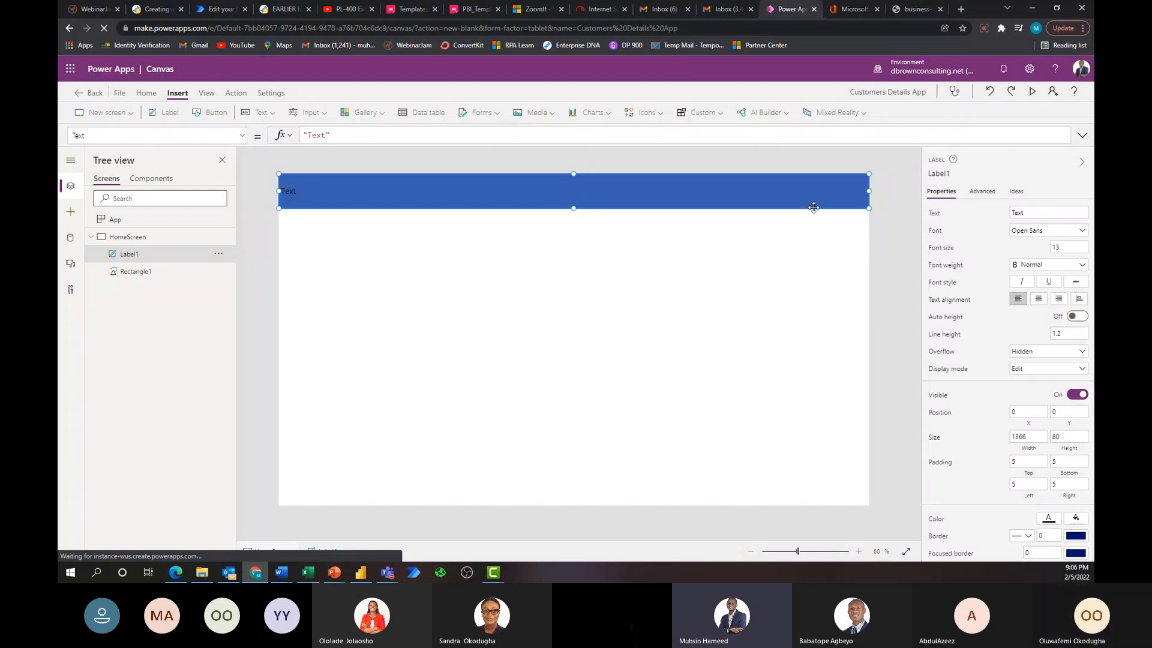
Set the header label's text to "Customers Details App".
{"action": "left_click", "coordinate": [324, 135]}
{"action": "key", "text": "BackSpace"}
{"action": "key", "text": "BackSpace"}
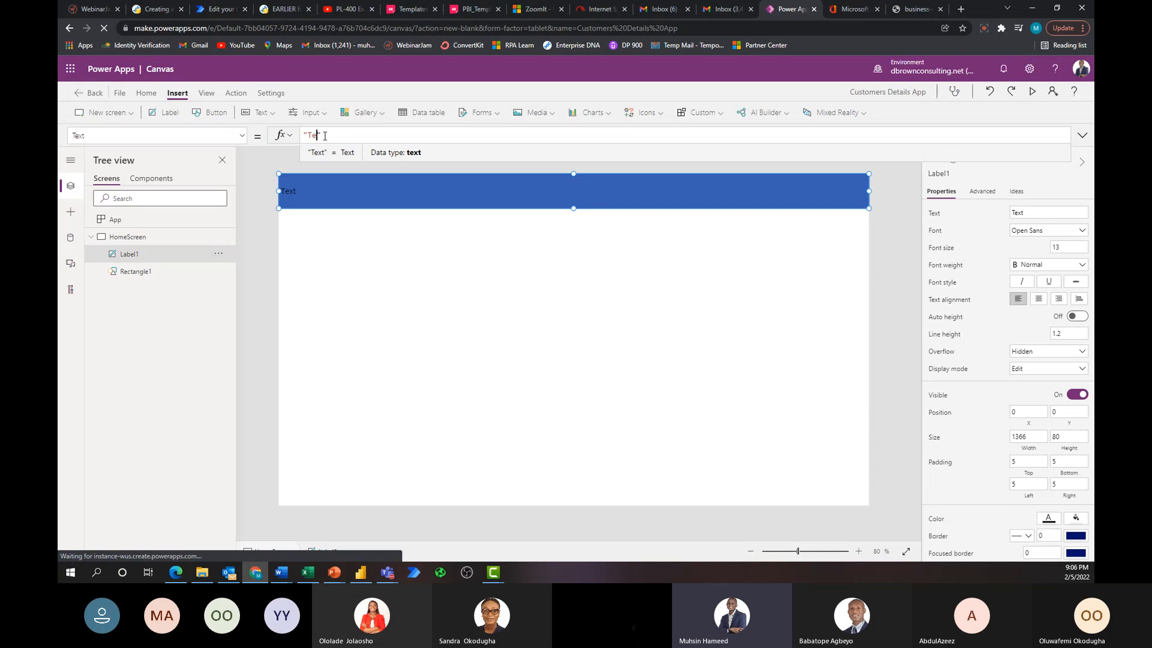
{"action": "key", "text": "BackSpace"}
{"action": "key", "text": "BackSpace"}
{"action": "type", "text": "\"Cust"}
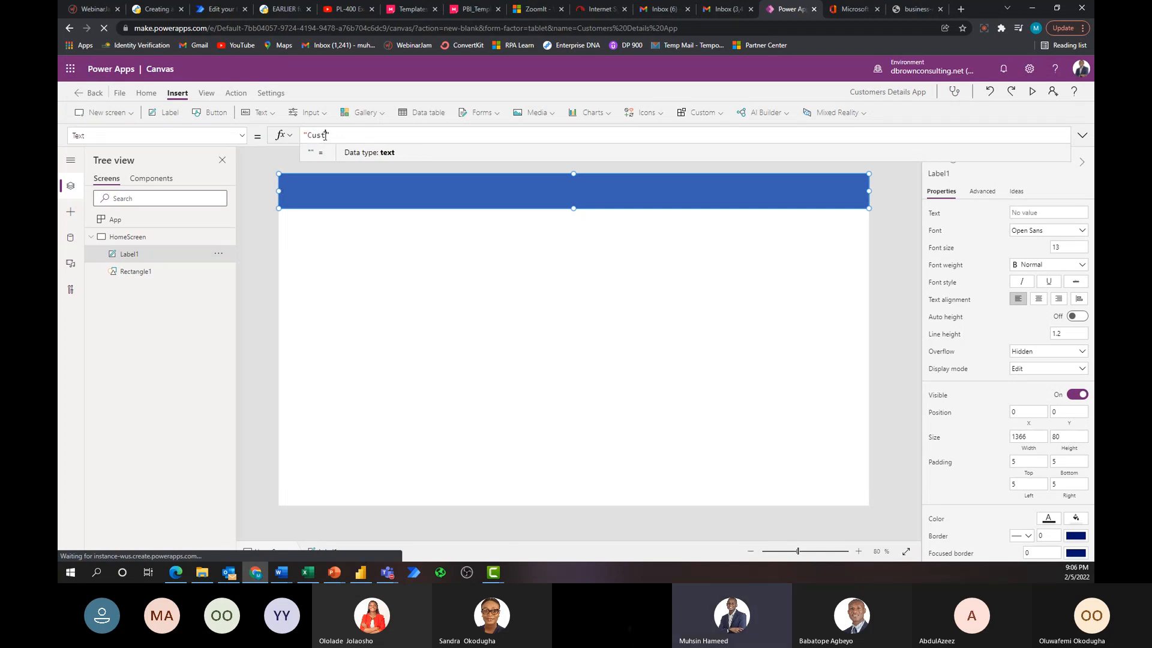
{"action": "type", "text": "omers D"}
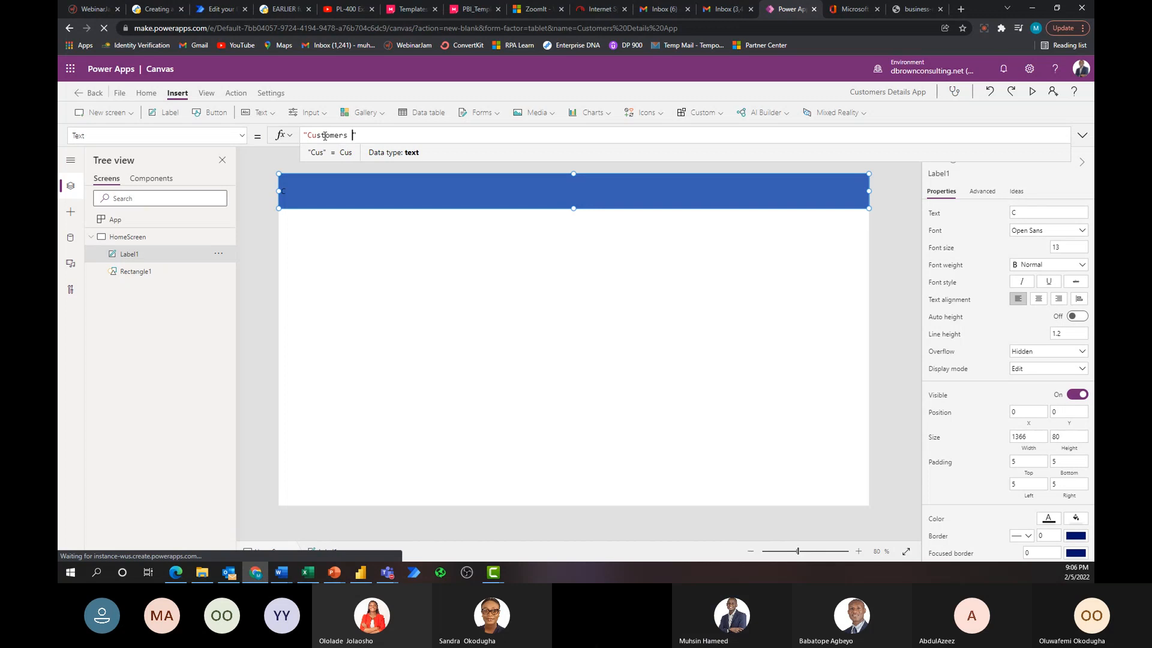
{"action": "type", "text": "etails A"}
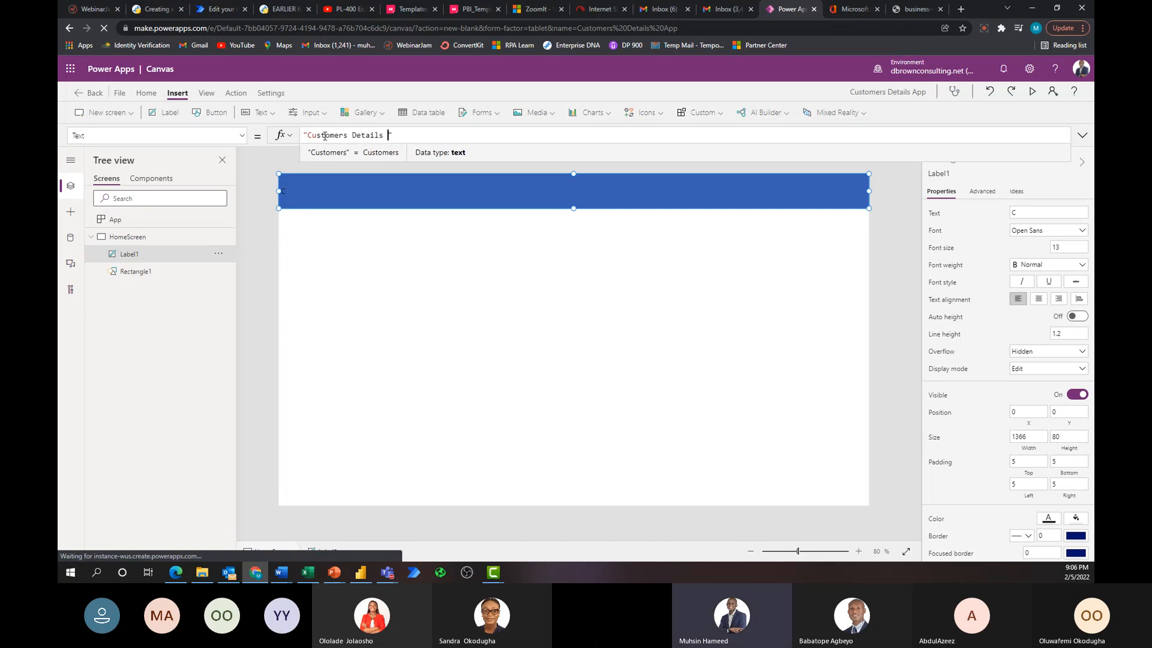
{"action": "type", "text": "pp"}
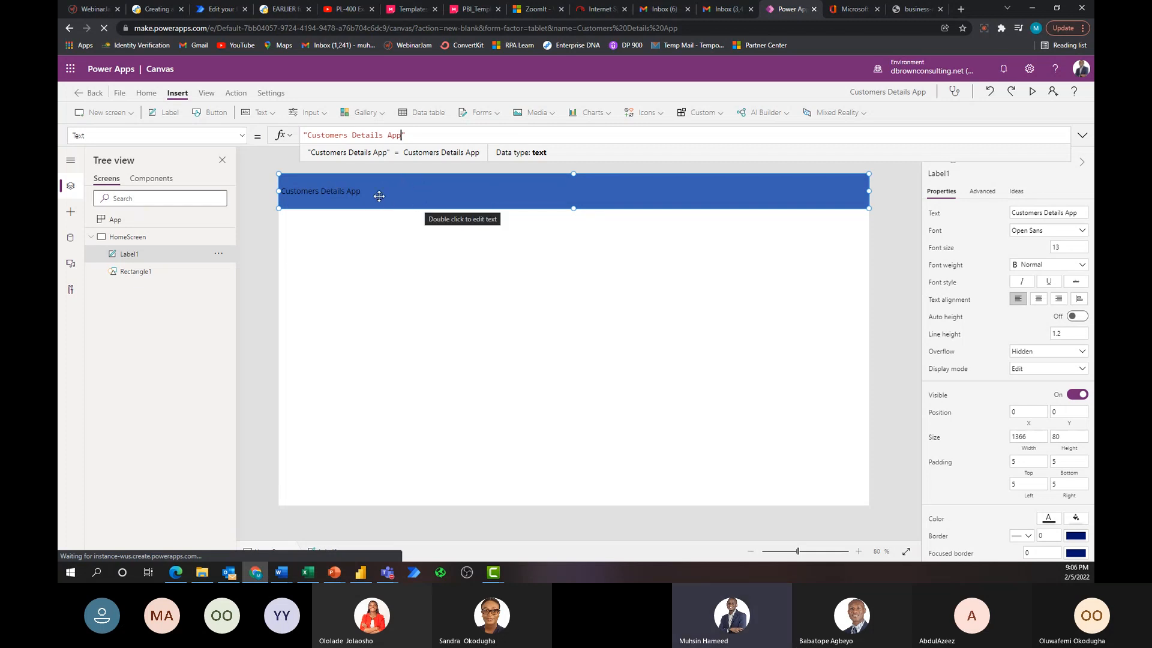
{"action": "left_click", "coordinate": [430, 199]}
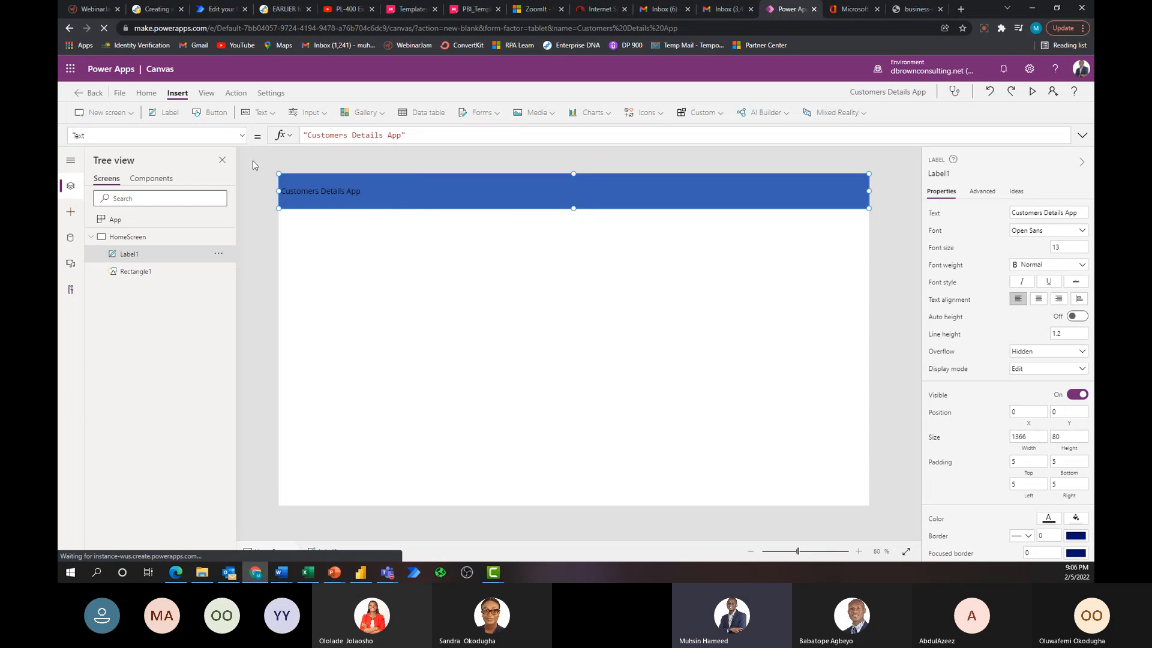
Format the header label's text in the Segoe UI font at size 36.
{"action": "left_click", "coordinate": [147, 94]}
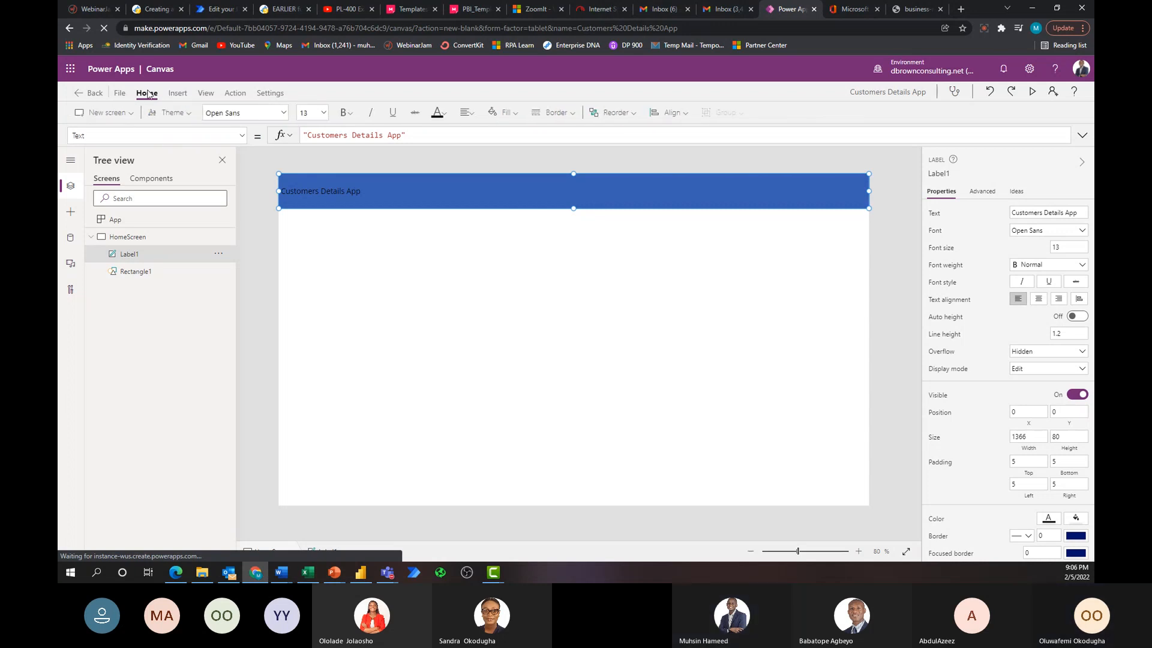
{"action": "left_click", "coordinate": [284, 114]}
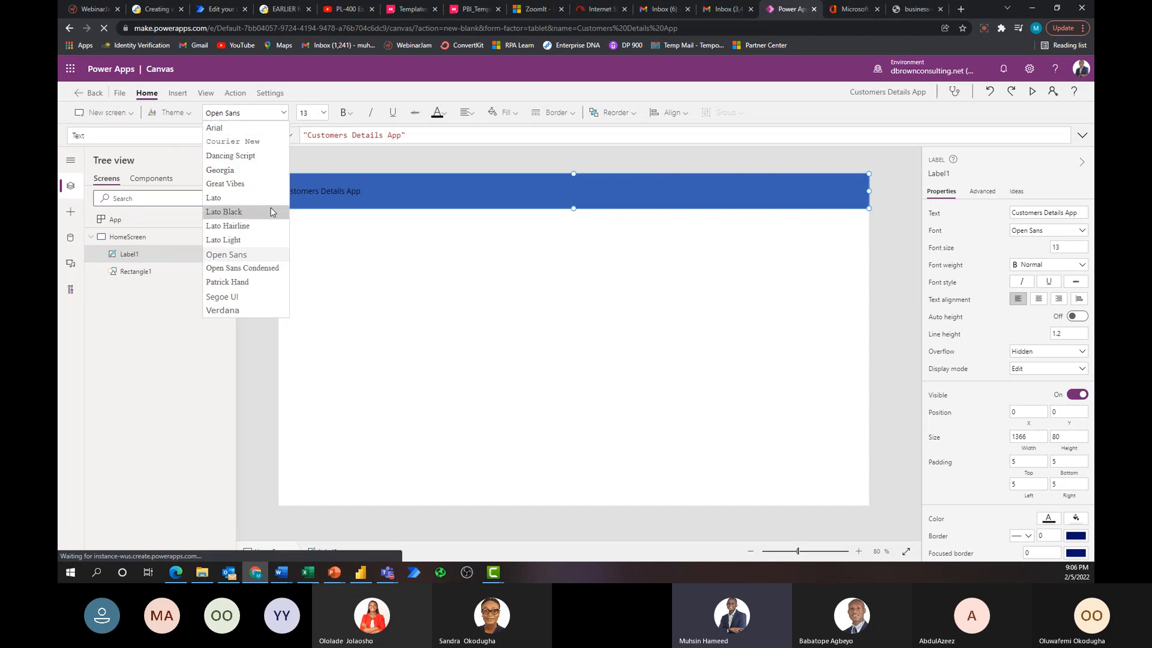
{"action": "left_click", "coordinate": [265, 297]}
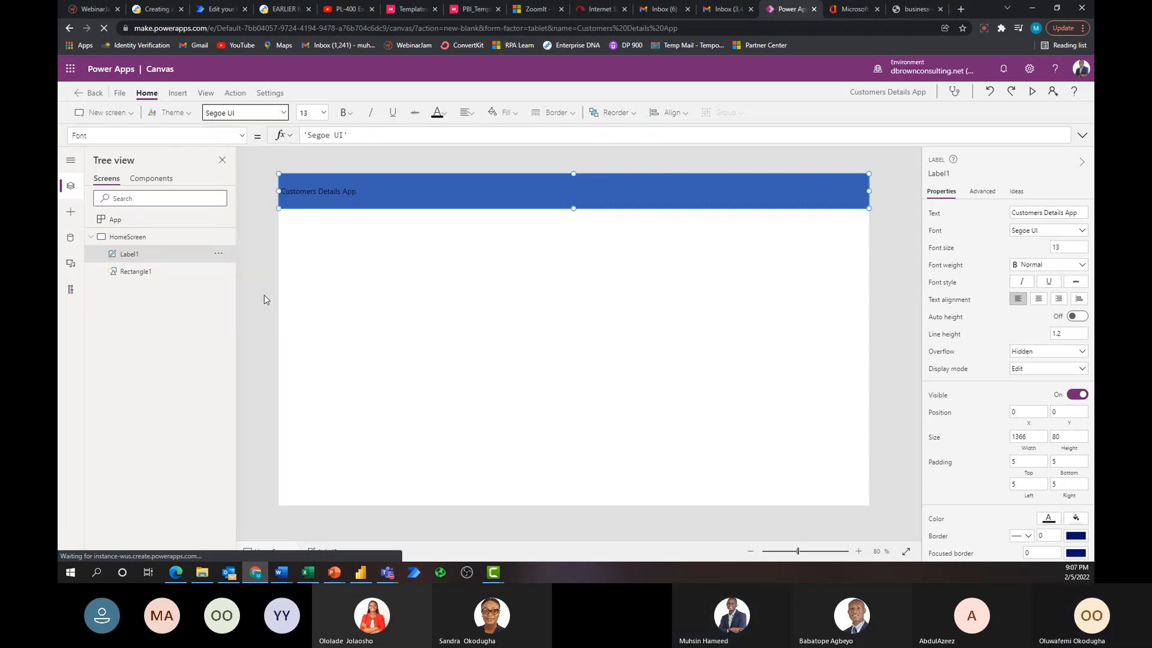
{"action": "left_click", "coordinate": [322, 117]}
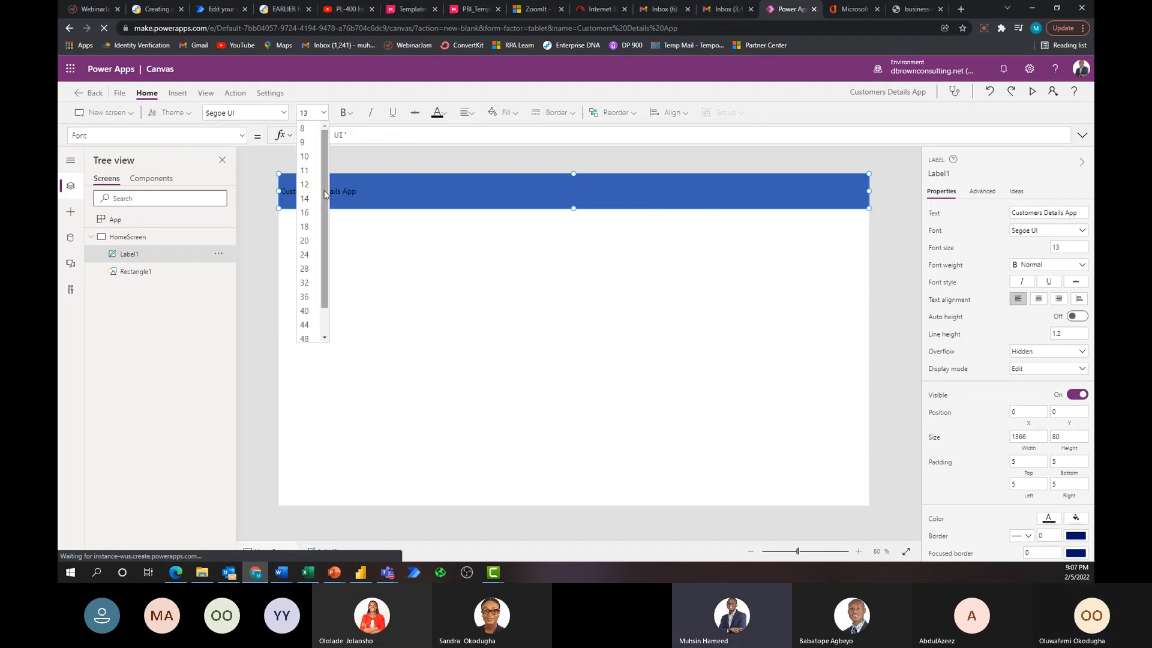
{"action": "left_click", "coordinate": [316, 298]}
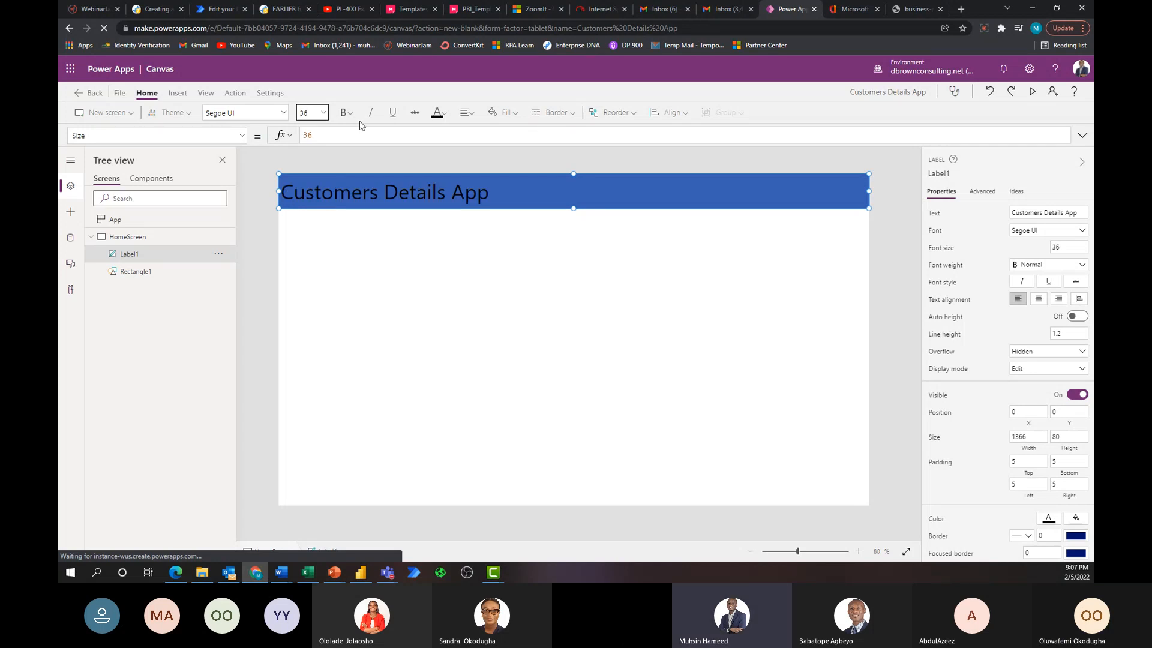
Set the header label's text colour to white.
{"action": "left_click", "coordinate": [447, 119]}
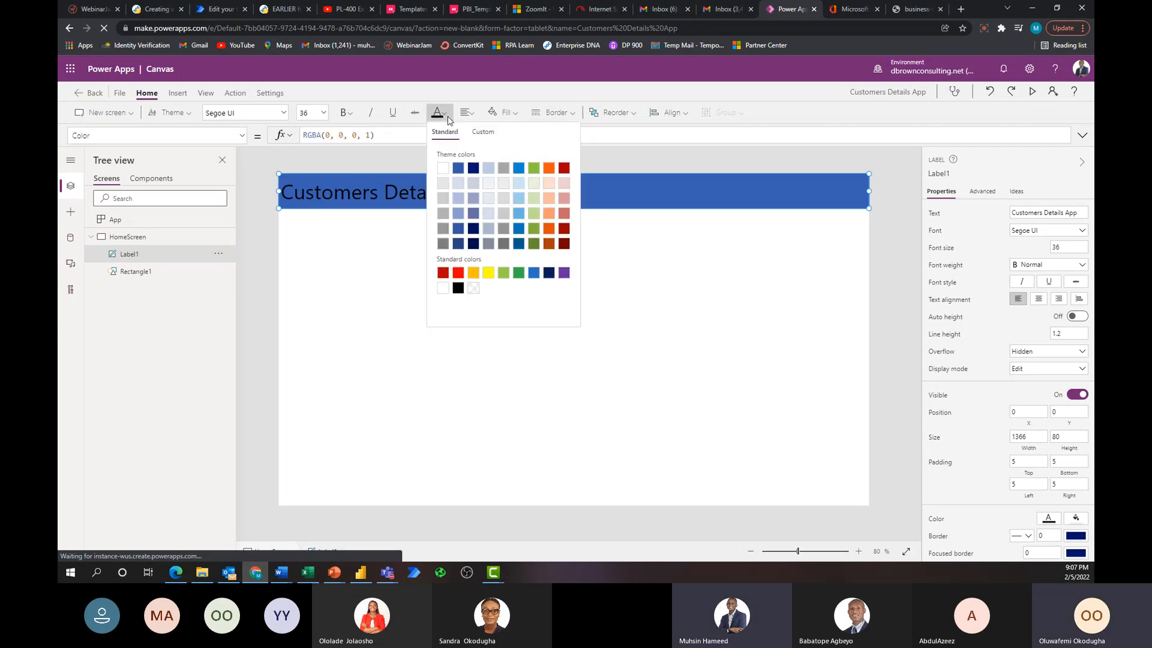
{"action": "left_click", "coordinate": [444, 169]}
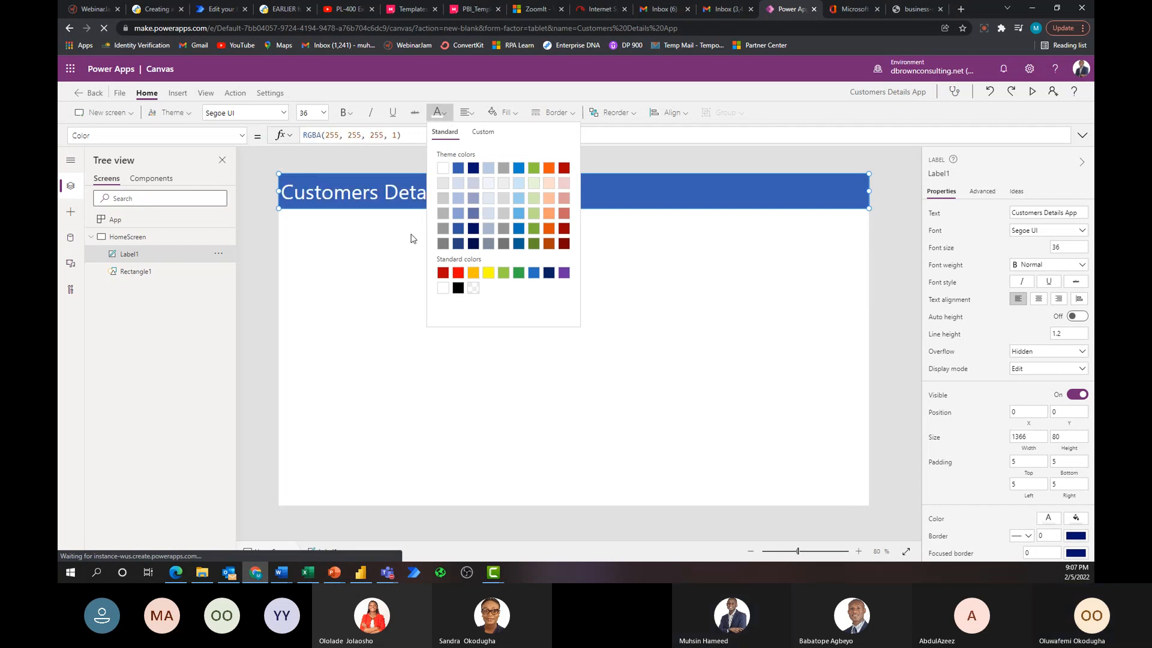
{"action": "left_click", "coordinate": [412, 238]}
{"action": "left_click", "coordinate": [458, 182]}
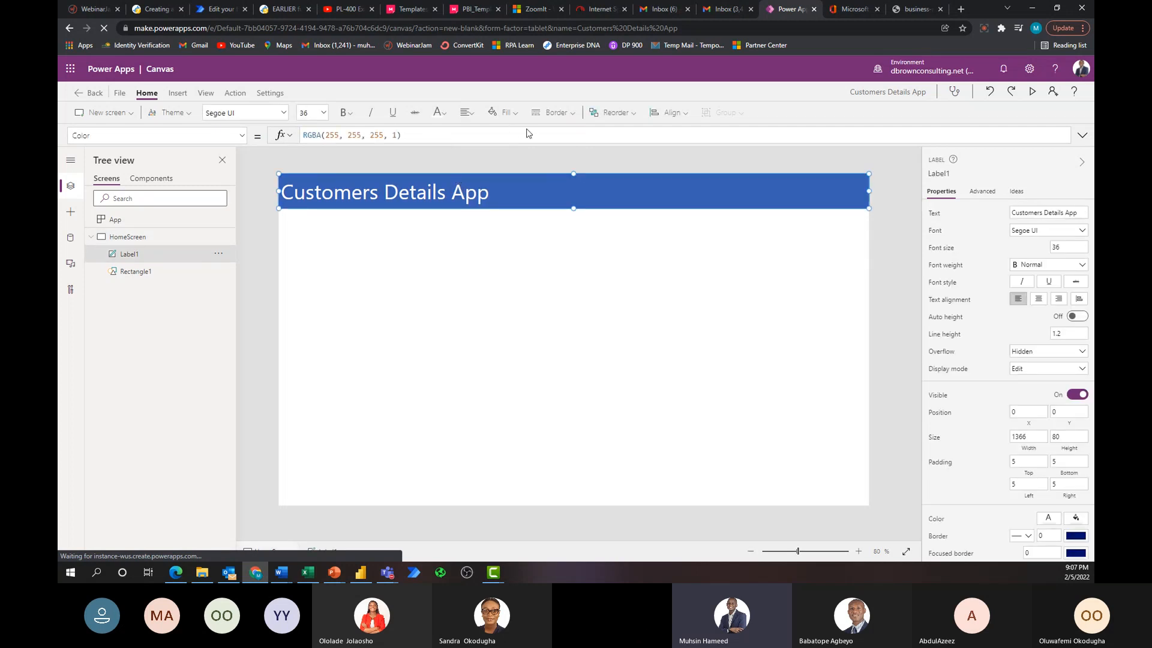
{"action": "left_click", "coordinate": [675, 114]}
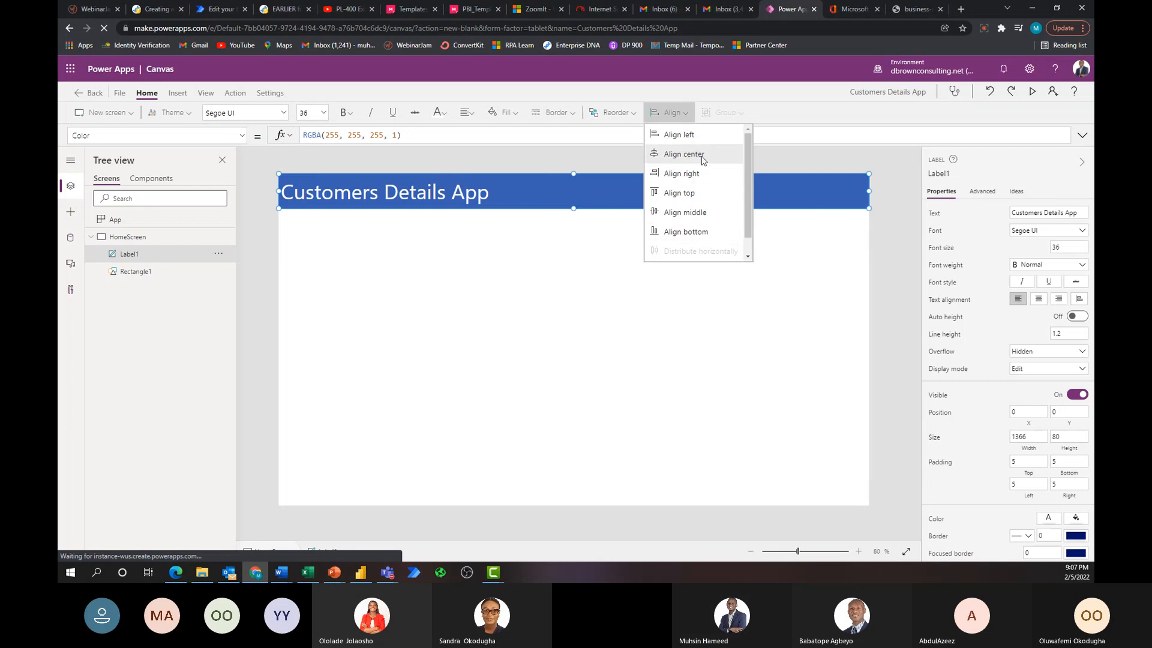
{"action": "left_click", "coordinate": [618, 258]}
{"action": "left_click", "coordinate": [548, 201]}
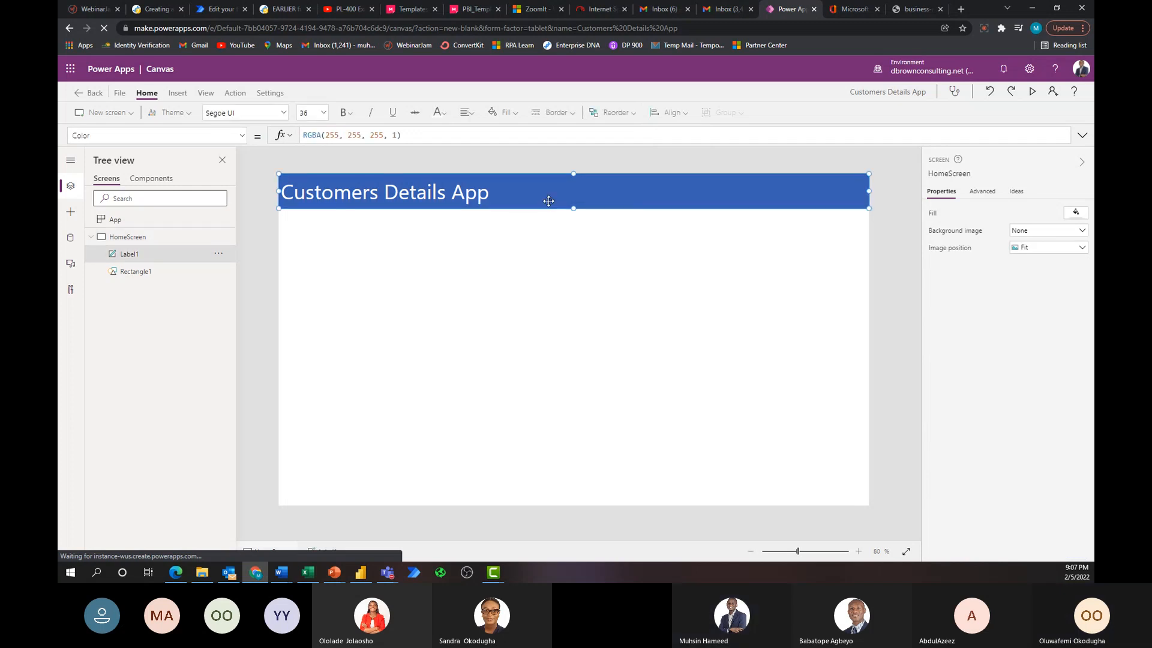
Centre the header label's text within the blue bar and view the label's Align property.
{"action": "left_click", "coordinate": [658, 112]}
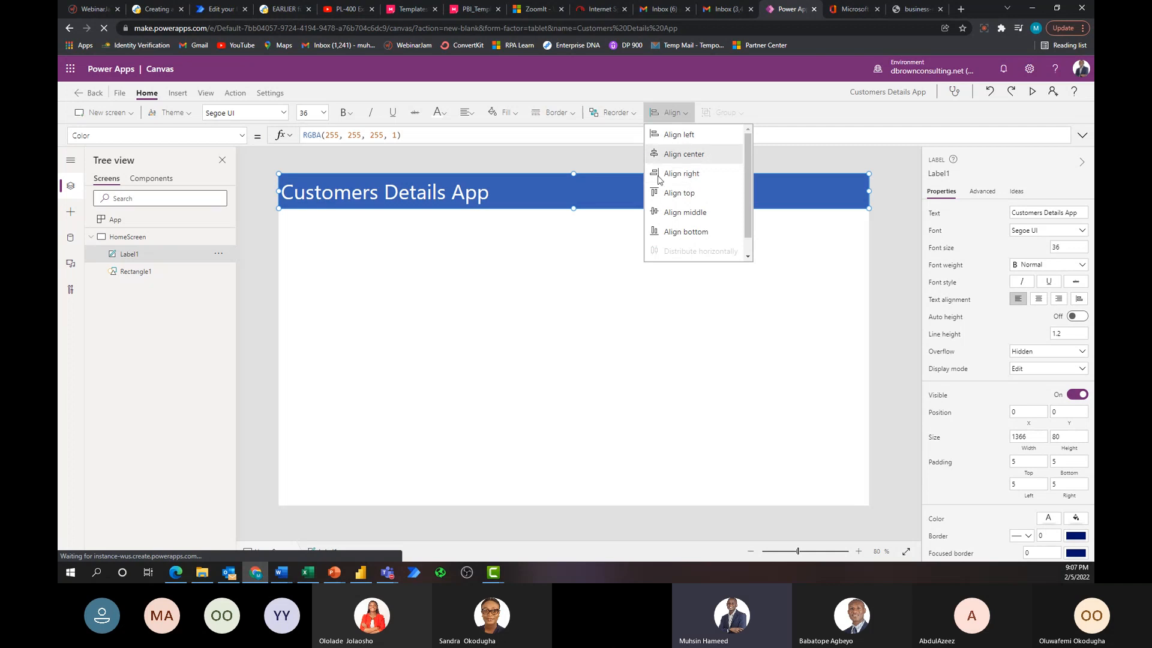
{"action": "left_click", "coordinate": [542, 274]}
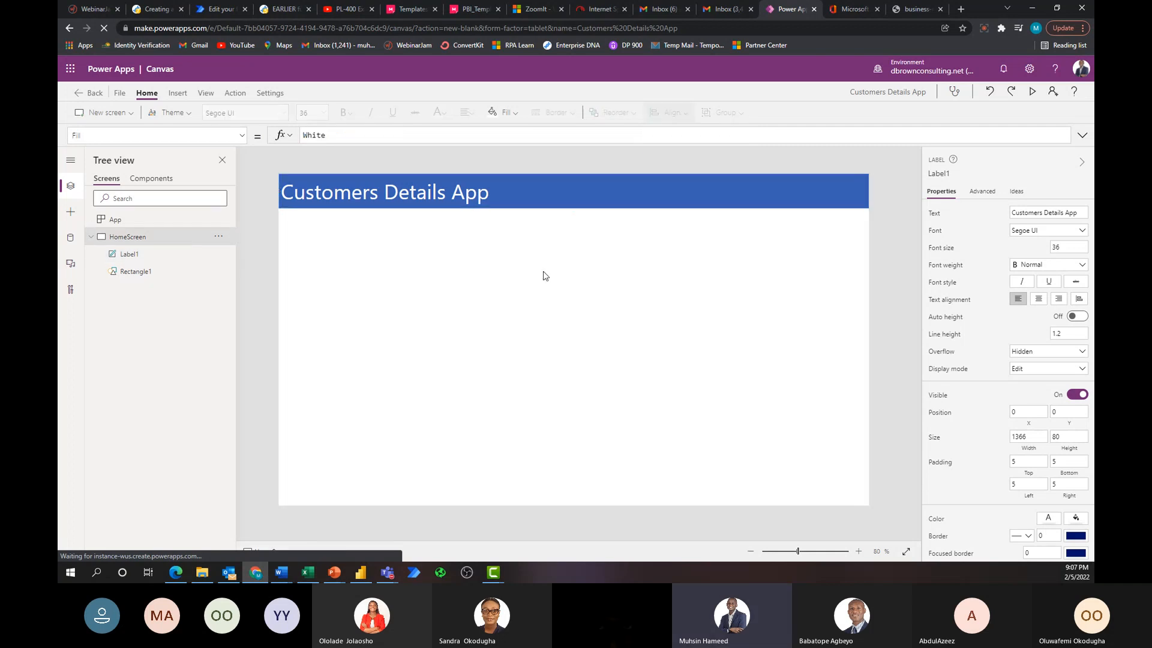
{"action": "left_click", "coordinate": [472, 200]}
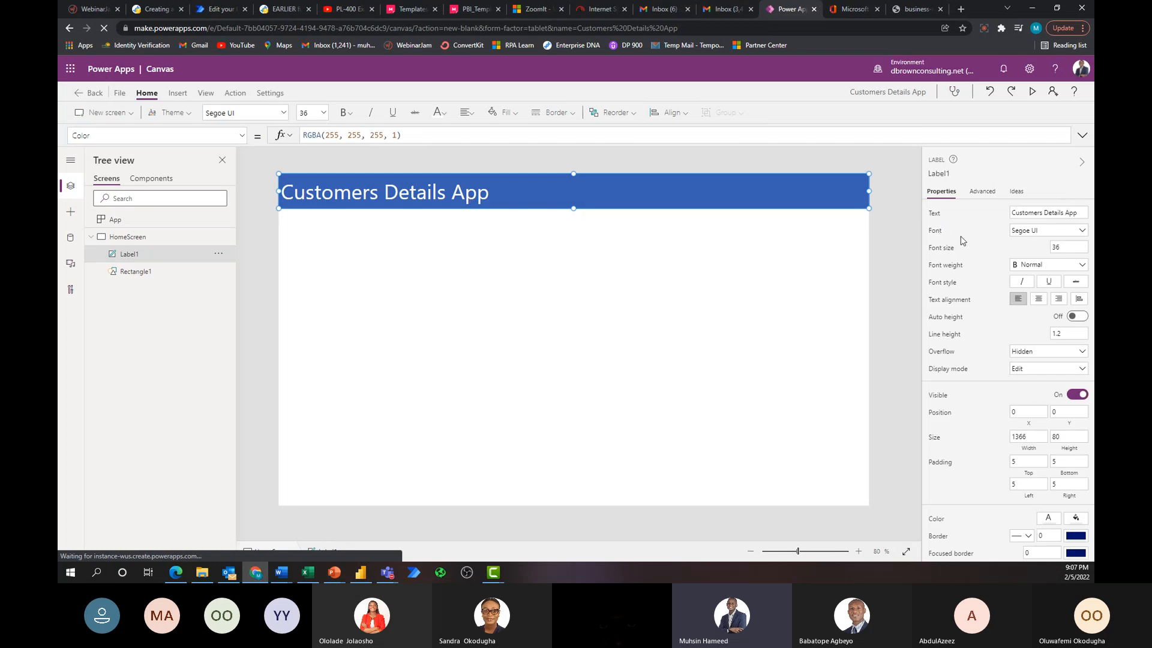
{"action": "left_click", "coordinate": [1038, 302]}
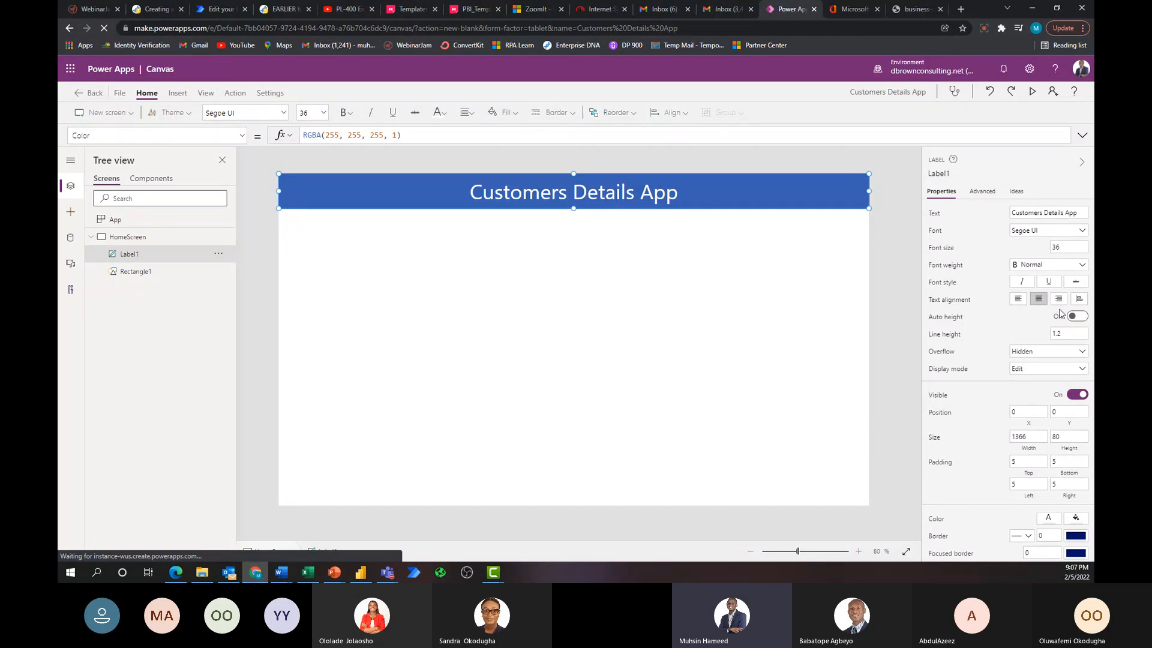
{"action": "left_click", "coordinate": [243, 141]}
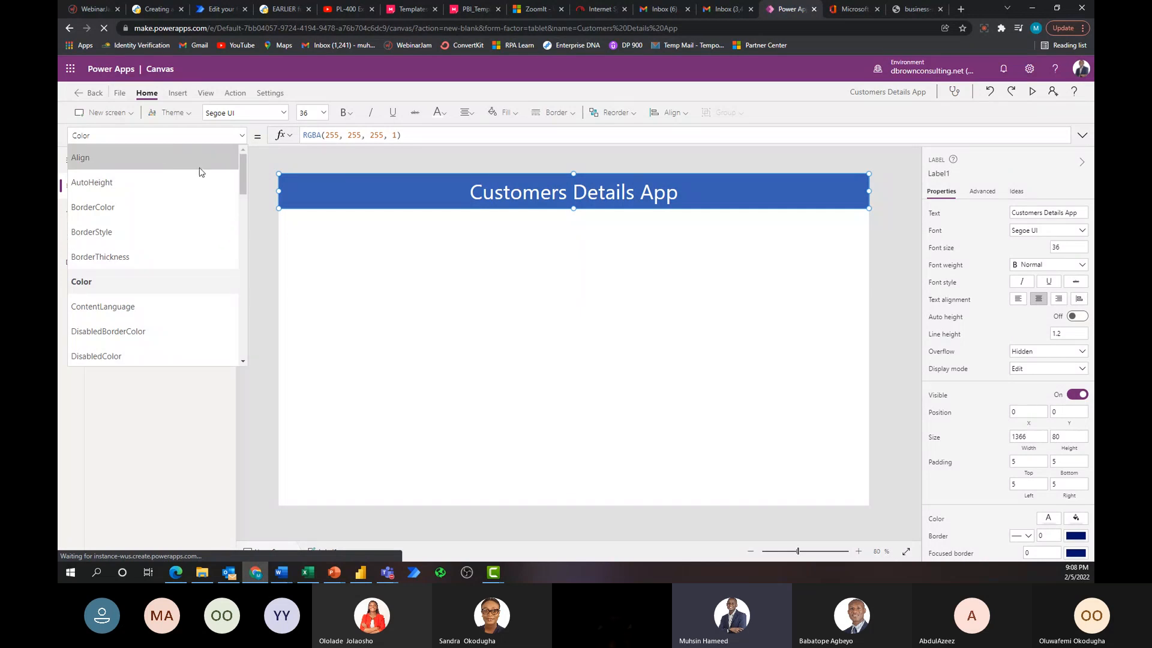
{"action": "left_click", "coordinate": [121, 155]}
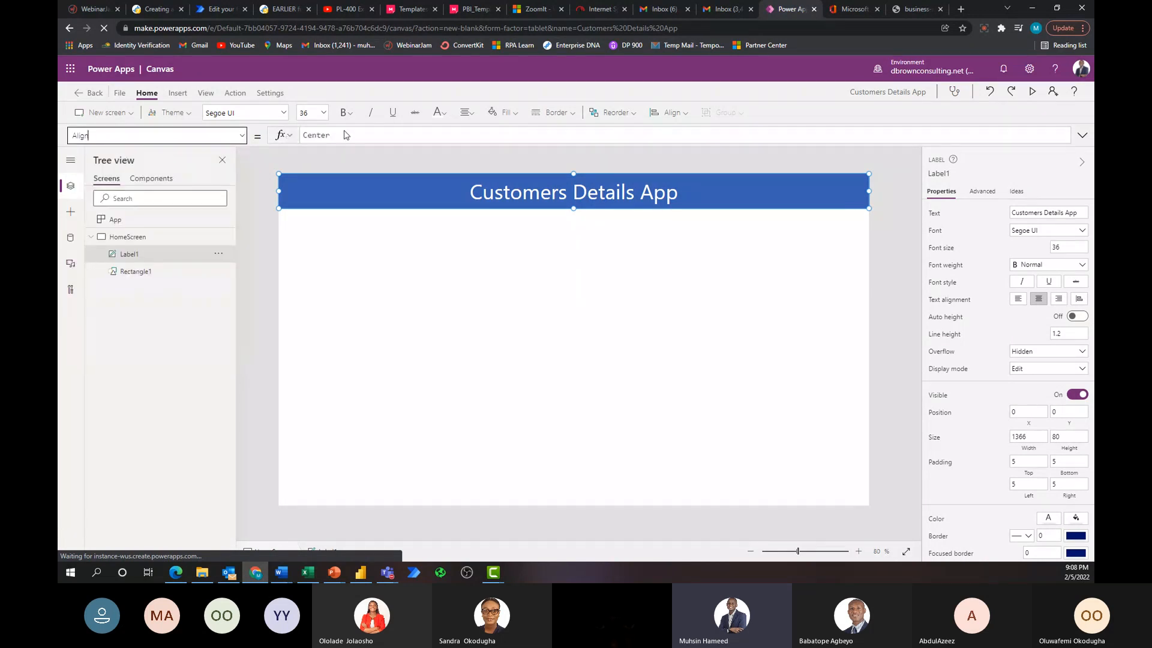
{"action": "left_click", "coordinate": [442, 318]}
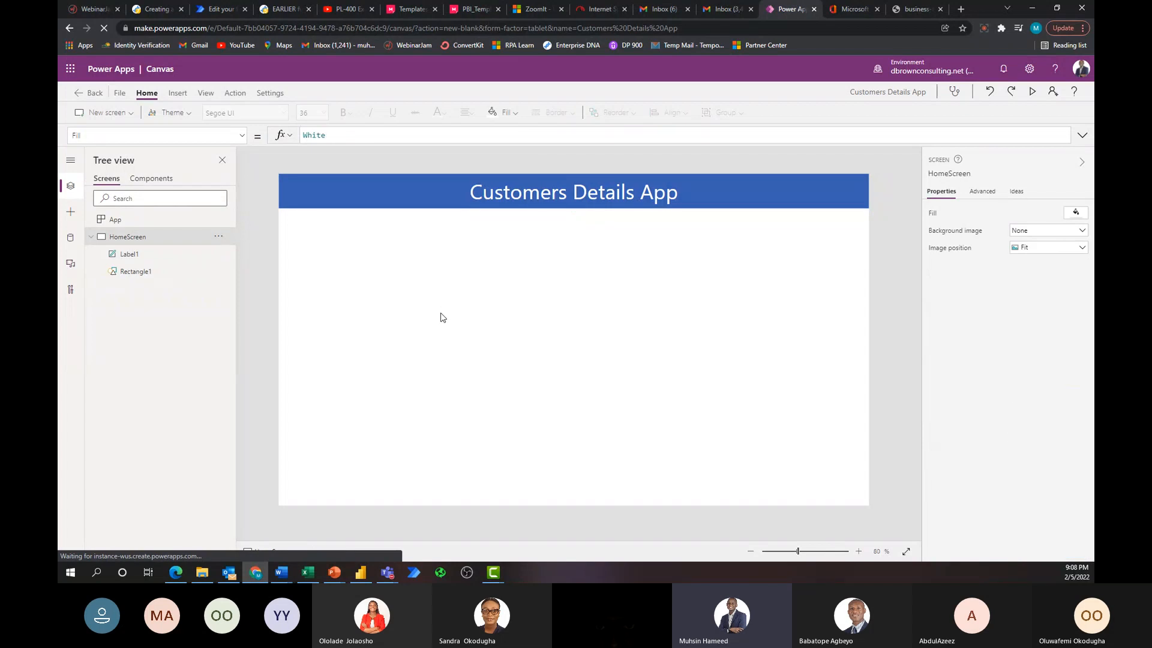
Fill the header bar's rectangle with the darkest red theme colour.
{"action": "left_click", "coordinate": [379, 203]}
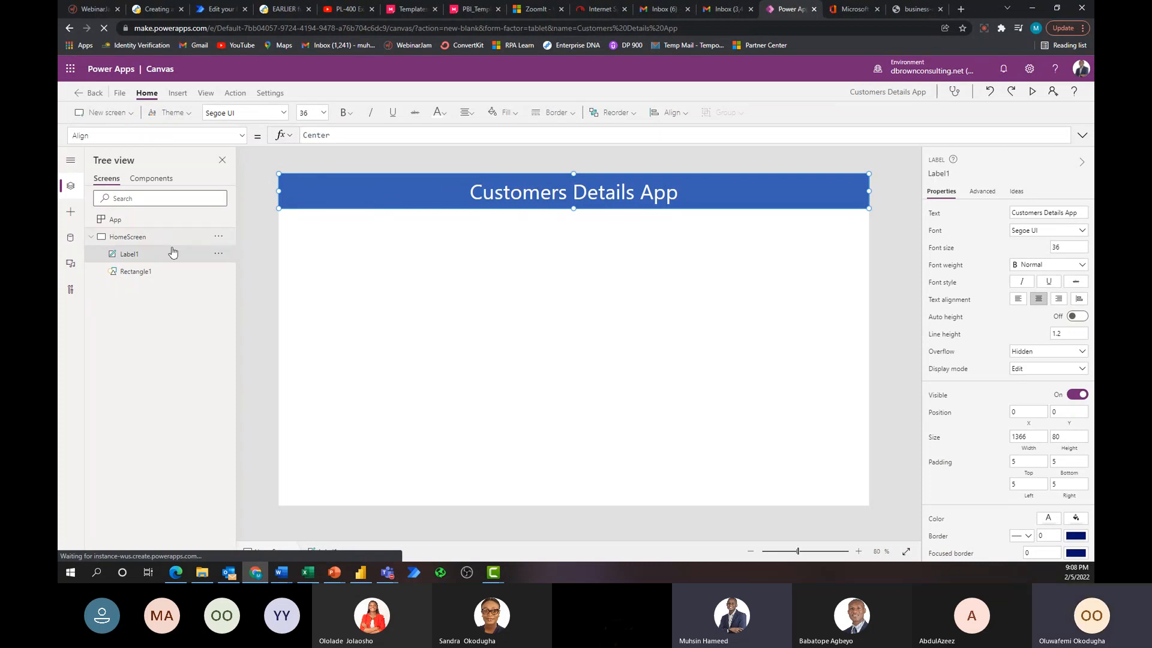
{"action": "left_click", "coordinate": [157, 271]}
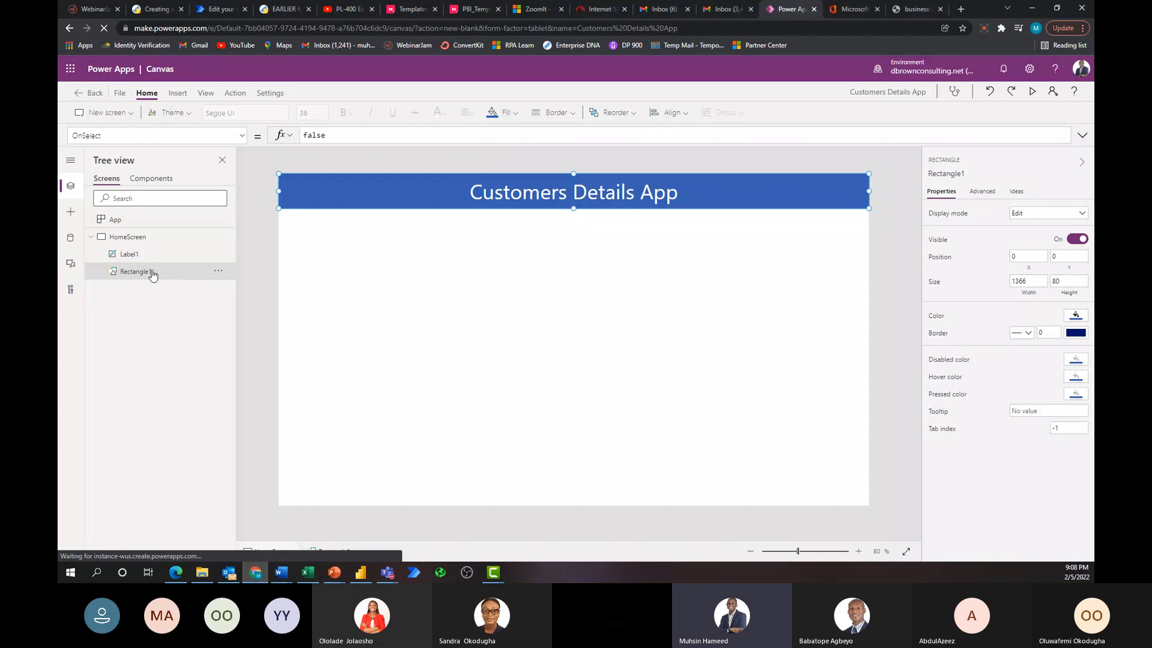
{"action": "left_click", "coordinate": [1077, 318]}
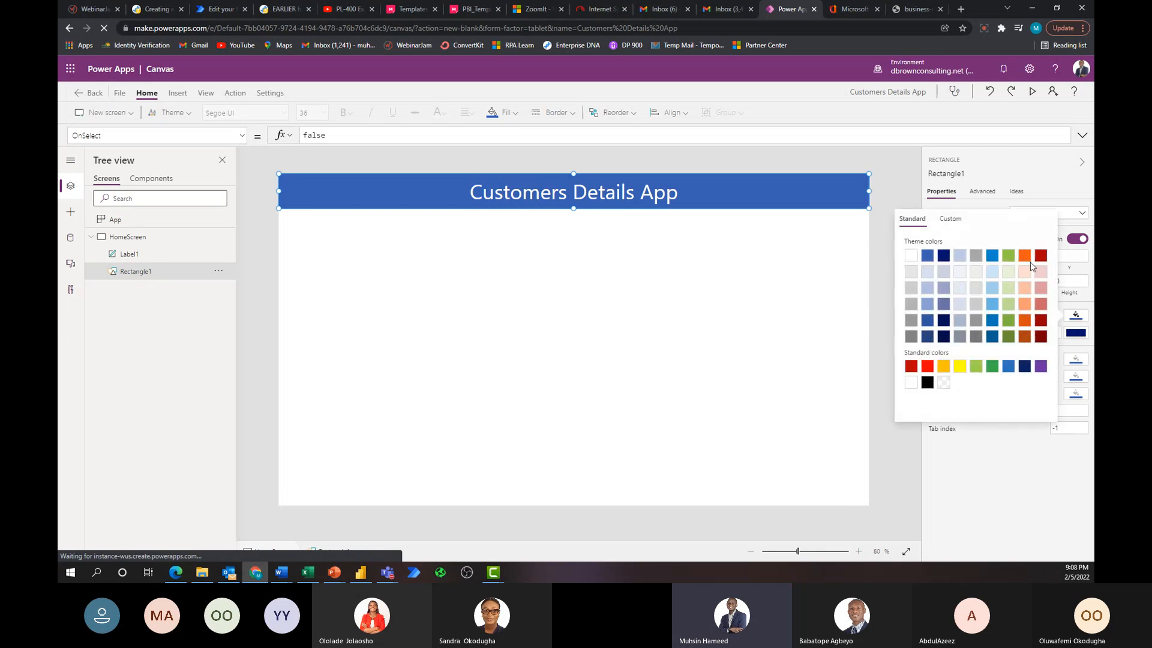
{"action": "left_click", "coordinate": [1040, 337]}
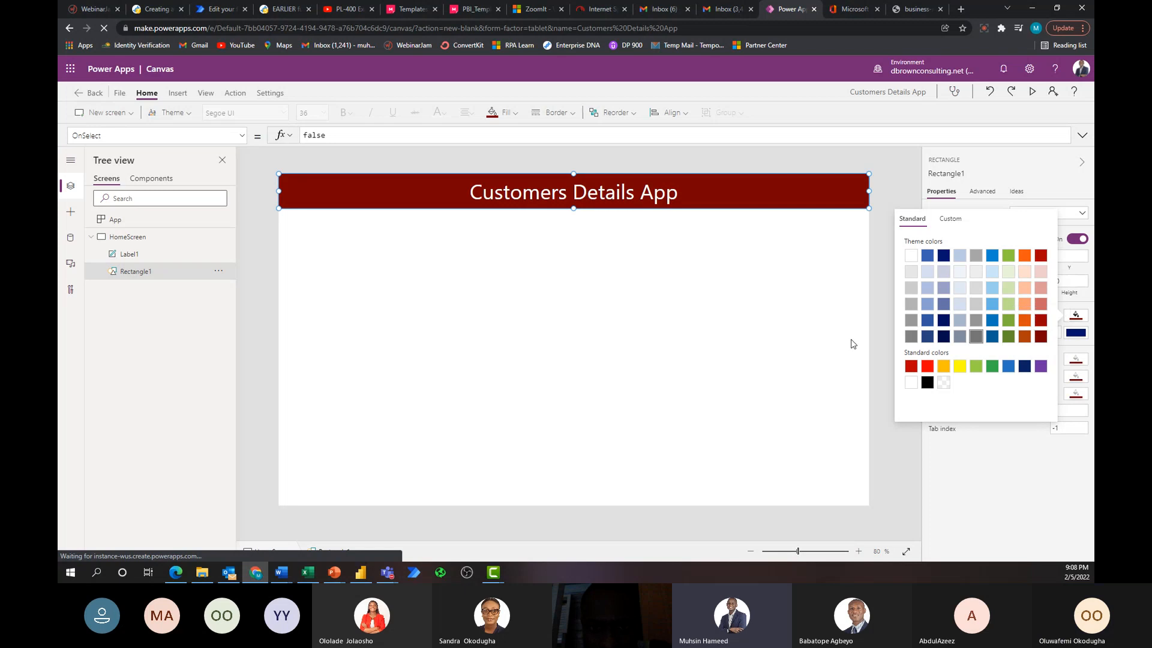
{"action": "left_click", "coordinate": [740, 334]}
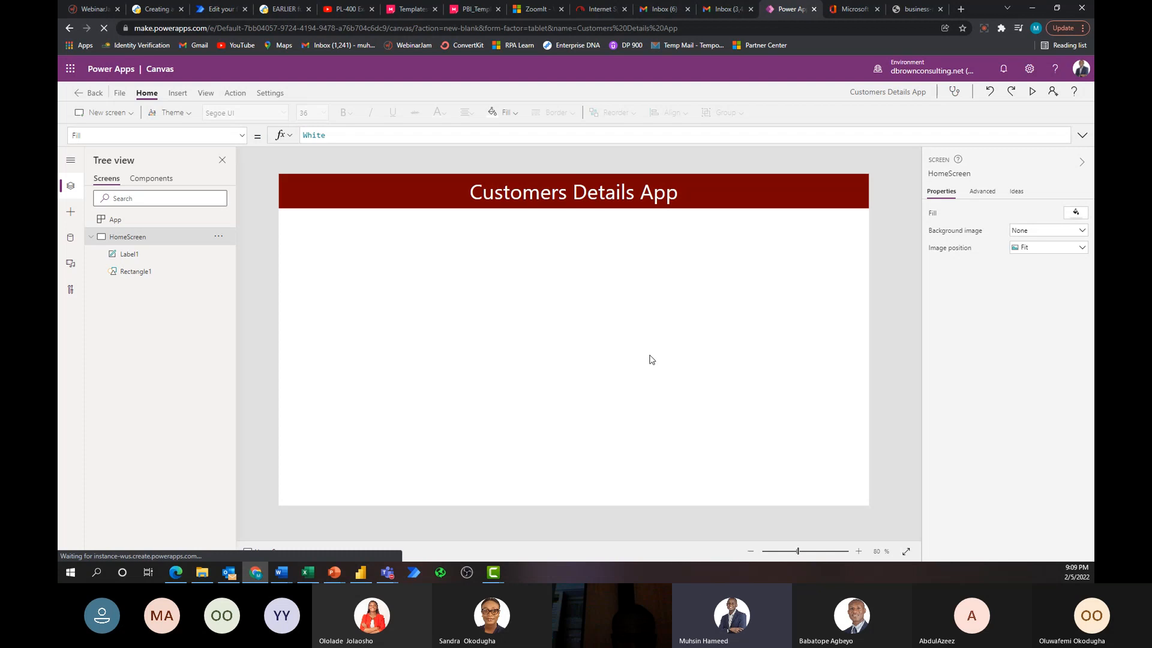
Insert a text label in the home screen's lower-left corner at position 0, 728 and widen it to 365.
{"action": "left_click", "coordinate": [177, 94]}
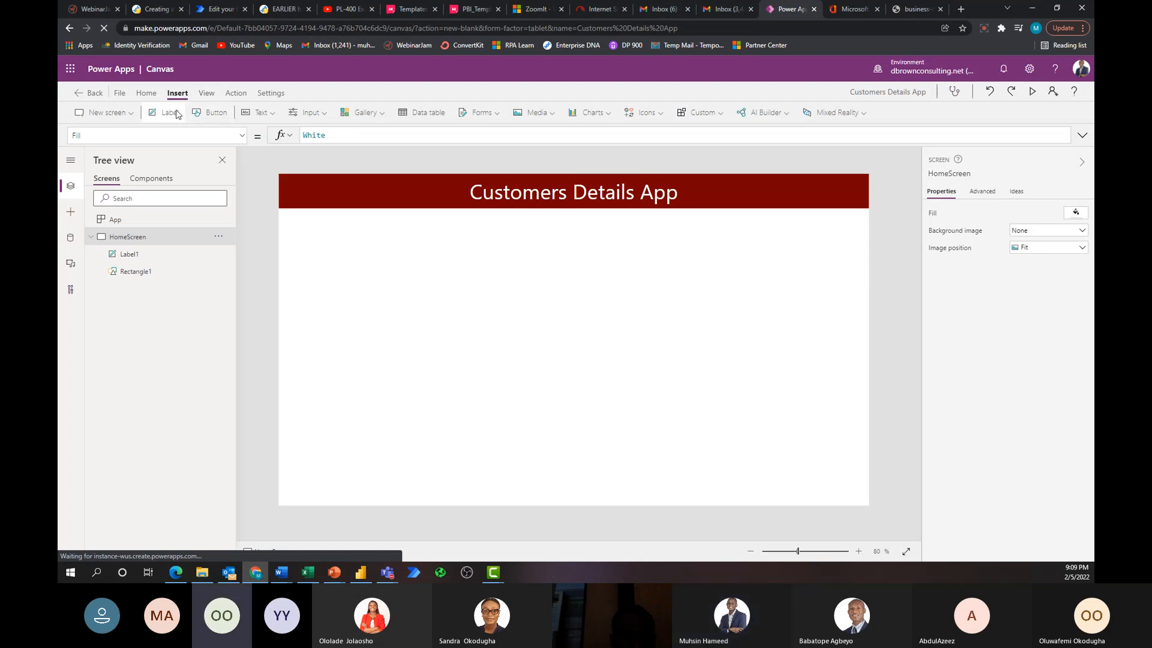
{"action": "left_click", "coordinate": [169, 113]}
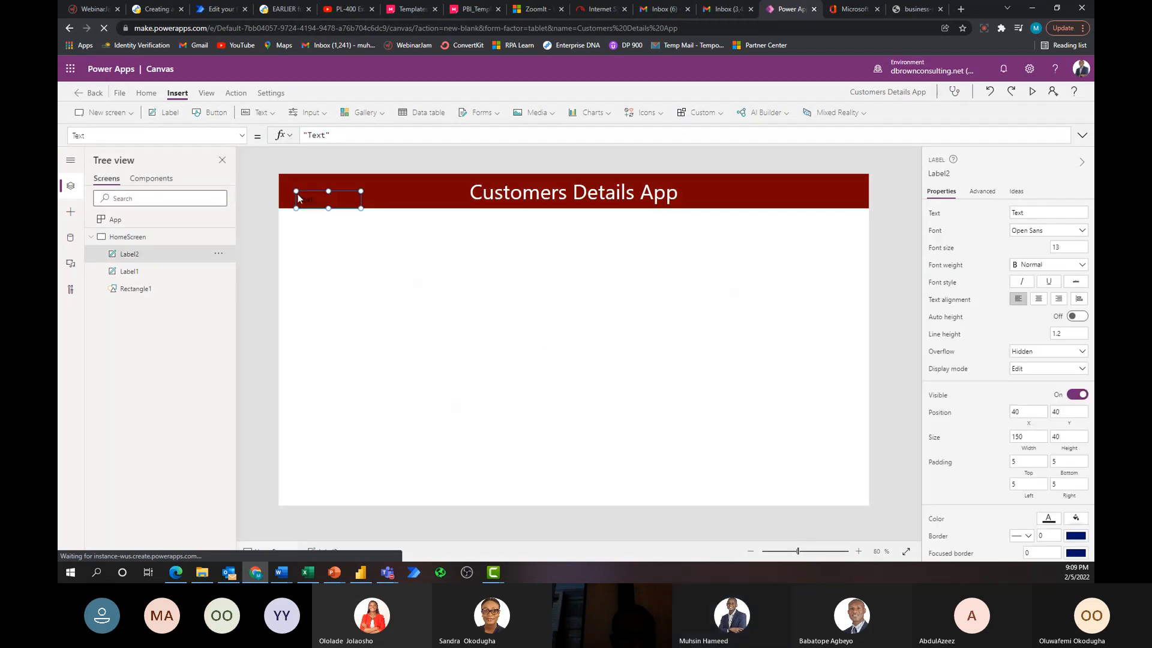
{"action": "left_click_drag", "start_coordinate": [302, 195], "coordinate": [274, 565]}
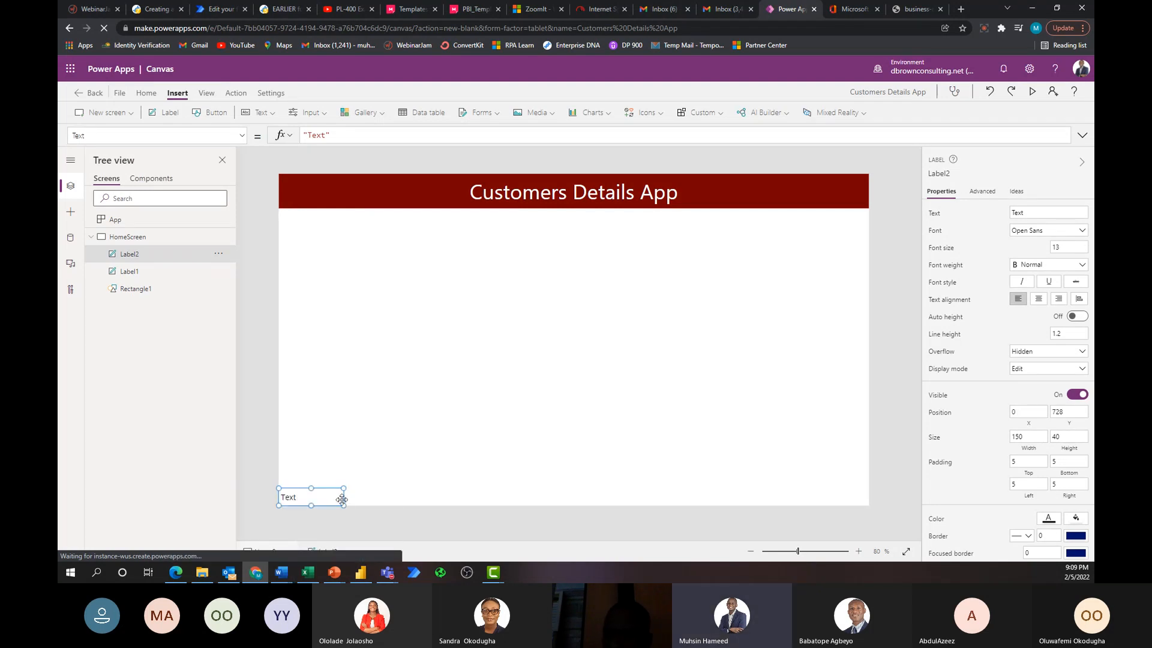
{"action": "left_click_drag", "start_coordinate": [342, 504], "coordinate": [436, 511]}
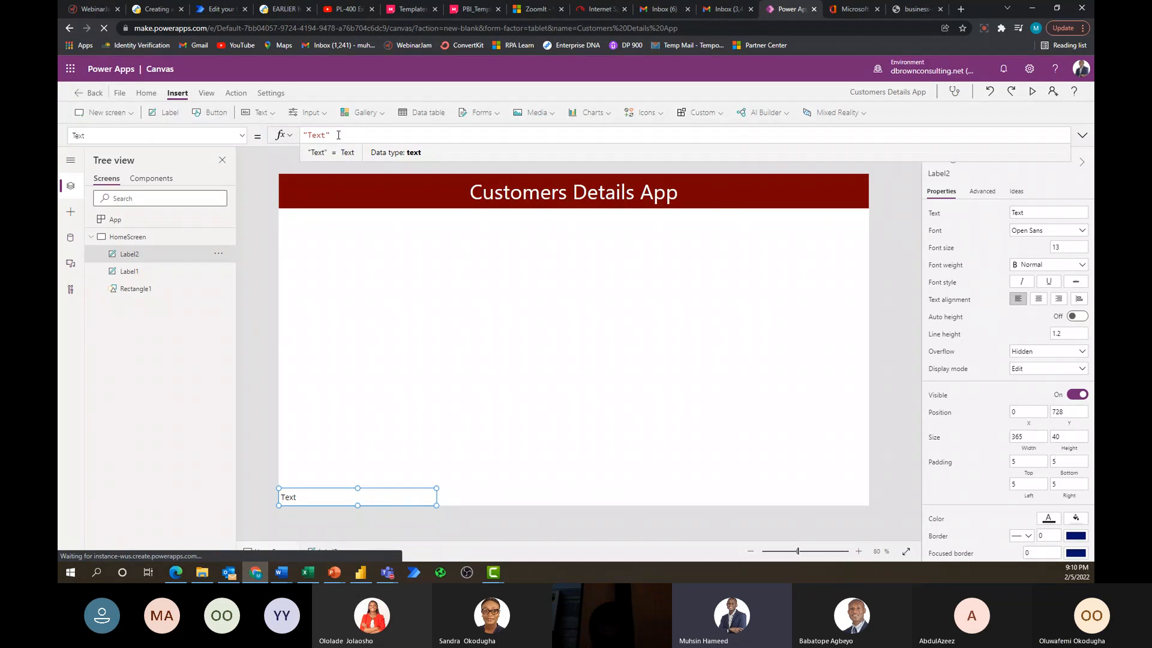
Set the lower-left label's text to the formula Today() and narrow the label to a width of 151.
{"action": "key", "text": "shift+Home"}
{"action": "key", "text": "BackSpace"}
{"action": "type", "text": "Toda"}
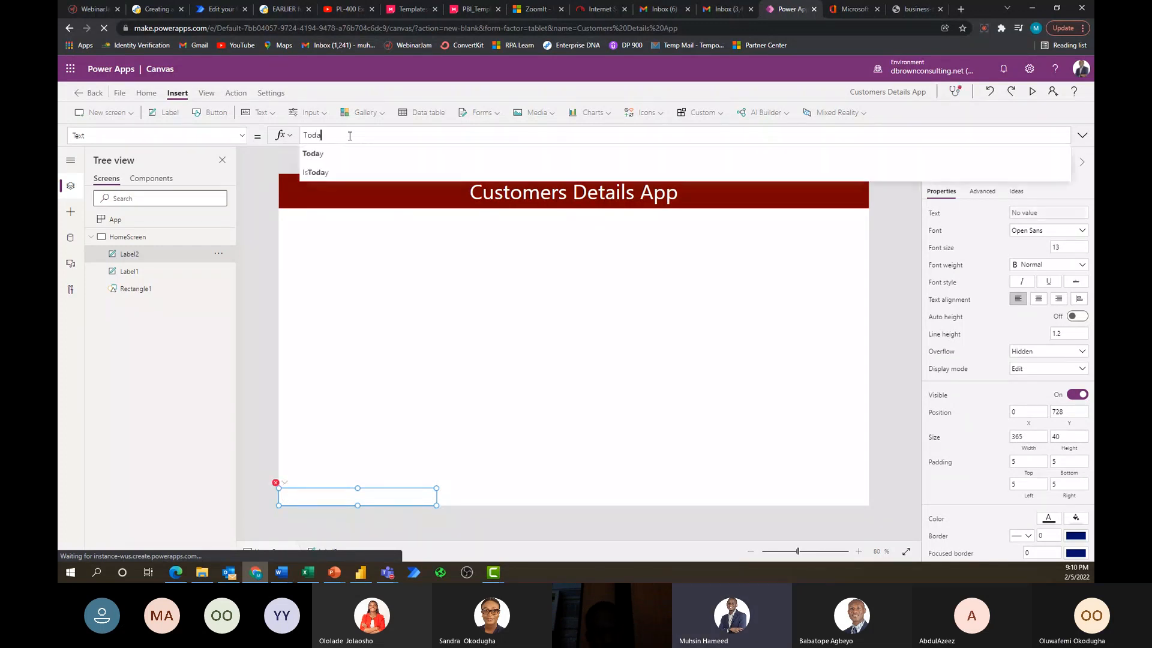
{"action": "type", "text": "y("}
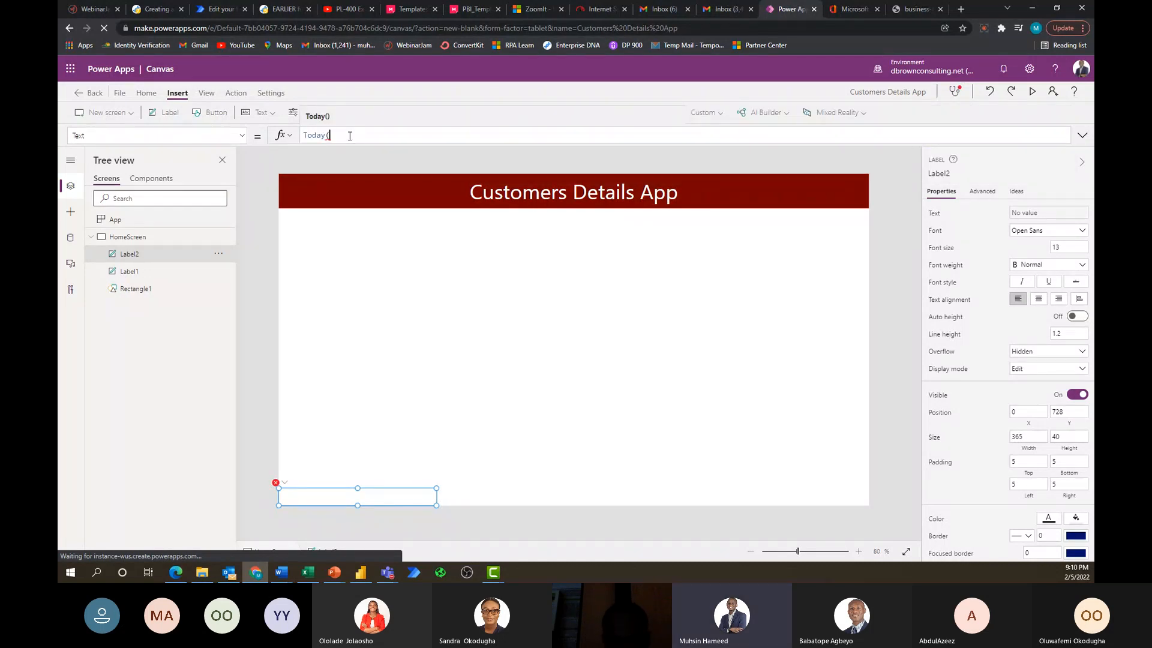
{"action": "type", "text": ")"}
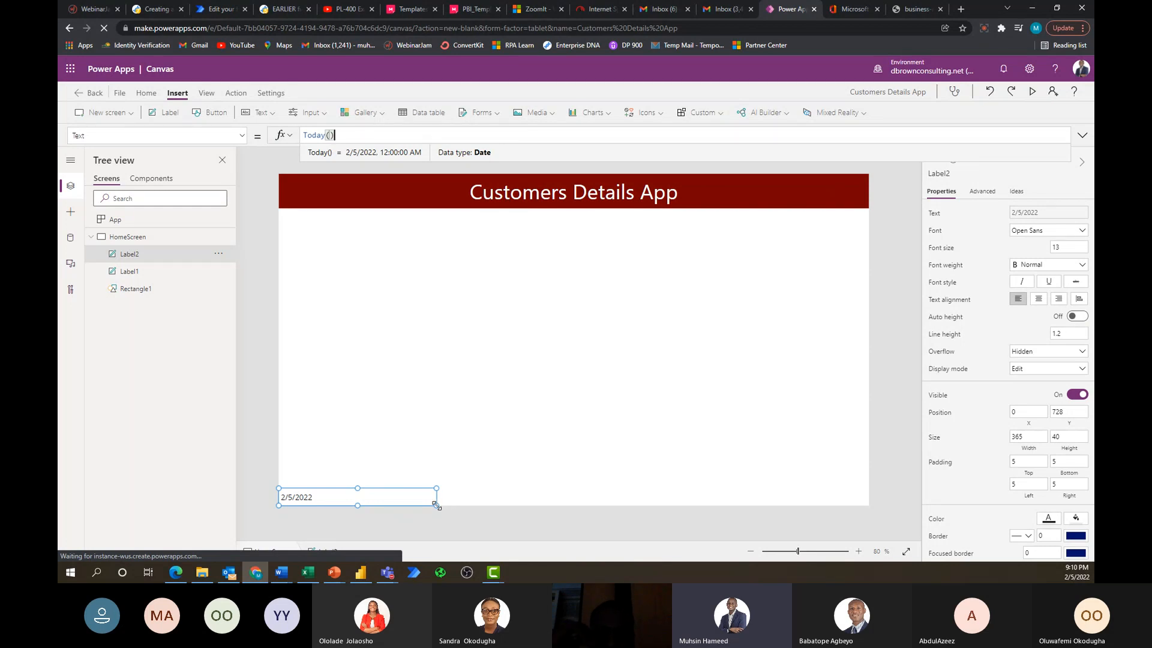
{"action": "left_click_drag", "start_coordinate": [436, 505], "coordinate": [346, 521]}
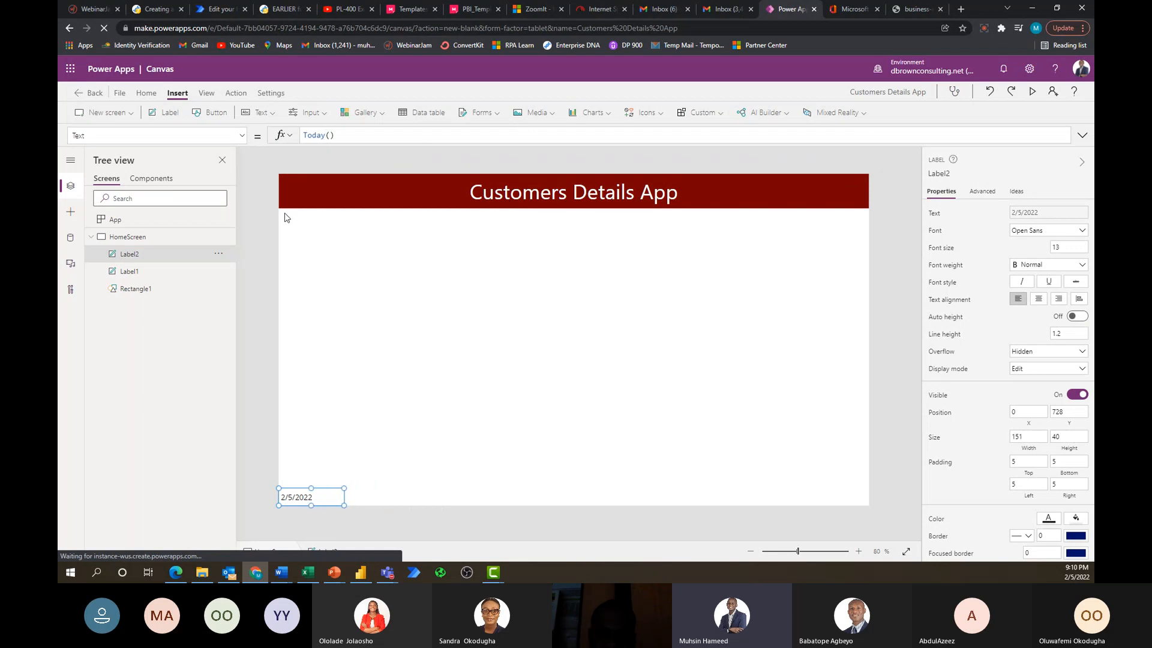
Italicise the date label's text.
{"action": "left_click", "coordinate": [146, 94]}
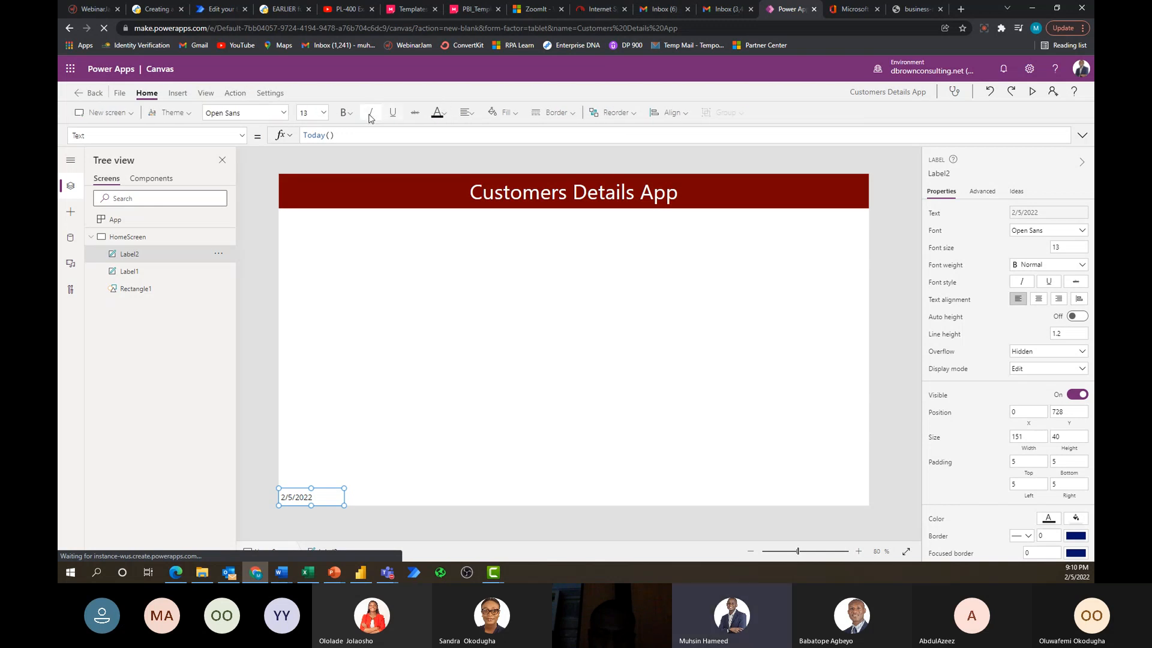
{"action": "left_click", "coordinate": [370, 114]}
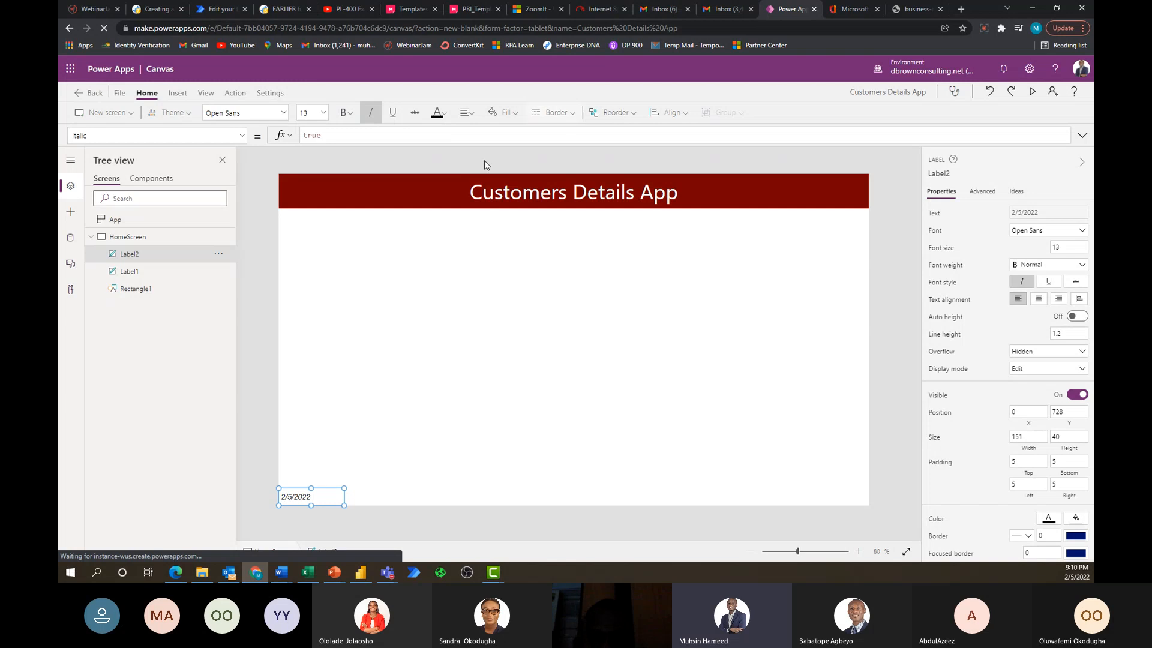
{"action": "left_click", "coordinate": [429, 492]}
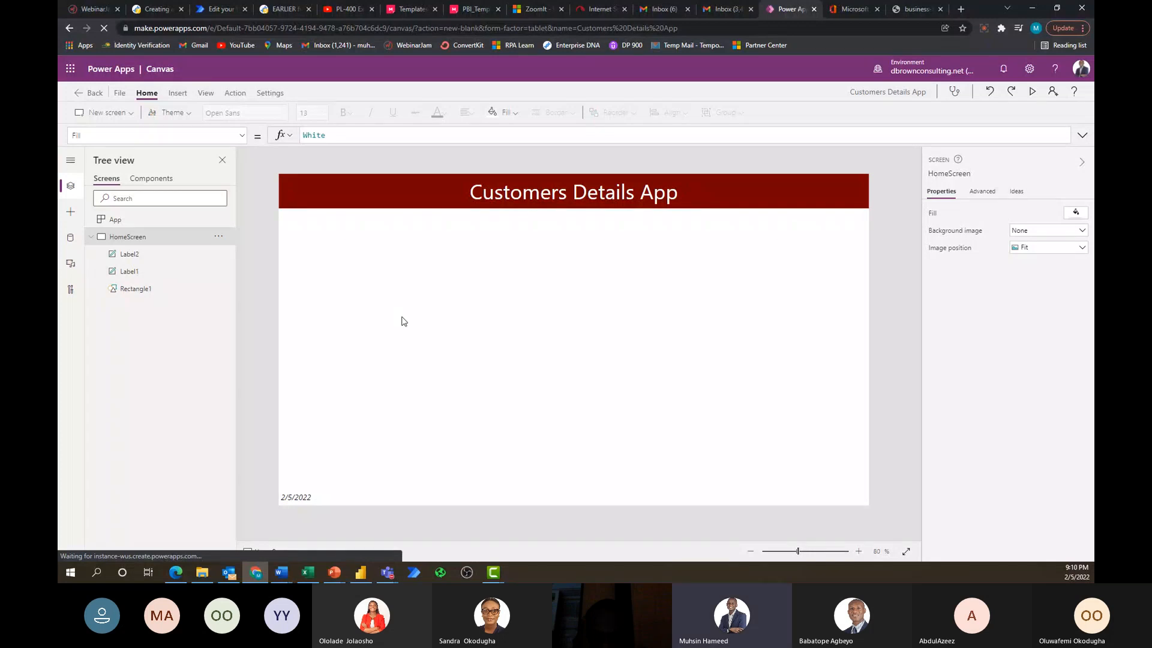
Copy the date label into the screen's lower-right corner and widen the copy to 357 at position 1008, 728.
{"action": "left_click", "coordinate": [304, 500]}
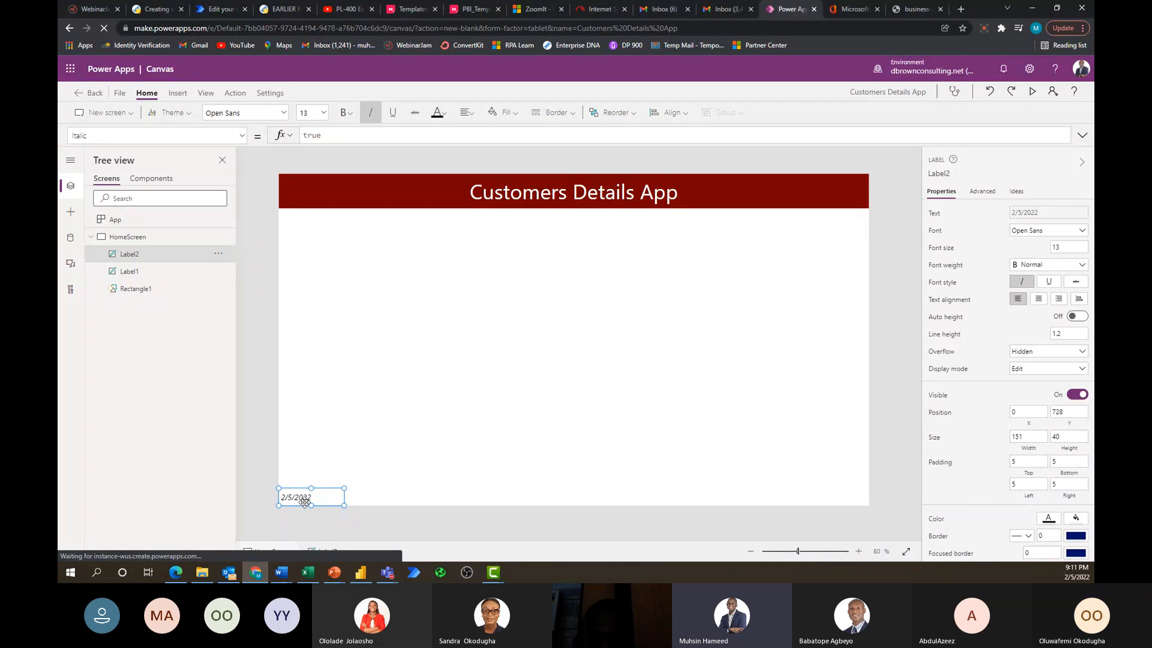
{"action": "key", "text": "ctrl+v"}
{"action": "left_click_drag", "start_coordinate": [304, 501], "coordinate": [829, 514]}
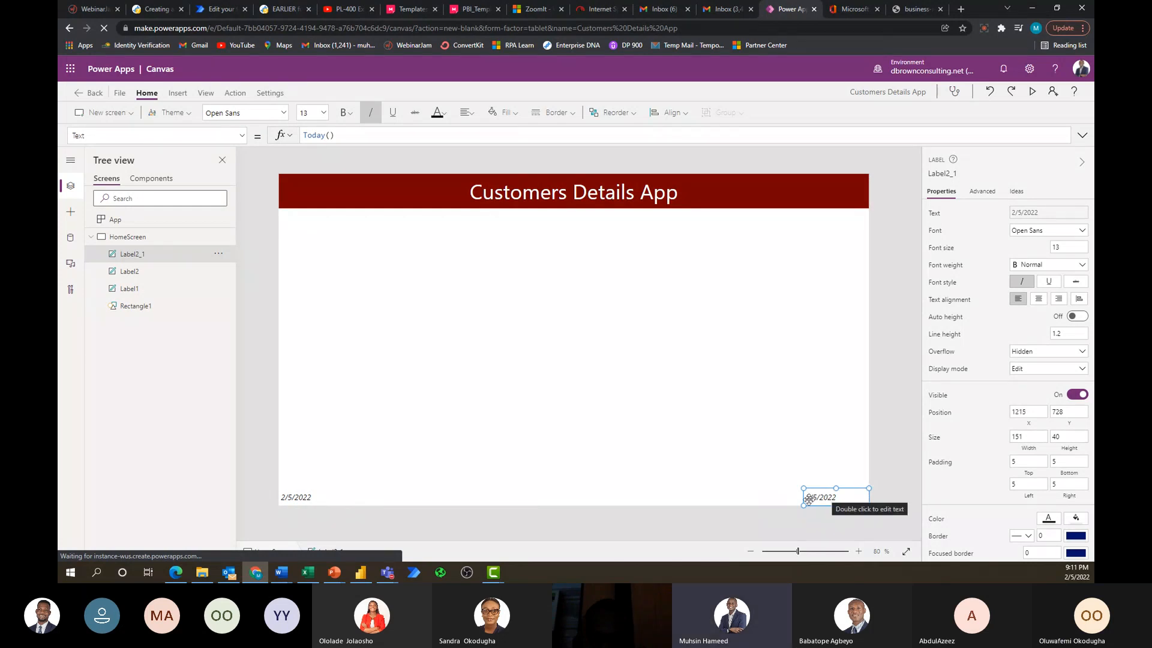
{"action": "left_click_drag", "start_coordinate": [802, 506], "coordinate": [713, 508]}
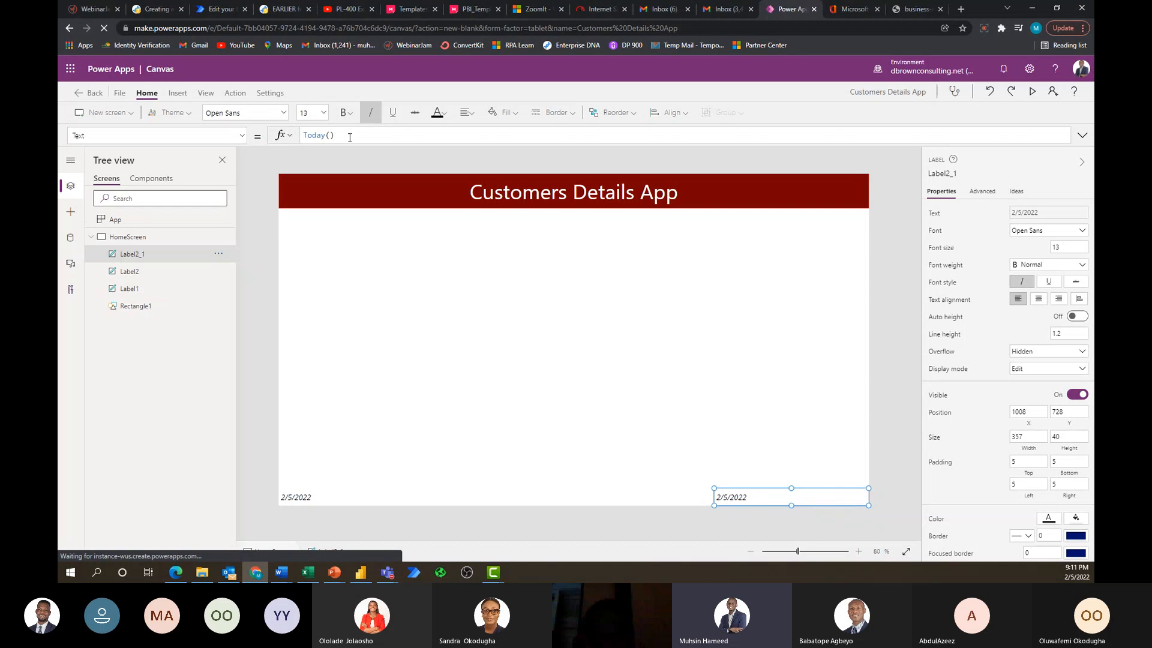
Replace the lower-right label's Today() formula with the text "All Right Reserved".
{"action": "left_click_drag", "start_coordinate": [335, 135], "coordinate": [304, 136]}
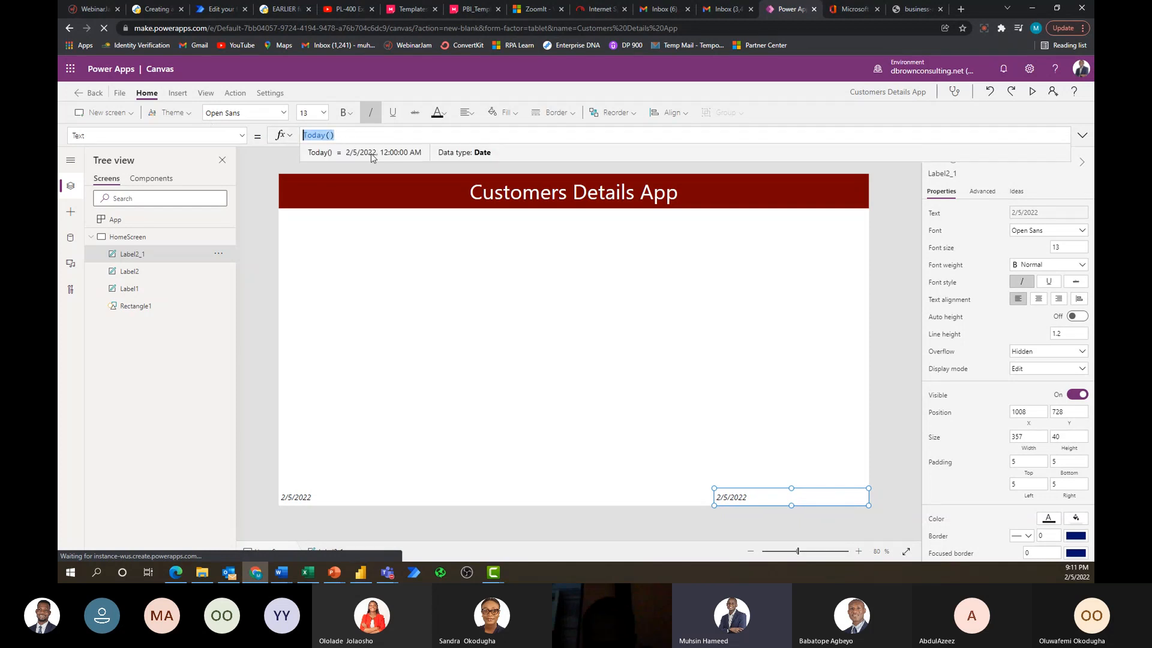
{"action": "type", "text": "\"All "}
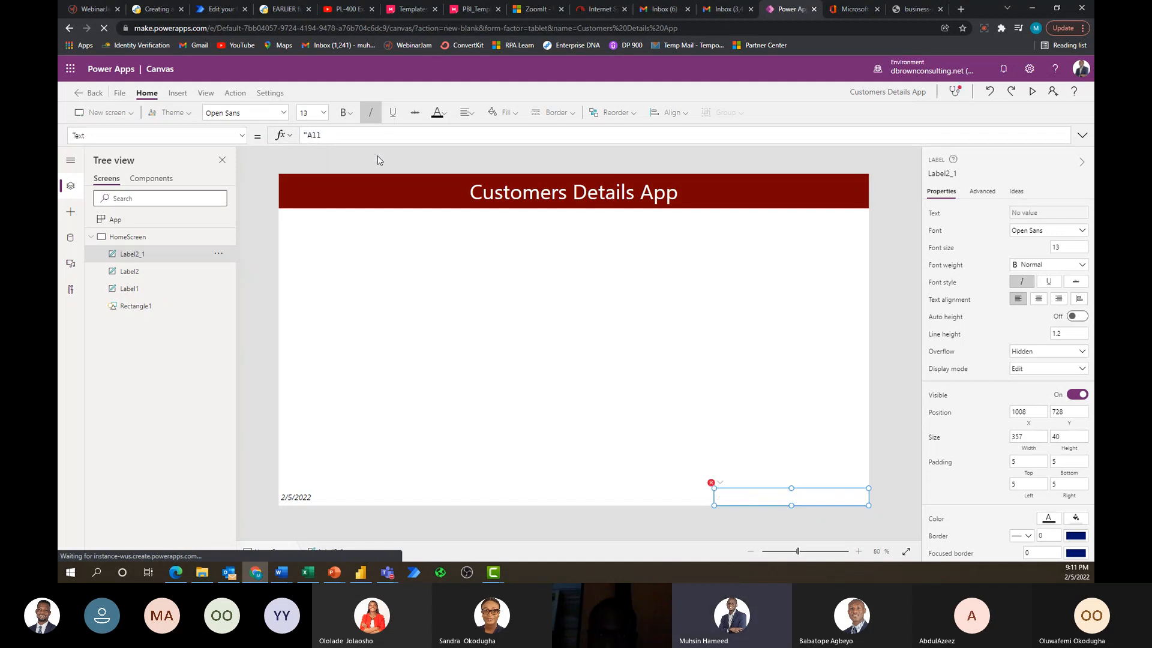
{"action": "type", "text": "Right"}
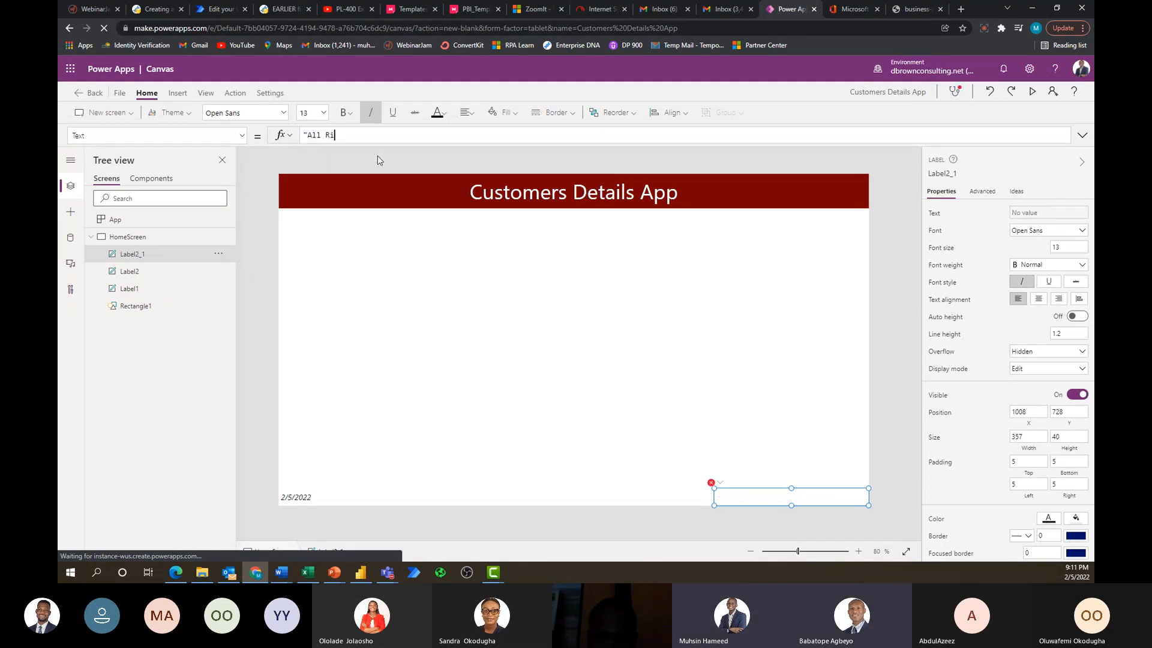
{"action": "type", "text": " Reserved\""}
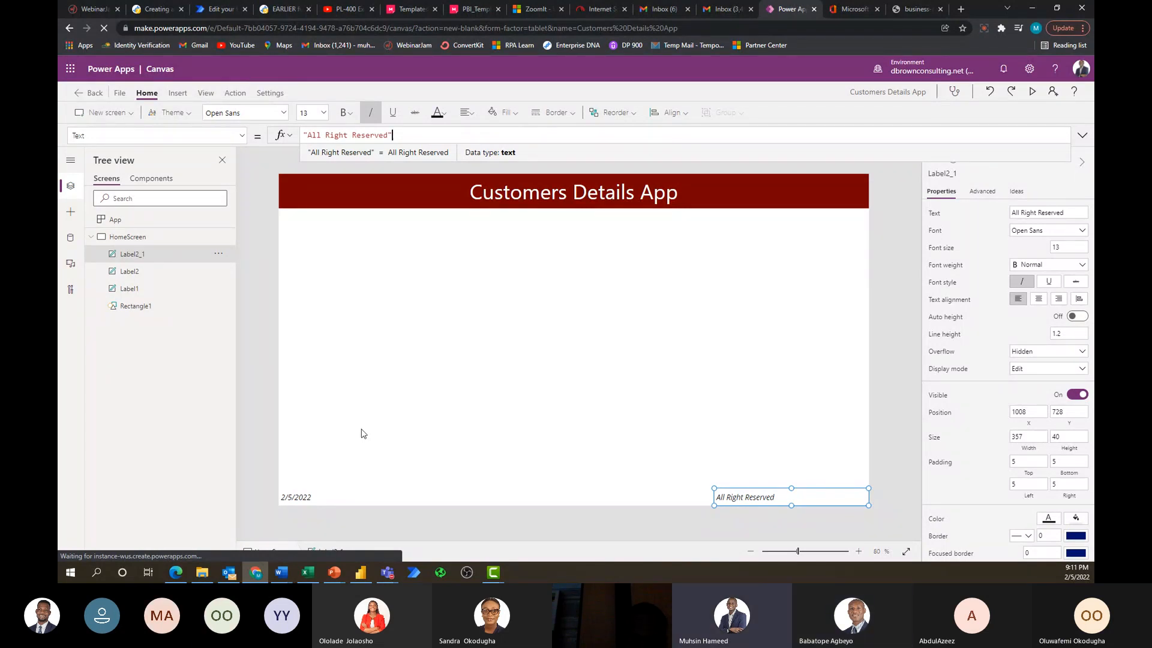
{"action": "left_click", "coordinate": [309, 500]}
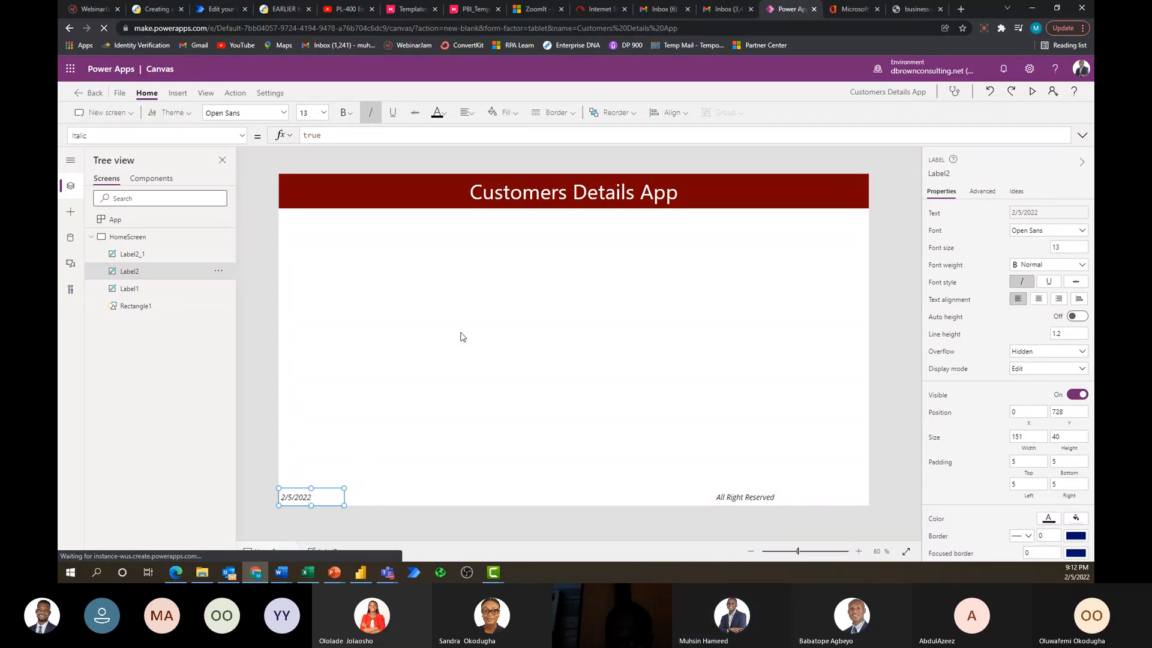
Delete the "Customers Details App" label from the header bar.
{"action": "left_click", "coordinate": [573, 202]}
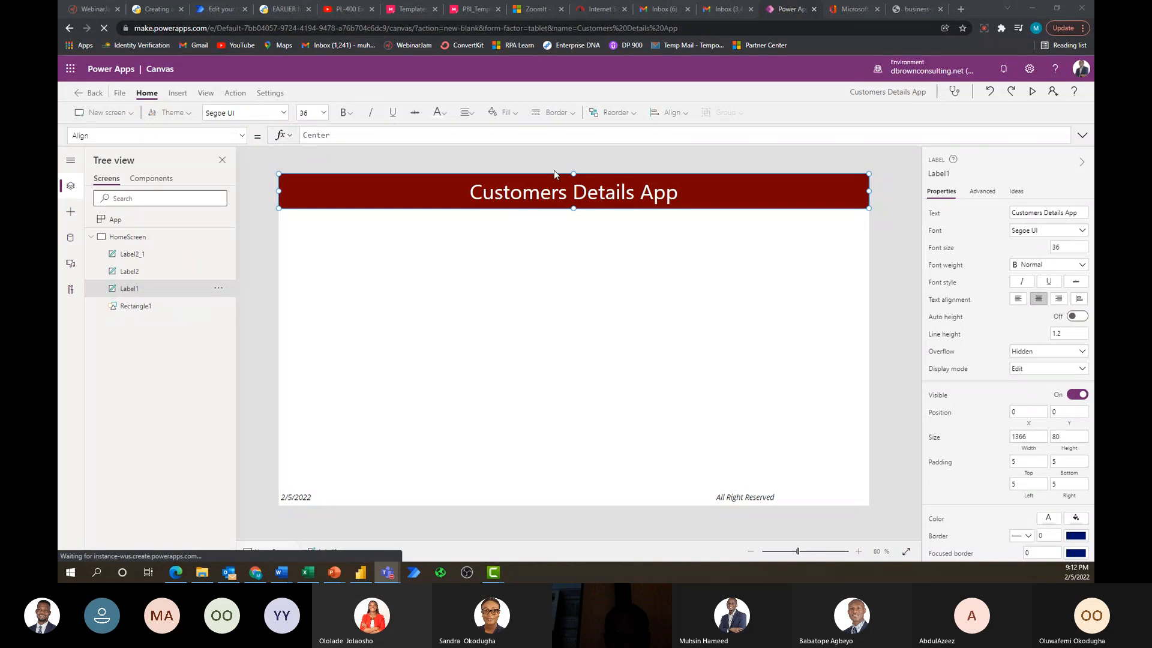
{"action": "left_click", "coordinate": [589, 192]}
{"action": "key", "text": "Delete"}
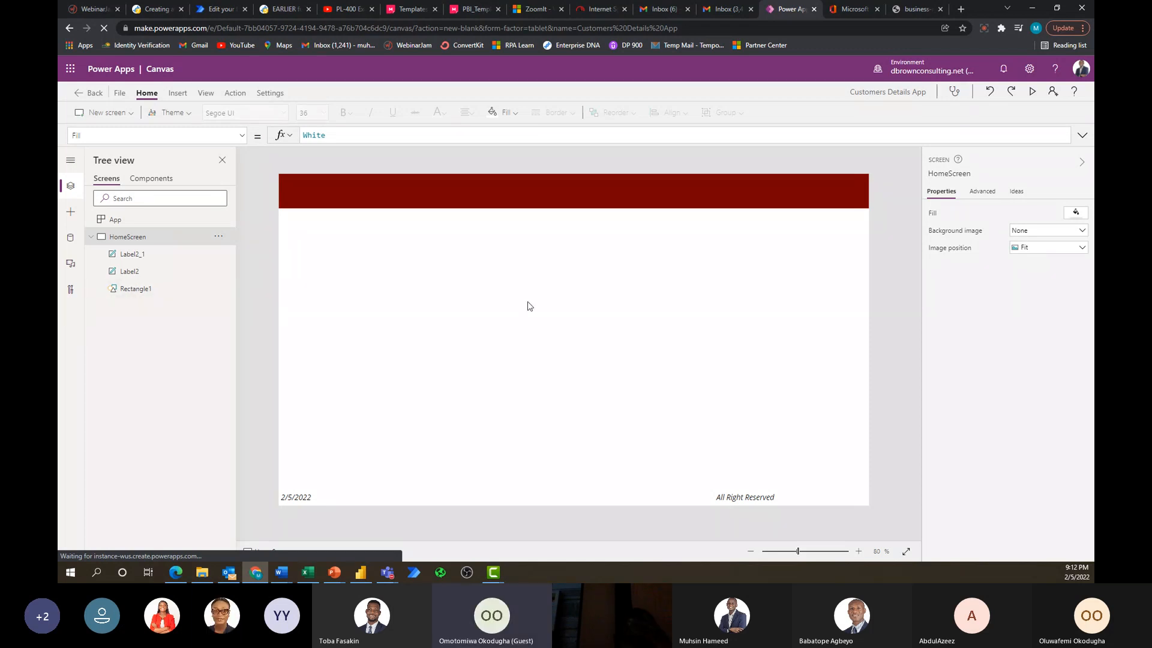
Add a new label over the red header bar and stretch it to 1364 by 80 at position 1, 0.
{"action": "left_click", "coordinate": [692, 191]}
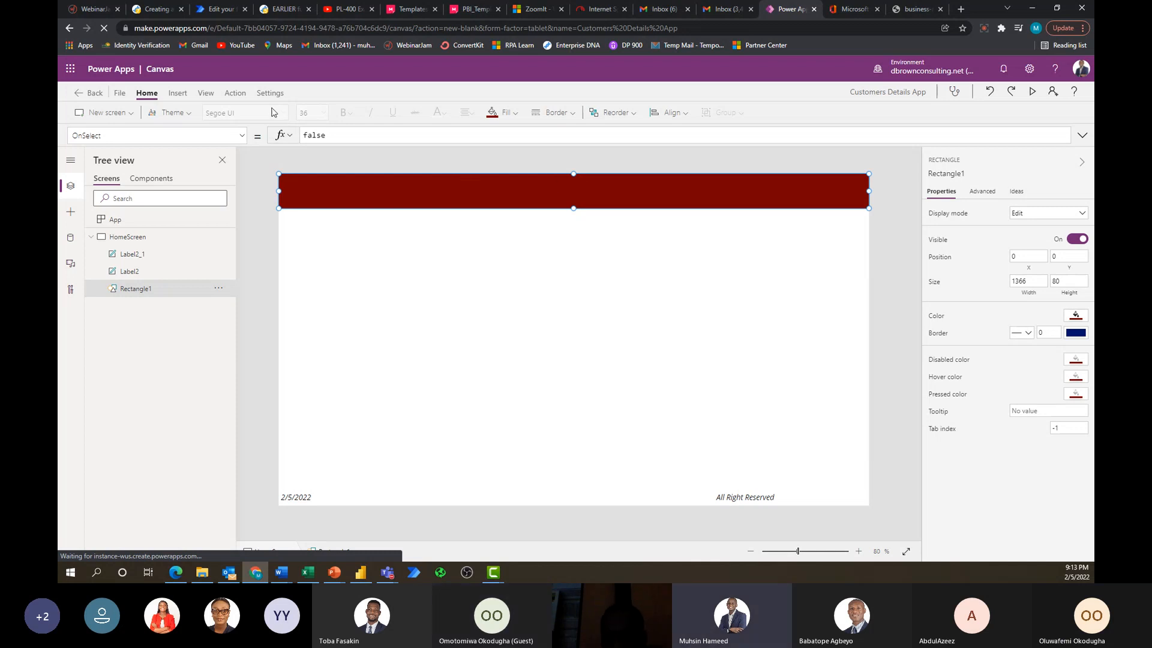
{"action": "left_click", "coordinate": [177, 94]}
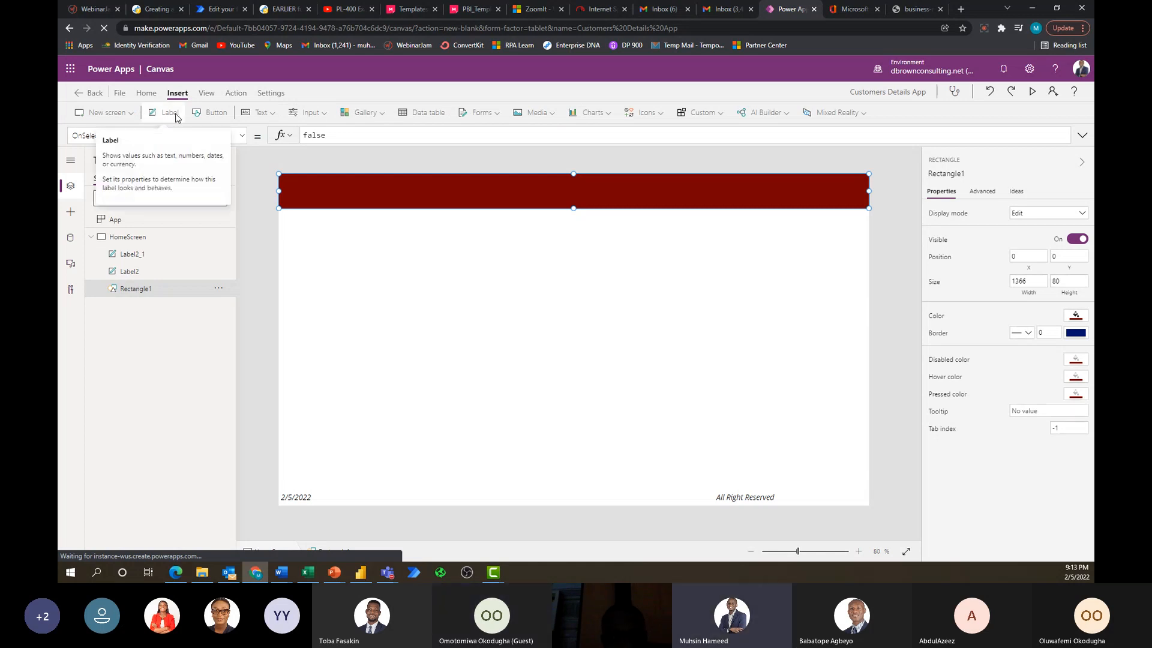
{"action": "left_click", "coordinate": [176, 117]}
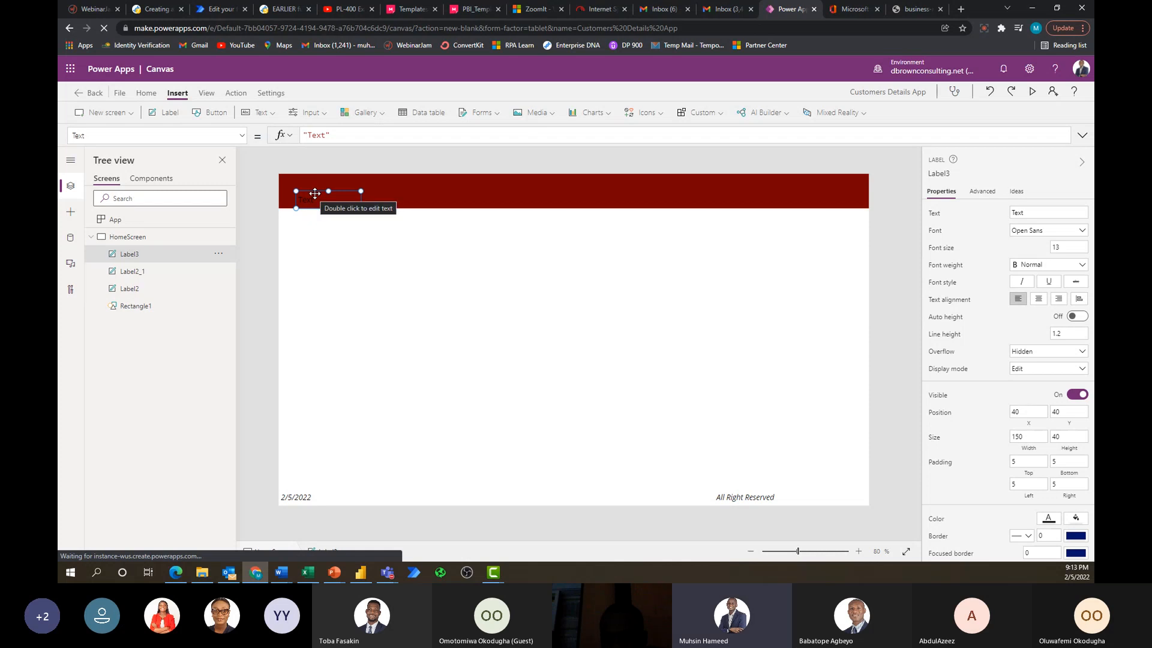
{"action": "left_click_drag", "start_coordinate": [315, 193], "coordinate": [299, 180]}
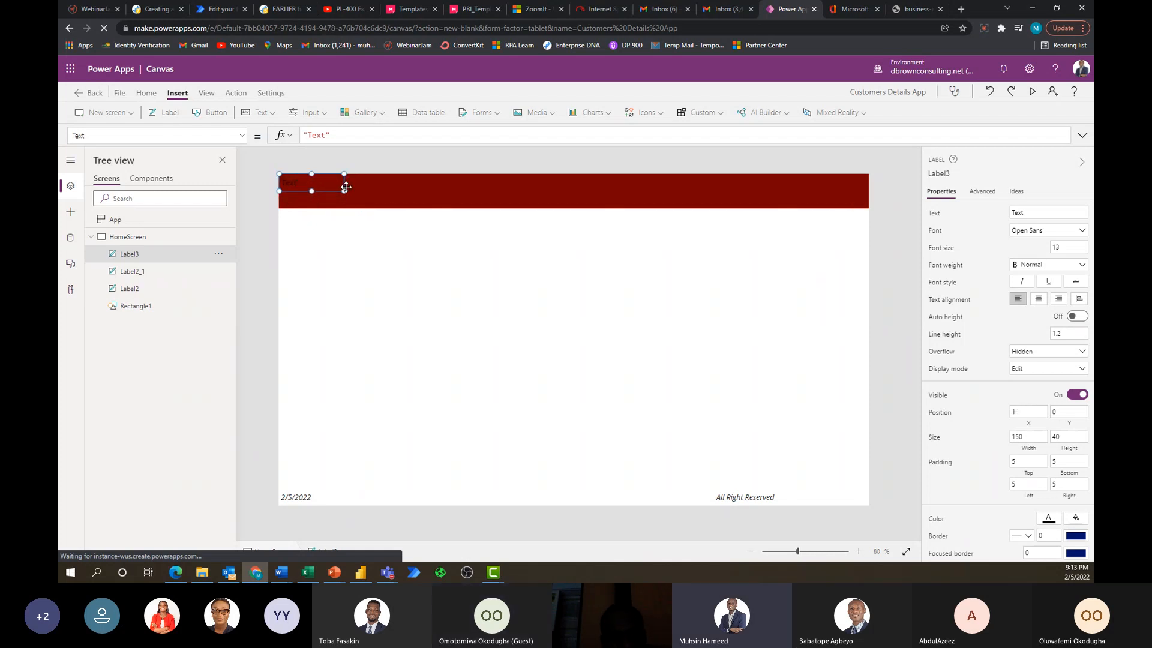
{"action": "left_click_drag", "start_coordinate": [344, 191], "coordinate": [869, 211]}
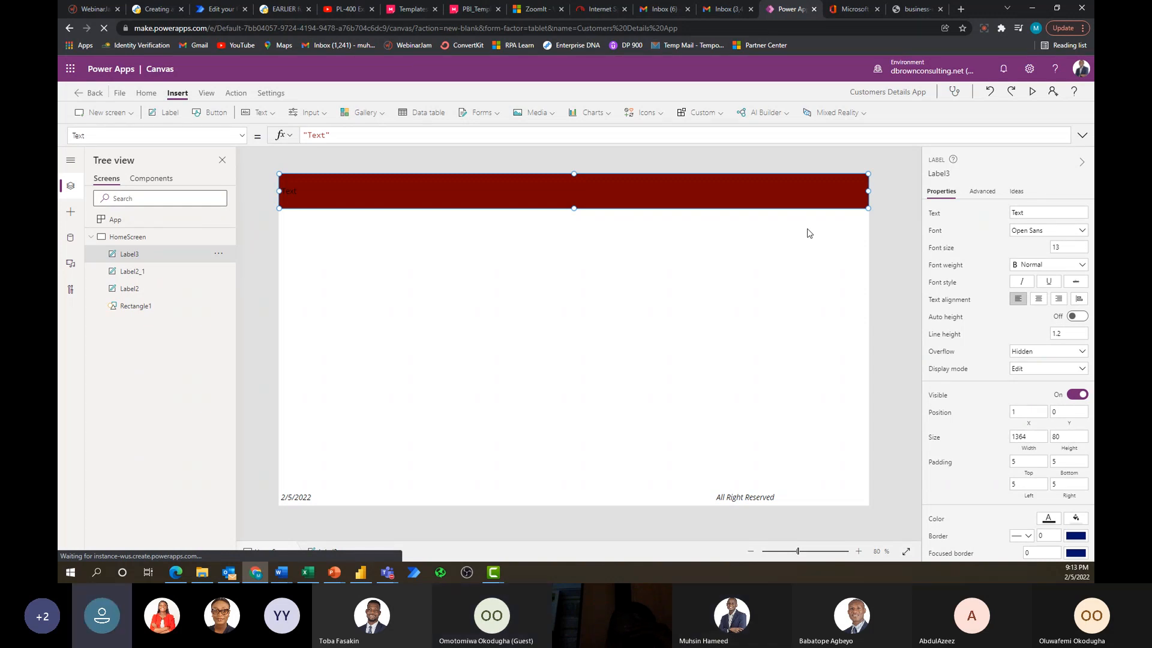
Look through the insertable icons as far as the basic shapes such as Rectangle and Triangle.
{"action": "left_click", "coordinate": [592, 250]}
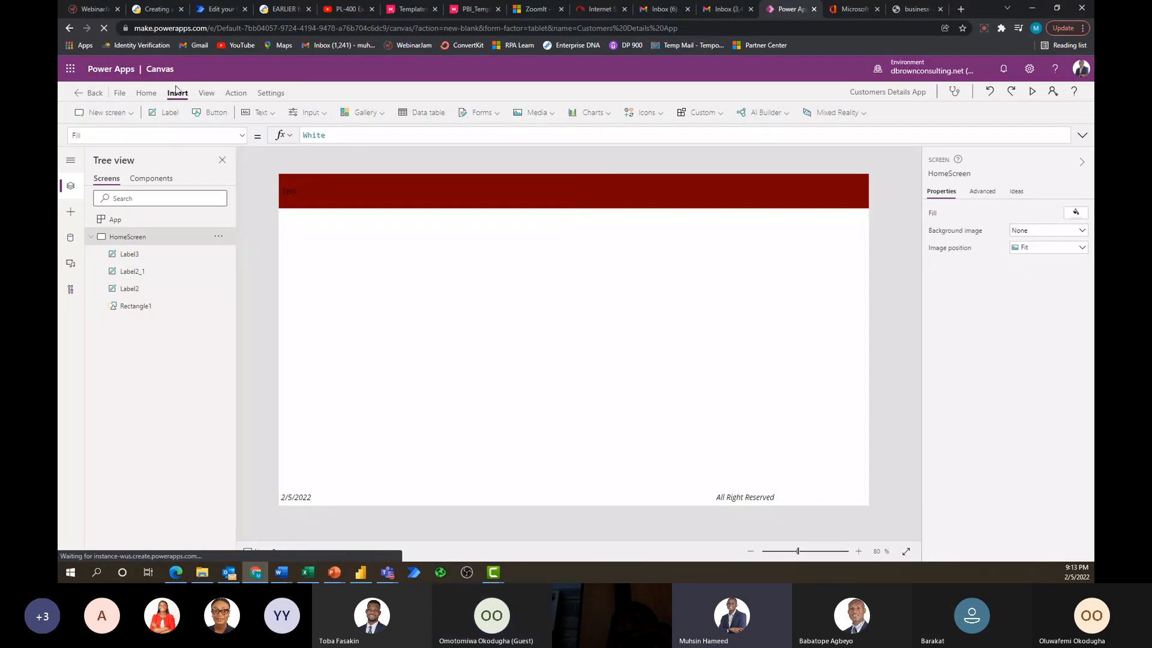
{"action": "left_click", "coordinate": [659, 114]}
{"action": "scroll", "coordinate": [718, 237], "scroll_direction": "down", "scroll_amount": 17}
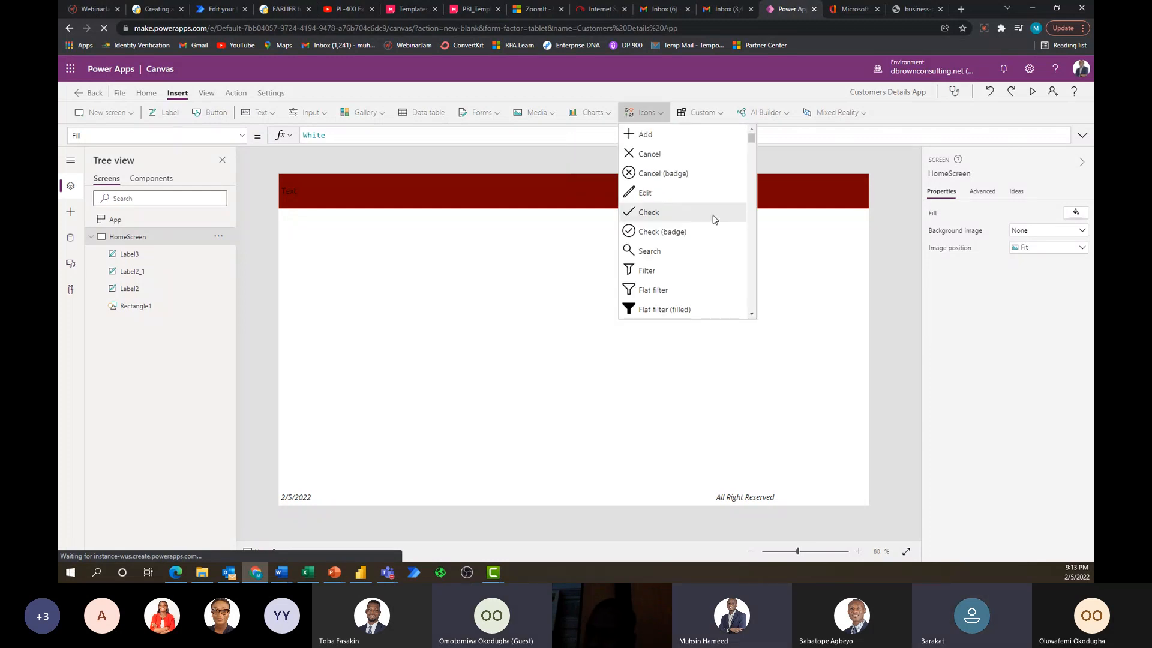
{"action": "scroll", "coordinate": [719, 237], "scroll_direction": "down", "scroll_amount": 15}
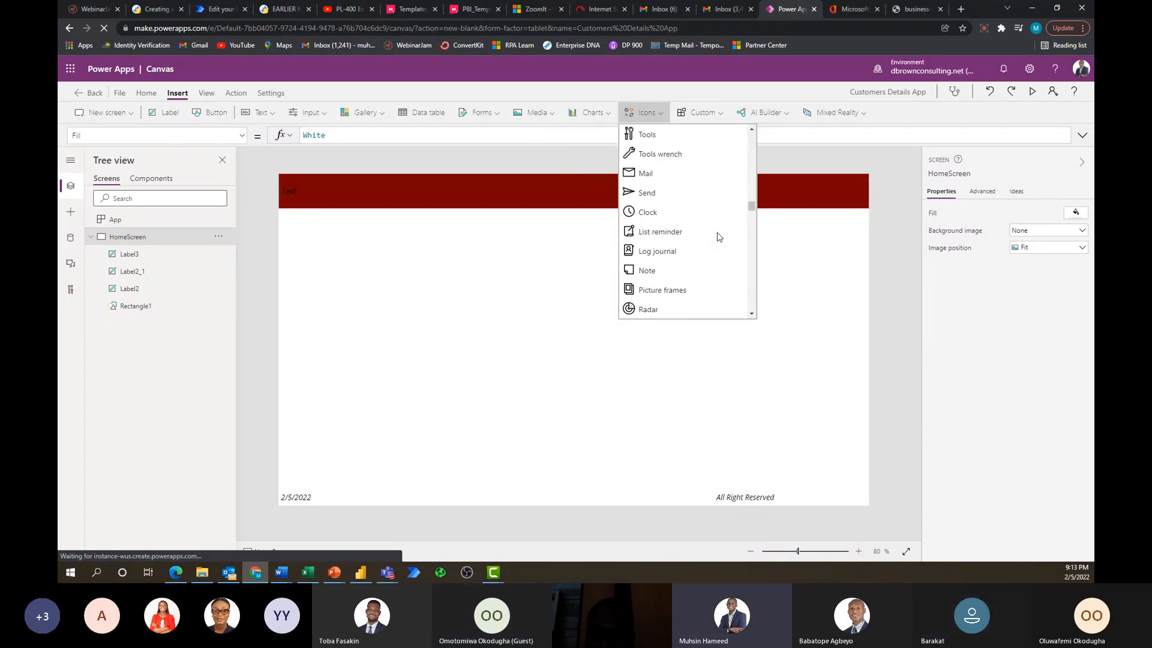
{"action": "scroll", "coordinate": [719, 237], "scroll_direction": "down", "scroll_amount": 15}
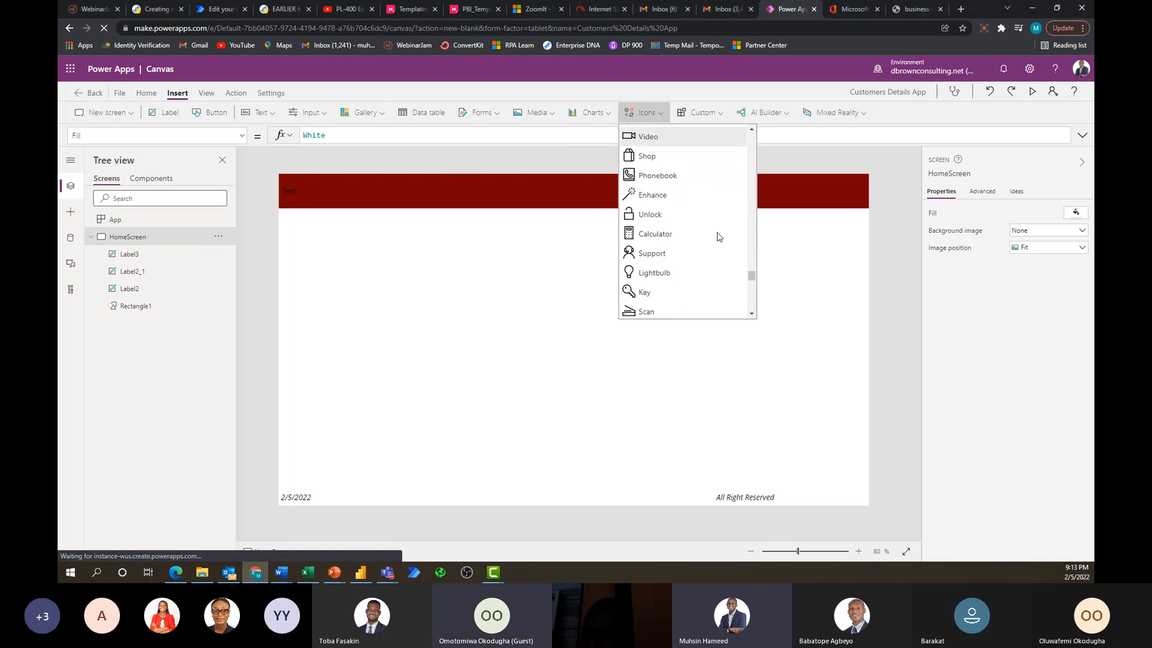
{"action": "scroll", "coordinate": [718, 237], "scroll_direction": "down", "scroll_amount": 3}
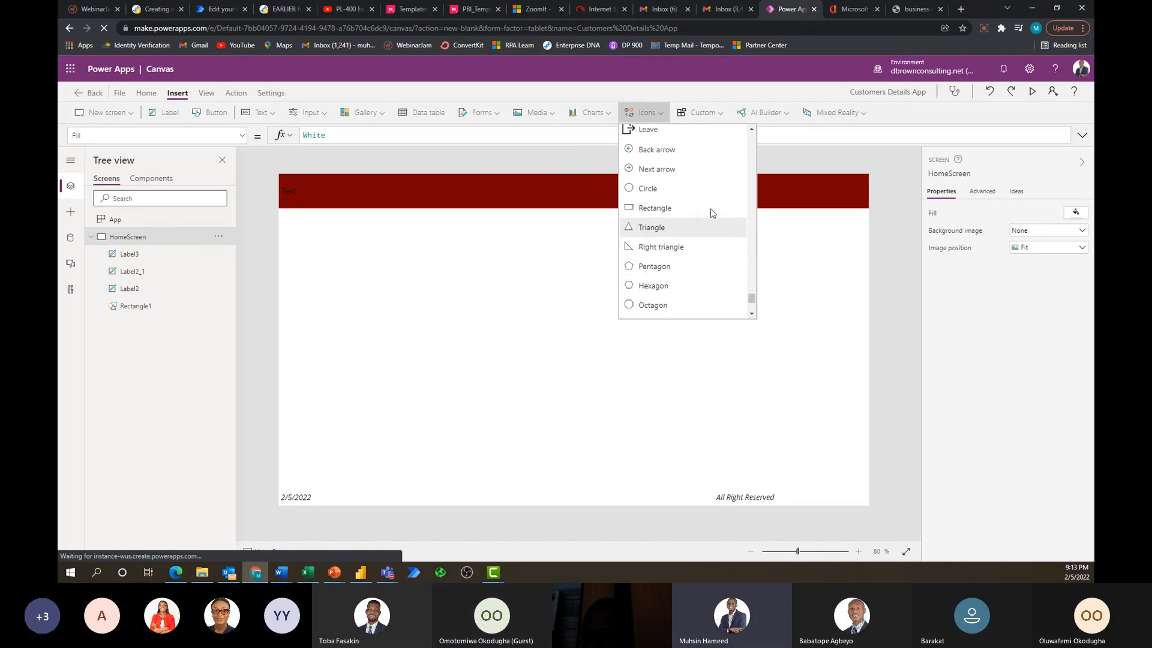
{"action": "left_click", "coordinate": [780, 280]}
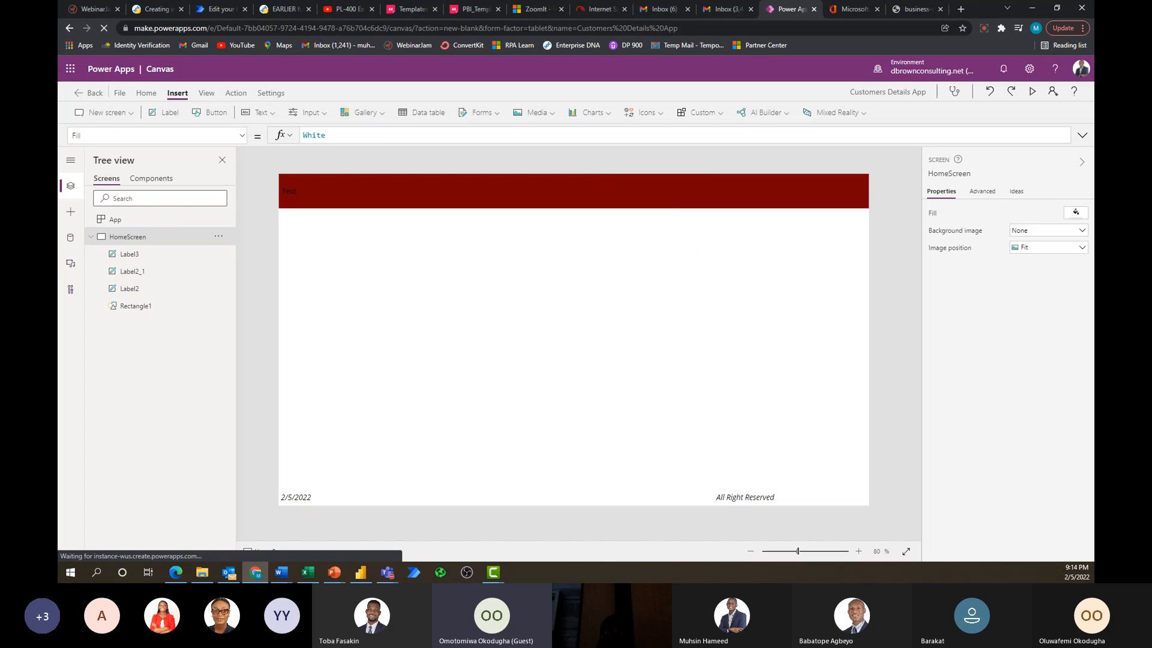
{"action": "key", "text": "alt+Tab"}
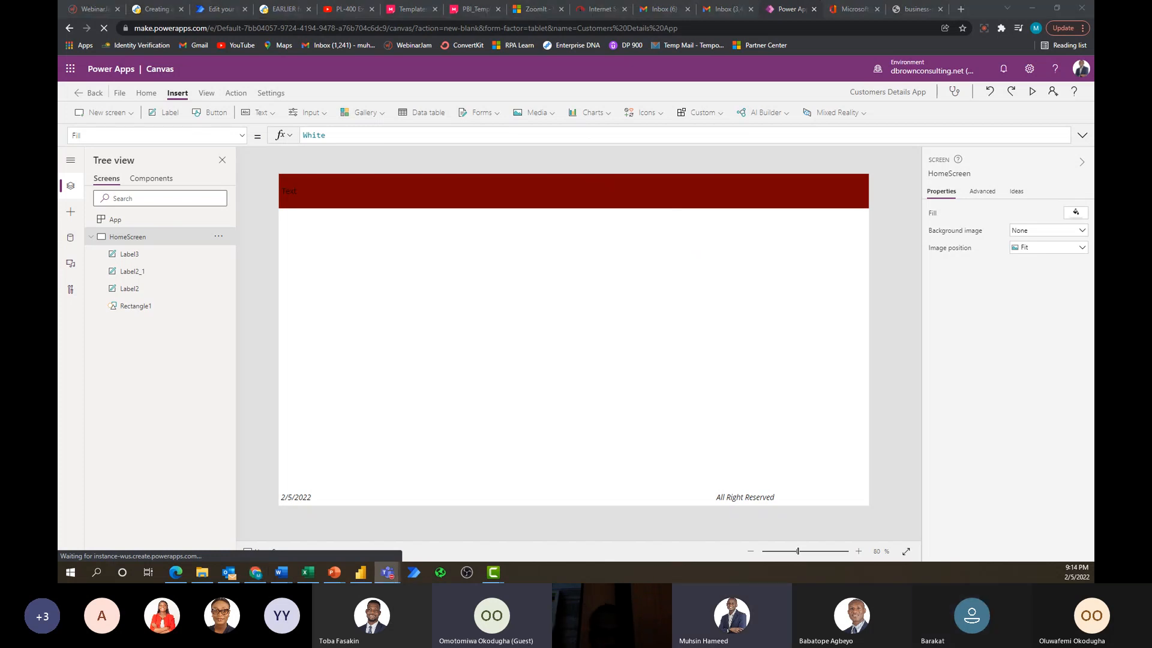
Replace the header label's placeholder text with "Customers Details App".
{"action": "left_click", "coordinate": [316, 192]}
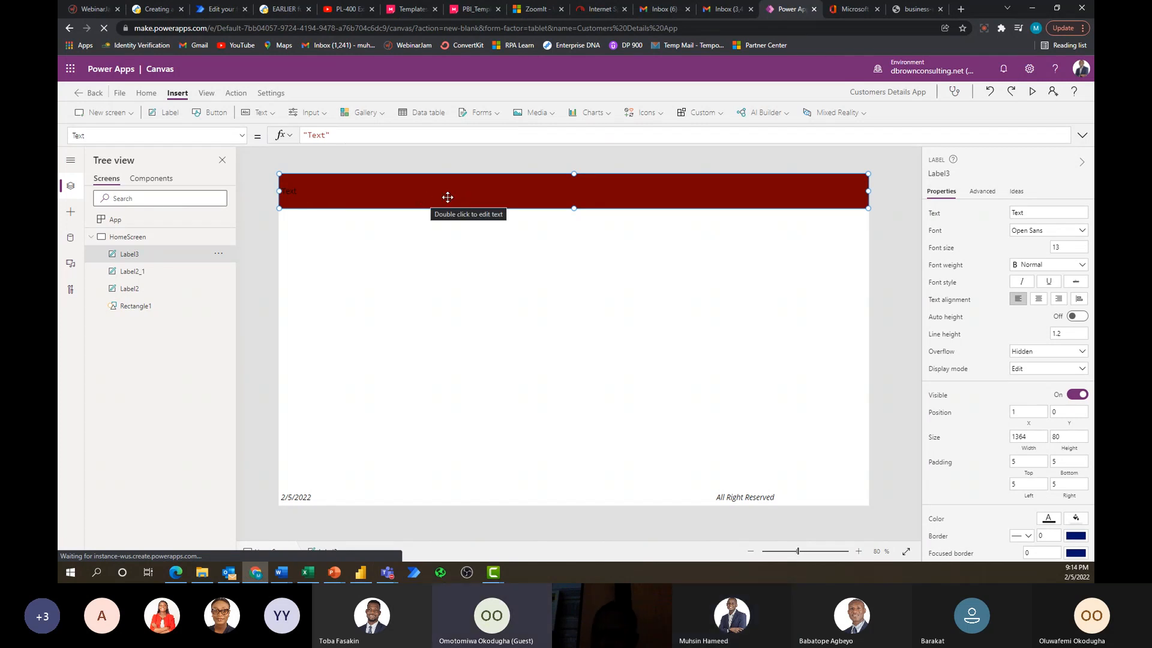
{"action": "left_click", "coordinate": [324, 135]}
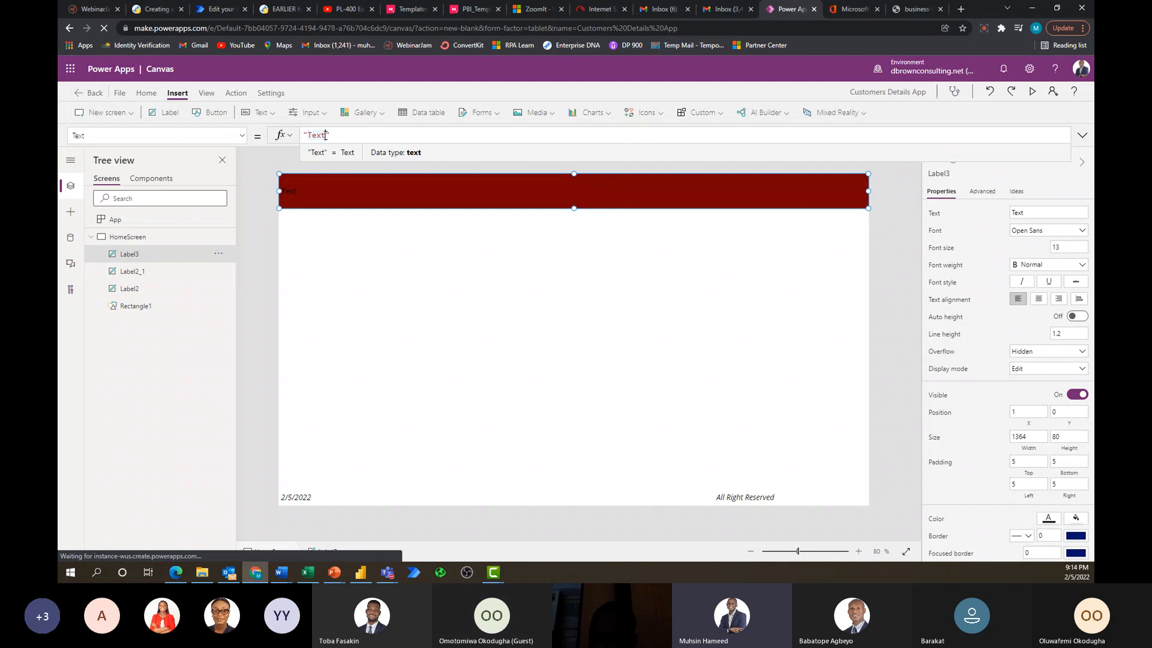
{"action": "key", "text": "BackSpace"}
{"action": "key", "text": "BackSpace"}
{"action": "key", "text": "BackSpace"}
{"action": "key", "text": "BackSpace"}
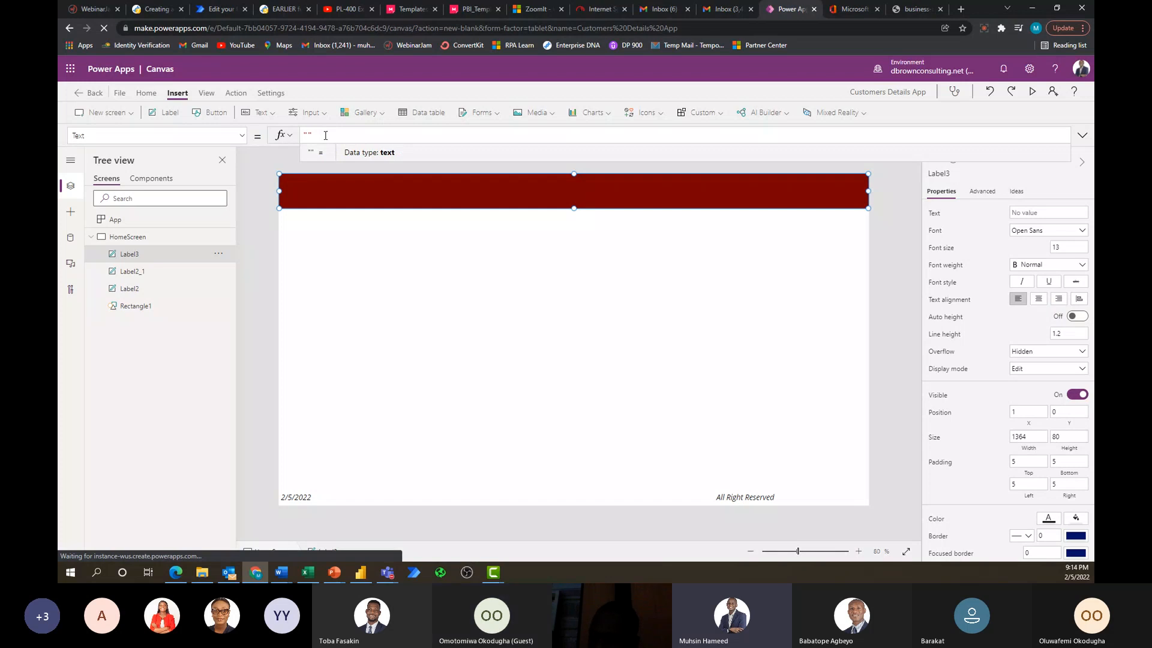
{"action": "type", "text": "Customers "}
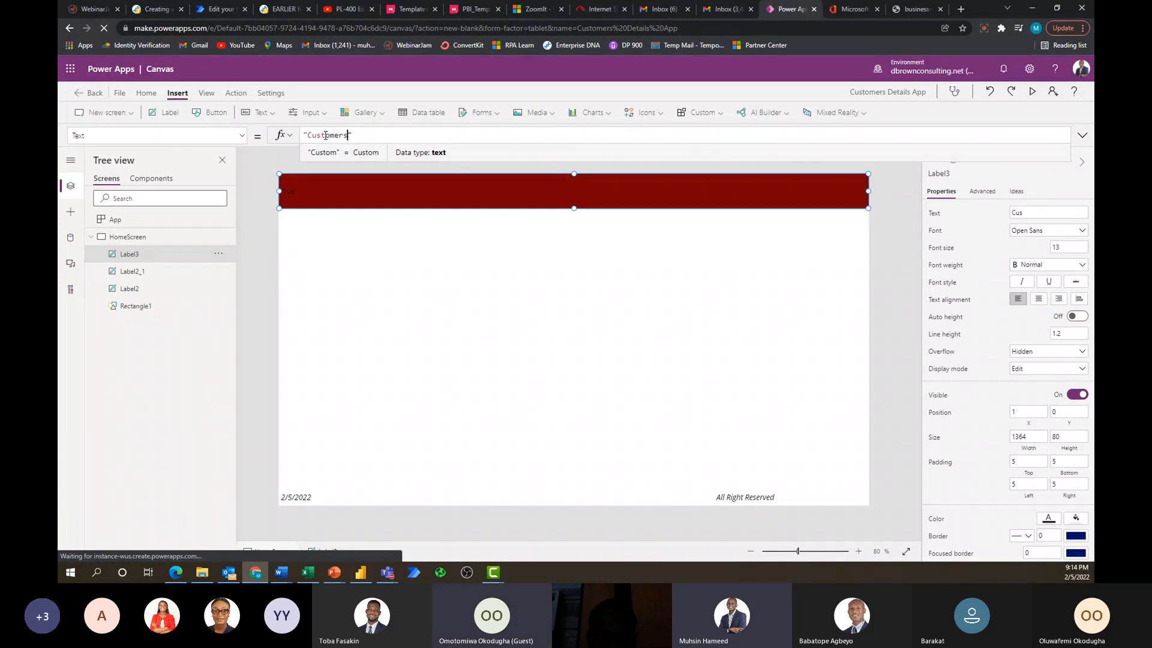
{"action": "type", "text": "Details "}
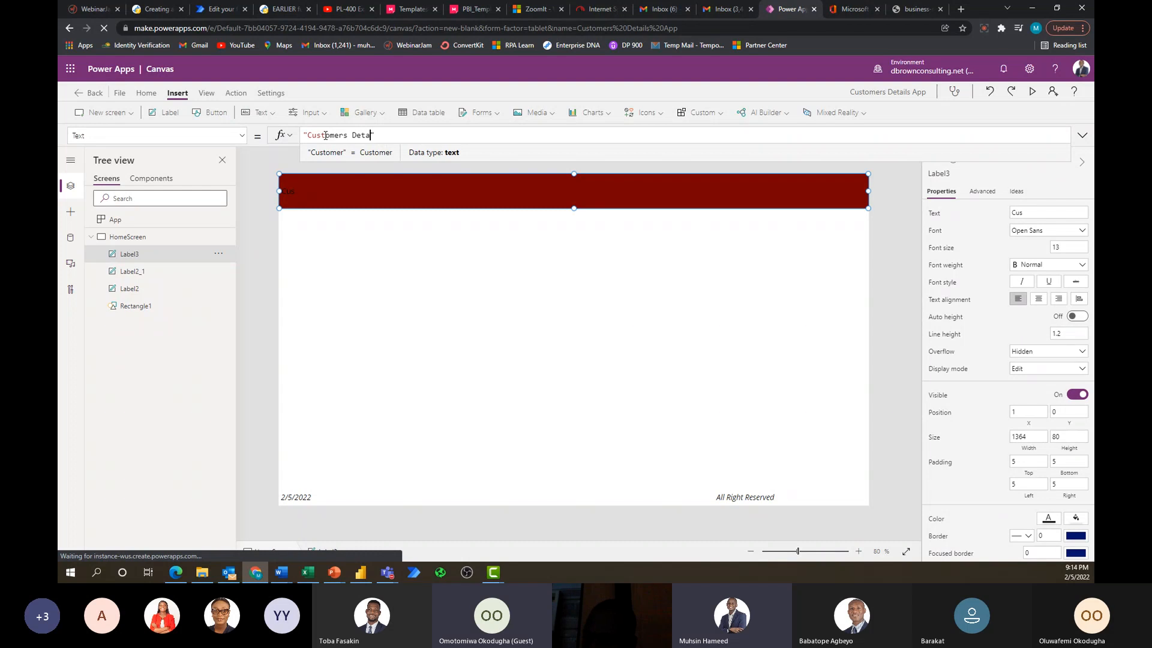
{"action": "type", "text": "App"}
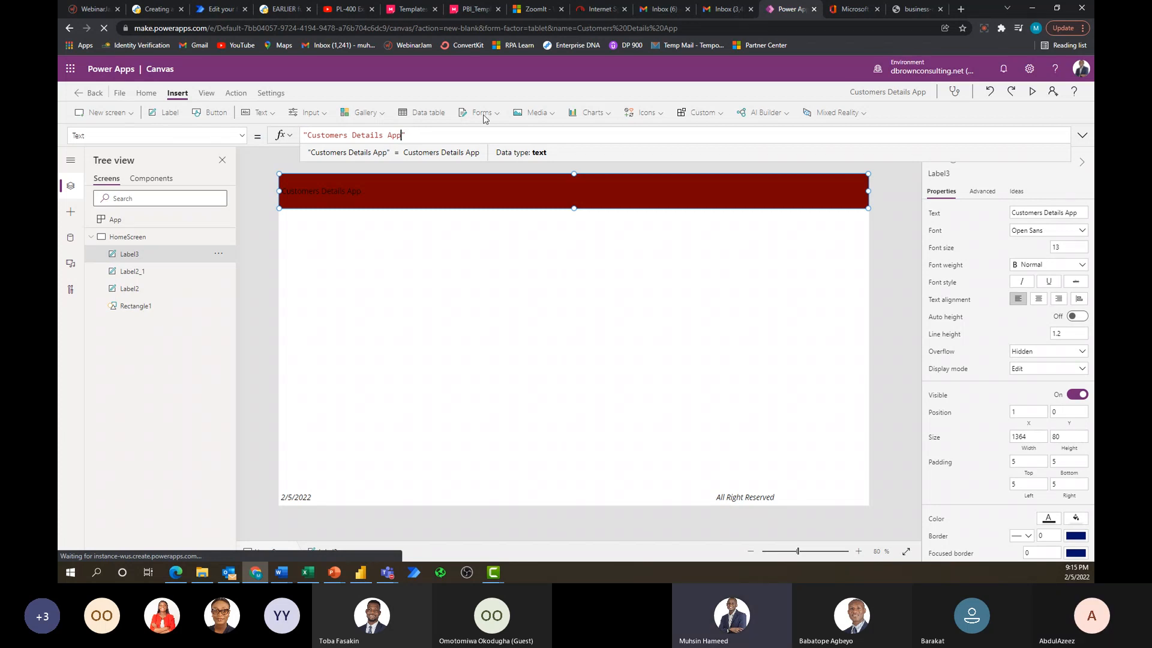
{"action": "left_click", "coordinate": [353, 201]}
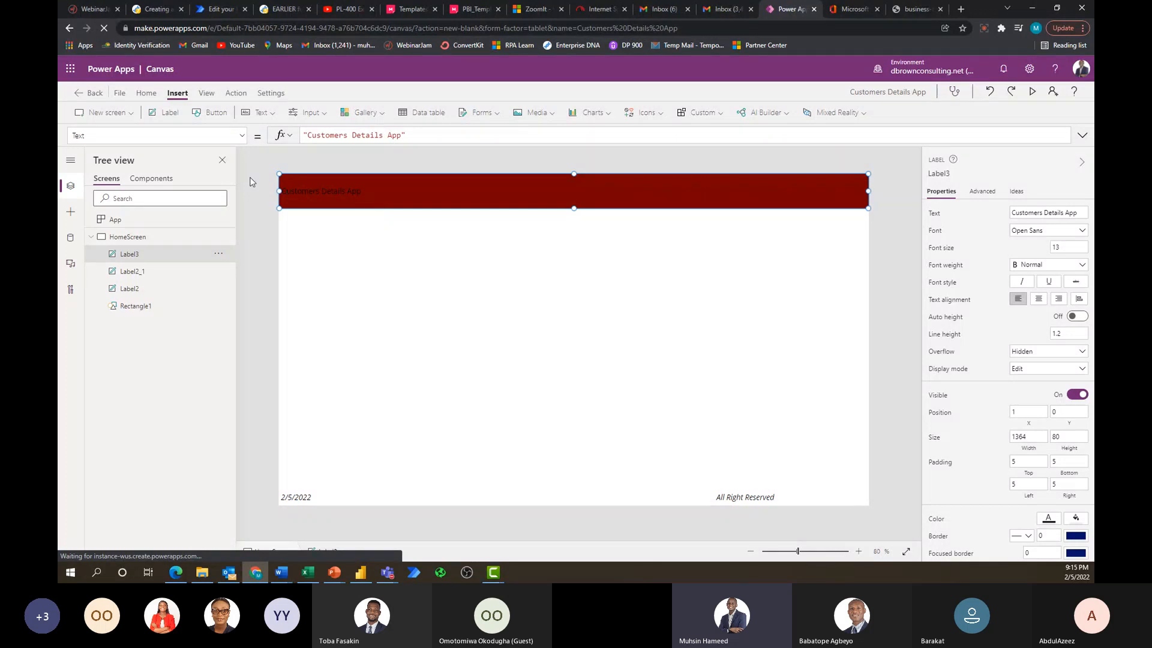
Set the header label's font to Verdana and its font size to 32.
{"action": "left_click", "coordinate": [149, 96]}
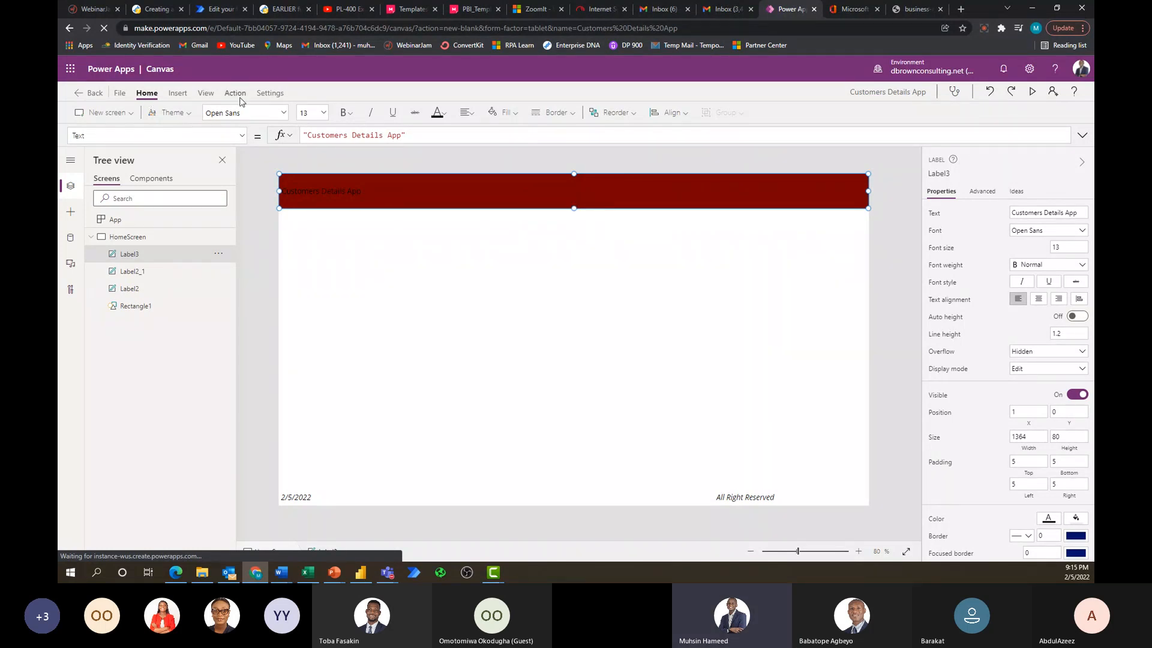
{"action": "left_click", "coordinate": [285, 115]}
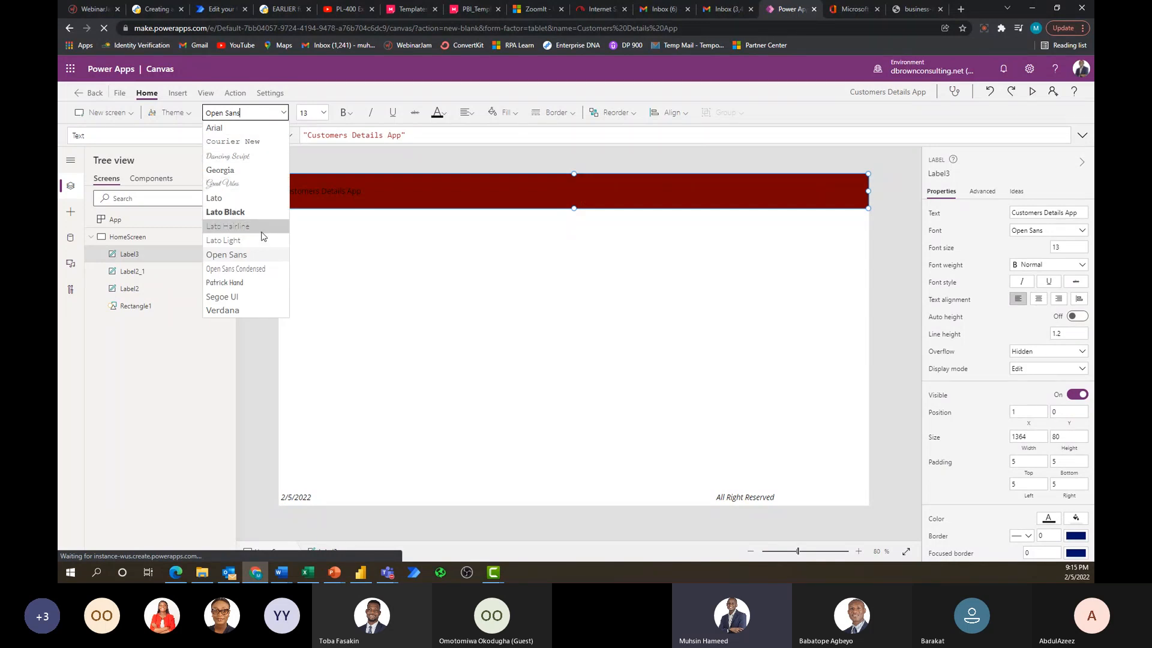
{"action": "left_click", "coordinate": [257, 309]}
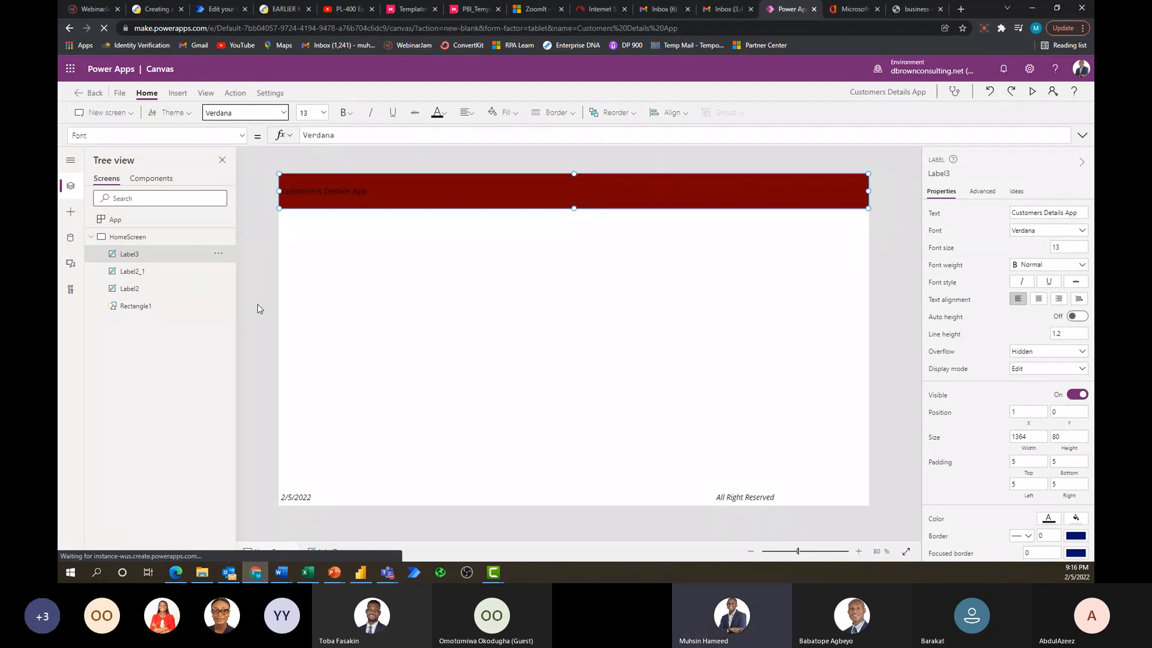
{"action": "left_click", "coordinate": [324, 113]}
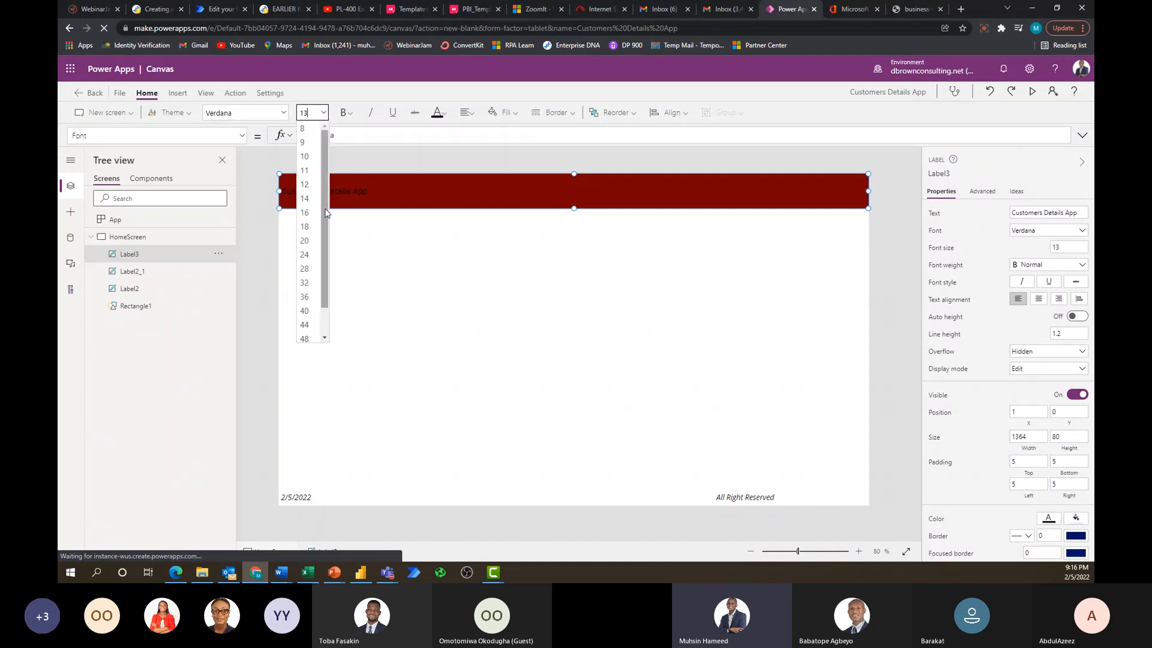
{"action": "left_click", "coordinate": [307, 283]}
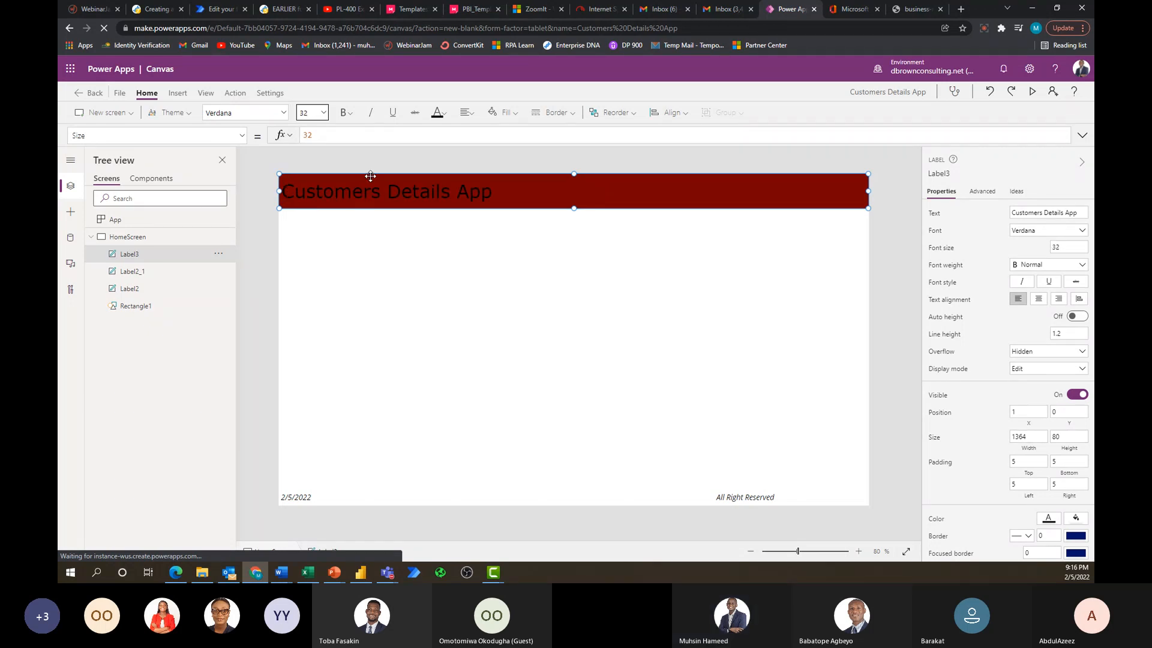
Change the header label's text color to white.
{"action": "left_click", "coordinate": [443, 117]}
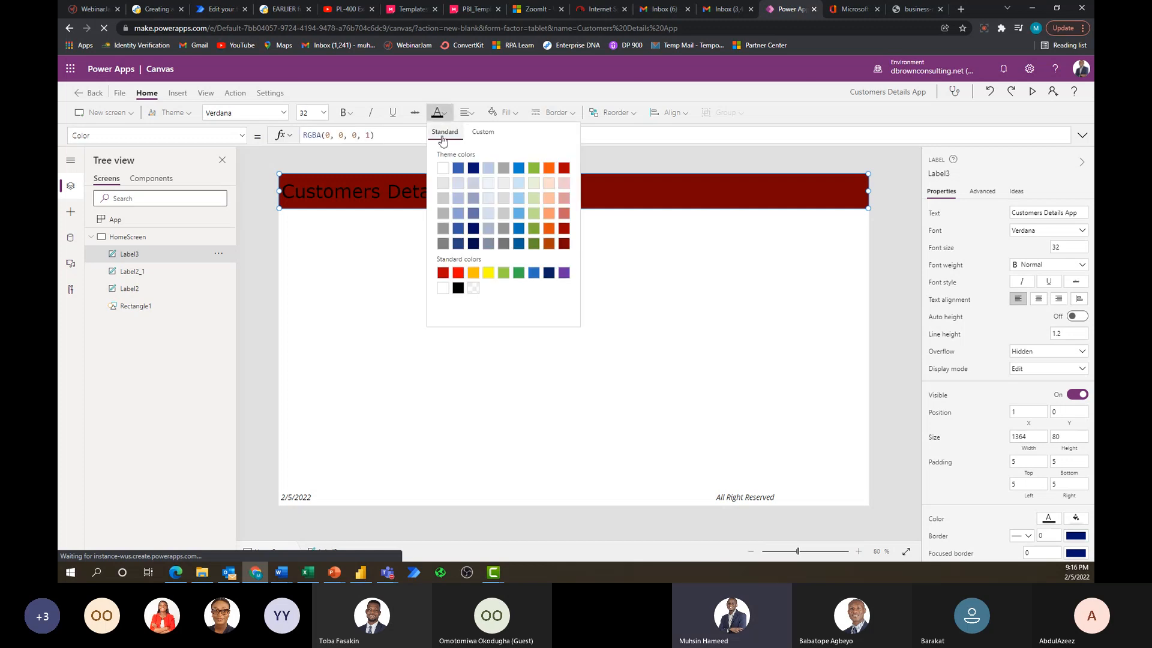
{"action": "left_click", "coordinate": [442, 169]}
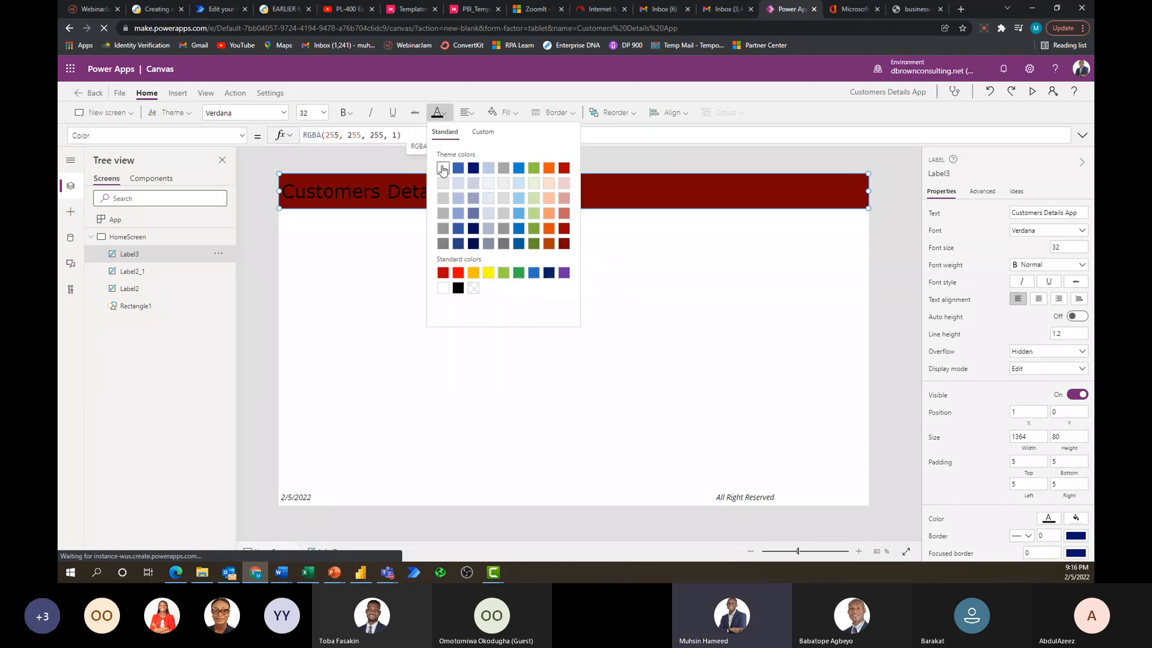
{"action": "left_click", "coordinate": [414, 234]}
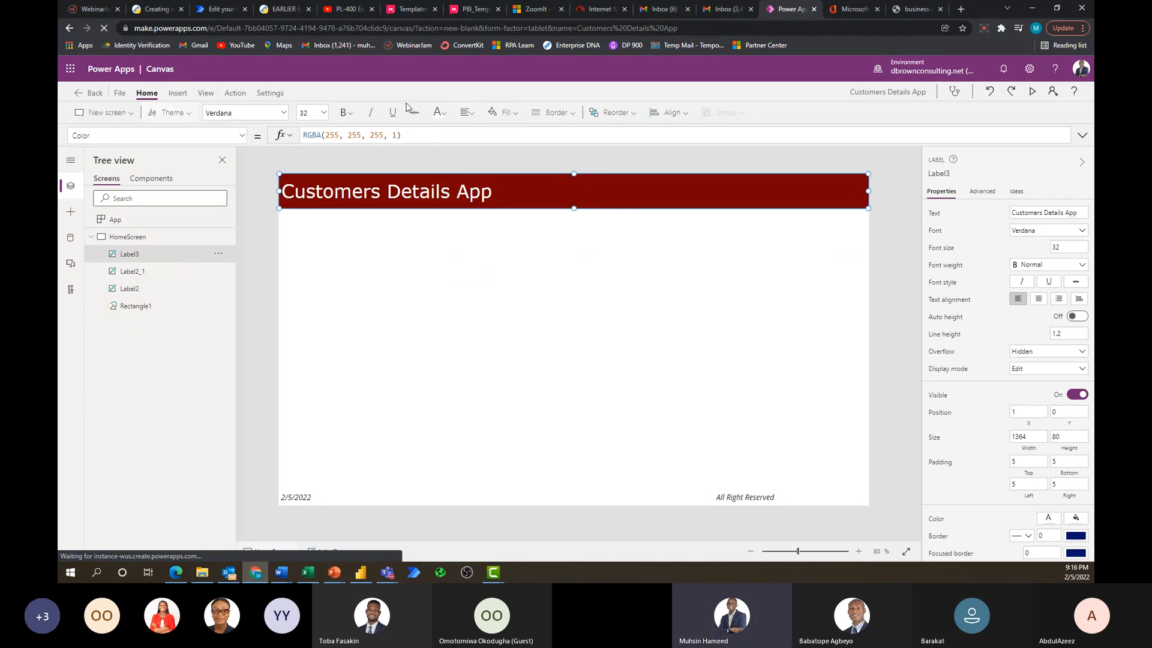
Try the Align middle option on the header label and undo it.
{"action": "left_click", "coordinate": [679, 113]}
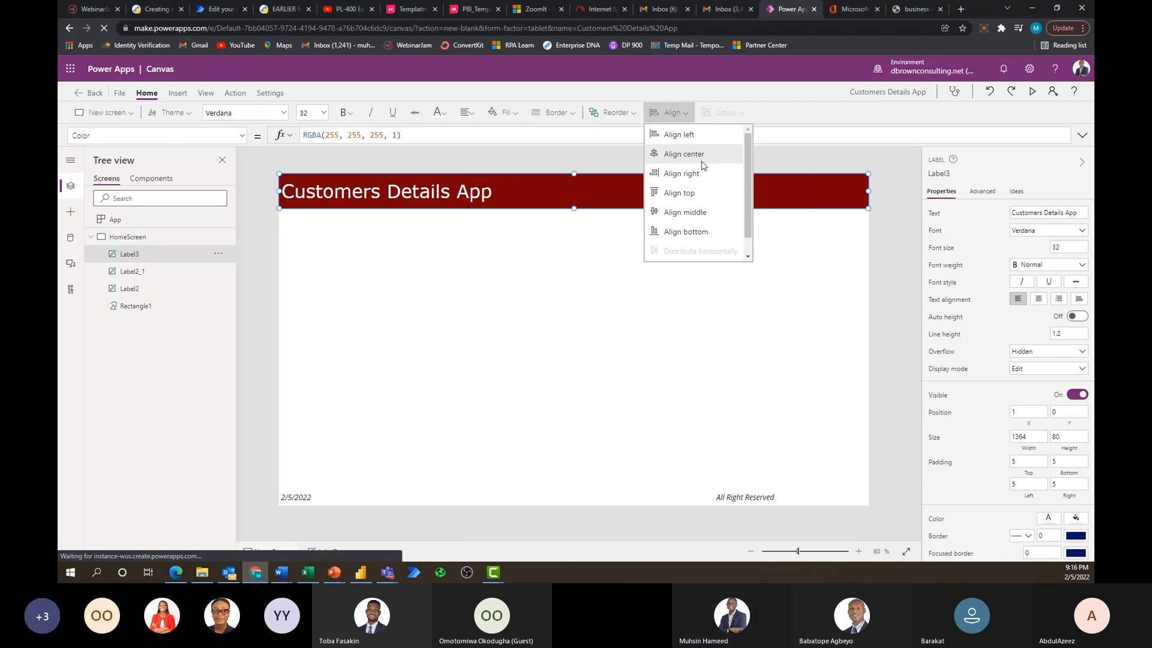
{"action": "left_click", "coordinate": [699, 215]}
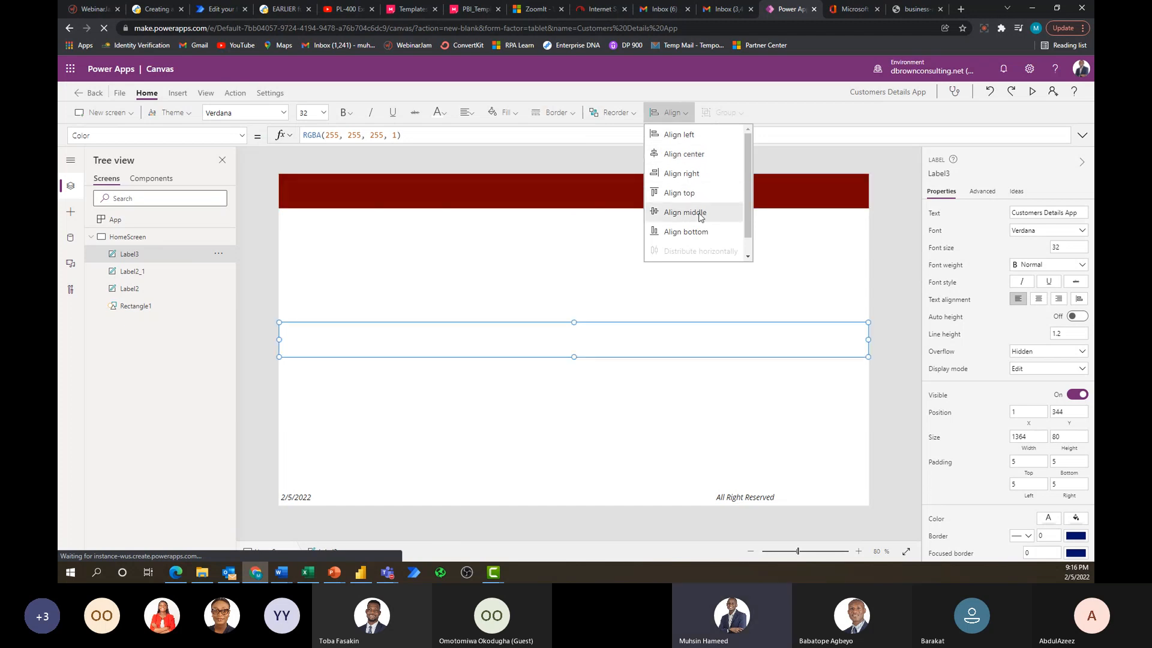
{"action": "key", "text": "ctrl+z"}
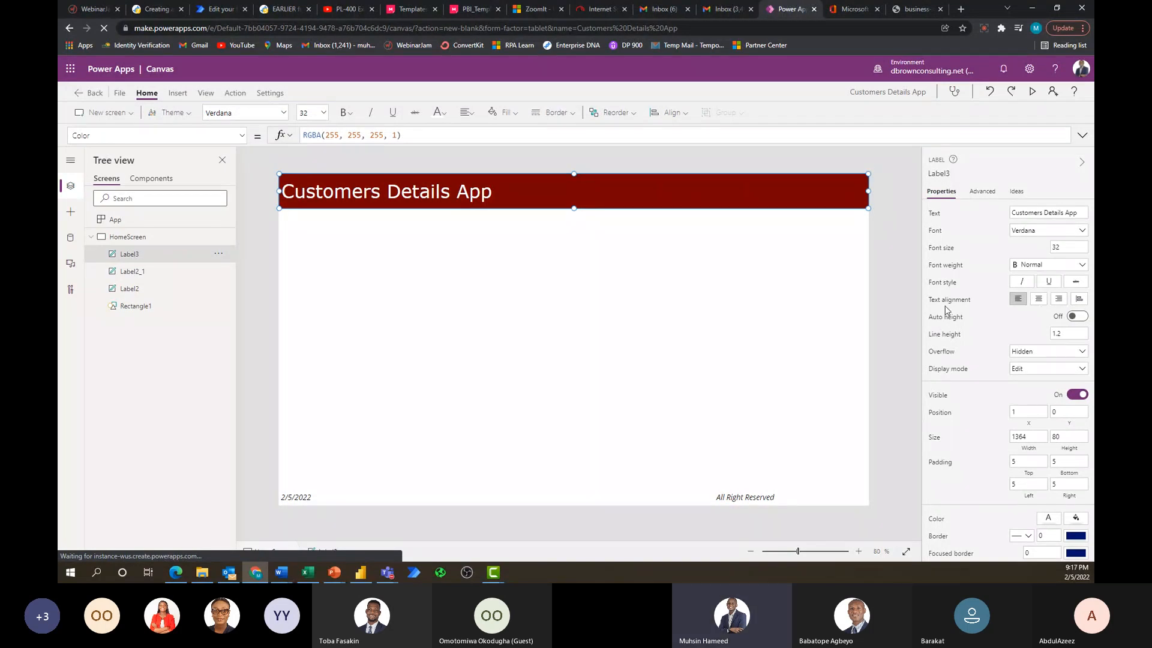
Center the title text within the header label and align the label itself to the screen's left edge.
{"action": "left_click", "coordinate": [1038, 300]}
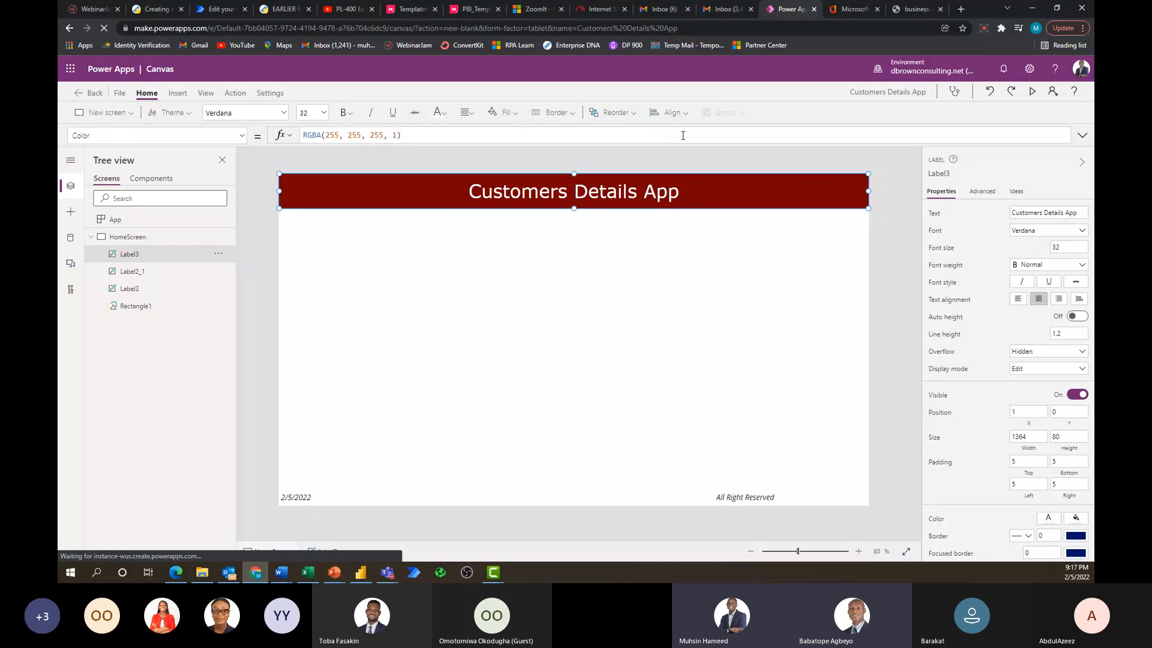
{"action": "left_click", "coordinate": [670, 112]}
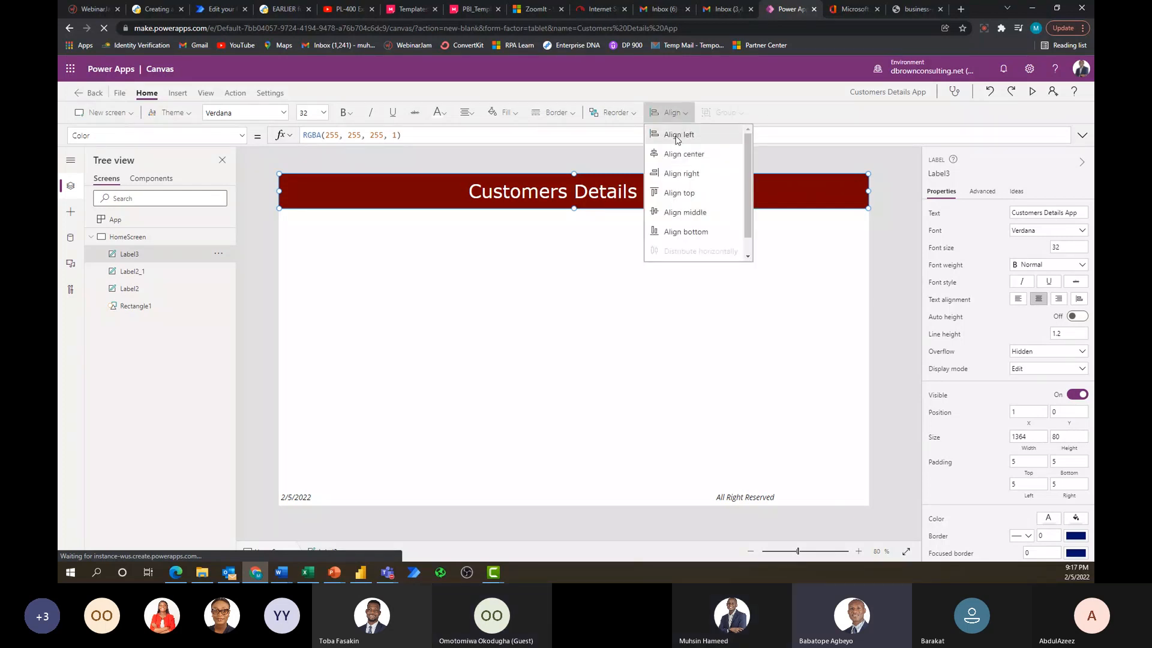
{"action": "left_click", "coordinate": [676, 136]}
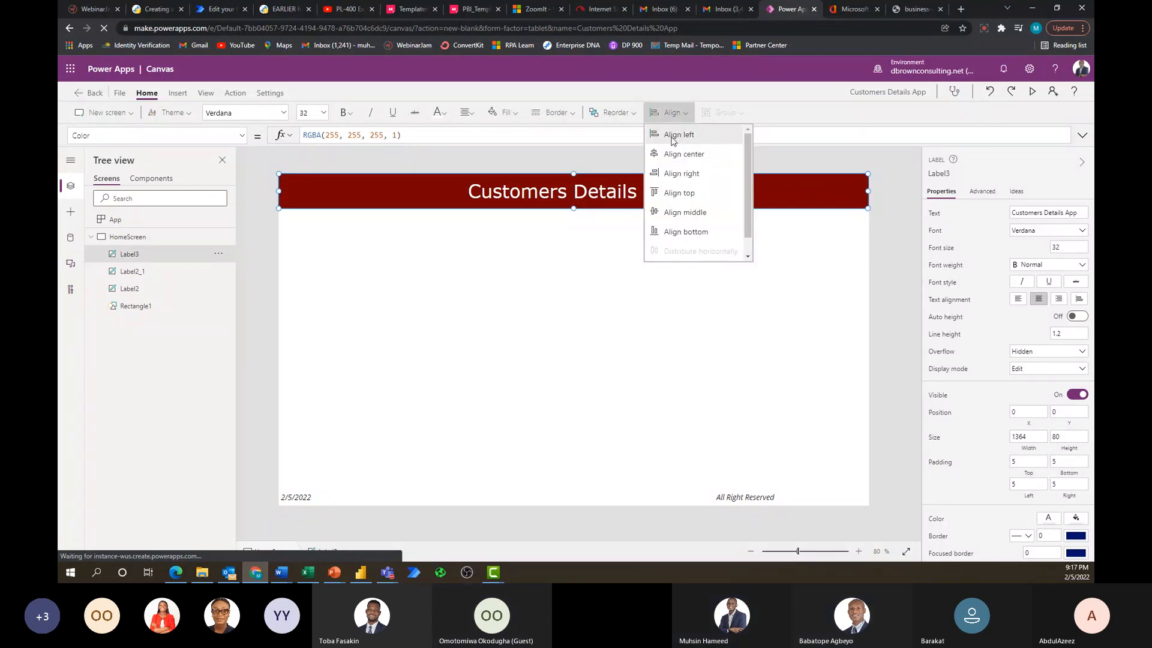
Try the Align right option on the header label and realign it to the screen's left edge.
{"action": "left_click", "coordinate": [155, 272]}
{"action": "left_click", "coordinate": [158, 255]}
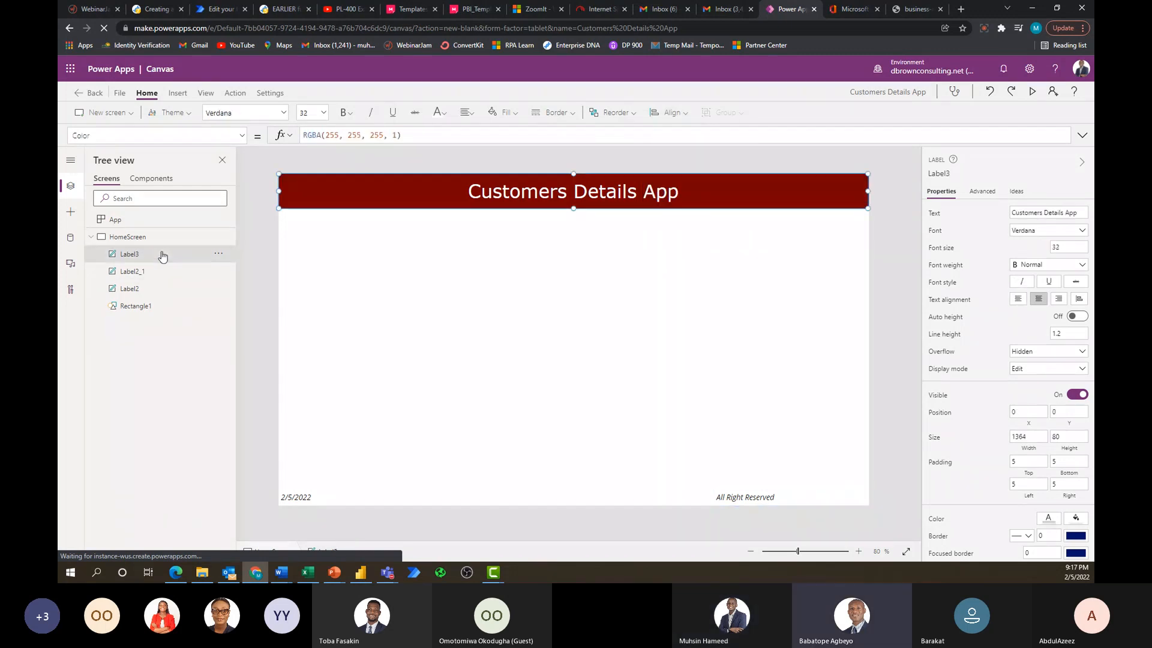
{"action": "left_click", "coordinate": [674, 115]}
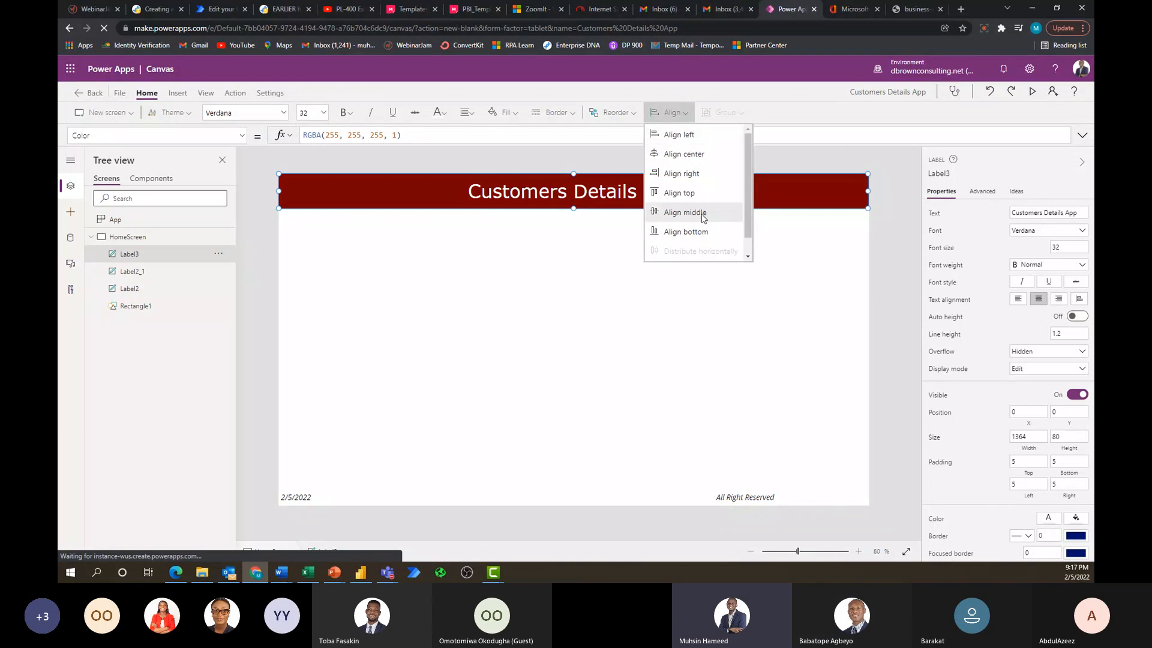
{"action": "left_click", "coordinate": [682, 173]}
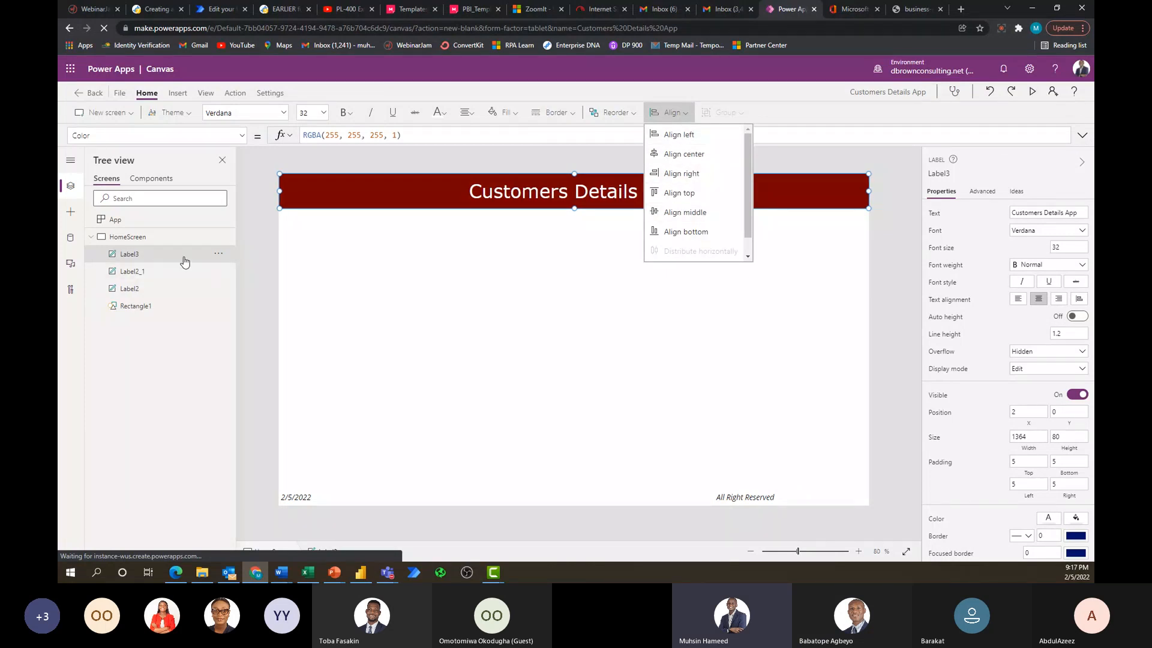
{"action": "left_click", "coordinate": [665, 158]}
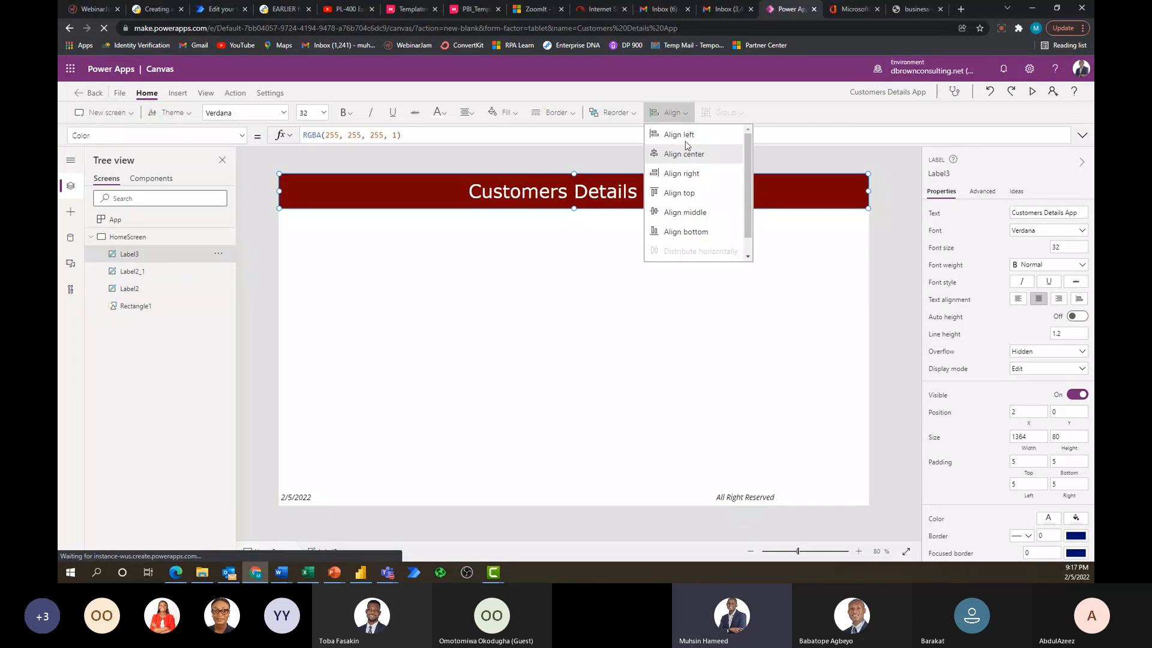
{"action": "left_click", "coordinate": [689, 142]}
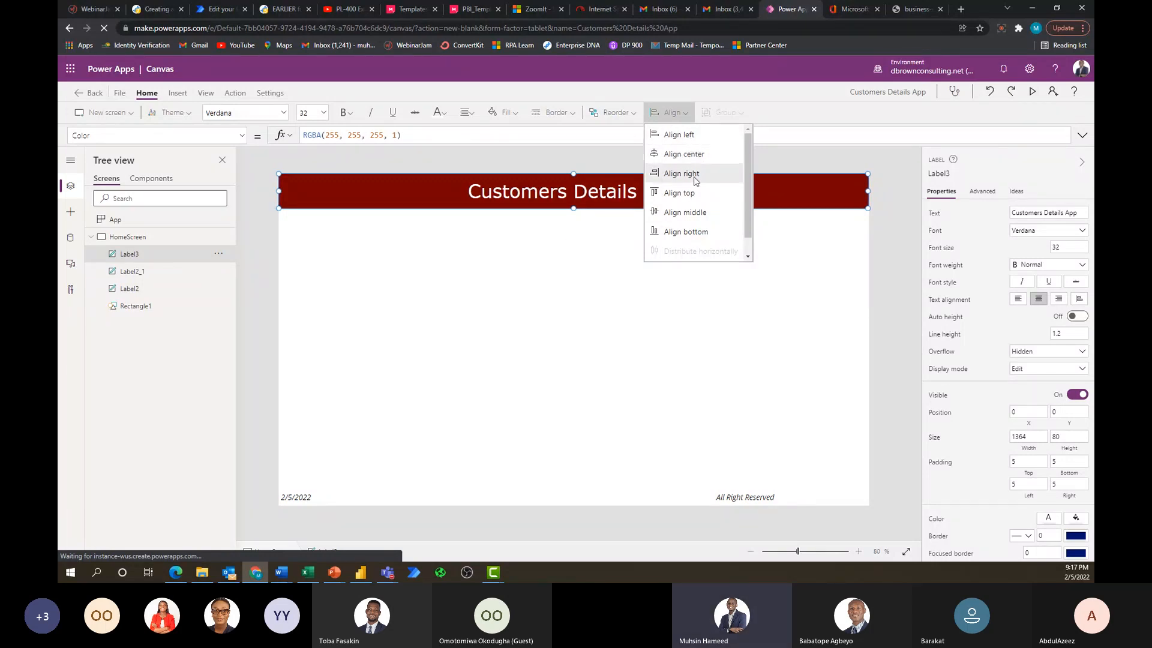
{"action": "left_click", "coordinate": [598, 233]}
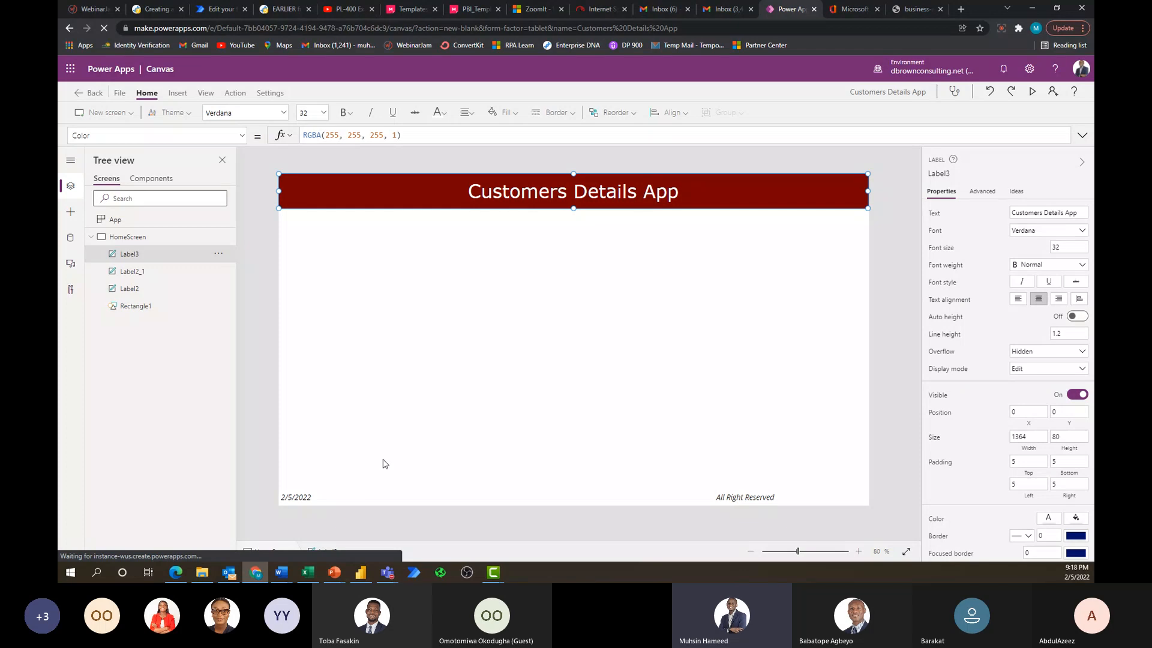
Delete the date label and the "All Right Reserved" label from the home screen's footer.
{"action": "left_click", "coordinate": [299, 500]}
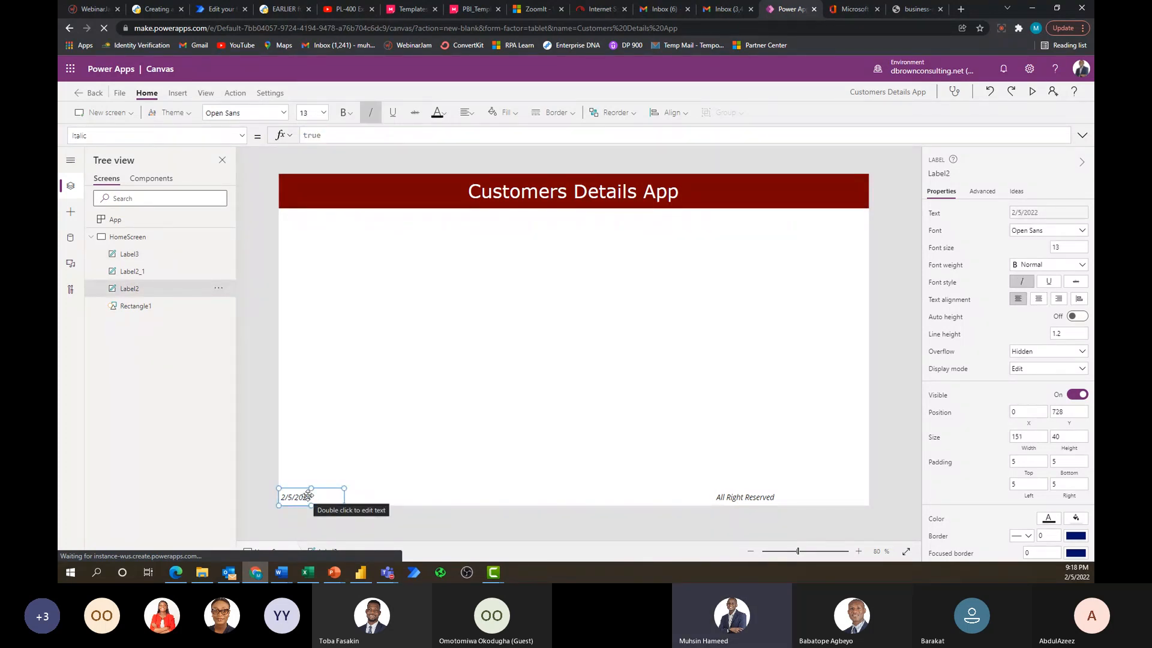
{"action": "key", "text": "Delete"}
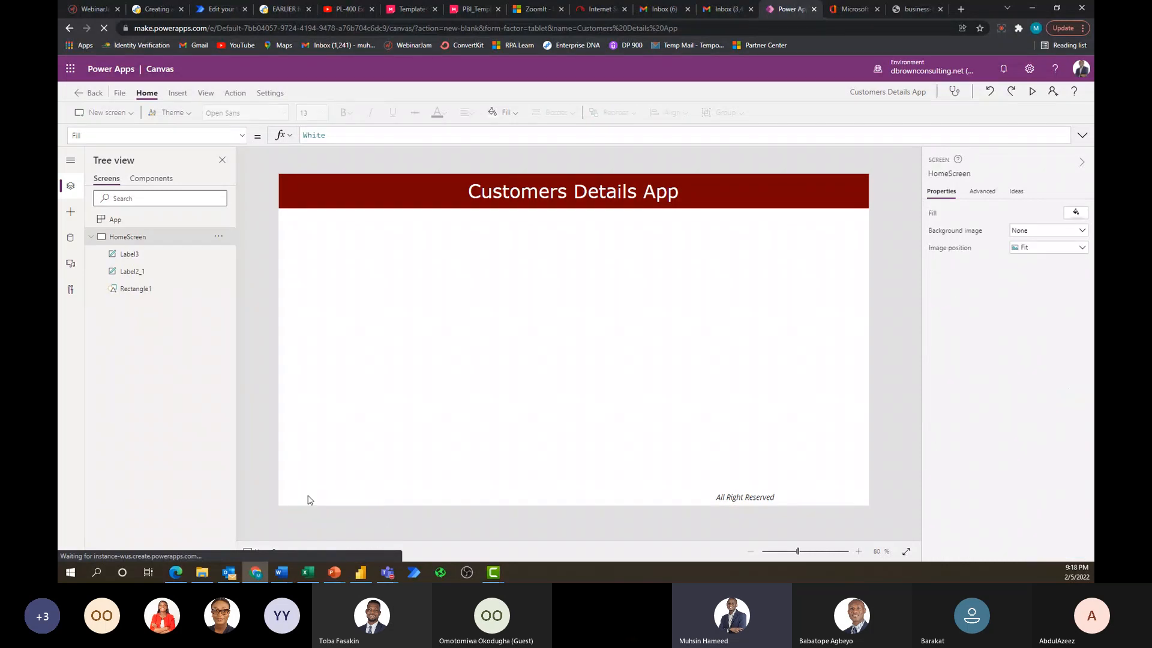
{"action": "left_click", "coordinate": [751, 501]}
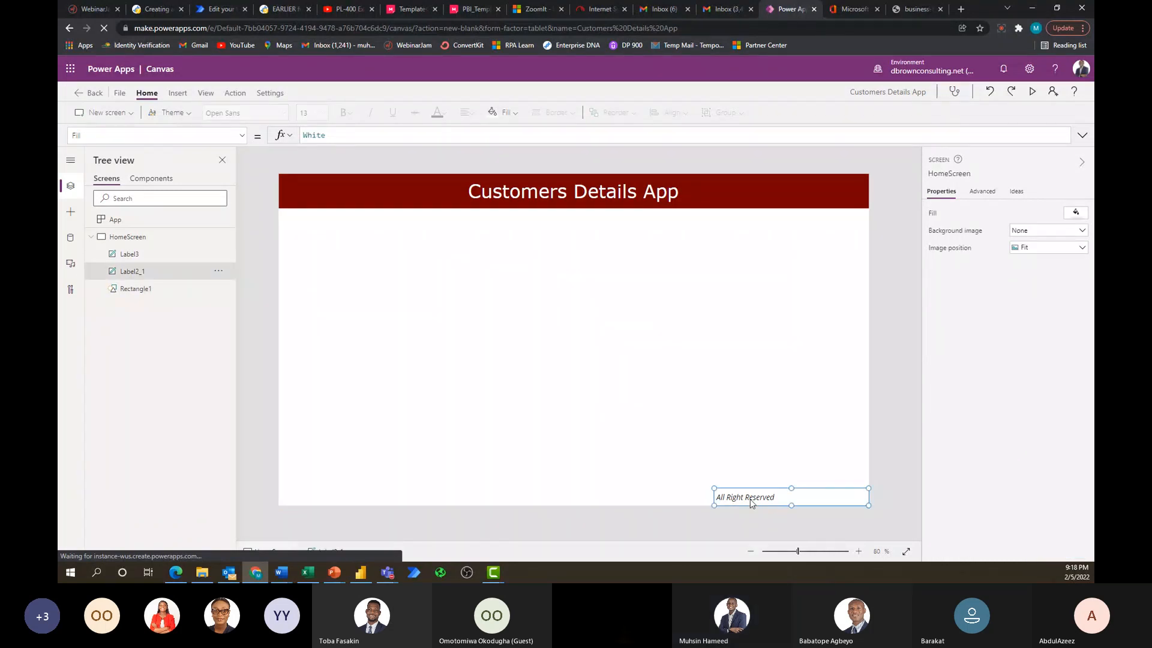
{"action": "key", "text": "Delete"}
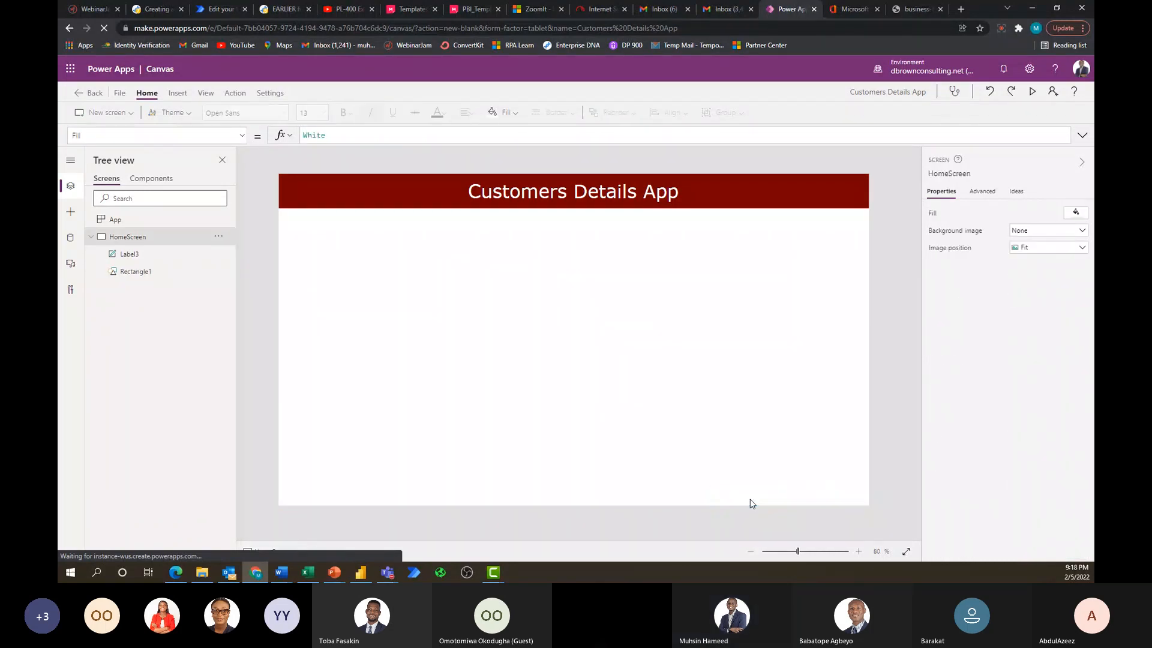
Insert a new label and place it in the lower-left corner of the home screen, at X 0, Y 728.
{"action": "left_click", "coordinate": [177, 93]}
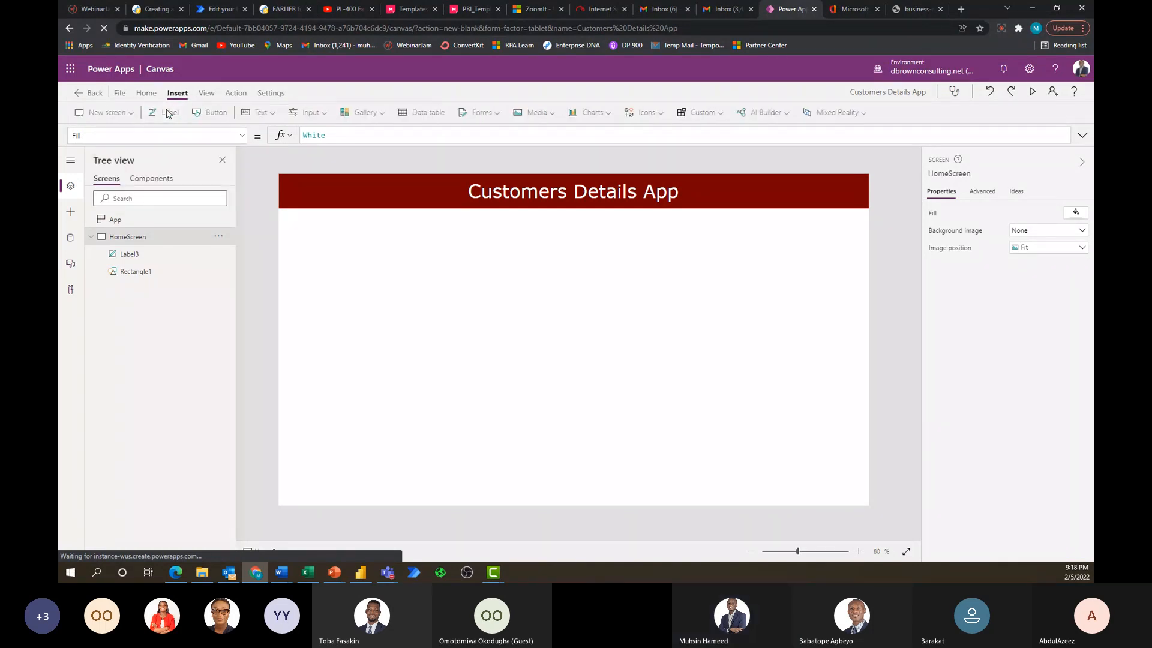
{"action": "left_click", "coordinate": [169, 112]}
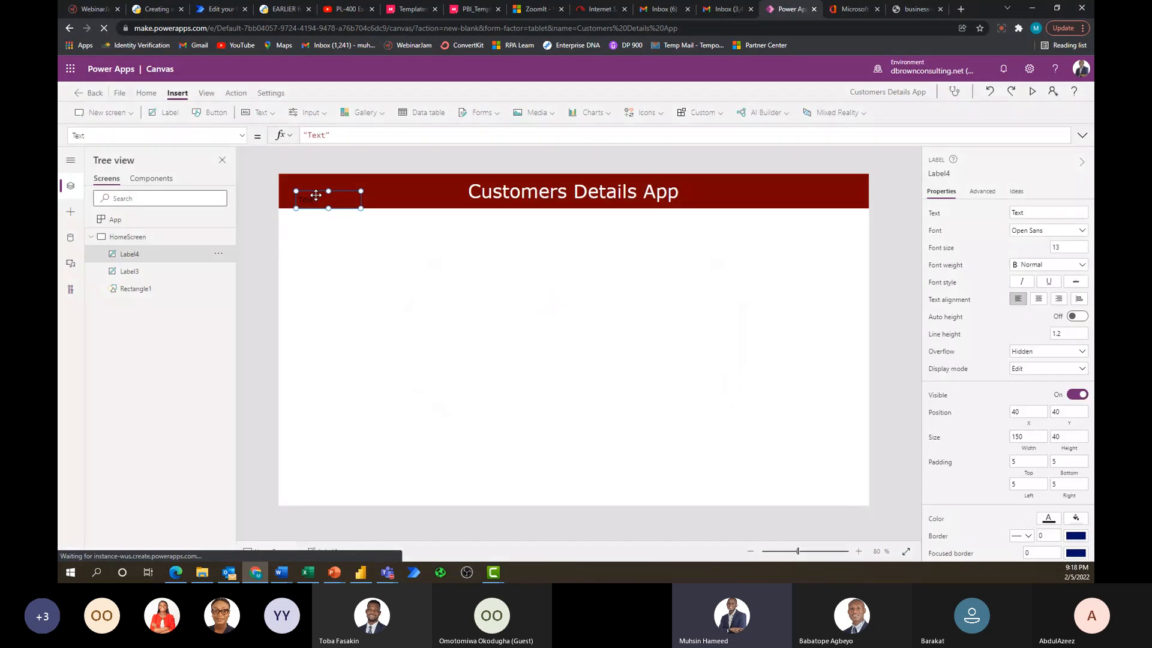
{"action": "left_click_drag", "start_coordinate": [313, 202], "coordinate": [294, 503]}
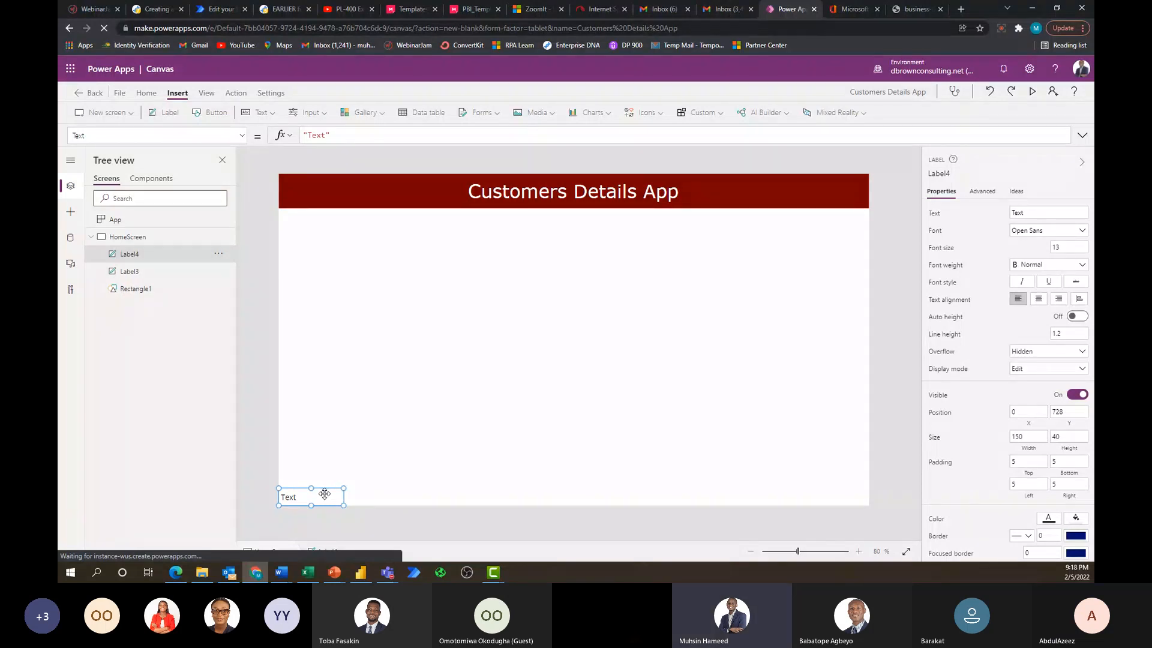
{"action": "left_click", "coordinate": [217, 258]}
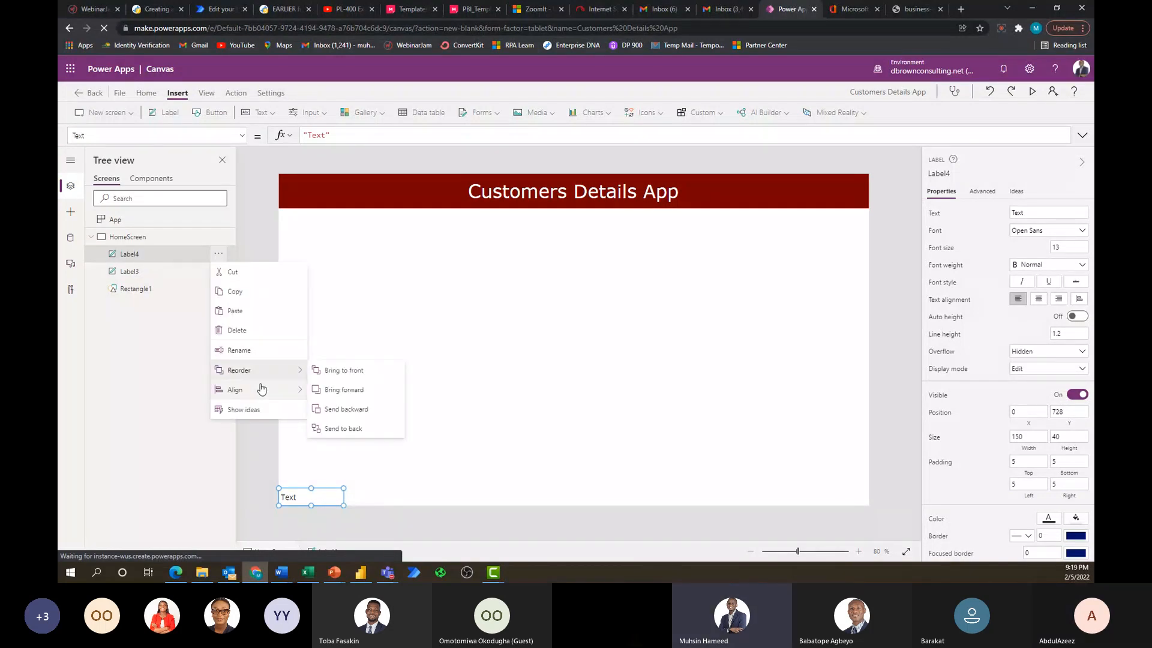
{"action": "left_click", "coordinate": [321, 495]}
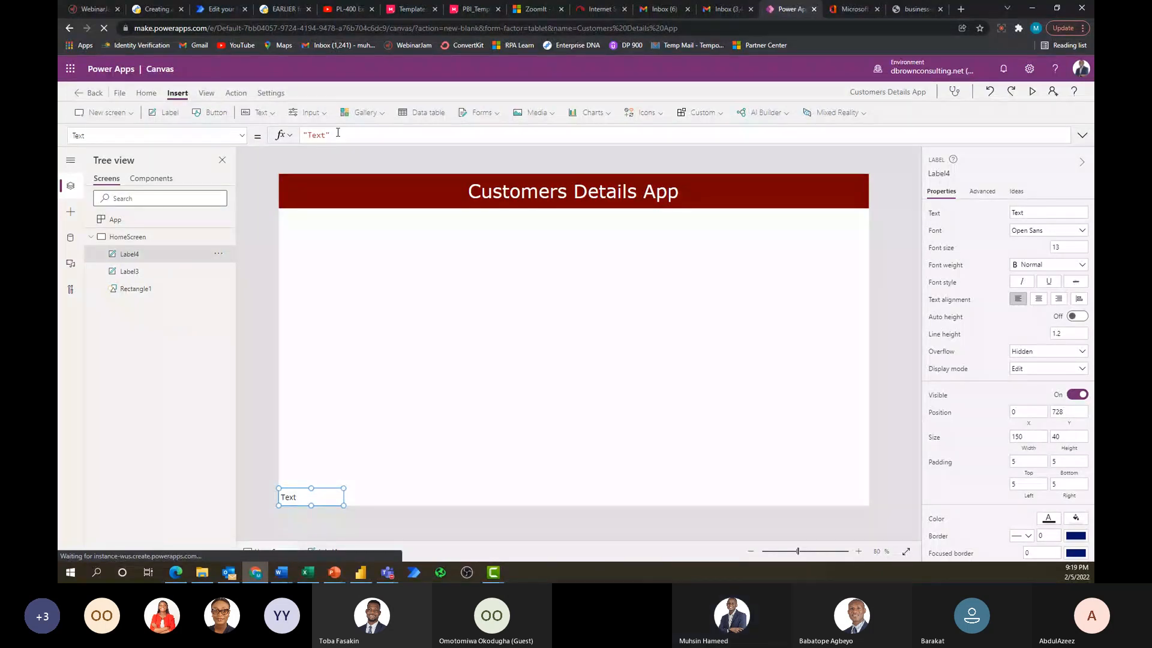
Replace the new footer label's text with the formula Today().
{"action": "left_click_drag", "start_coordinate": [338, 133], "coordinate": [304, 135]}
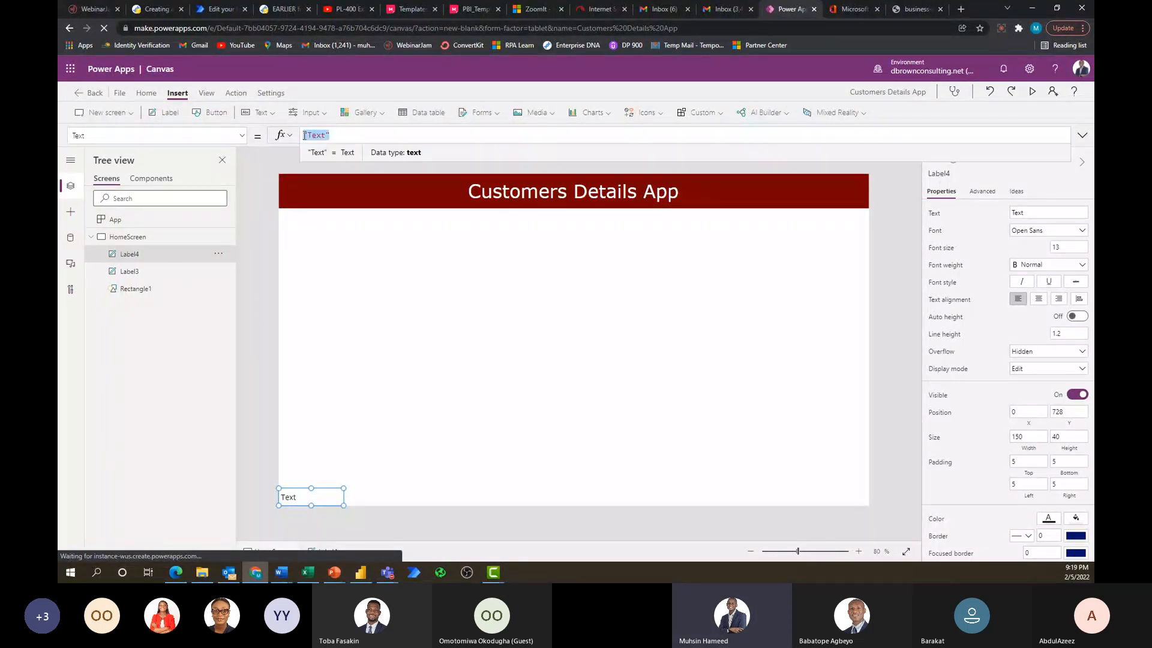
{"action": "key", "text": "BackSpace"}
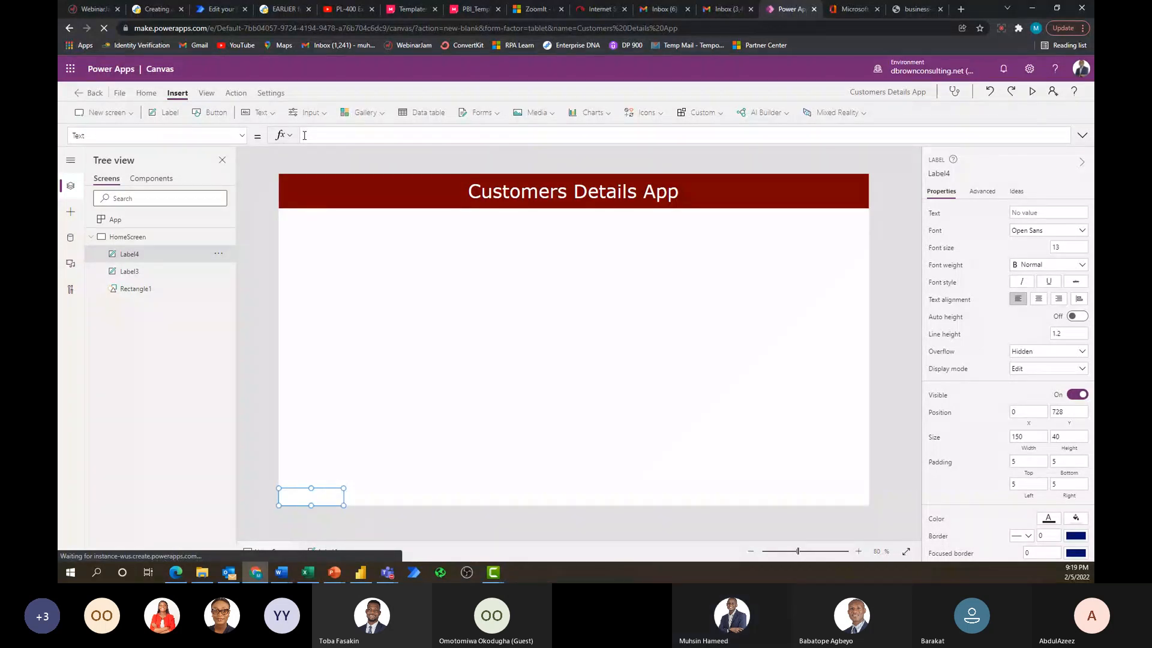
{"action": "type", "text": "Toda"}
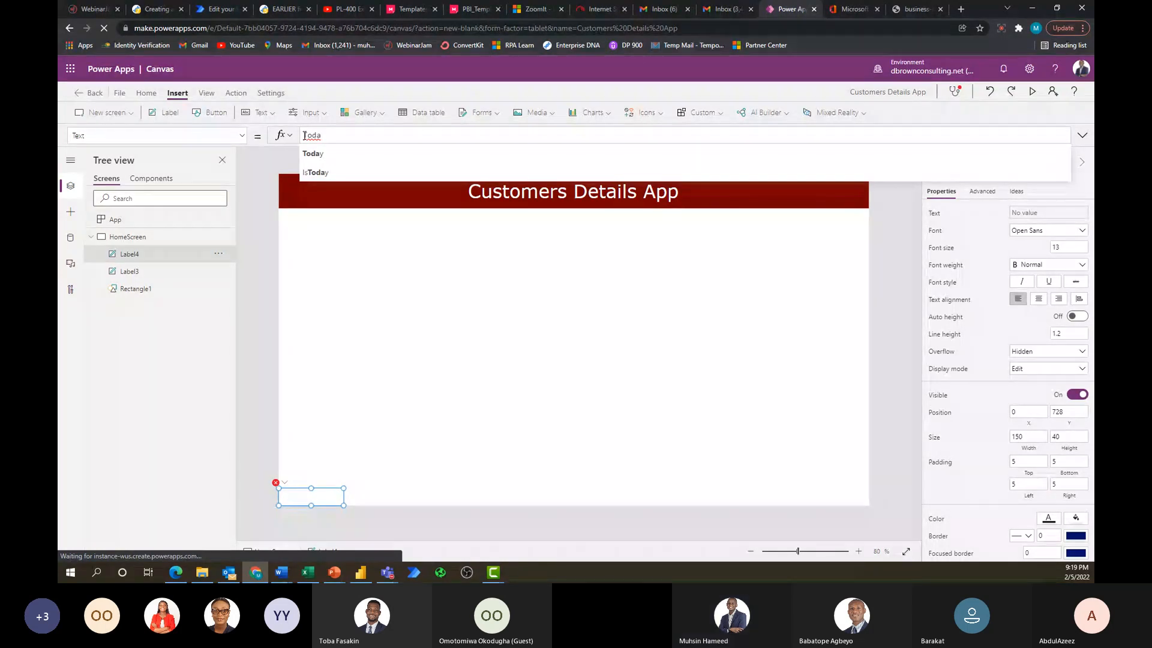
{"action": "key", "text": "Down"}
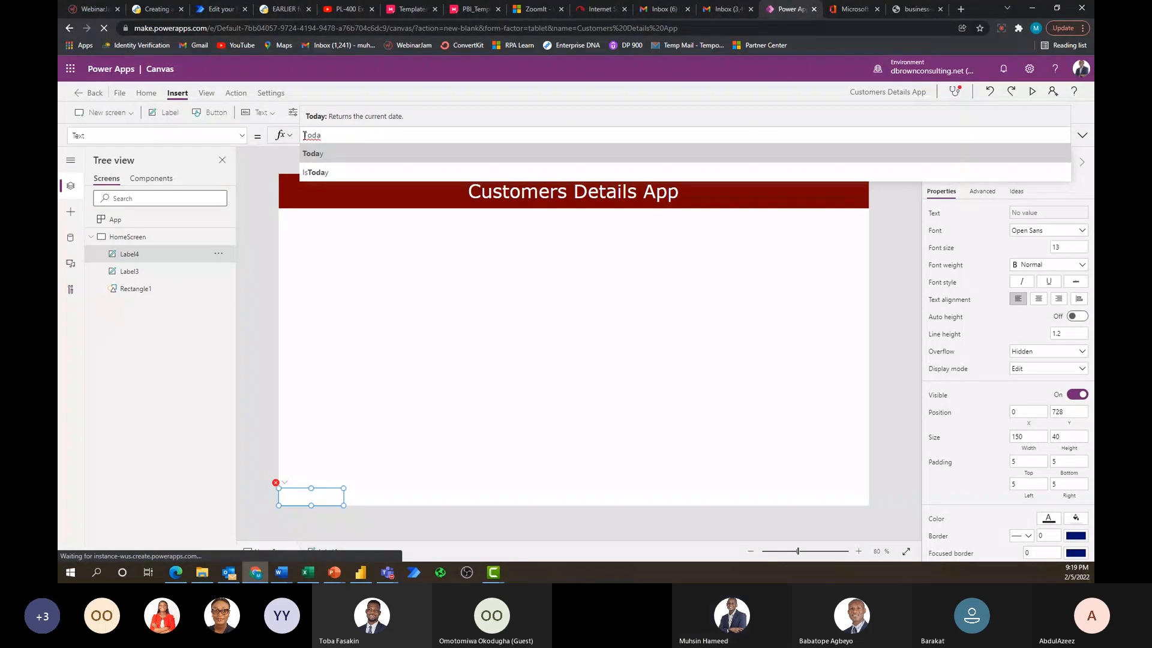
{"action": "key", "text": "Return"}
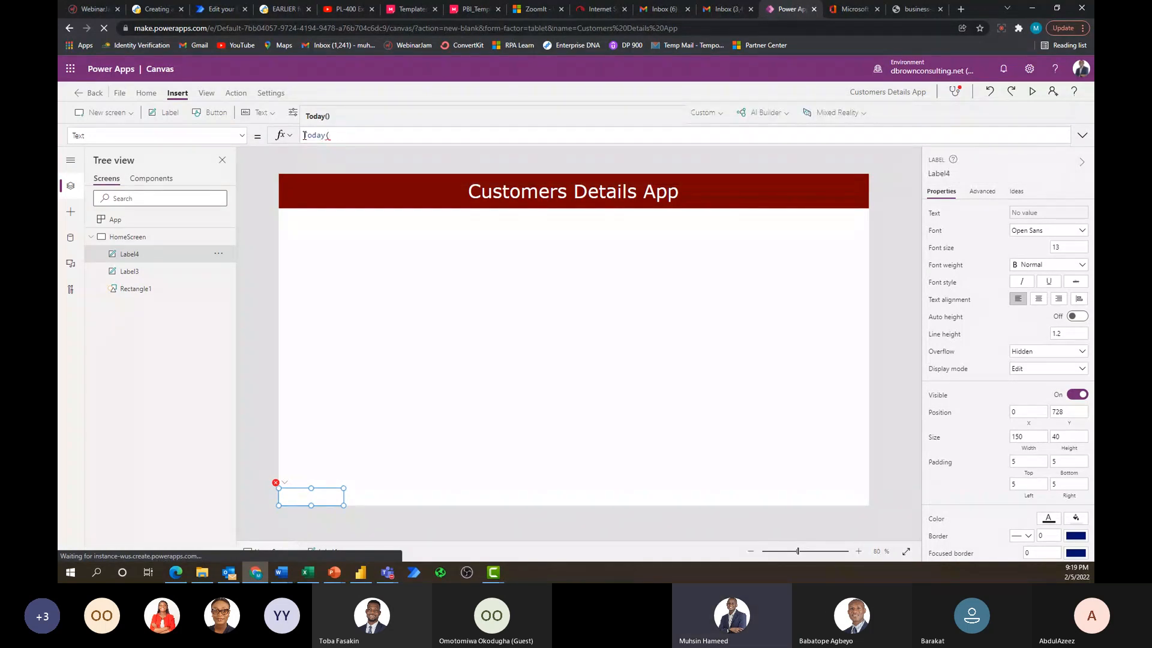
{"action": "type", "text": ")"}
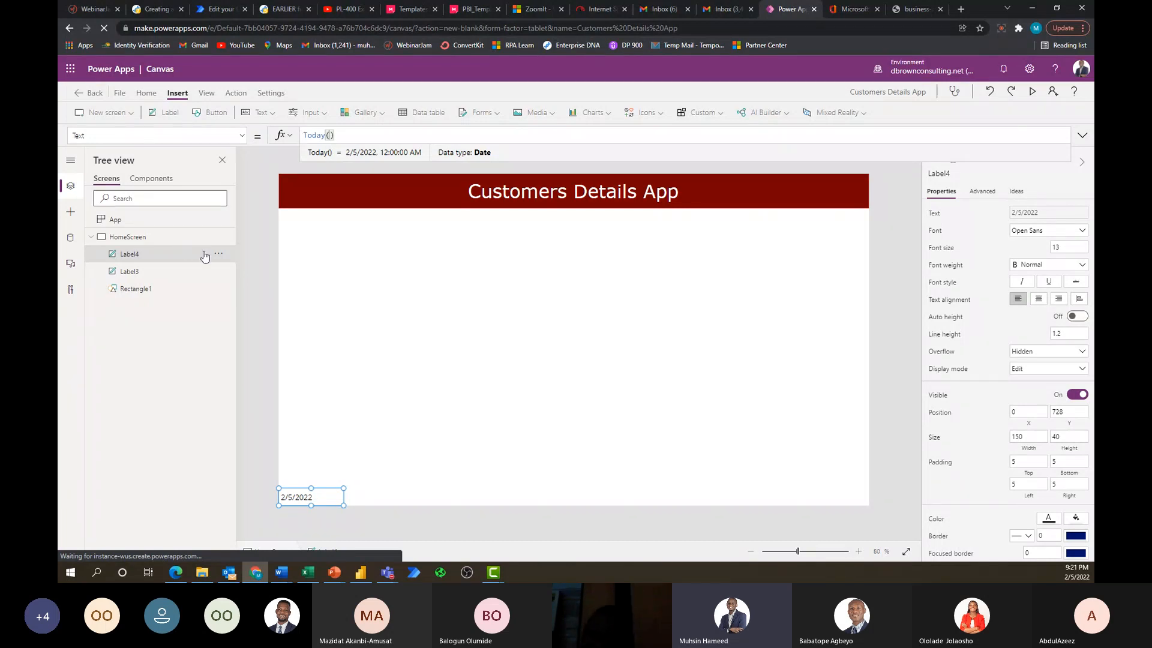
Duplicate the date label into the home screen's lower-right corner and widen the copy to about 293.
{"action": "left_click", "coordinate": [324, 494]}
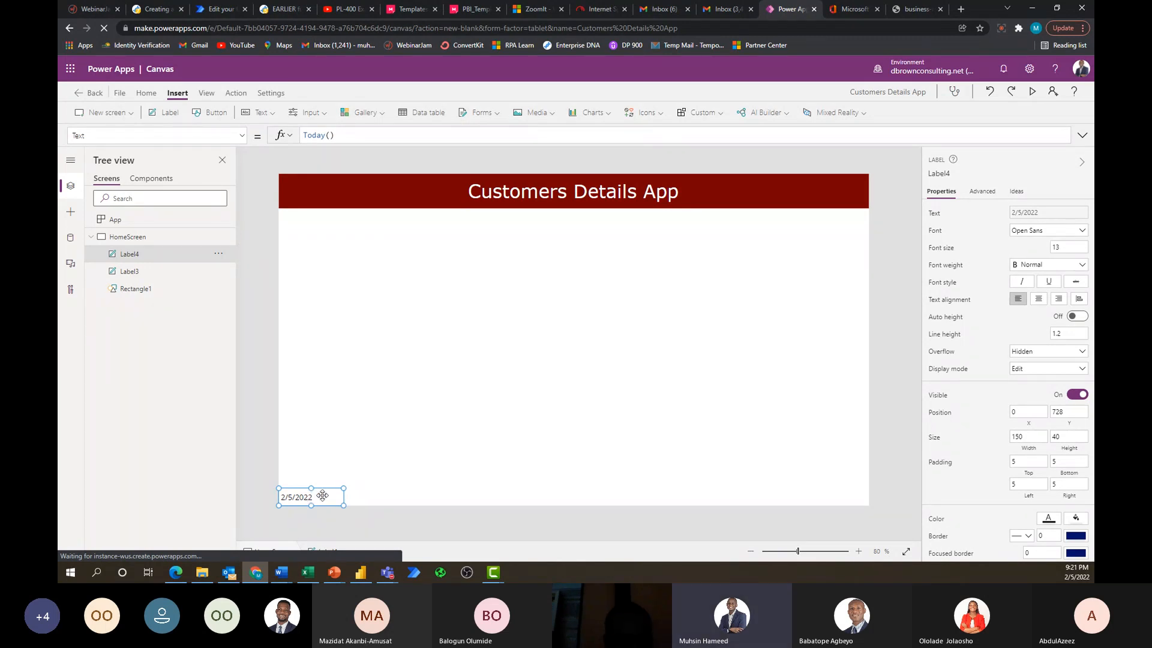
{"action": "key", "text": "ctrl+c"}
{"action": "key", "text": "ctrl+v"}
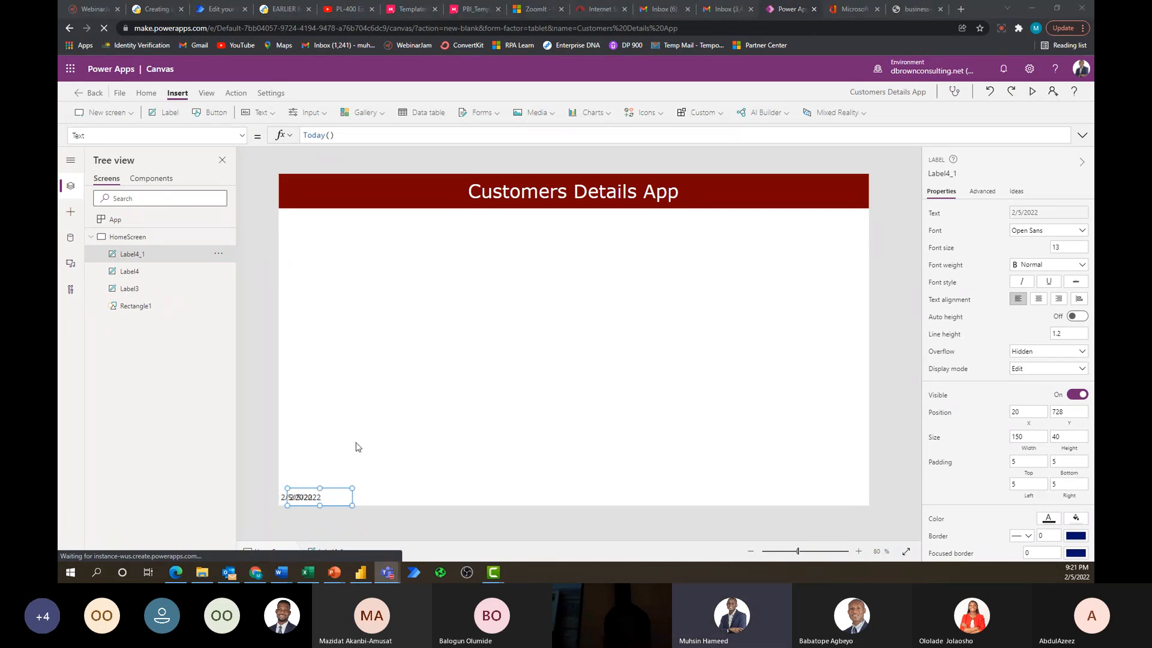
{"action": "left_click_drag", "start_coordinate": [337, 495], "coordinate": [867, 517]}
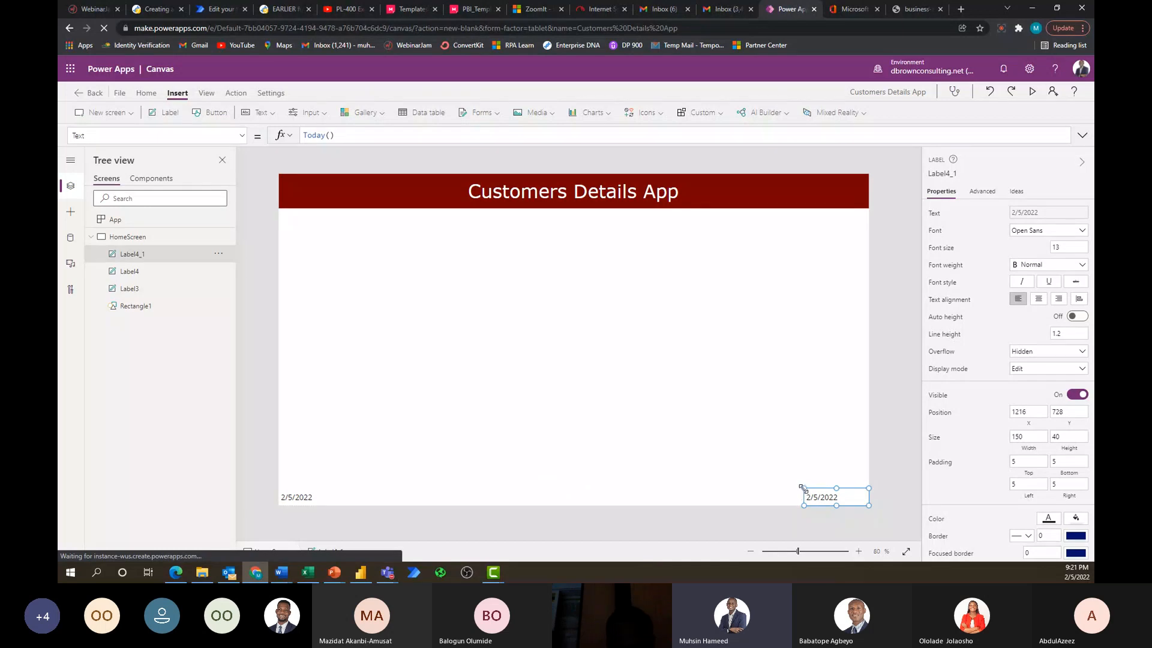
{"action": "left_click_drag", "start_coordinate": [803, 487], "coordinate": [741, 487]}
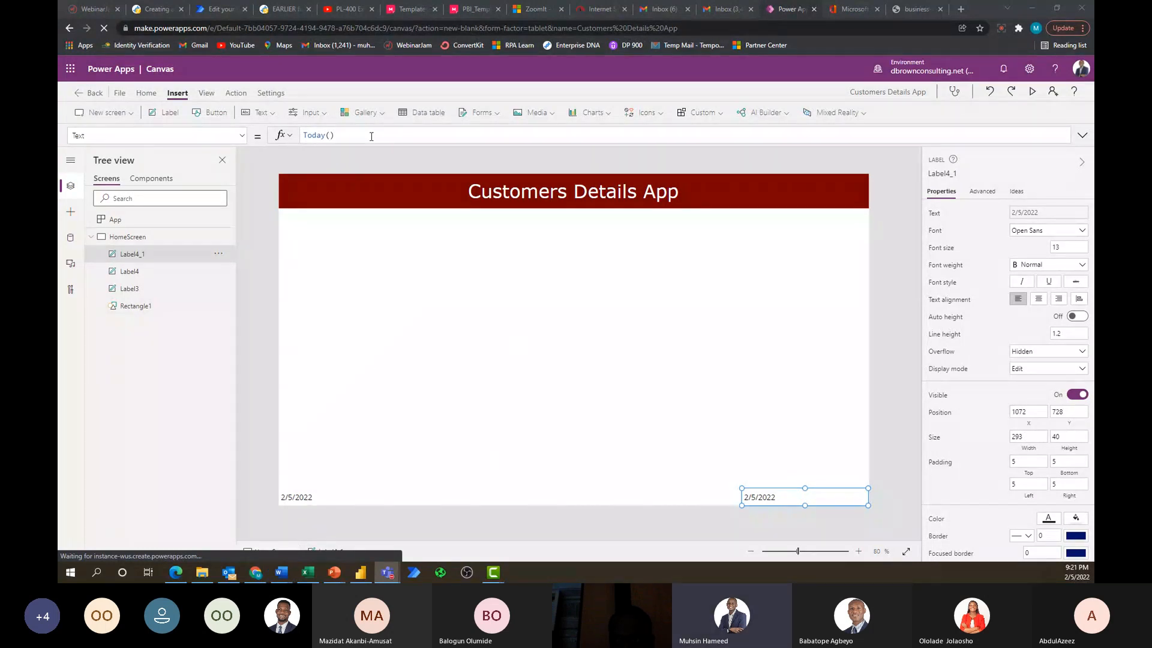
Replace the copied footer label's formula with the text "All Rights Reserved" in quotation marks.
{"action": "left_click_drag", "start_coordinate": [372, 136], "coordinate": [303, 135]}
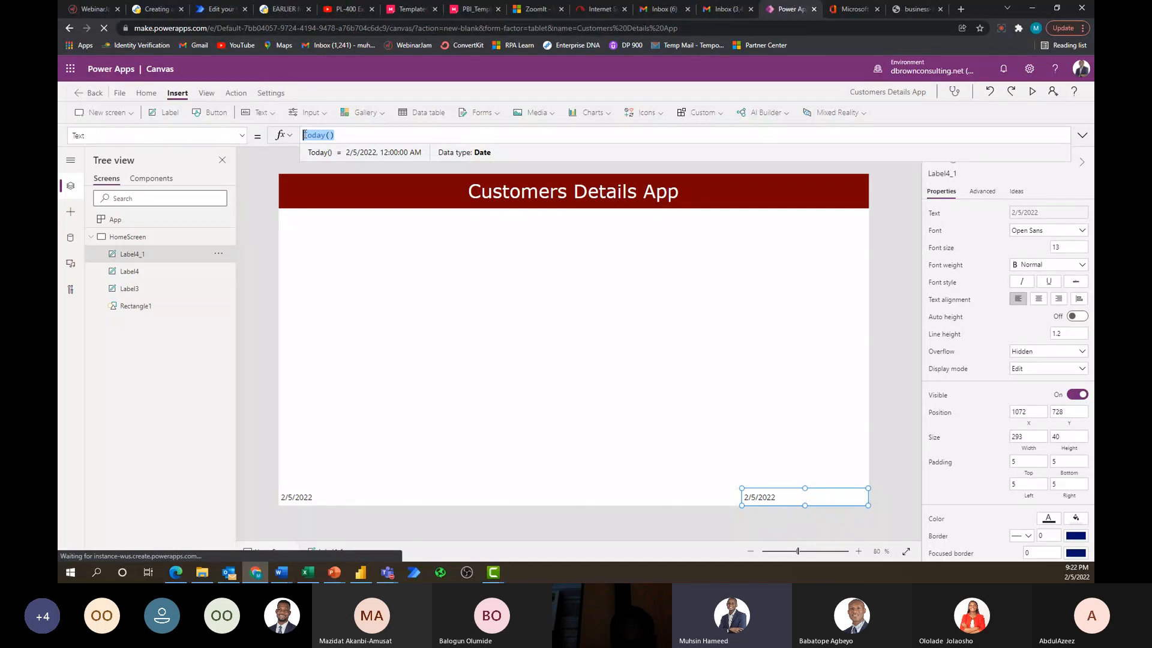
{"action": "type", "text": "\""}
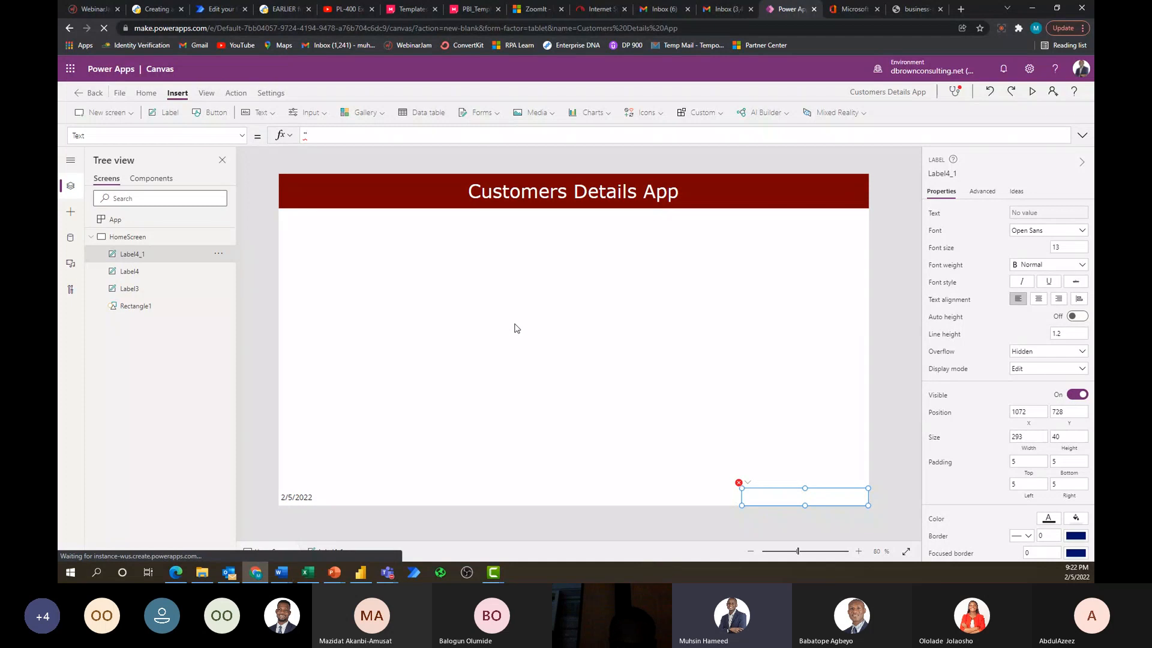
{"action": "type", "text": "A1"}
{"action": "type", "text": "l"}
{"action": "type", "text": "Rig"}
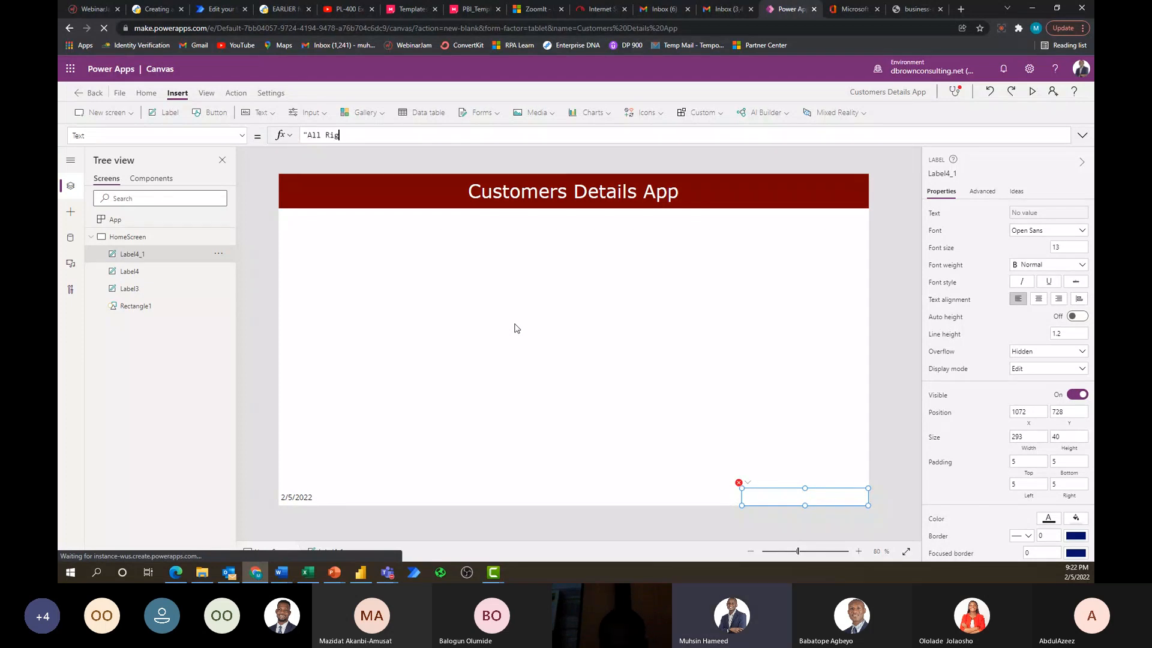
{"action": "type", "text": "hts"}
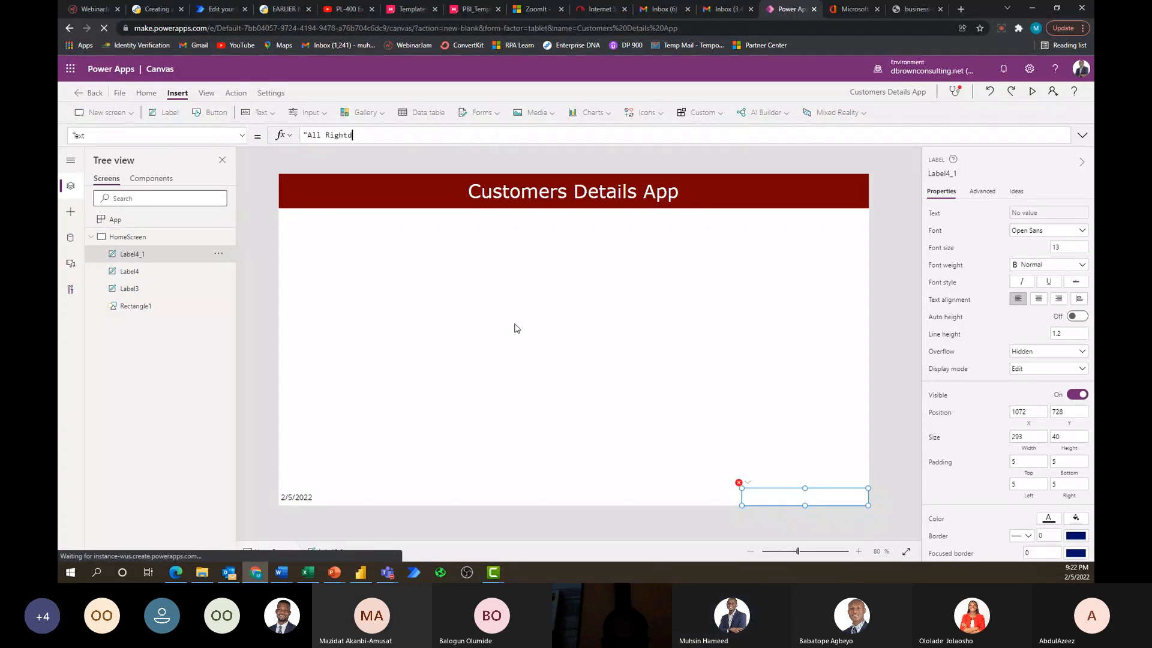
{"action": "type", "text": " Reserved\""}
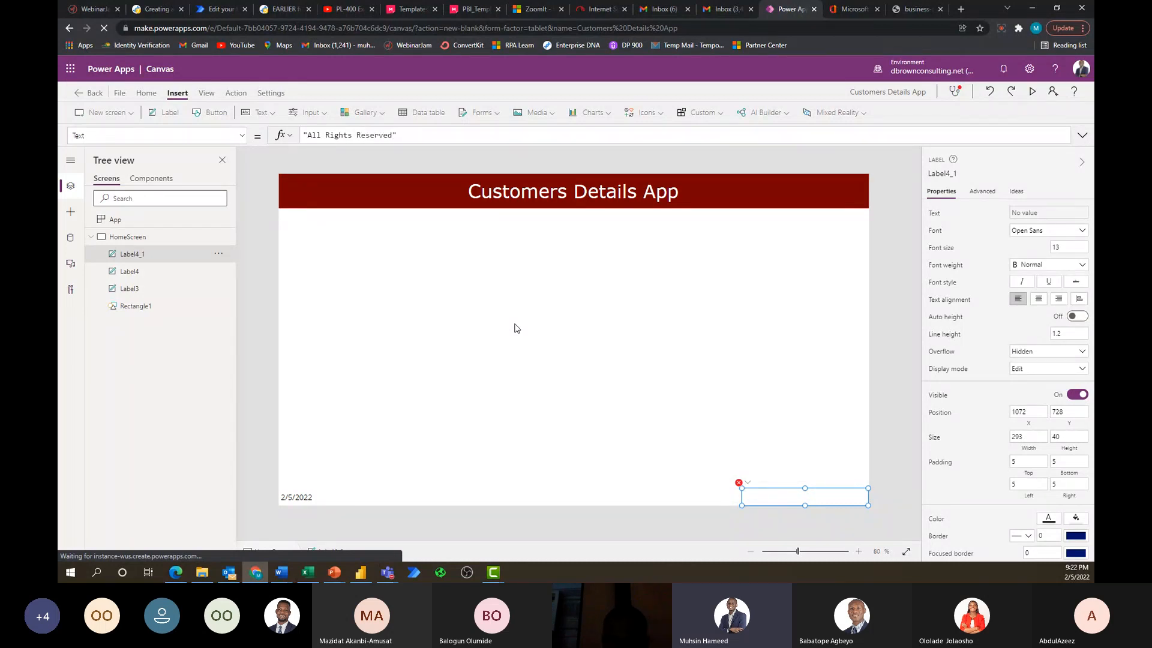
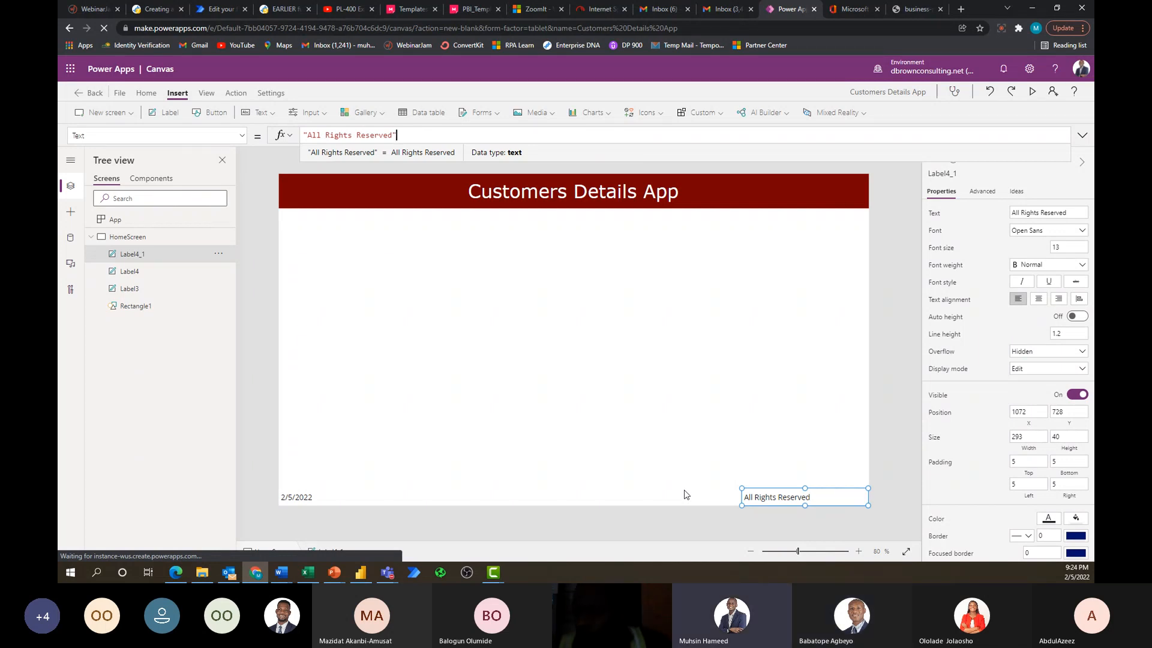
{"action": "key", "text": "BackSpace"}
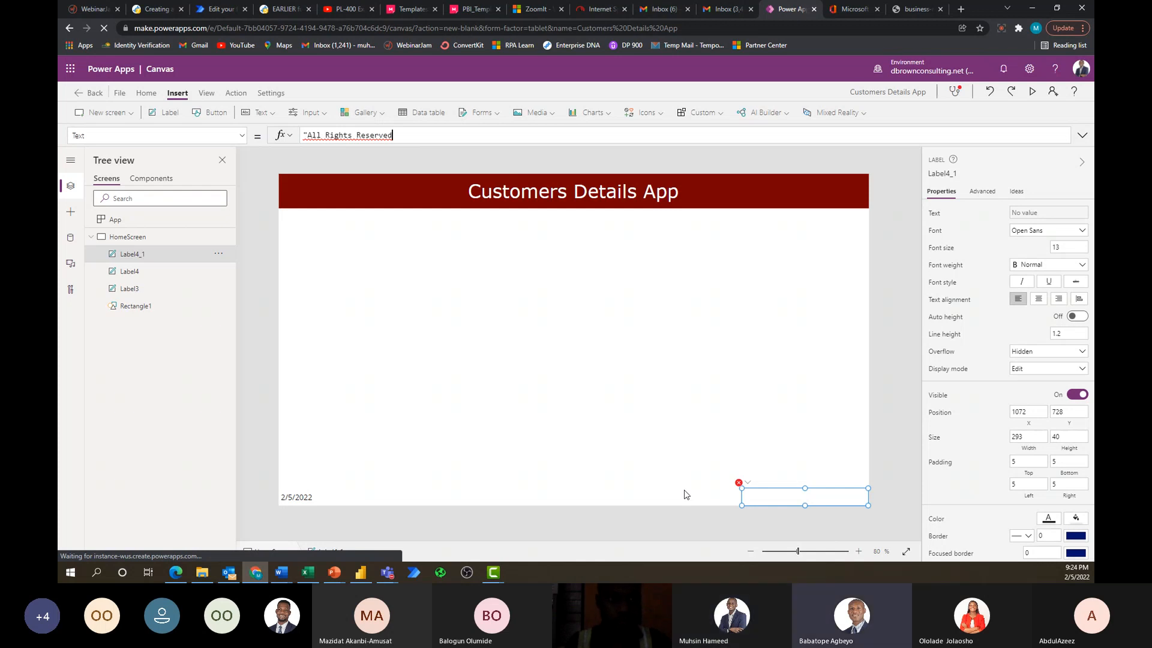
{"action": "type", "text": "\""}
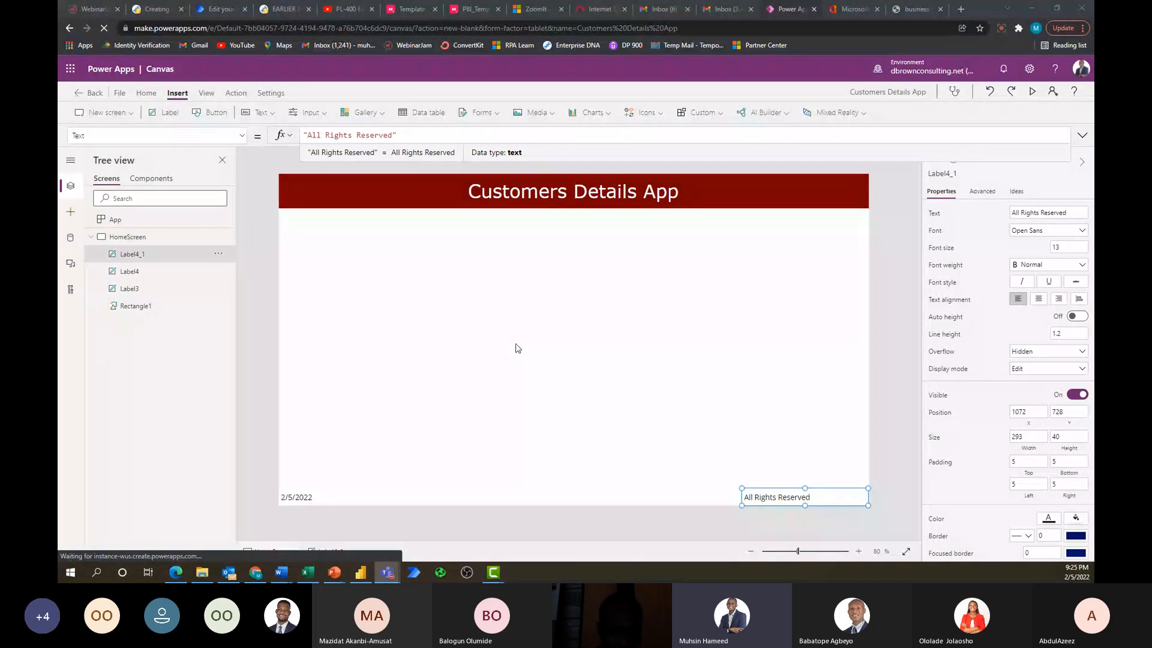
Right-align the text within the "All Rights Reserved" footer label.
{"action": "left_click", "coordinate": [770, 499]}
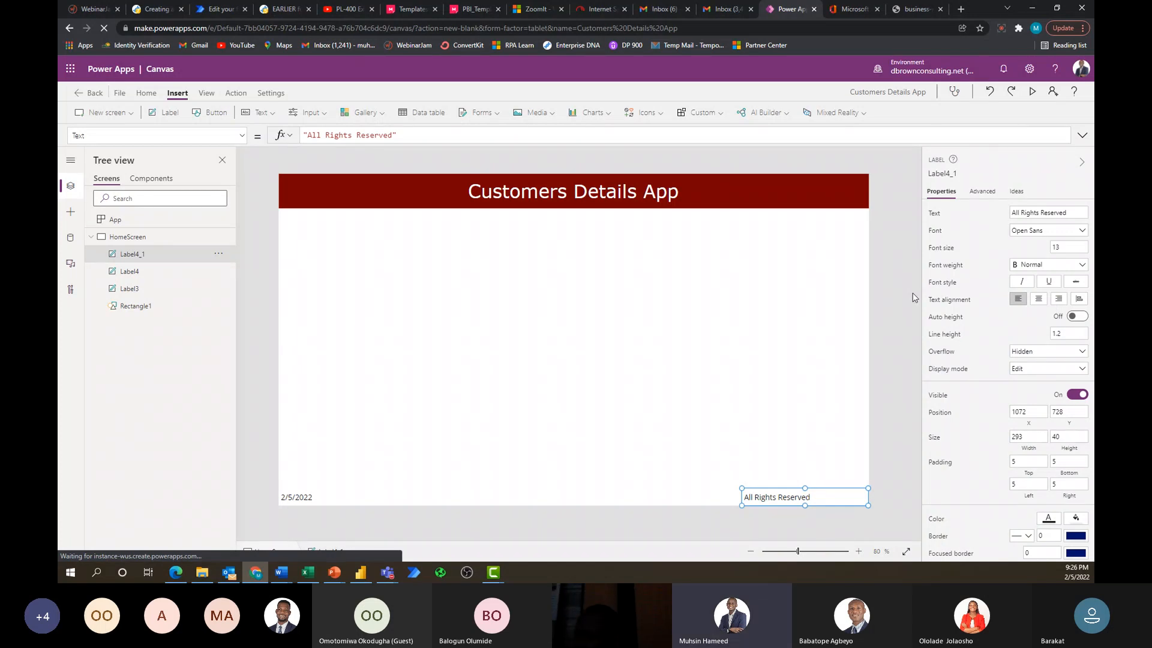
{"action": "left_click", "coordinate": [1058, 298]}
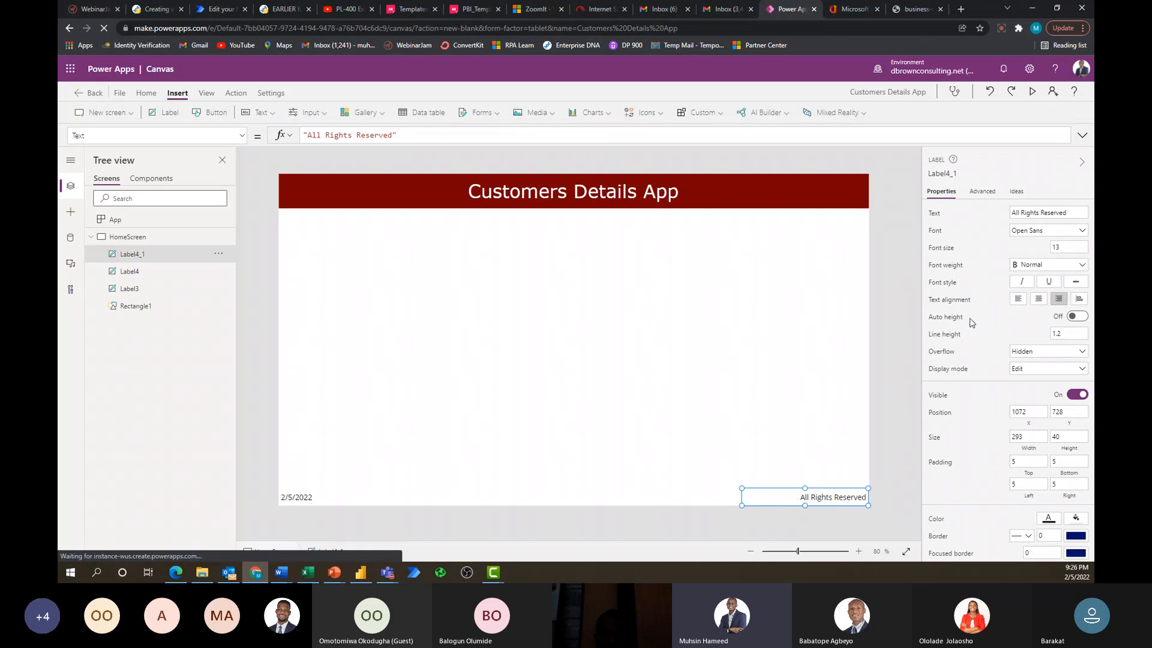
Insert a button below the header on the home screen's left side and enlarge it to about 361 by 611.
{"action": "left_click", "coordinate": [769, 427]}
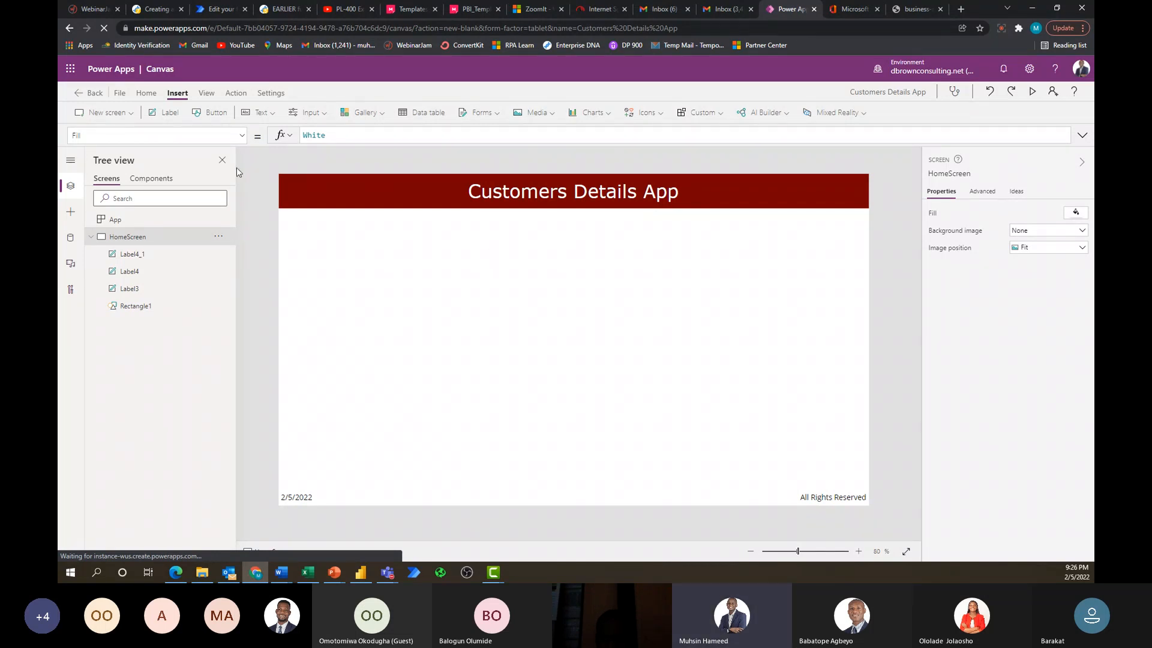
{"action": "left_click", "coordinate": [217, 114]}
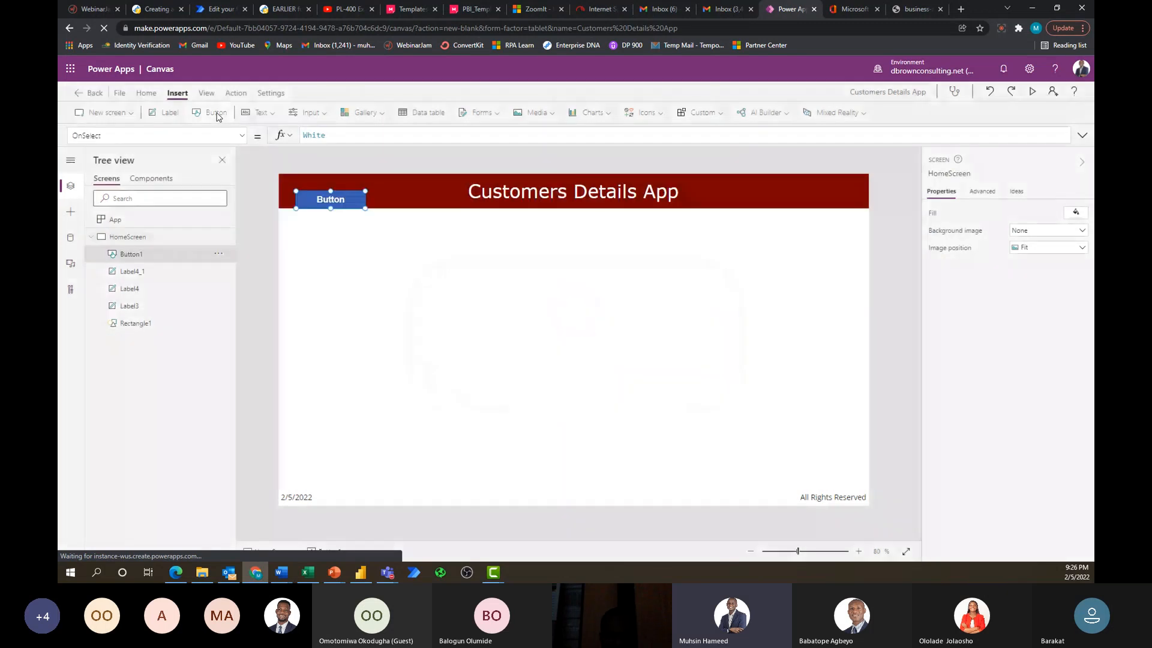
{"action": "left_click_drag", "start_coordinate": [350, 199], "coordinate": [454, 483]}
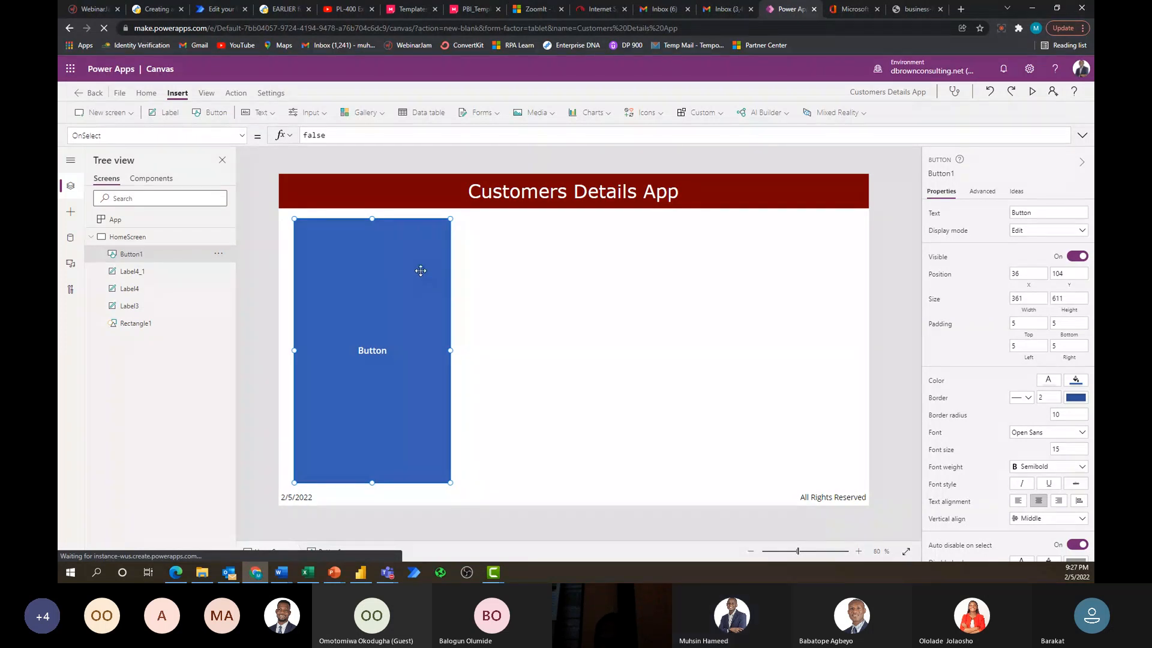
Fill the large button with the darkest red theme color, RGBA(118, 0, 0, 1), to match the header.
{"action": "left_click", "coordinate": [147, 93]}
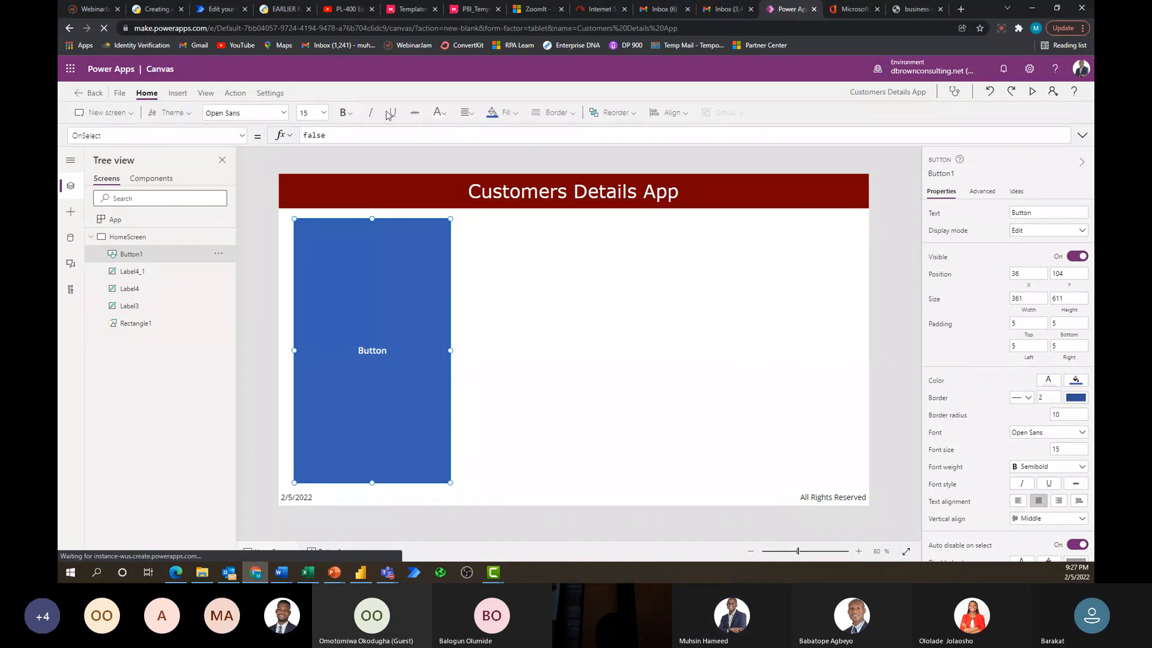
{"action": "left_click", "coordinate": [514, 116]}
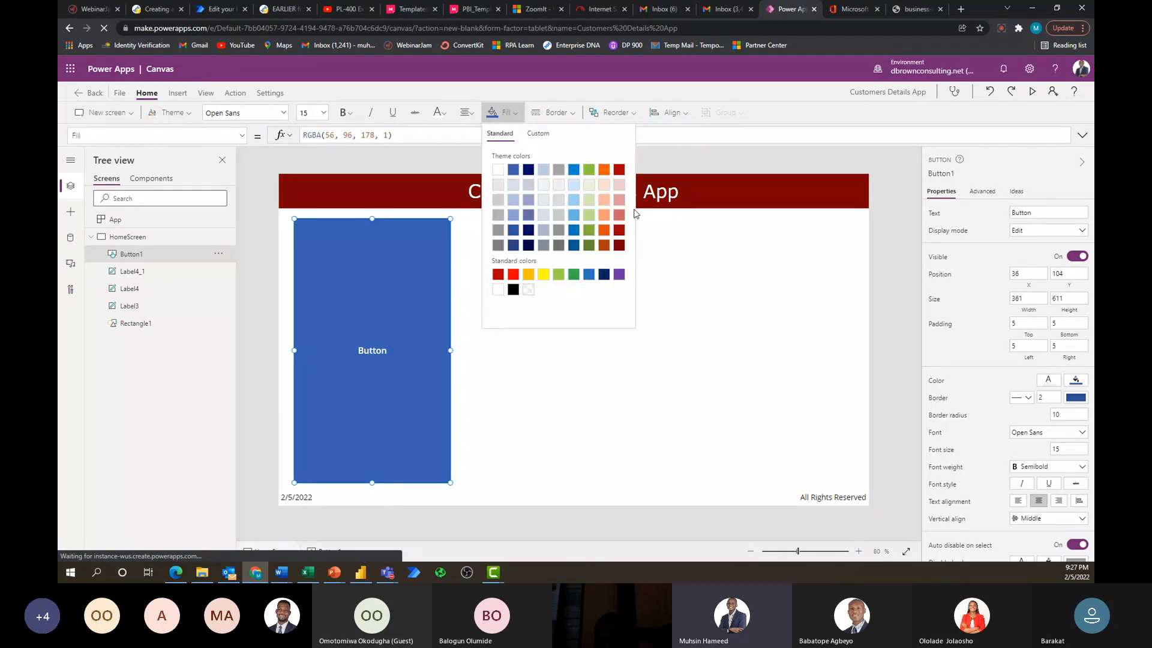
{"action": "left_click", "coordinate": [619, 244]}
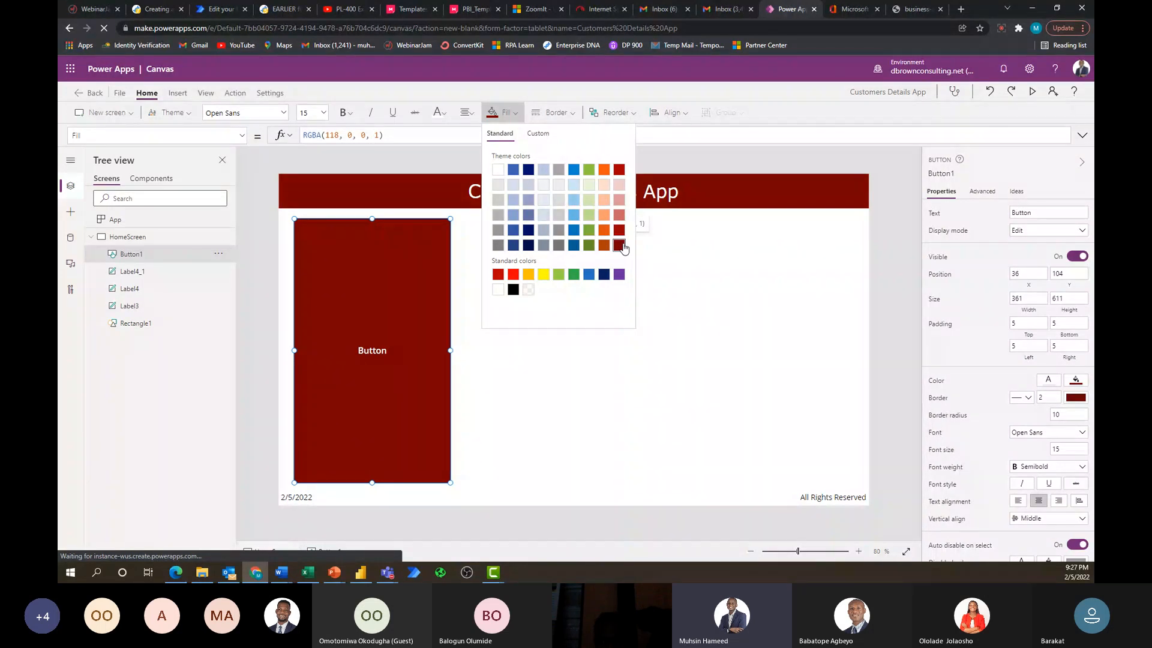
{"action": "left_click", "coordinate": [619, 231]}
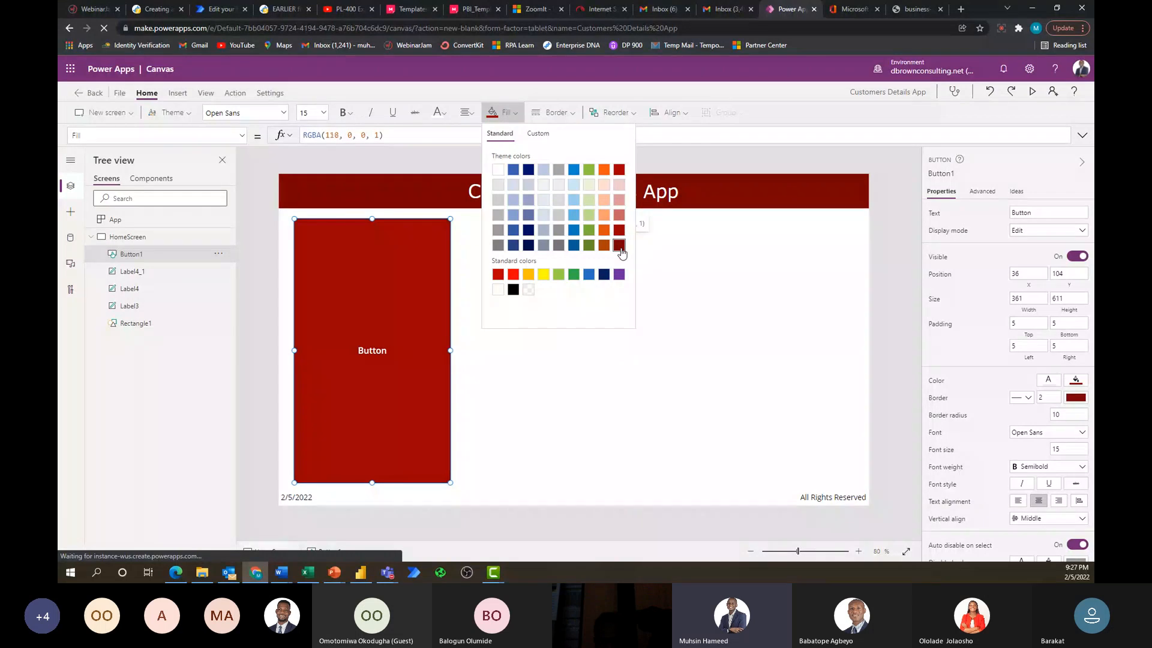
{"action": "left_click", "coordinate": [619, 246]}
{"action": "left_click", "coordinate": [412, 424]}
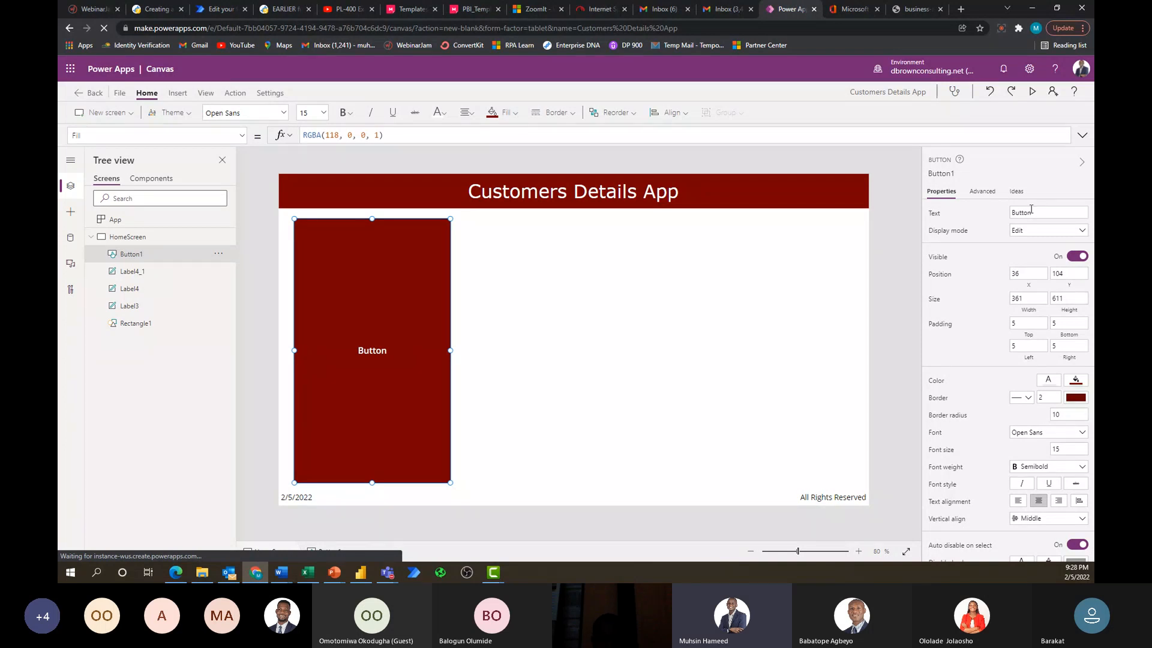
Replace the large button's text with Customers.
{"action": "left_click", "coordinate": [1038, 210]}
{"action": "double_click", "coordinate": [1038, 211]}
{"action": "type", "text": "V"}
{"action": "type", "text": "iew"}
{"action": "type", "text": " Custom"}
{"action": "type", "text": "ers"}
{"action": "key", "text": "Left"}
{"action": "key", "text": "Left"}
{"action": "key", "text": "Left"}
{"action": "key", "text": "Left"}
{"action": "key", "text": "Left"}
{"action": "key", "text": "Left"}
{"action": "key", "text": "Left"}
{"action": "key", "text": "BackSpace"}
{"action": "key", "text": "BackSpace"}
{"action": "key", "text": "BackSpace"}
{"action": "key", "text": "BackSpace"}
{"action": "key", "text": "BackSpace"}
{"action": "left_click", "coordinate": [904, 284]}
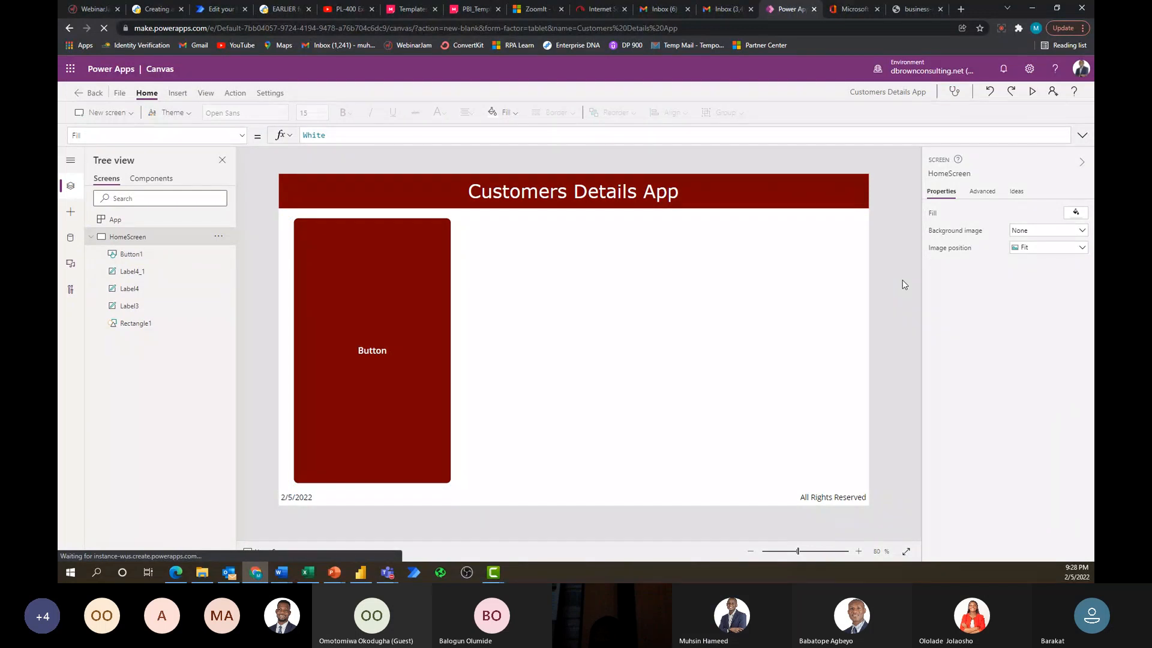
Set the Customers button's font size to 20.
{"action": "left_click", "coordinate": [382, 354]}
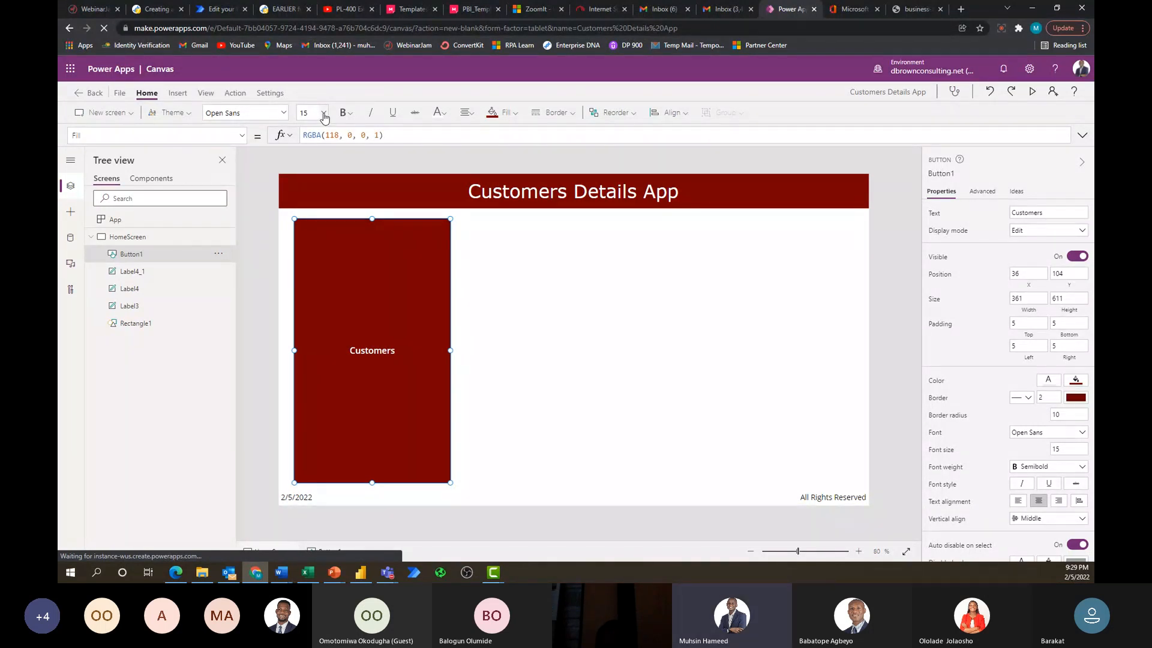
{"action": "left_click", "coordinate": [324, 115]}
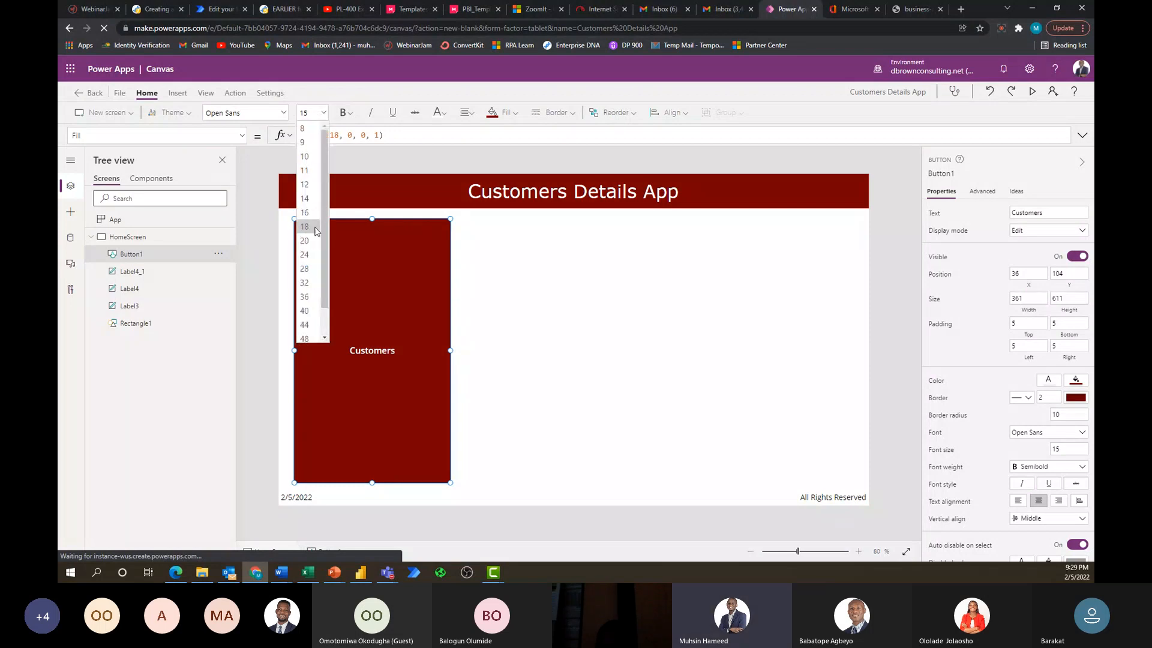
{"action": "left_click", "coordinate": [305, 227]}
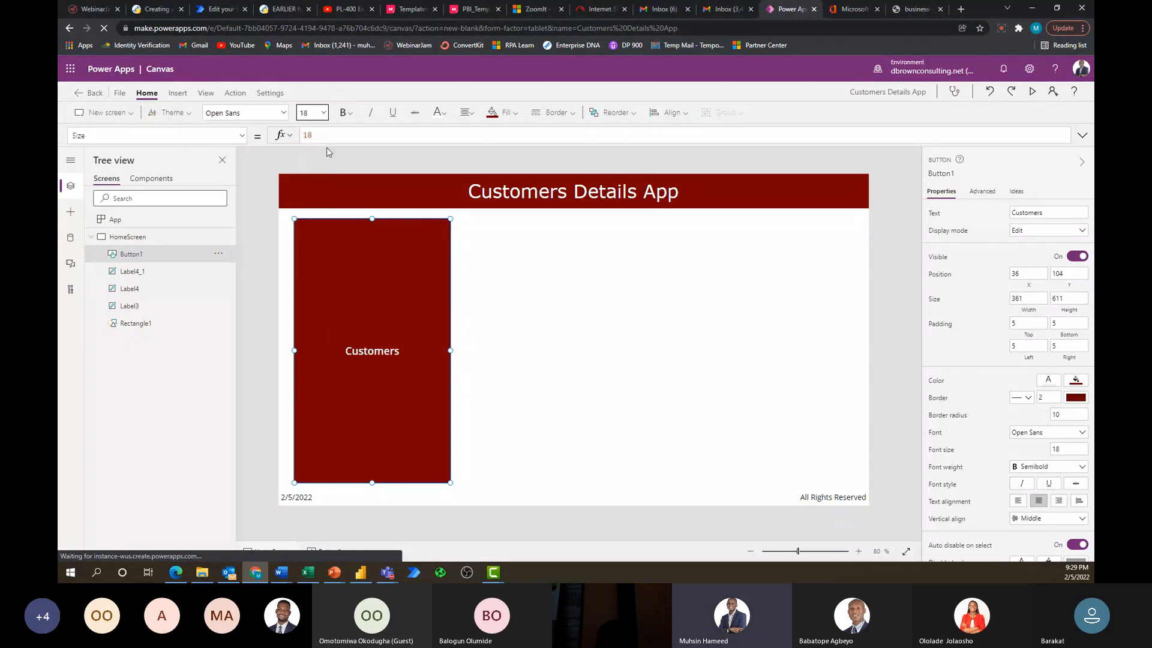
{"action": "left_click", "coordinate": [323, 116]}
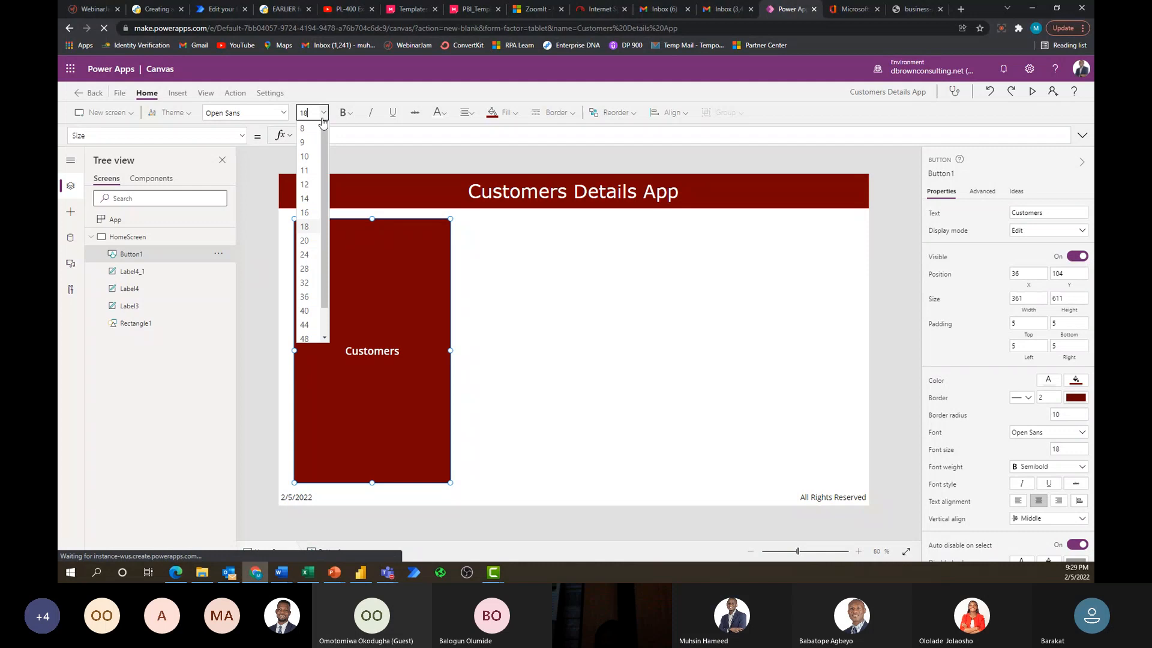
{"action": "left_click", "coordinate": [308, 238]}
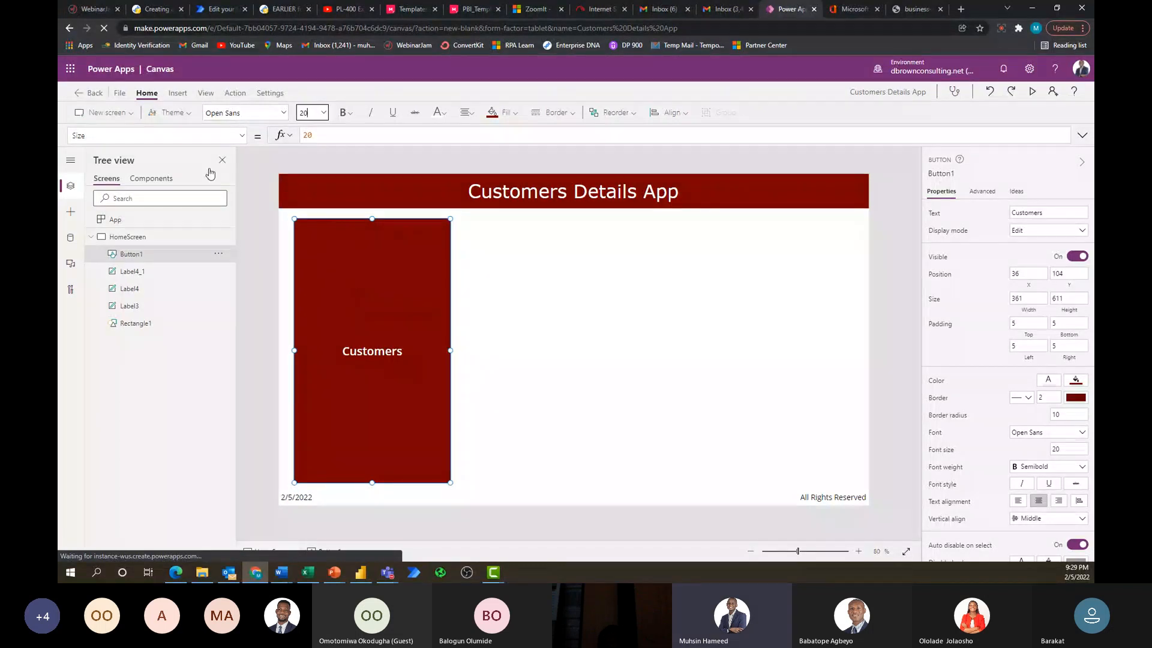
Insert a Search icon and place it centered just above the Customers text on the button, at about X 184, Y 331.
{"action": "left_click", "coordinate": [177, 94]}
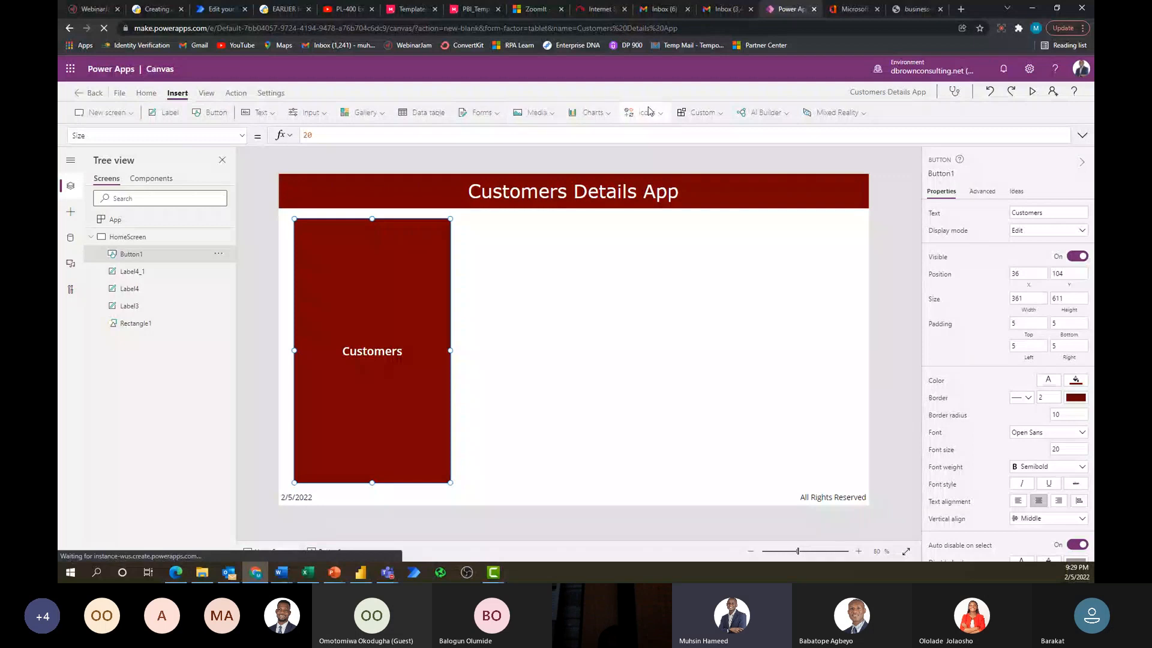
{"action": "left_click", "coordinate": [648, 112]}
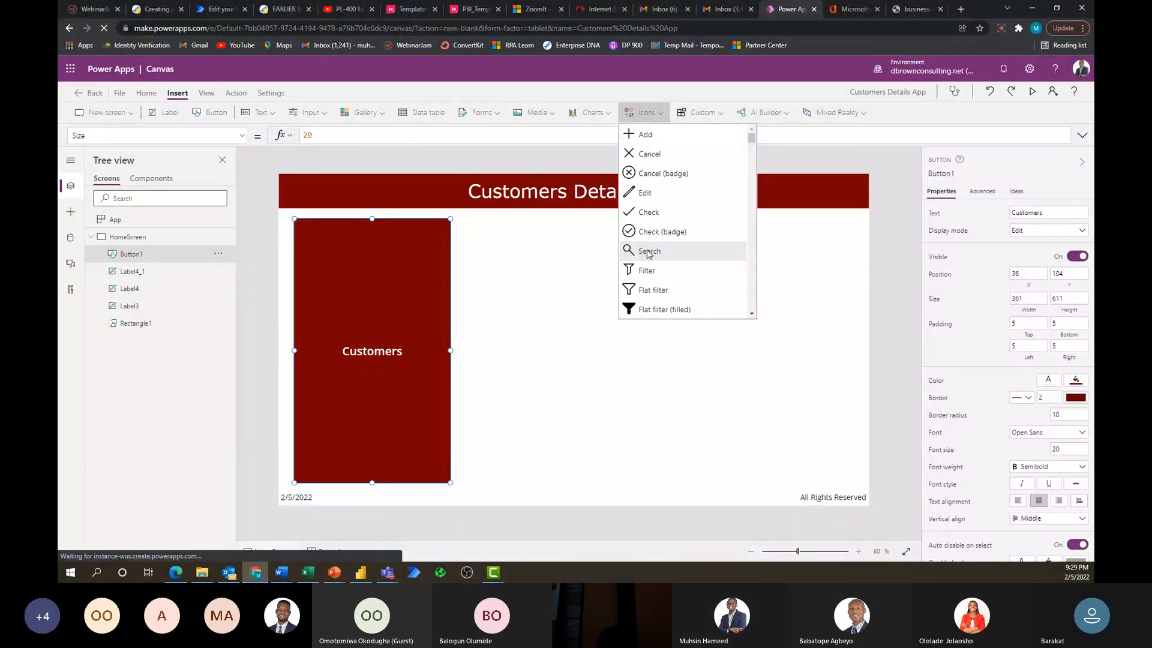
{"action": "left_click", "coordinate": [648, 253]}
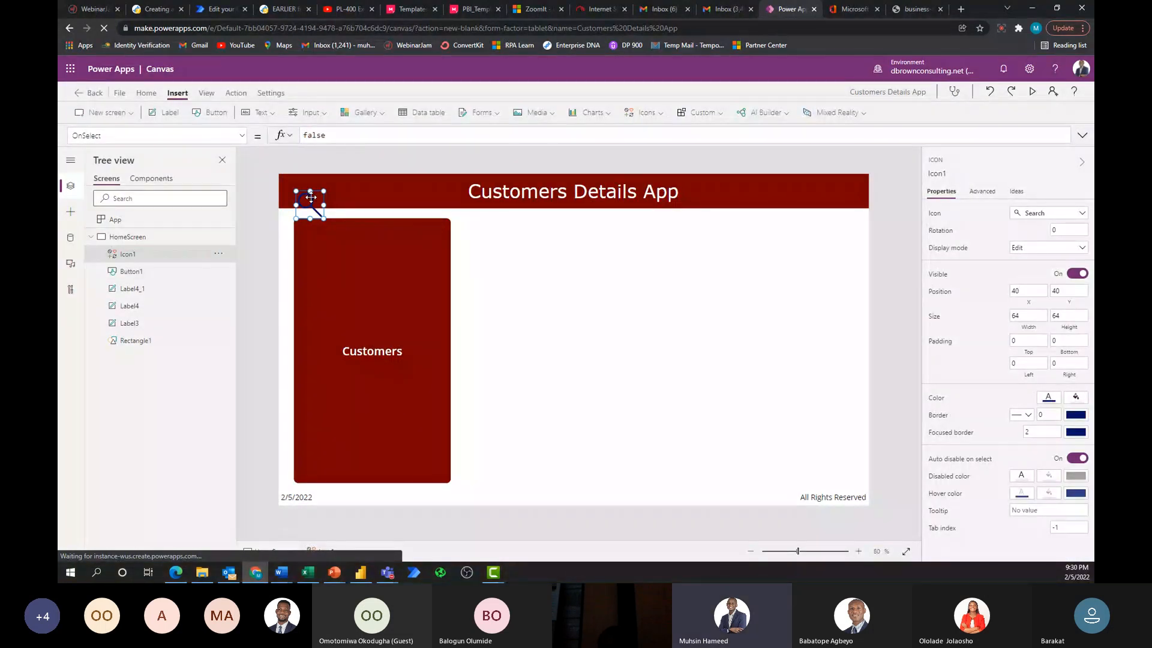
{"action": "left_click_drag", "start_coordinate": [311, 196], "coordinate": [369, 324]}
{"action": "left_click", "coordinate": [500, 444]}
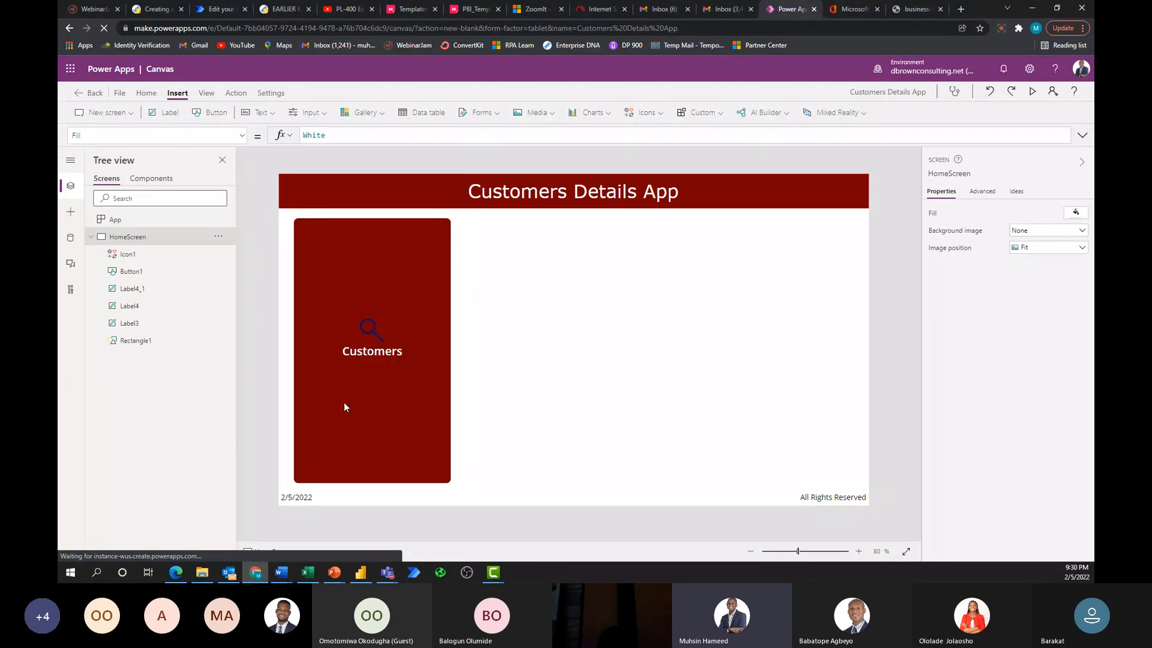
Change the search icon's color to white, RGBA(255, 255, 255, 1).
{"action": "left_click", "coordinate": [369, 327]}
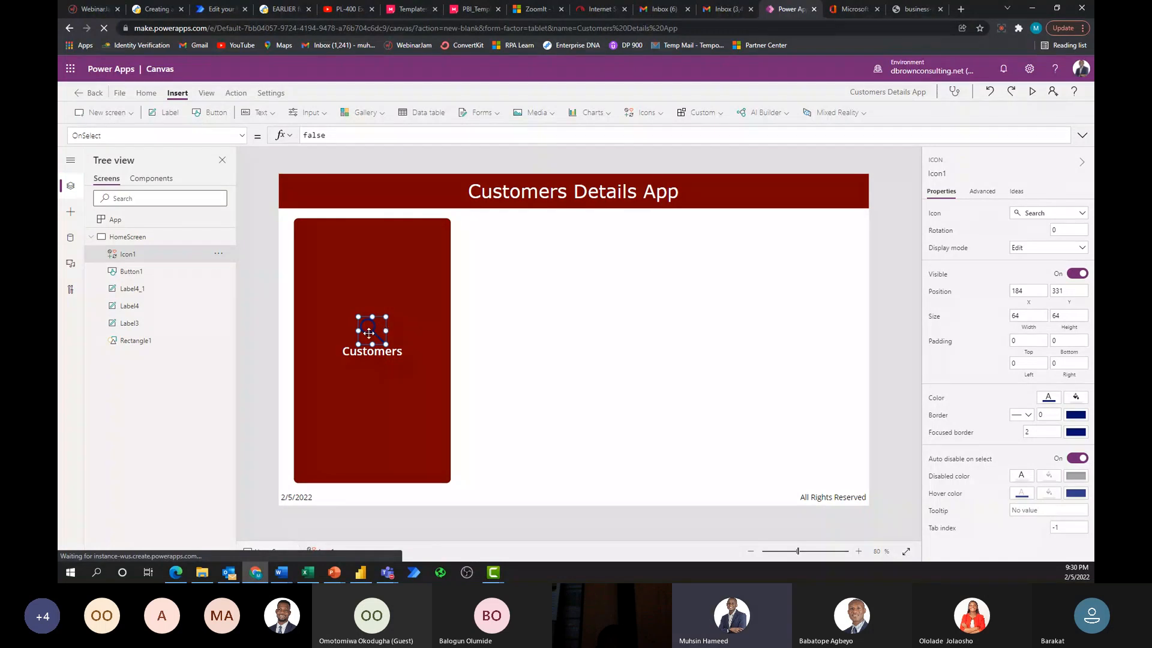
{"action": "left_click", "coordinate": [148, 98]}
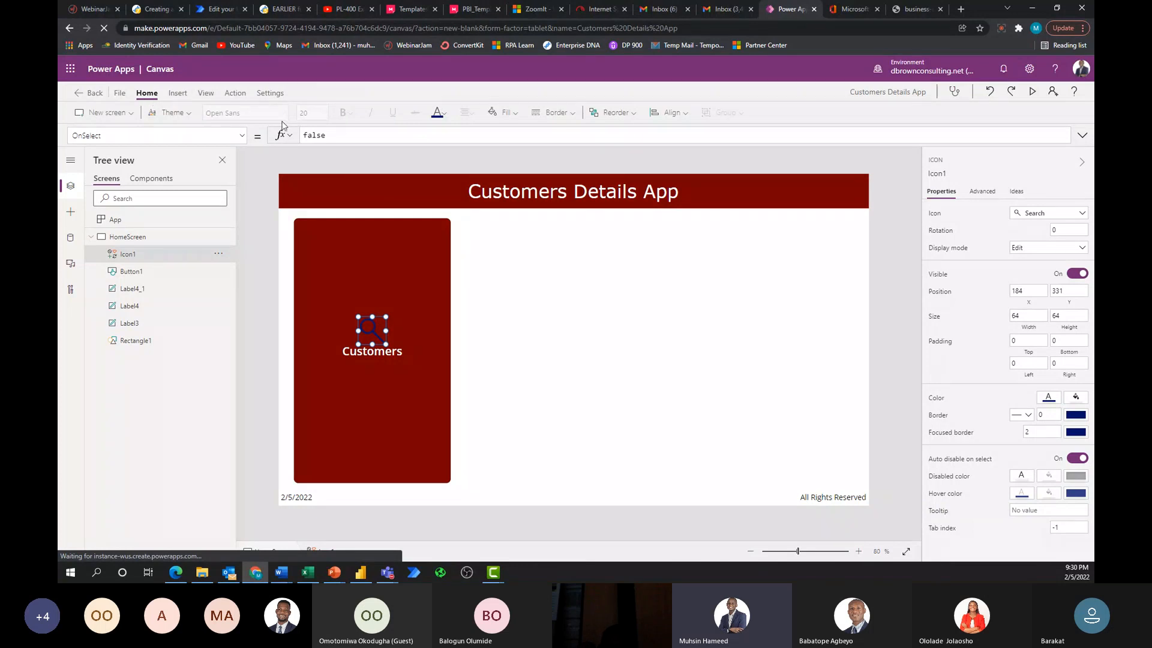
{"action": "left_click", "coordinate": [436, 115]}
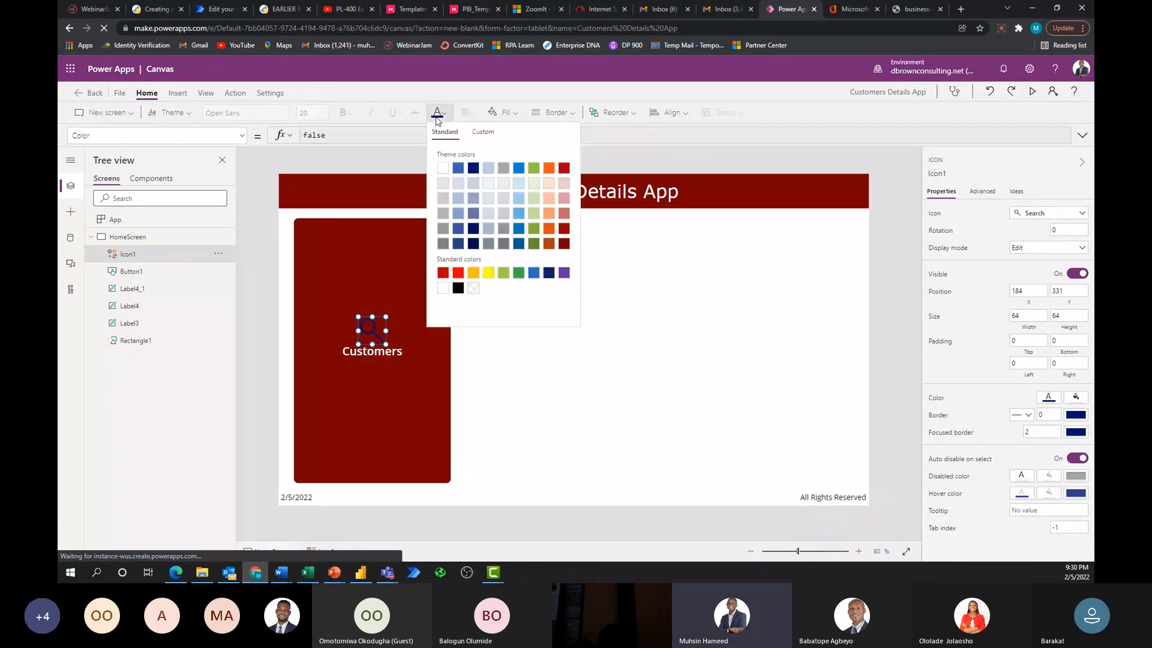
{"action": "left_click", "coordinate": [446, 170]}
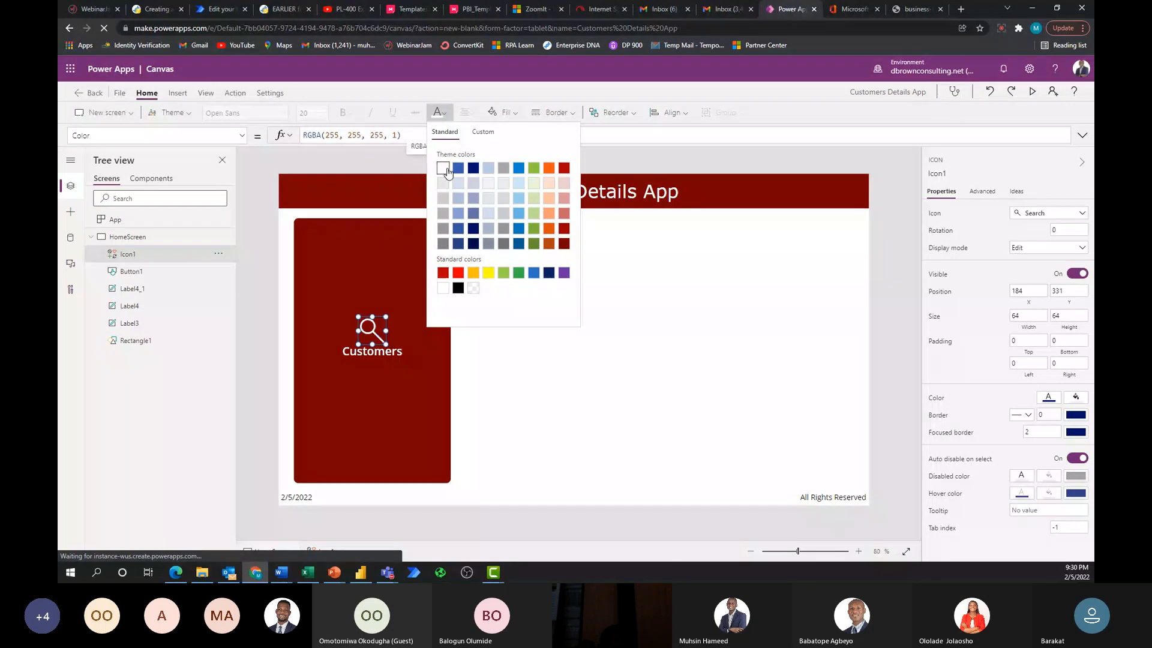
{"action": "left_click", "coordinate": [494, 396]}
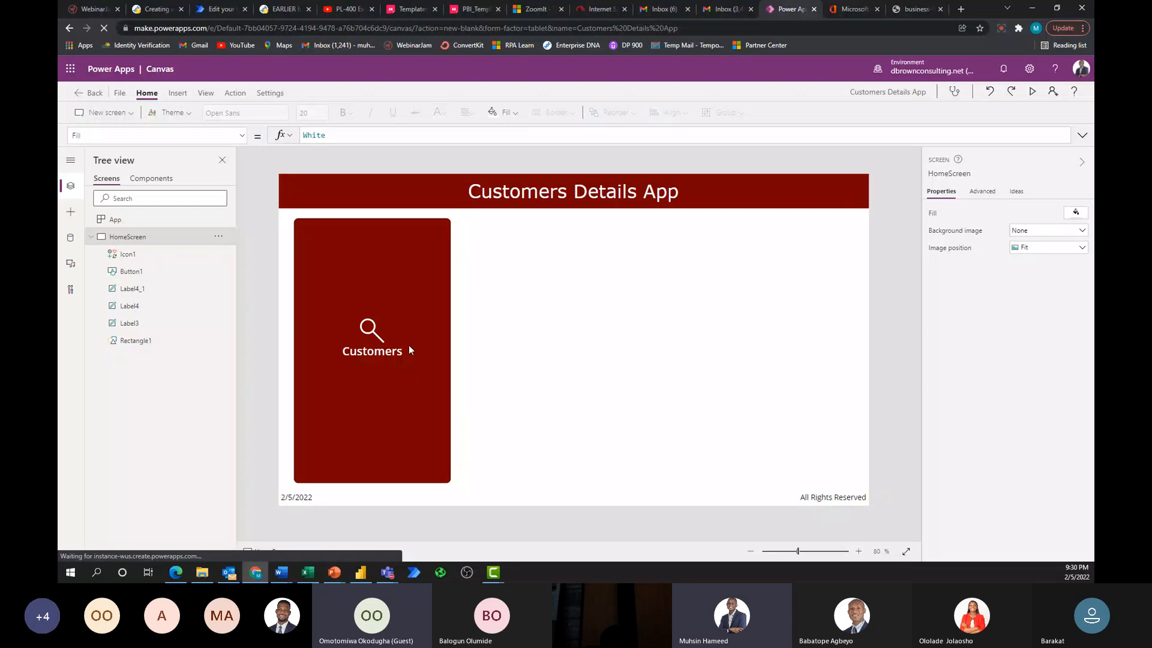
Review the color choices for the search icon without changing its color.
{"action": "left_click", "coordinate": [369, 333]}
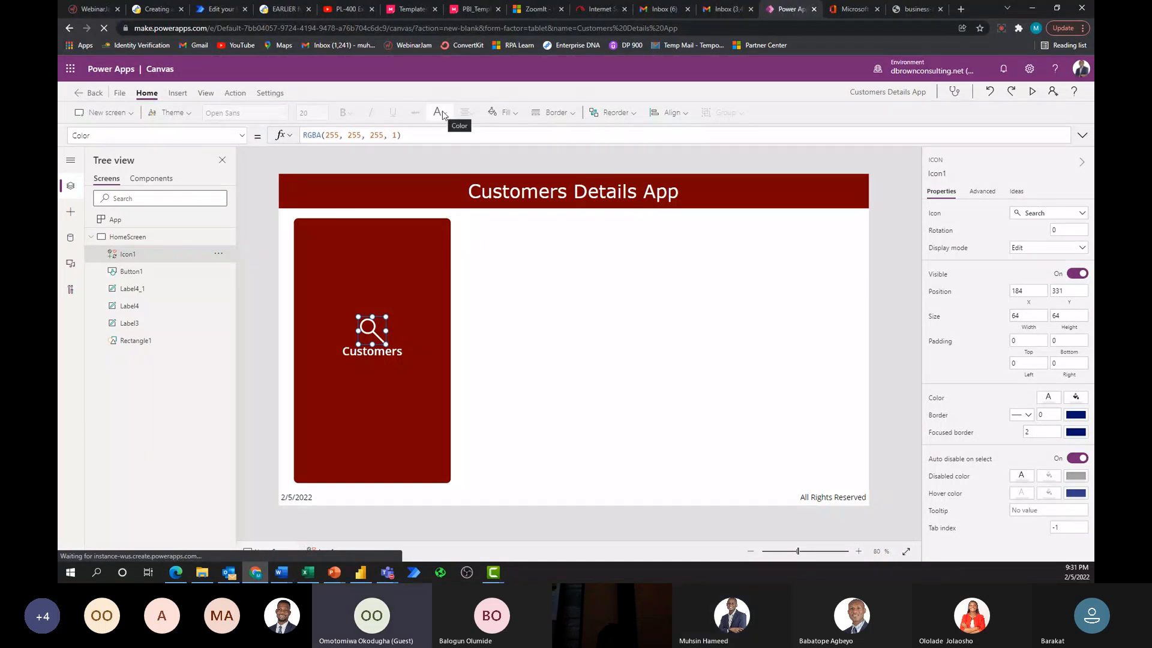
{"action": "left_click", "coordinate": [443, 114]}
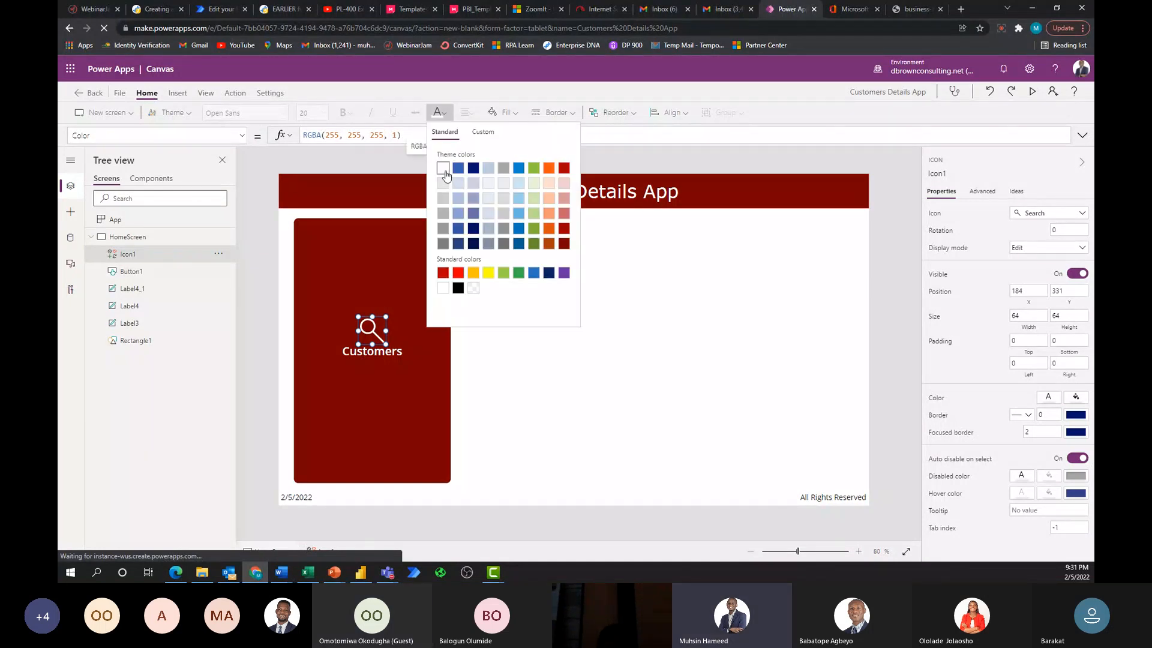
{"action": "left_click", "coordinate": [444, 113]}
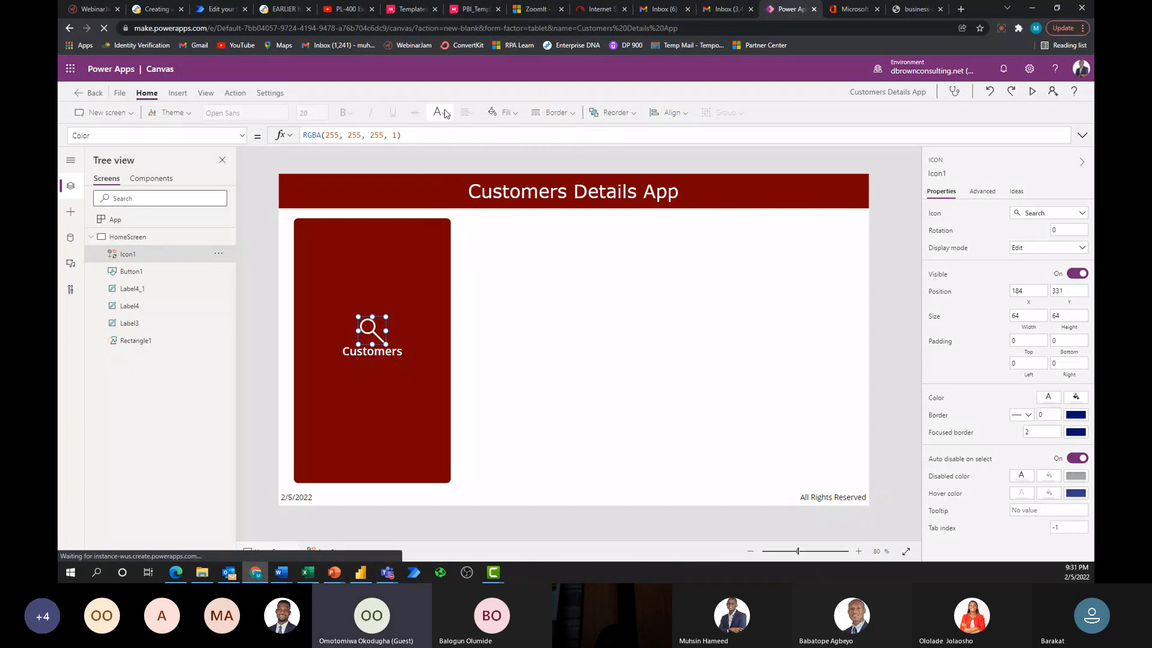
{"action": "left_click", "coordinate": [465, 380]}
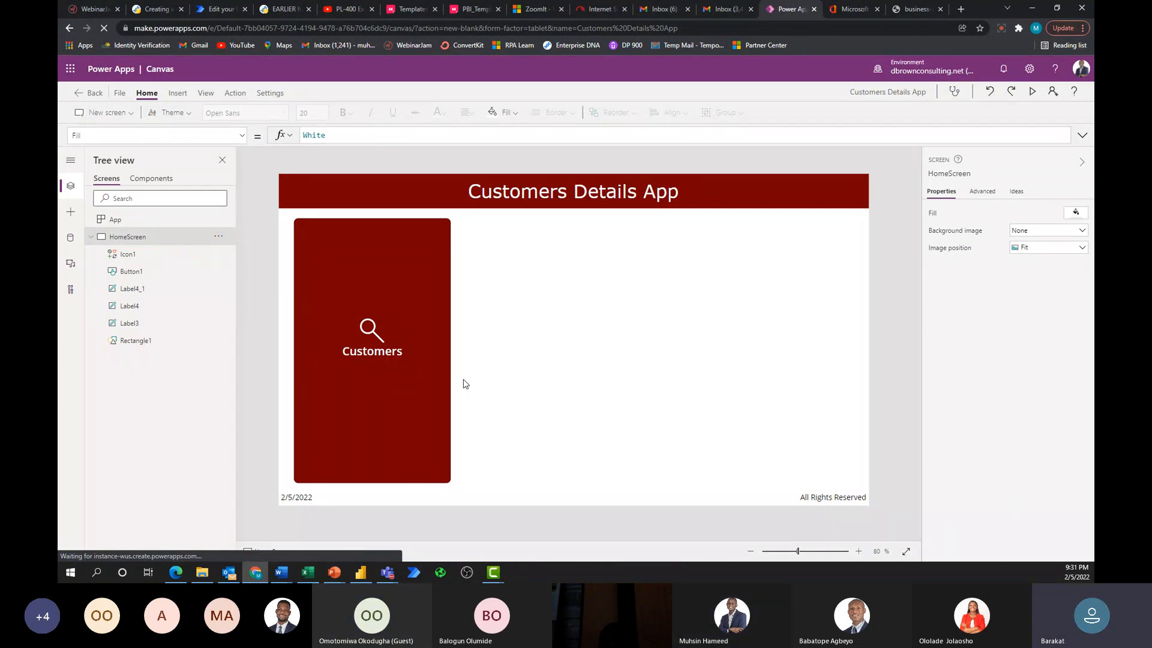
Examine the search icon's Fill palette and its Fill property formula without changing them.
{"action": "left_click", "coordinate": [369, 324]}
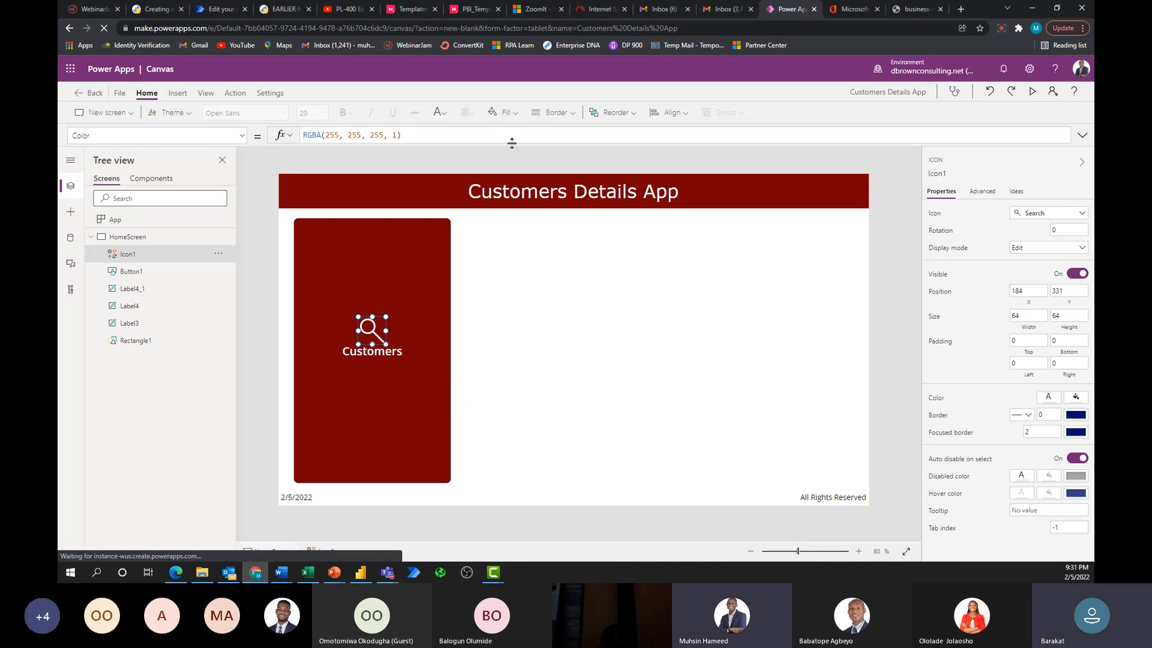
{"action": "left_click", "coordinate": [513, 113]}
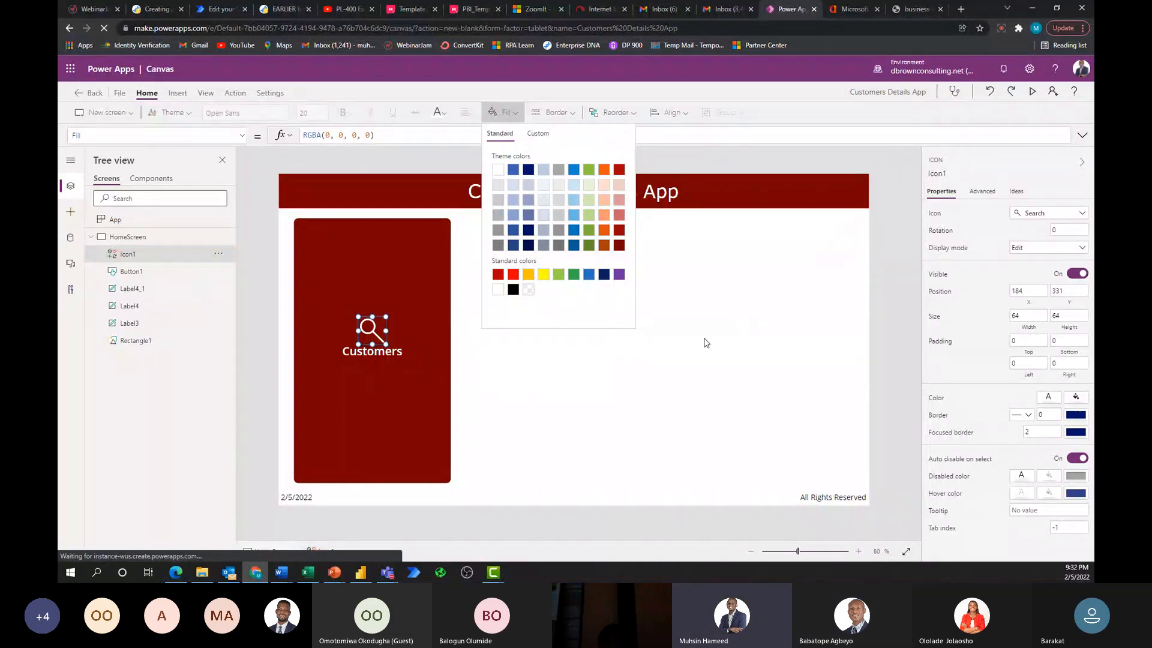
{"action": "left_click", "coordinate": [532, 360]}
{"action": "left_click", "coordinate": [372, 324]}
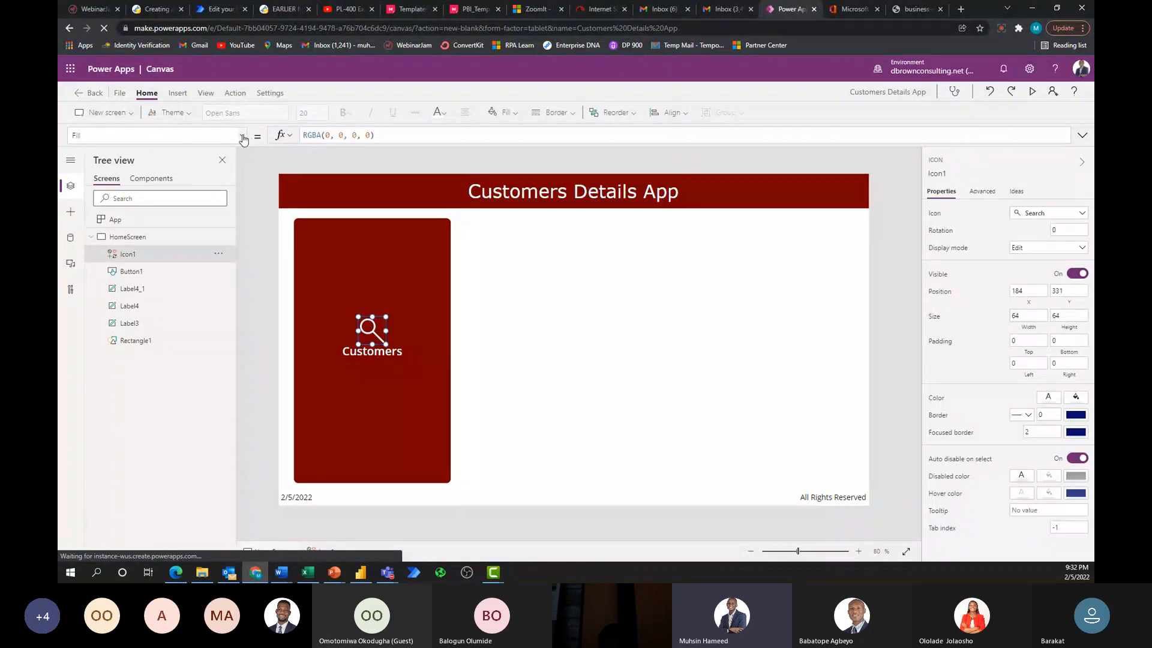
{"action": "left_click", "coordinate": [391, 136]}
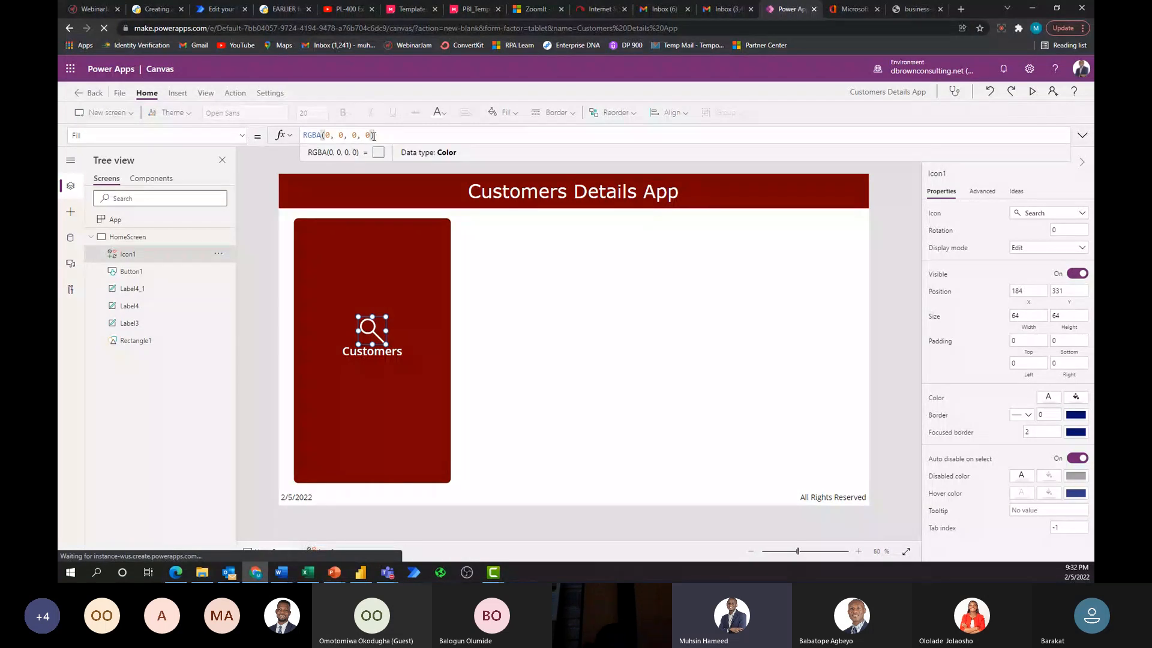
{"action": "left_click_drag", "start_coordinate": [392, 136], "coordinate": [303, 139]}
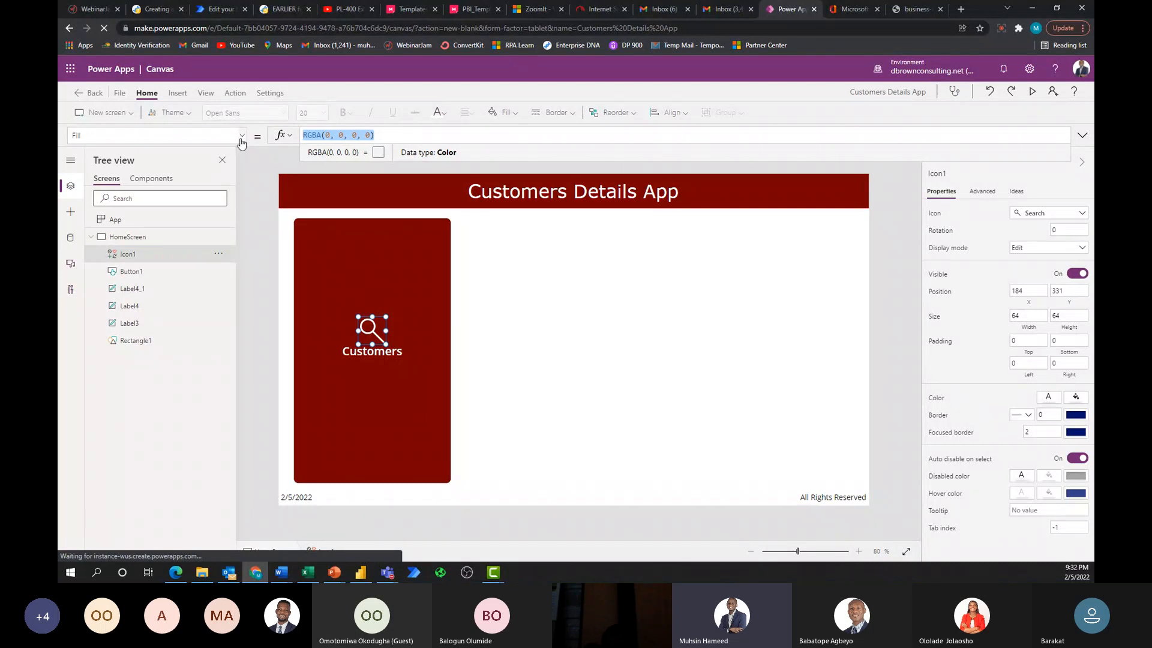
{"action": "left_click", "coordinate": [241, 136]}
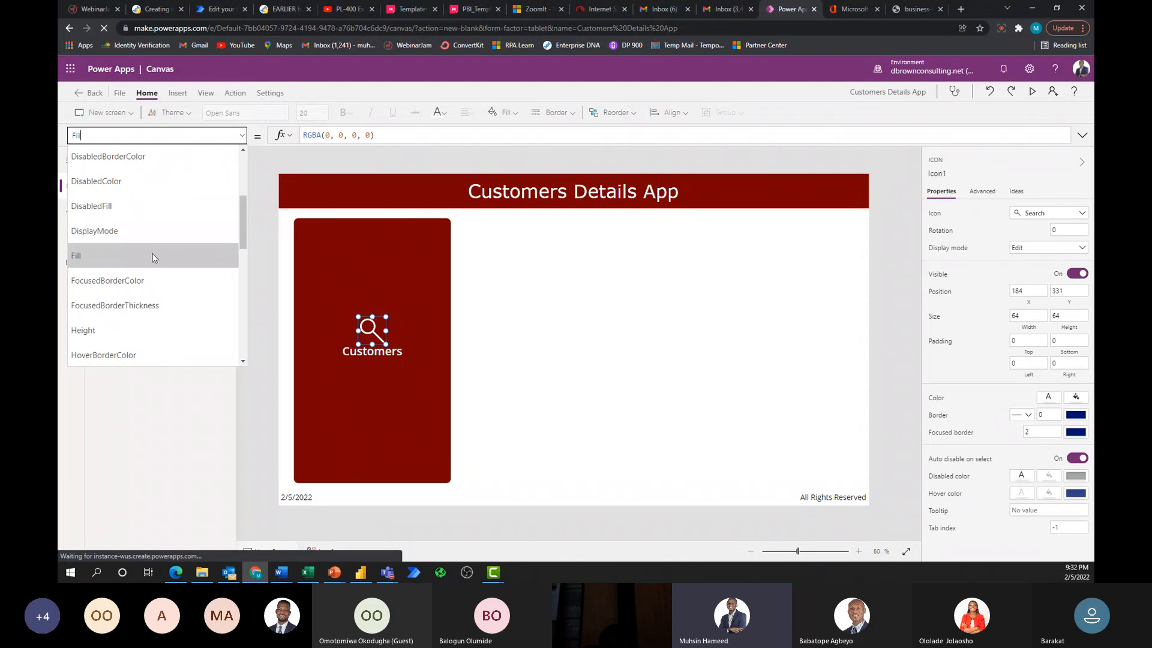
{"action": "left_click", "coordinate": [155, 254]}
{"action": "left_click", "coordinate": [381, 135]}
{"action": "left_click", "coordinate": [381, 135]}
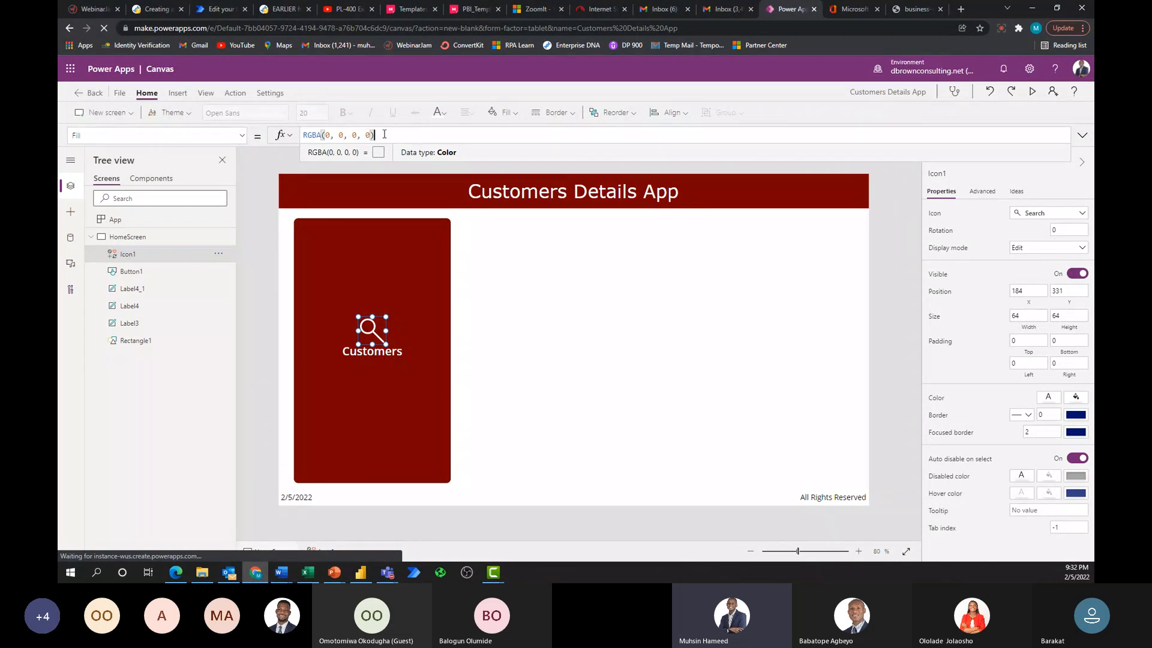
{"action": "left_click", "coordinate": [475, 334]}
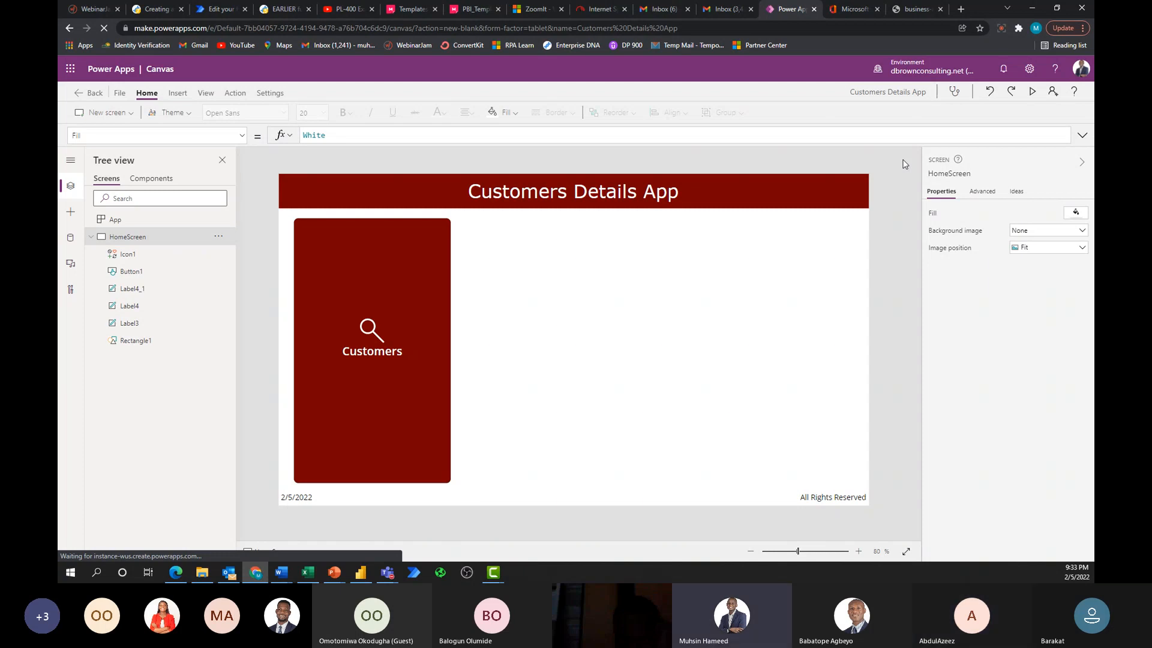
{"action": "left_click", "coordinate": [411, 368]}
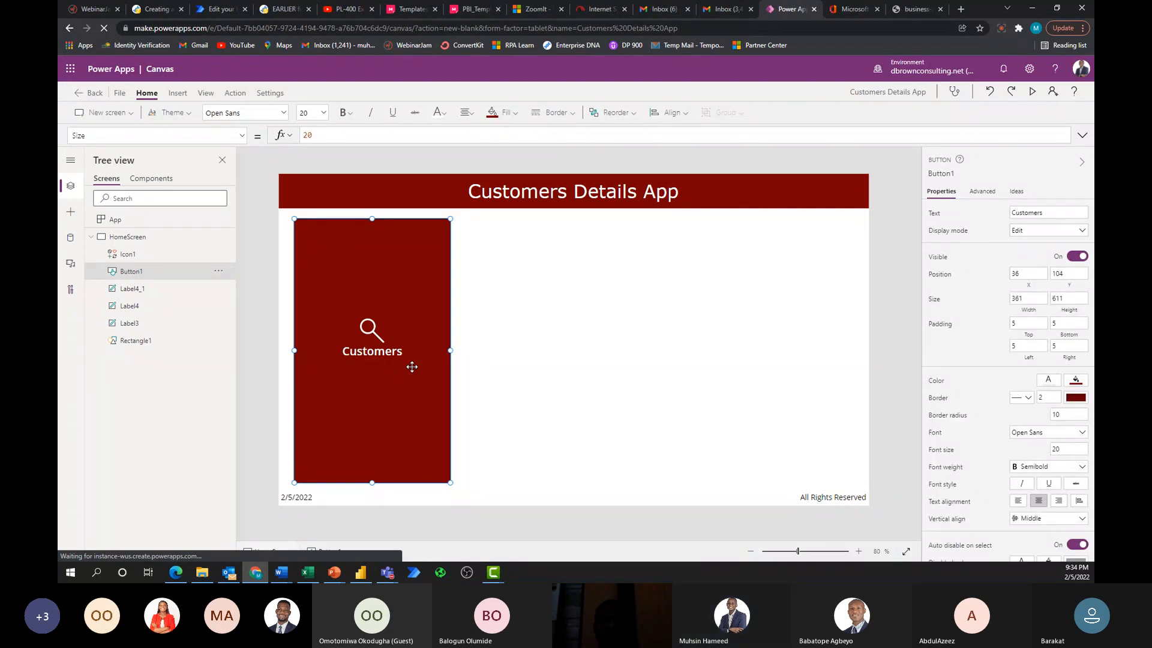
{"action": "left_click", "coordinate": [368, 328]}
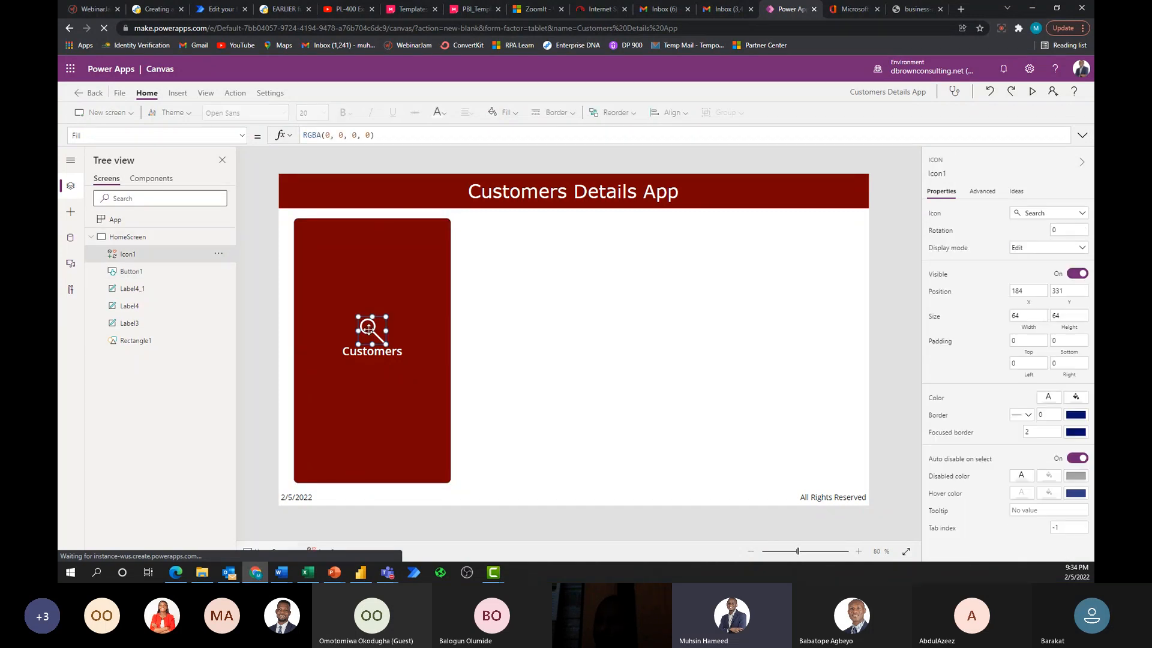
{"action": "left_click", "coordinate": [445, 356], "text": "shift"}
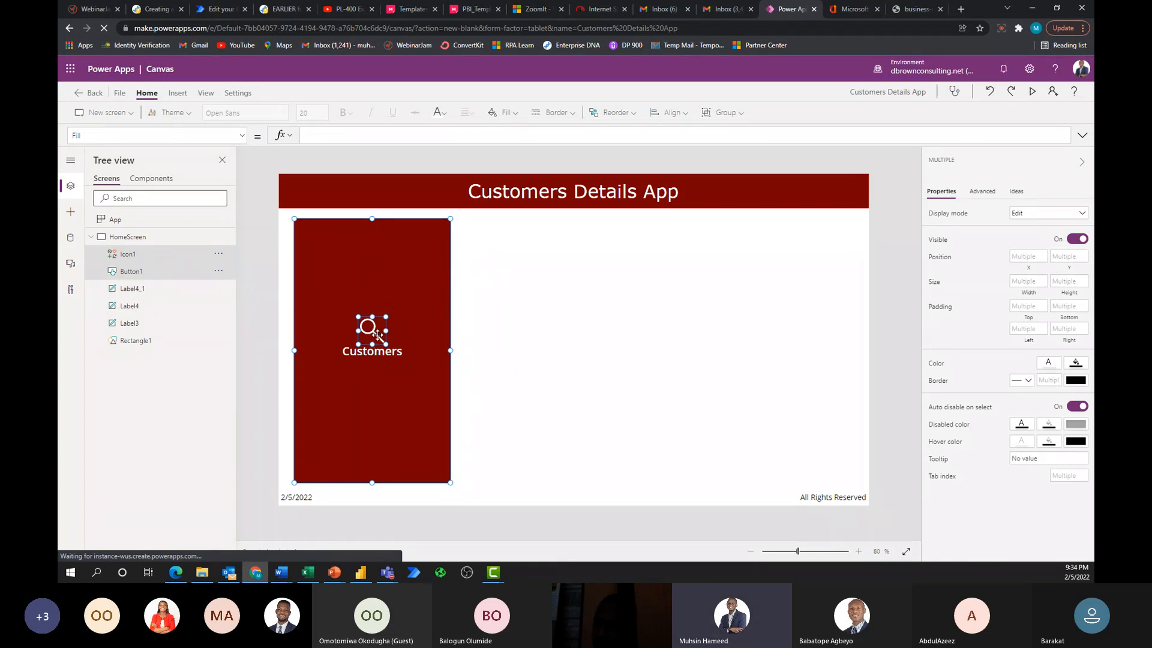
{"action": "left_click", "coordinate": [499, 342]}
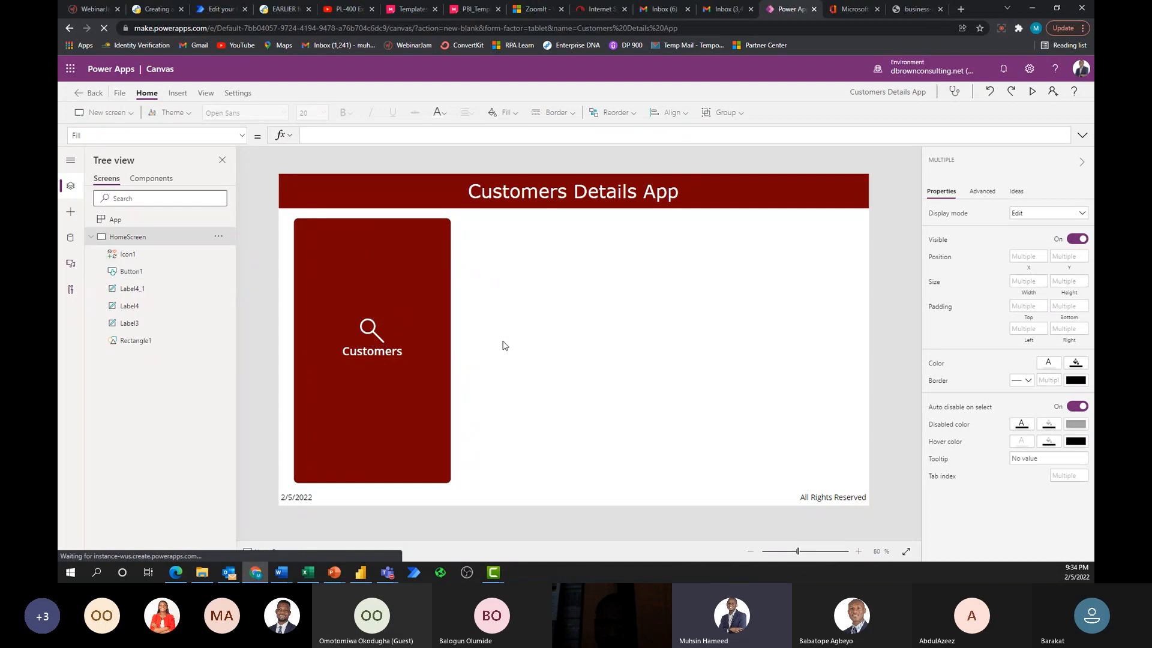
Duplicate the Customers button together with its search icon and place the copy to the right of the original.
{"action": "left_click", "coordinate": [370, 328]}
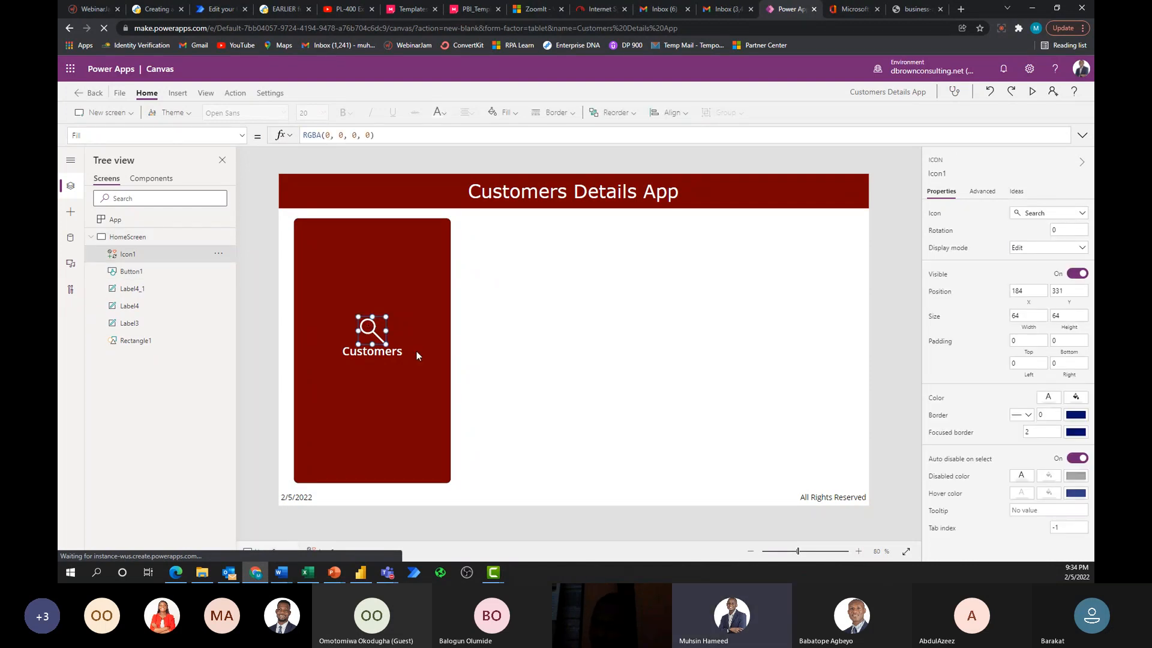
{"action": "left_click", "coordinate": [436, 390], "text": "shift"}
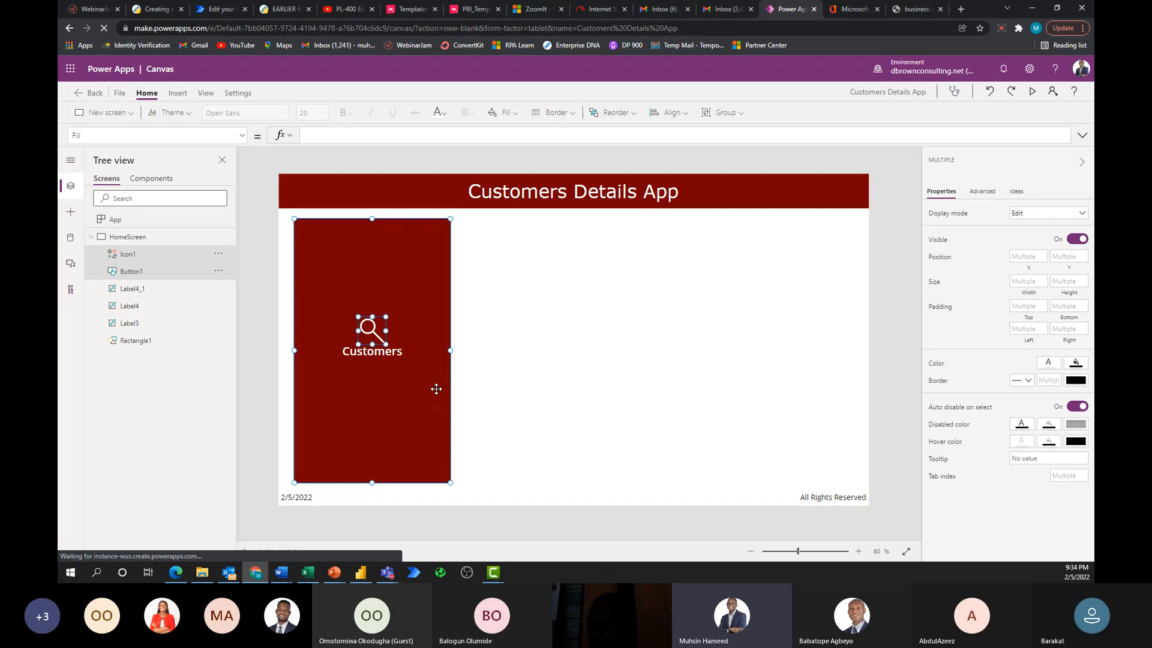
{"action": "key", "text": "ctrl+c"}
{"action": "key", "text": "ctrl+v"}
{"action": "left_click_drag", "start_coordinate": [436, 389], "coordinate": [616, 385]}
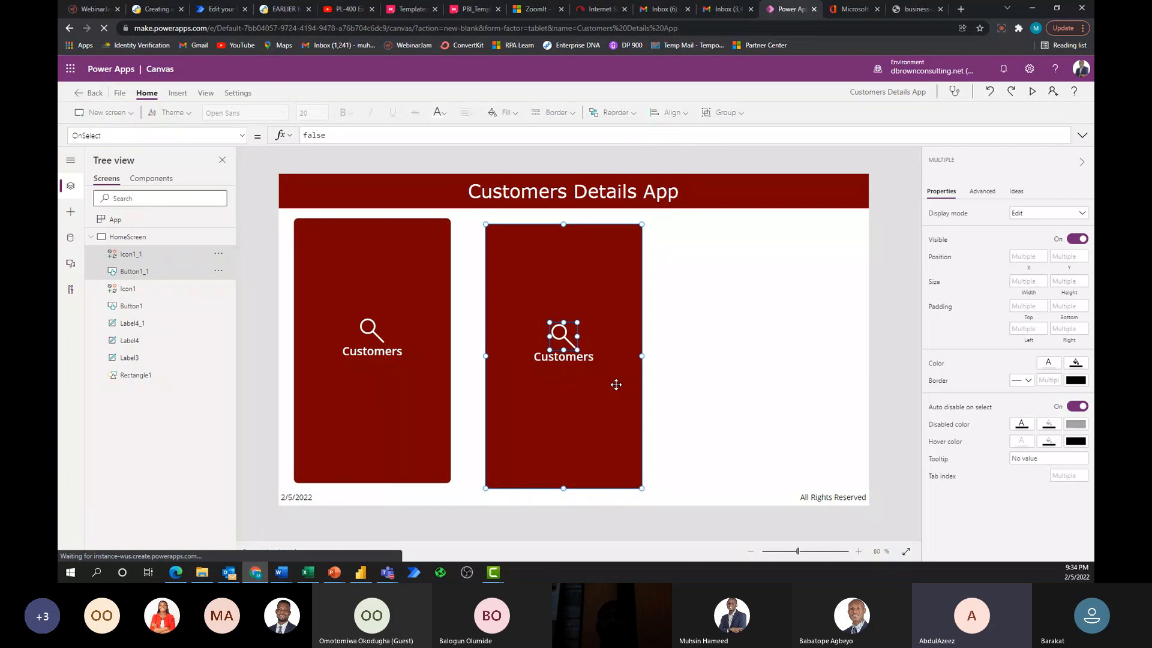
{"action": "left_click", "coordinate": [690, 391]}
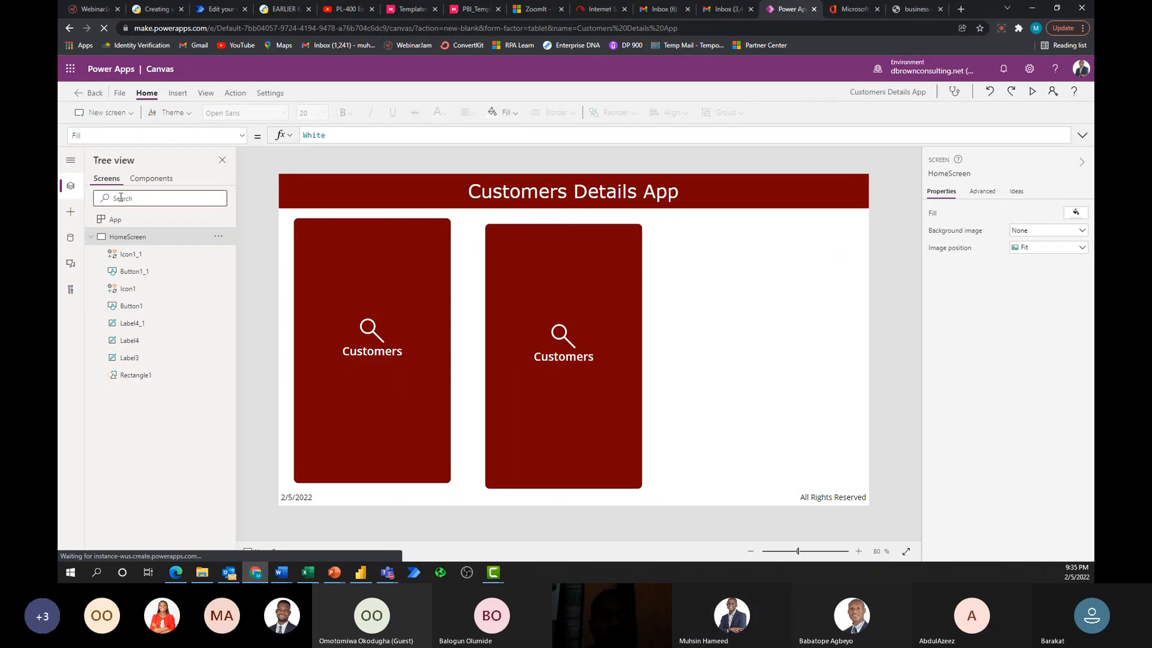
Align the duplicated button with the top edge of the original, at X 478, Y 104.
{"action": "left_click", "coordinate": [136, 306]}
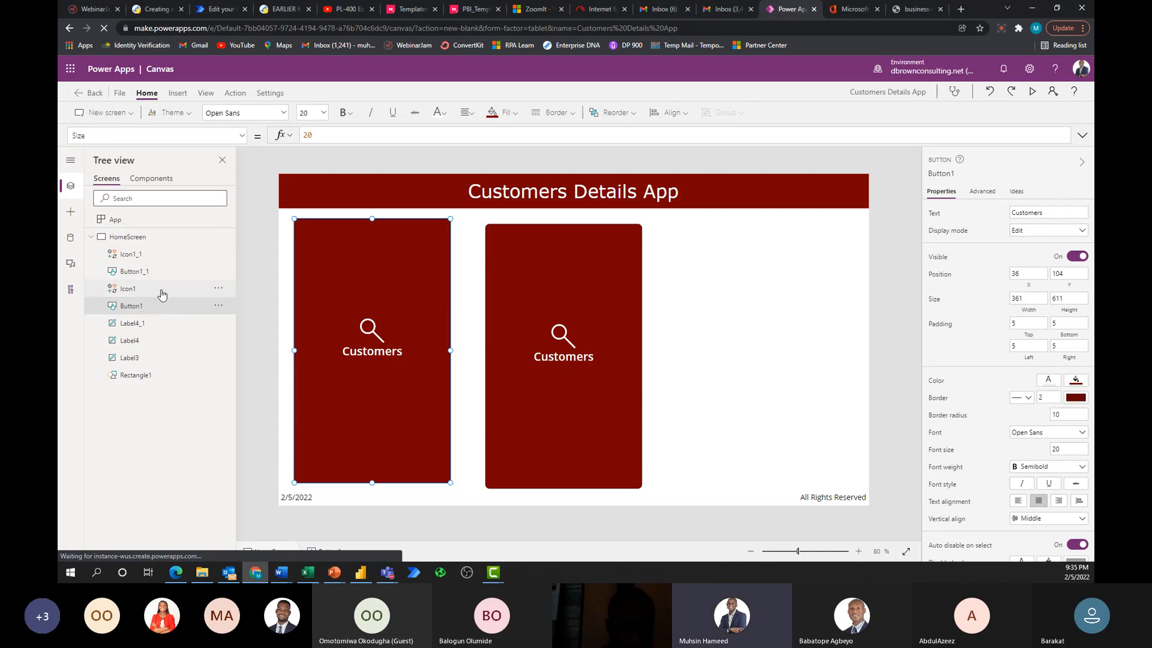
{"action": "left_click", "coordinate": [161, 294], "text": "ctrl"}
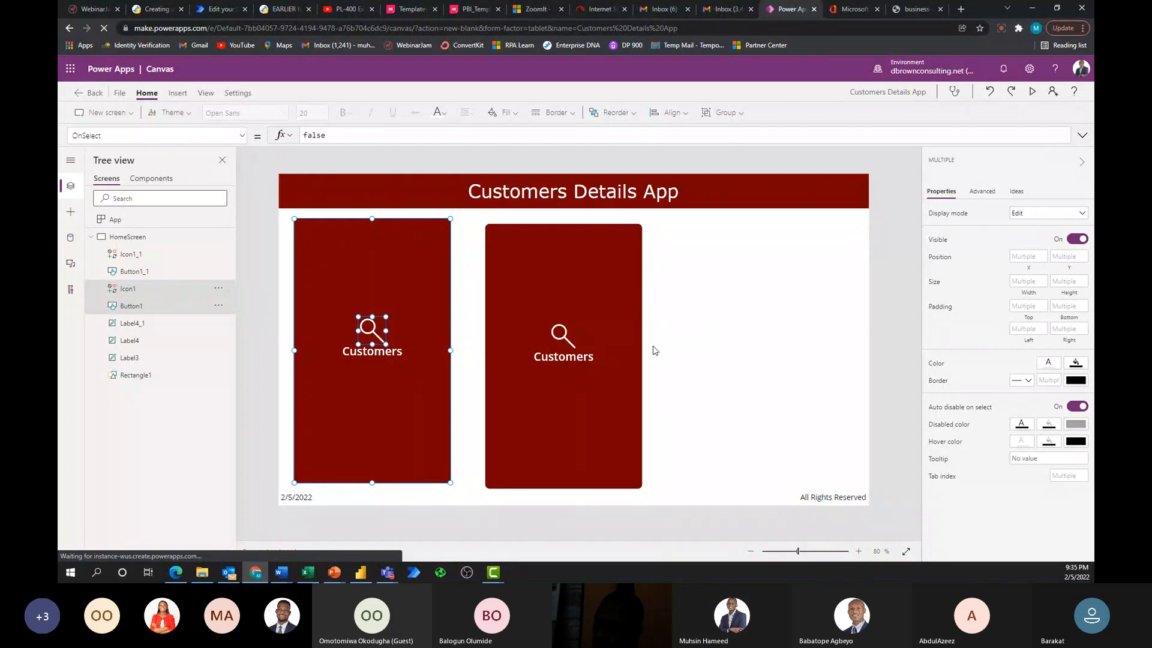
{"action": "left_click", "coordinate": [633, 364]}
{"action": "left_click_drag", "start_coordinate": [633, 362], "coordinate": [633, 362]}
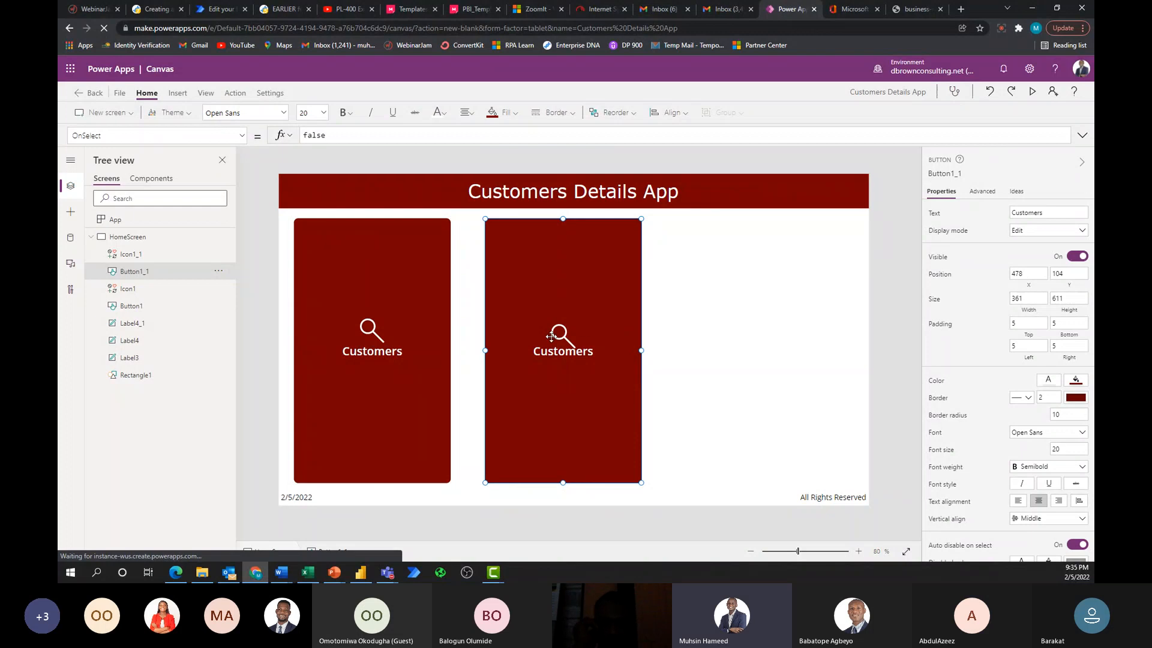
{"action": "left_click", "coordinate": [664, 332]}
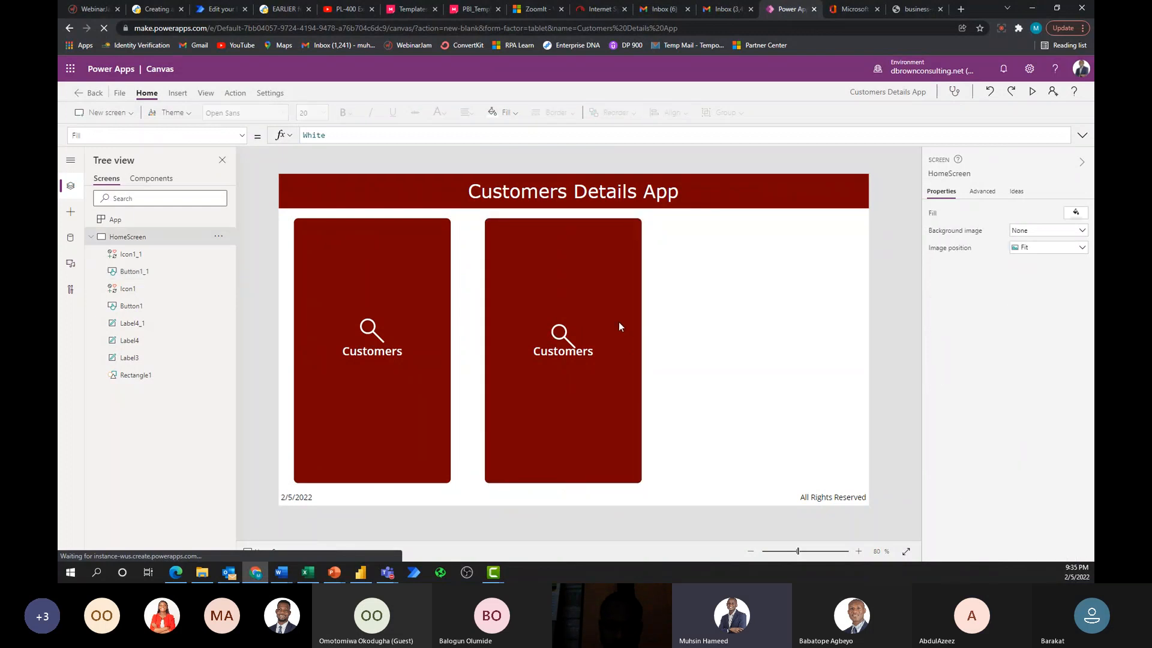
Paste another copy of the Customers button and search icon as a third tile near the screen's right edge, level with the others.
{"action": "left_click", "coordinate": [624, 326]}
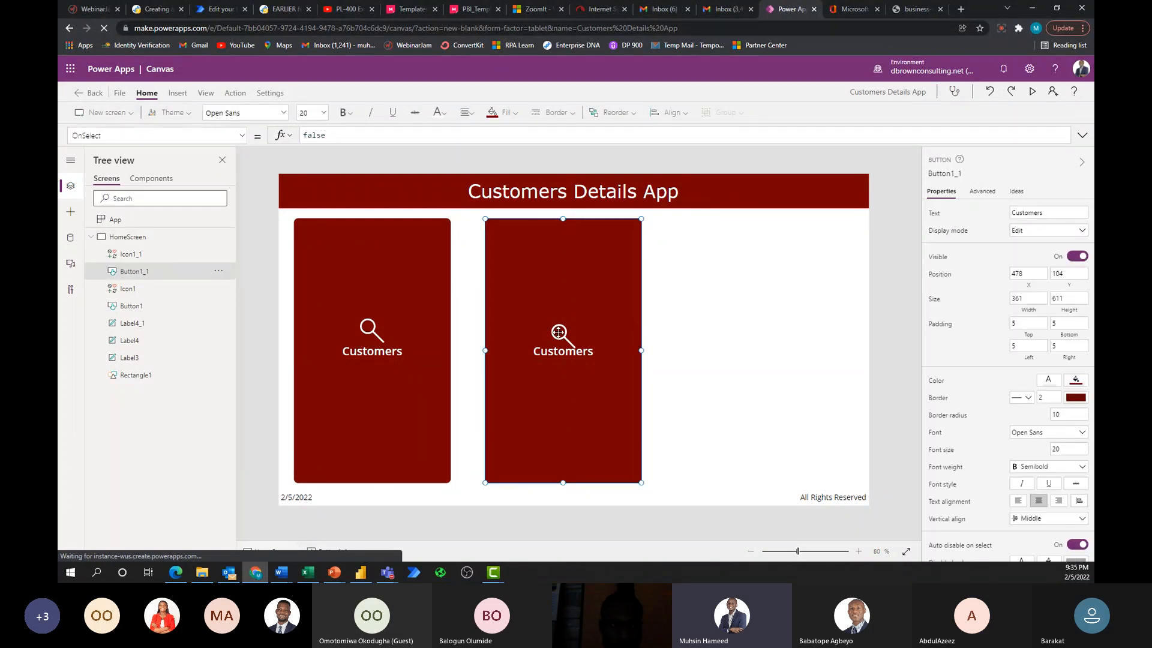
{"action": "left_click", "coordinate": [717, 342]}
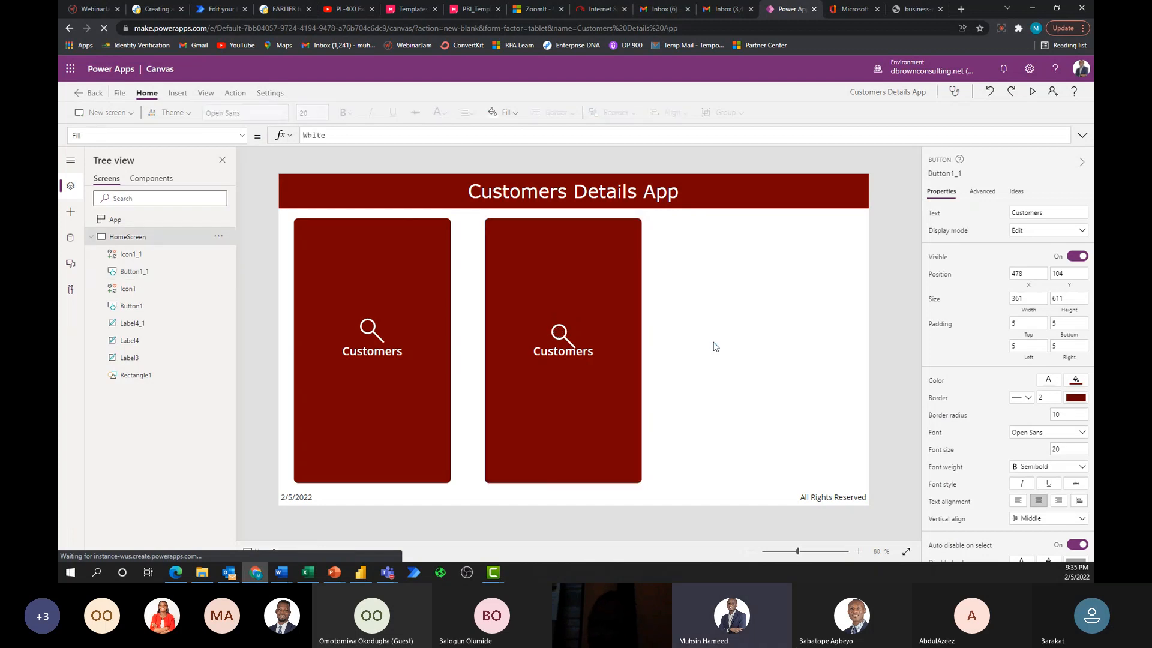
{"action": "left_click", "coordinate": [564, 334]}
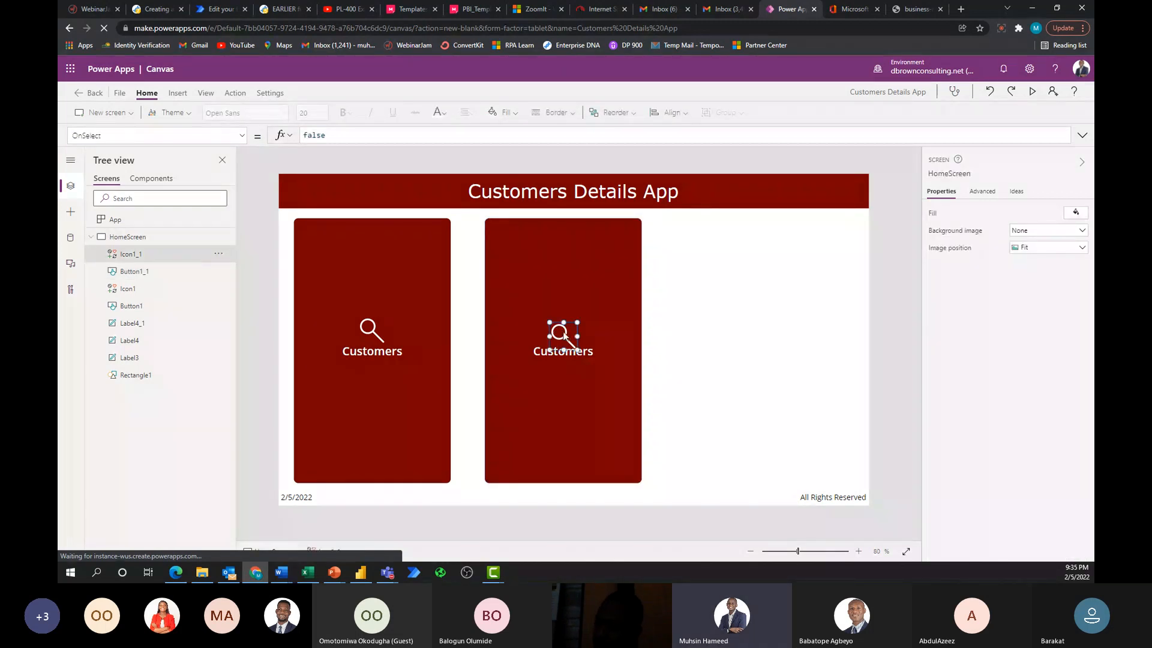
{"action": "left_click", "coordinate": [634, 369], "text": "ctrl"}
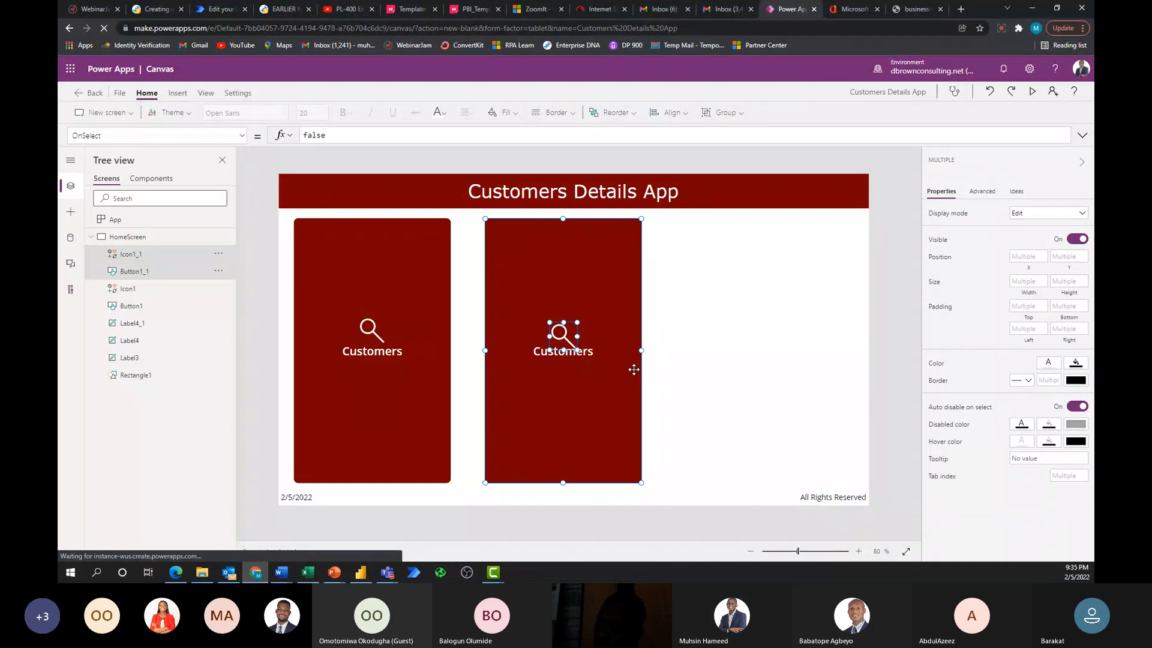
{"action": "key", "text": "ctrl+v"}
{"action": "left_click_drag", "start_coordinate": [633, 369], "coordinate": [834, 361]}
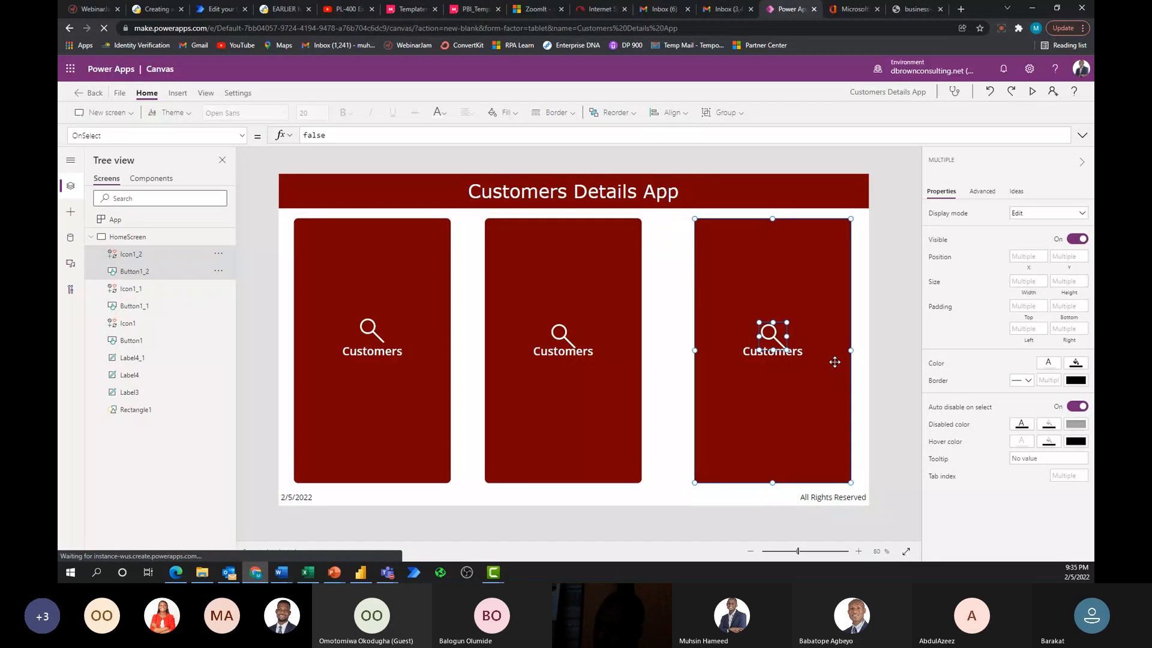
Center the middle button between the outer two at X 499, Y 104, and move its search icon to X 648, Y 337.
{"action": "left_click", "coordinate": [609, 428]}
{"action": "left_click_drag", "start_coordinate": [609, 429], "coordinate": [617, 429]}
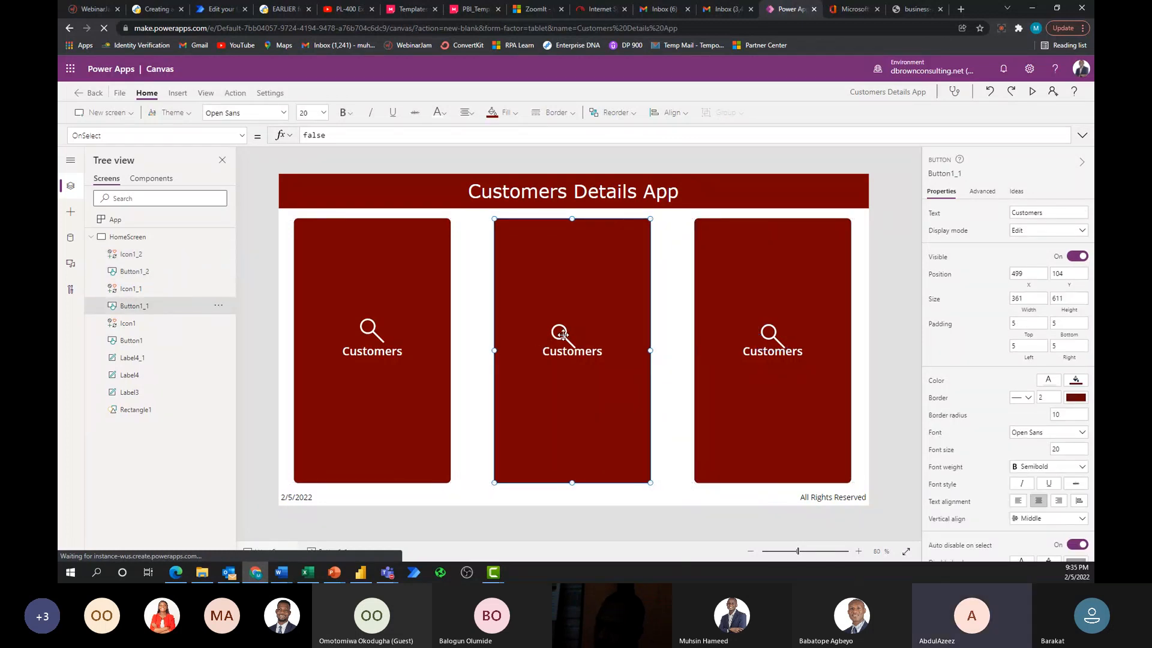
{"action": "left_click", "coordinate": [470, 388]}
{"action": "left_click", "coordinate": [563, 330]}
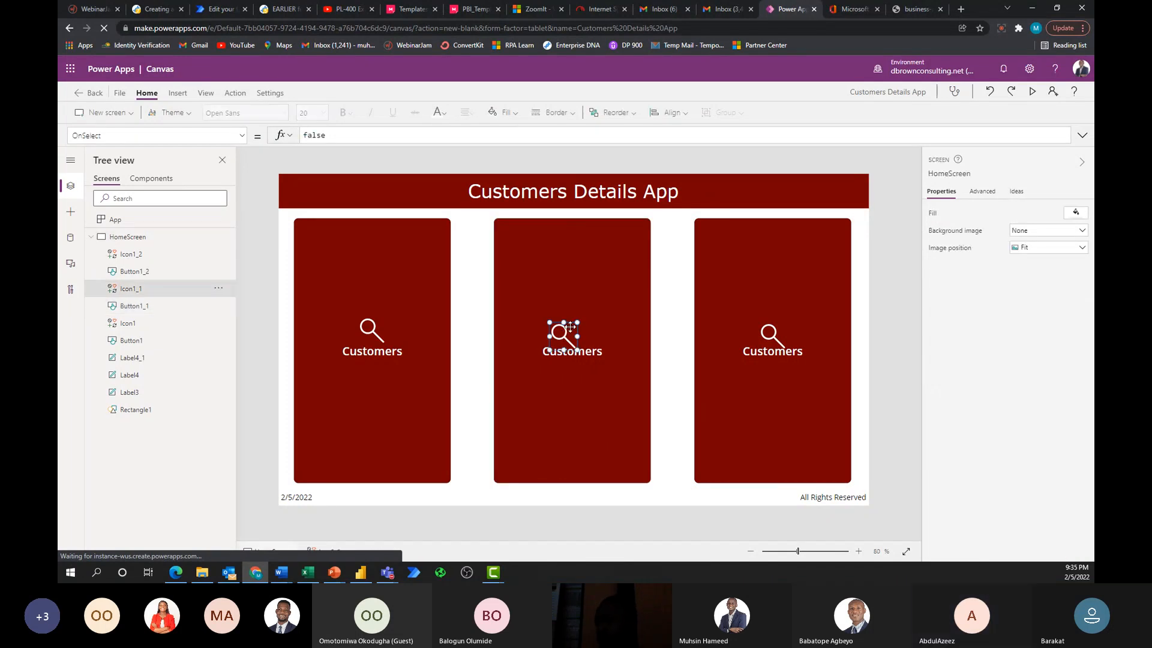
{"action": "left_click_drag", "start_coordinate": [569, 326], "coordinate": [580, 323]}
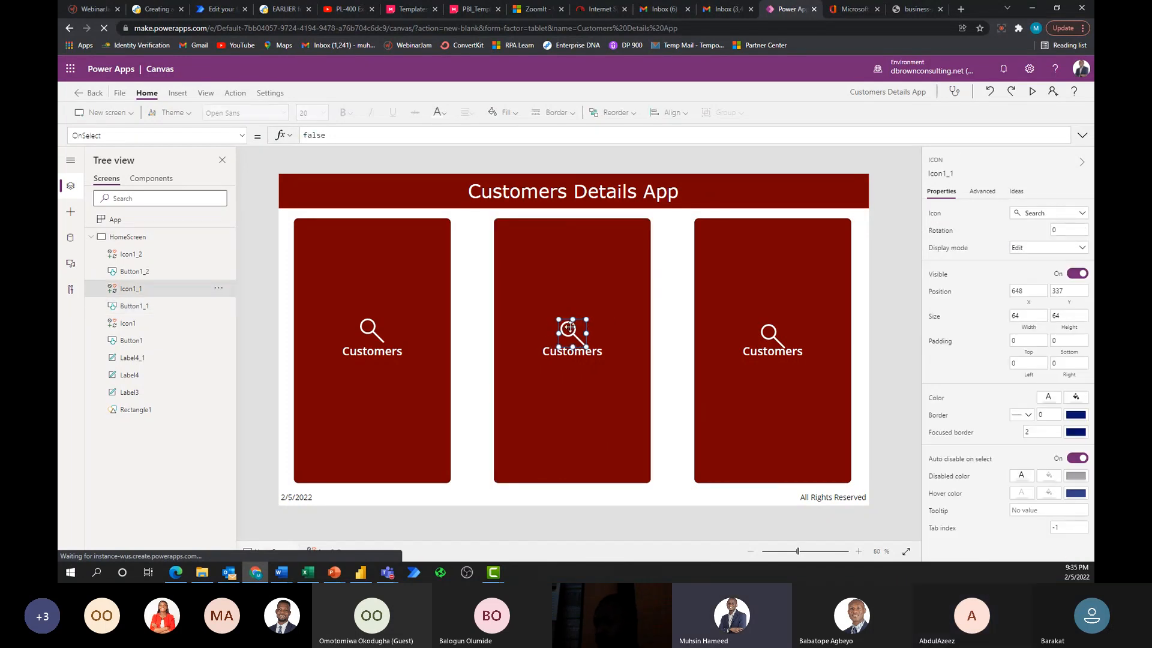
Move the third button's search icon to X 1105, Y 337, just above its text.
{"action": "left_click", "coordinate": [768, 332]}
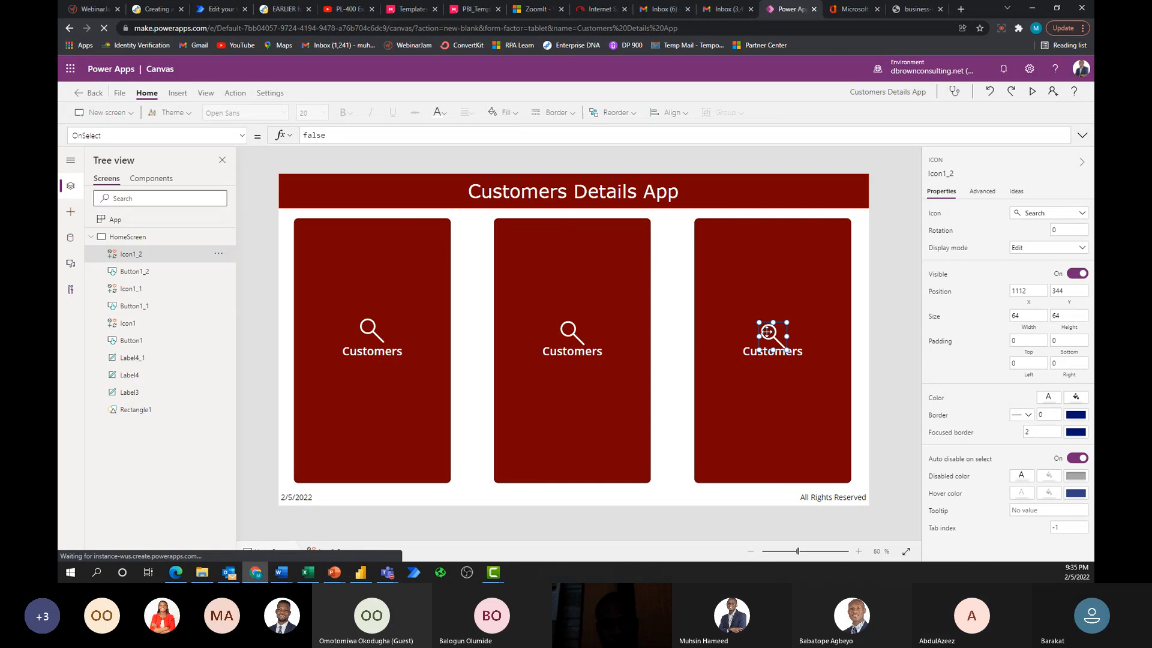
{"action": "left_click_drag", "start_coordinate": [768, 331], "coordinate": [764, 327]}
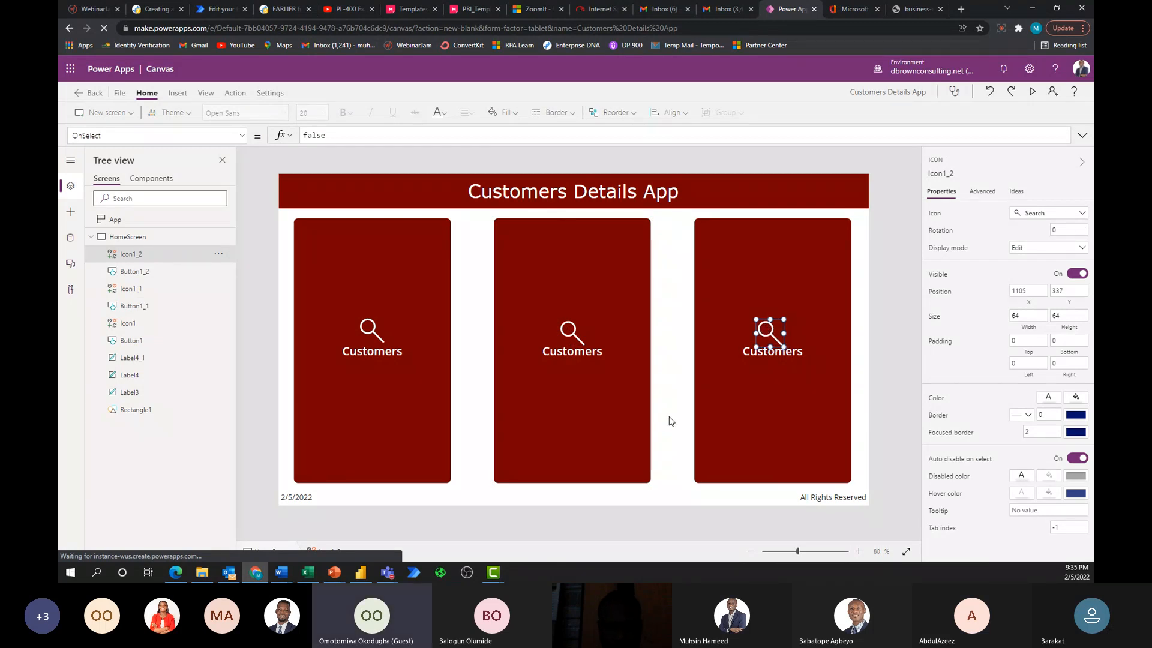
{"action": "left_click", "coordinate": [671, 421]}
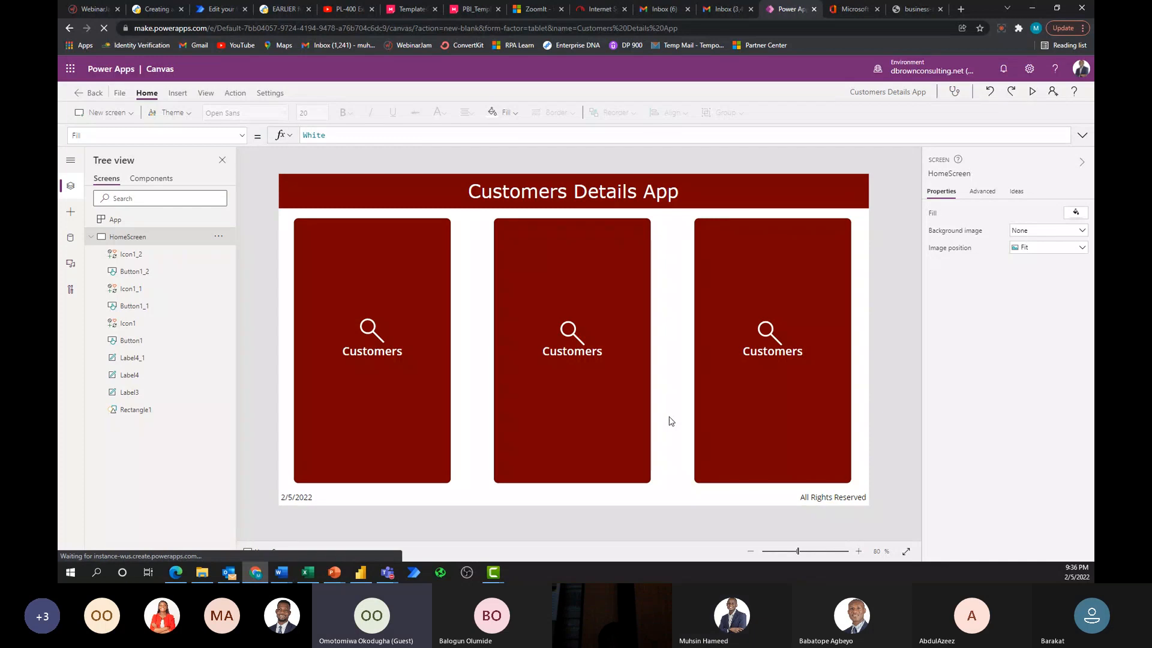
Change the middle button's text to New Customer.
{"action": "left_click", "coordinate": [568, 329]}
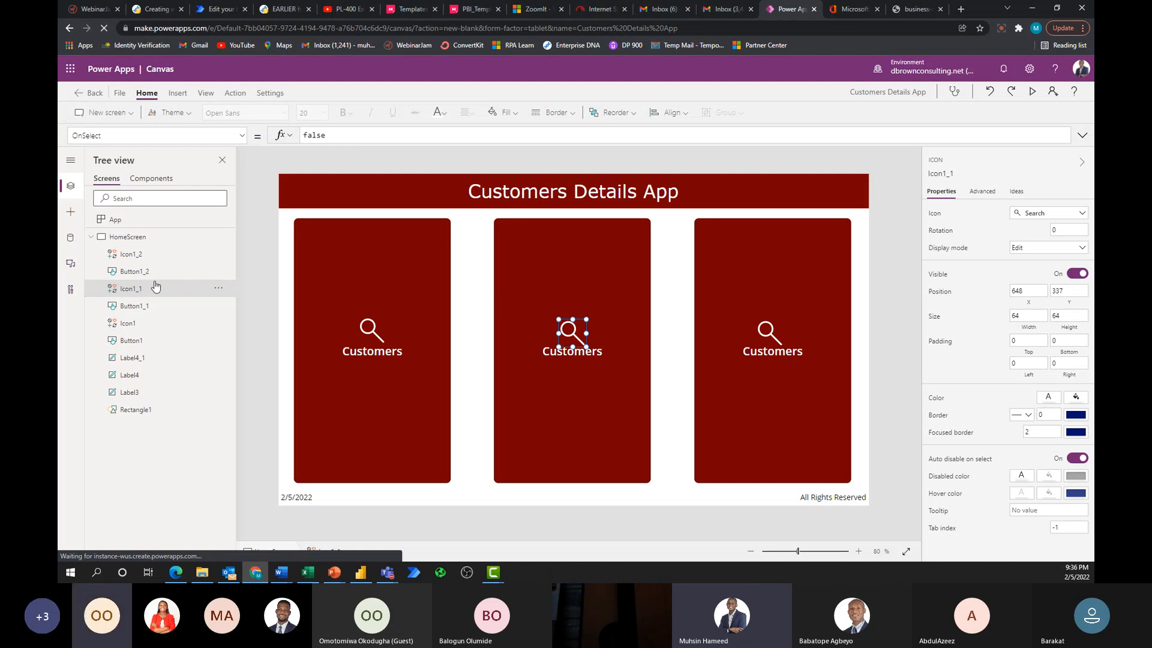
{"action": "left_click", "coordinate": [140, 328]}
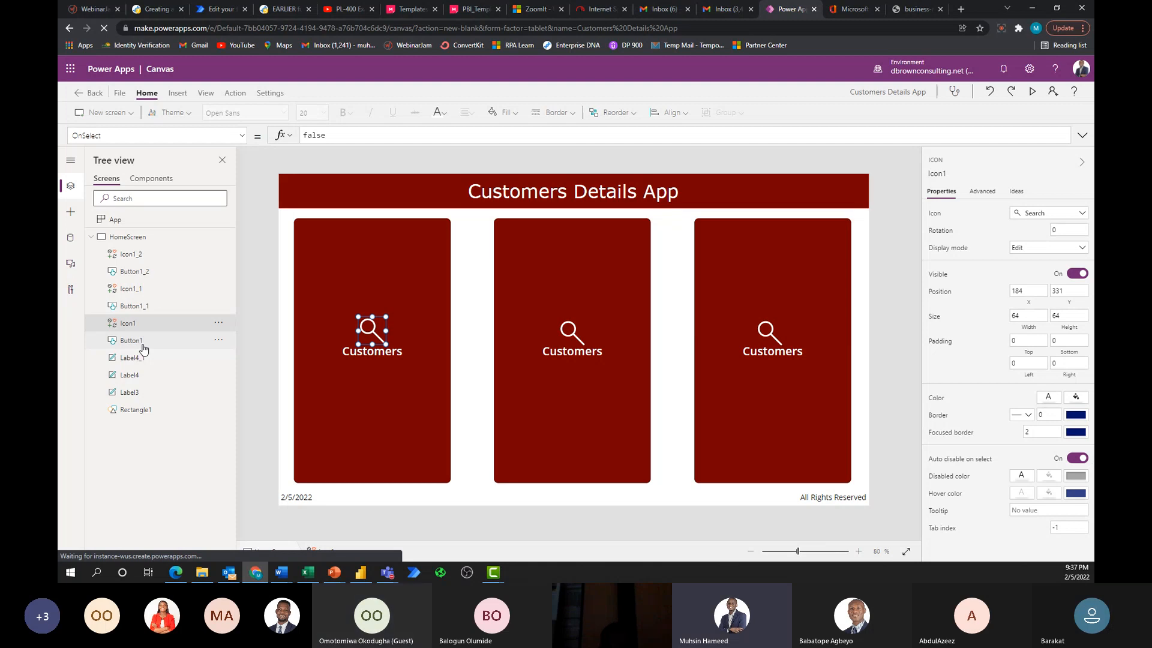
{"action": "left_click", "coordinate": [566, 444]}
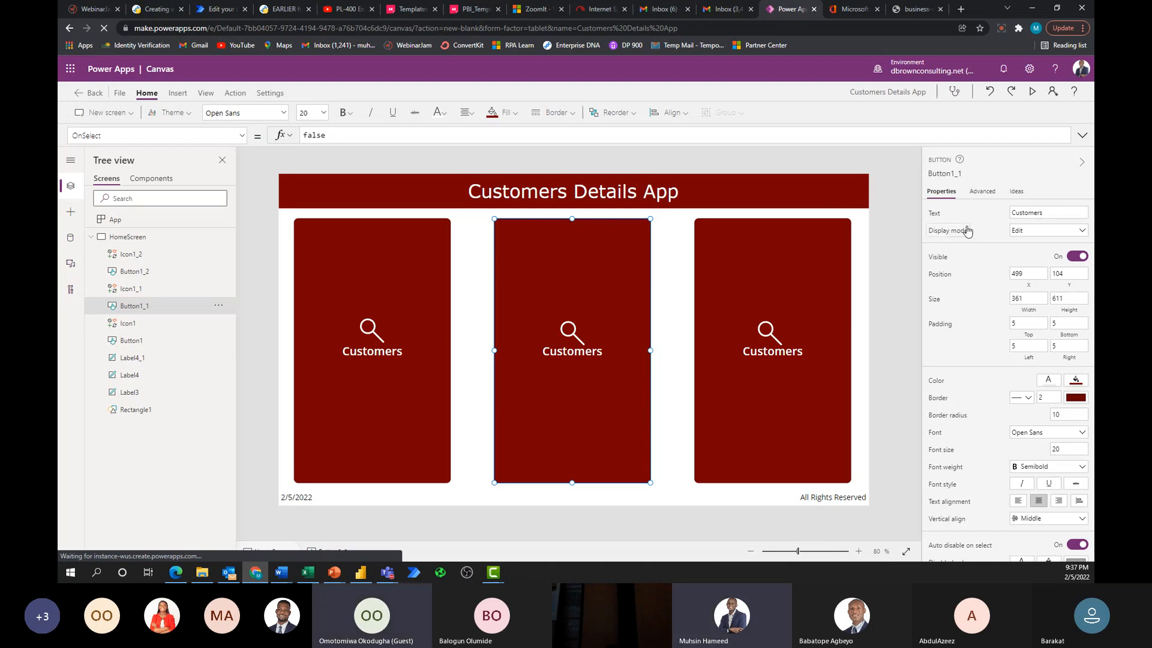
{"action": "left_click", "coordinate": [1013, 213]}
{"action": "type", "text": "New"}
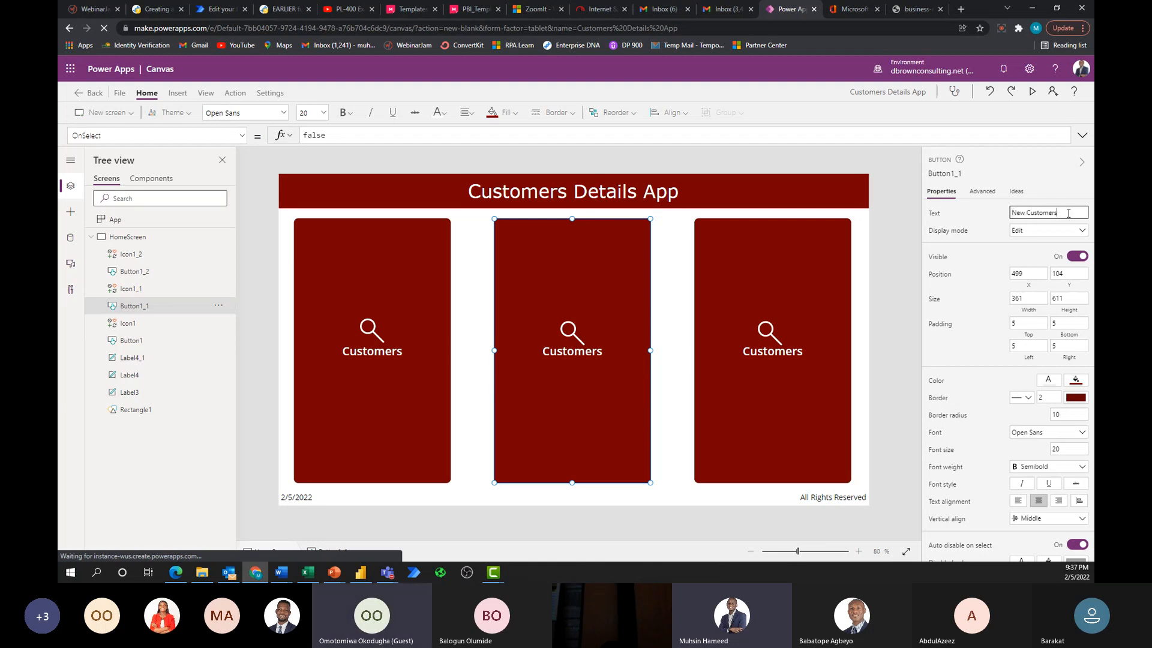
{"action": "left_click", "coordinate": [987, 216]}
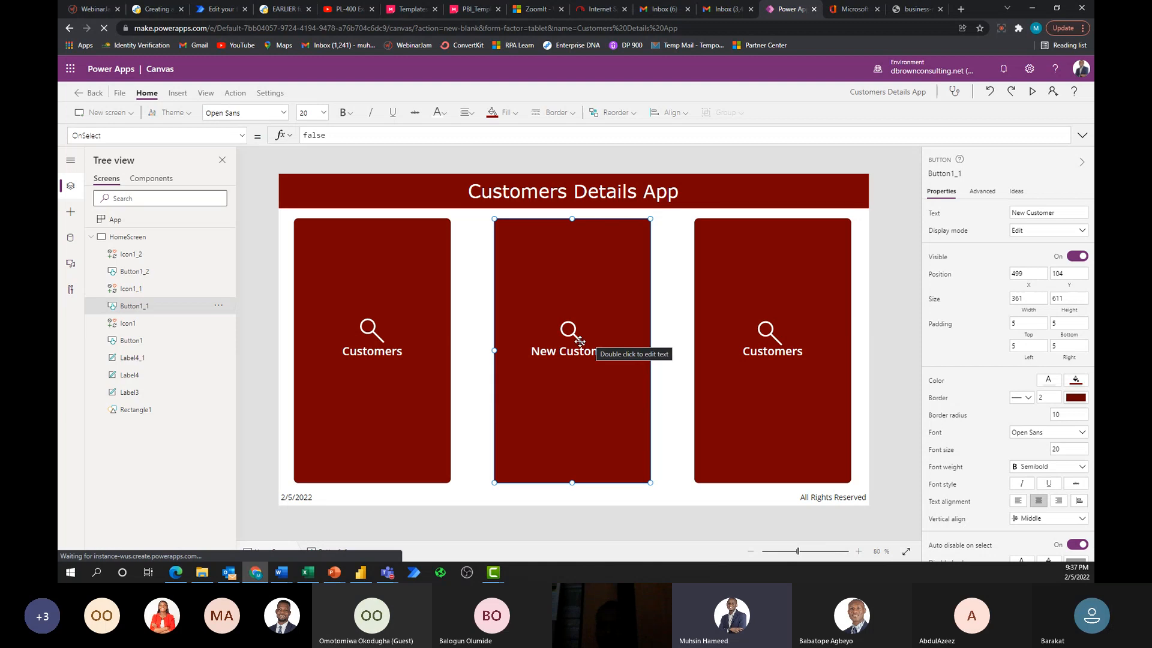
Rename the first Customers button, Button1, as Btn_Customers in the screen's control list.
{"action": "left_click", "coordinate": [420, 370]}
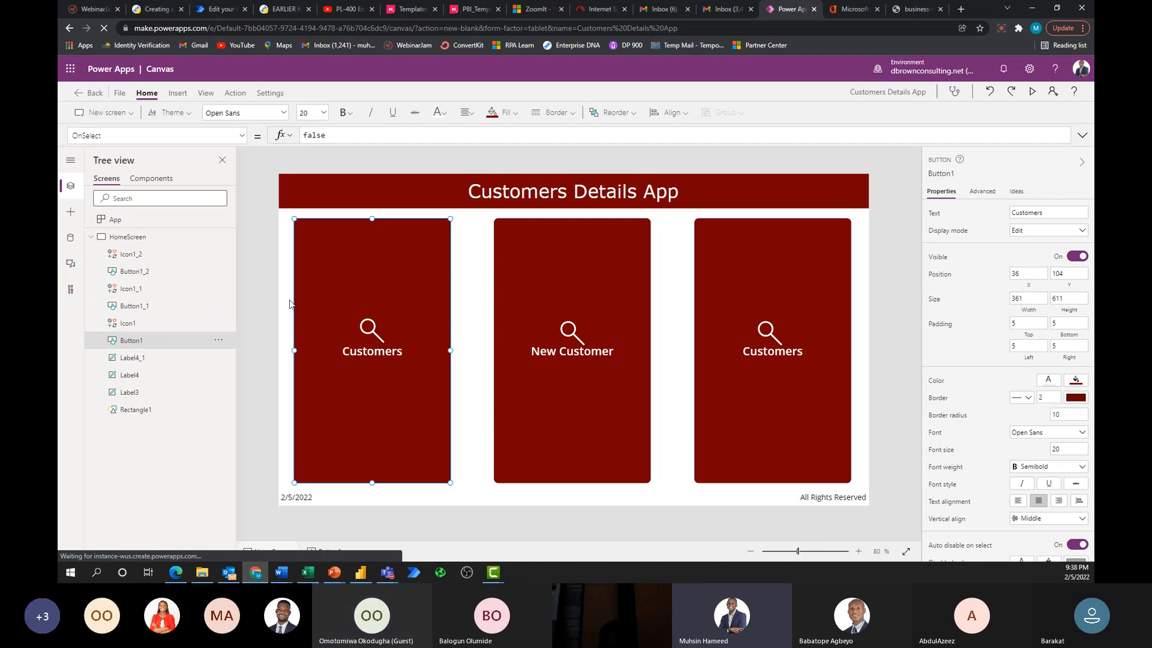
{"action": "left_click", "coordinate": [91, 239]}
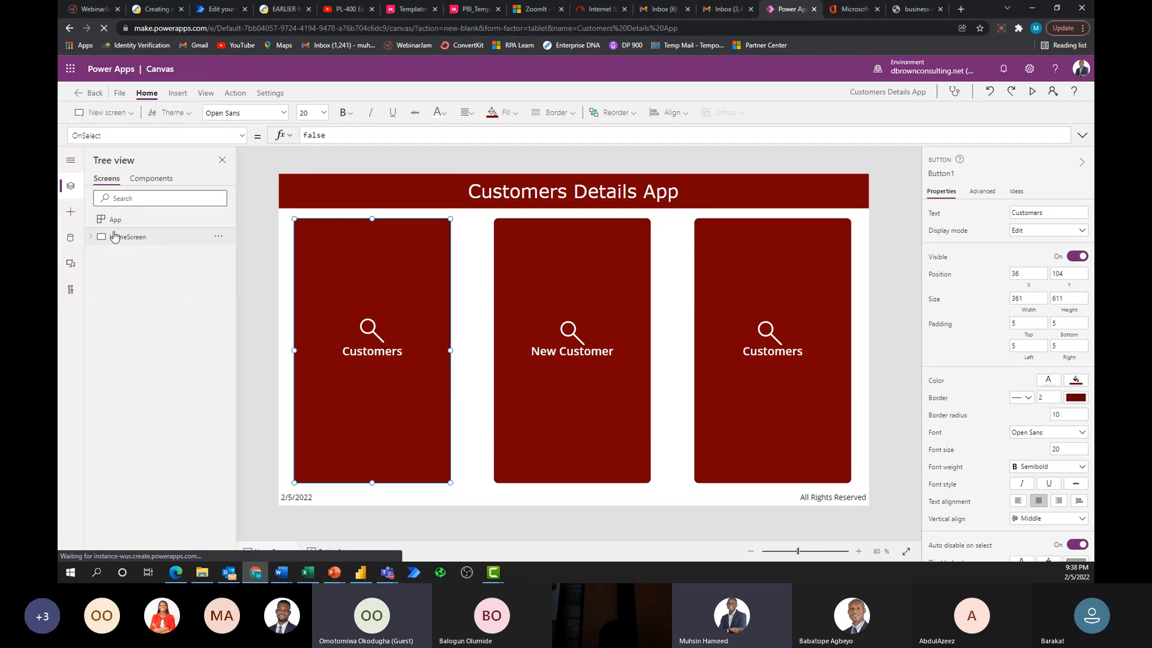
{"action": "left_click", "coordinate": [91, 238]}
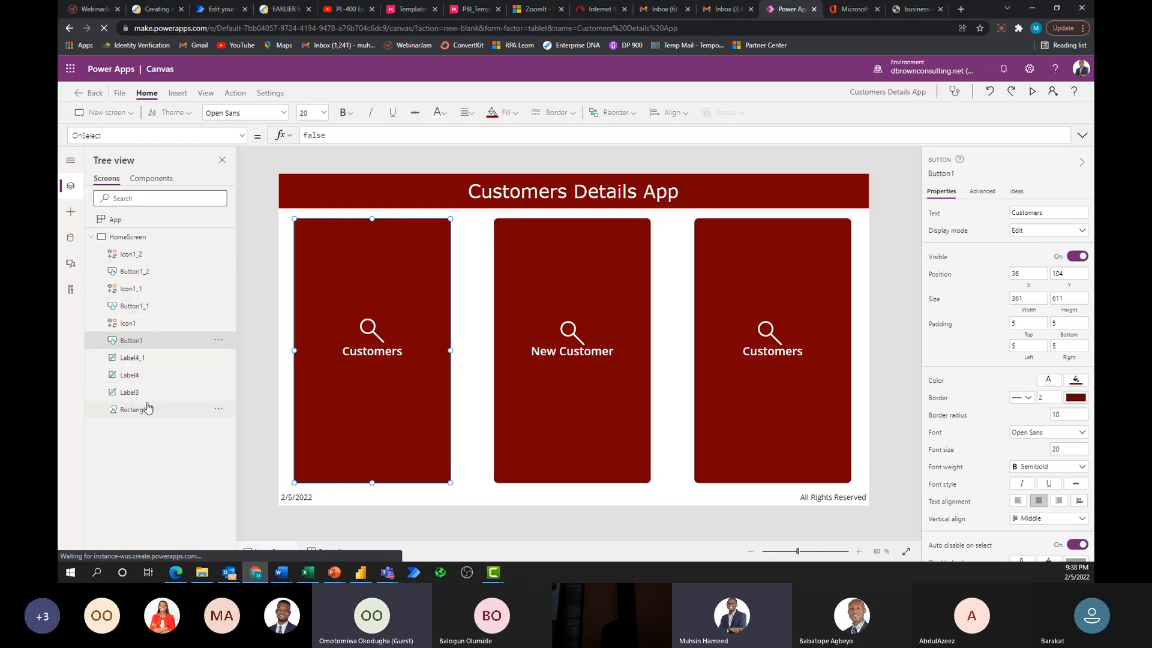
{"action": "double_click", "coordinate": [133, 340]}
{"action": "type", "text": "Btn_Customerds"}
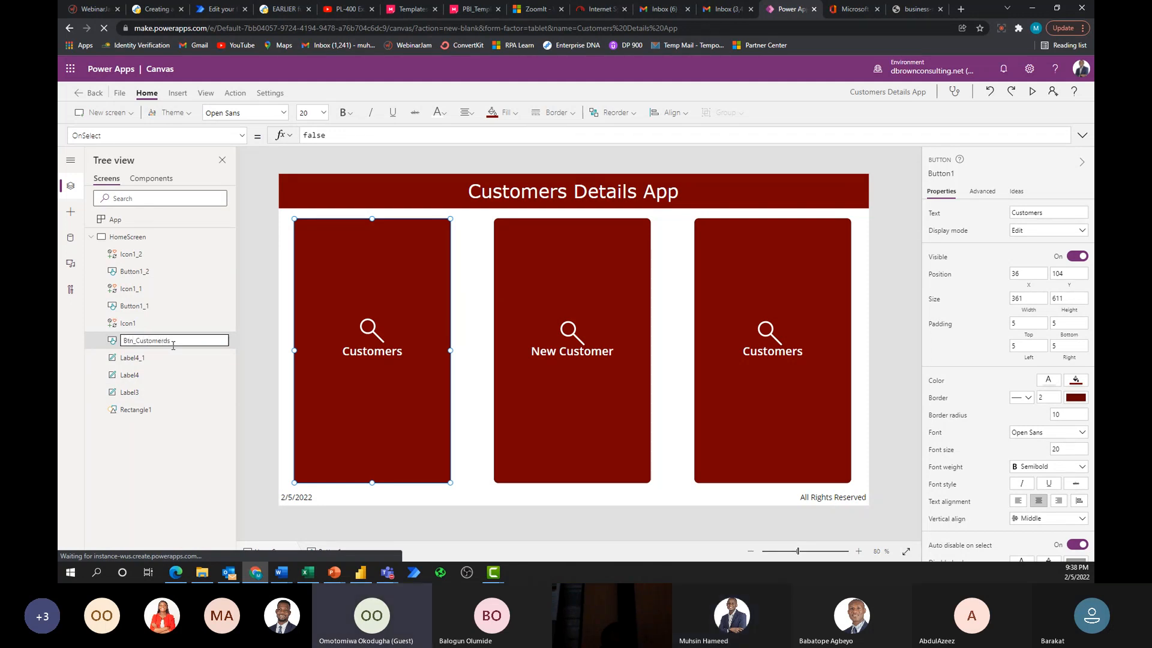
{"action": "key", "text": "Escape"}
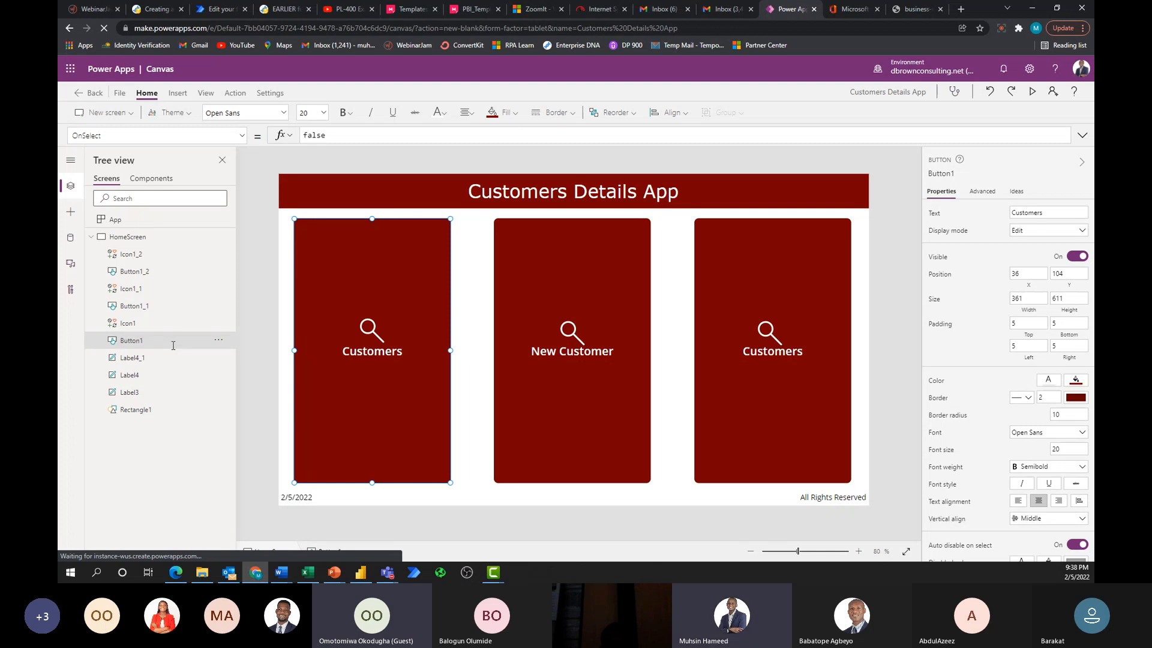
Rename the first Customers button's search icon, Icon1, as Icon_Cuastomers in the screen's control list.
{"action": "left_click", "coordinate": [141, 328]}
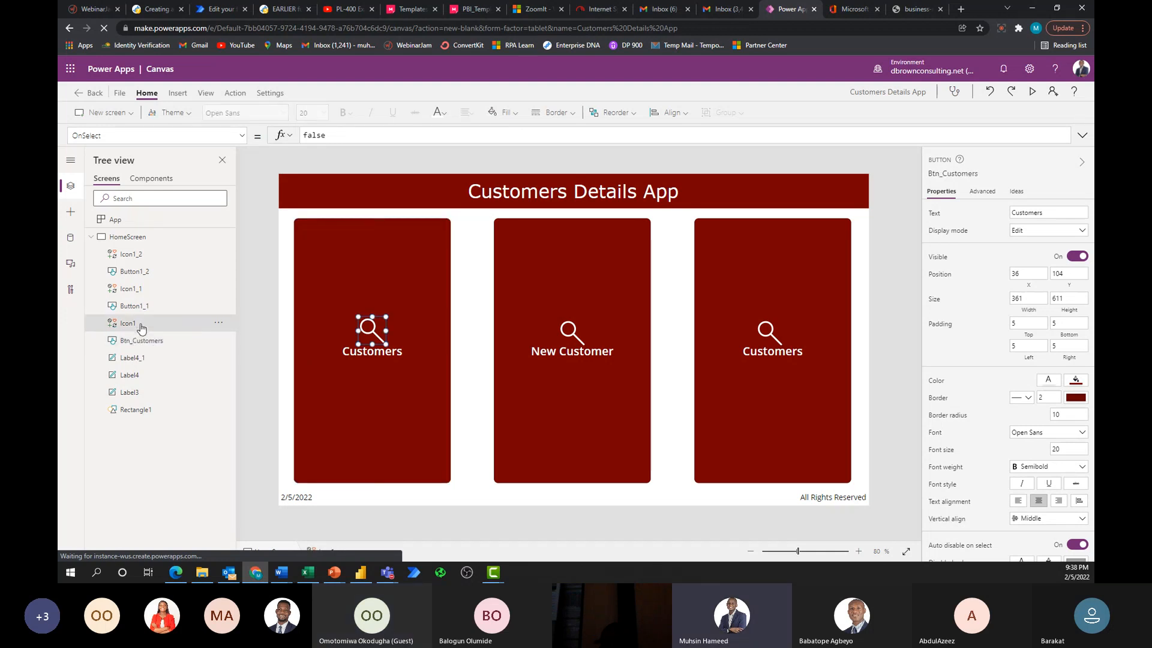
{"action": "double_click", "coordinate": [142, 328]}
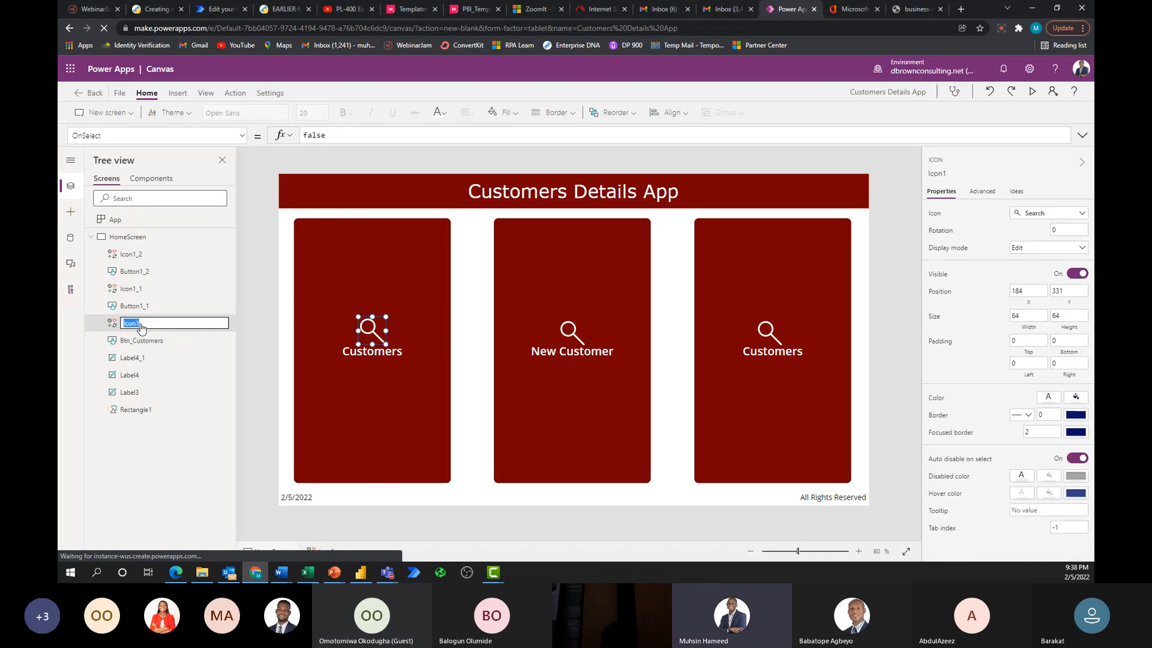
{"action": "type", "text": "Icon_"}
{"action": "key", "text": "ctrl+a"}
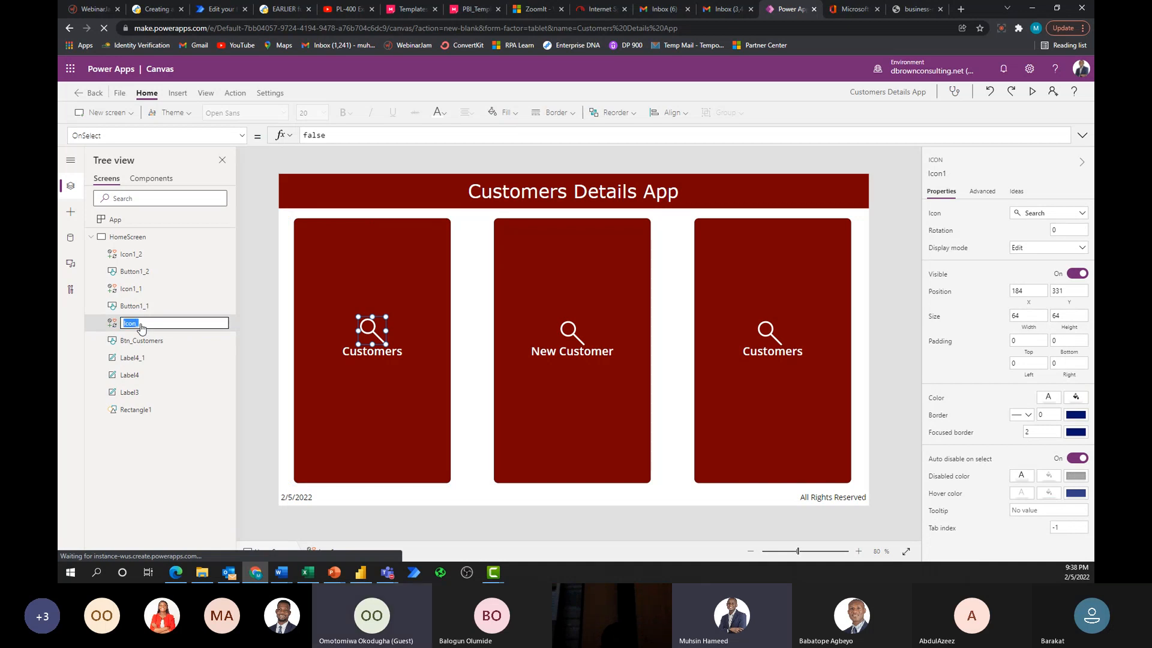
{"action": "type", "text": "Icon_Guest"}
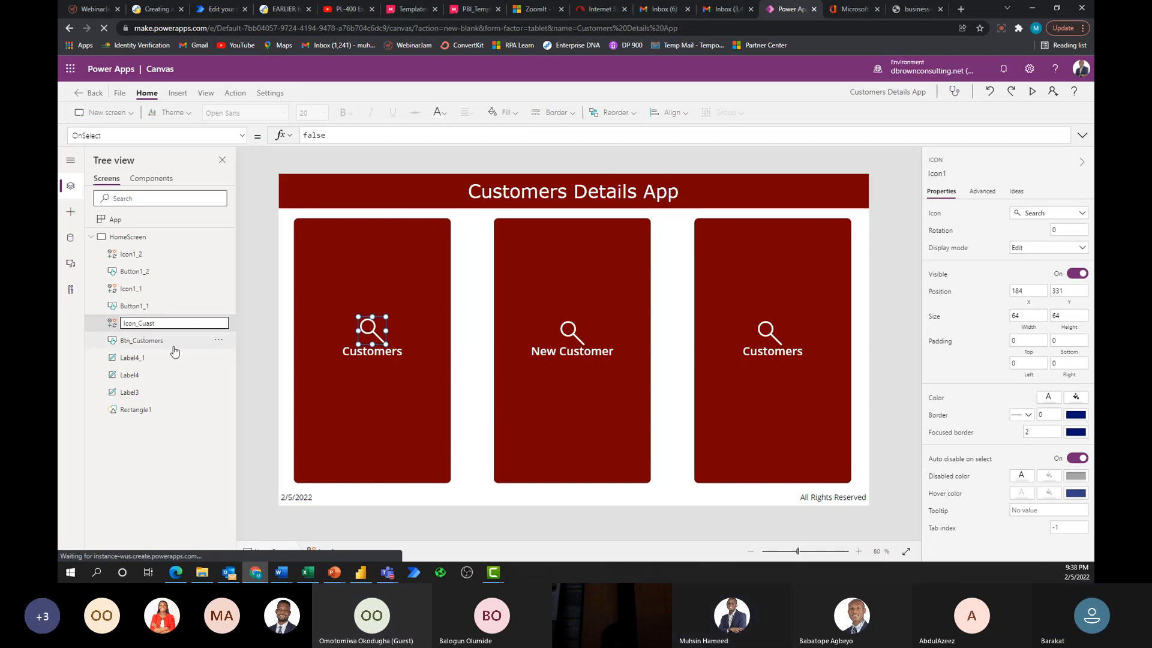
{"action": "type", "text": "omers"}
{"action": "key", "text": "Return"}
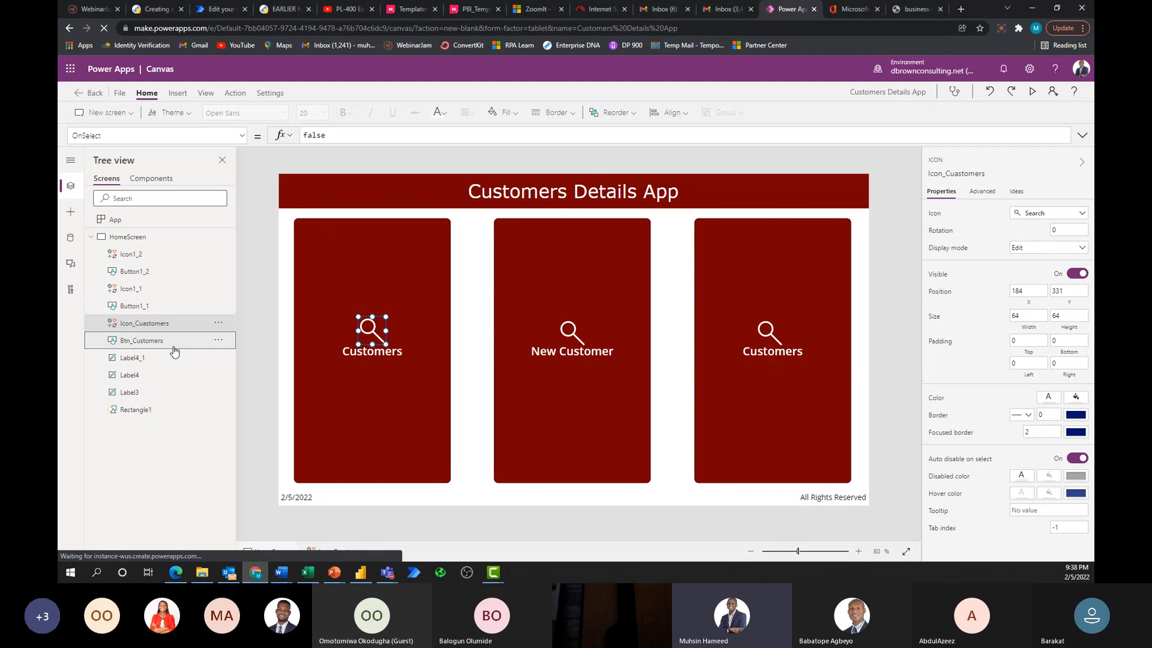
Collapse the HomeScreen control list and add a new blank screen to the app.
{"action": "left_click", "coordinate": [92, 238]}
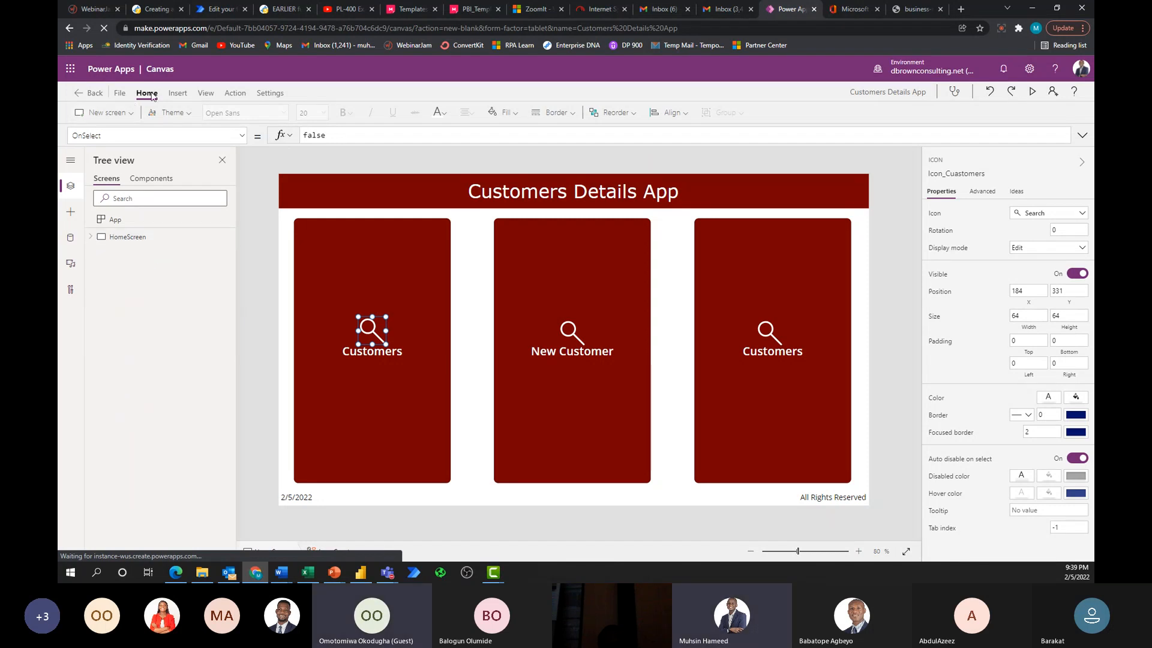
{"action": "left_click", "coordinate": [120, 113]}
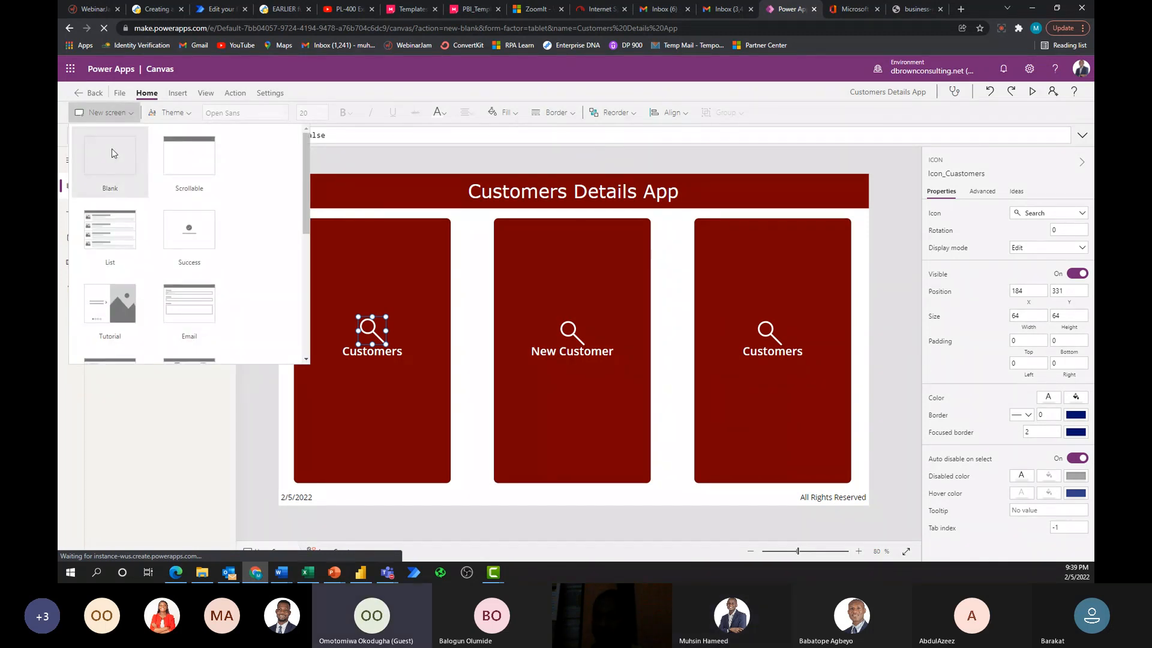
{"action": "left_click", "coordinate": [112, 149]}
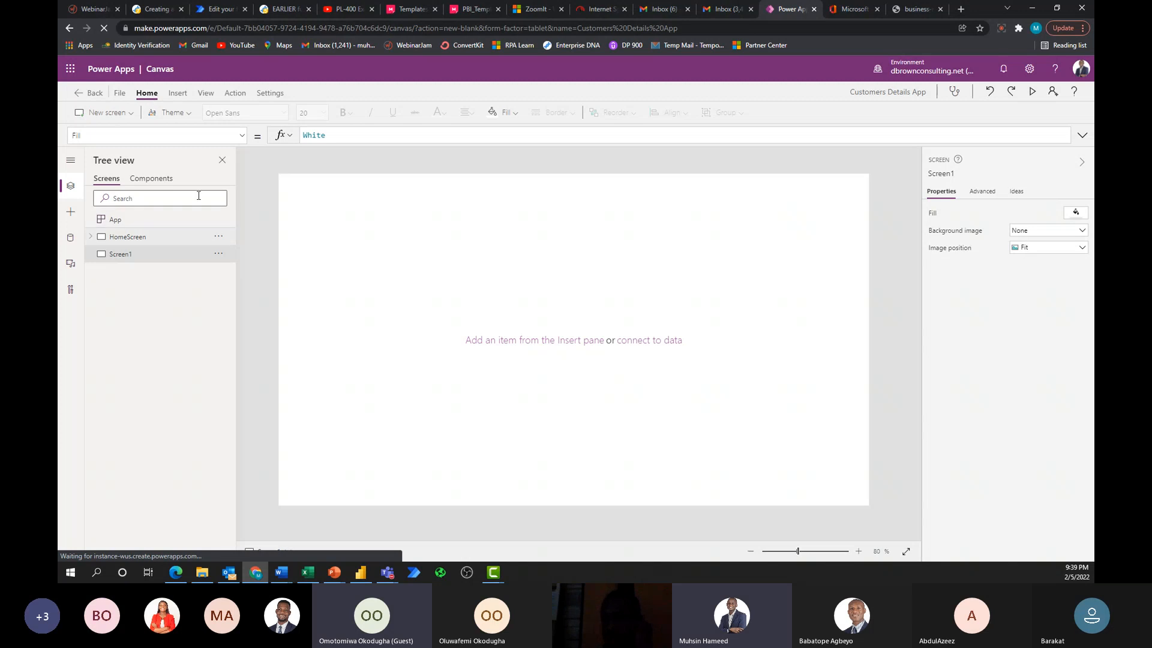
Add another blank screen, Screen2, and delete it.
{"action": "left_click", "coordinate": [129, 114]}
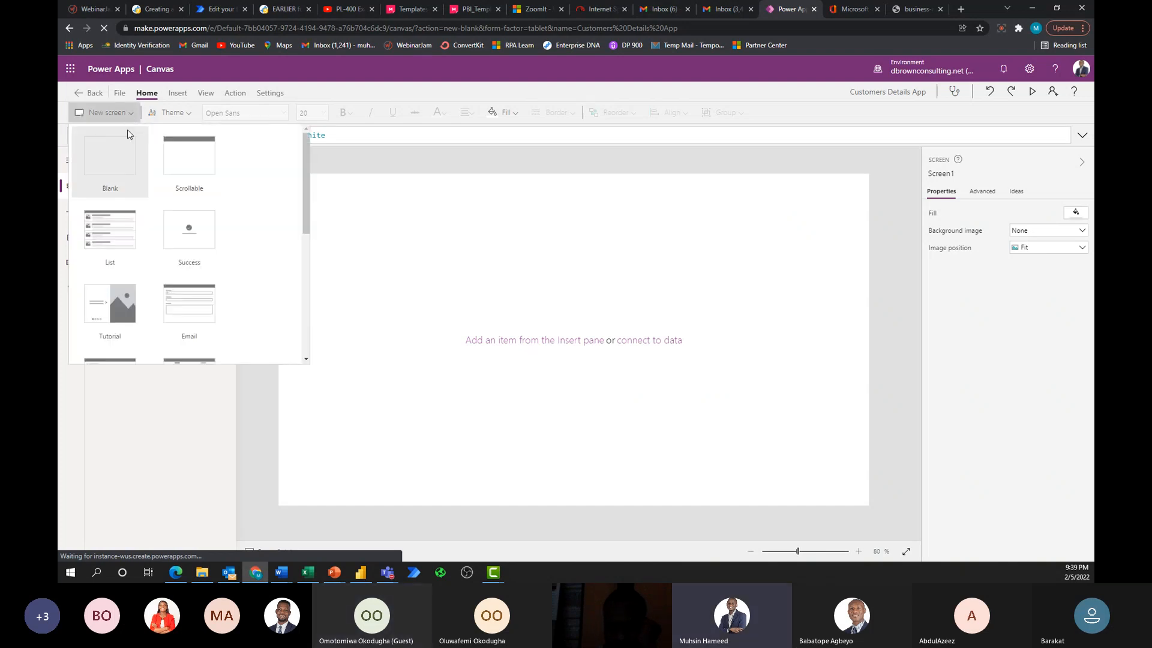
{"action": "left_click", "coordinate": [123, 161]}
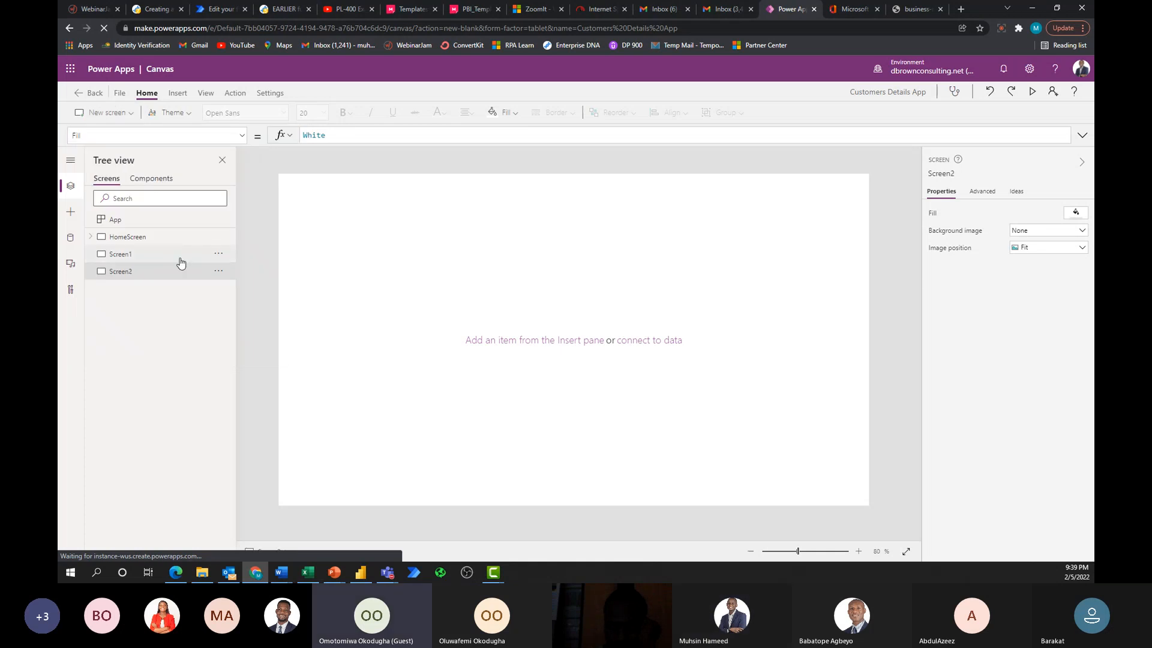
{"action": "left_click", "coordinate": [221, 274]}
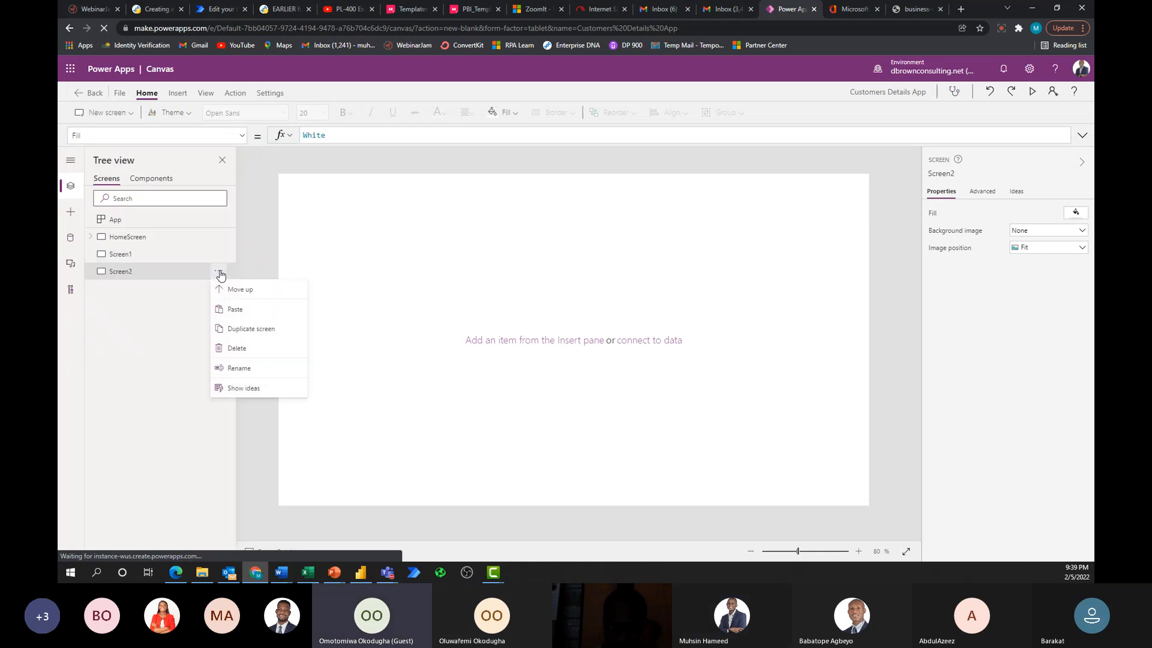
{"action": "left_click", "coordinate": [256, 346]}
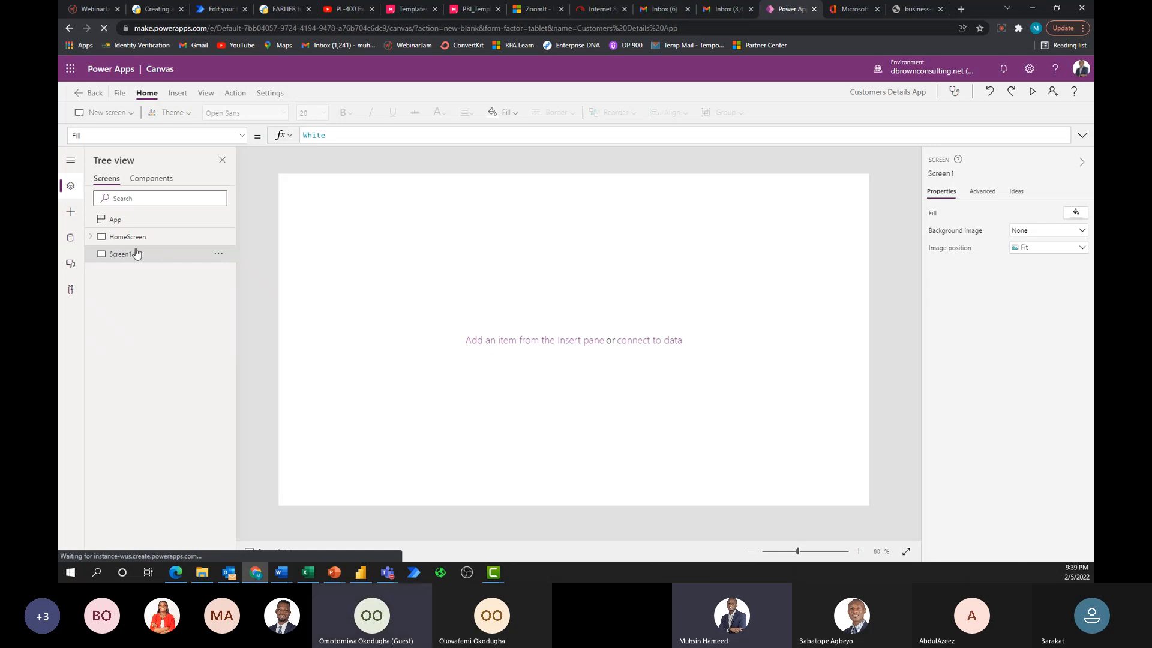
Copy the header's title label and red rectangle, Label3 and Rectangle1, from HomeScreen onto Screen1.
{"action": "left_click", "coordinate": [91, 239]}
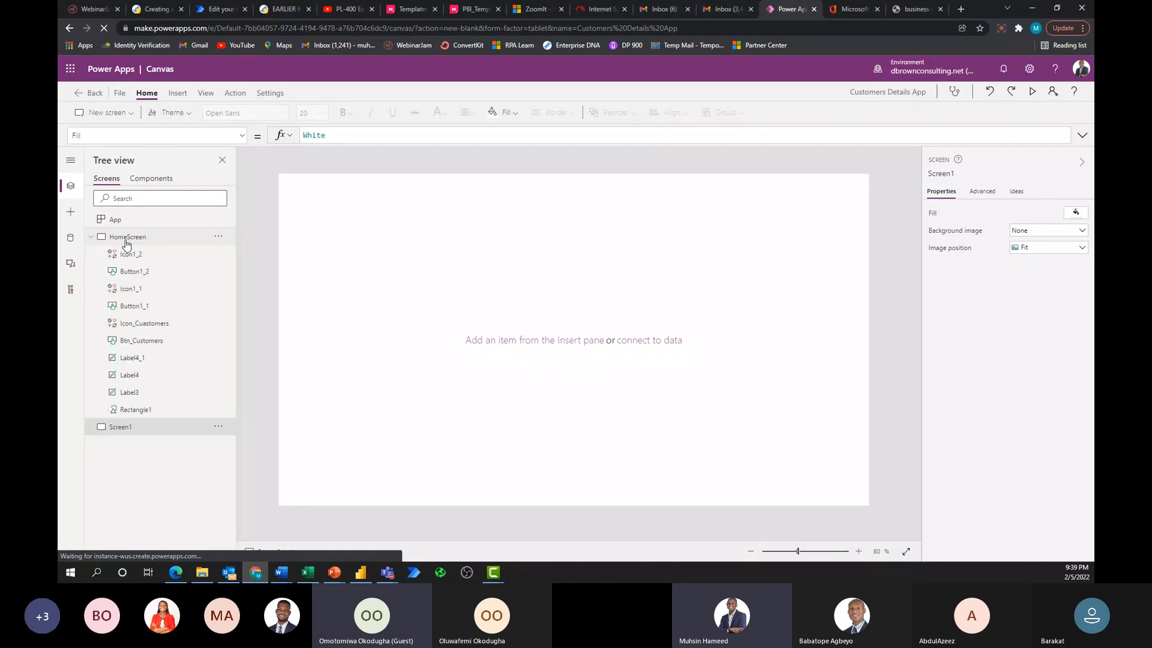
{"action": "left_click", "coordinate": [127, 240]}
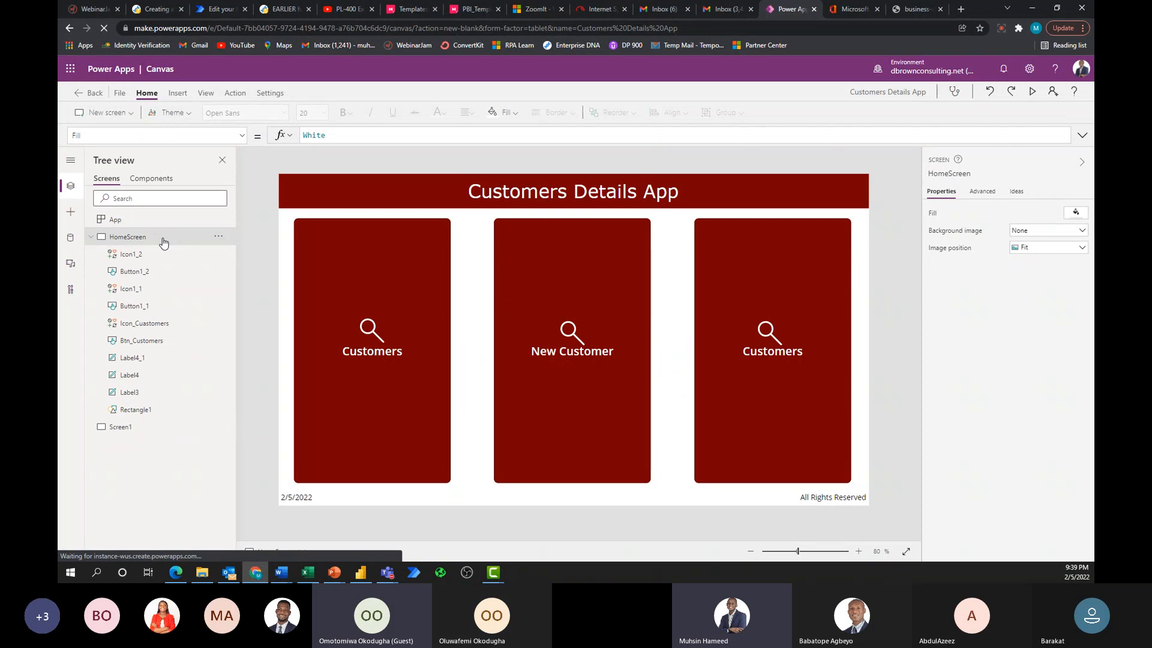
{"action": "left_click", "coordinate": [357, 203]}
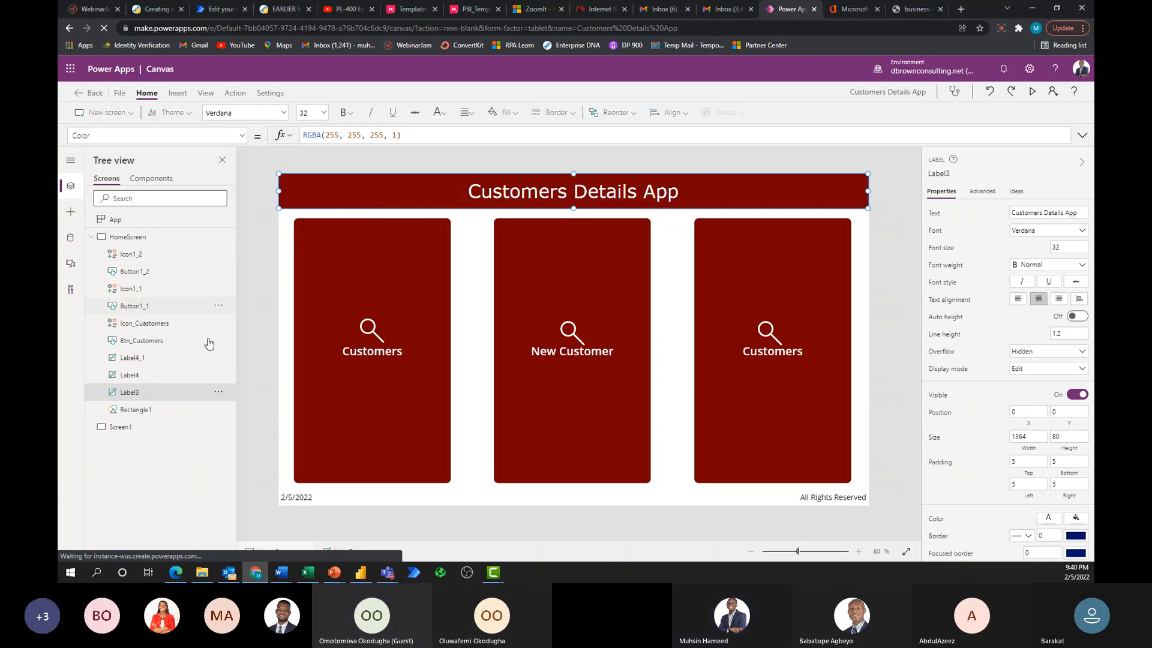
{"action": "left_click", "coordinate": [138, 410], "text": "ctrl"}
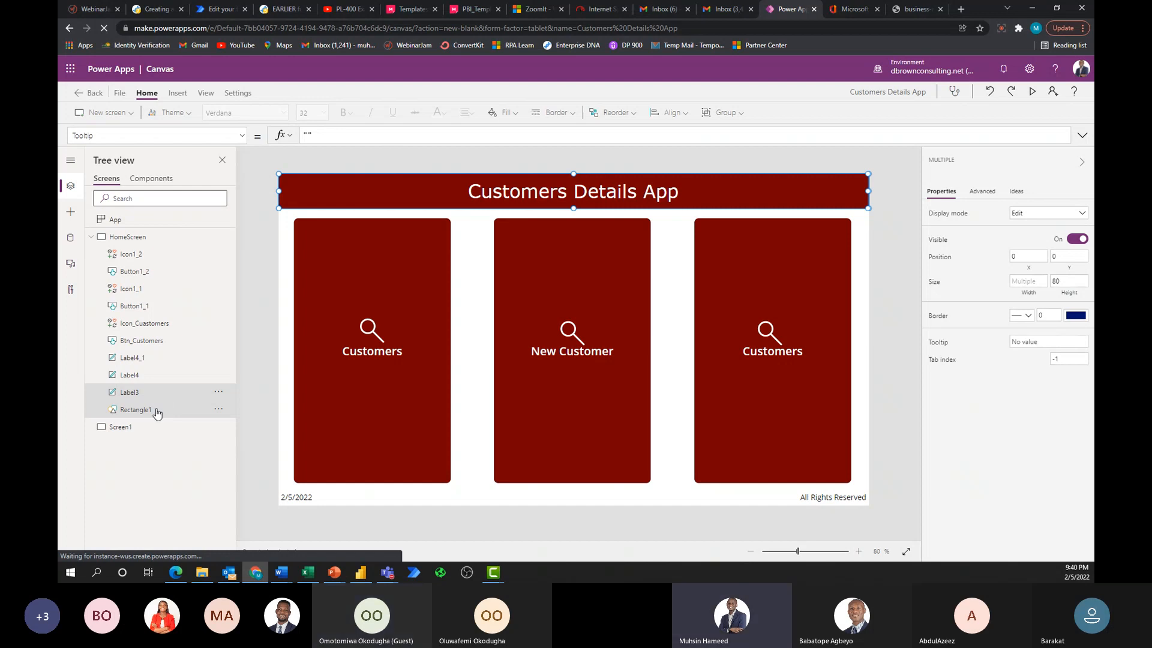
{"action": "left_click", "coordinate": [90, 237]}
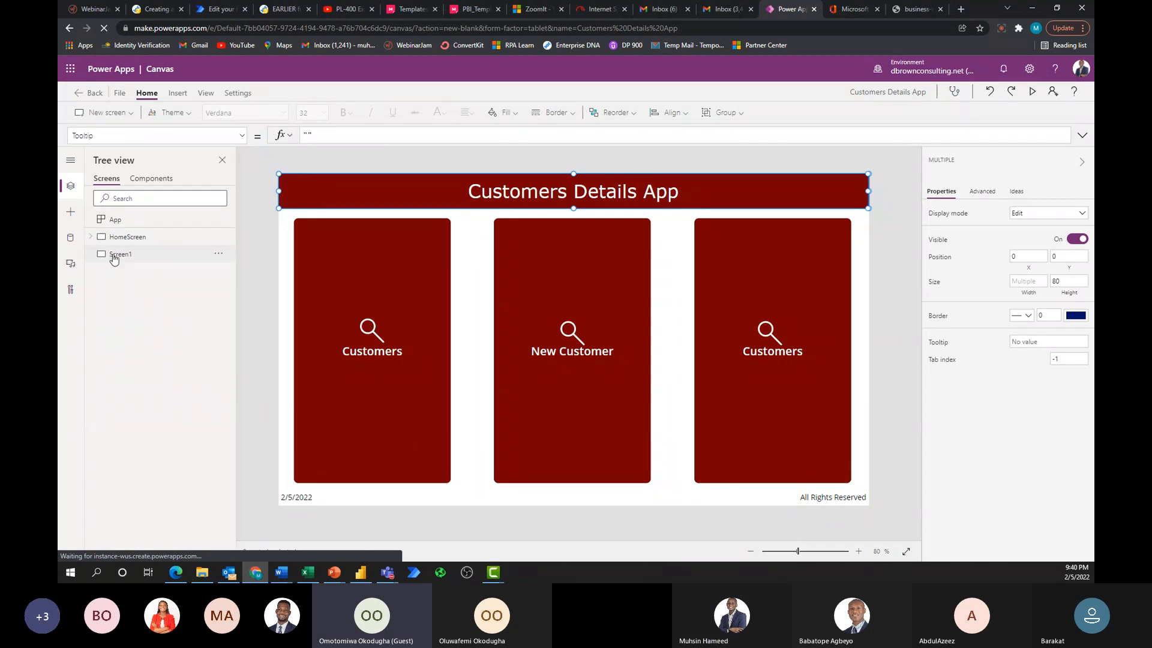
{"action": "left_click", "coordinate": [113, 256]}
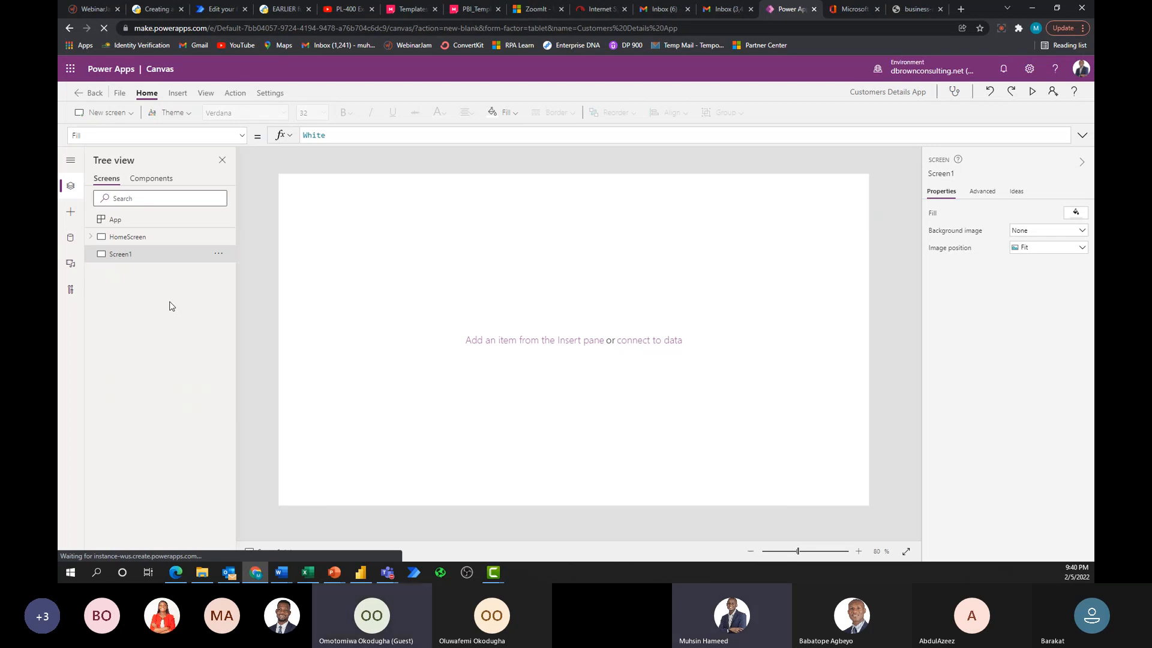
{"action": "key", "text": "ctrl+v"}
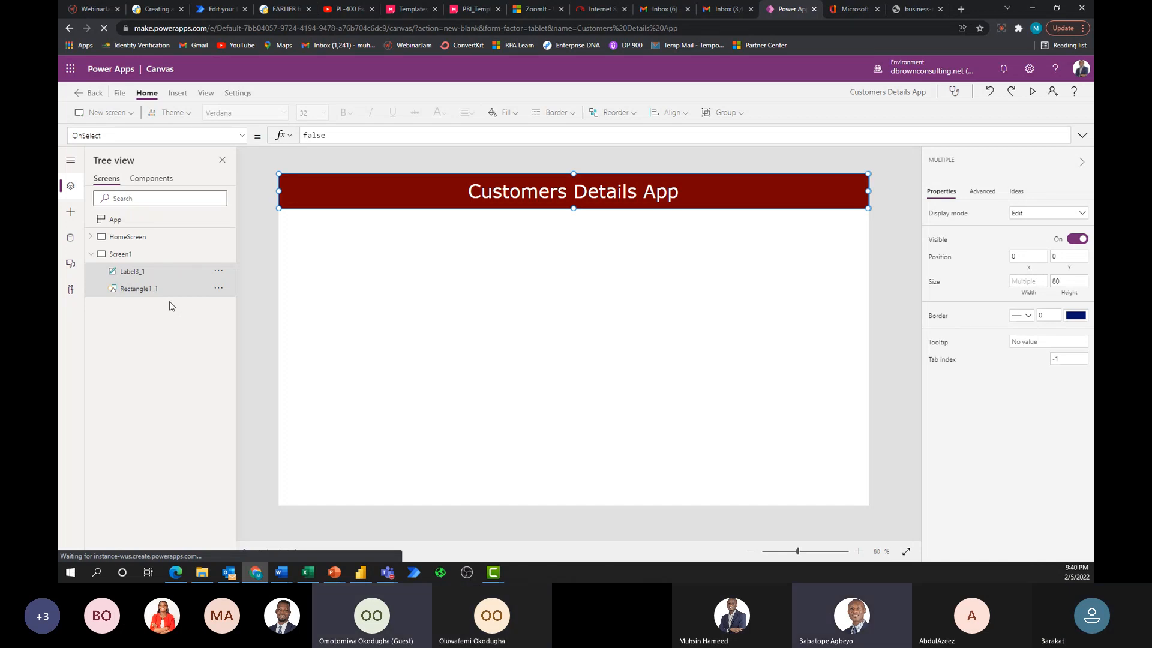
{"action": "left_click", "coordinate": [89, 239]}
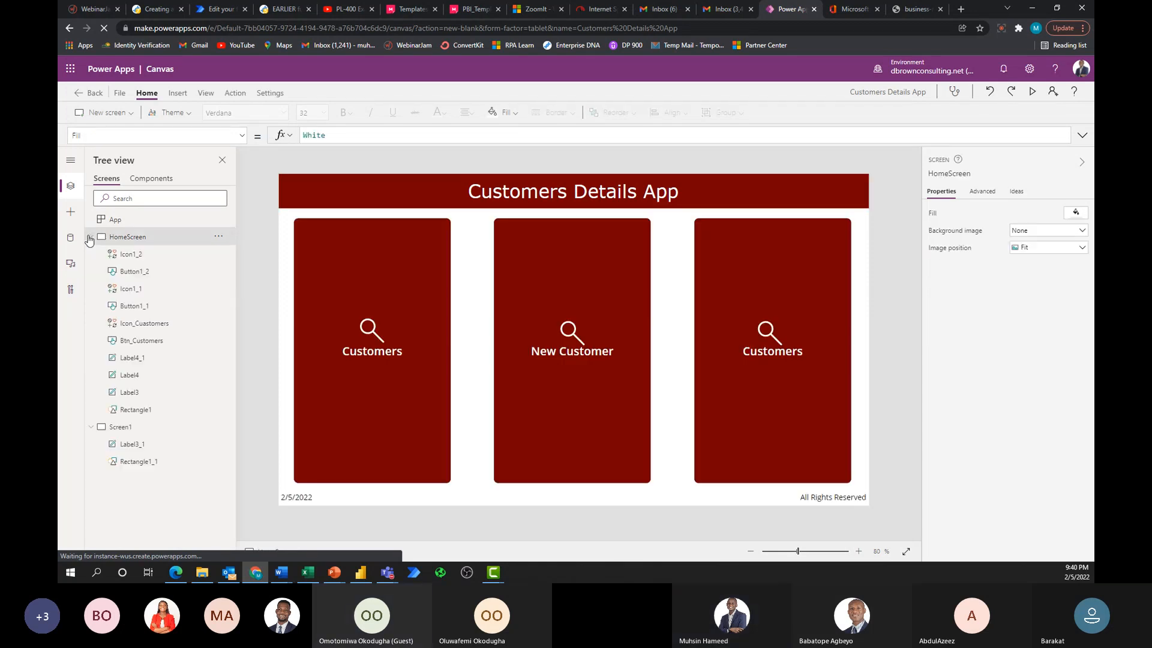
{"action": "left_click", "coordinate": [150, 398]}
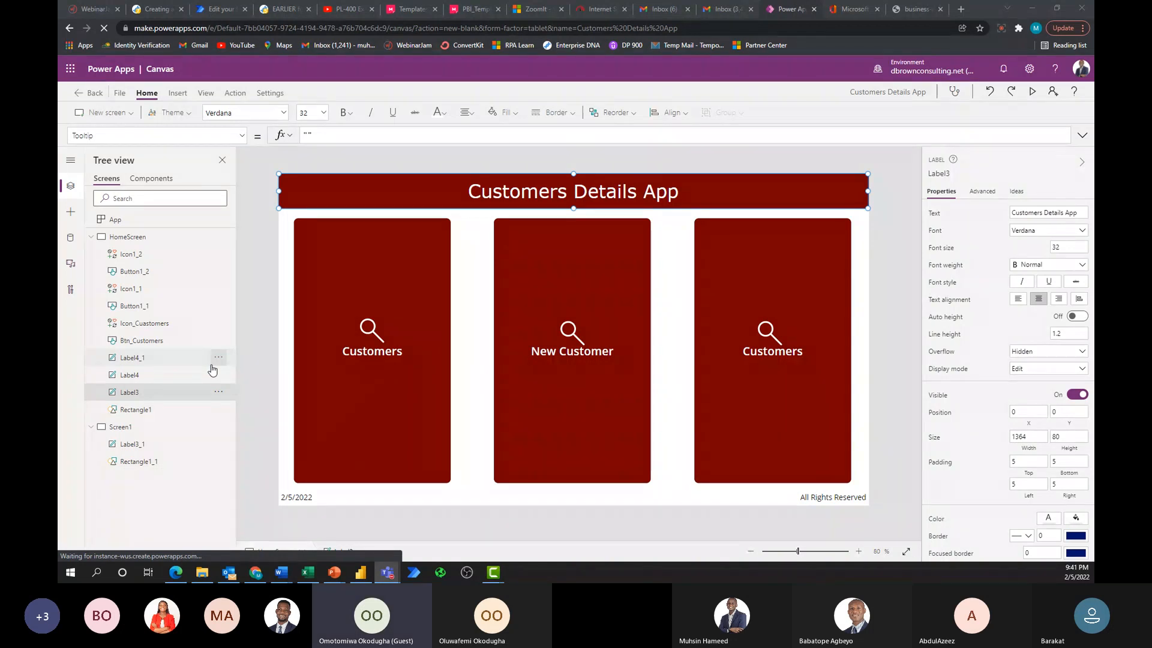
{"action": "left_click", "coordinate": [90, 238]}
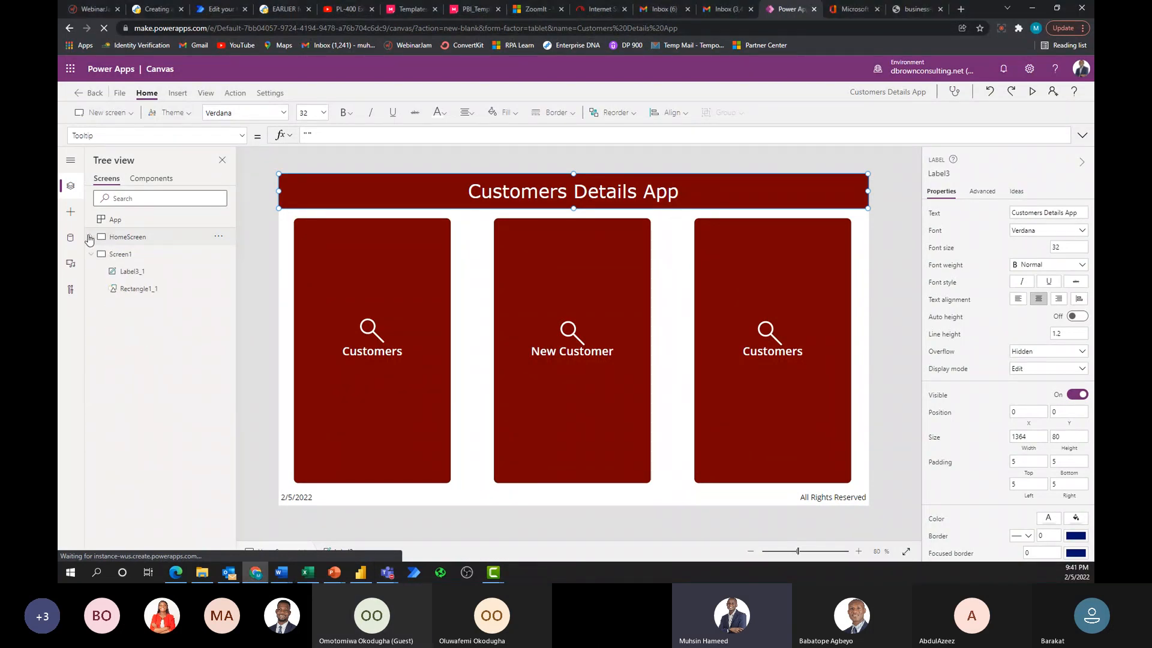
Change the title label's text in Screen1's header to Customers Summary.
{"action": "left_click", "coordinate": [147, 255]}
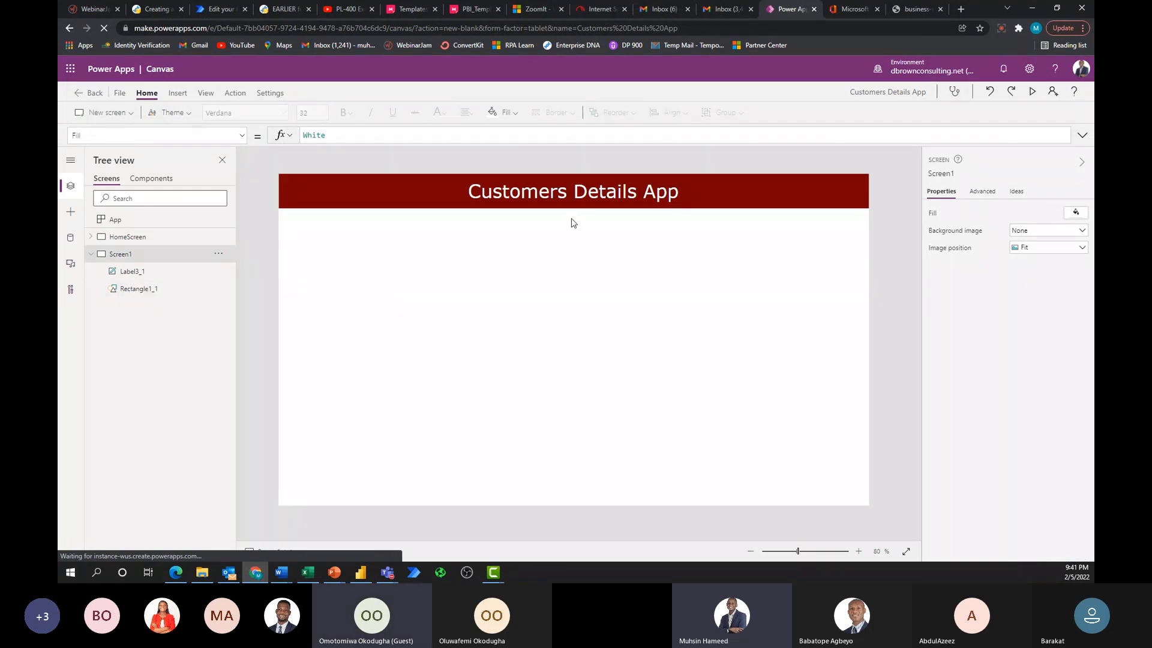
{"action": "left_click", "coordinate": [155, 274]}
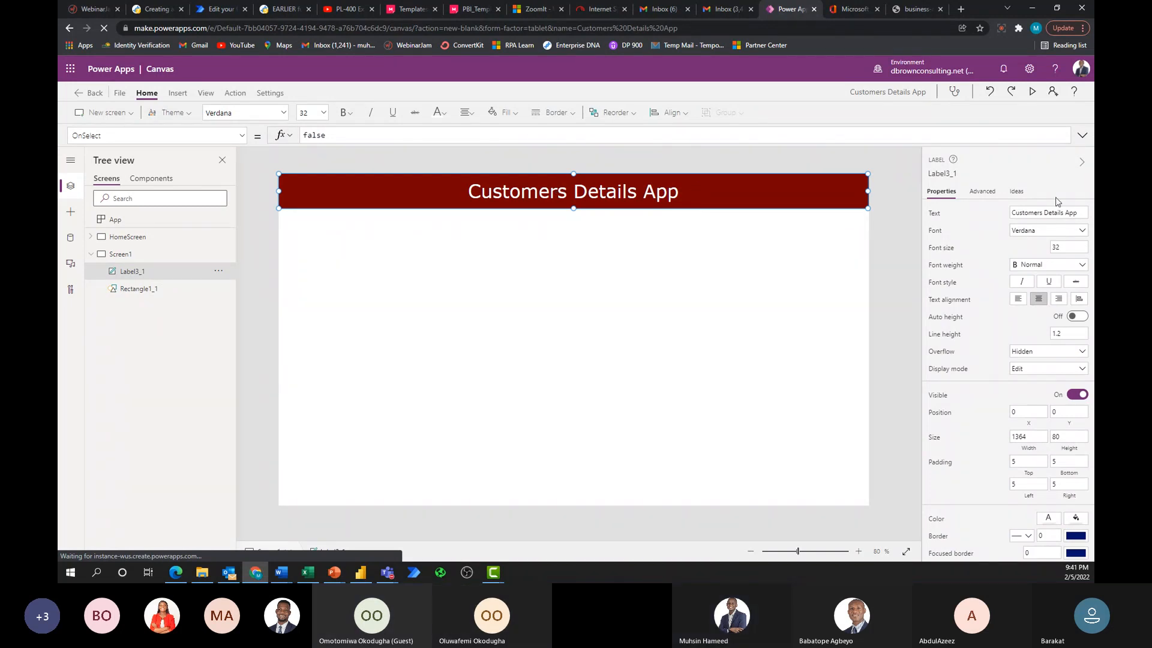
{"action": "left_click", "coordinate": [1082, 212]}
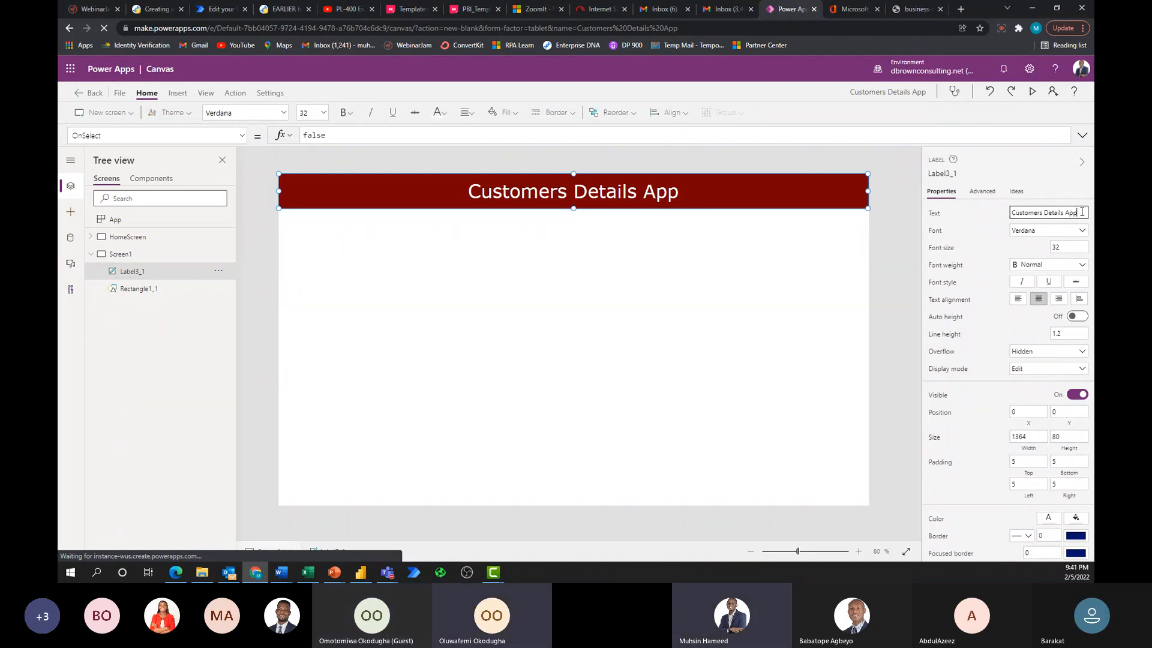
{"action": "key", "text": "BackSpace"}
{"action": "key", "text": "BackSpace"}
{"action": "key", "text": "BackSpace"}
{"action": "key", "text": "BackSpace"}
{"action": "key", "text": "BackSpace"}
{"action": "key", "text": "BackSpace"}
{"action": "key", "text": "BackSpace"}
{"action": "key", "text": "BackSpace"}
{"action": "key", "text": "BackSpace"}
{"action": "key", "text": "BackSpace"}
{"action": "key", "text": "BackSpace"}
{"action": "key", "text": "BackSpace"}
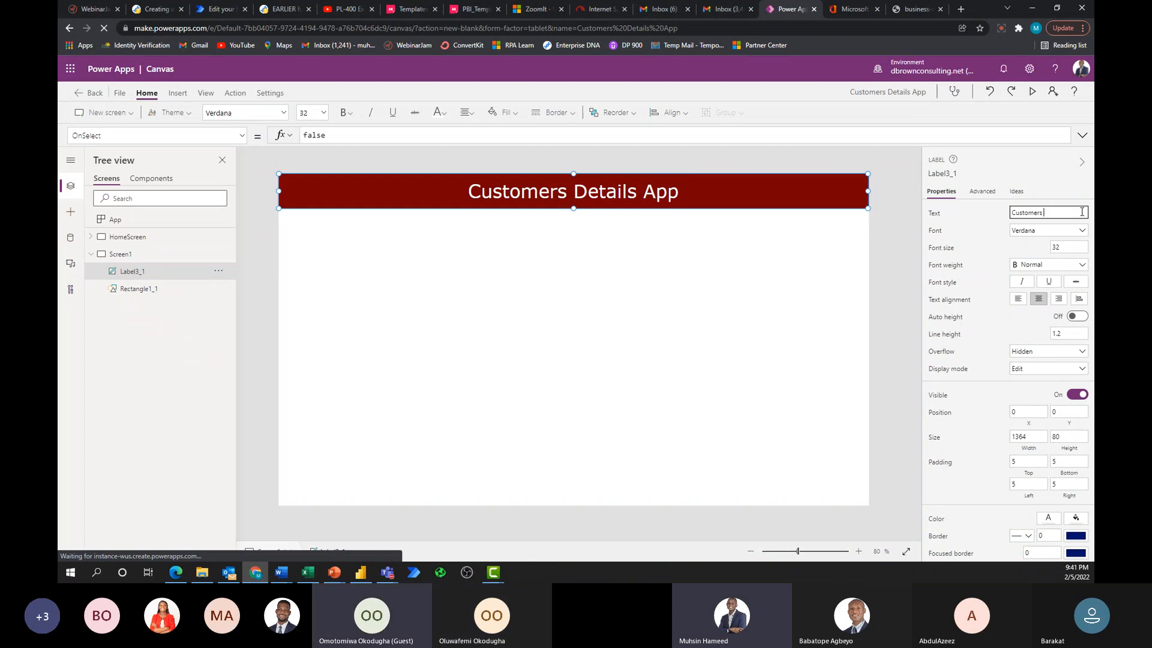
{"action": "type", "text": "Summary"}
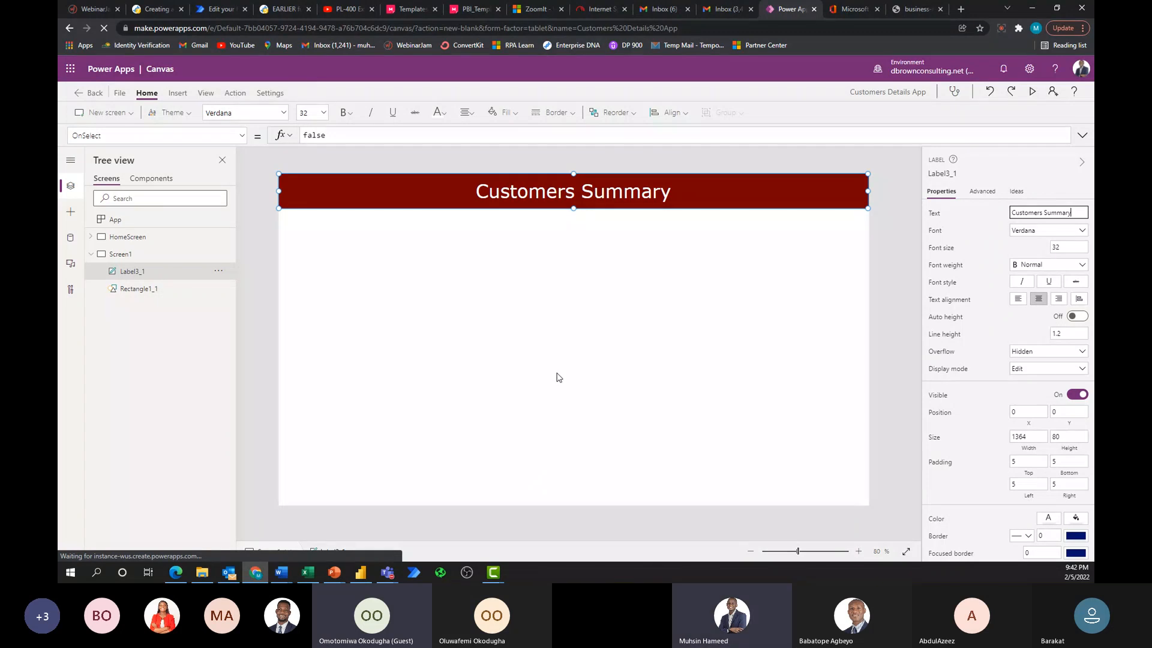
{"action": "left_click", "coordinate": [454, 342]}
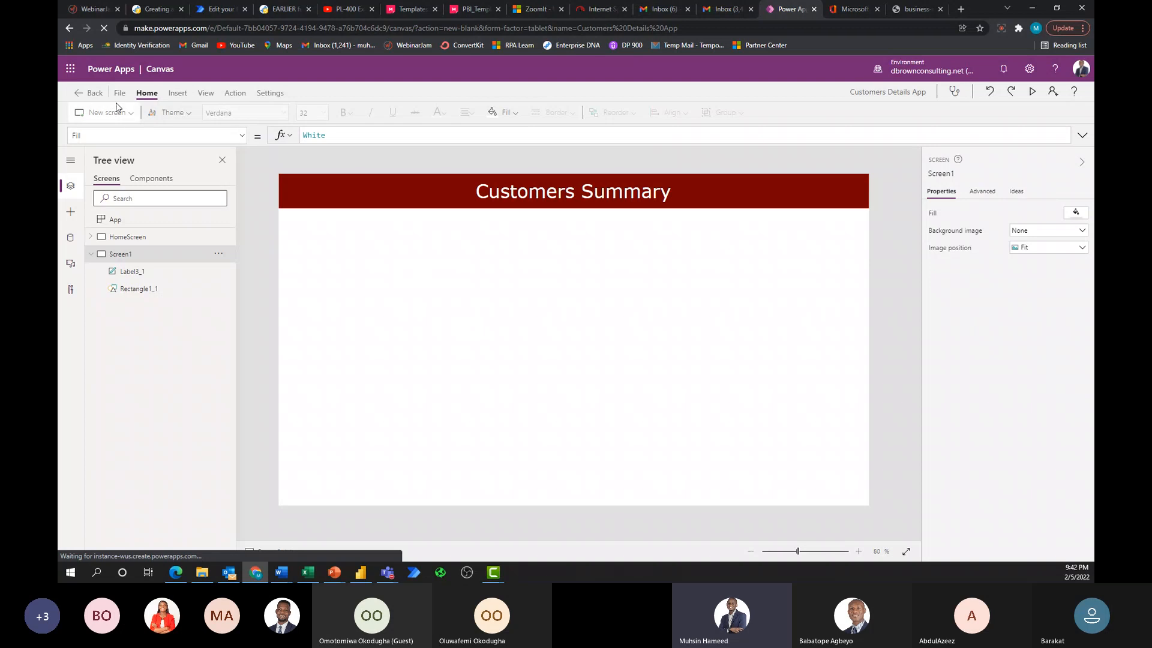
Insert a vertical gallery on Screen1 and place it directly below the header at X 0, Y 80.
{"action": "left_click", "coordinate": [177, 95]}
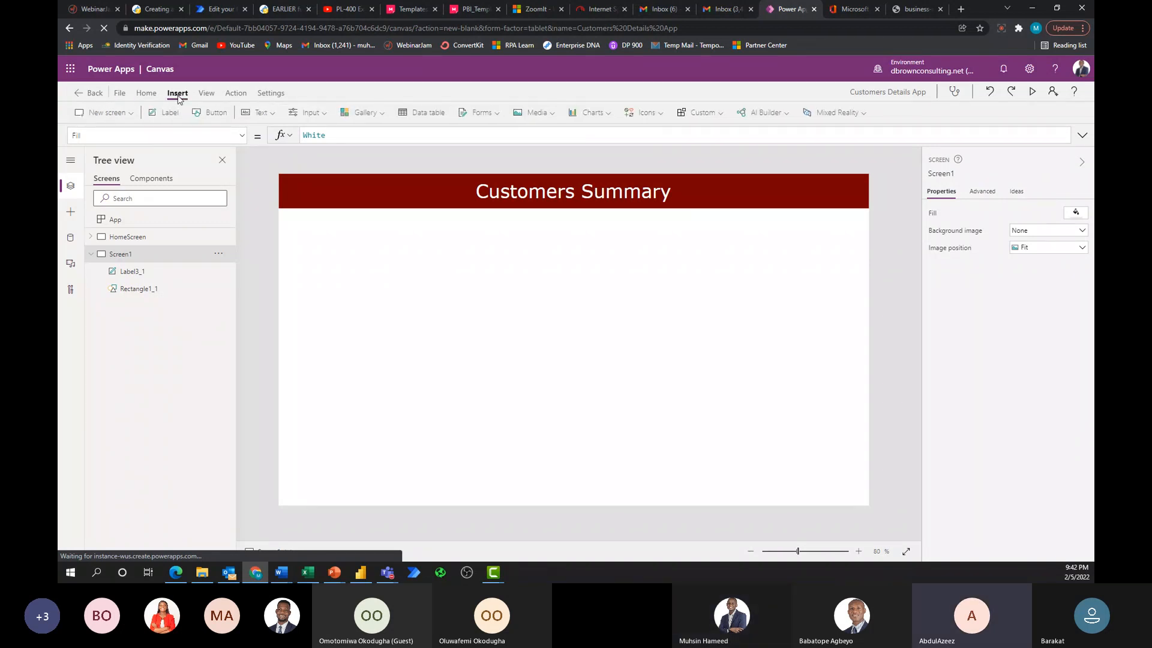
{"action": "left_click", "coordinate": [376, 114]}
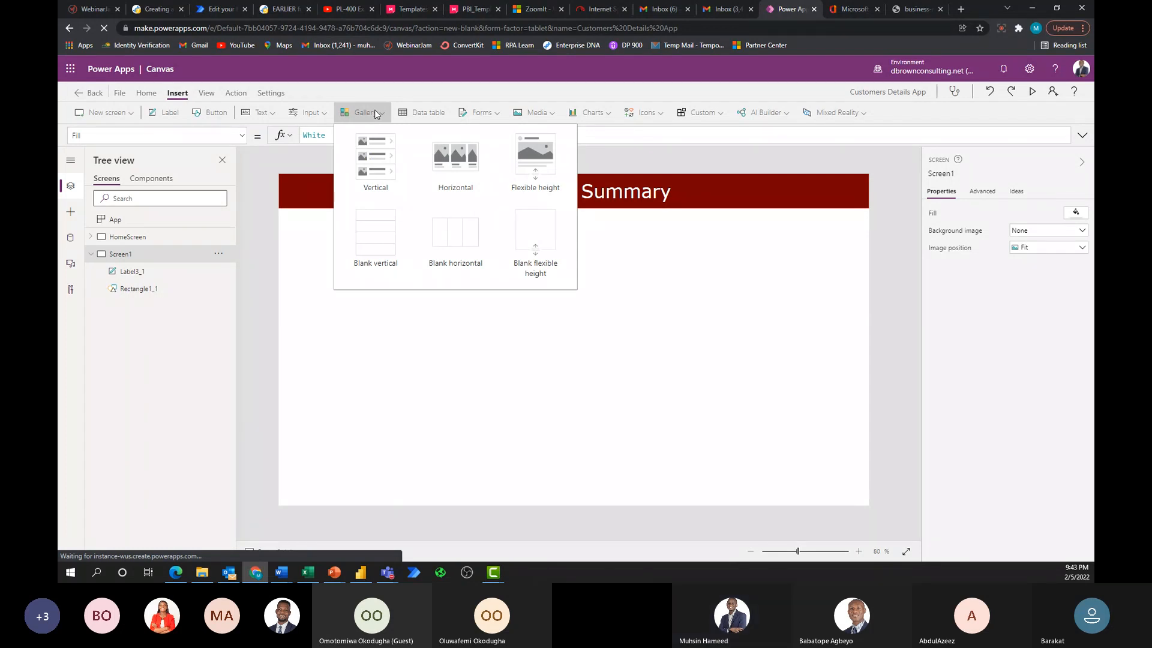
{"action": "left_click", "coordinate": [373, 181]}
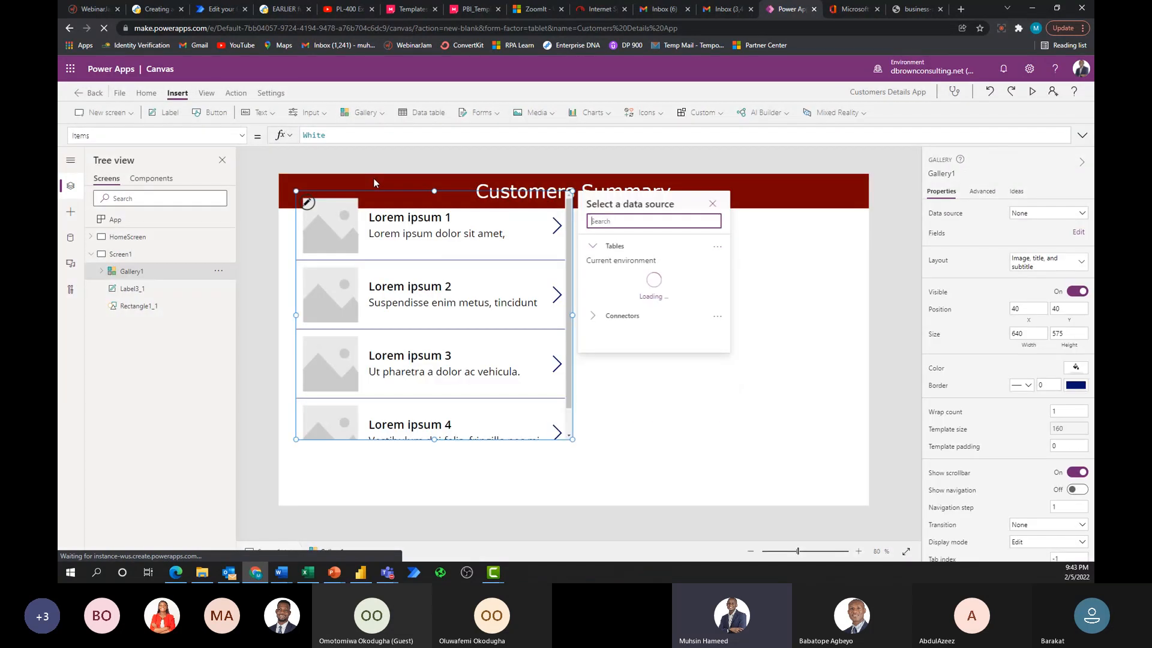
{"action": "left_click_drag", "start_coordinate": [321, 189], "coordinate": [306, 212]}
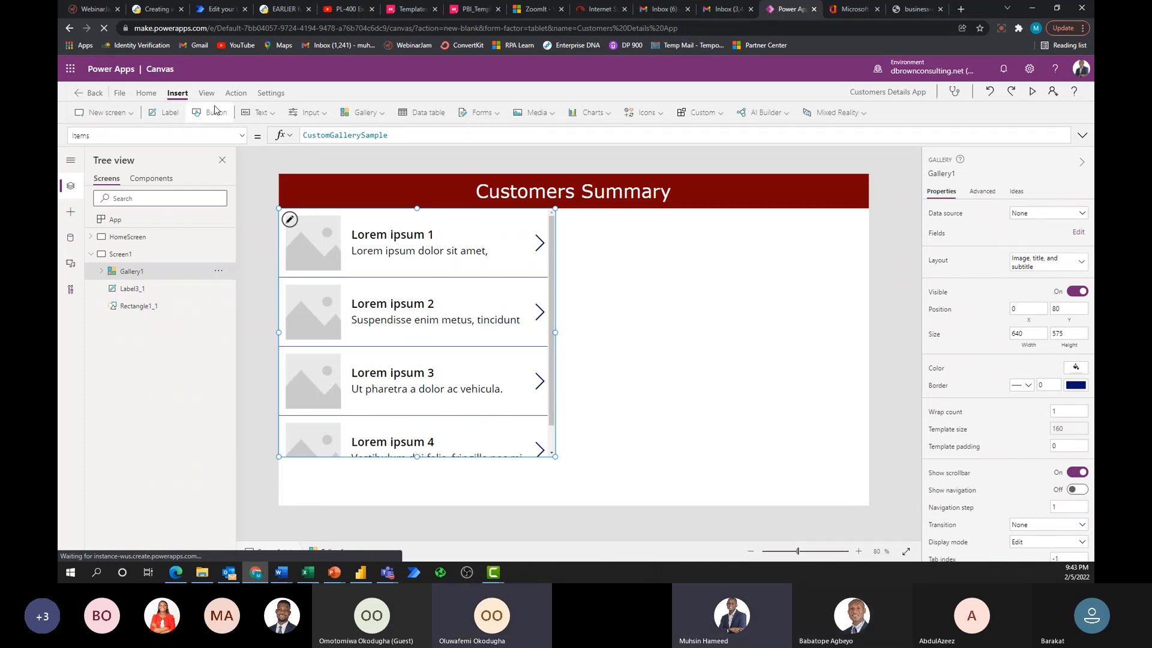
Enlarge the gallery to about 677 wide and 688 high, extending it down to the screen's bottom edge.
{"action": "left_click", "coordinate": [607, 325]}
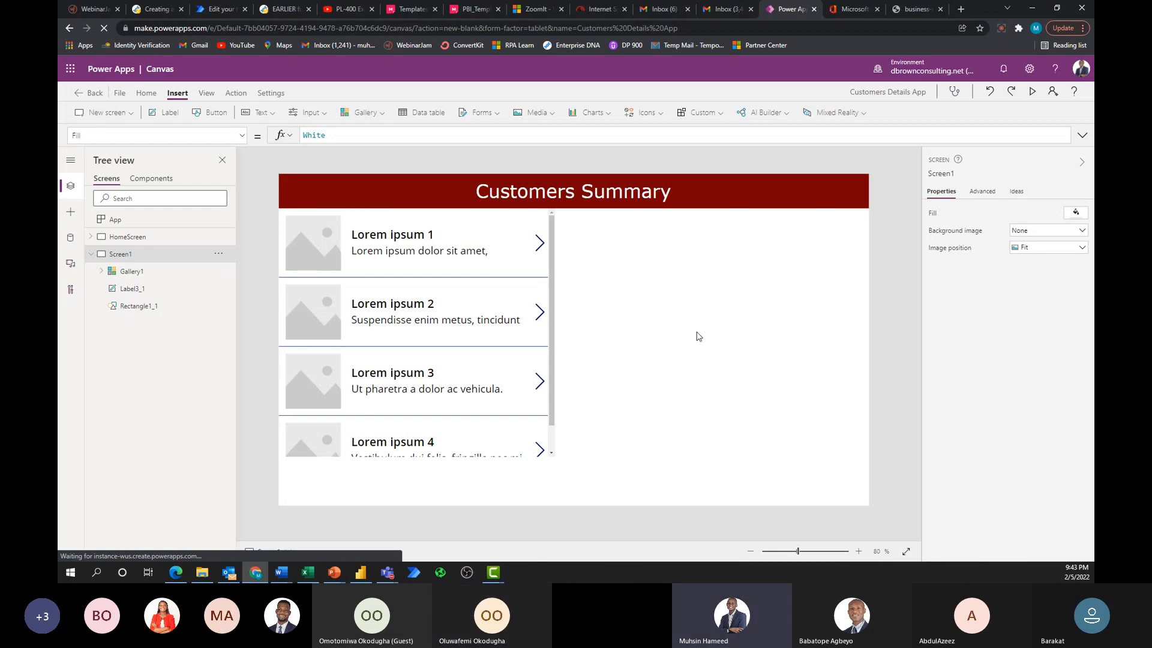
{"action": "left_click", "coordinate": [543, 440]}
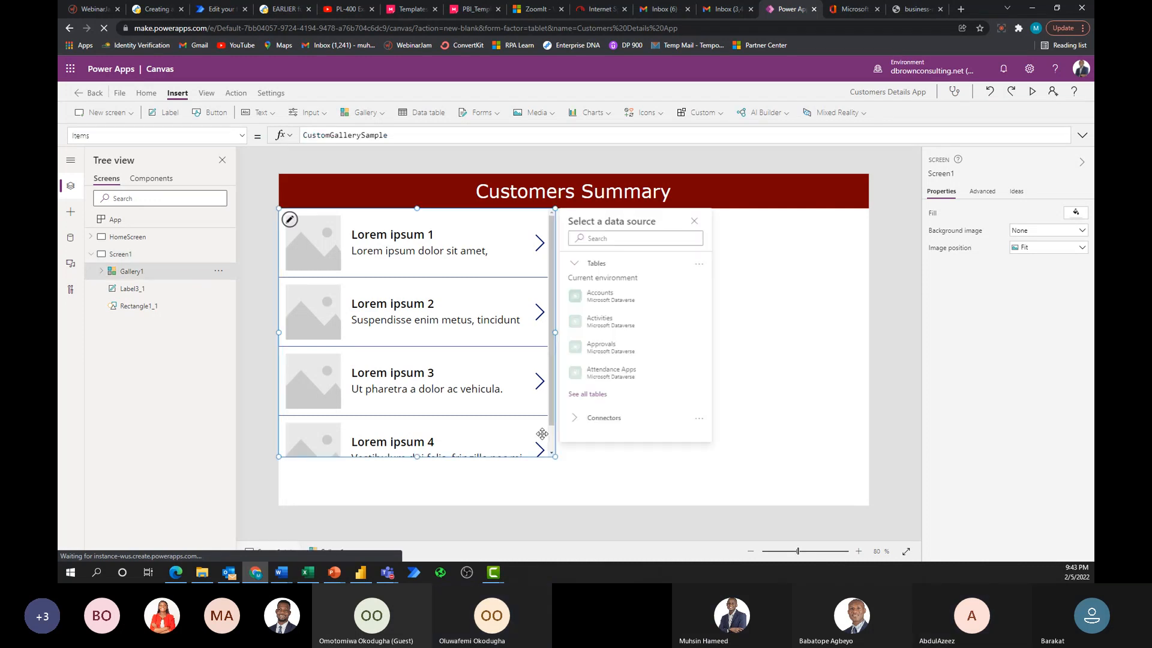
{"action": "left_click_drag", "start_coordinate": [553, 457], "coordinate": [572, 512]}
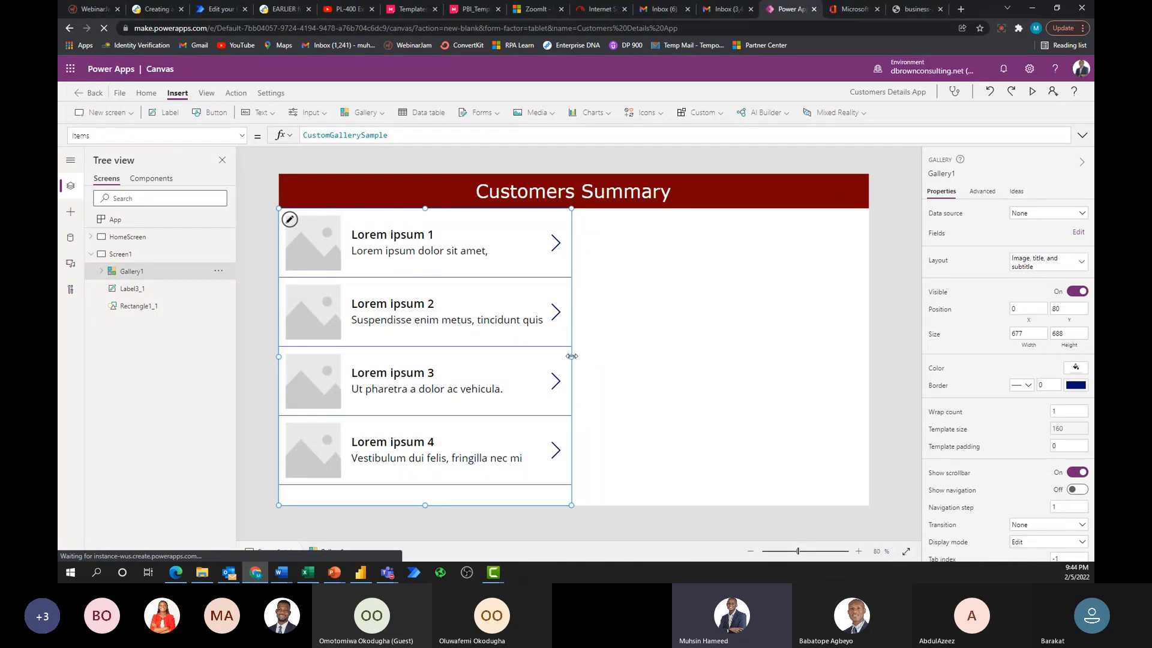
Widen the gallery to 1366 so it spans the full width of the Customers Summary screen.
{"action": "left_click_drag", "start_coordinate": [571, 357], "coordinate": [871, 329]}
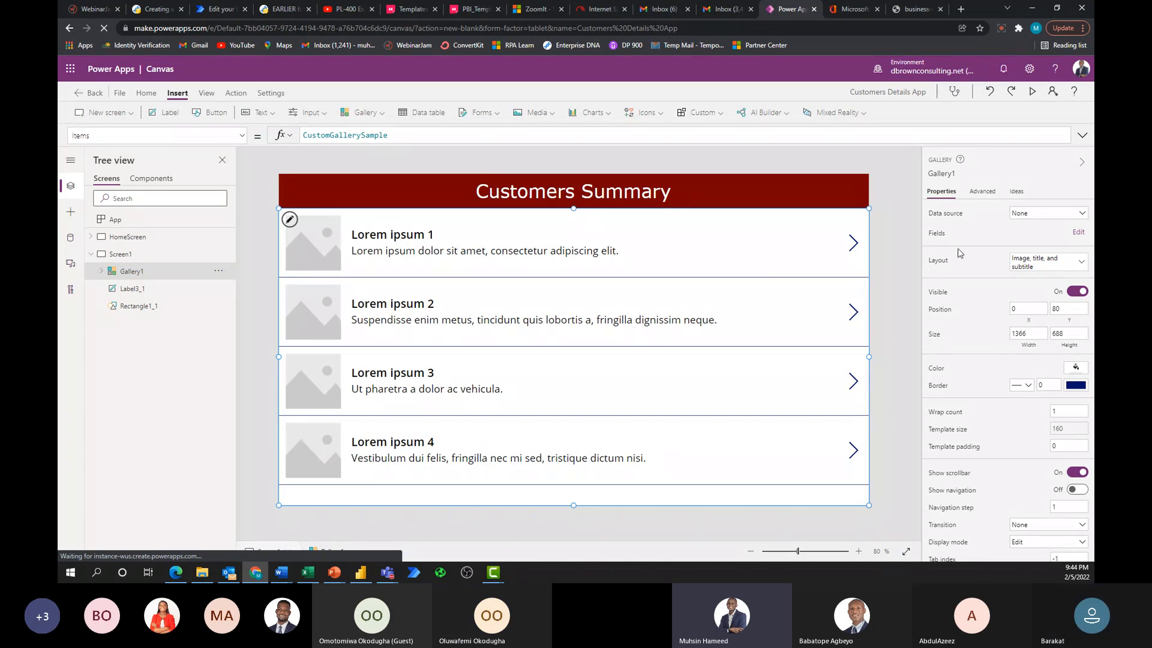
Look up the OneDrive connector among the gallery's data sources, view its available connections, and return to the source list.
{"action": "left_click", "coordinate": [1083, 214]}
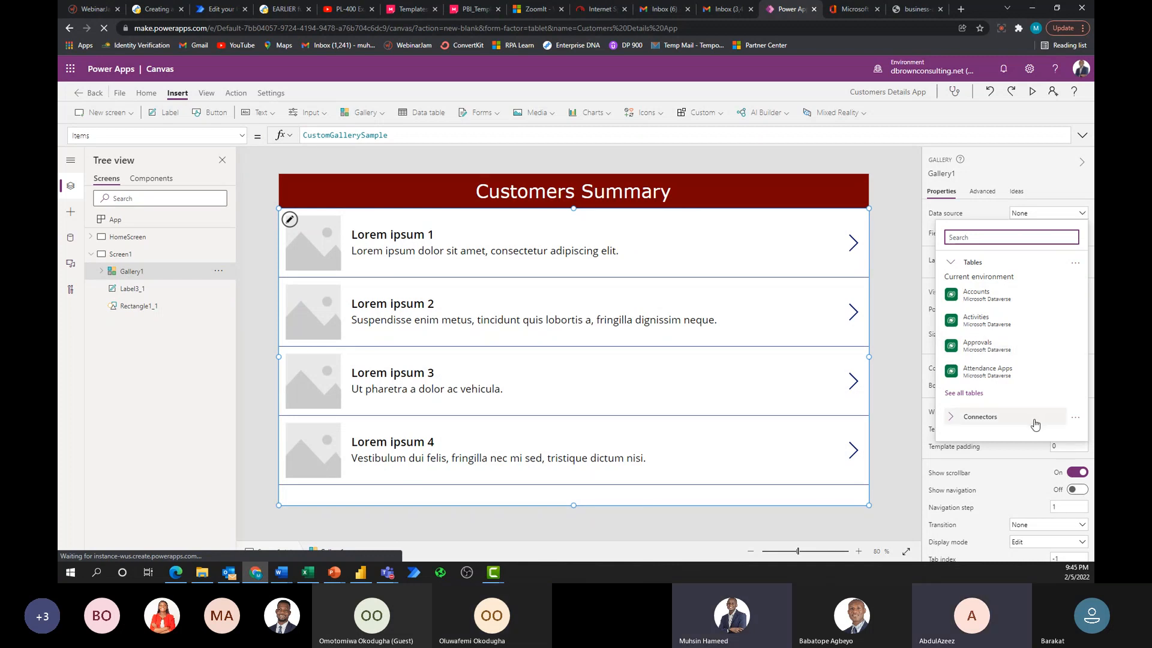
{"action": "left_click", "coordinate": [982, 423]}
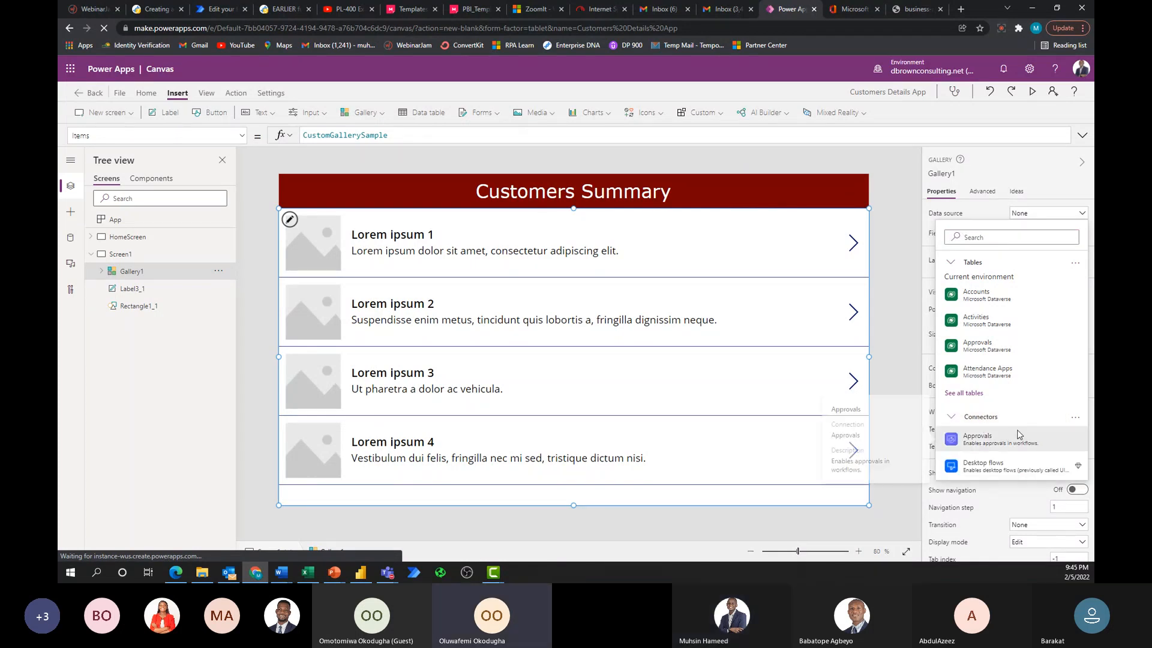
{"action": "scroll", "coordinate": [1018, 435], "scroll_direction": "down", "scroll_amount": 3}
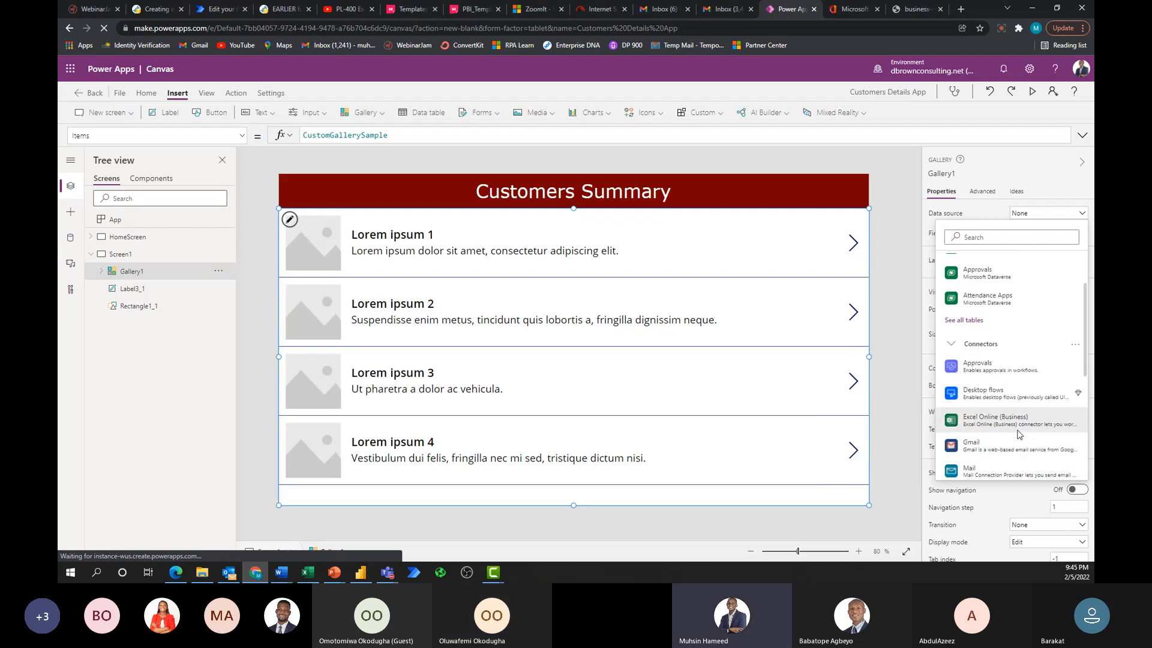
{"action": "scroll", "coordinate": [1018, 434], "scroll_direction": "down", "scroll_amount": 3}
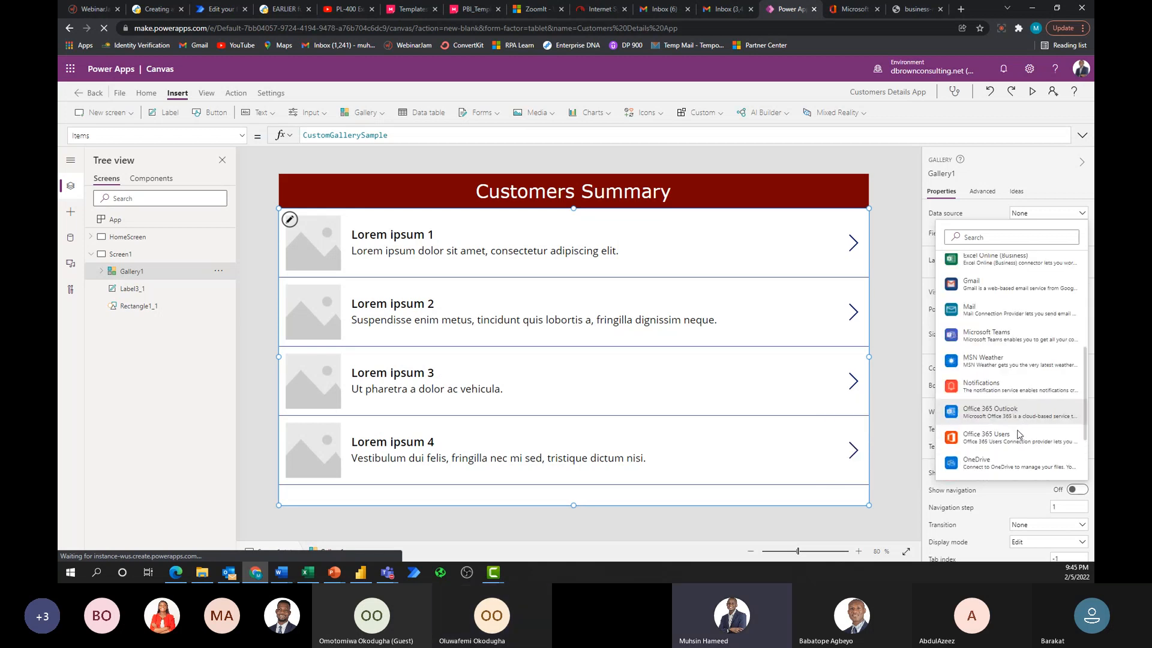
{"action": "scroll", "coordinate": [1014, 427], "scroll_direction": "down", "scroll_amount": 1}
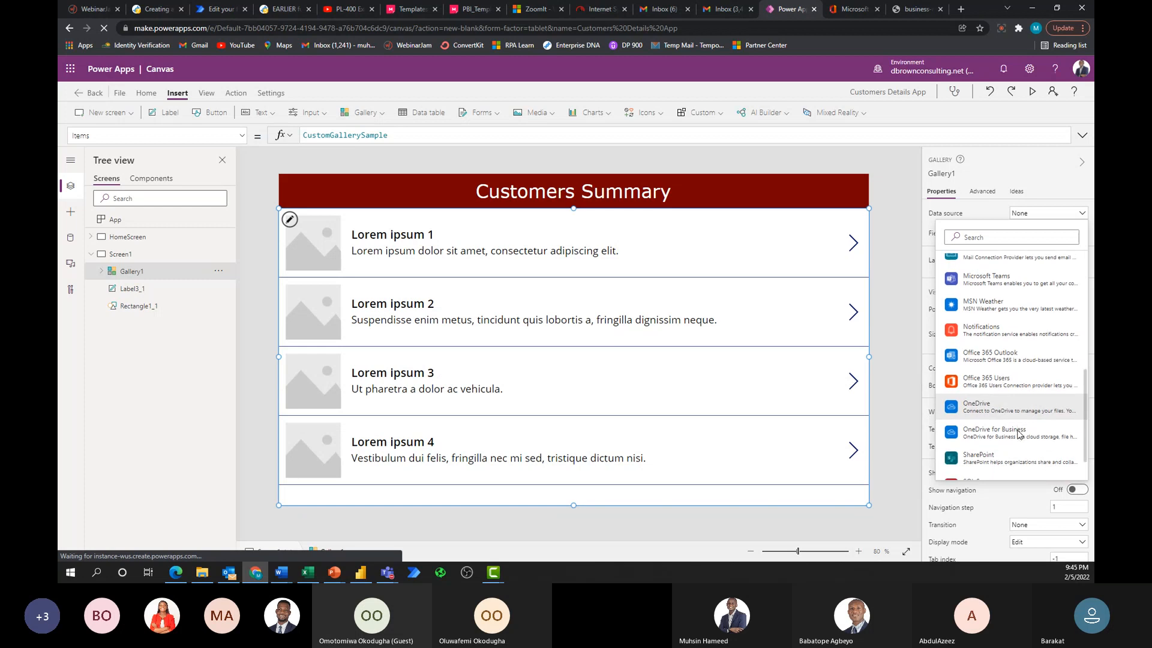
{"action": "mouse_move", "coordinate": [1002, 415]}
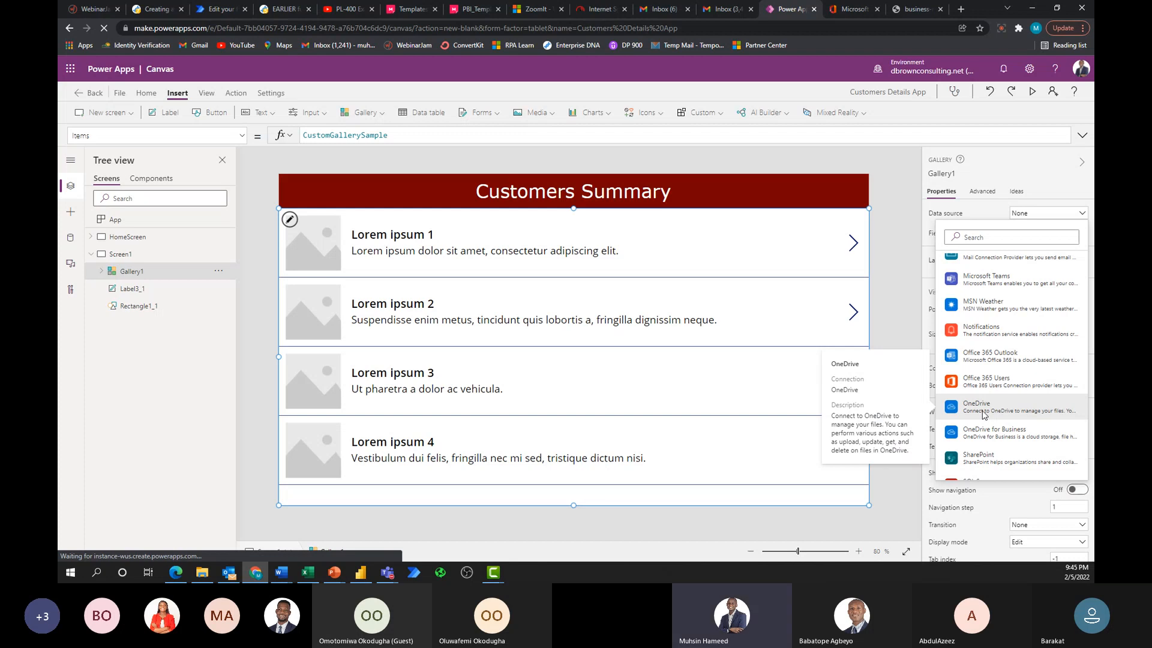
{"action": "left_click", "coordinate": [983, 416]}
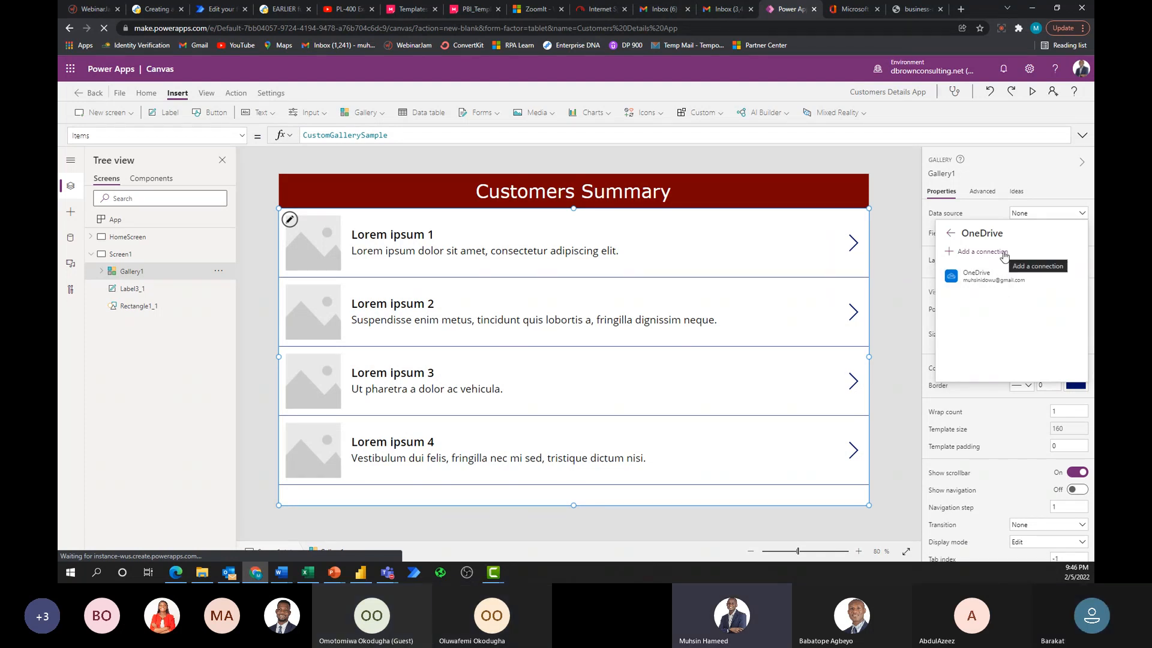
{"action": "left_click", "coordinate": [950, 234]}
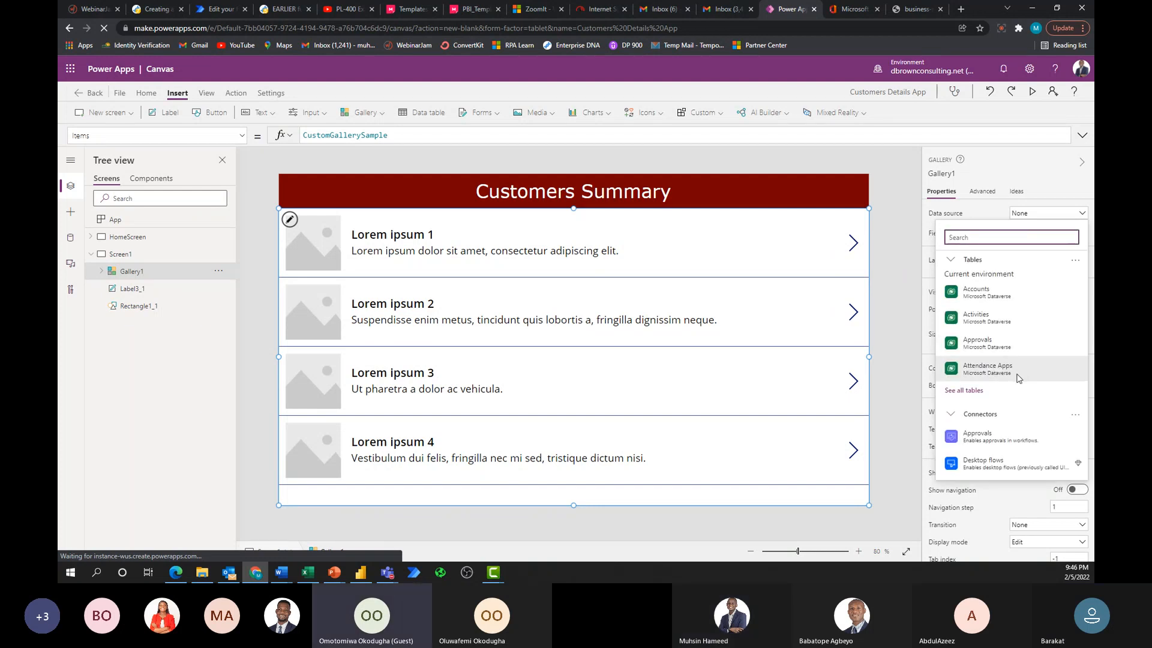
Examine the connectors available as the gallery's data source, including Excel Online (Business), OneDrive, OneDrive for Business, SharePoint and SQL Server.
{"action": "scroll", "coordinate": [1017, 378], "scroll_direction": "down", "scroll_amount": 3}
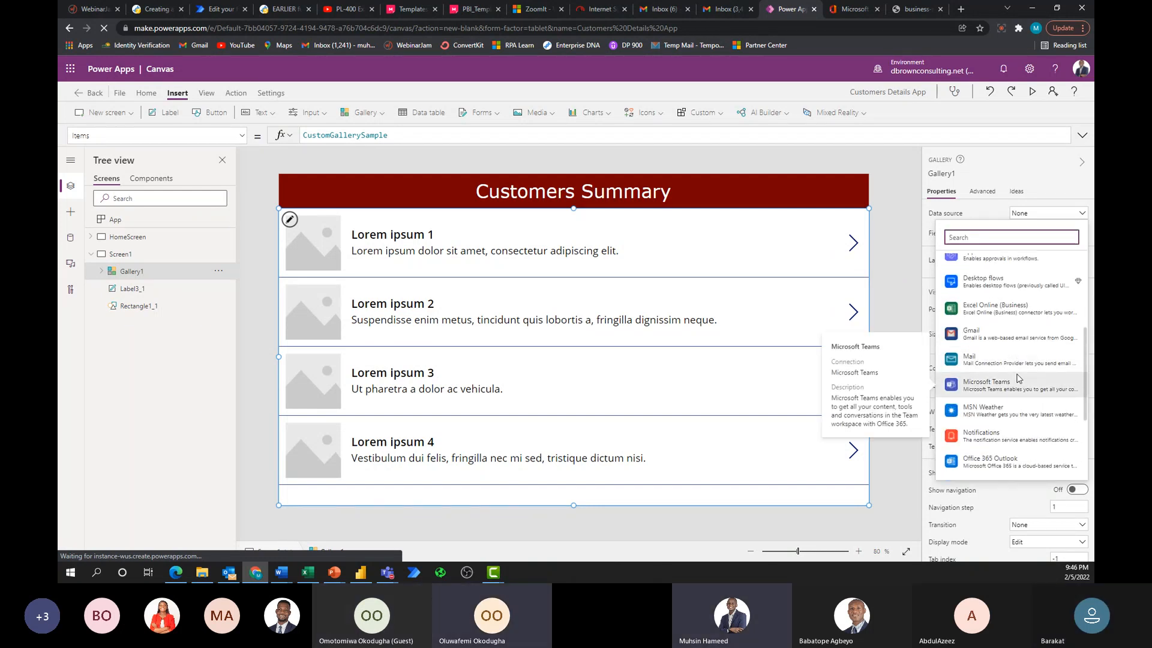
{"action": "scroll", "coordinate": [1018, 378], "scroll_direction": "up", "scroll_amount": 1}
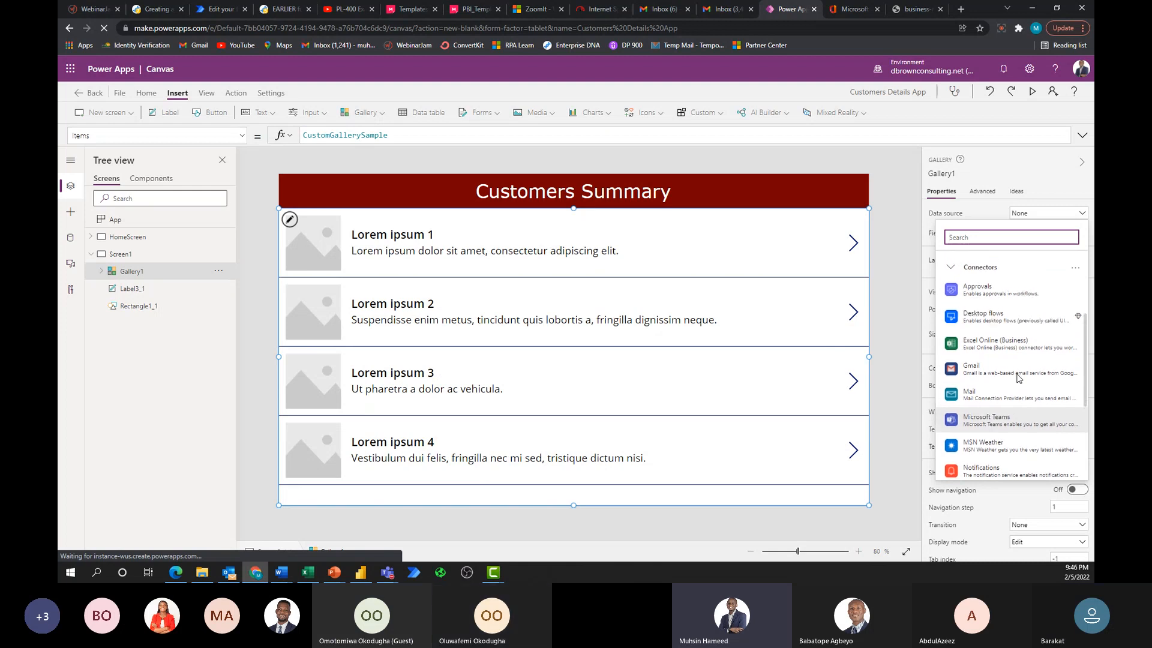
{"action": "scroll", "coordinate": [1017, 378], "scroll_direction": "down", "scroll_amount": 1}
{"action": "scroll", "coordinate": [1017, 377], "scroll_direction": "down", "scroll_amount": 2}
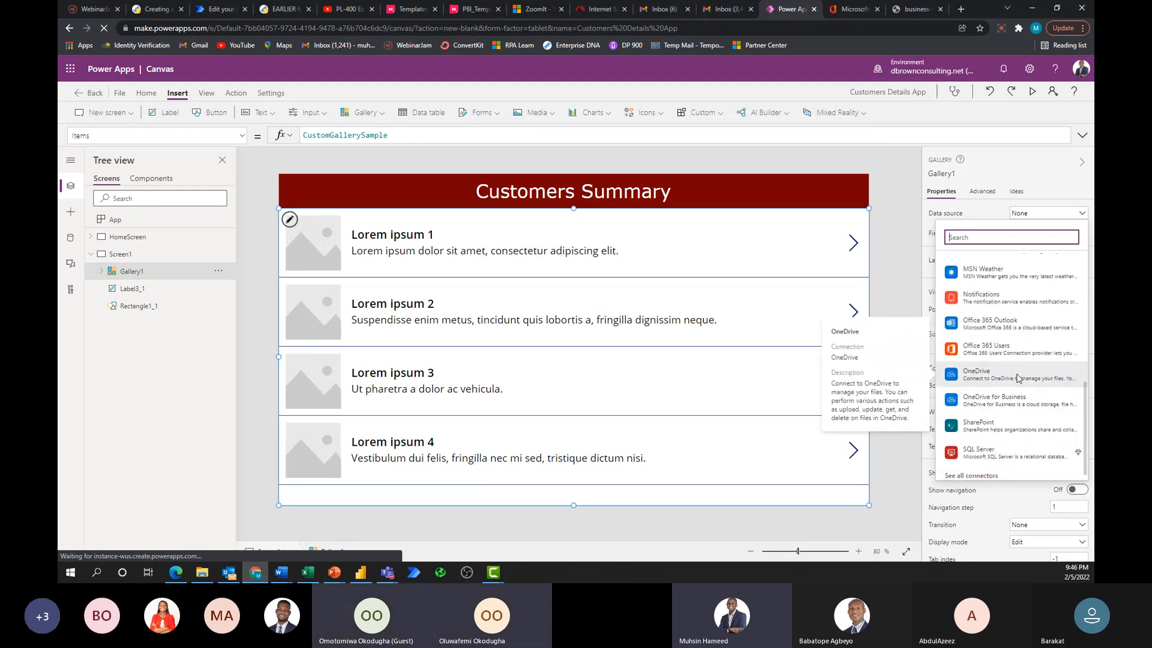
{"action": "scroll", "coordinate": [1017, 378], "scroll_direction": "down", "scroll_amount": 1}
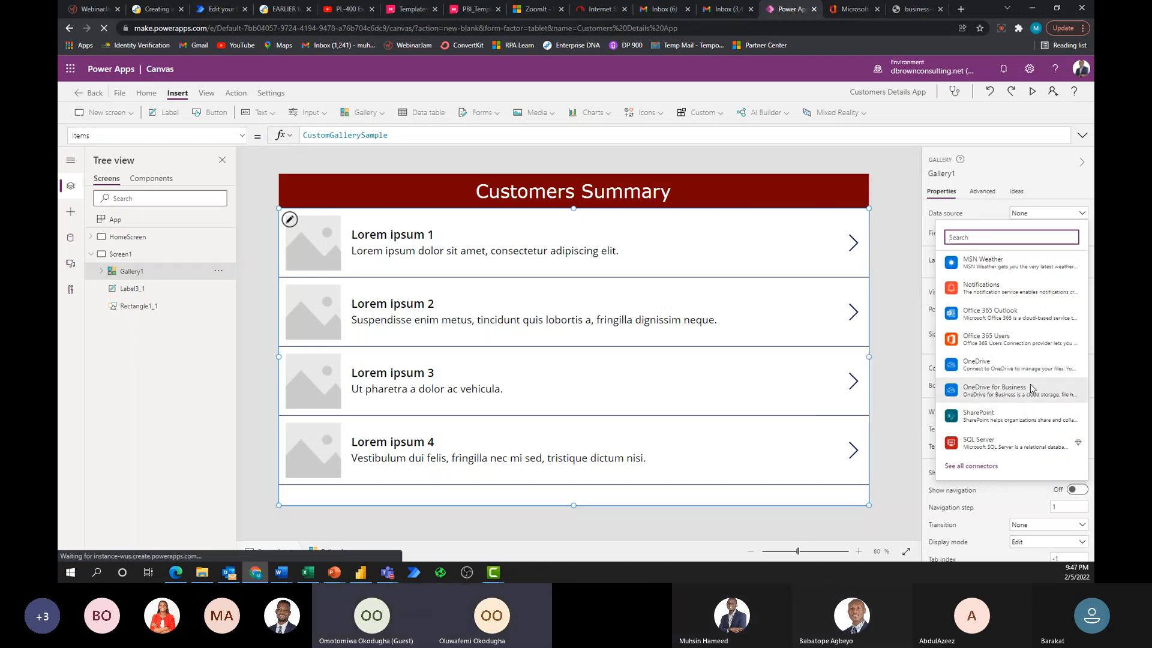
{"action": "mouse_move", "coordinate": [1030, 389]}
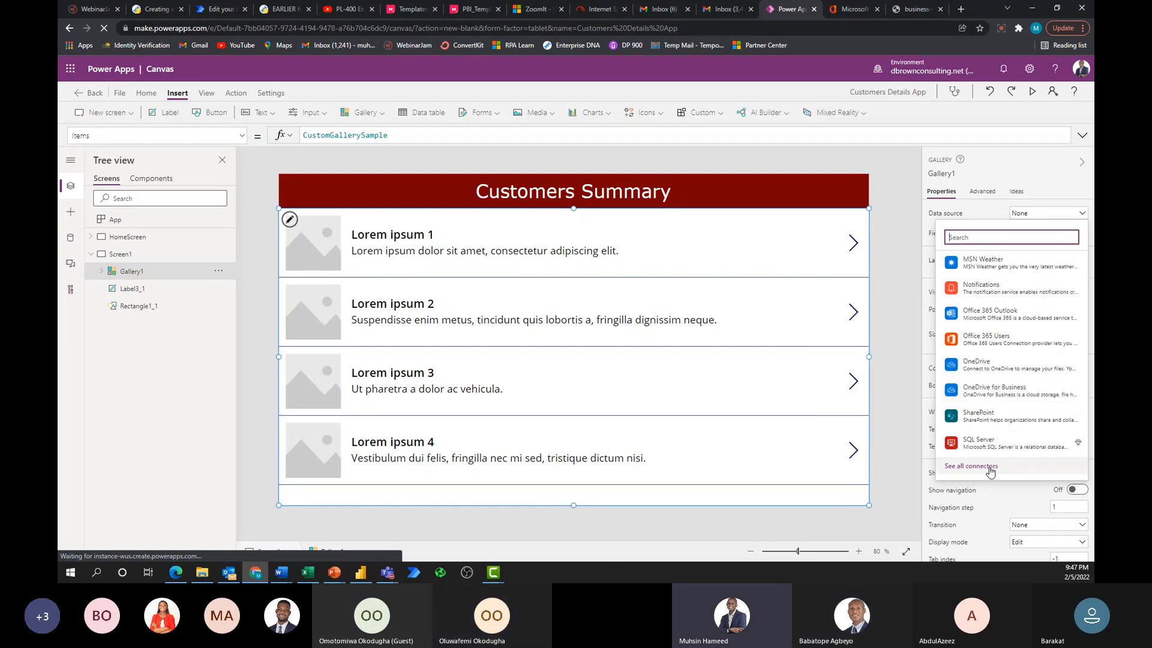
{"action": "scroll", "coordinate": [1017, 402], "scroll_direction": "up", "scroll_amount": 2}
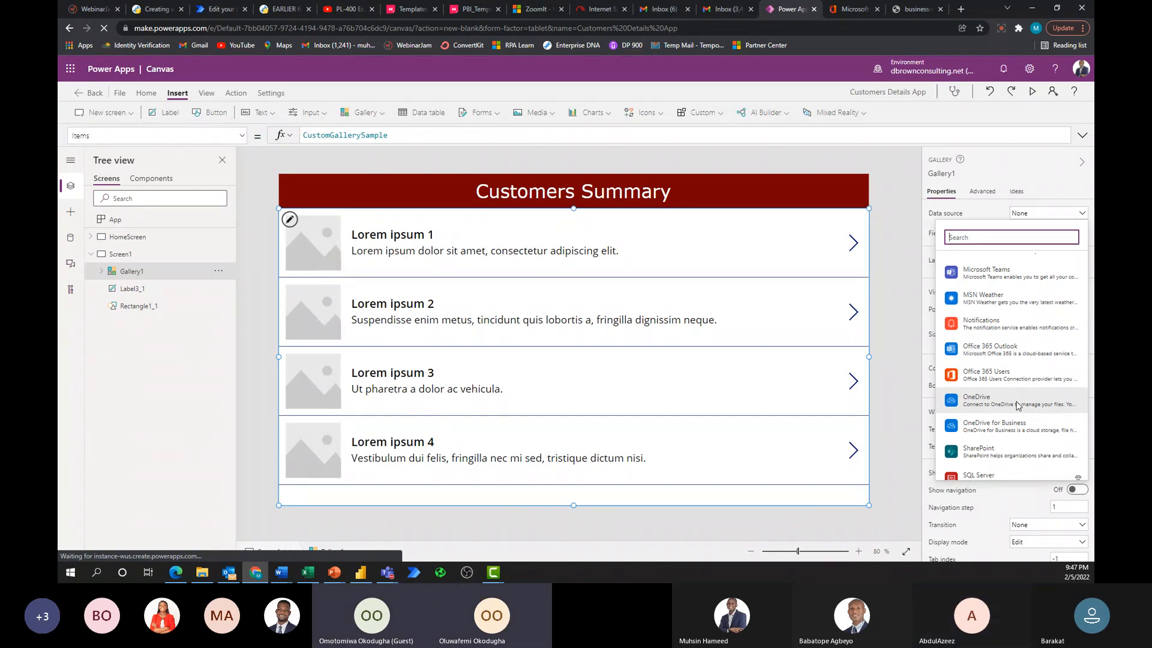
{"action": "scroll", "coordinate": [1018, 406], "scroll_direction": "down", "scroll_amount": 1}
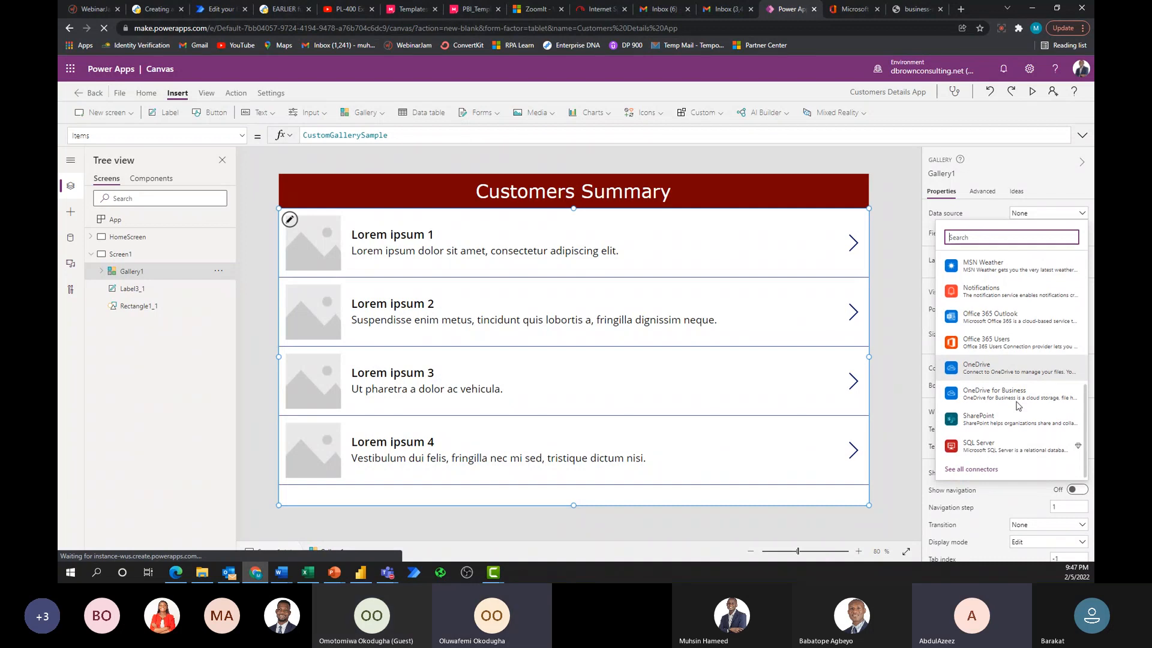
{"action": "scroll", "coordinate": [1018, 406], "scroll_direction": "up", "scroll_amount": 1}
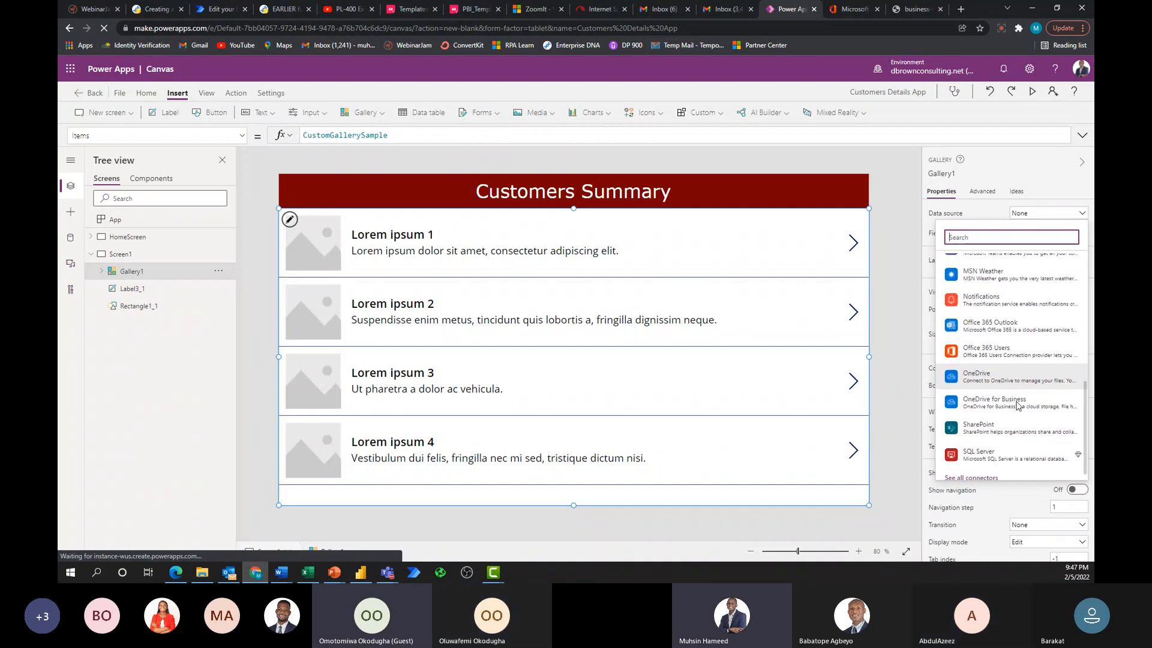
Browse the gallery's available data source tables and connectors, search them for "oned", and close the list without choosing one.
{"action": "scroll", "coordinate": [1018, 406], "scroll_direction": "down", "scroll_amount": 1}
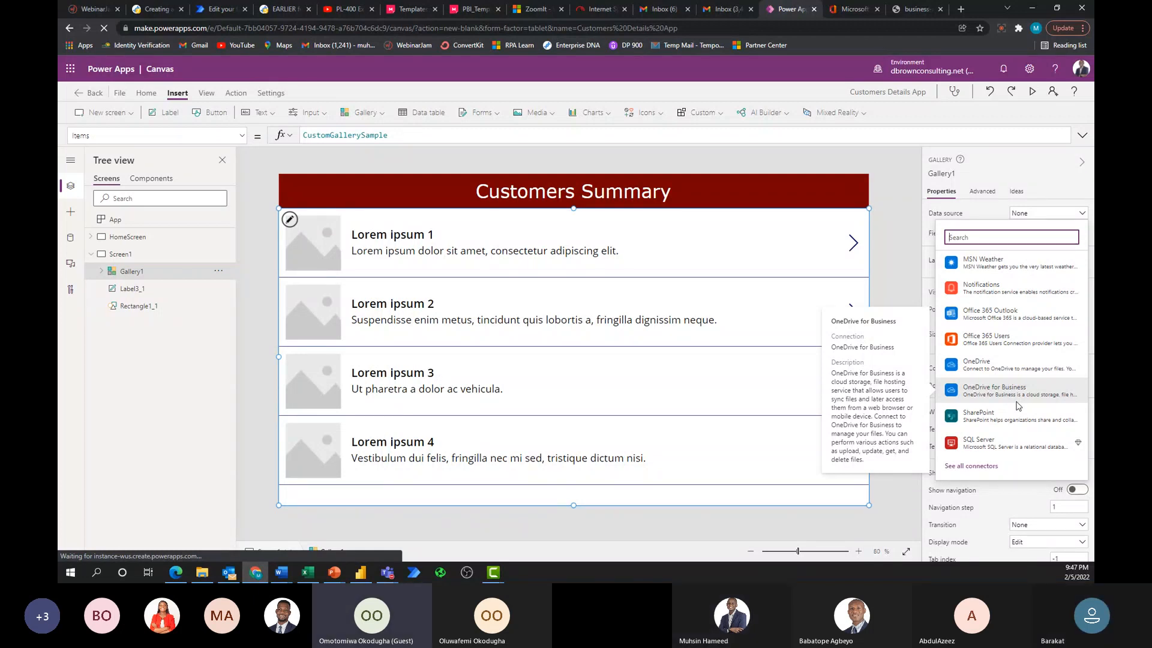
{"action": "scroll", "coordinate": [1018, 406], "scroll_direction": "up", "scroll_amount": 2}
{"action": "scroll", "coordinate": [1018, 405], "scroll_direction": "up", "scroll_amount": 2}
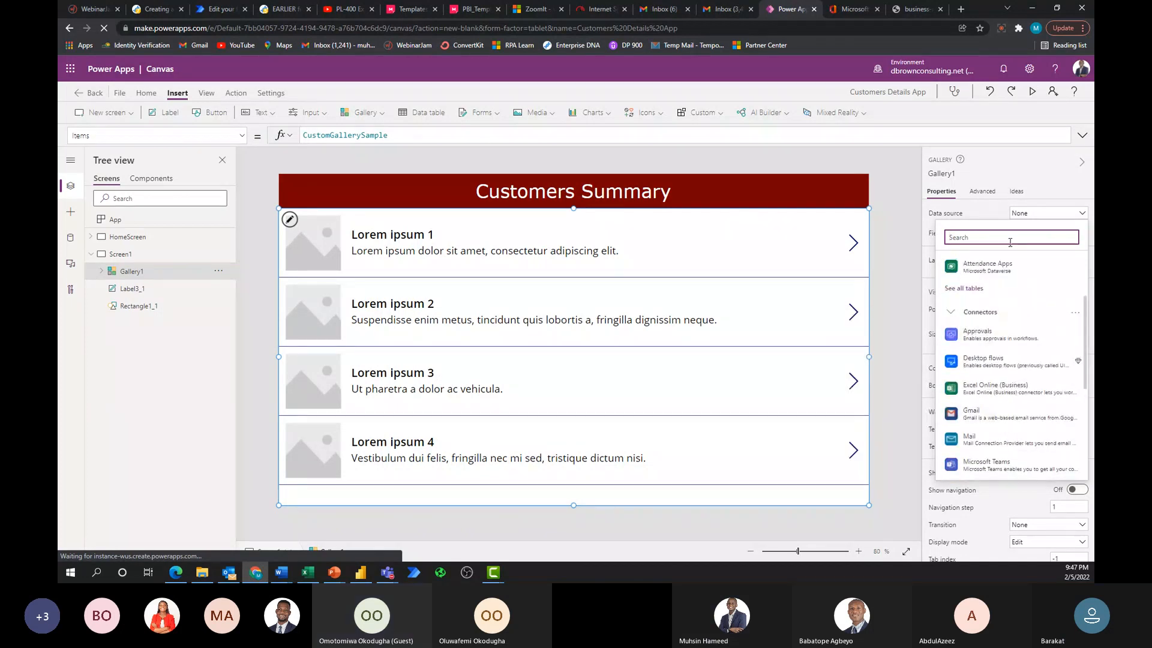
{"action": "type", "text": "on"}
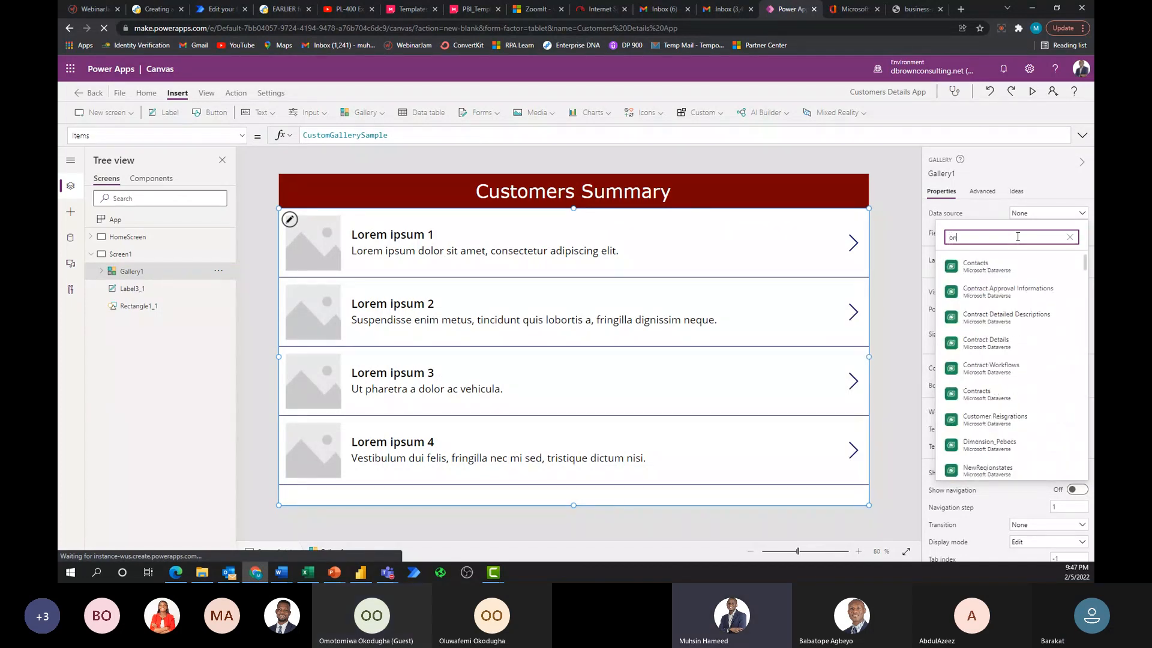
{"action": "type", "text": "ed"}
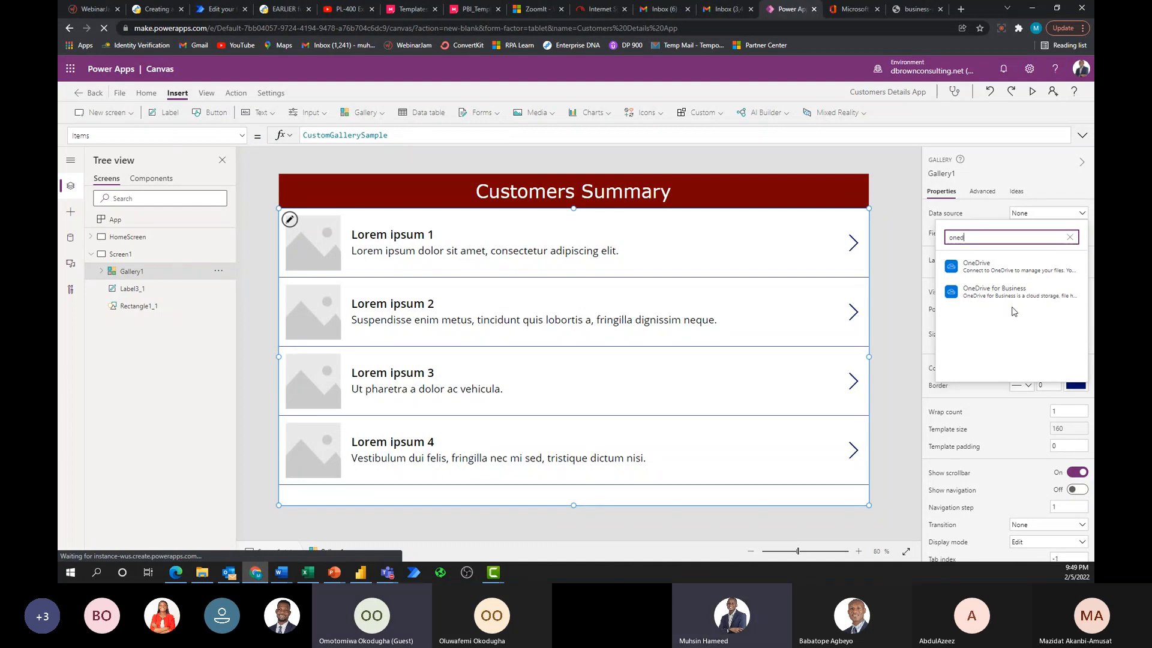
{"action": "left_click", "coordinate": [1075, 238]}
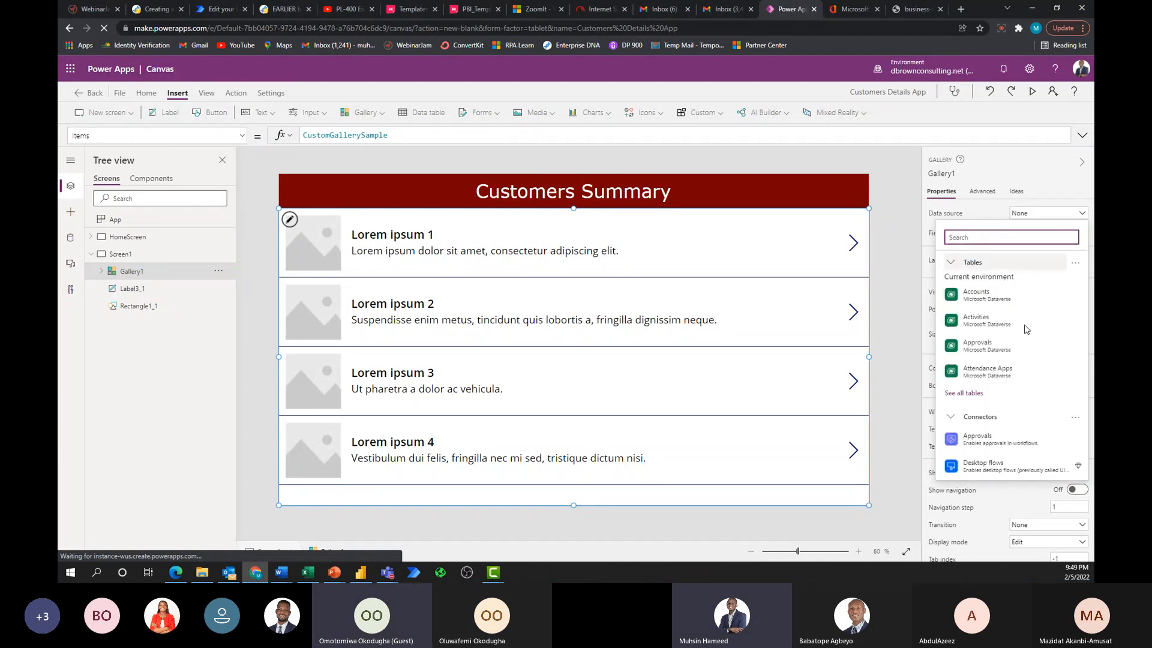
{"action": "scroll", "coordinate": [1012, 363], "scroll_direction": "down", "scroll_amount": 5}
{"action": "scroll", "coordinate": [1012, 363], "scroll_direction": "up", "scroll_amount": 5}
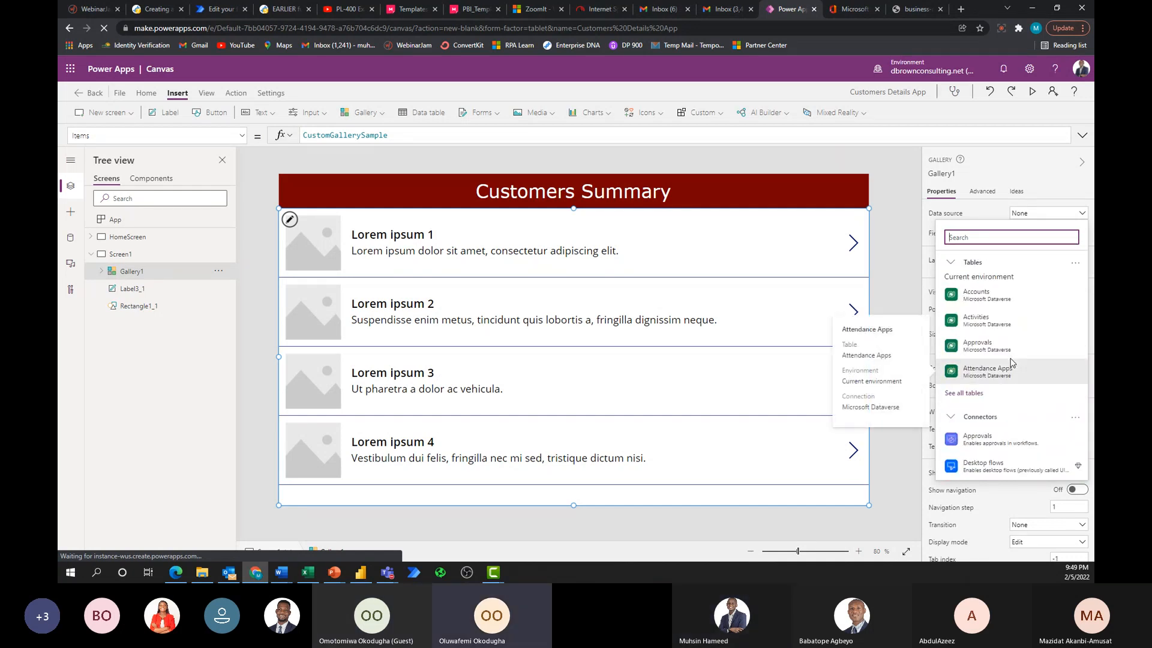
{"action": "left_click", "coordinate": [909, 276]}
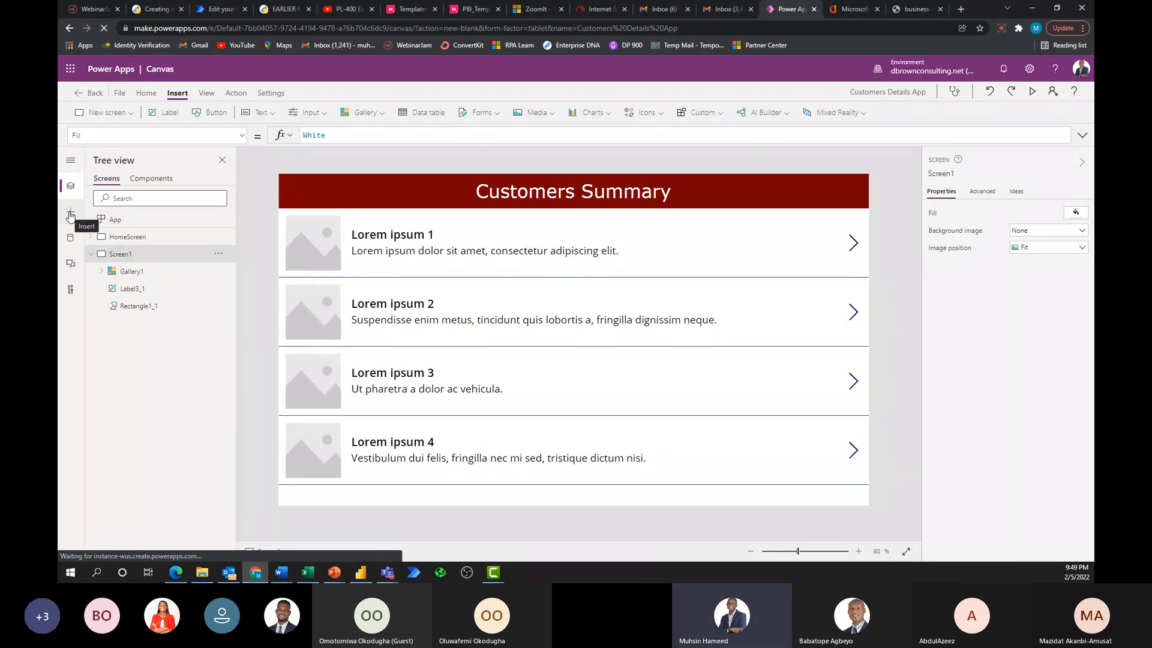
Examine the connectors offered for adding data to the app, including Office 365 Outlook, Notifications, SharePoint and SQL Server, then dismiss the list.
{"action": "left_click", "coordinate": [72, 239]}
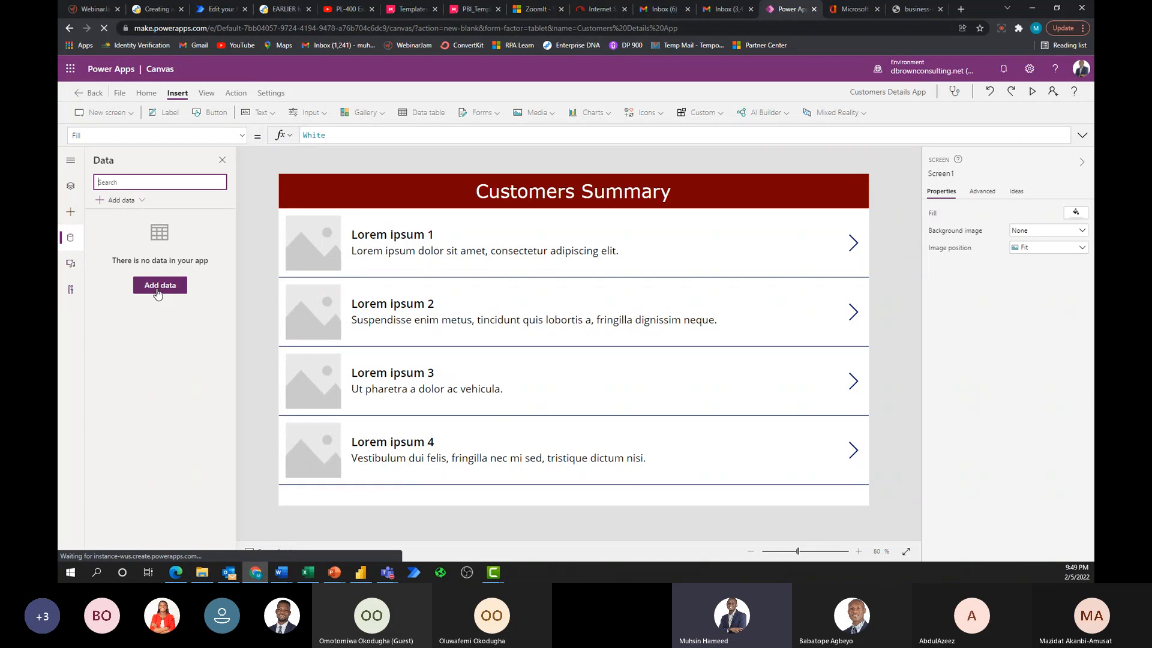
{"action": "left_click", "coordinate": [137, 204]}
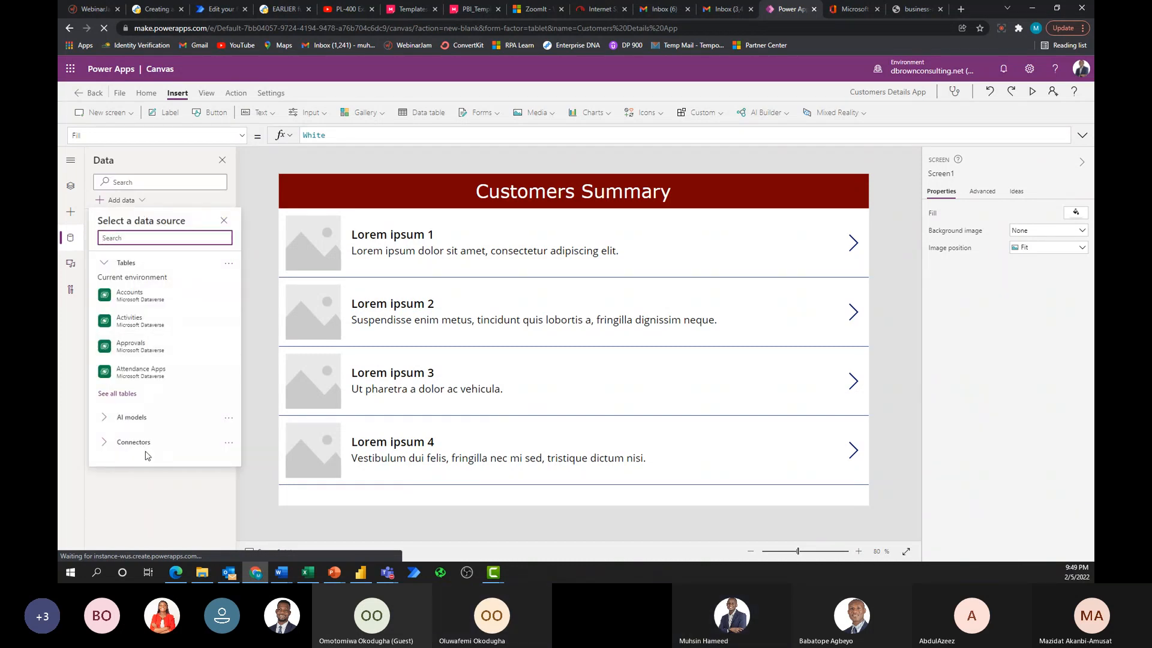
{"action": "left_click", "coordinate": [114, 443]}
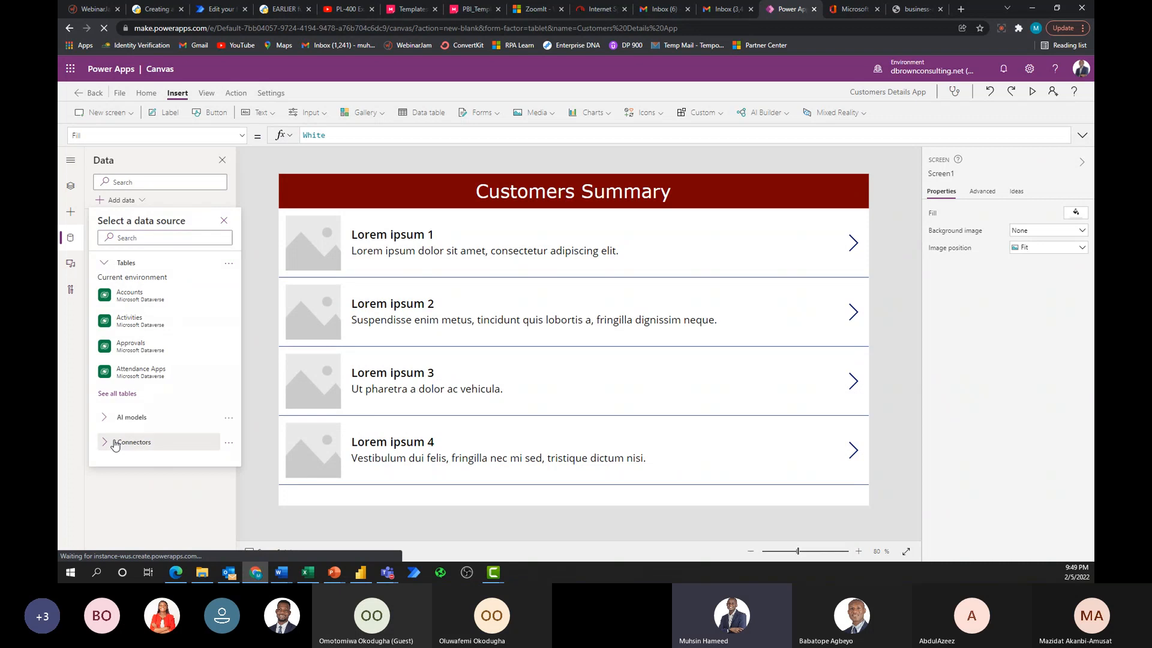
{"action": "scroll", "coordinate": [201, 445], "scroll_direction": "down", "scroll_amount": 3}
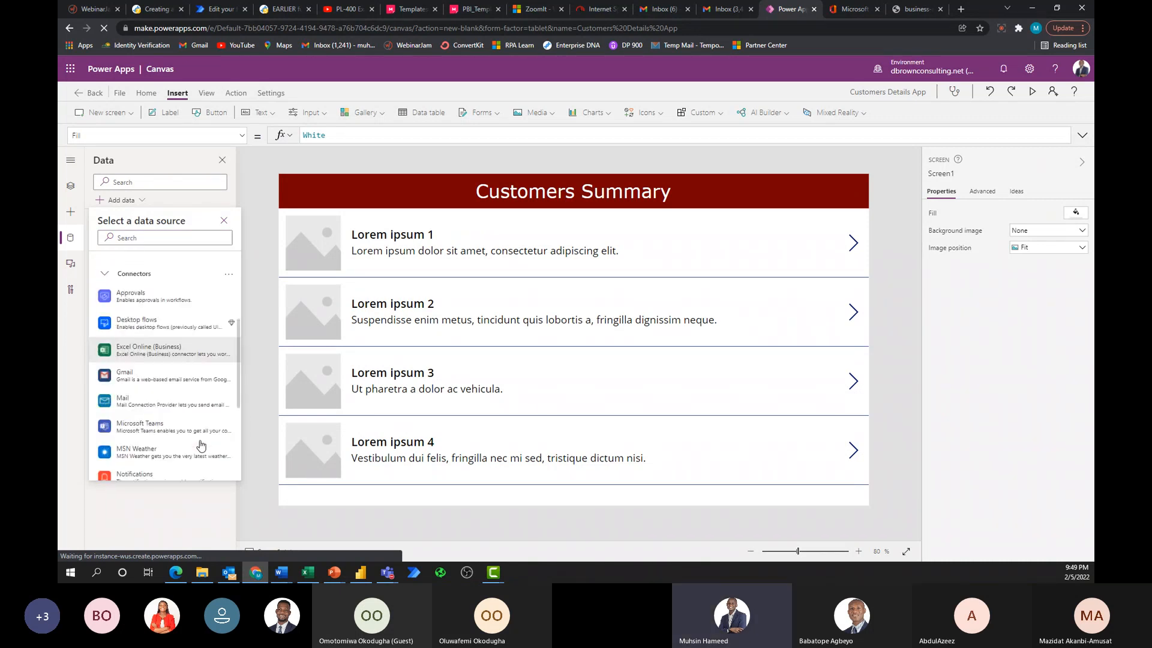
{"action": "scroll", "coordinate": [201, 445], "scroll_direction": "down", "scroll_amount": 2}
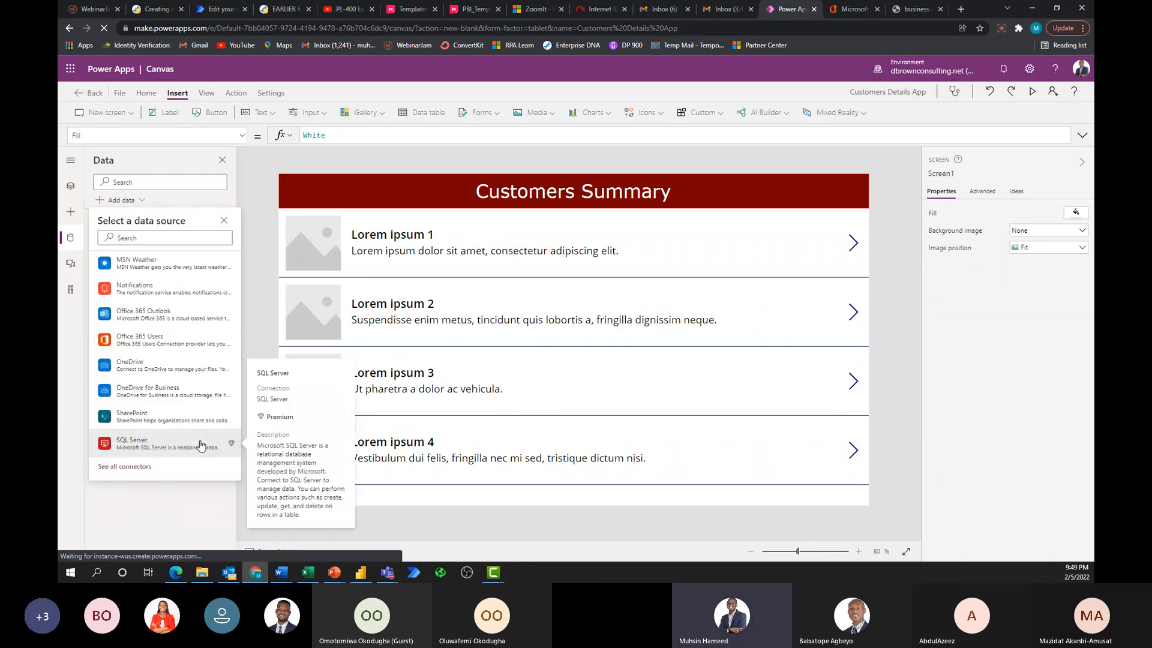
{"action": "scroll", "coordinate": [201, 445], "scroll_direction": "down", "scroll_amount": 2}
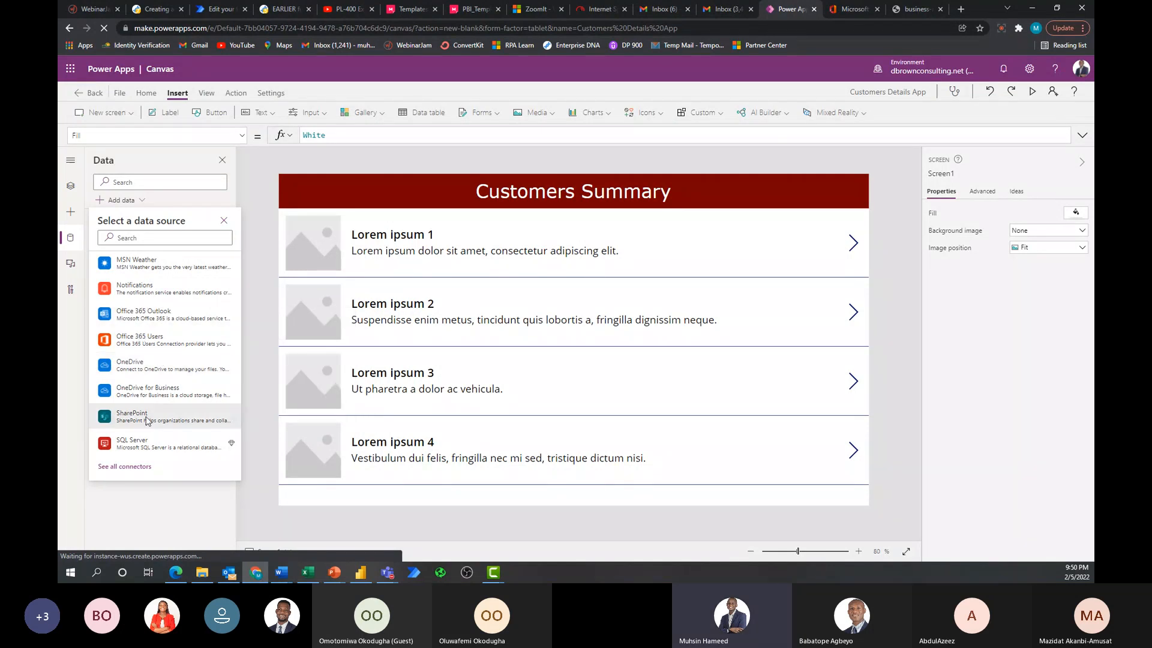
{"action": "mouse_move", "coordinate": [118, 327]}
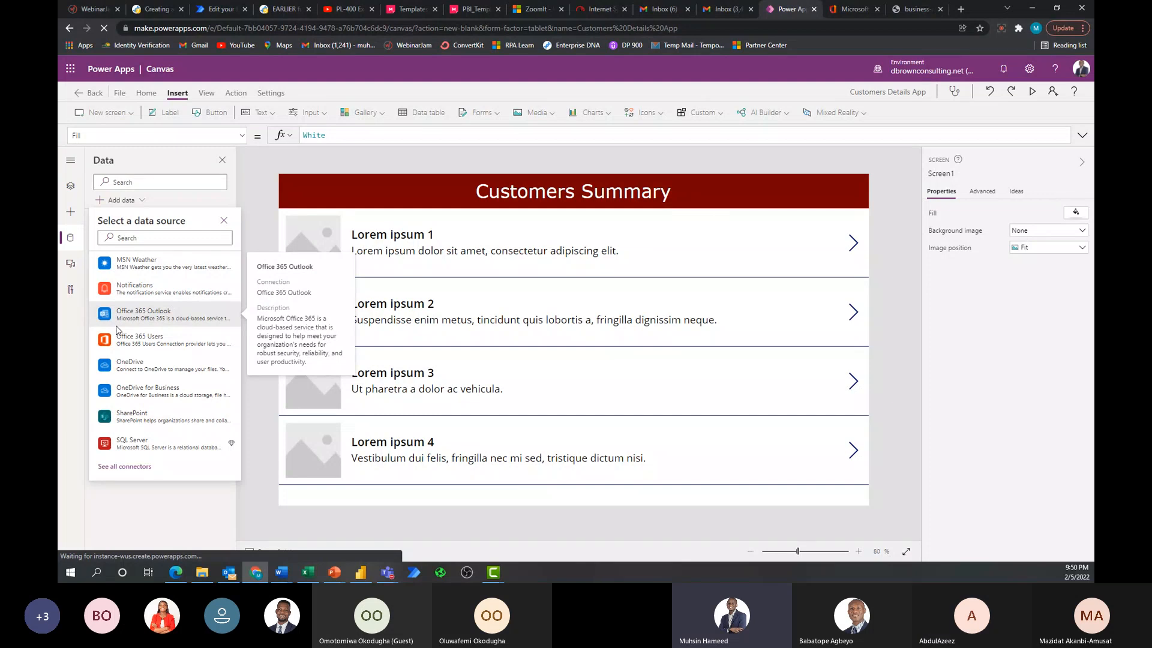
{"action": "mouse_move", "coordinate": [175, 298]}
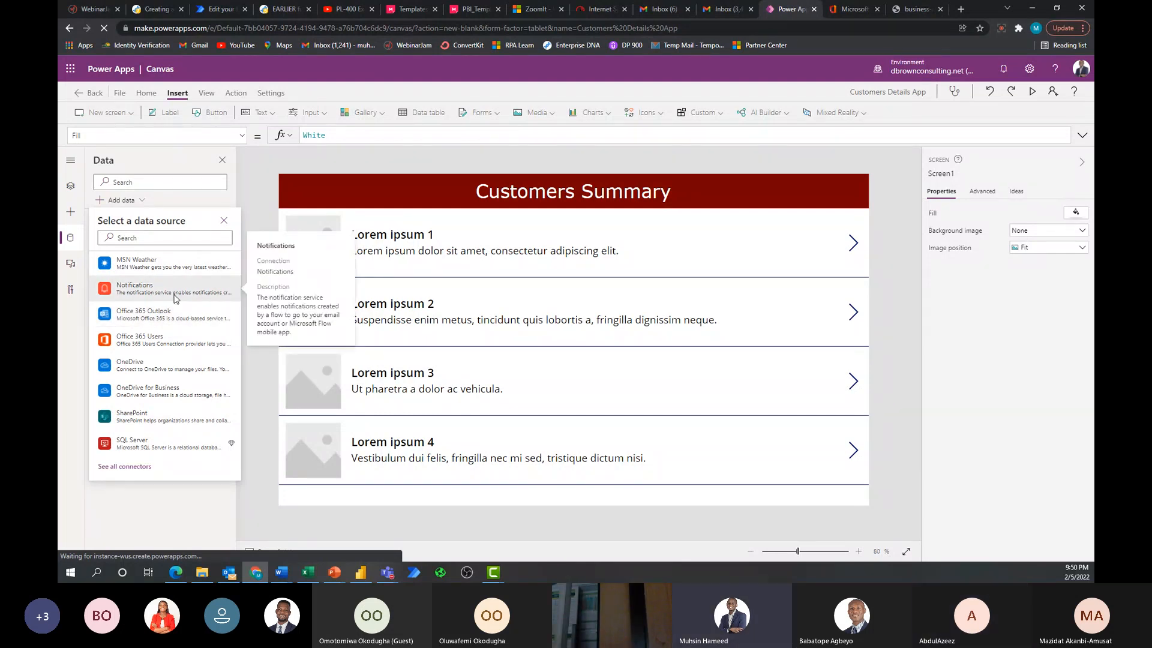
{"action": "left_click", "coordinate": [225, 220]}
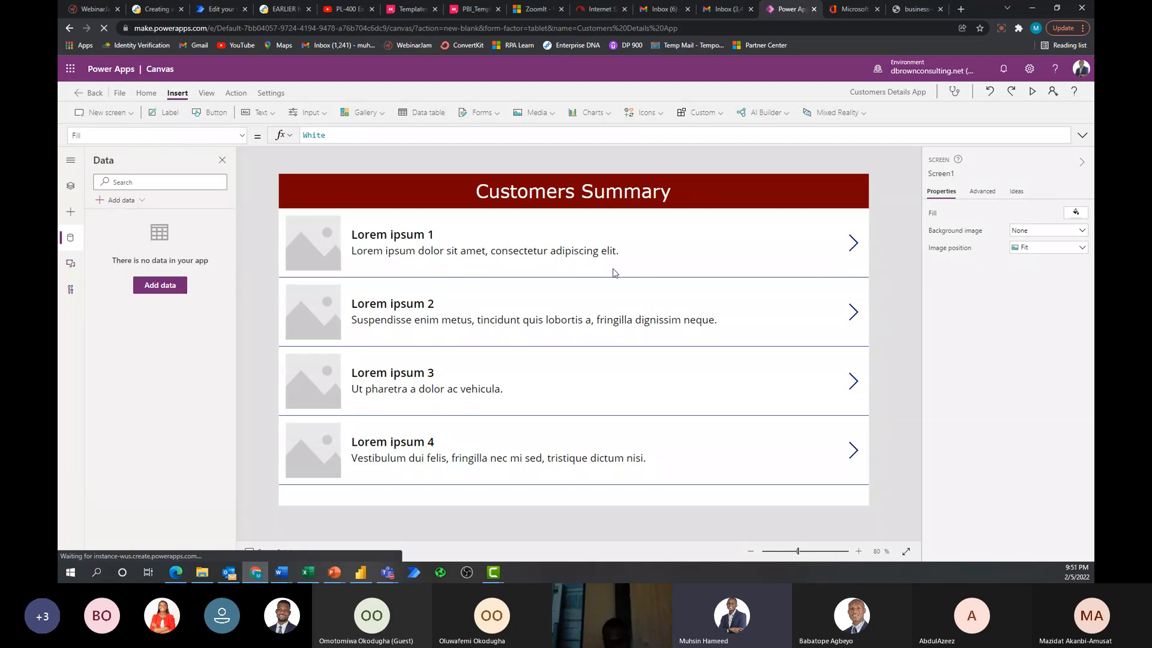
Connect the gallery to Table1 of Customers.xlsx in the OneDrive folder Power Platform Series.
{"action": "left_click", "coordinate": [836, 501]}
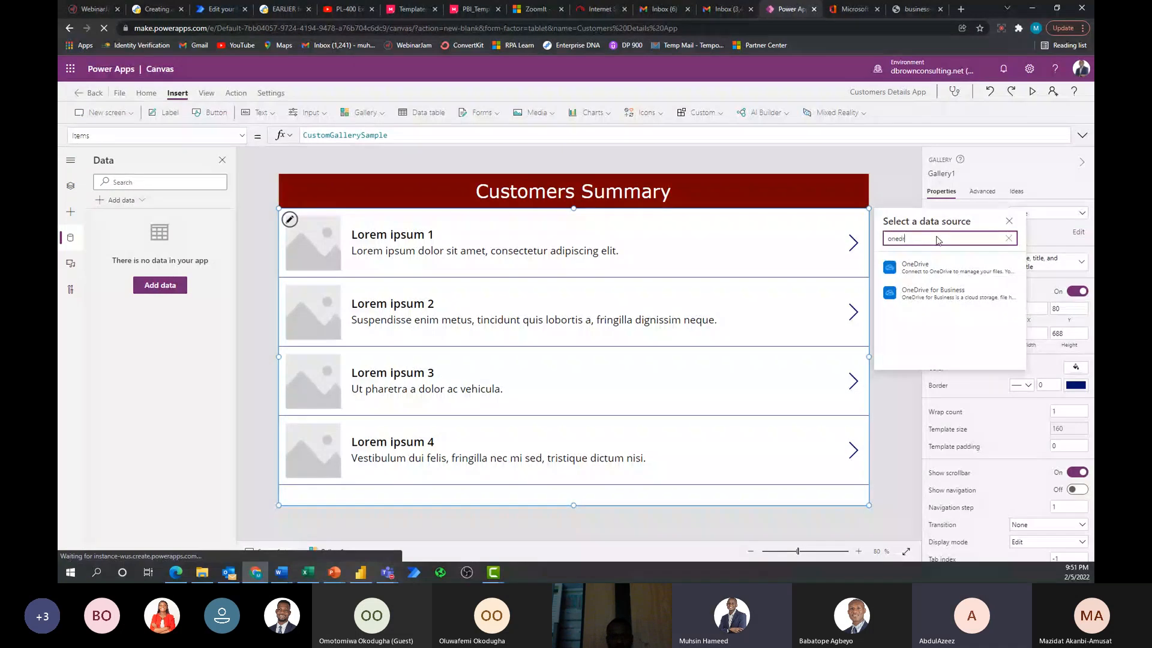
{"action": "left_click", "coordinate": [963, 270]}
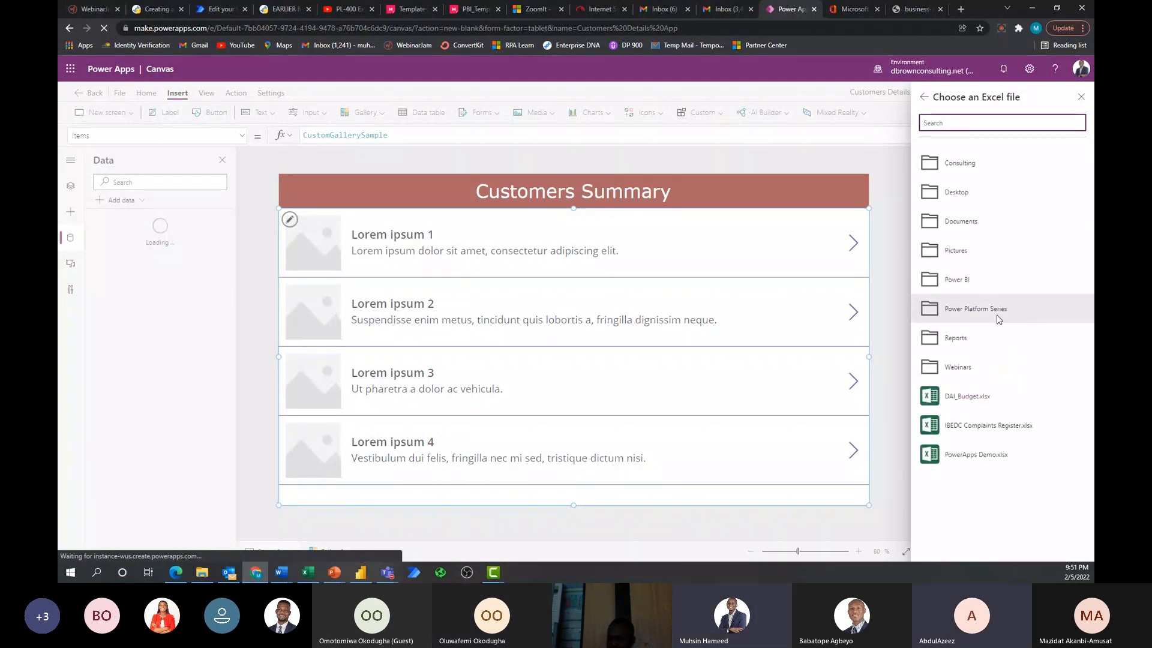
{"action": "left_click", "coordinate": [998, 318]}
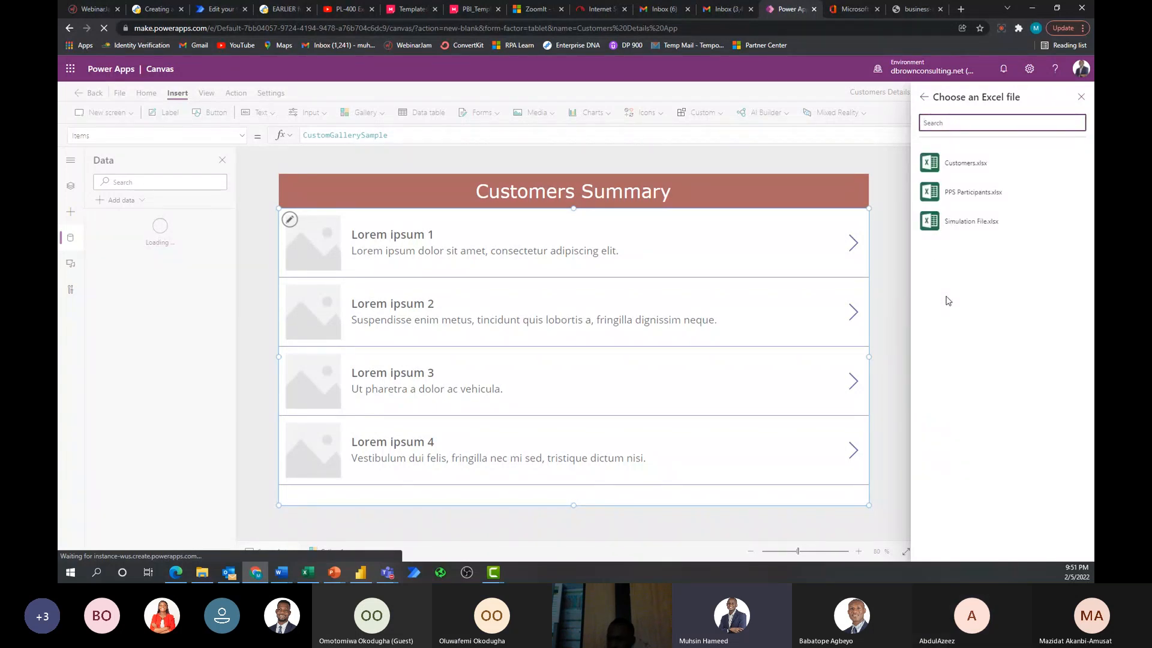
{"action": "left_click", "coordinate": [968, 162]}
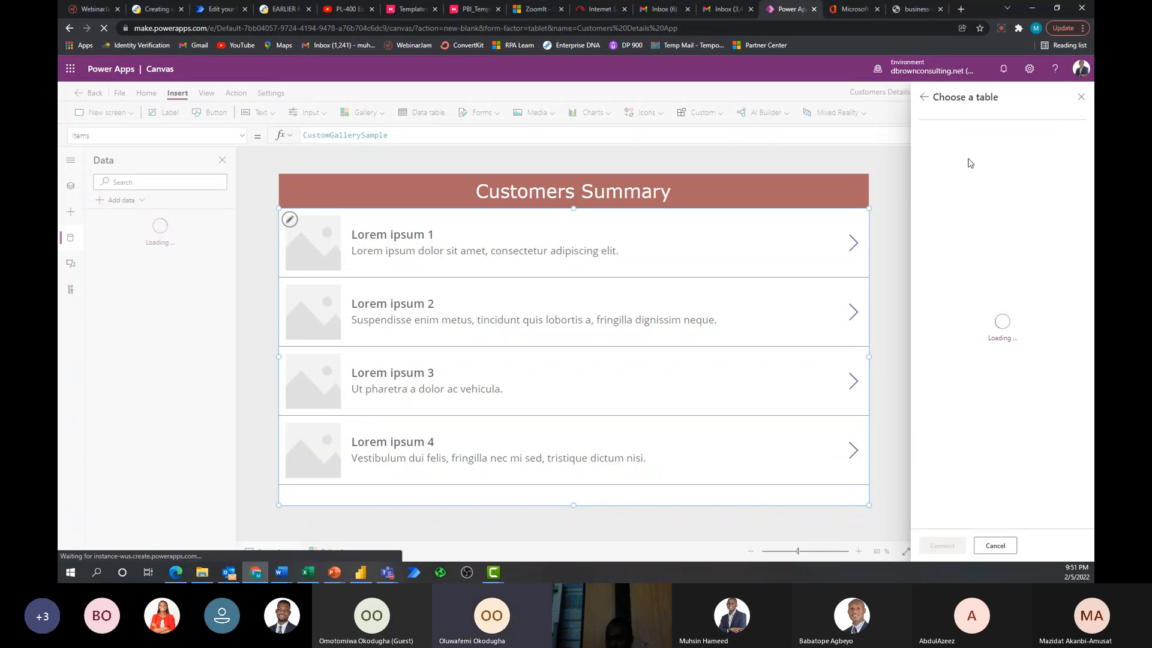
{"action": "left_click", "coordinate": [927, 151]}
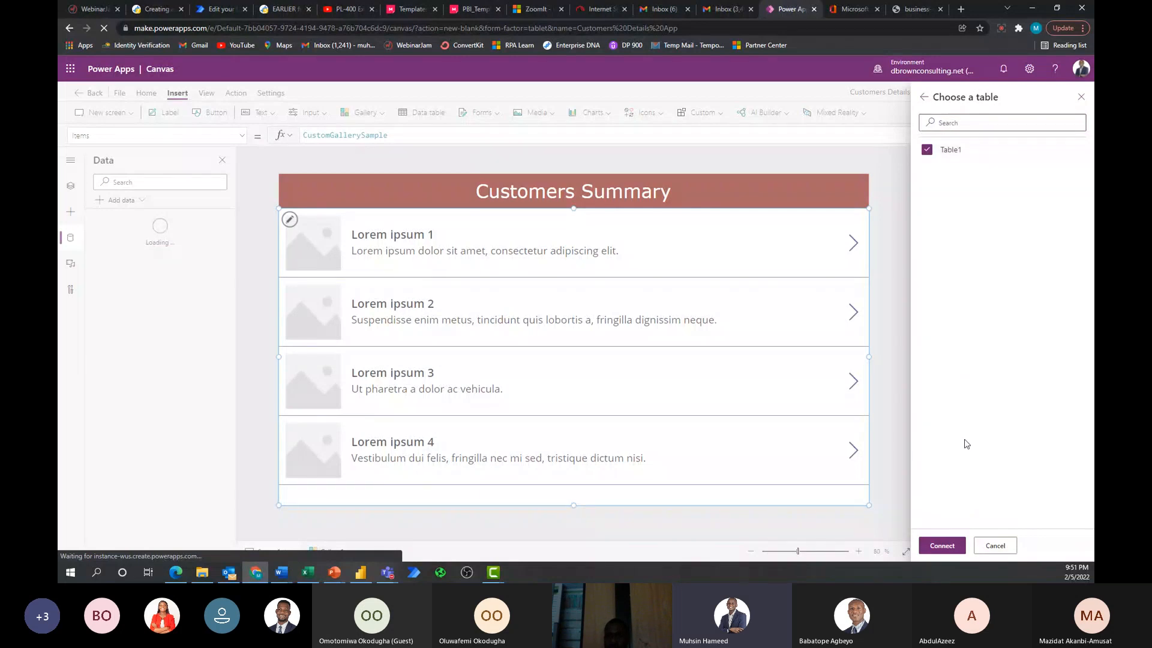
{"action": "left_click", "coordinate": [950, 550]}
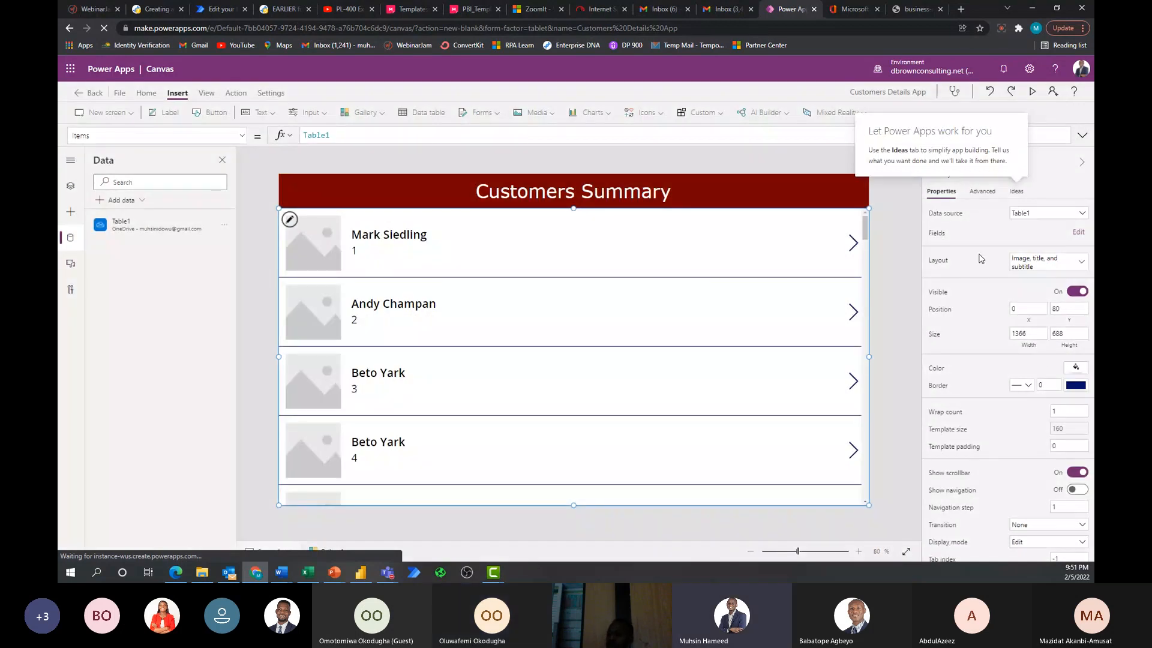
Search the gallery's data sources for "onedr" and connect Table1 from Customers.xlsx in Power Platform Series a second time.
{"action": "left_click", "coordinate": [1072, 217]}
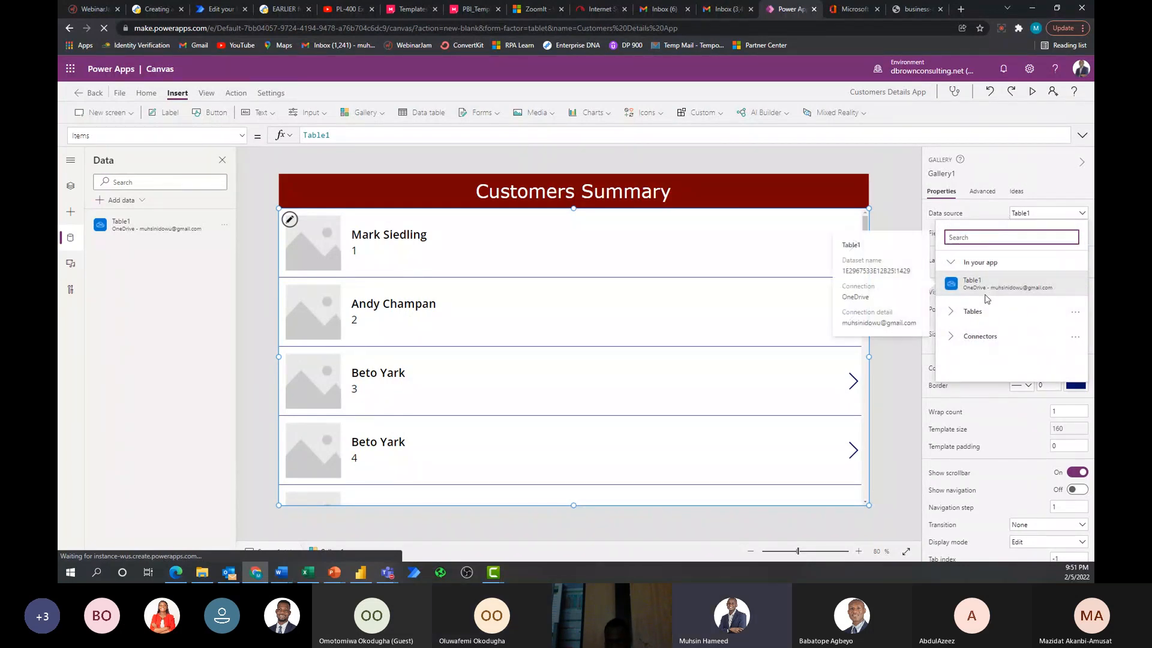
{"action": "type", "text": "c"}
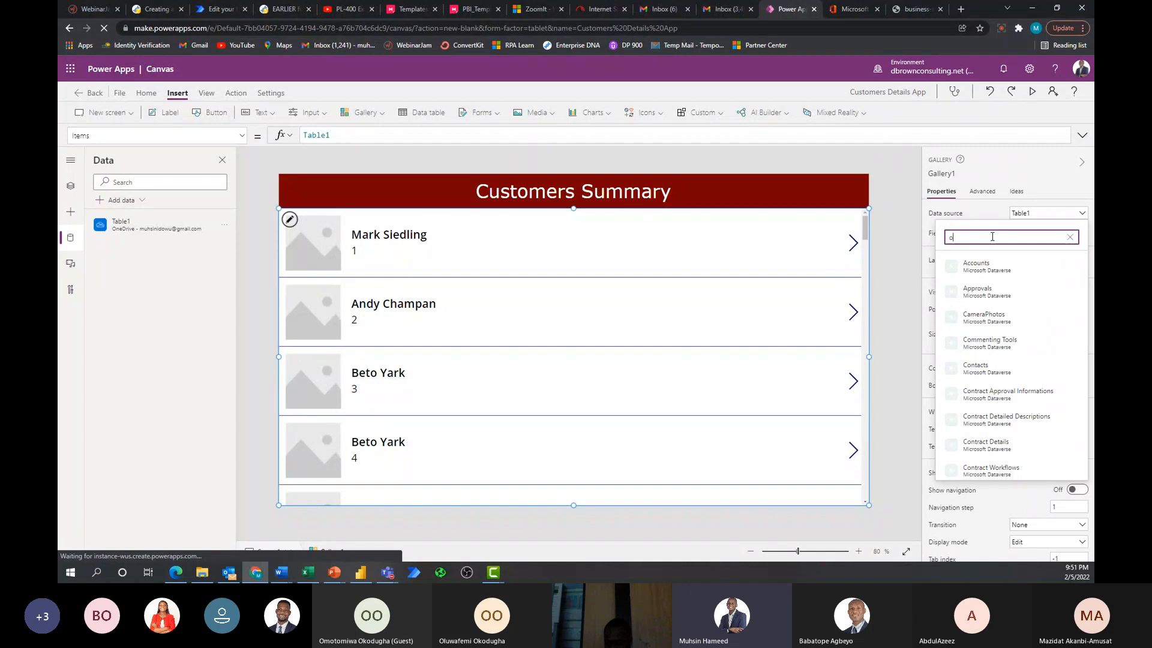
{"action": "type", "text": "nedr"}
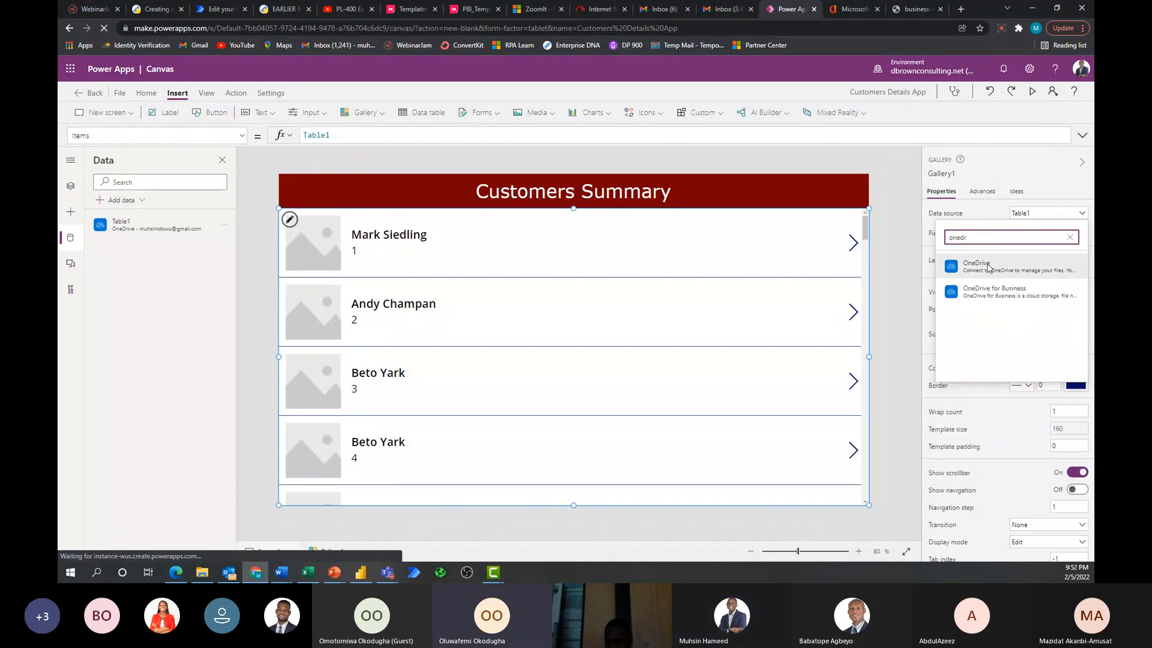
{"action": "left_click", "coordinate": [988, 268]}
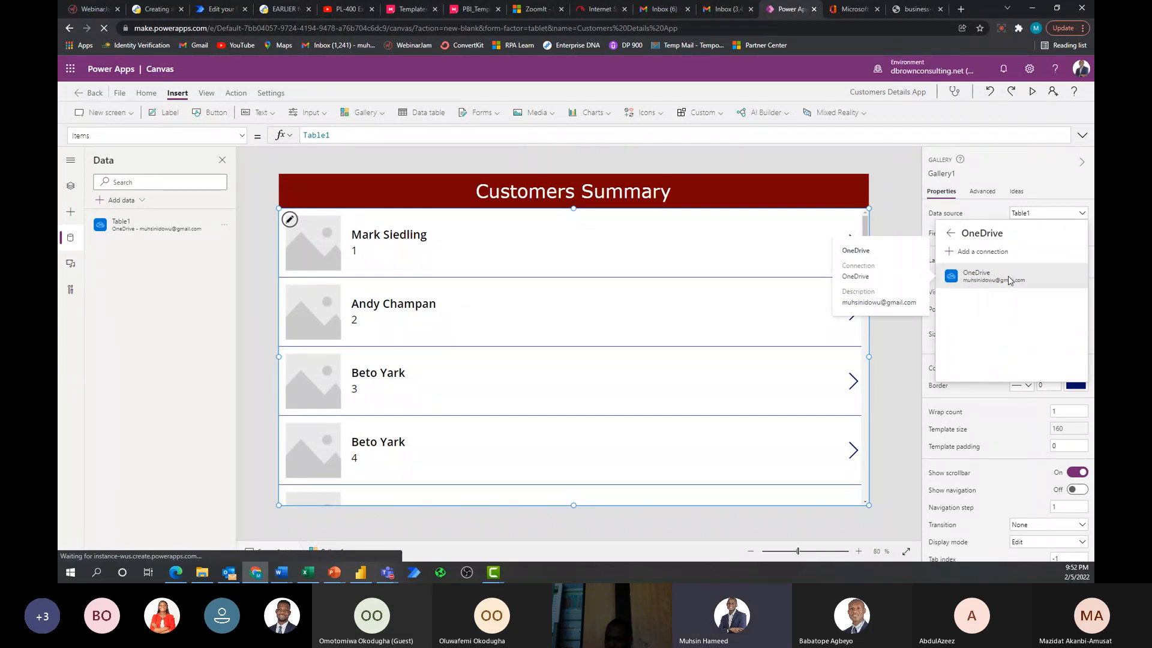
{"action": "left_click", "coordinate": [977, 279]}
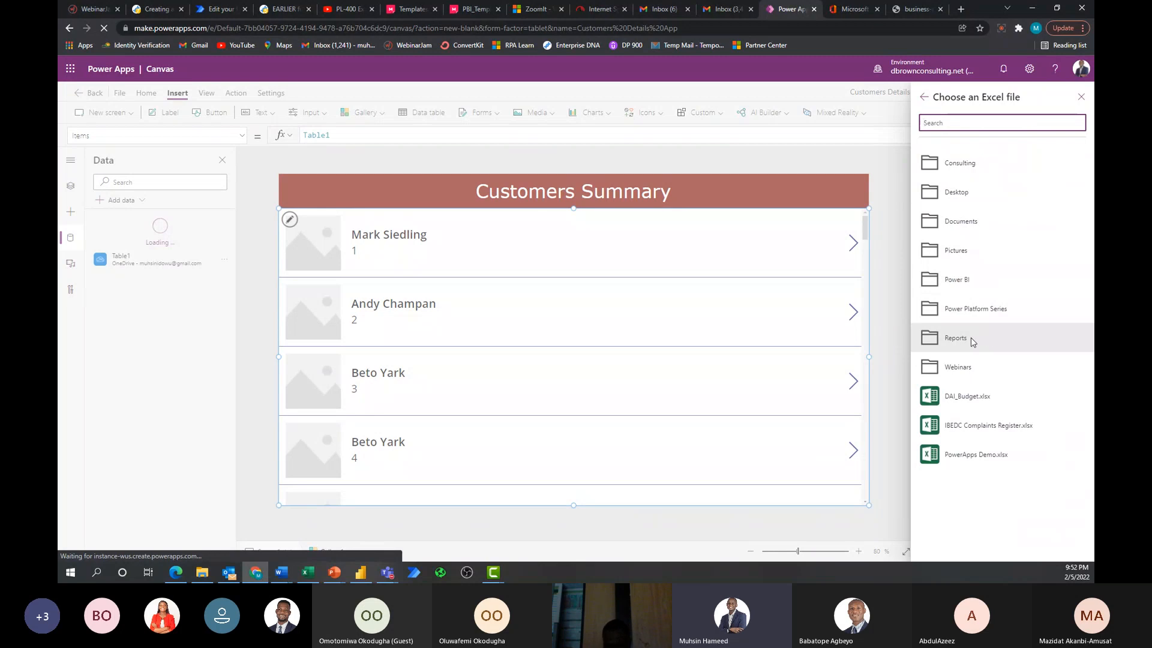
{"action": "left_click", "coordinate": [981, 314]}
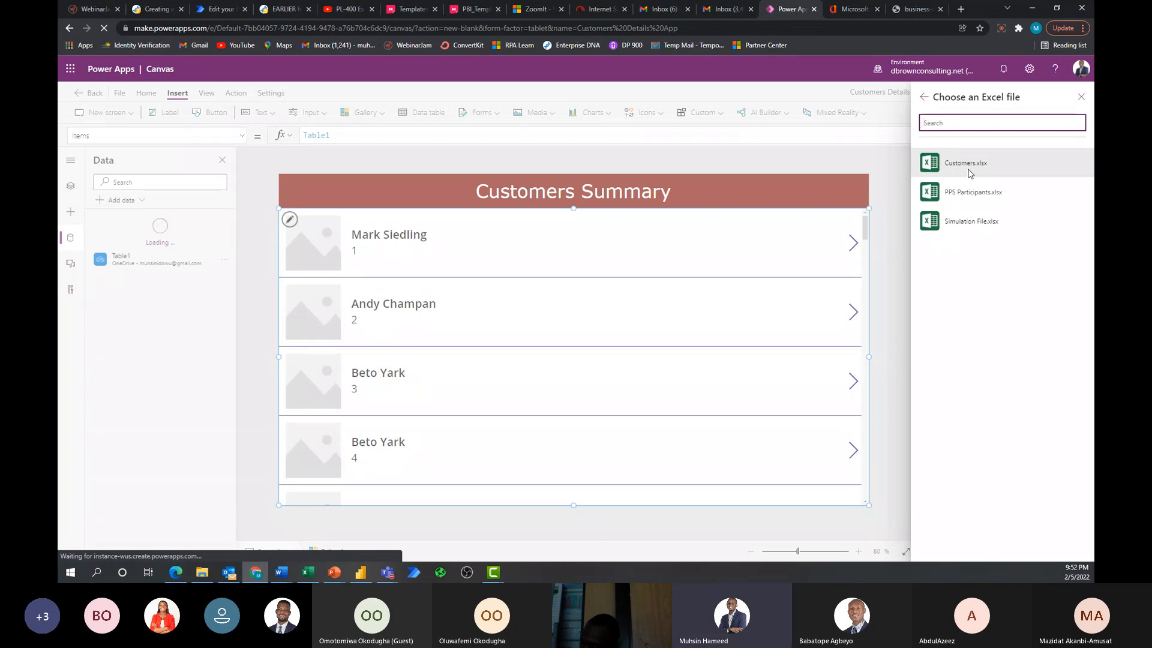
{"action": "left_click", "coordinate": [970, 171]}
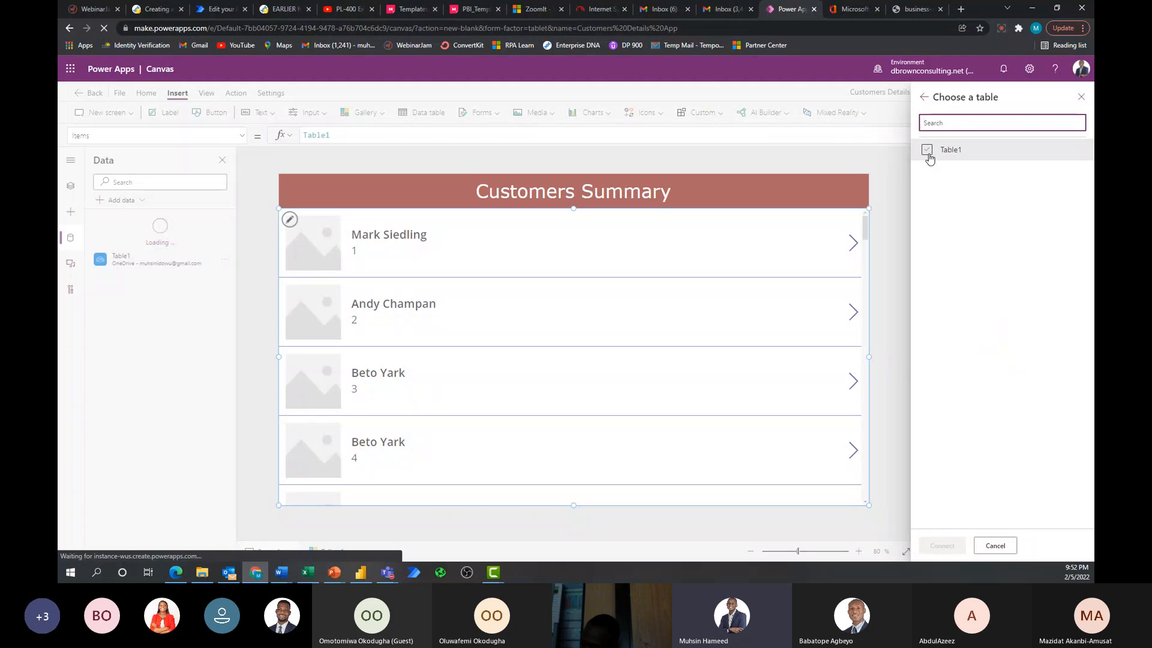
{"action": "left_click", "coordinate": [928, 151]}
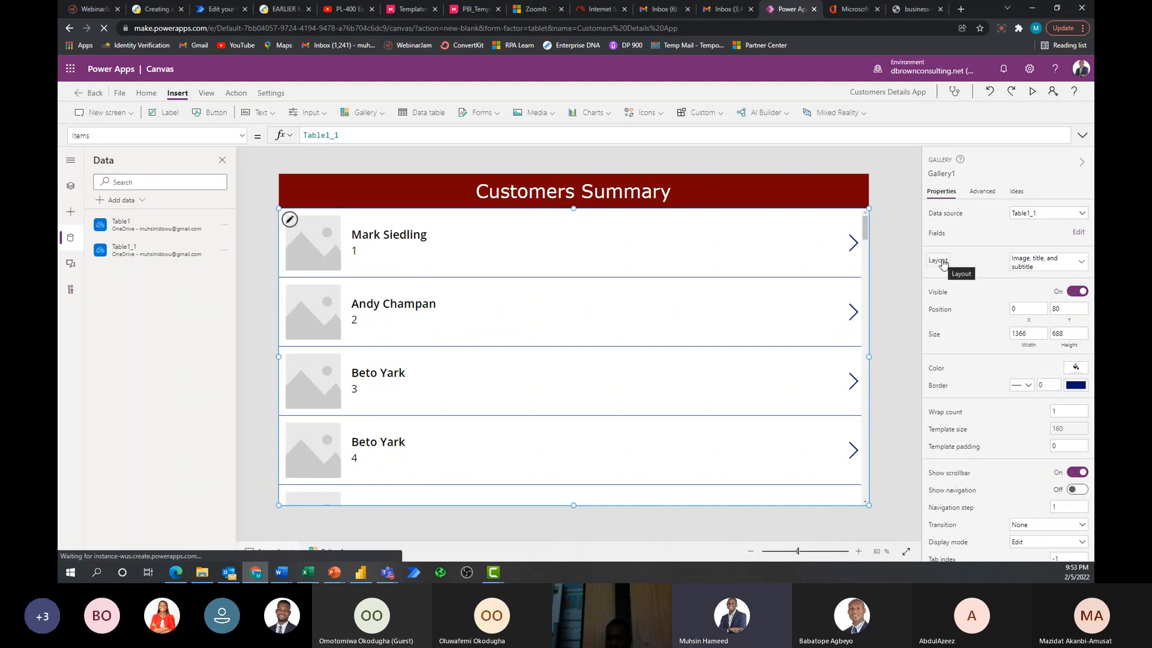
Change the gallery layout to Title, subtitle, and body.
{"action": "left_click", "coordinate": [1080, 267]}
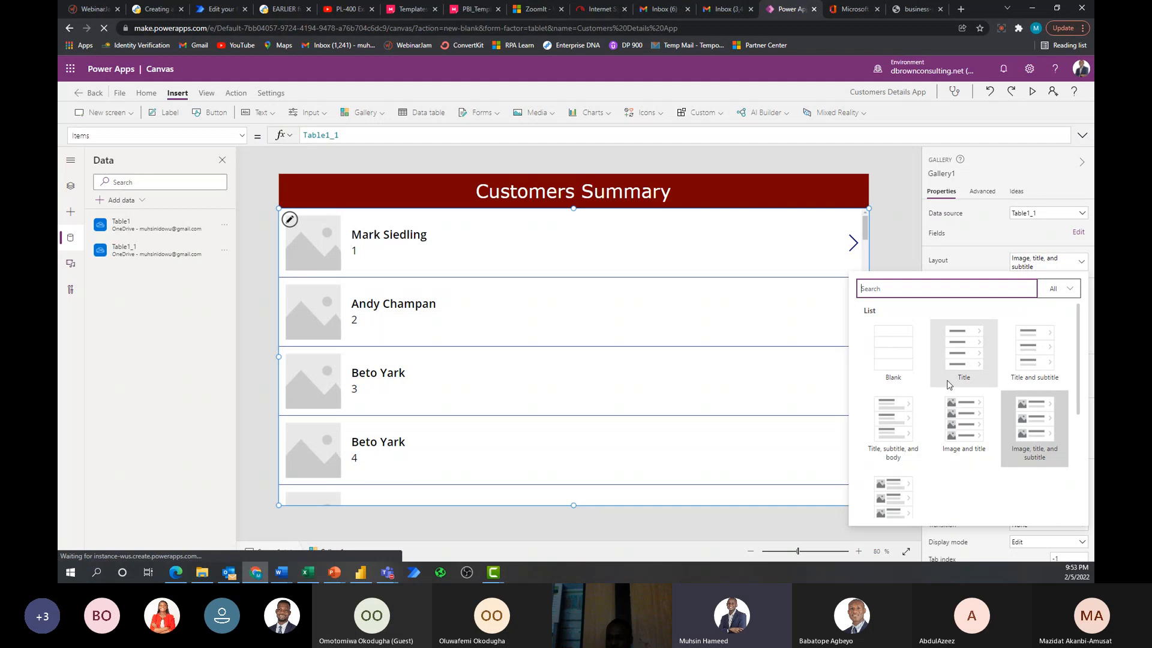
{"action": "left_click", "coordinate": [895, 428]}
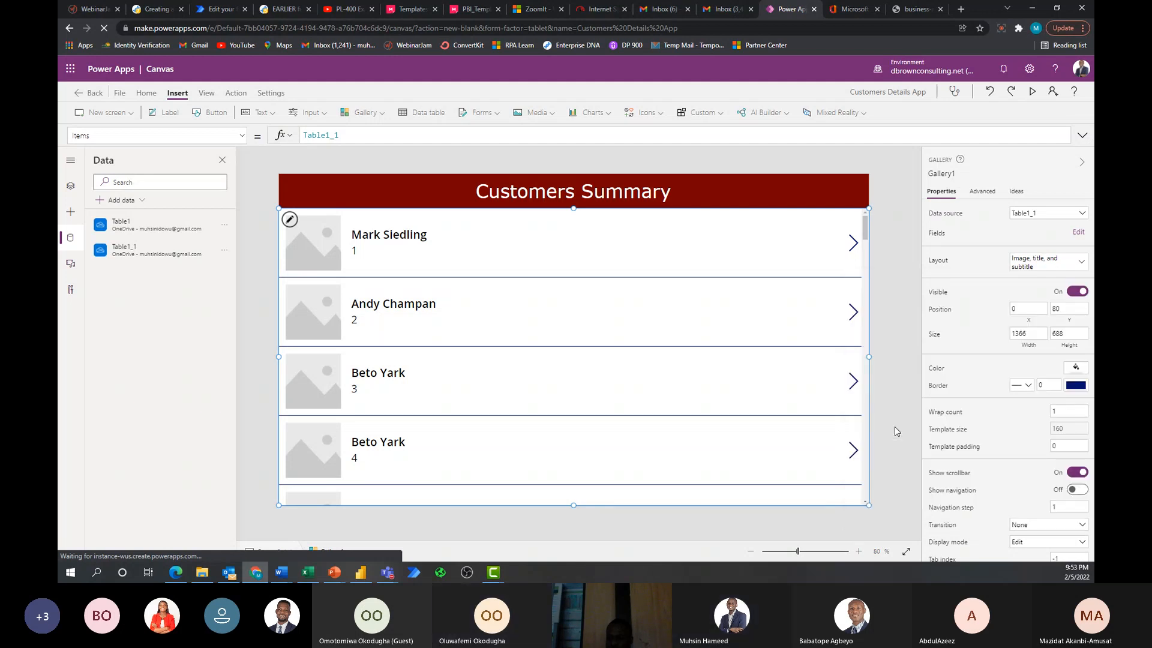
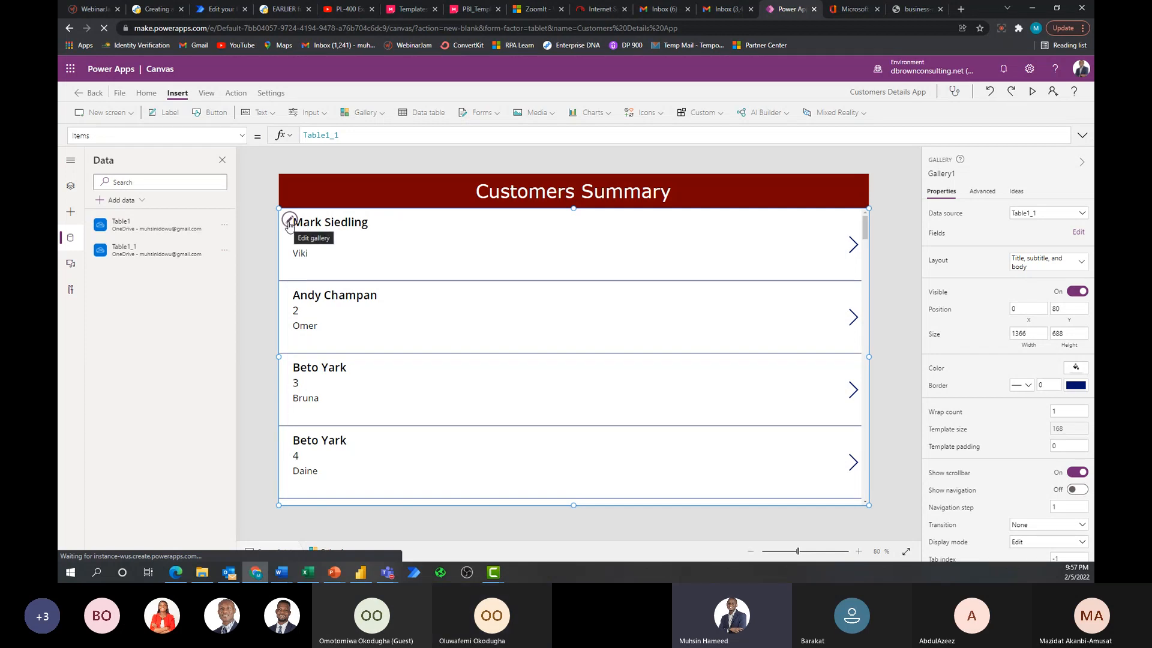
Check the first gallery item's title field, then switch to the Customers workbook in Excel and compare its AgentName, FirstName and LastName columns.
{"action": "left_click", "coordinate": [289, 222]}
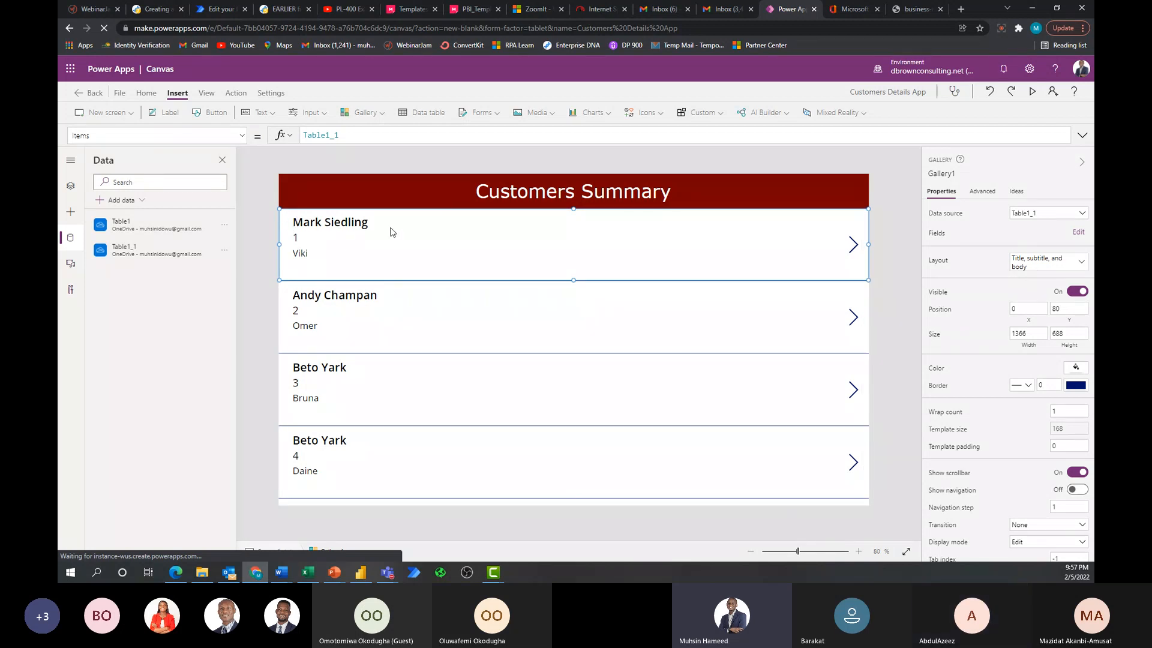
{"action": "left_click", "coordinate": [319, 226]}
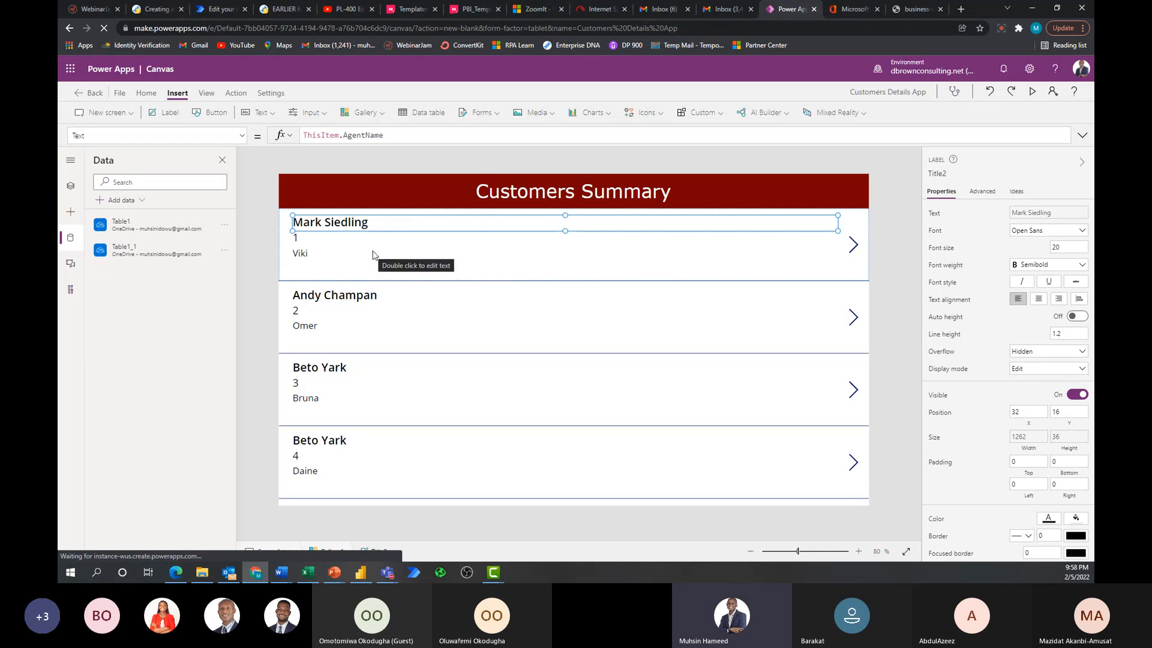
{"action": "key", "text": "alt+Tab"}
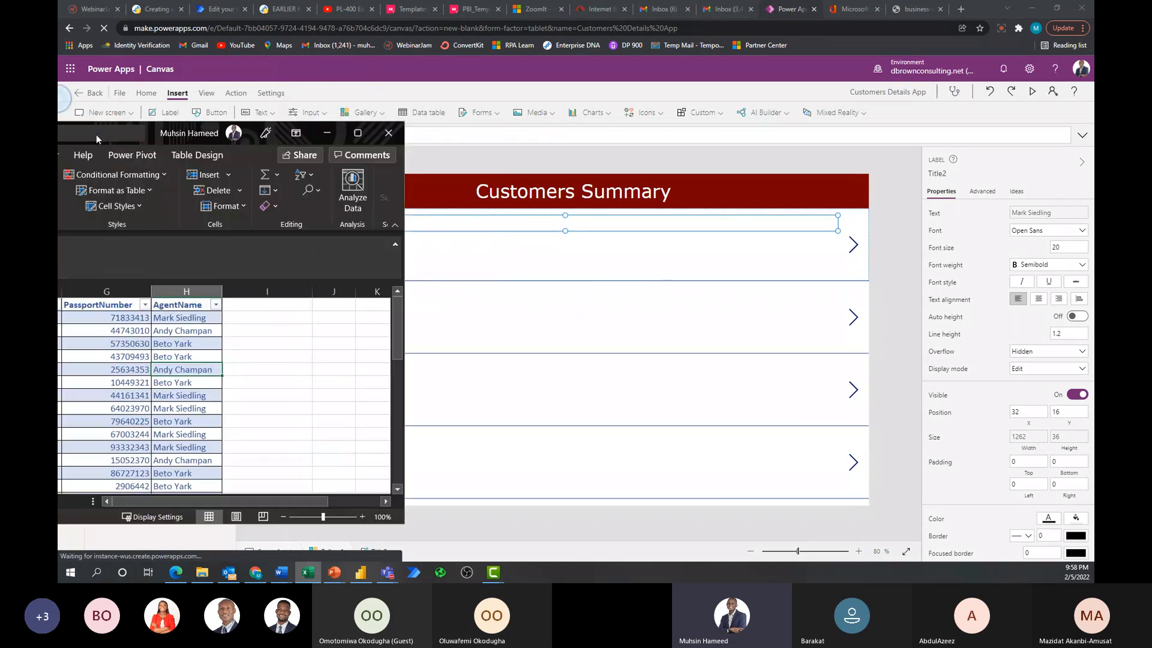
{"action": "left_click_drag", "start_coordinate": [96, 135], "coordinate": [880, 2]}
{"action": "left_click", "coordinate": [393, 253]}
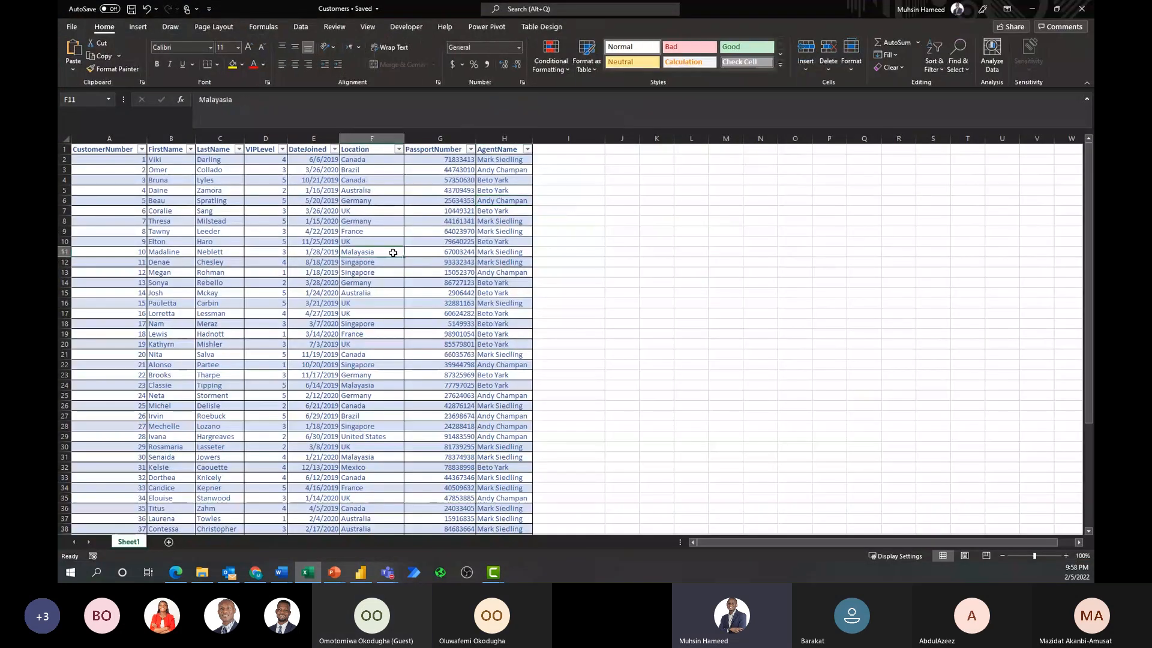
{"action": "scroll", "coordinate": [393, 253], "scroll_direction": "up", "scroll_amount": 5}
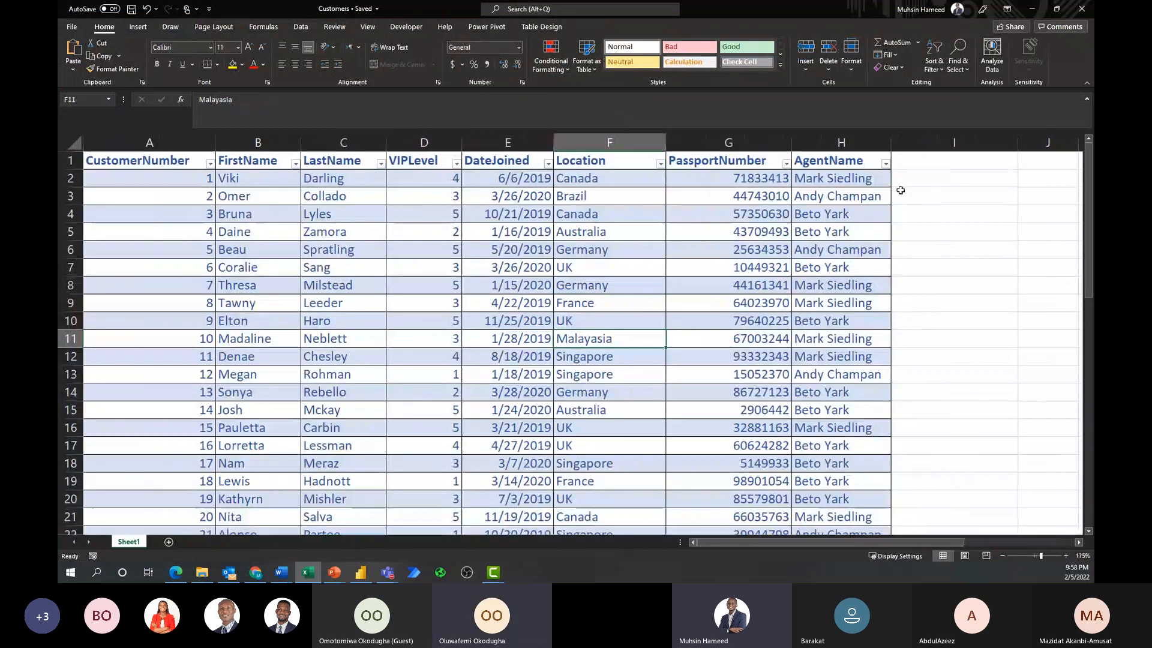
{"action": "left_click", "coordinate": [840, 178]}
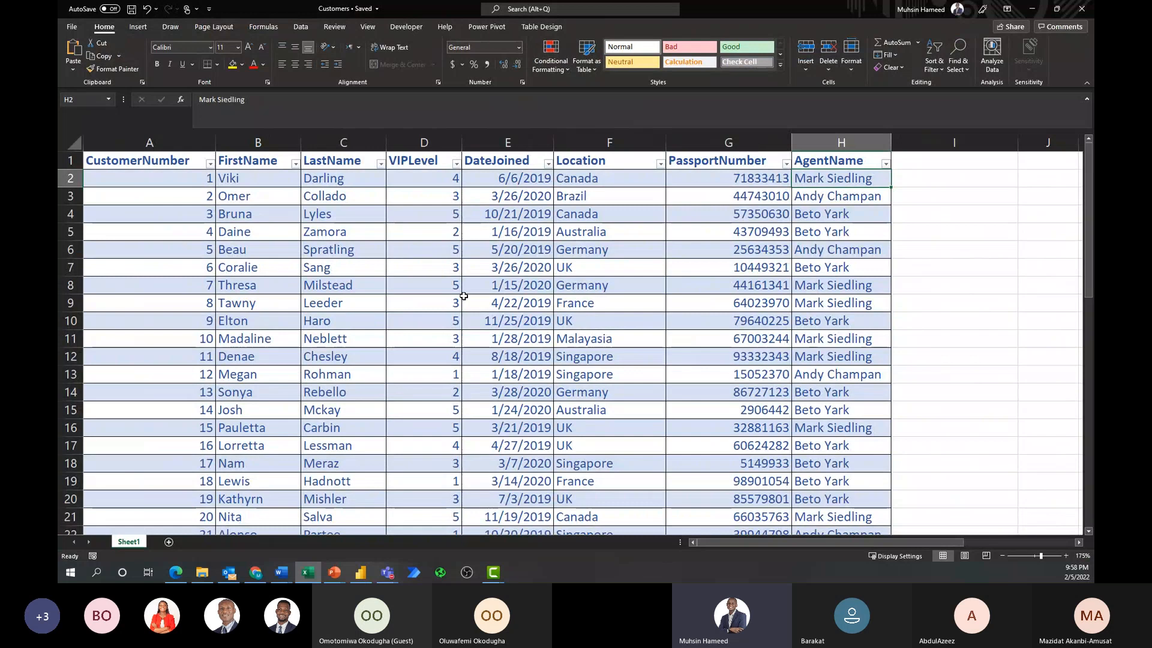
{"action": "left_click", "coordinate": [260, 178]}
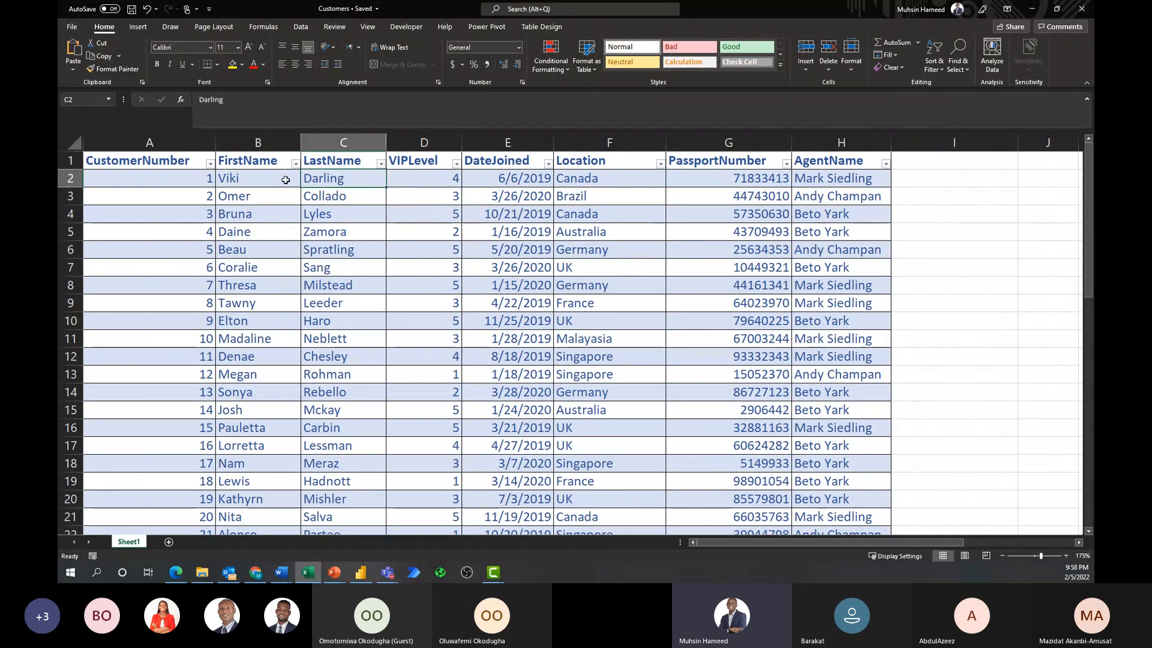
{"action": "left_click", "coordinate": [330, 177], "text": "shift"}
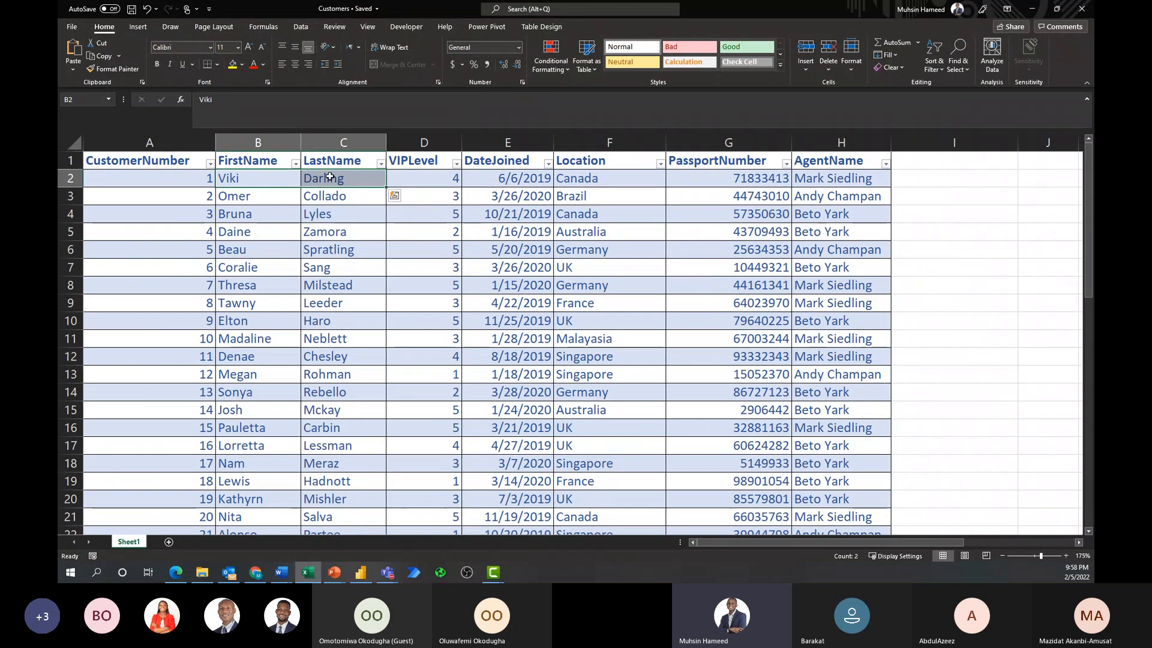
{"action": "left_click", "coordinate": [838, 175]}
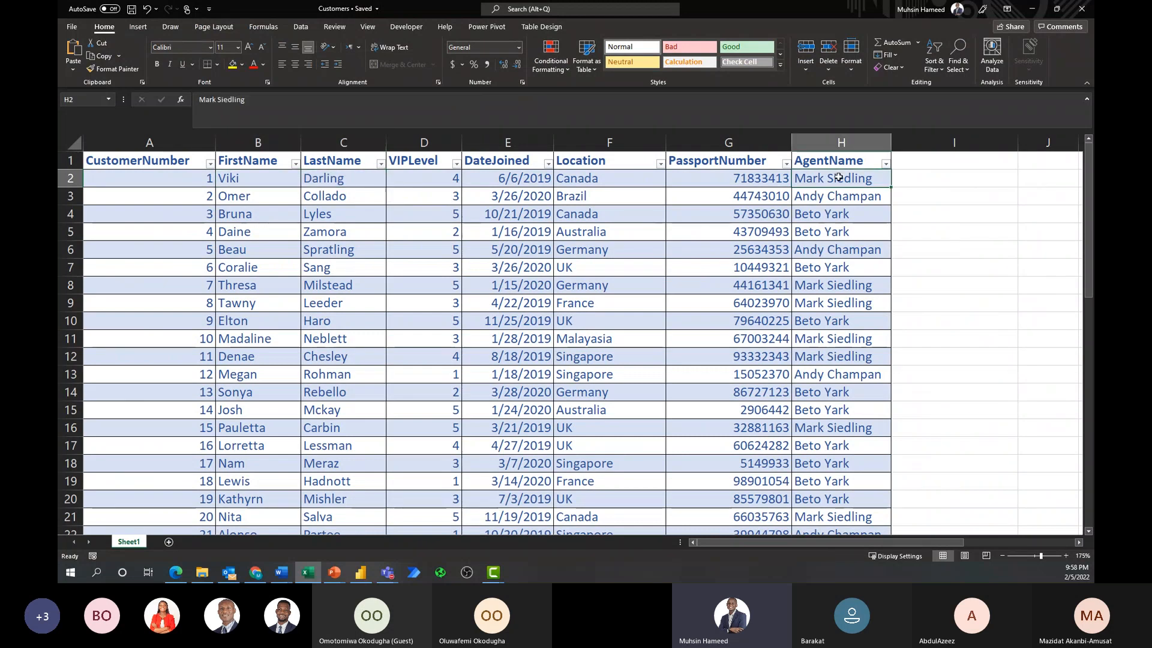
{"action": "left_click", "coordinate": [1030, 7]}
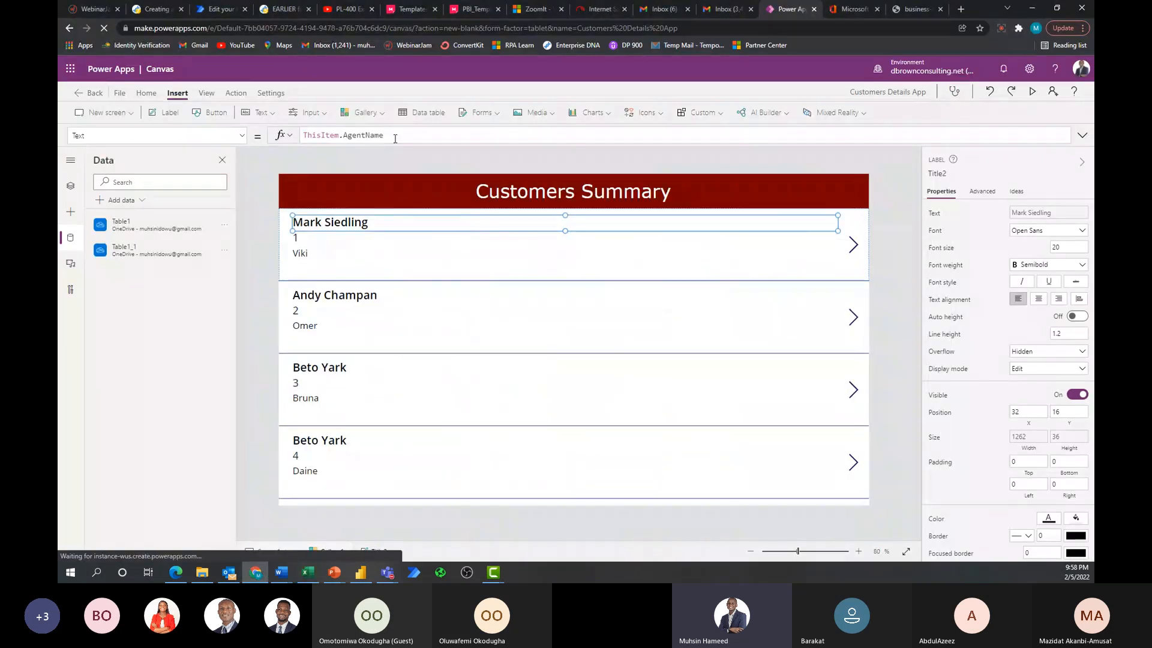
Replace AgentName in the gallery title's text formula so that it reads ThisItem.FirstName.
{"action": "left_click", "coordinate": [394, 136]}
{"action": "key", "text": "BackSpace"}
{"action": "key", "text": "BackSpace"}
{"action": "key", "text": "BackSpace"}
{"action": "key", "text": "BackSpace"}
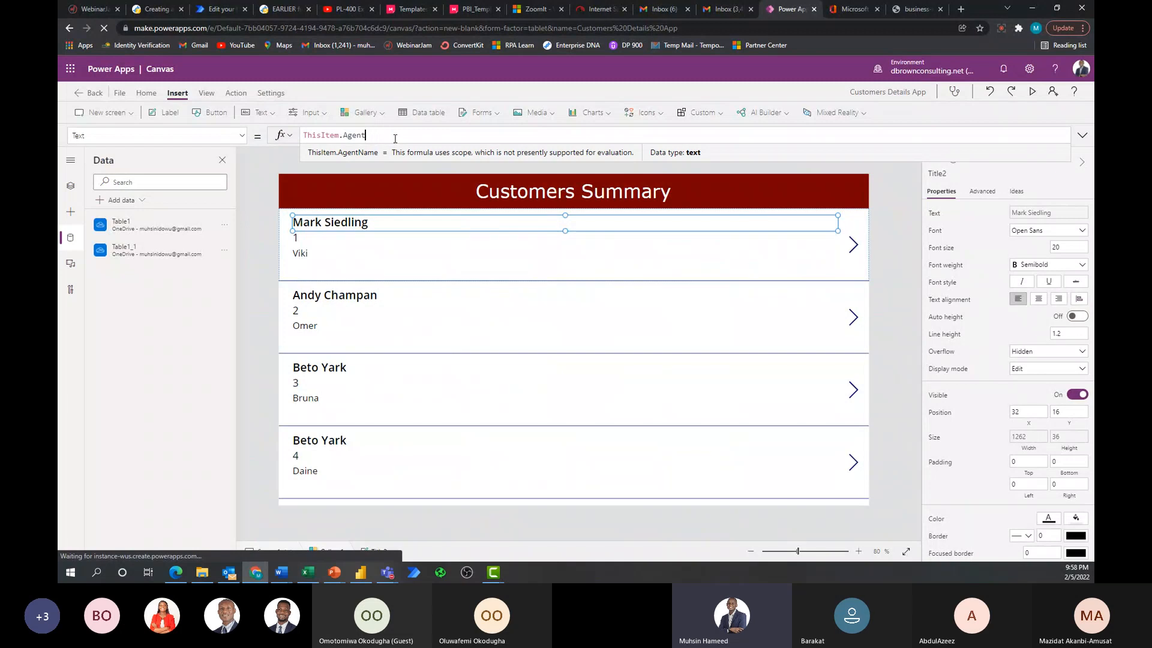
{"action": "key", "text": "BackSpace"}
{"action": "key", "text": "BackSpace"}
{"action": "key", "text": "BackSpace"}
{"action": "key", "text": "BackSpace"}
{"action": "key", "text": "BackSpace"}
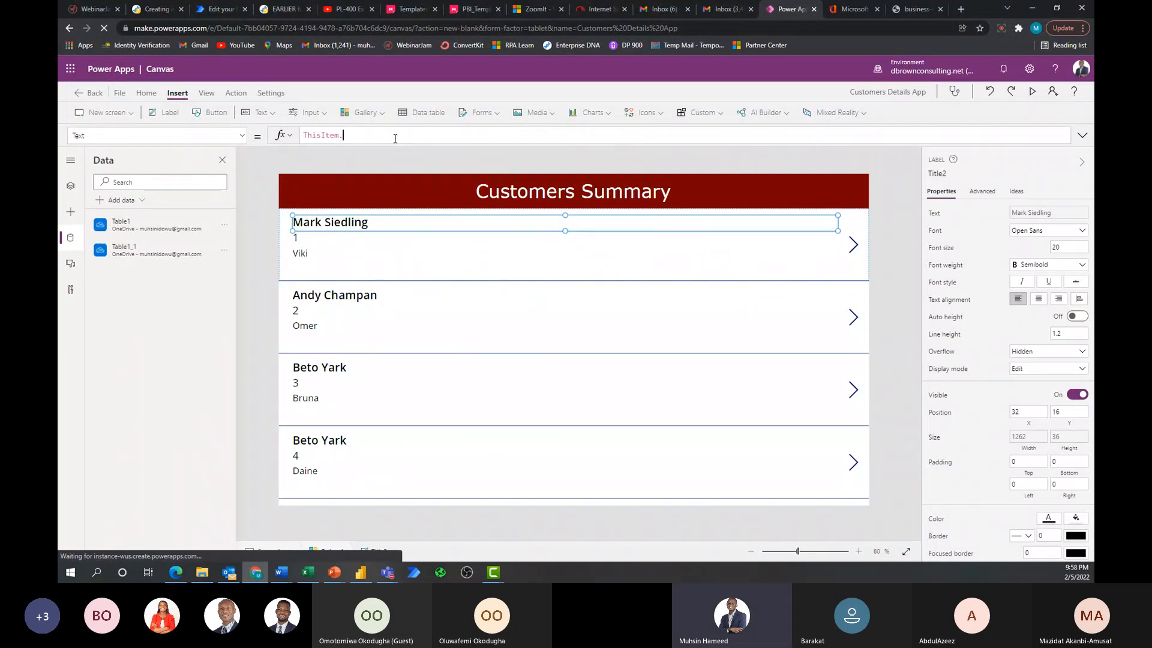
{"action": "type", "text": "First"}
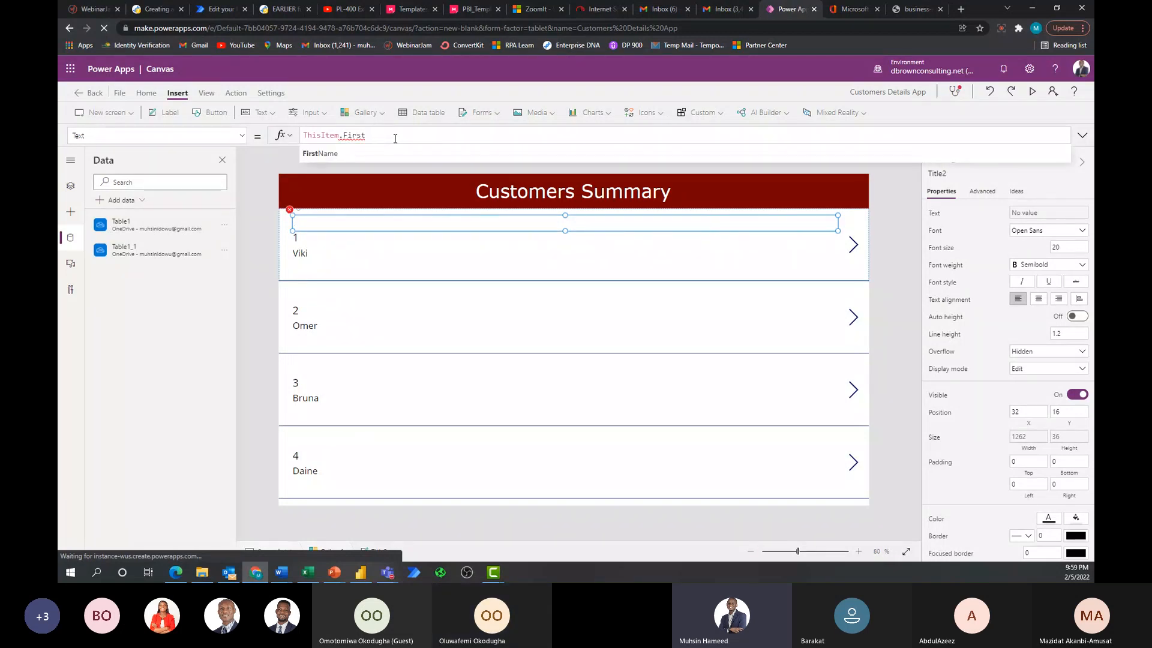
{"action": "key", "text": "Tab"}
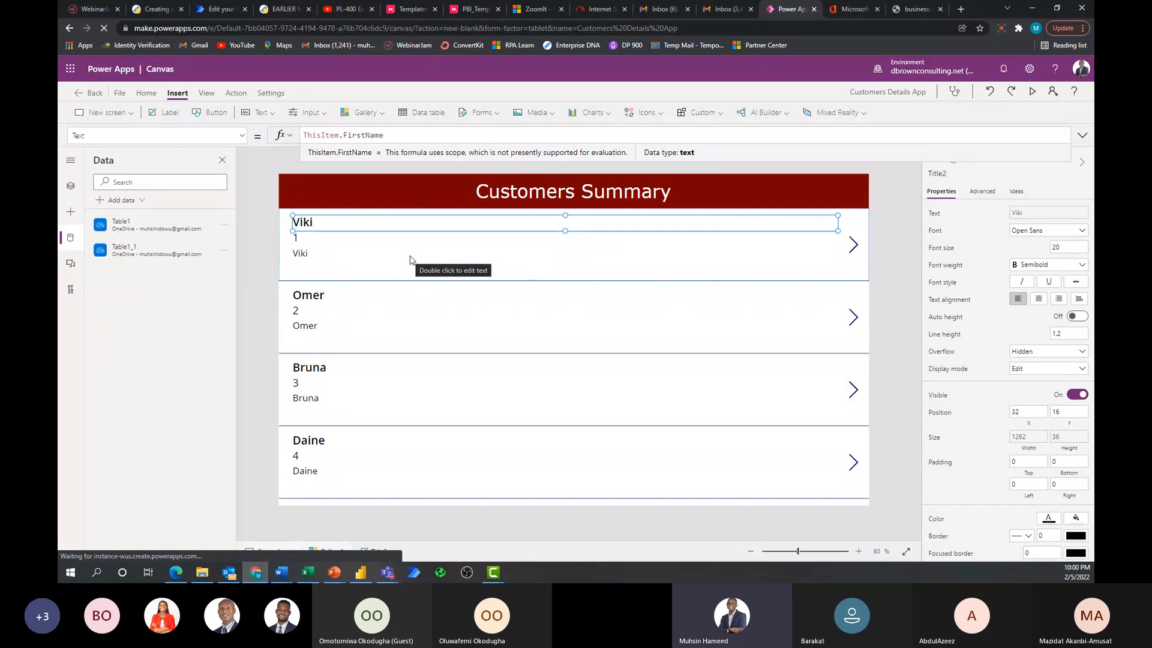
Change the gallery subtitle's text formula to ThisItem.Location.
{"action": "left_click", "coordinate": [282, 223]}
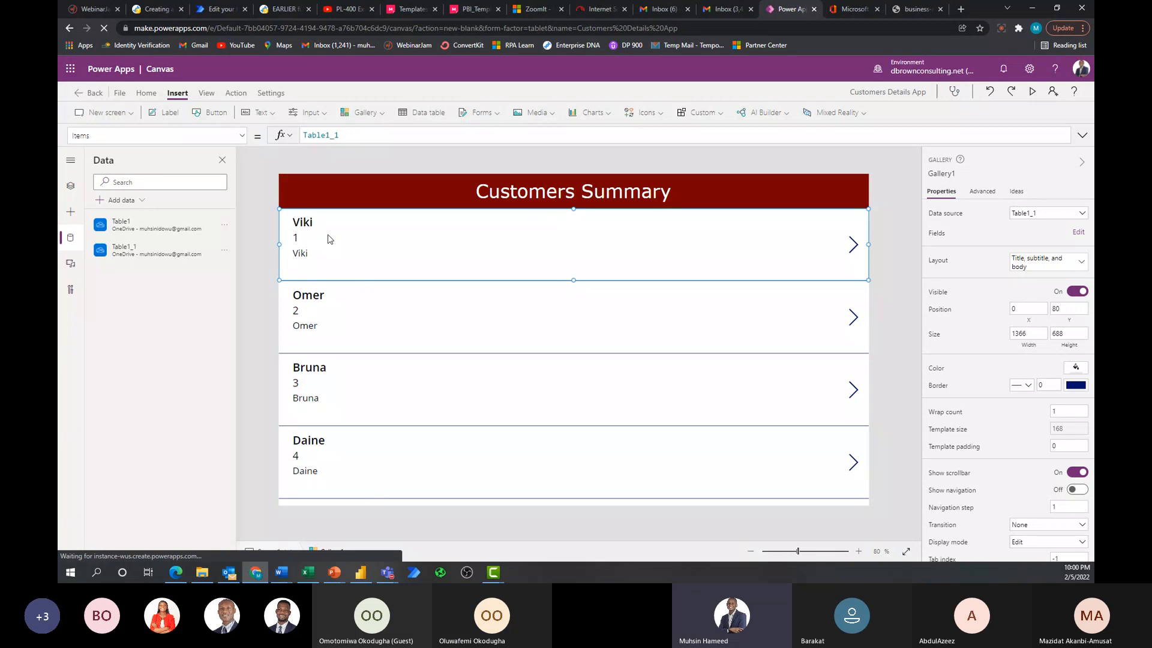
{"action": "left_click", "coordinate": [306, 226]}
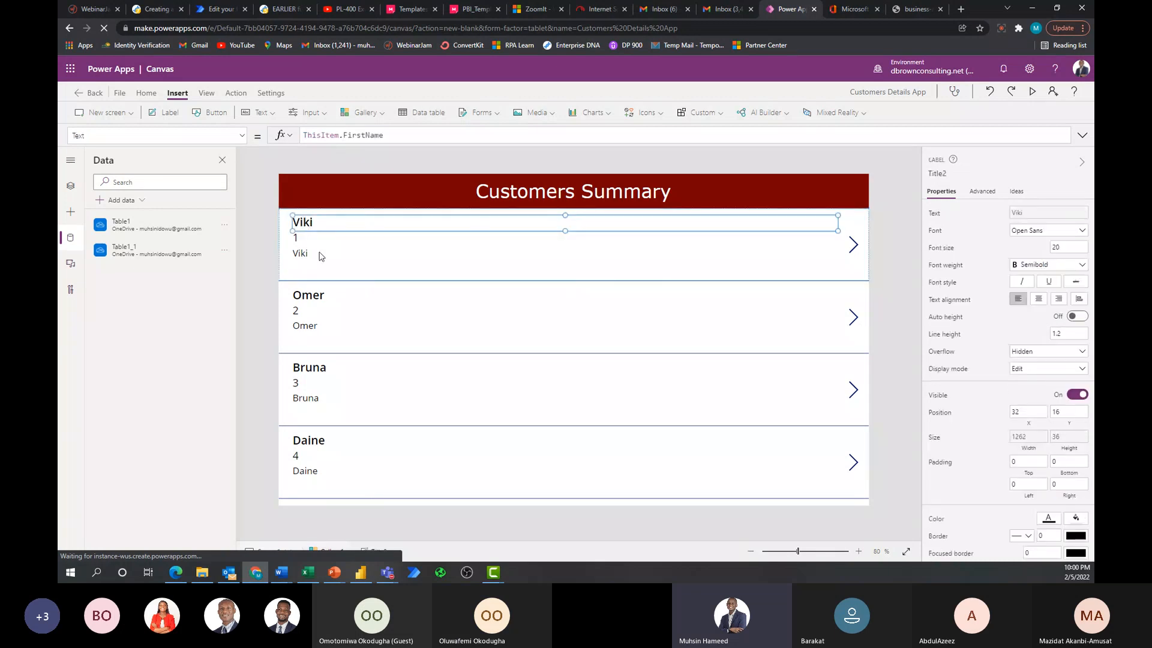
{"action": "left_click", "coordinate": [300, 239]}
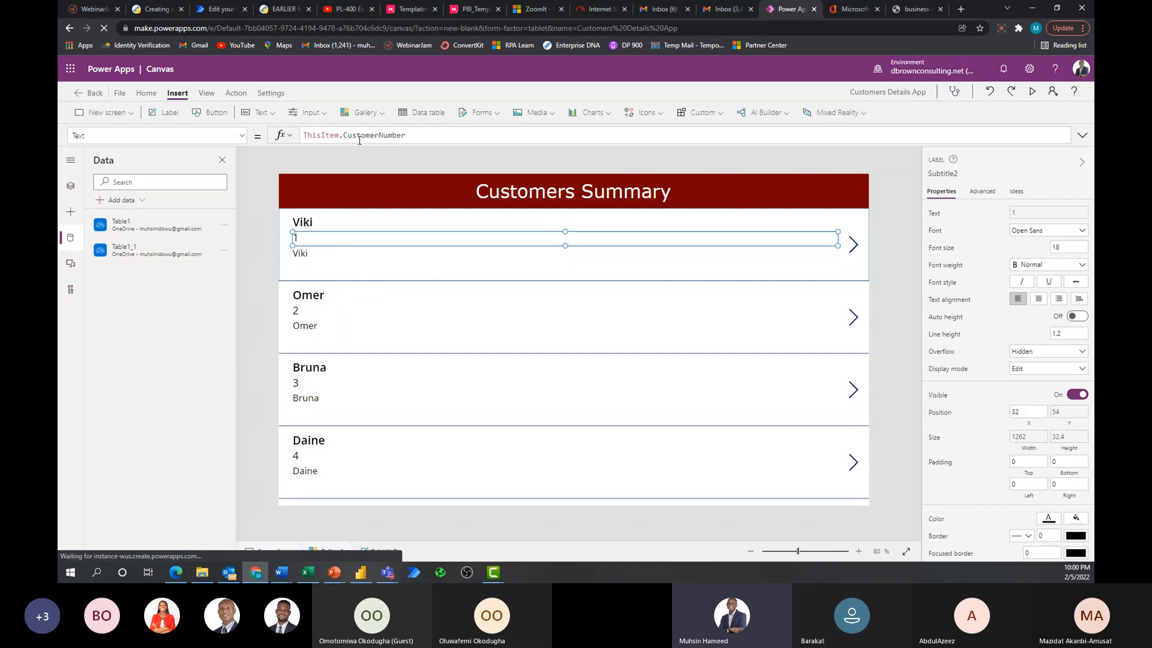
{"action": "left_click", "coordinate": [412, 135]}
{"action": "key", "text": "BackSpace"}
{"action": "key", "text": "BackSpace"}
{"action": "key", "text": "BackSpace"}
{"action": "key", "text": "BackSpace"}
{"action": "key", "text": "BackSpace"}
{"action": "key", "text": "BackSpace"}
{"action": "key", "text": "BackSpace"}
{"action": "key", "text": "BackSpace"}
{"action": "key", "text": "BackSpace"}
{"action": "key", "text": "BackSpace"}
{"action": "key", "text": "BackSpace"}
{"action": "key", "text": "BackSpace"}
{"action": "key", "text": "BackSpace"}
{"action": "key", "text": "BackSpace"}
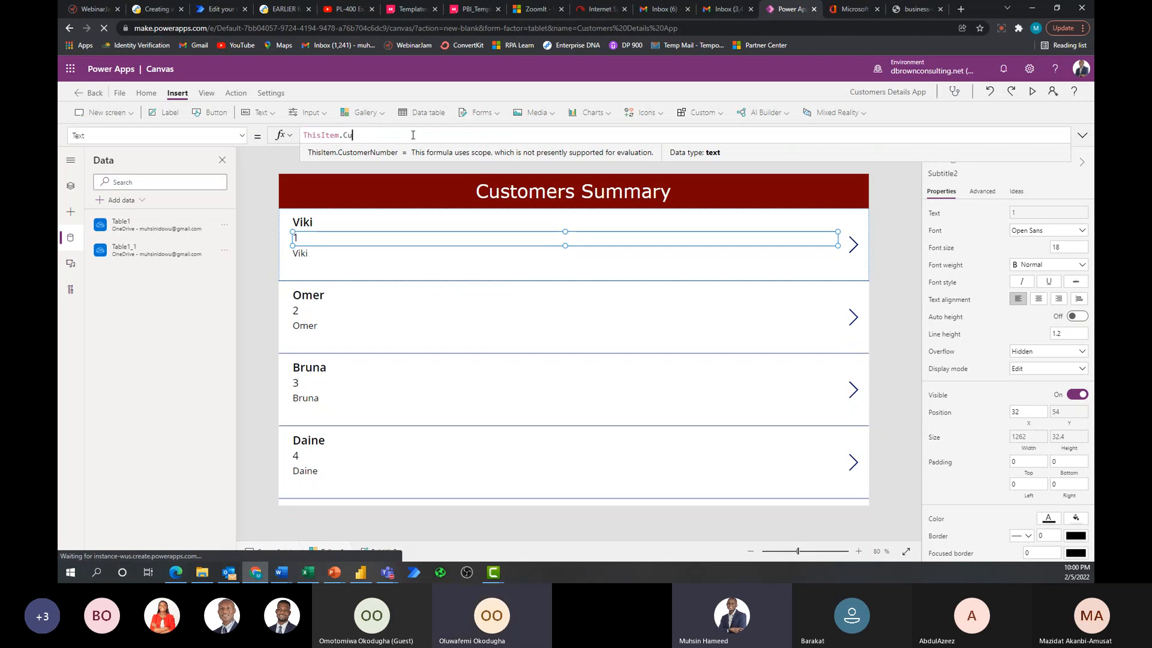
{"action": "type", "text": "Location"}
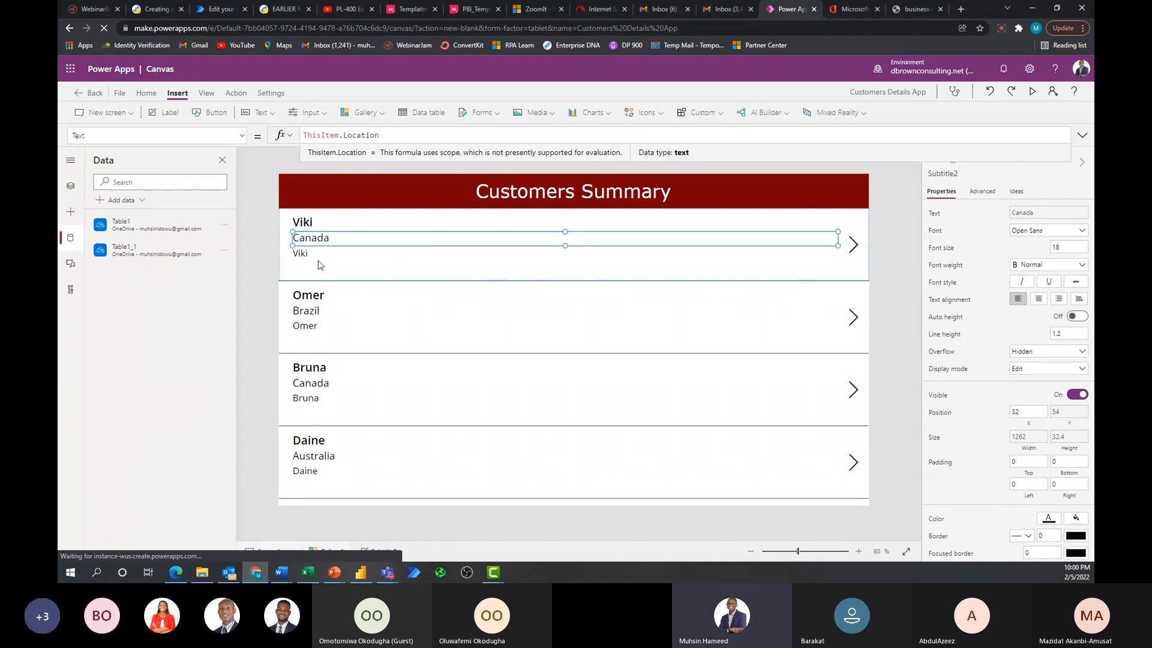
Set the gallery title's text formula to Concatenate(ThisItem.FirstName, ThisItem.LastName).
{"action": "left_click", "coordinate": [301, 253]}
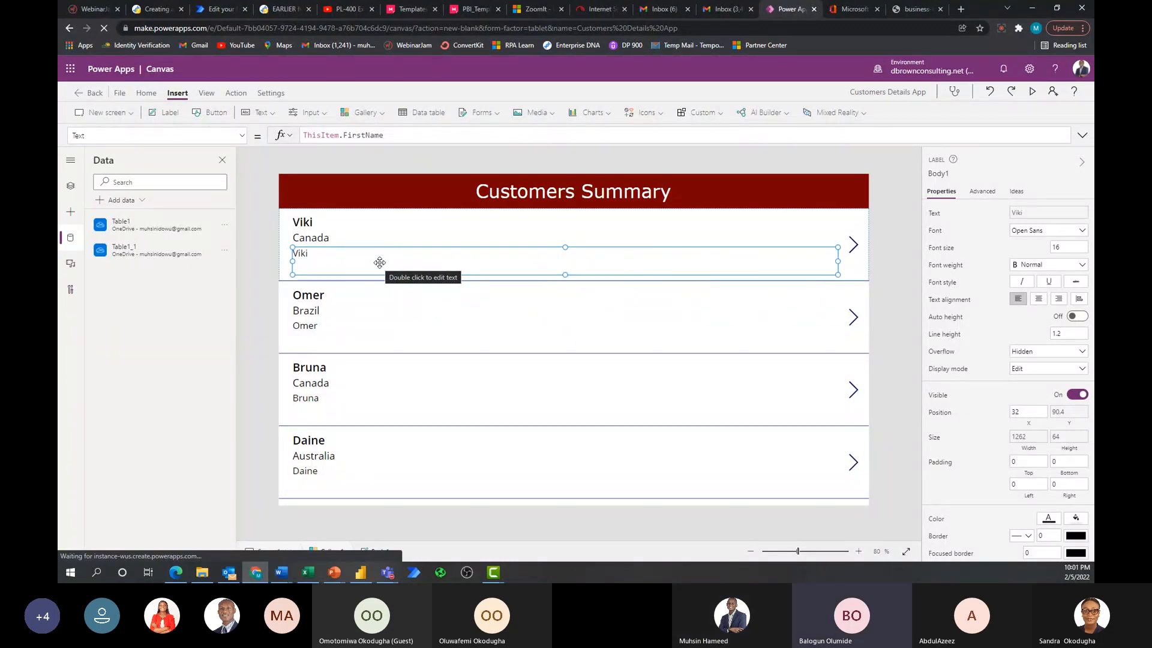
{"action": "left_click", "coordinate": [302, 222]}
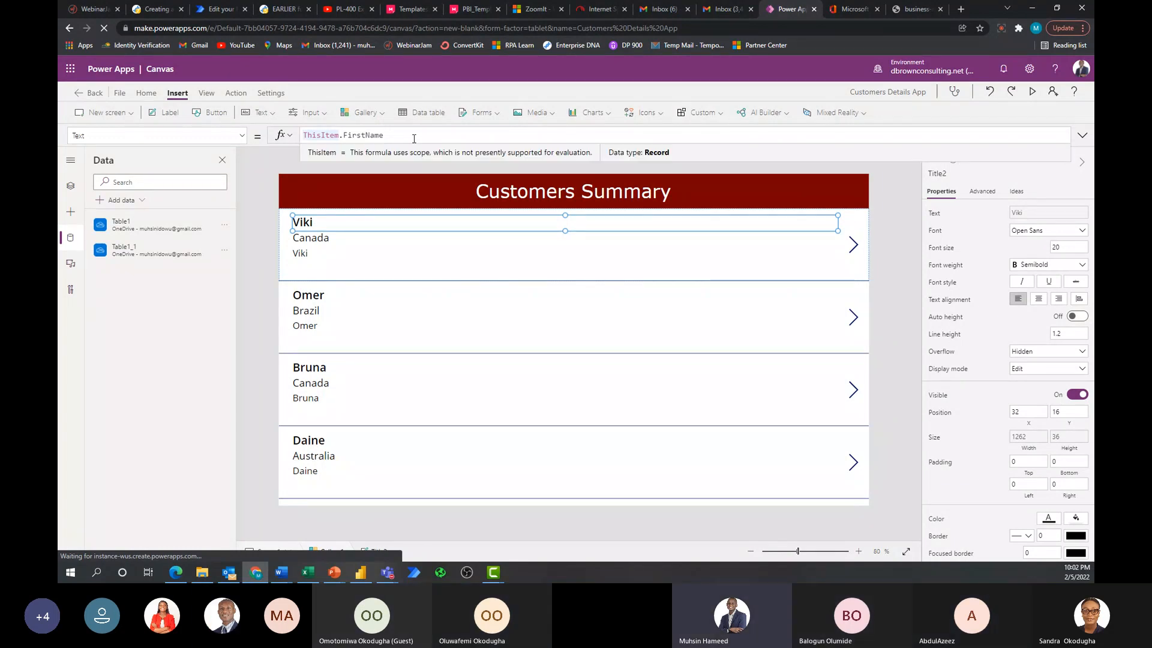
{"action": "type", "text": "Concatenate"}
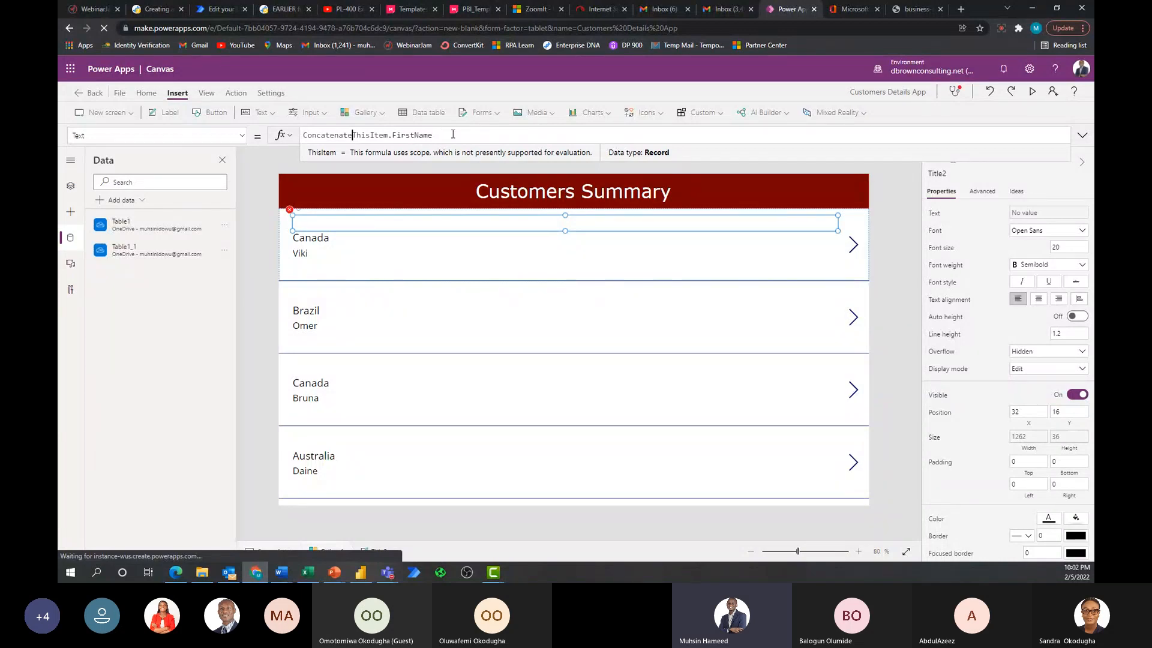
{"action": "type", "text": "("}
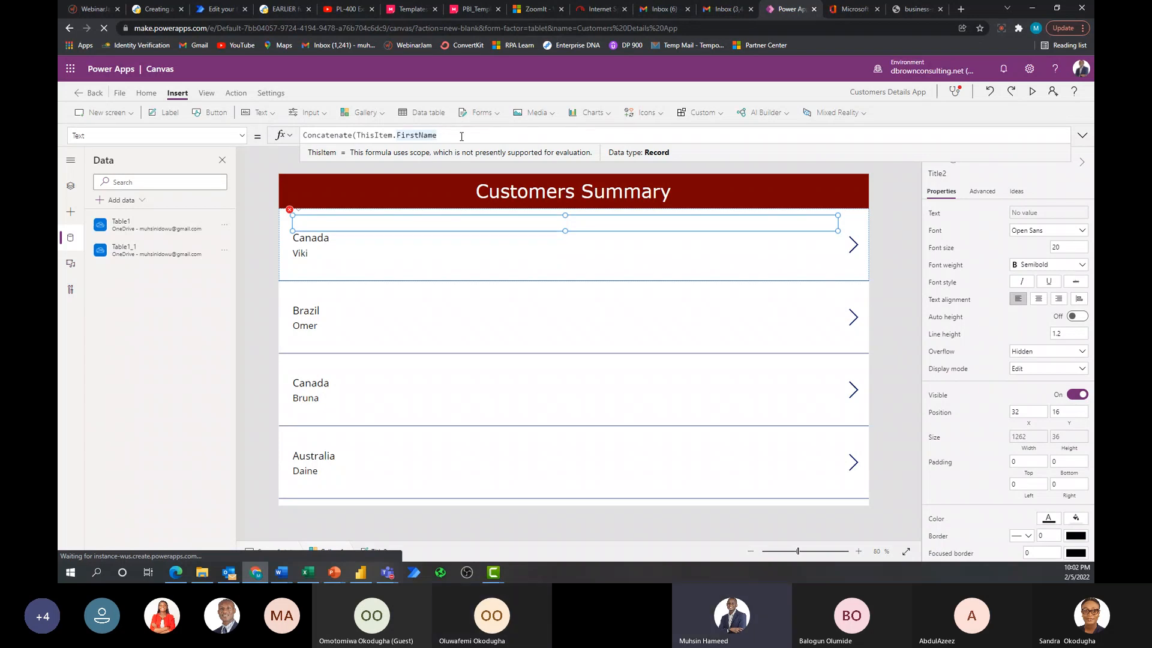
{"action": "type", "text": ","}
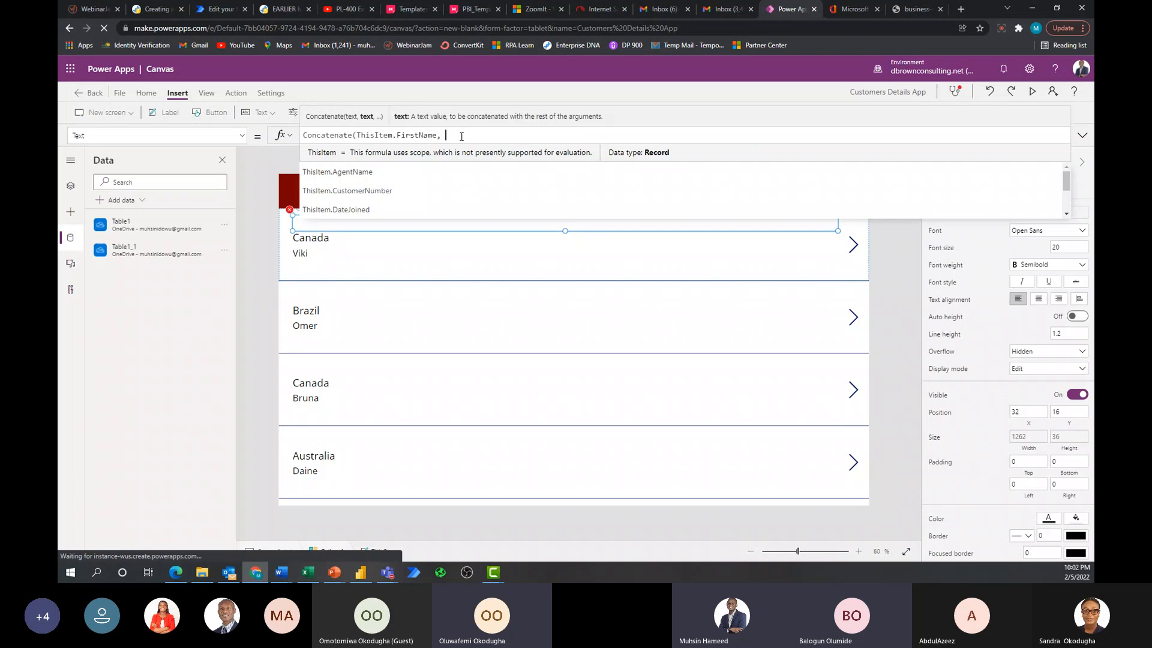
{"action": "type", "text": " ThisI"}
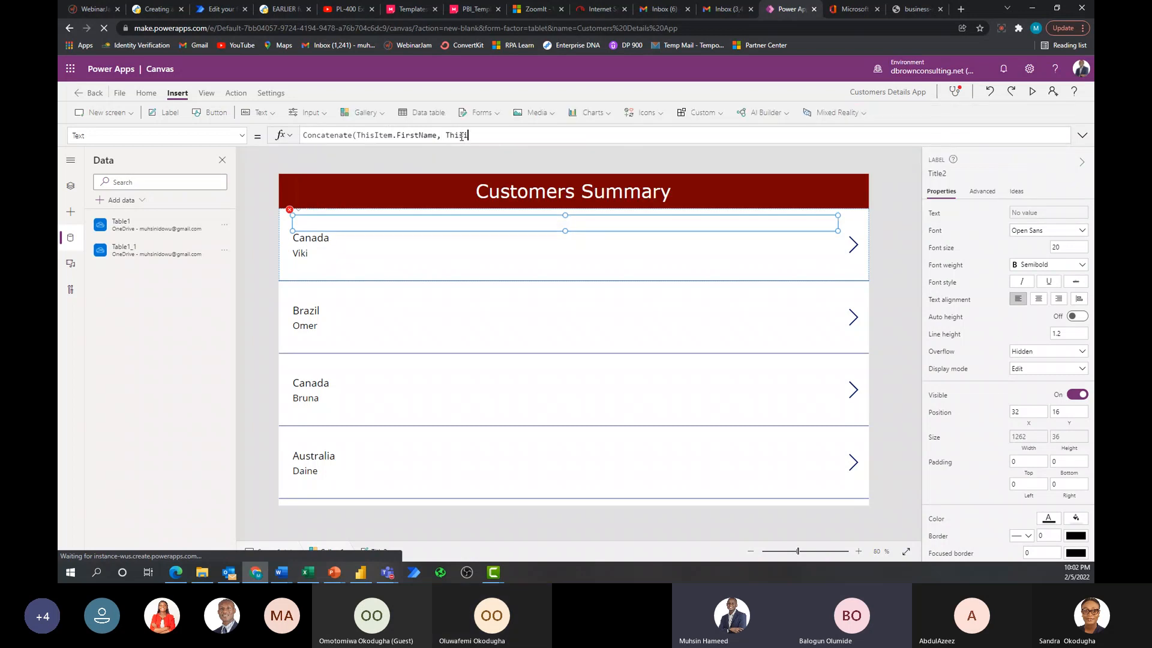
{"action": "type", "text": "tem"}
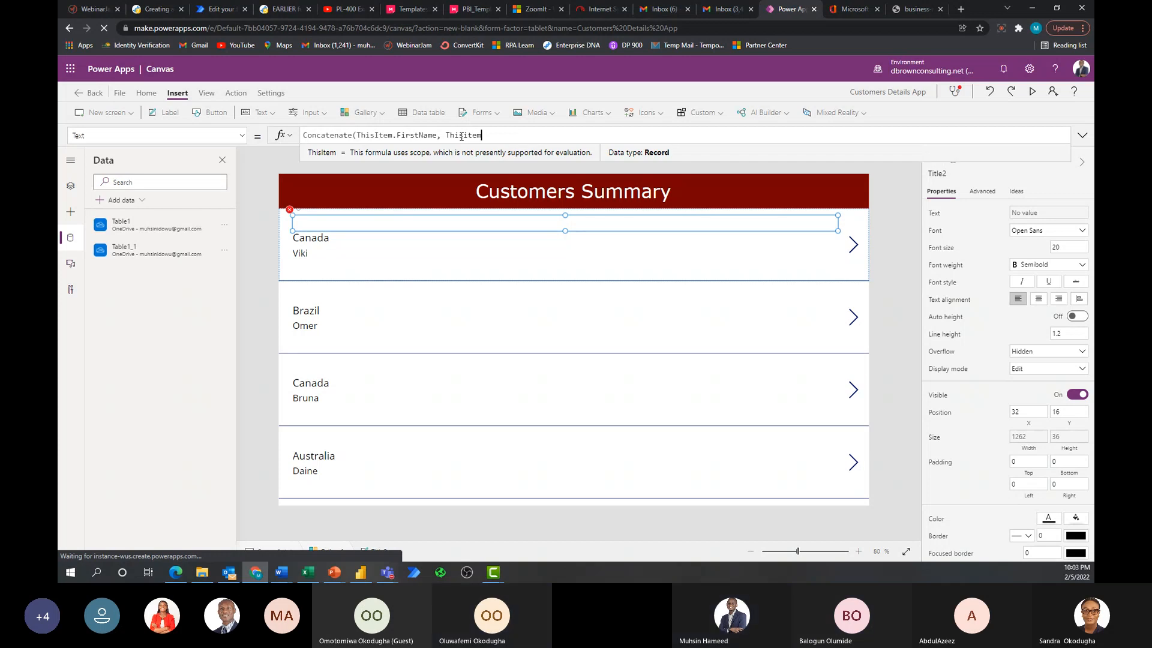
{"action": "type", "text": ".Las"}
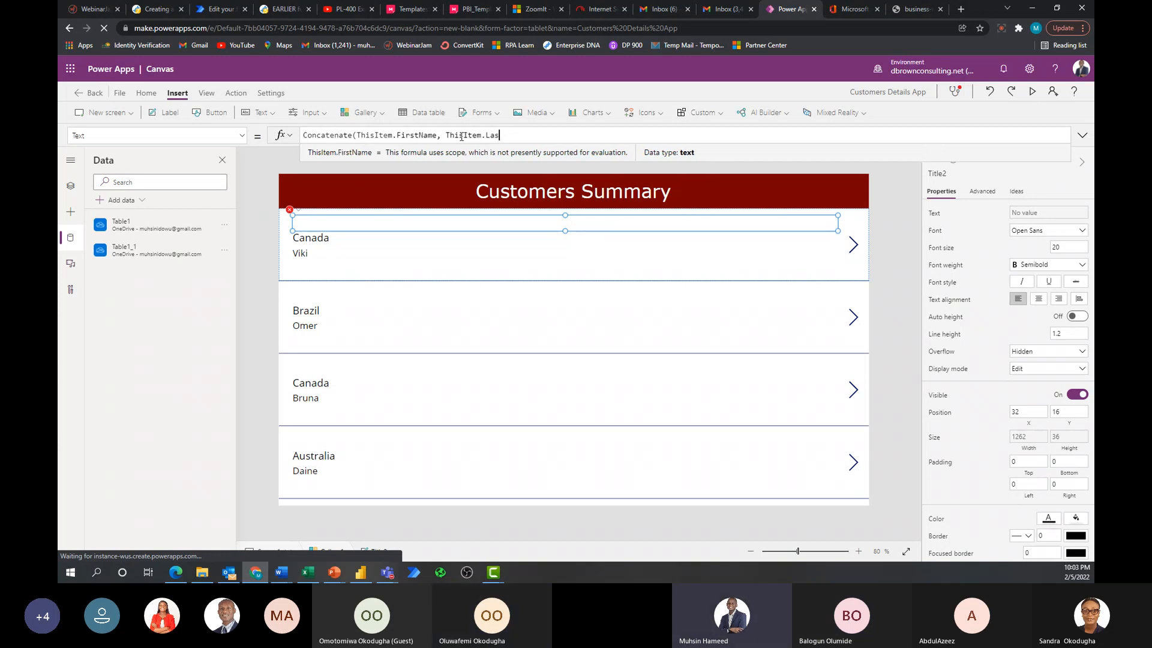
{"action": "key", "text": "Tab"}
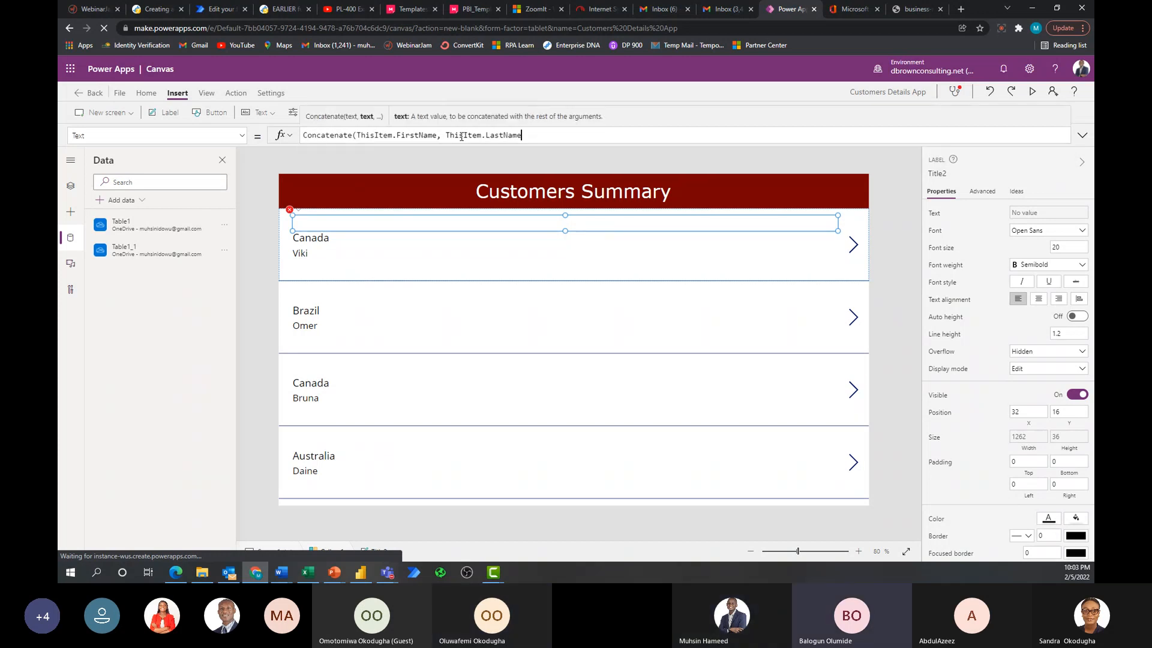
{"action": "type", "text": ")"}
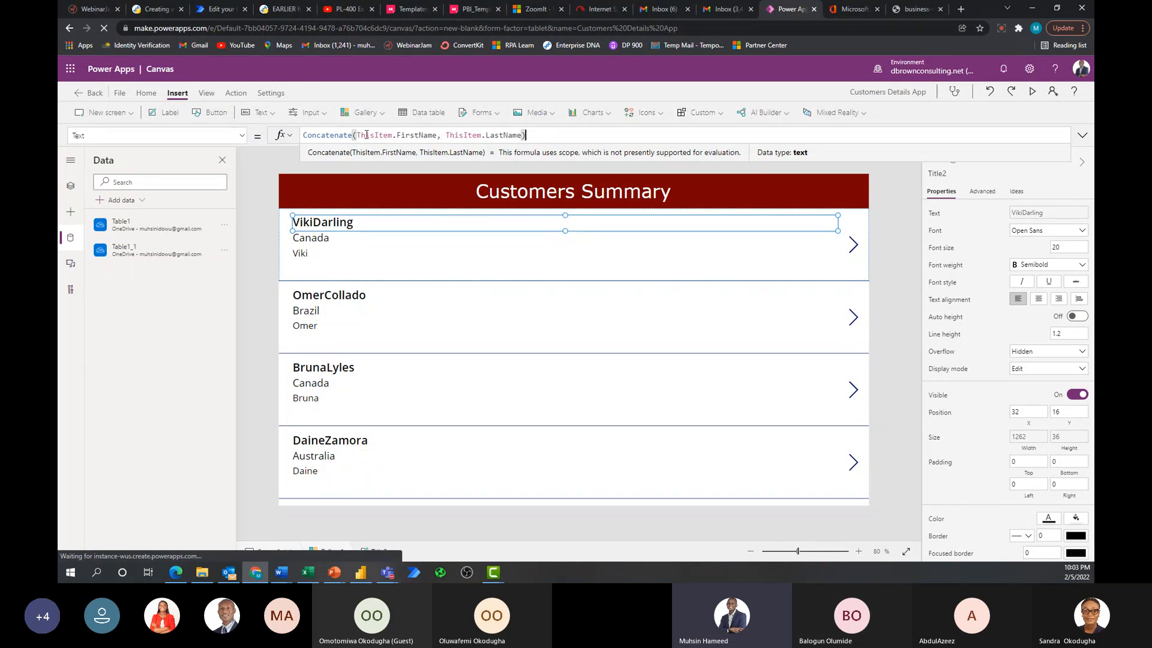
Add a " " argument between the first and last name in the title's Concatenate formula.
{"action": "left_click", "coordinate": [447, 135]}
{"action": "type", "text": "\""}
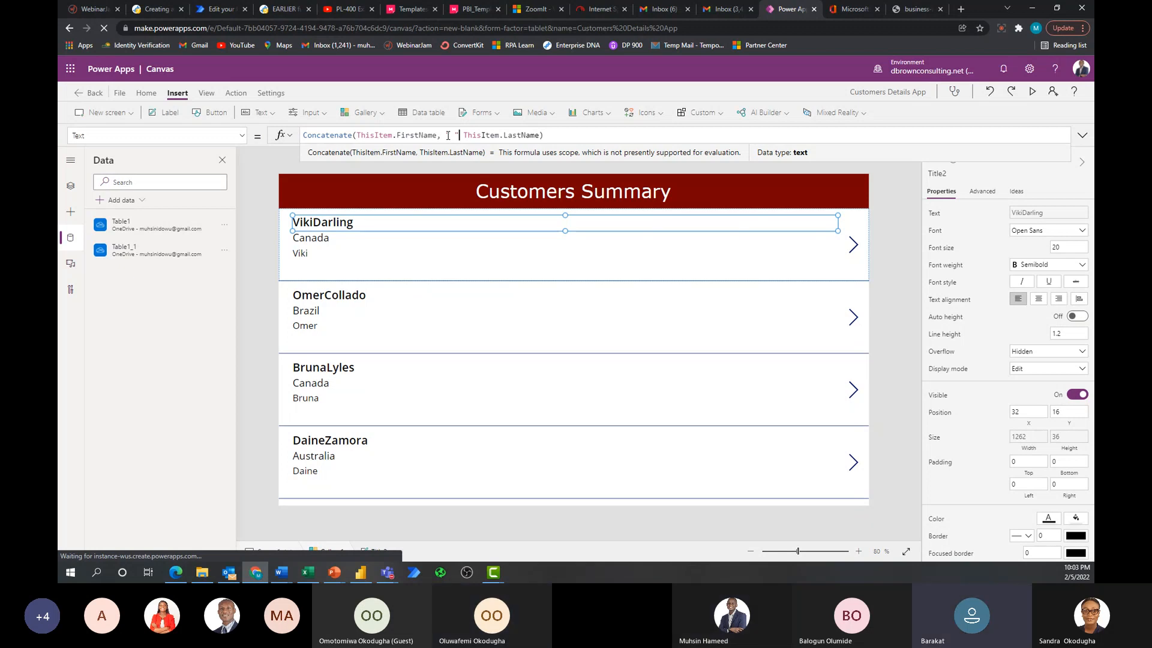
{"action": "type", "text": ","}
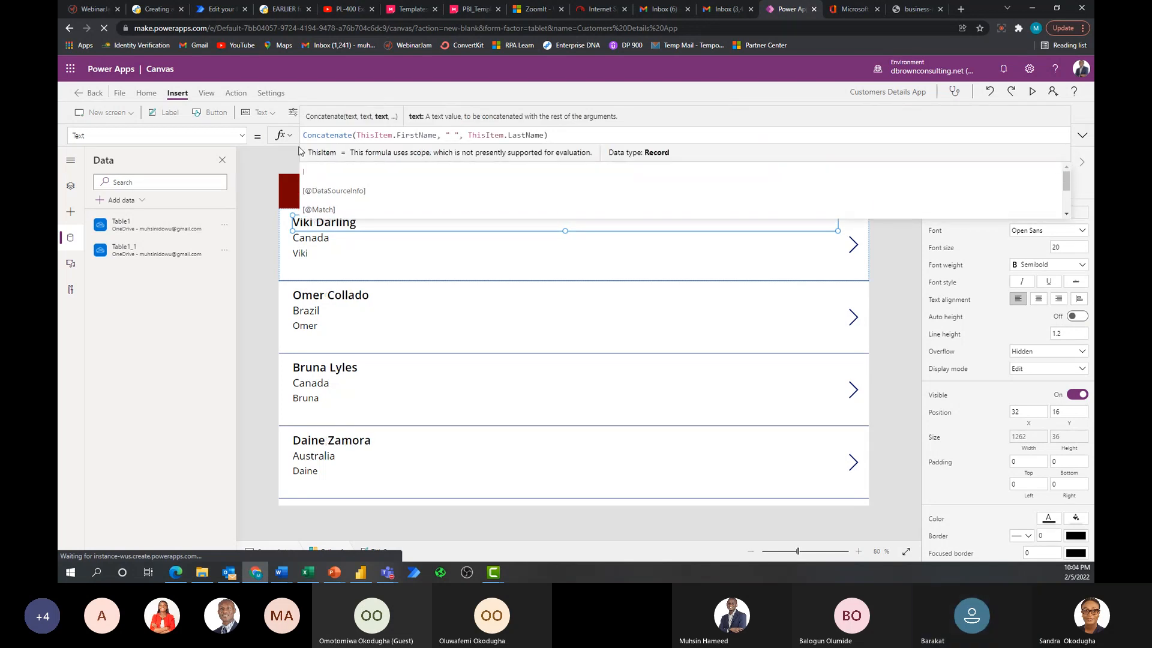
Check the subtitle's formula, then reselect the gallery and show the hierarchy of the app's screens and controls.
{"action": "left_click", "coordinate": [289, 230]}
{"action": "left_click", "coordinate": [289, 229]}
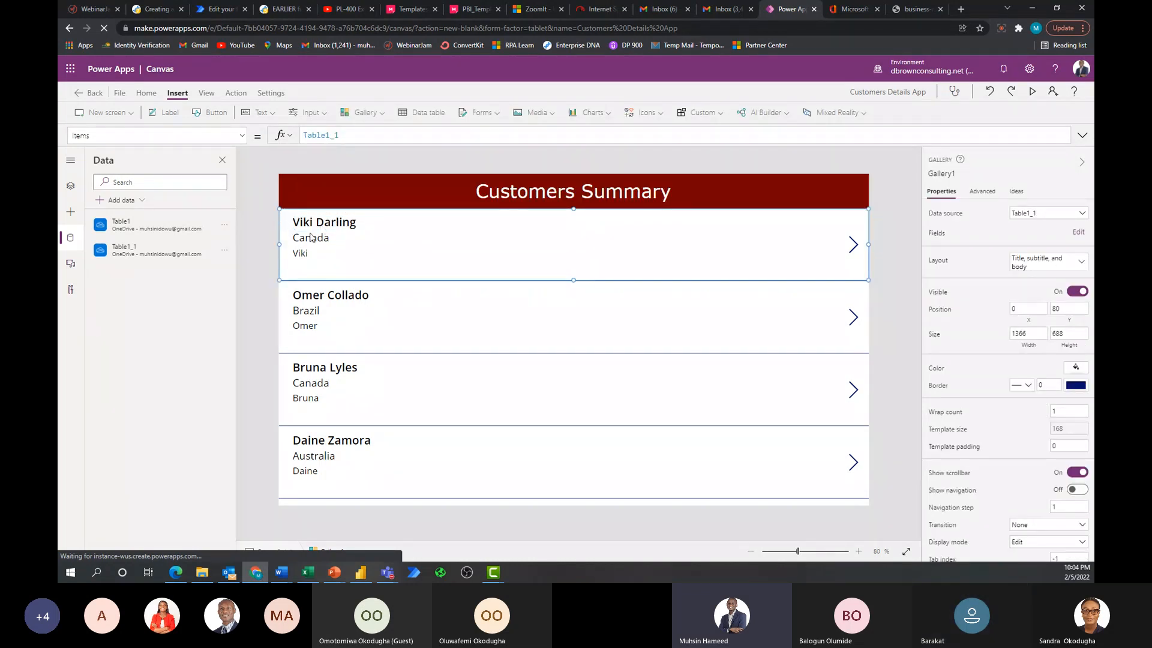
{"action": "left_click", "coordinate": [308, 238]}
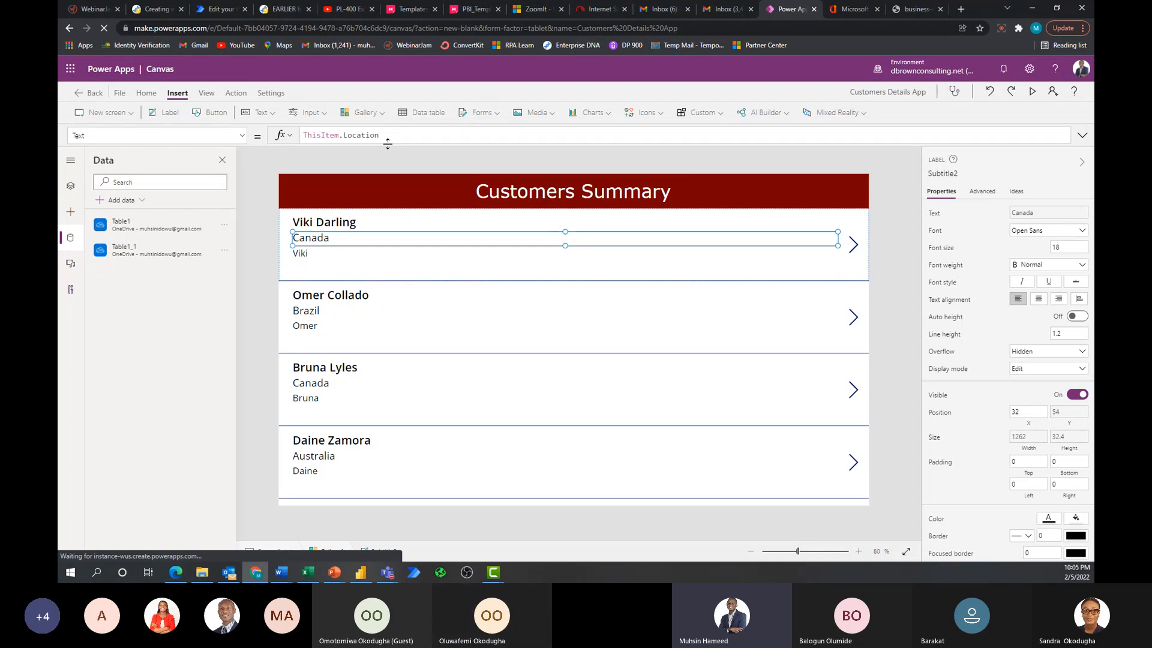
{"action": "left_click", "coordinate": [289, 271]}
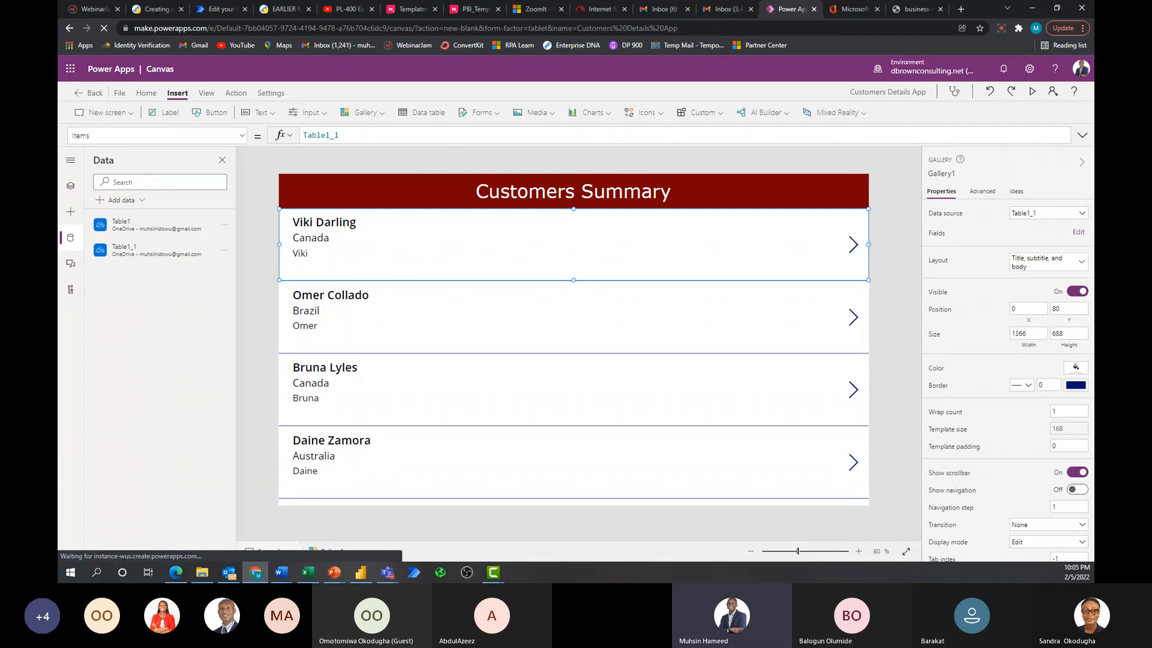
{"action": "left_click", "coordinate": [70, 186]}
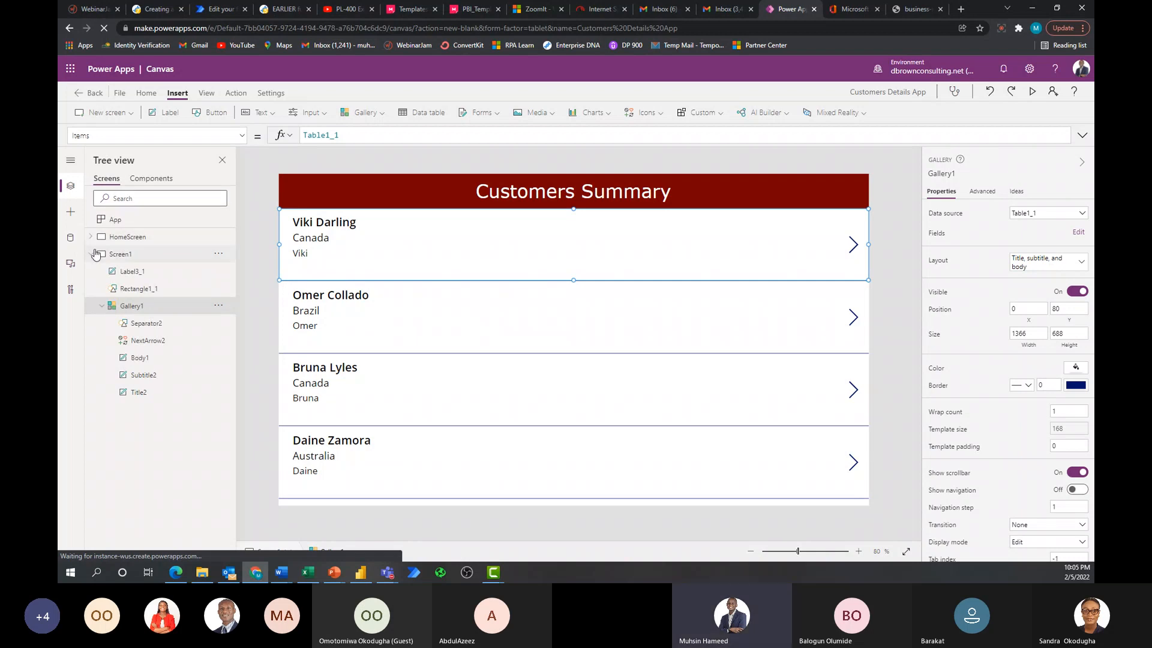
Look over both screens of the app, then rename Screen1 as CustomerSummaryScreen.
{"action": "left_click", "coordinate": [93, 254]}
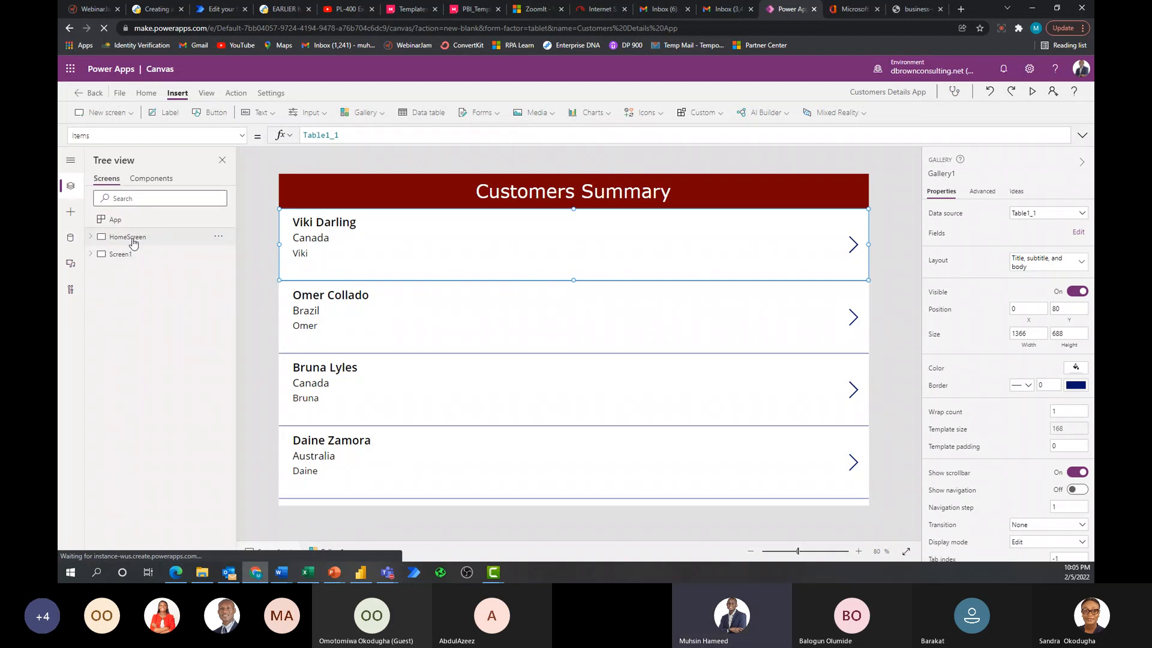
{"action": "left_click", "coordinate": [133, 241]}
{"action": "left_click", "coordinate": [117, 255]}
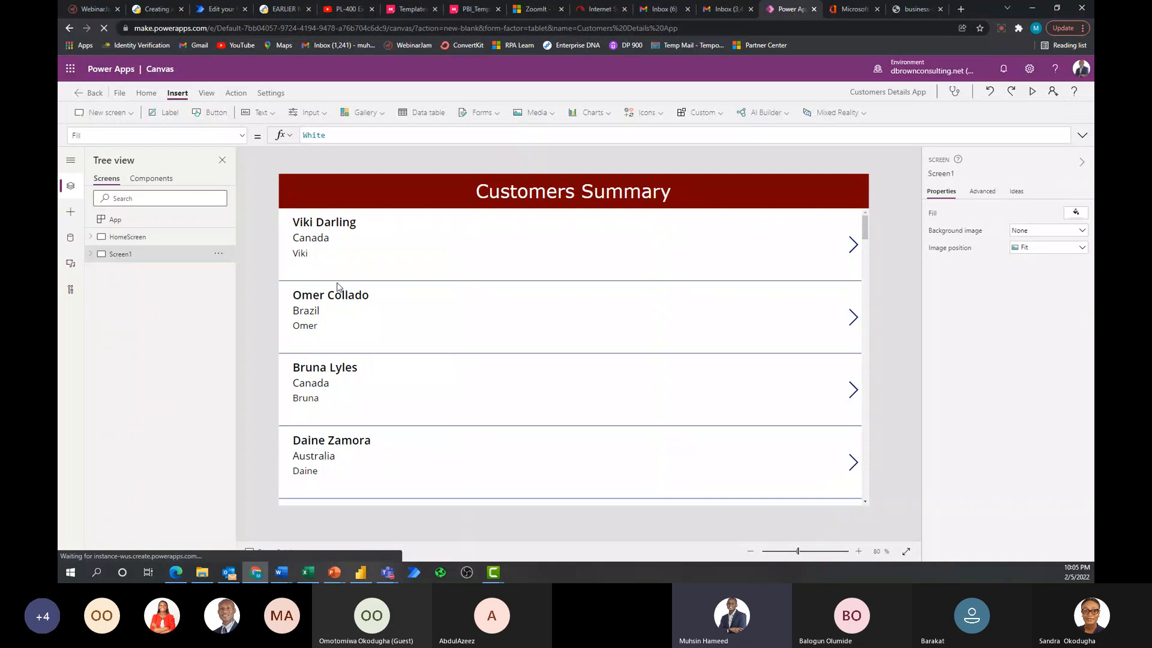
{"action": "left_click", "coordinate": [138, 237]}
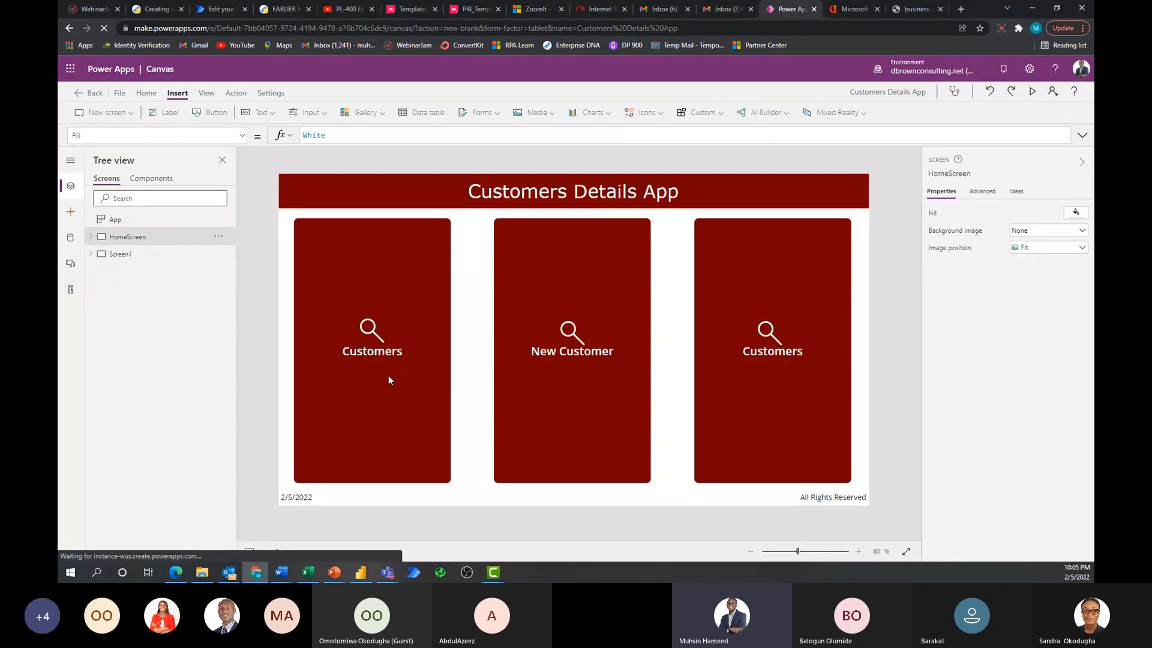
{"action": "left_click", "coordinate": [150, 259]}
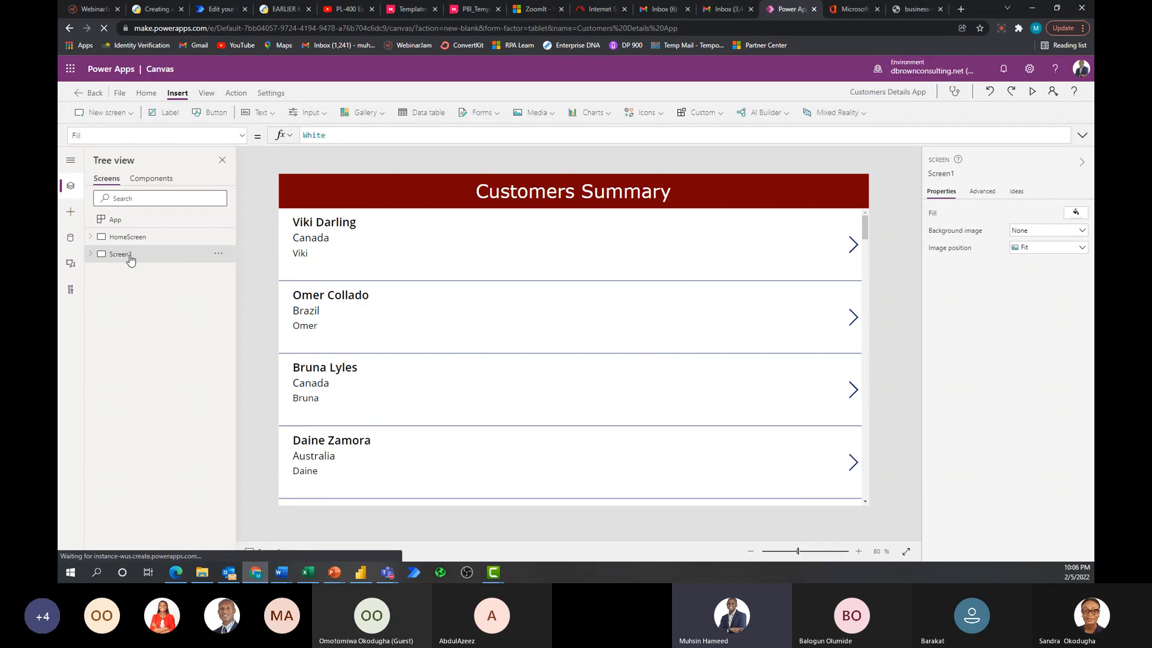
{"action": "double_click", "coordinate": [131, 260]}
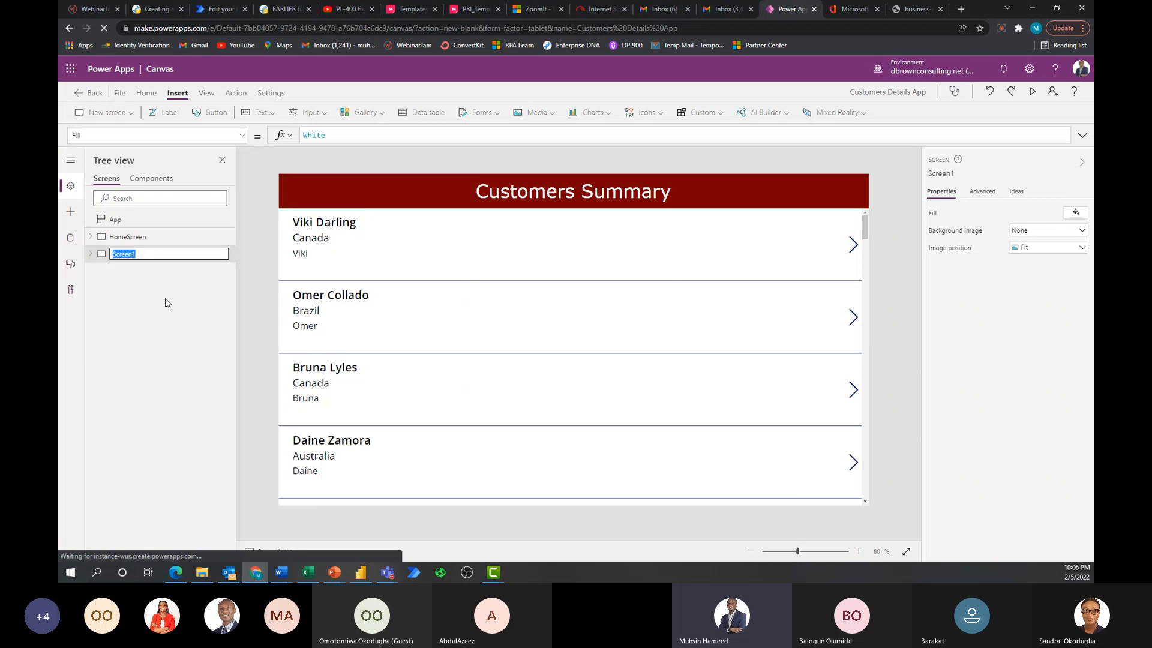
{"action": "type", "text": "Custome"}
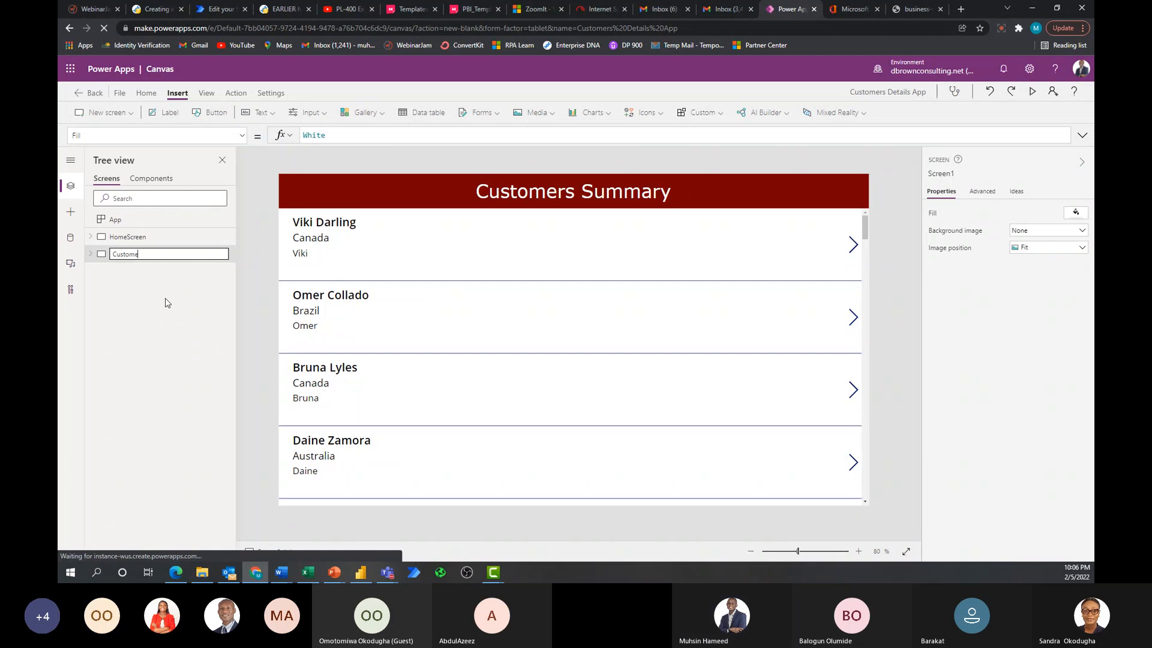
{"action": "type", "text": "rSummaryScreen"}
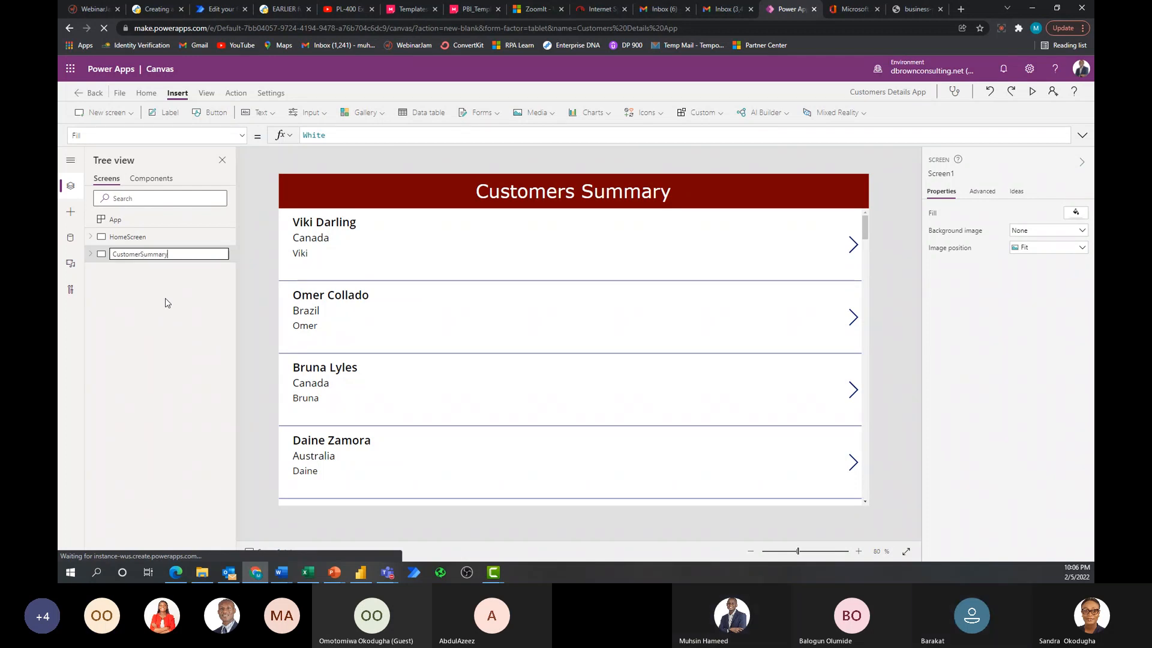
{"action": "key", "text": "Return"}
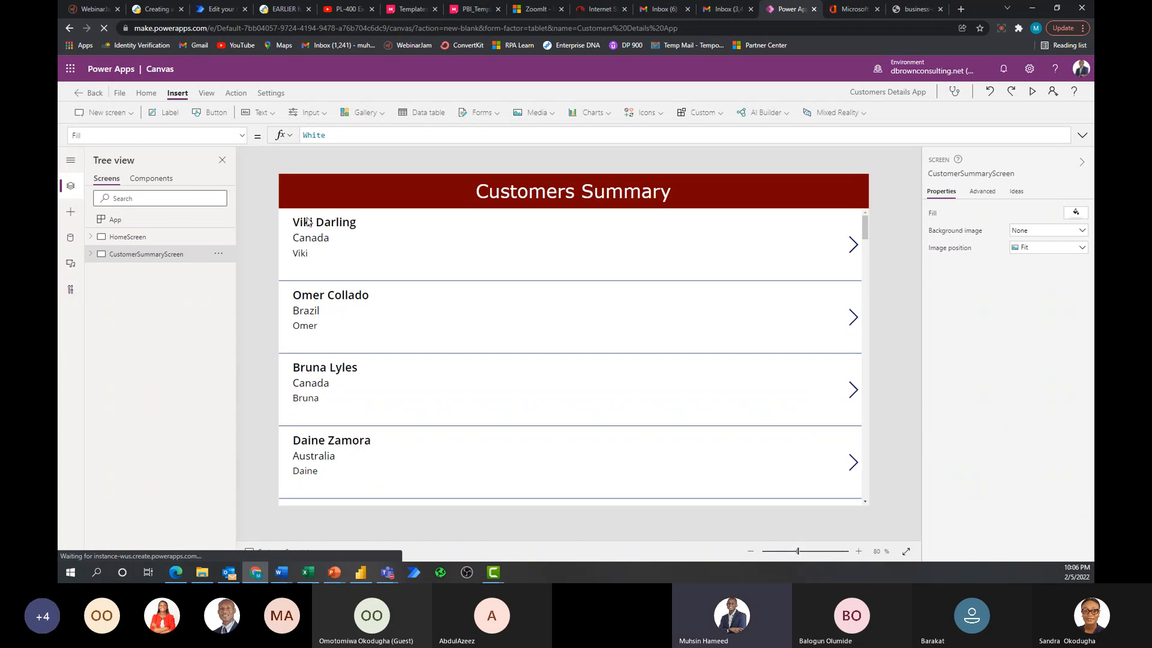
Change the gallery body label's text formula to ThisItem.VIPLevel.
{"action": "left_click", "coordinate": [294, 252]}
{"action": "left_click_drag", "start_coordinate": [384, 135], "coordinate": [345, 137]}
{"action": "type", "text": "VIPL"}
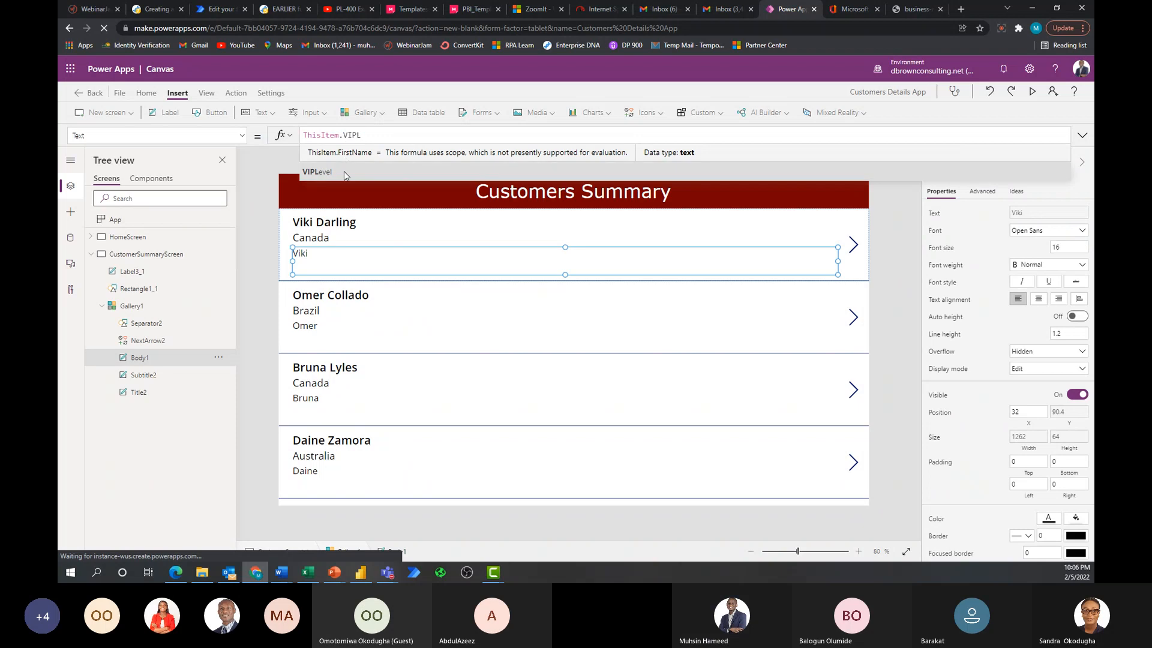
{"action": "left_click", "coordinate": [375, 155]}
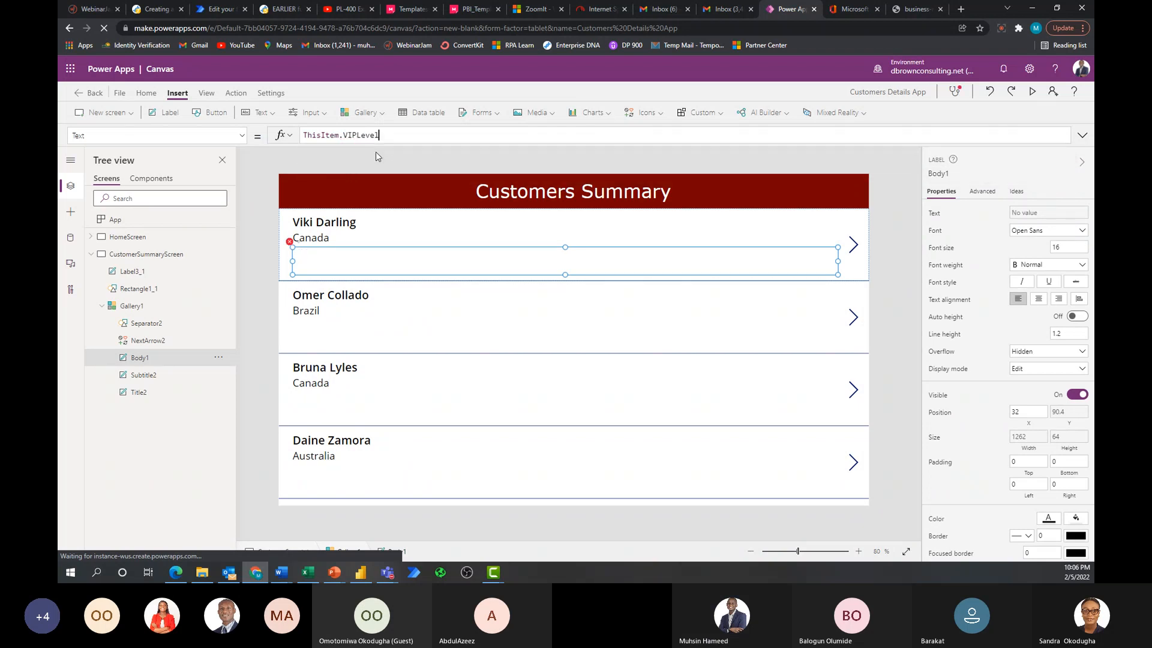
On HomeScreen, replace the OnSelect formula of the first Customers button with Navigate(CustomerSummaryScreen).
{"action": "left_click", "coordinate": [124, 238]}
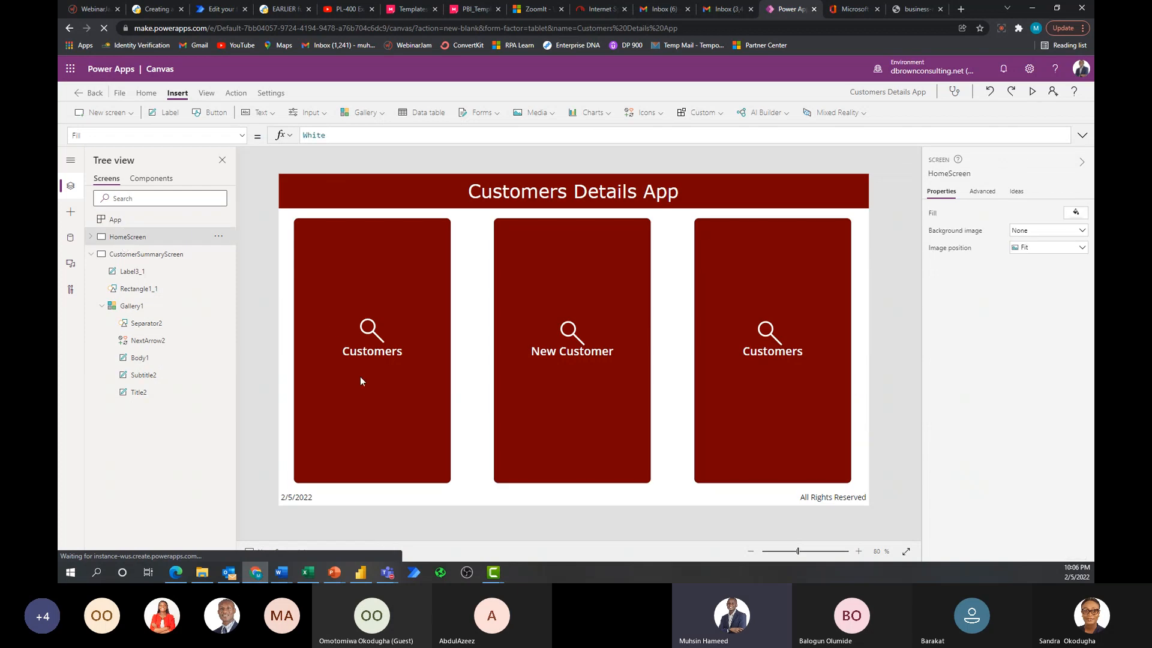
{"action": "left_click", "coordinate": [391, 413]}
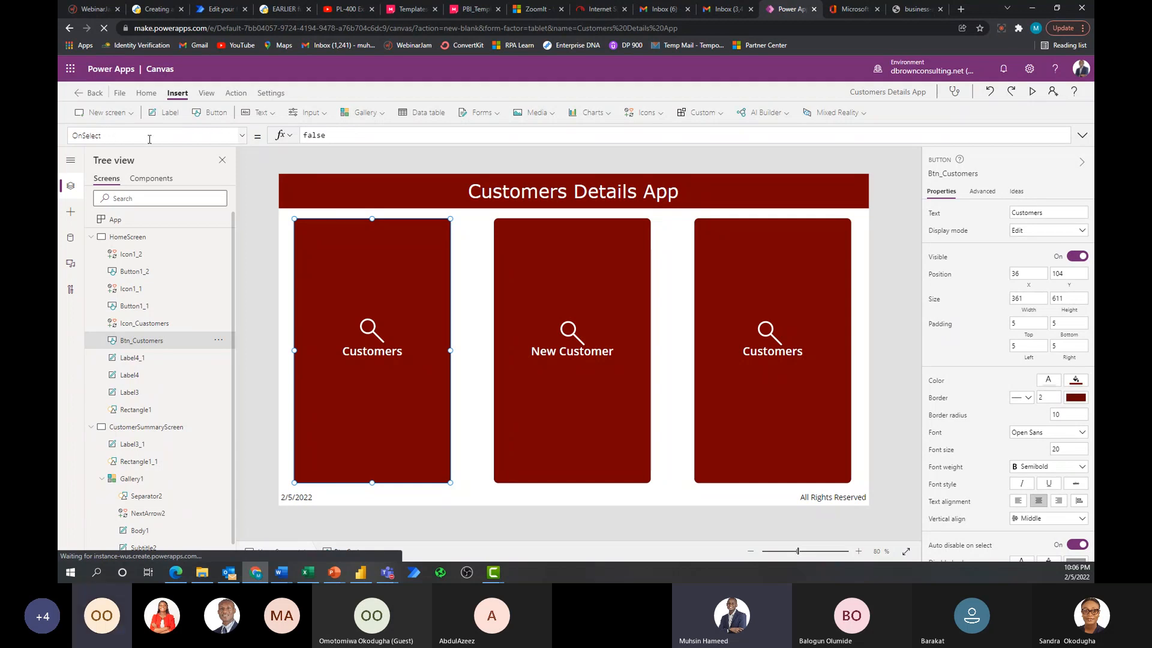
{"action": "left_click", "coordinate": [345, 135]}
{"action": "key", "text": "BackSpace"}
{"action": "key", "text": "BackSpace"}
{"action": "key", "text": "BackSpace"}
{"action": "key", "text": "BackSpace"}
{"action": "key", "text": "BackSpace"}
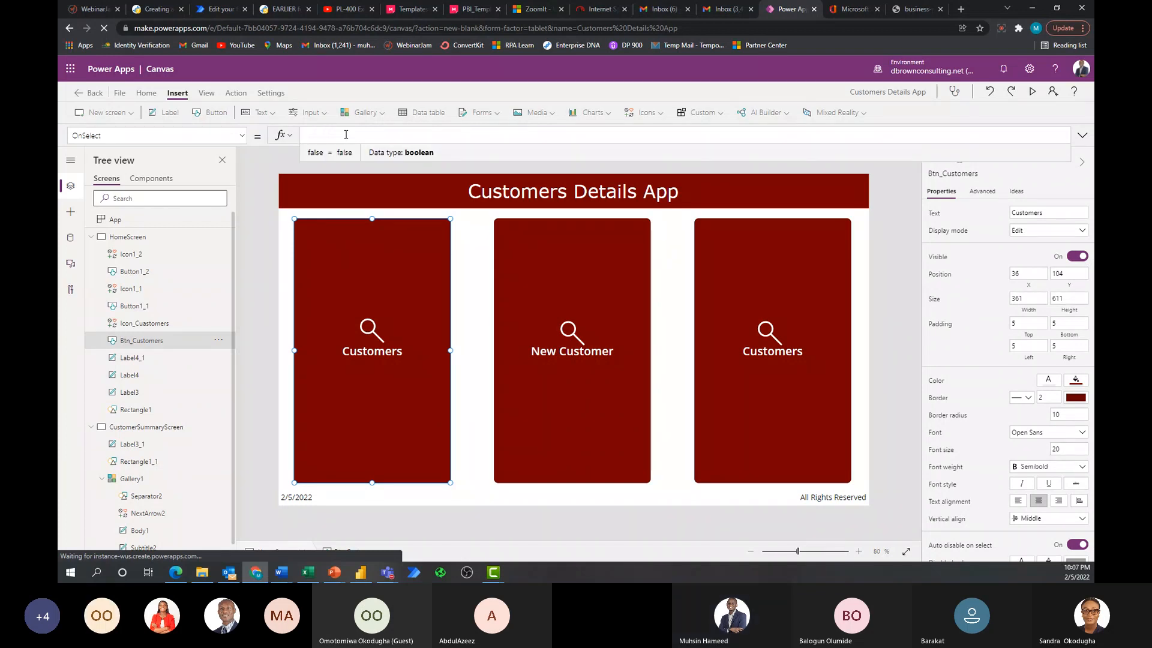
{"action": "type", "text": "Nav"}
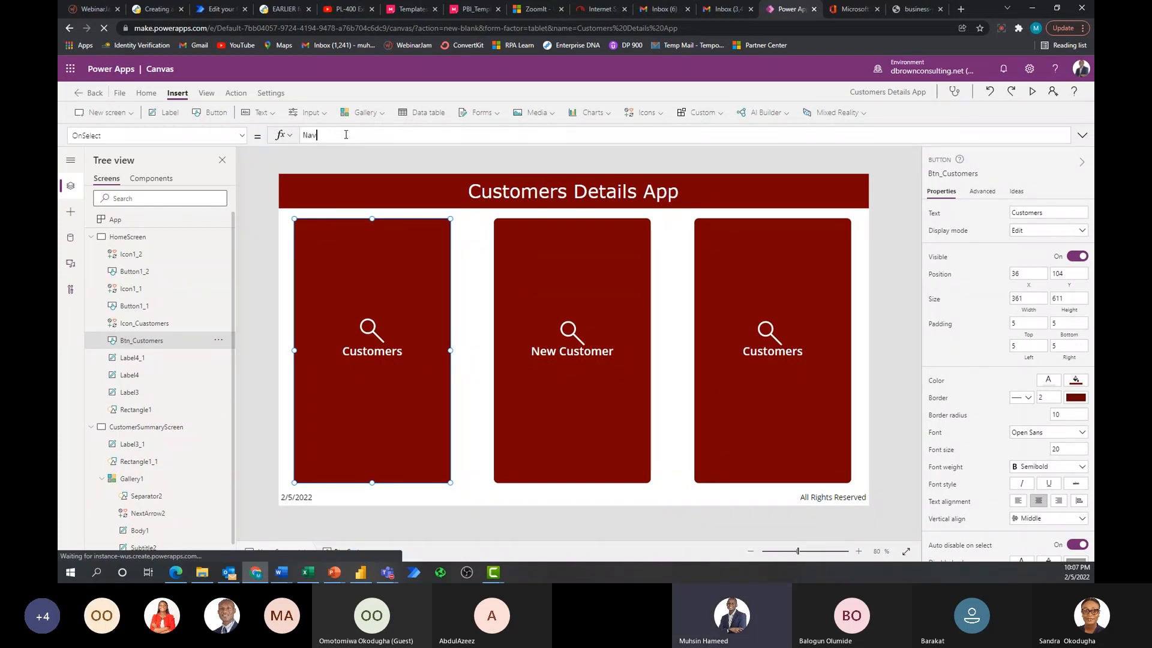
{"action": "type", "text": "igate("}
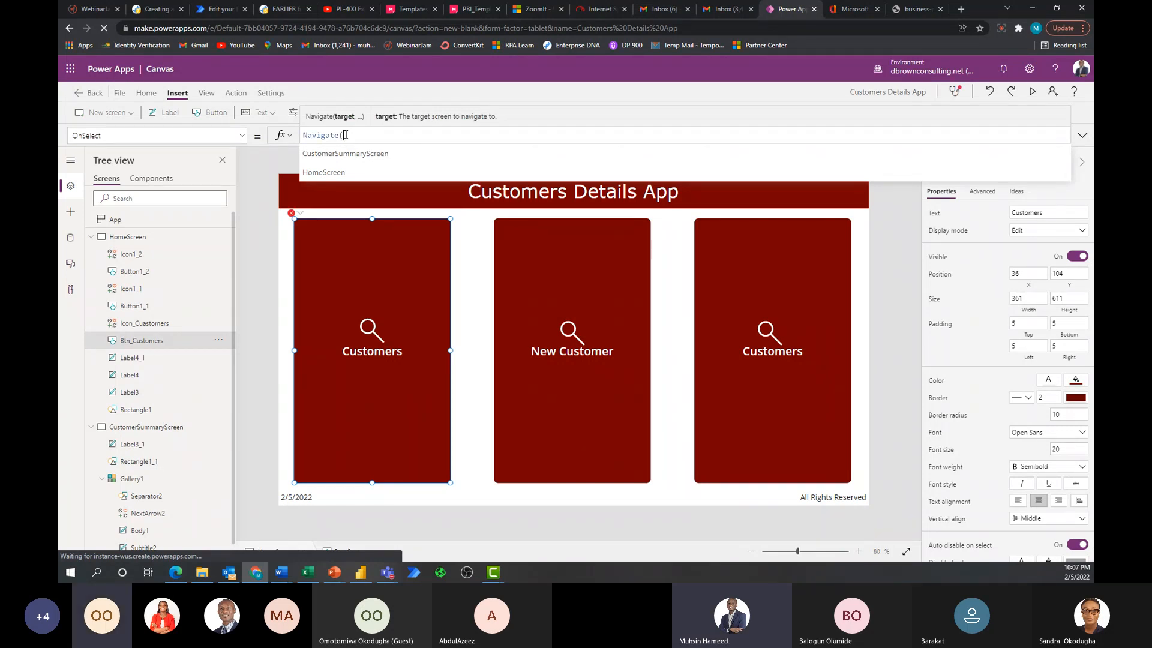
{"action": "key", "text": "Down"}
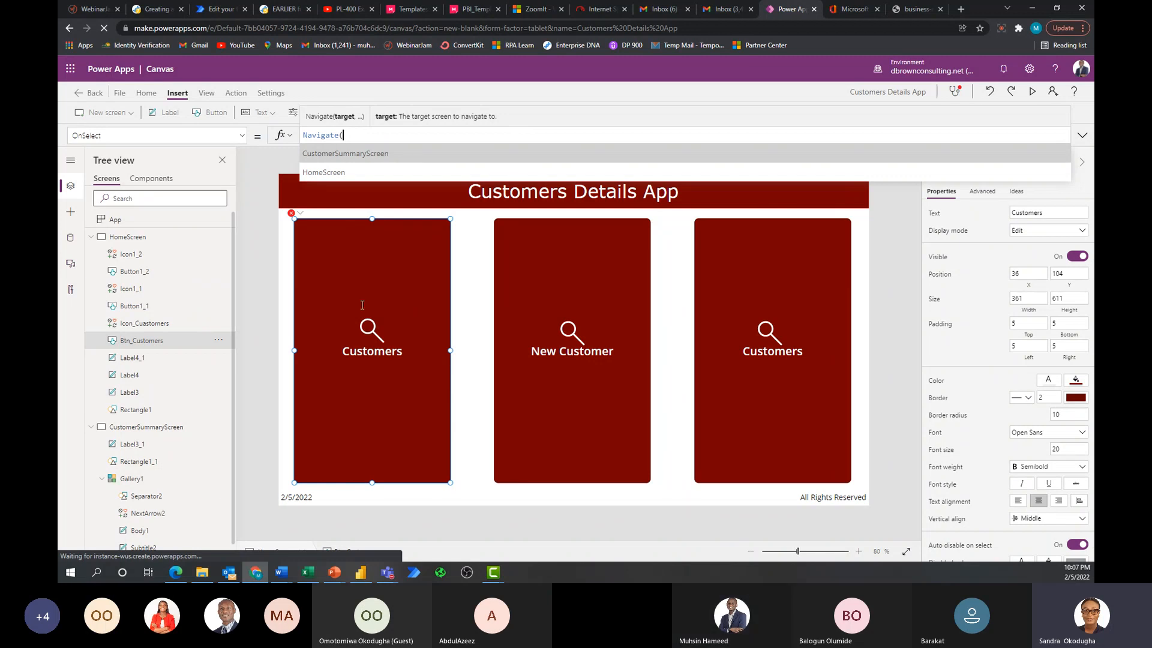
{"action": "key", "text": "Tab"}
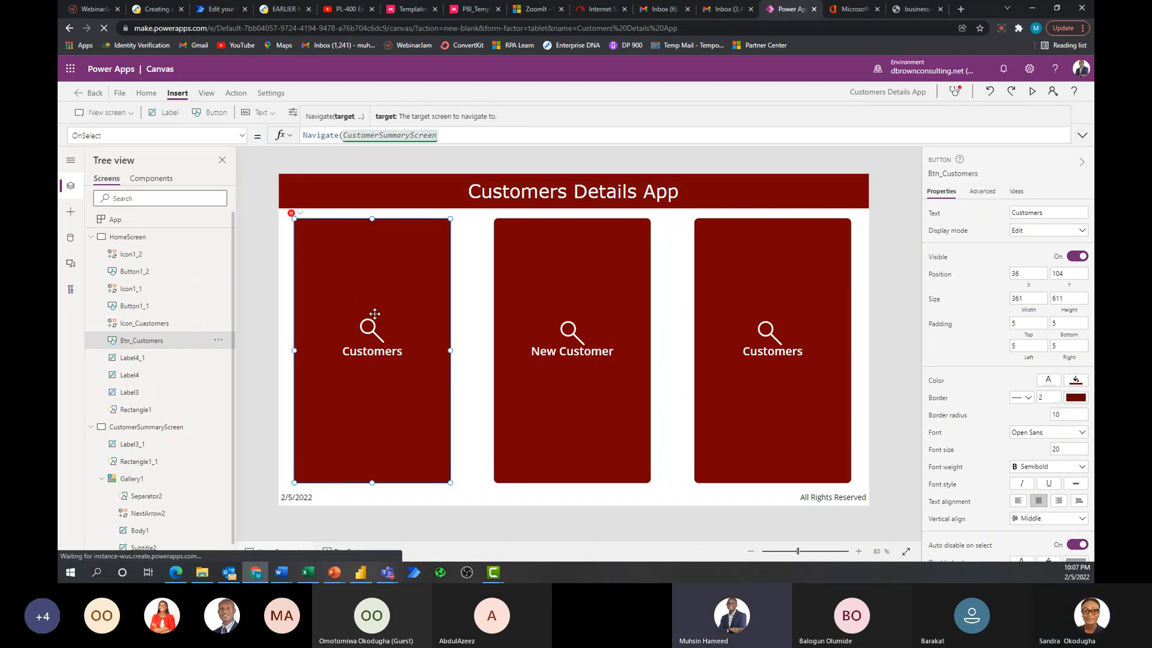
{"action": "left_click", "coordinate": [243, 136]}
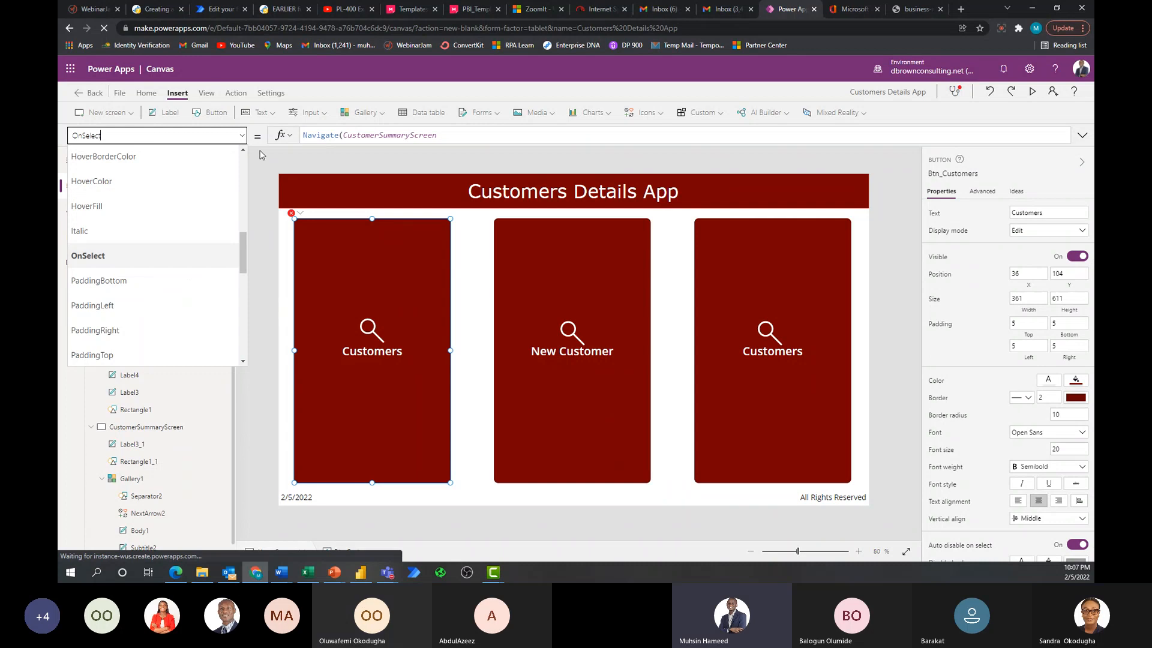
{"action": "left_click", "coordinate": [457, 135]}
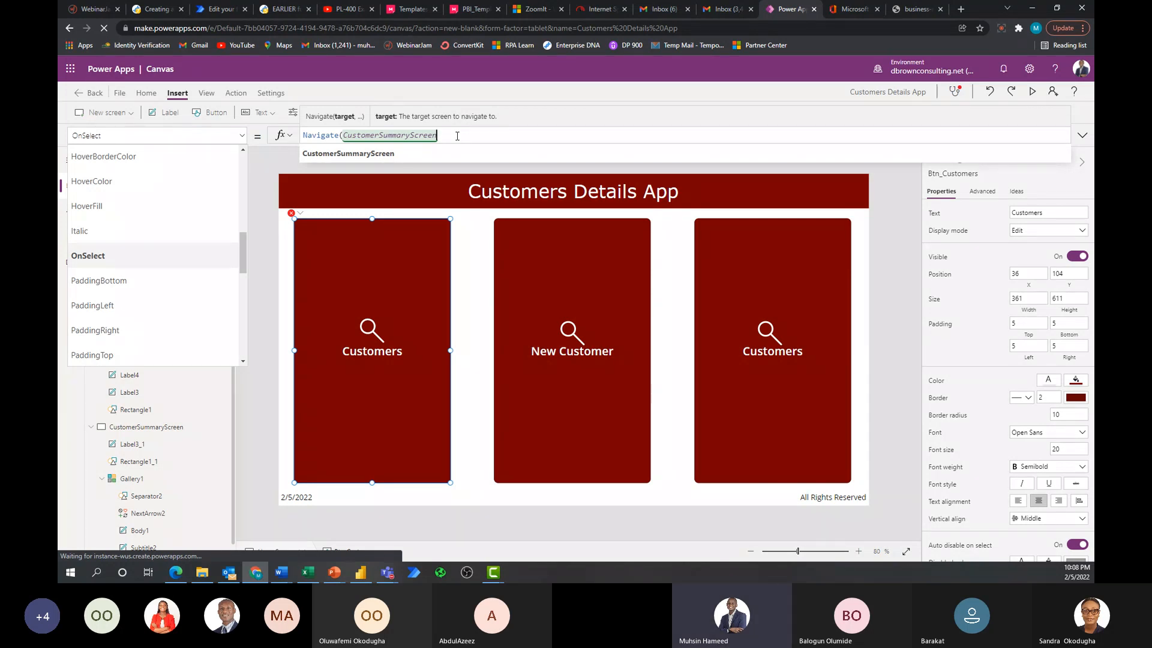
{"action": "type", "text": ")"}
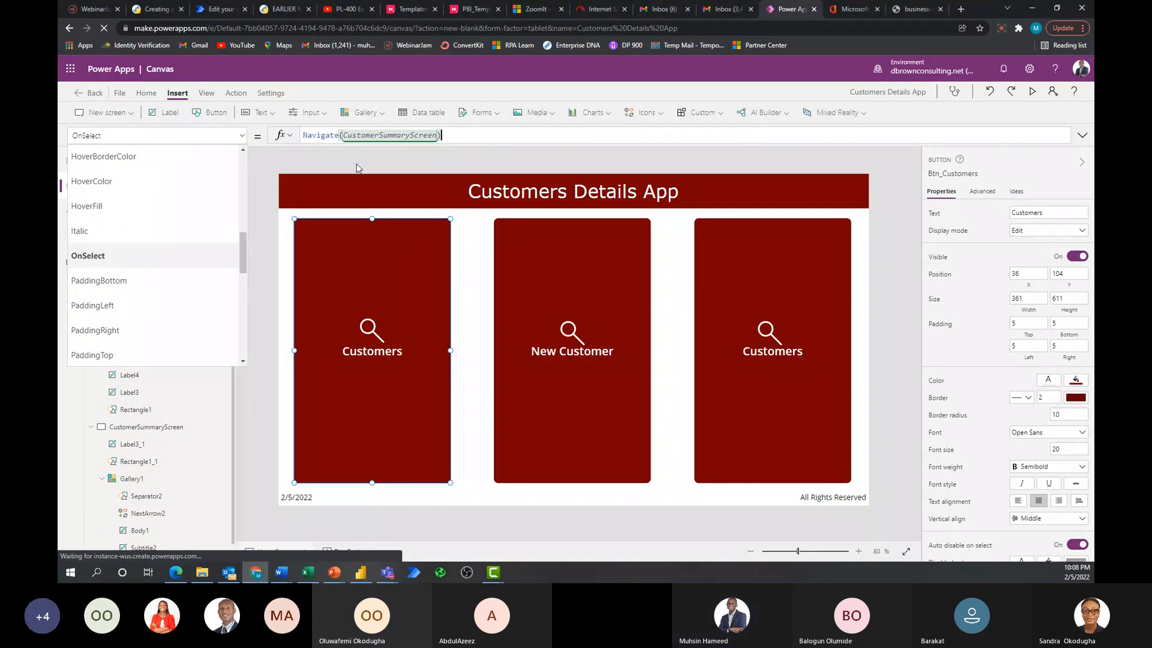
{"action": "left_click", "coordinate": [327, 302]}
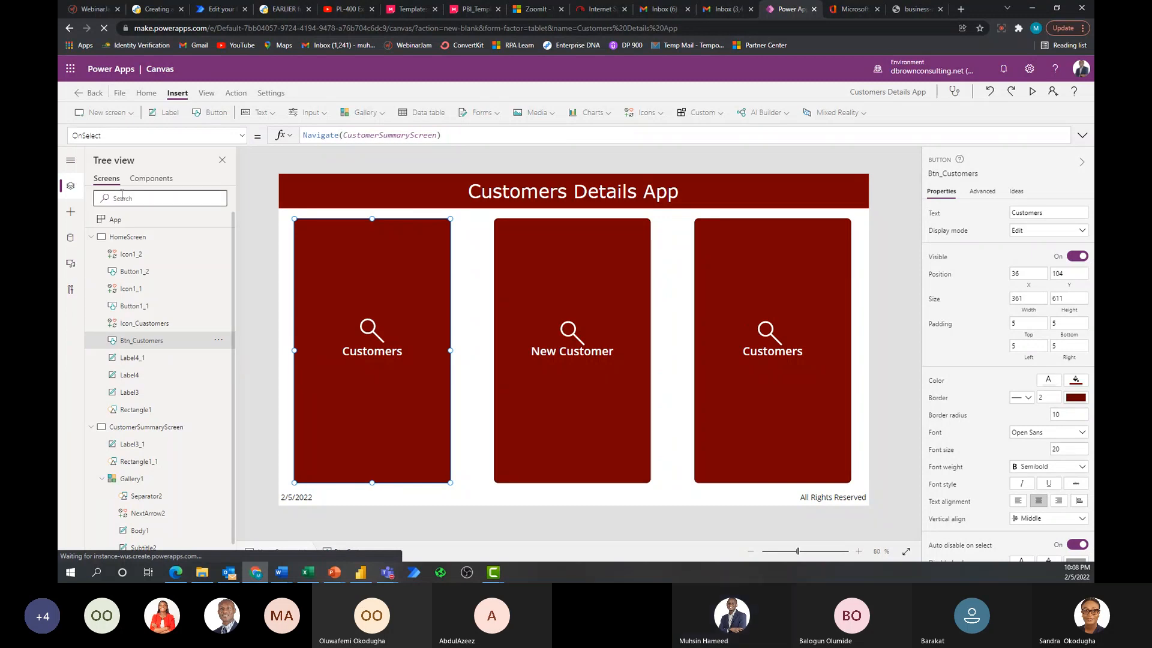
Collapse both screens in the hierarchy, then preview the app, follow the first Customers button and browse the customer gallery before ending the preview.
{"action": "left_click", "coordinate": [92, 239]}
{"action": "left_click", "coordinate": [91, 254]}
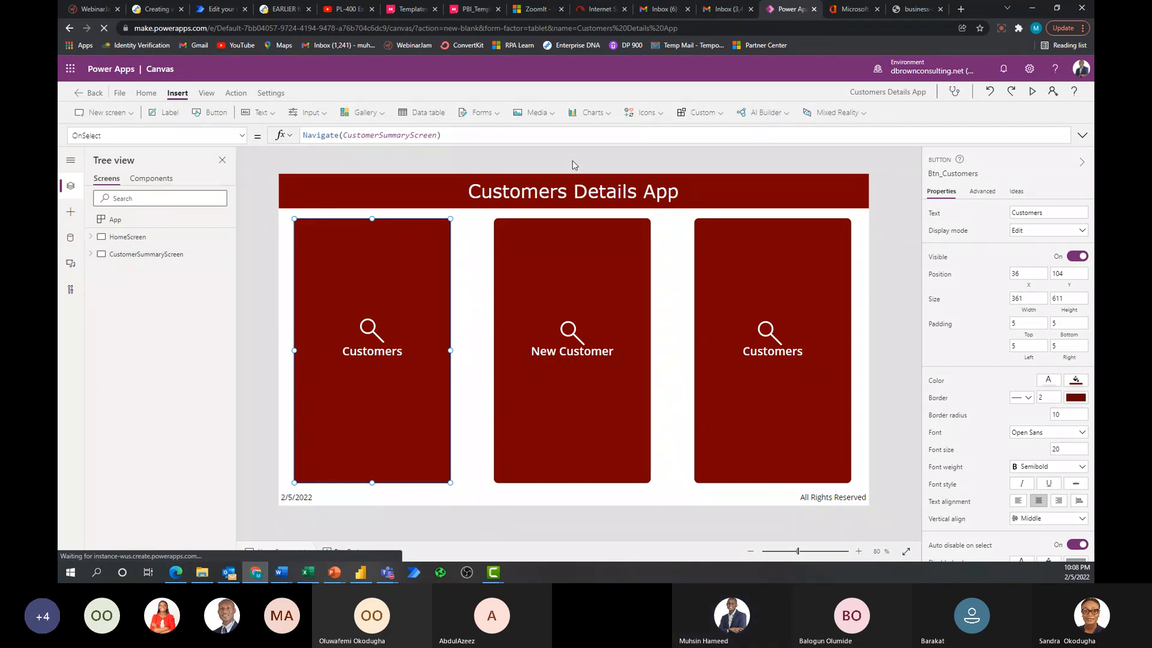
{"action": "key", "text": "F5"}
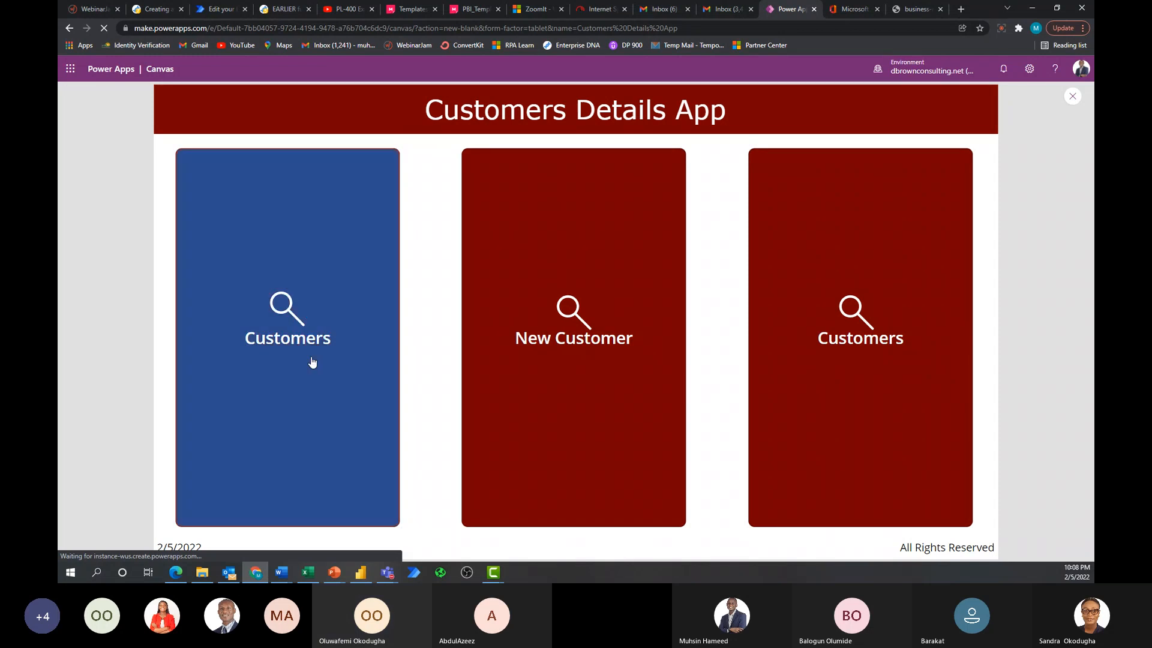
{"action": "left_click", "coordinate": [311, 363]}
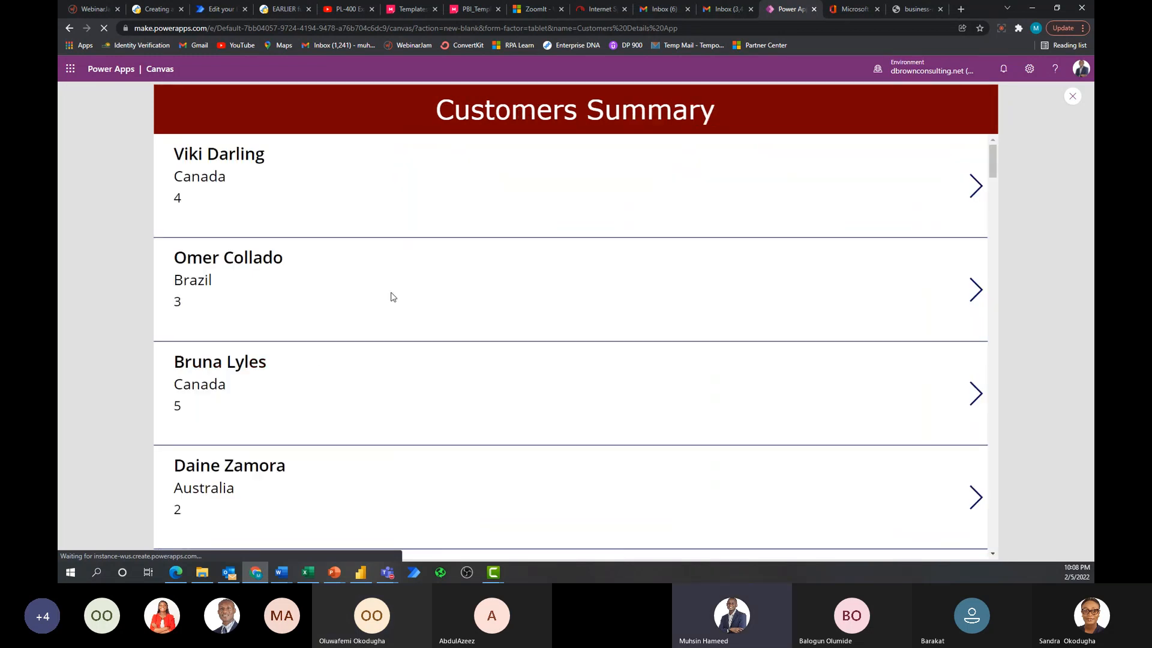
{"action": "scroll", "coordinate": [482, 372], "scroll_direction": "down", "scroll_amount": 2}
{"action": "scroll", "coordinate": [482, 372], "scroll_direction": "down", "scroll_amount": 10}
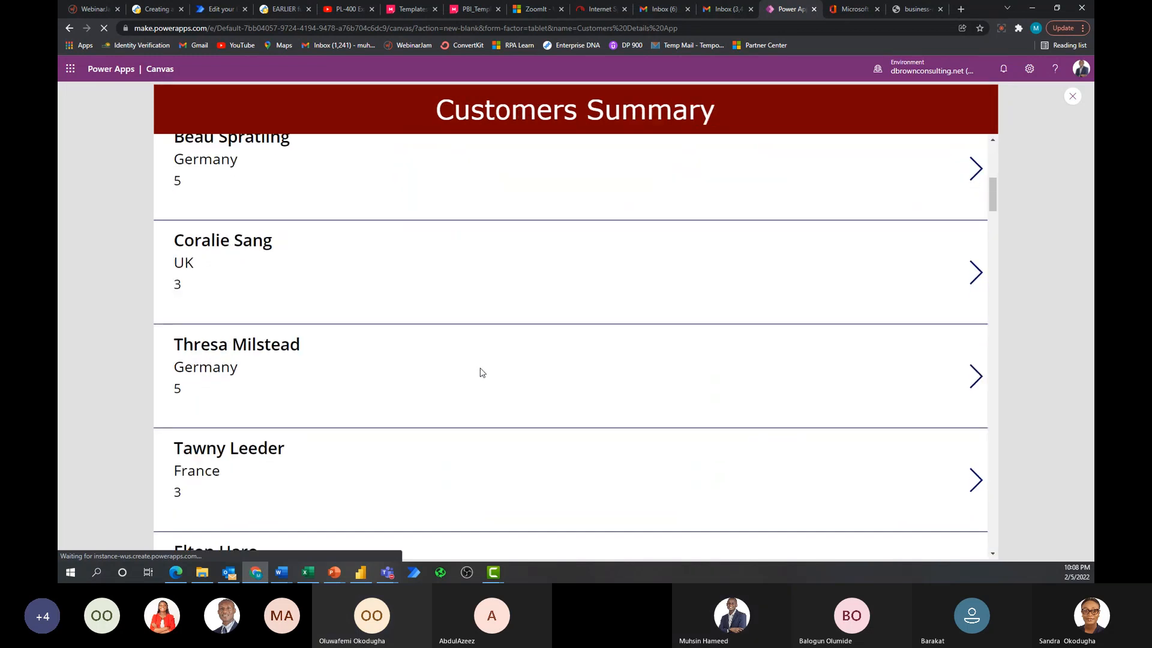
{"action": "scroll", "coordinate": [482, 372], "scroll_direction": "down", "scroll_amount": 2}
{"action": "scroll", "coordinate": [481, 371], "scroll_direction": "up", "scroll_amount": 15}
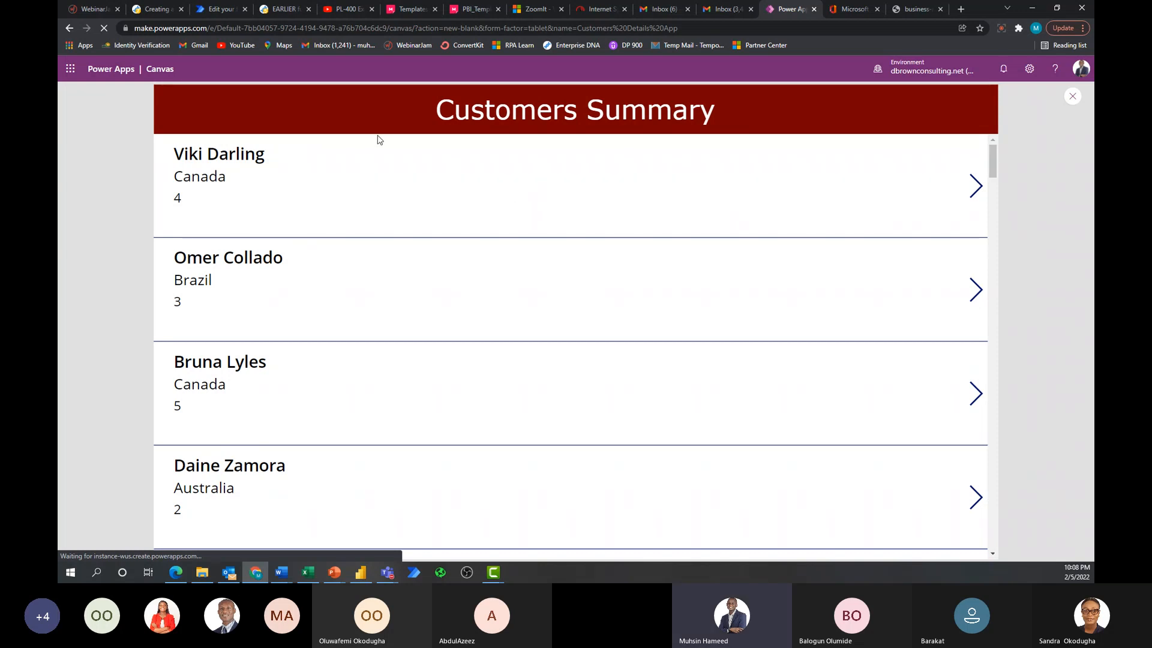
{"action": "left_click", "coordinate": [1072, 97]}
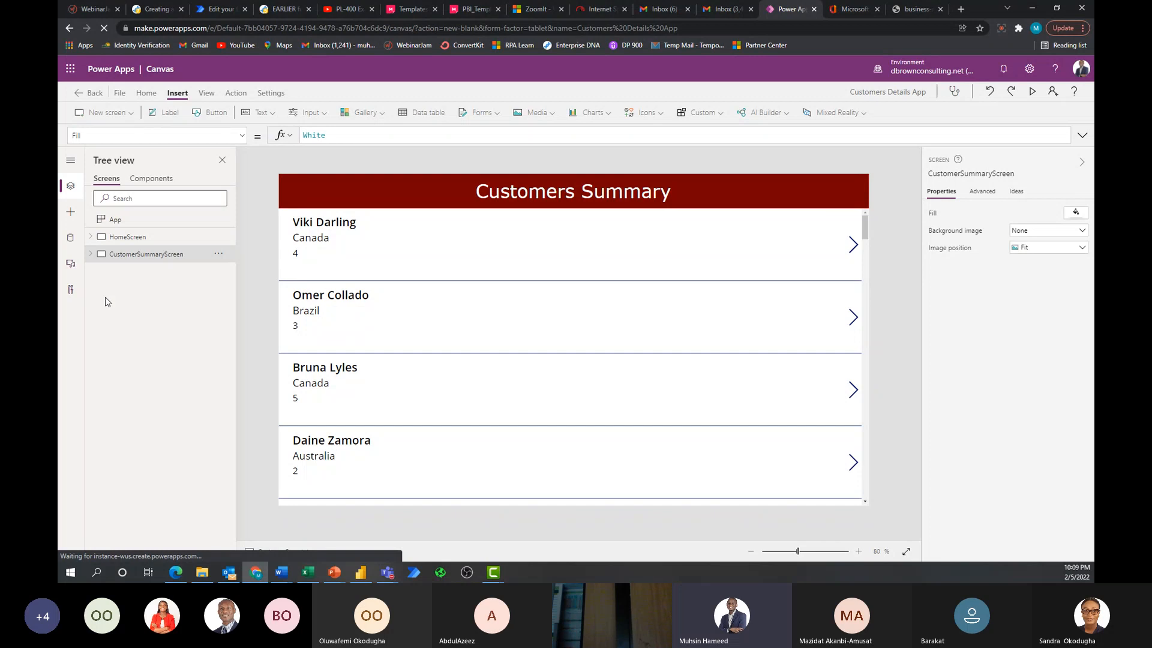
Preview the app again from HomeScreen, test the Customers button's navigation and return to editing.
{"action": "left_click", "coordinate": [141, 240]}
{"action": "left_click", "coordinate": [1034, 92]}
{"action": "left_click", "coordinate": [293, 386]}
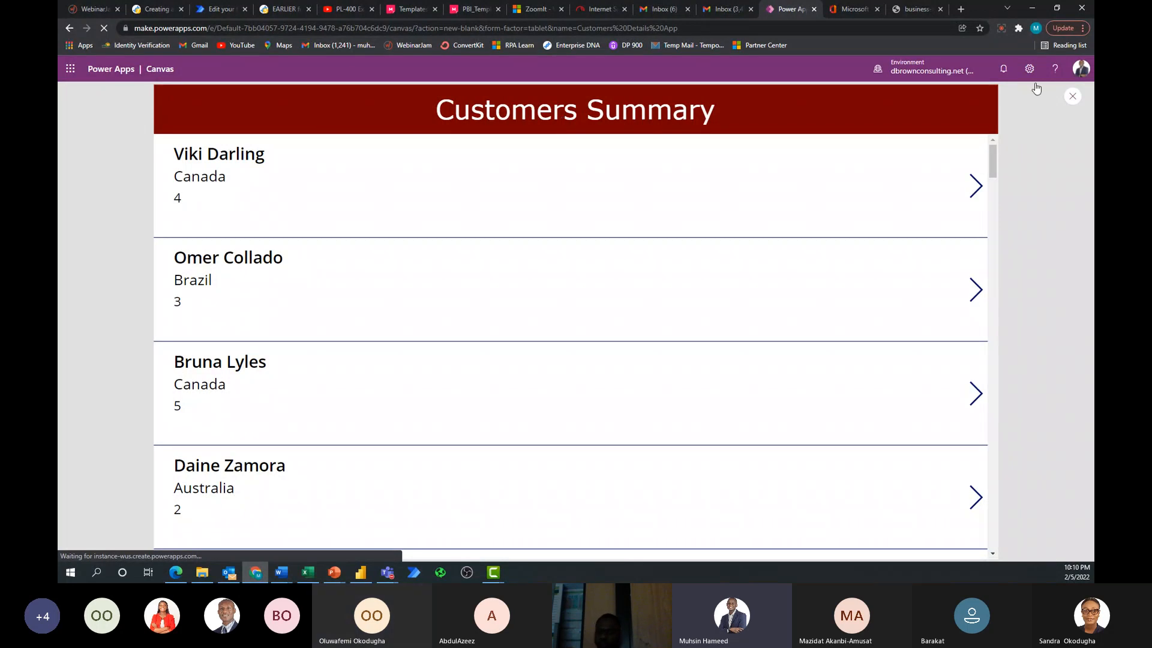
{"action": "left_click", "coordinate": [1072, 96]}
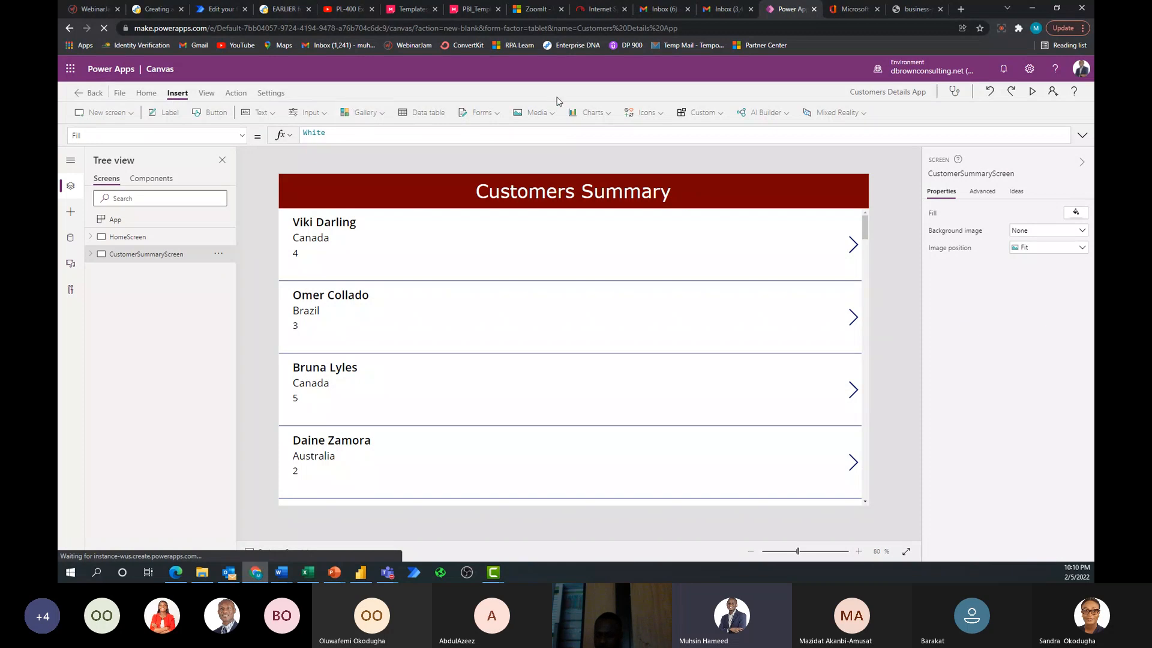
Insert a Home icon on CustomerSummaryScreen and place it at the left end of the red header, at about X 13, Y 8.
{"action": "left_click", "coordinate": [647, 114]}
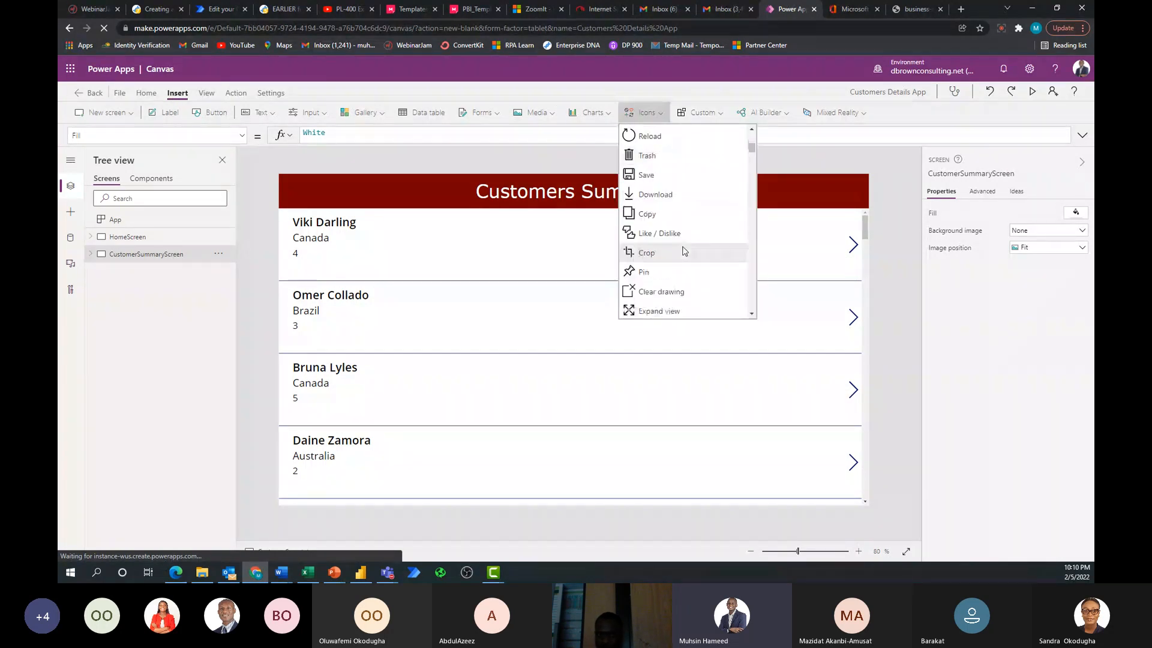
{"action": "scroll", "coordinate": [684, 251], "scroll_direction": "down", "scroll_amount": 2}
{"action": "scroll", "coordinate": [684, 251], "scroll_direction": "down", "scroll_amount": 3}
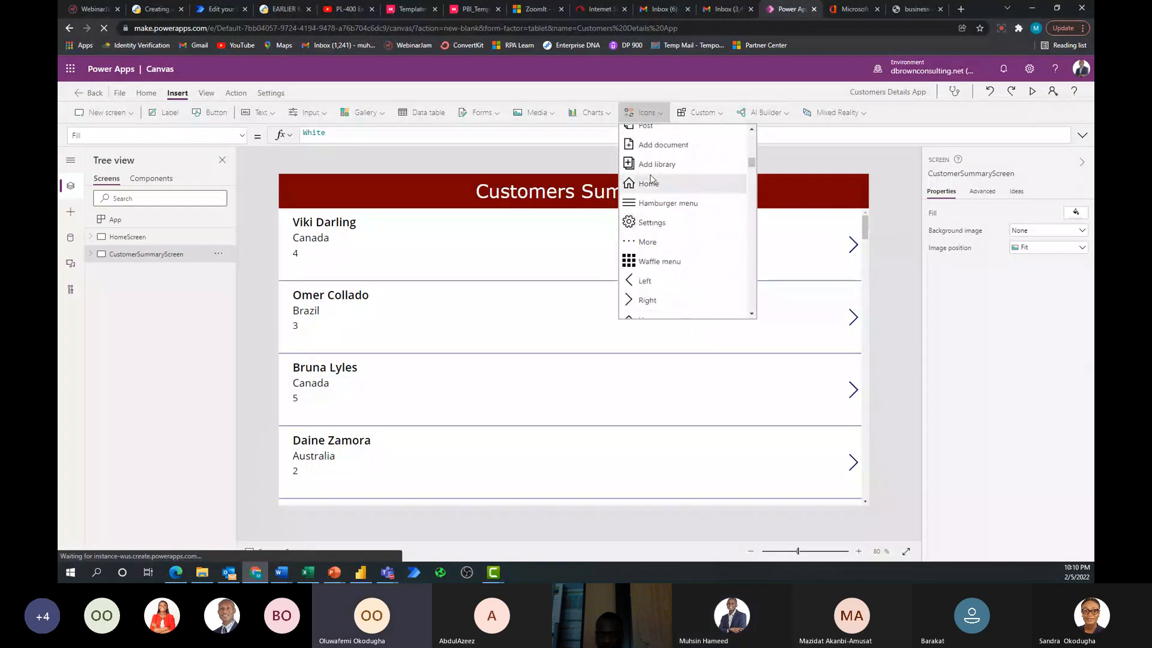
{"action": "left_click", "coordinate": [658, 184]}
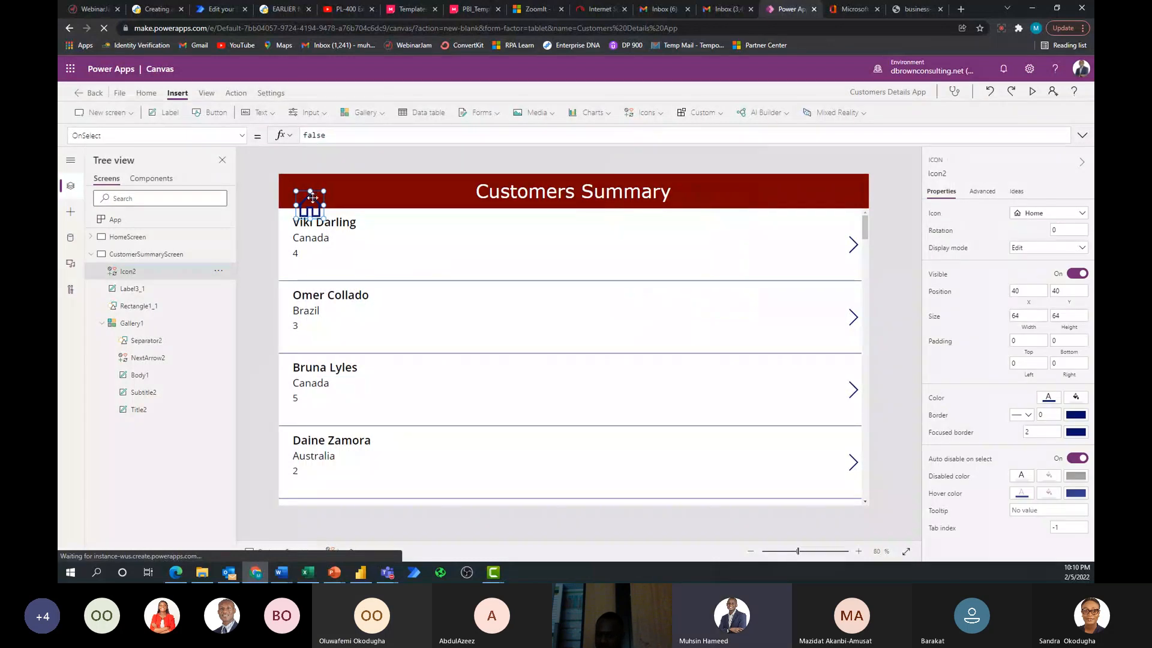
{"action": "left_click_drag", "start_coordinate": [313, 198], "coordinate": [301, 184]}
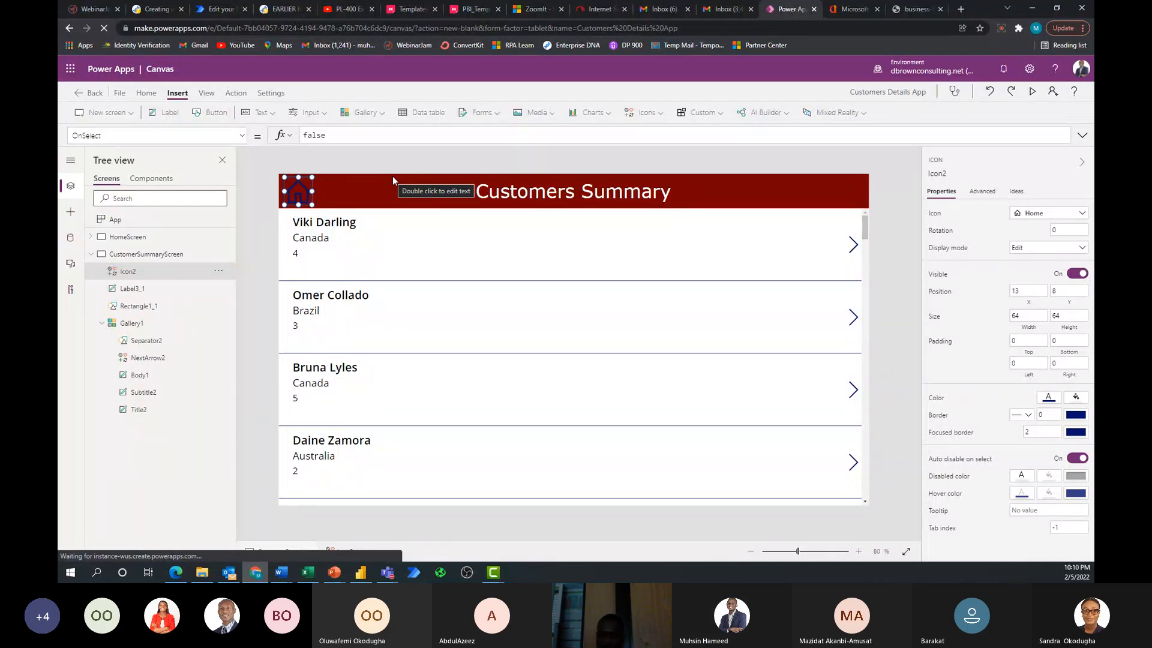
Change the header's Home icon colour to white, RGBA(255, 255, 255, 1), and check it in a brief preview.
{"action": "left_click", "coordinate": [146, 95]}
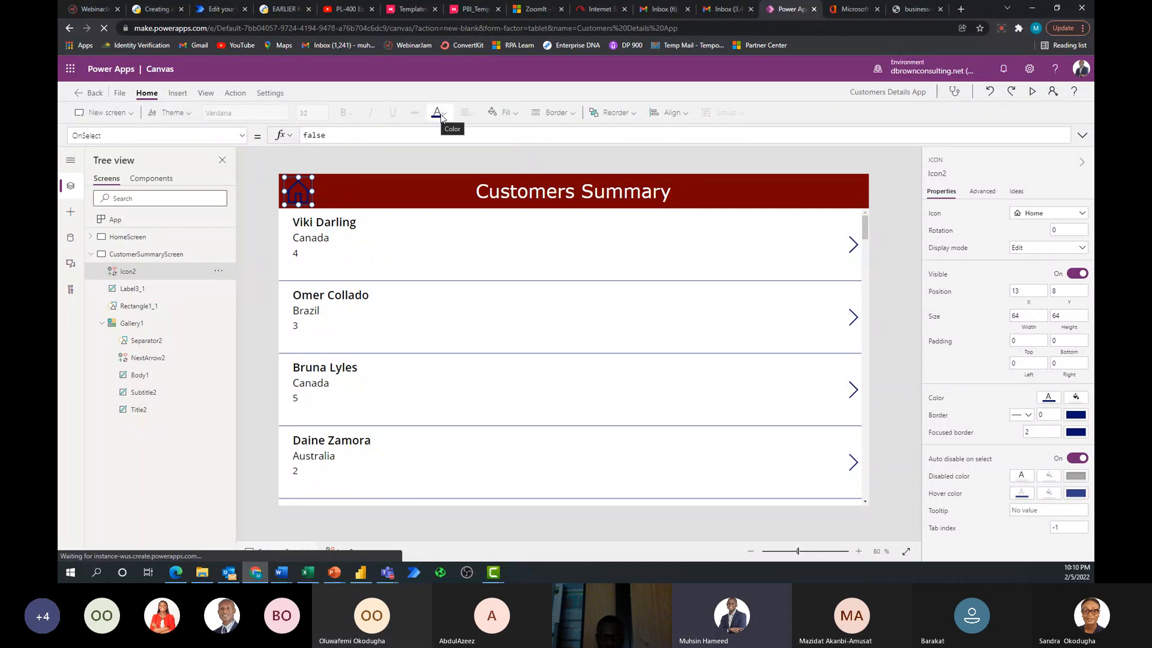
{"action": "left_click", "coordinate": [441, 115]}
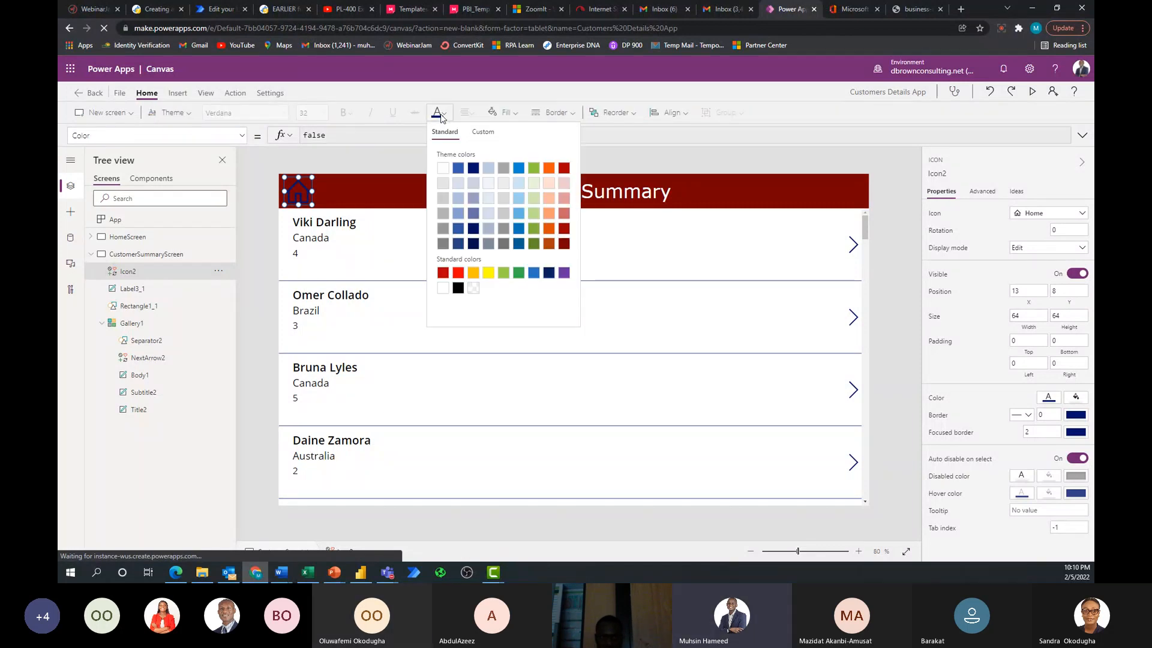
{"action": "left_click", "coordinate": [441, 170]}
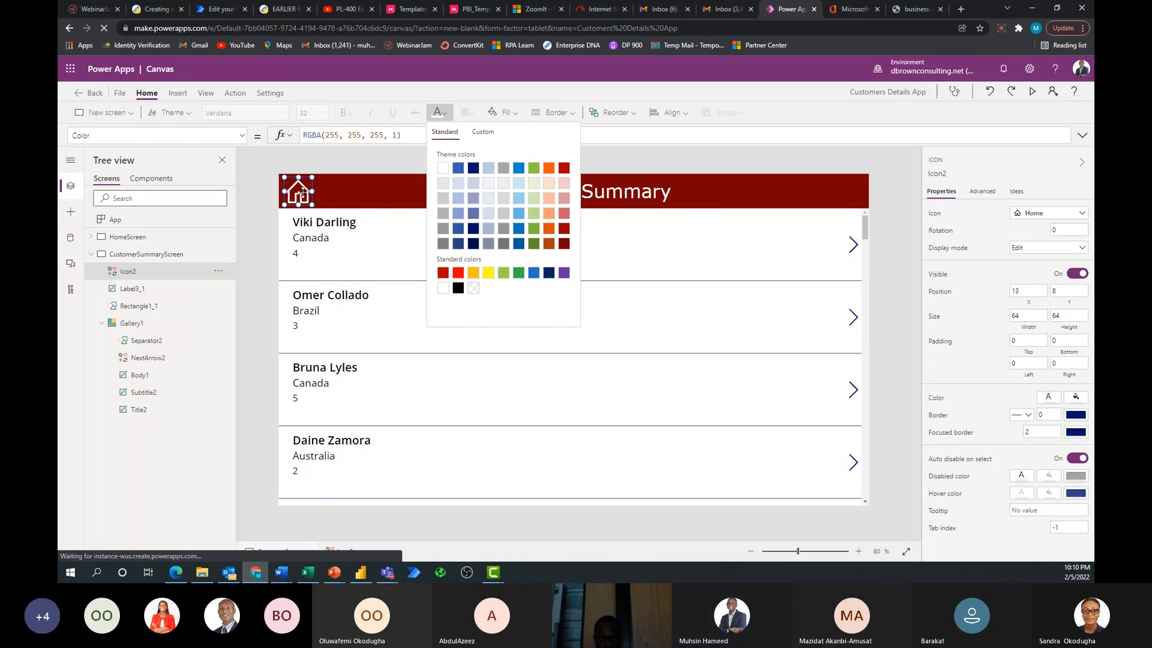
{"action": "left_click", "coordinate": [303, 193]}
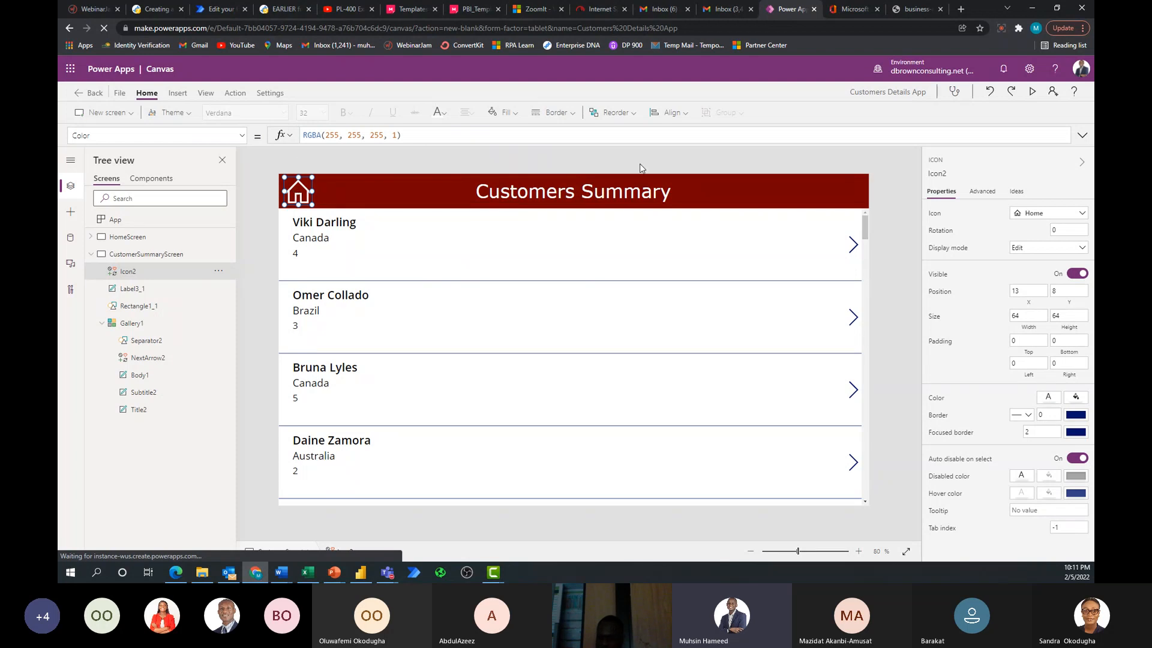
{"action": "left_click", "coordinate": [1032, 95]}
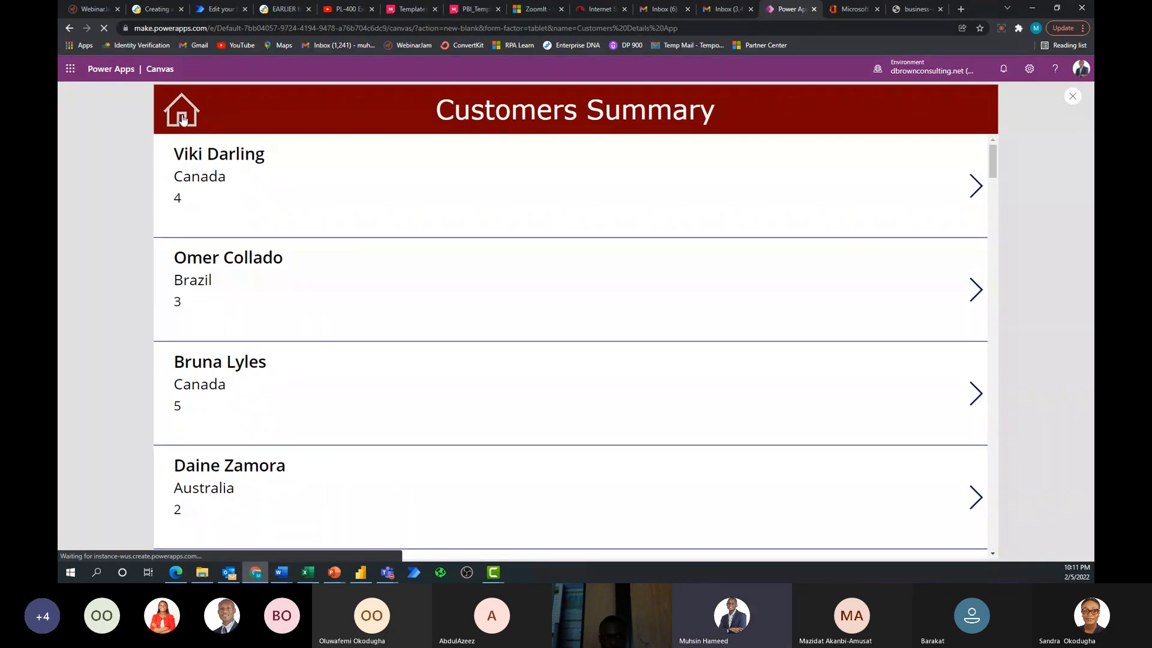
{"action": "left_click", "coordinate": [1074, 99]}
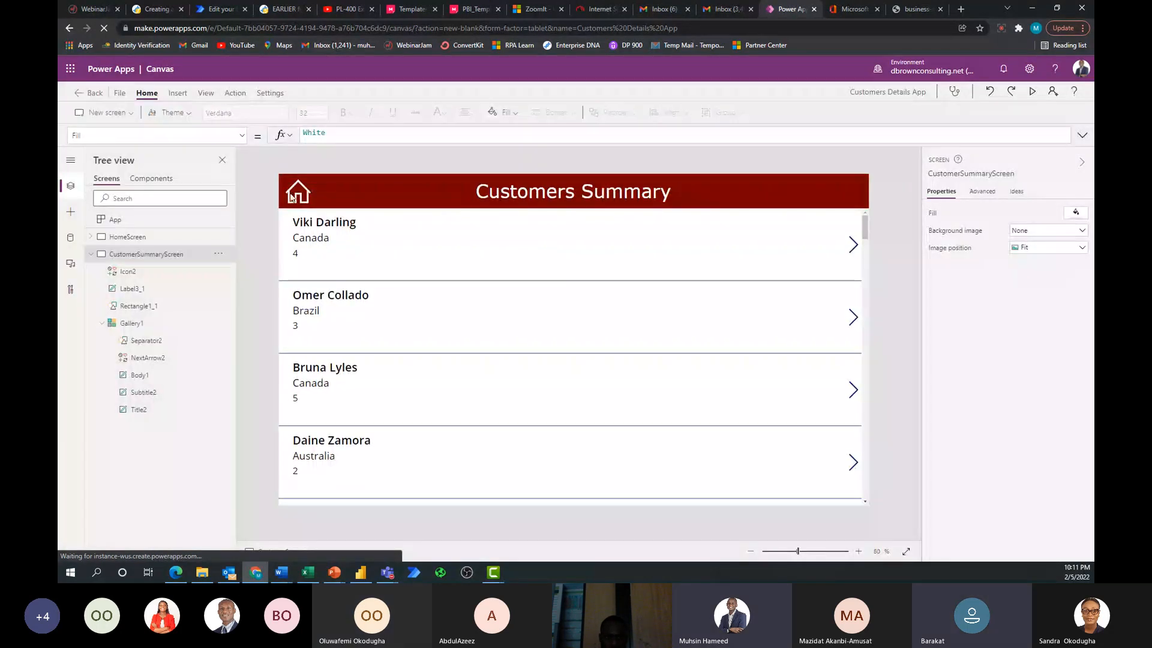
Replace the Home icon's OnSelect formula with Navigate(HomeScreen).
{"action": "left_click", "coordinate": [291, 197]}
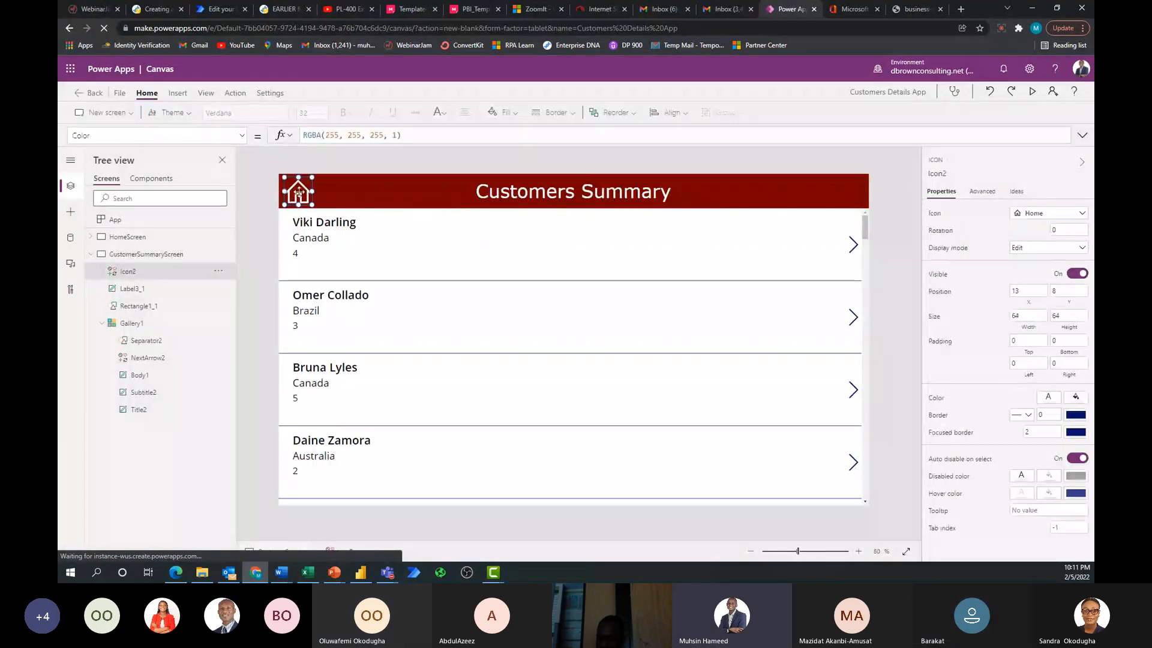
{"action": "left_click", "coordinate": [240, 137]}
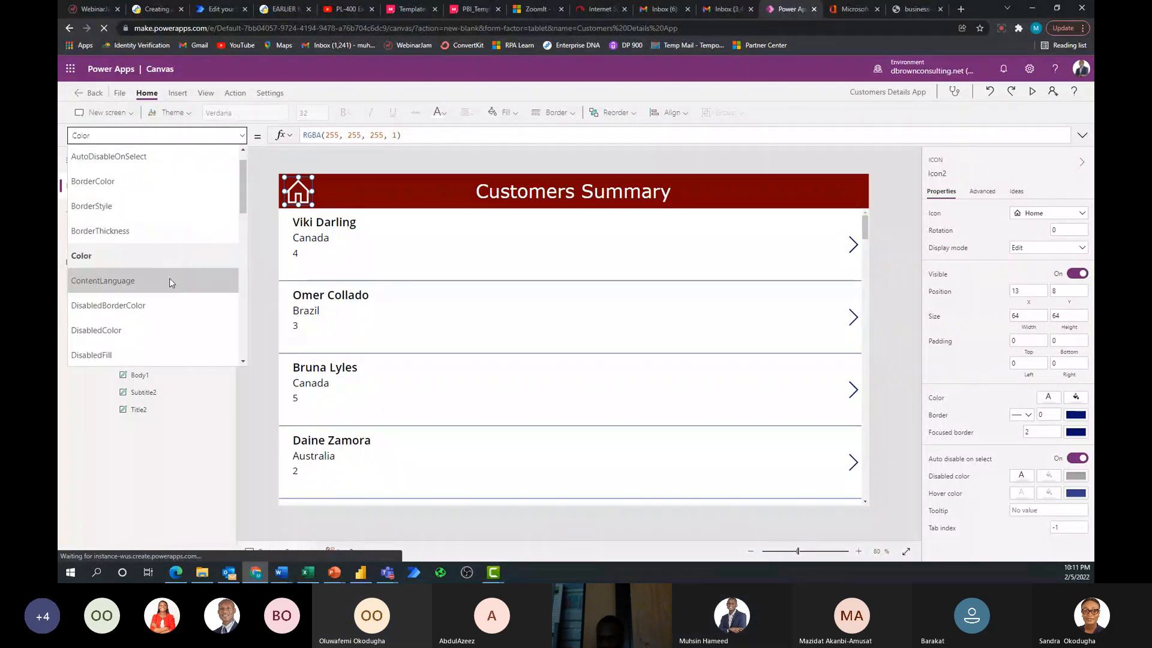
{"action": "scroll", "coordinate": [170, 282], "scroll_direction": "down", "scroll_amount": 3}
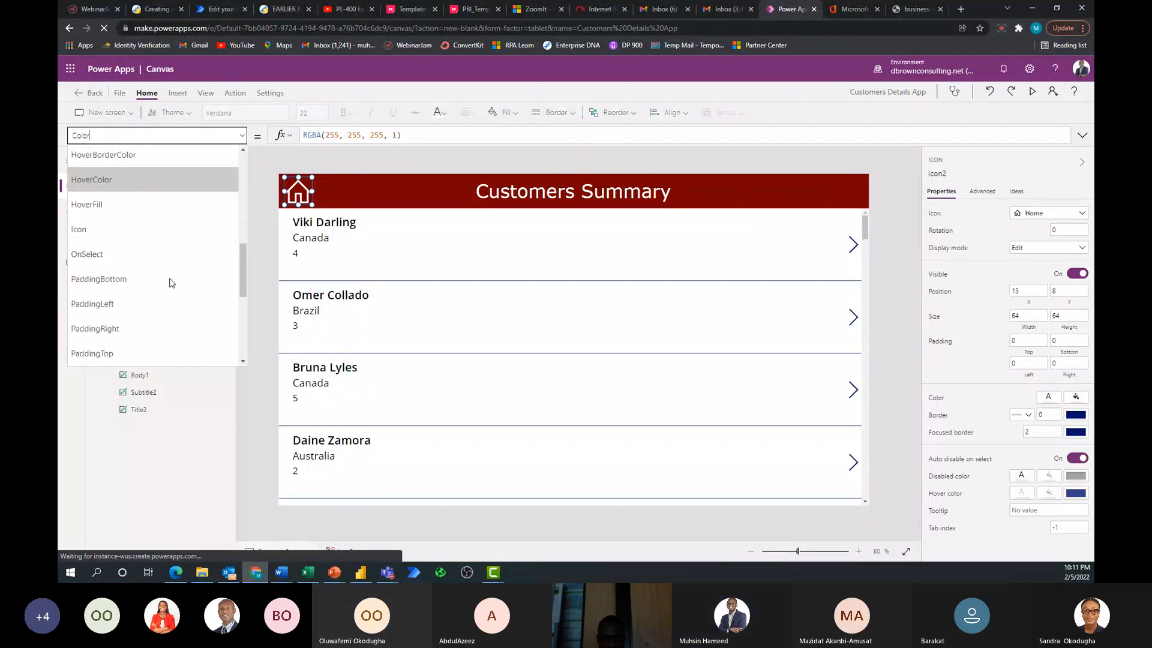
{"action": "scroll", "coordinate": [185, 234], "scroll_direction": "down", "scroll_amount": 3}
{"action": "left_click", "coordinate": [185, 234]}
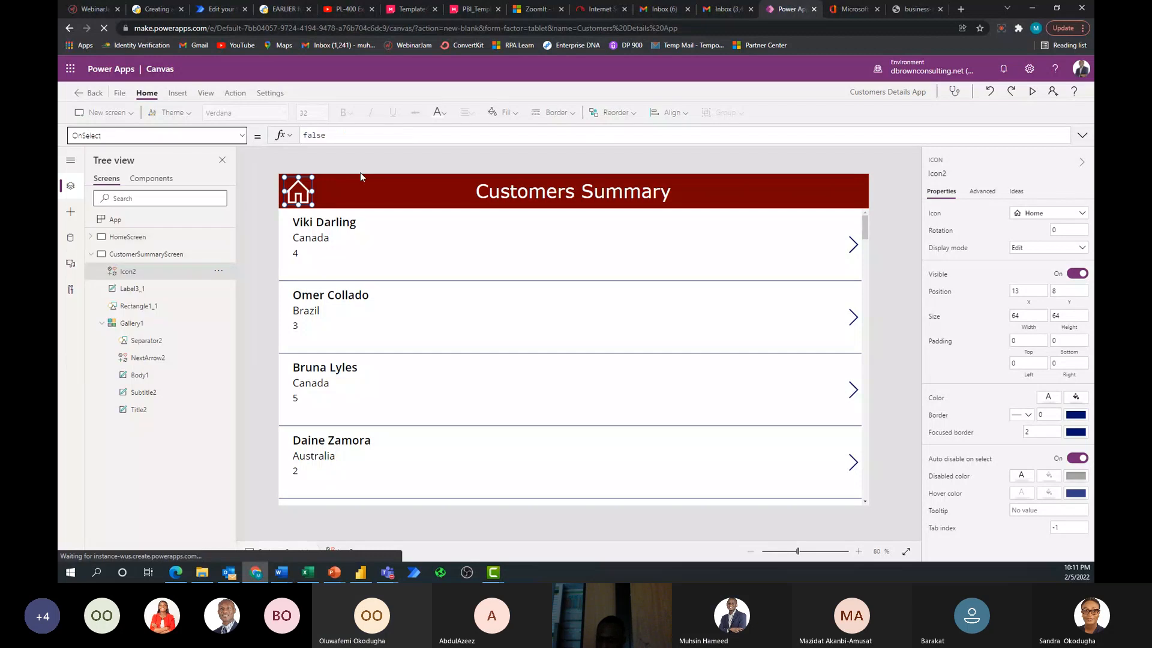
{"action": "left_click", "coordinate": [368, 134]}
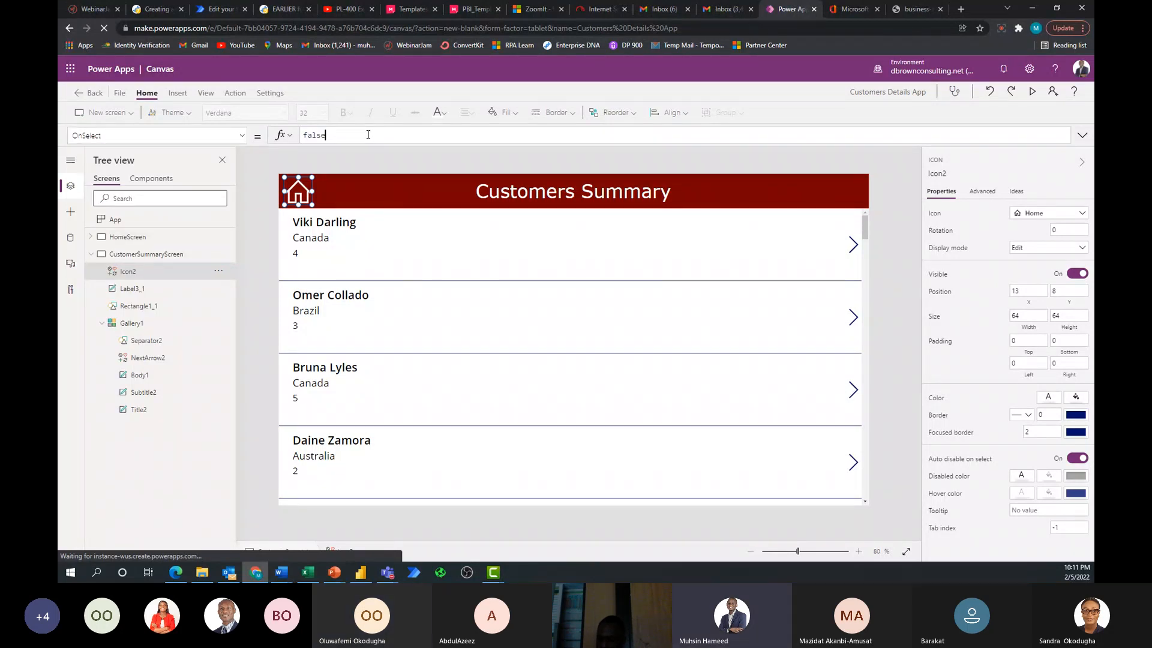
{"action": "key", "text": "ctrl+a"}
{"action": "type", "text": "Navigat"}
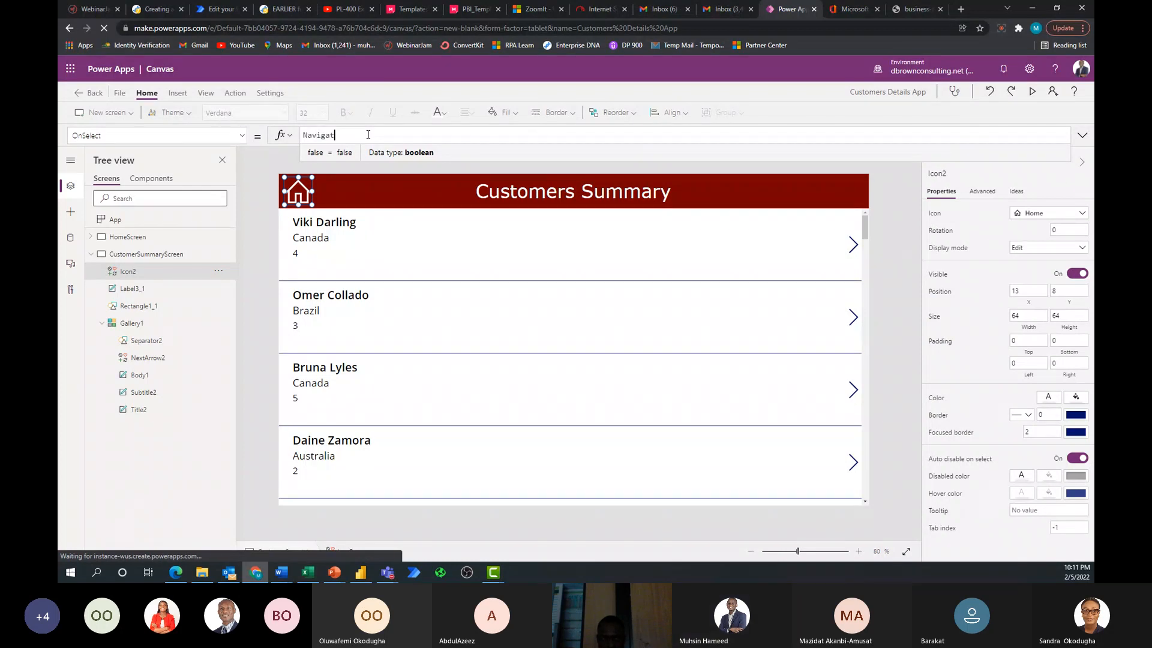
{"action": "type", "text": "e("}
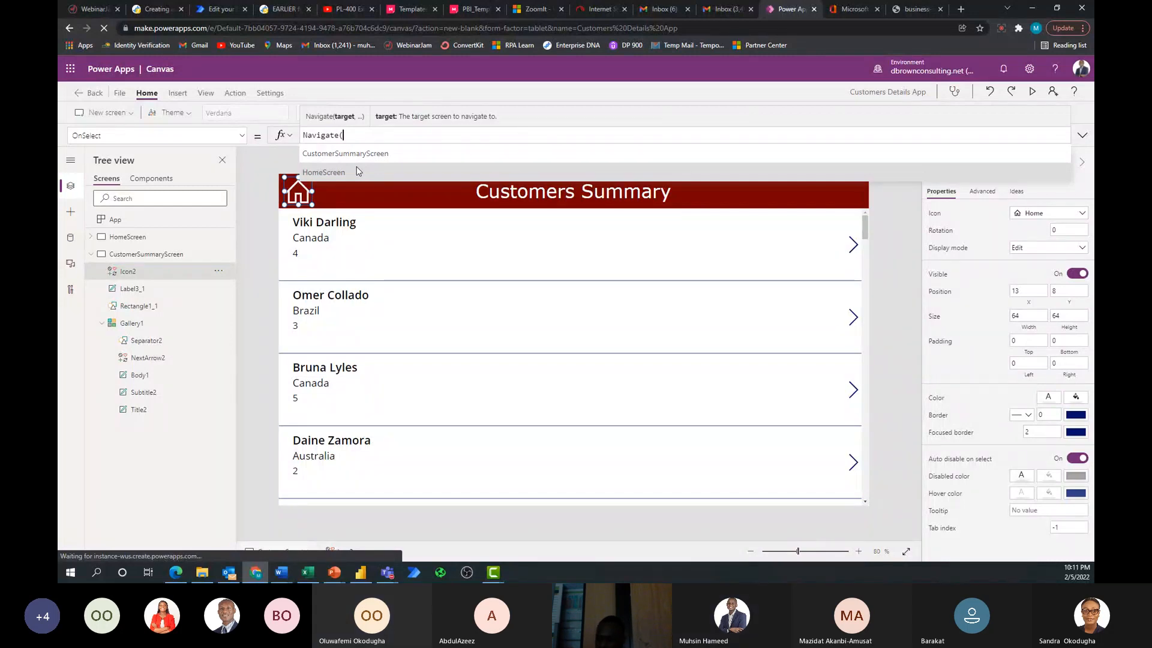
{"action": "left_click", "coordinate": [377, 173]}
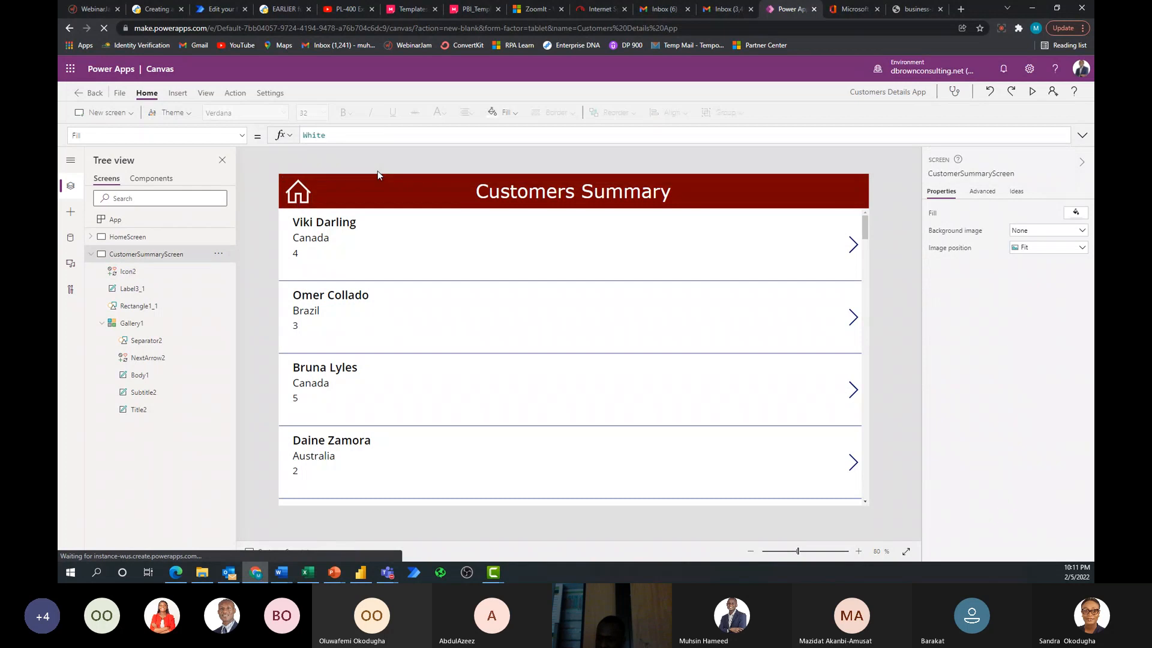
{"action": "left_click", "coordinate": [307, 188]}
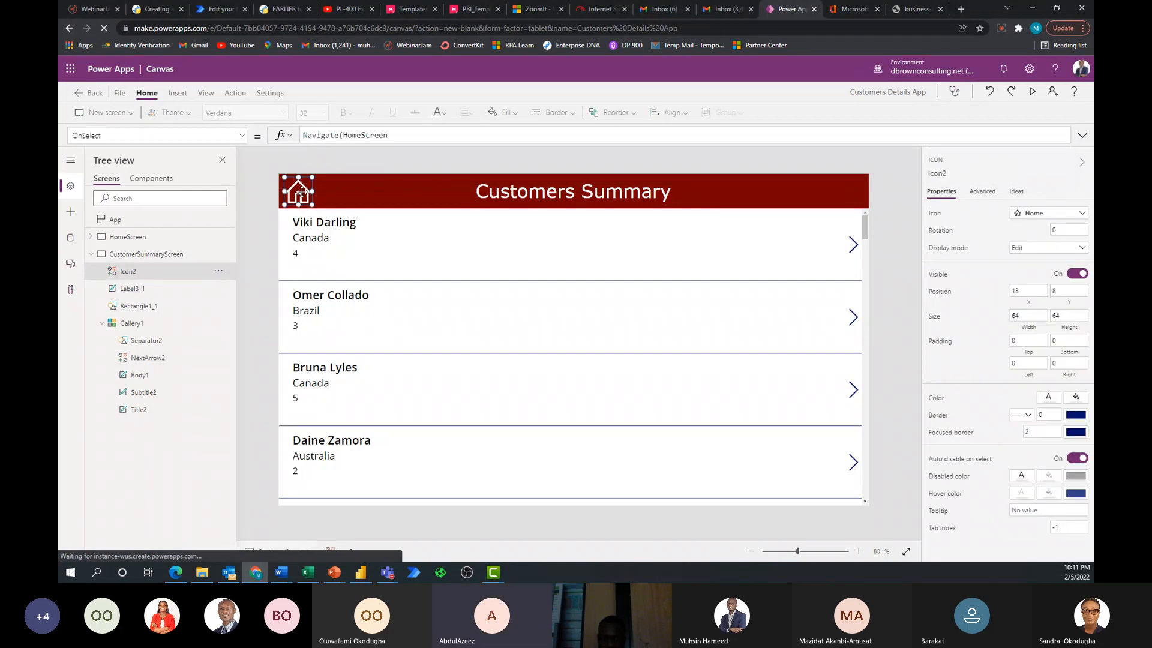
{"action": "left_click", "coordinate": [417, 137]}
{"action": "type", "text": ")"}
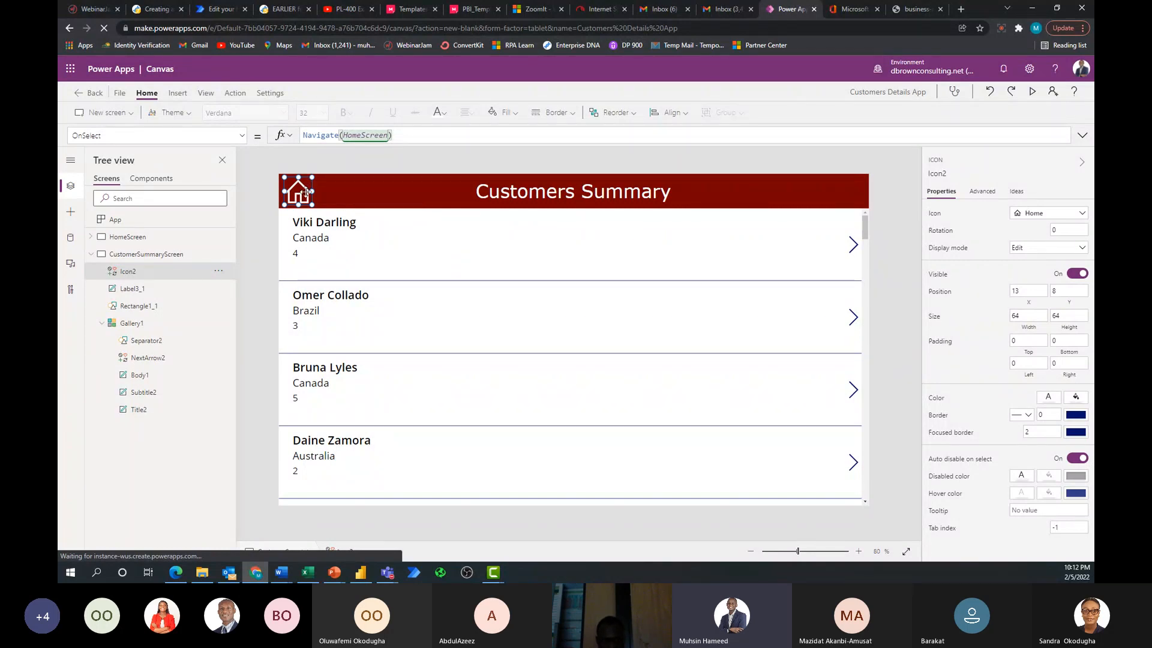
Apply the Navigate action to the Home icon so OnSelect reads Navigate(HomeScreen, Fade), and collapse CustomerSummaryScreen in the hierarchy.
{"action": "left_click", "coordinate": [237, 92]}
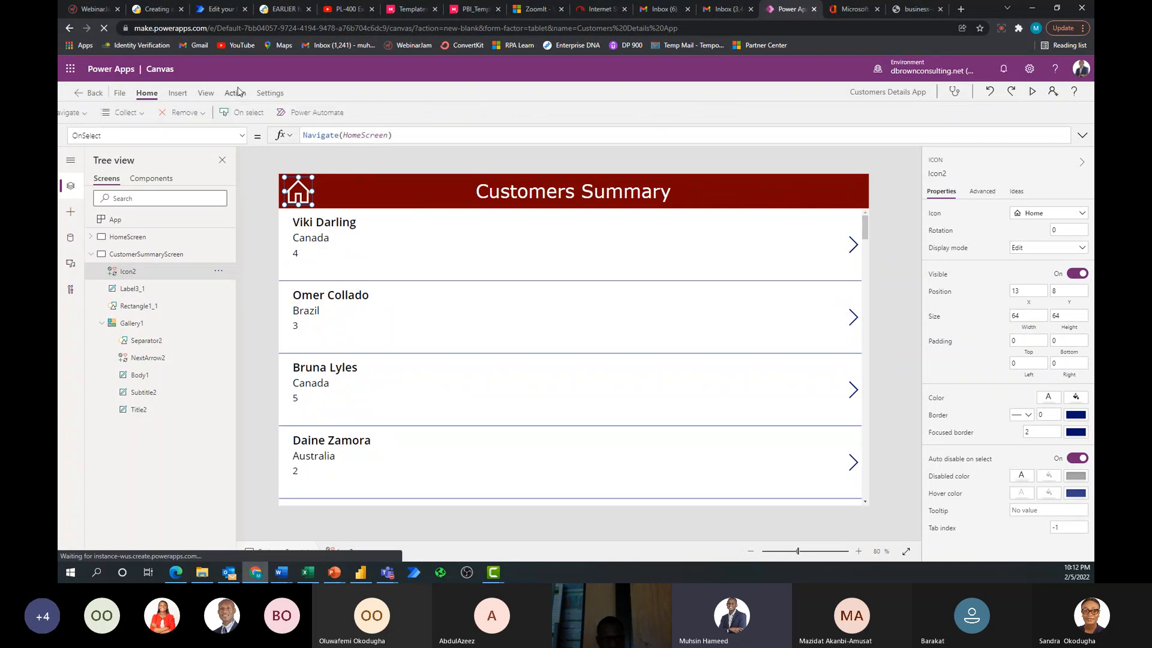
{"action": "left_click", "coordinate": [102, 113]}
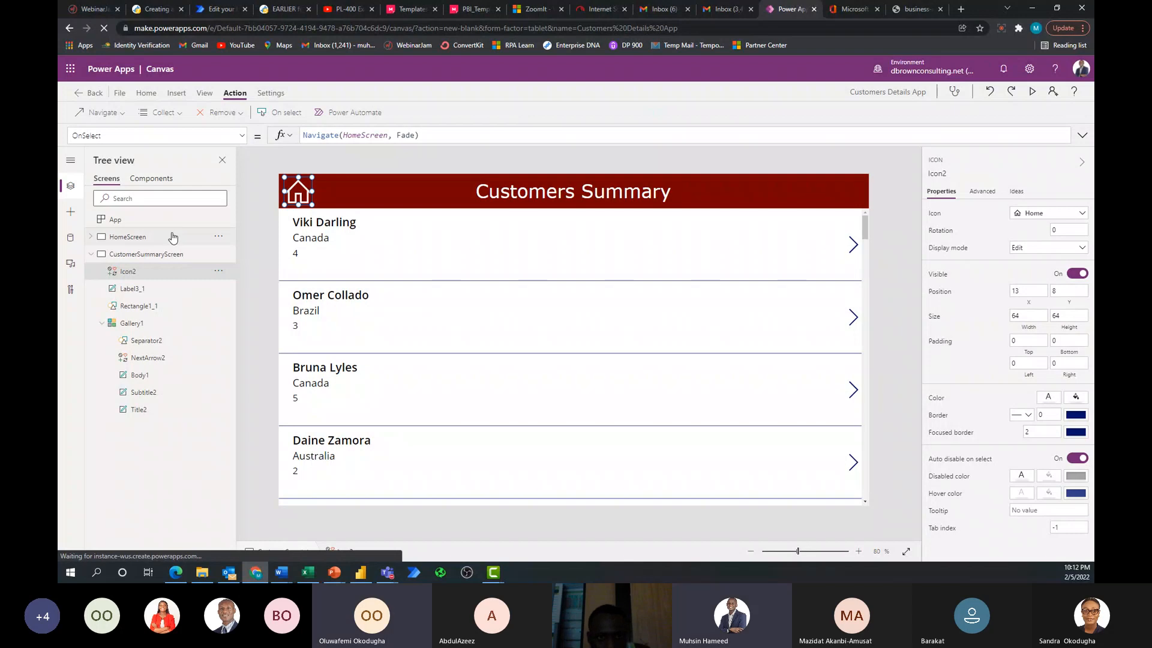
{"action": "left_click", "coordinate": [92, 253]}
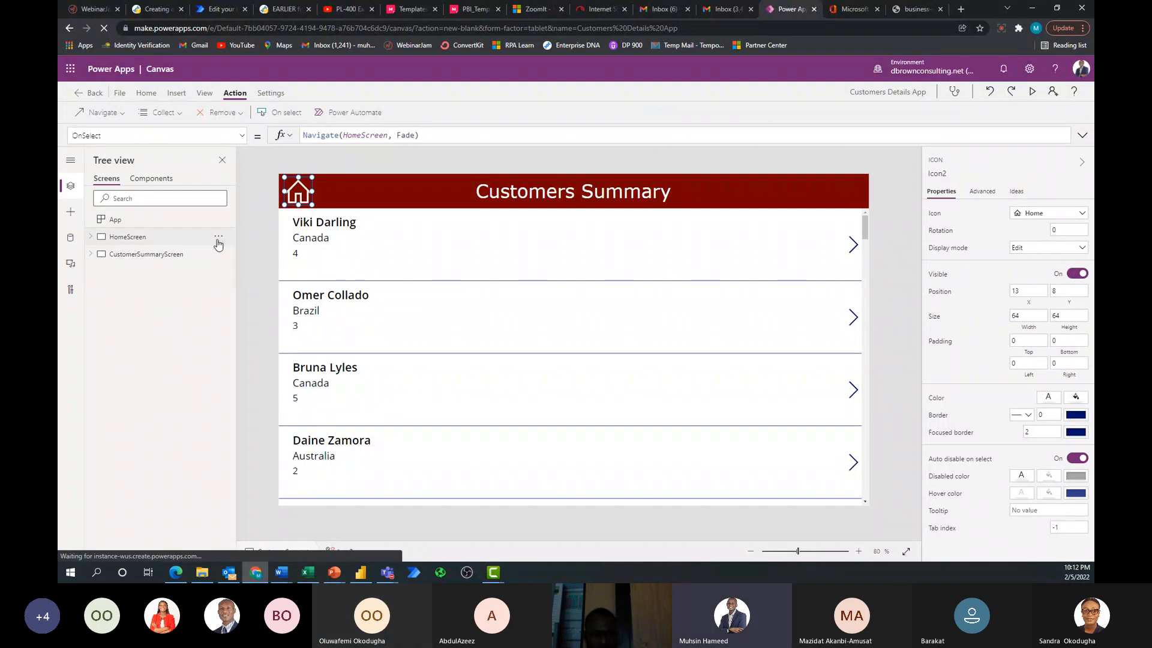
Narrow the whole customer gallery from its right edge to a width of about 651.
{"action": "left_click", "coordinate": [488, 252]}
{"action": "left_click", "coordinate": [420, 245]}
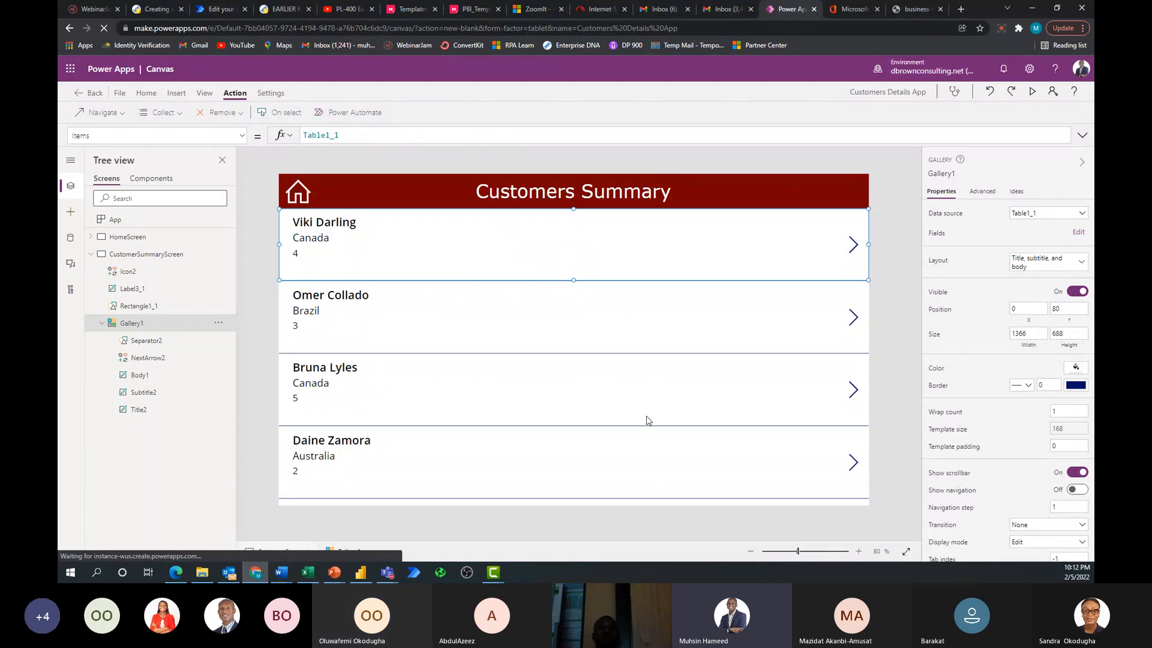
{"action": "left_click", "coordinate": [677, 499]}
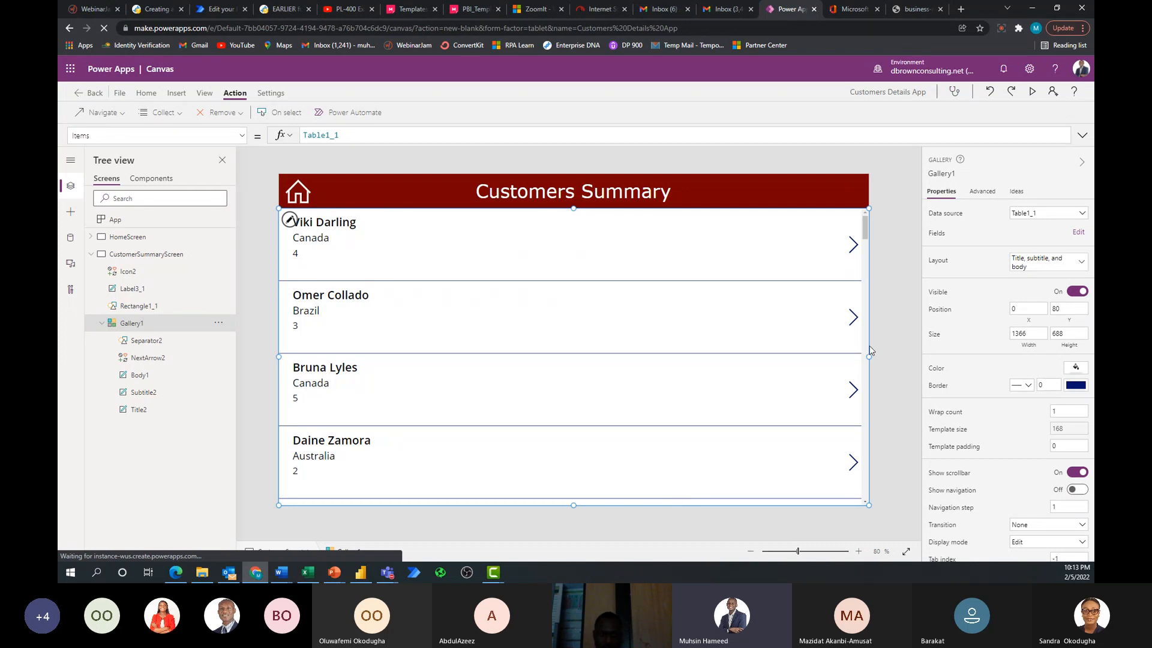
{"action": "left_click_drag", "start_coordinate": [867, 355], "coordinate": [560, 360]}
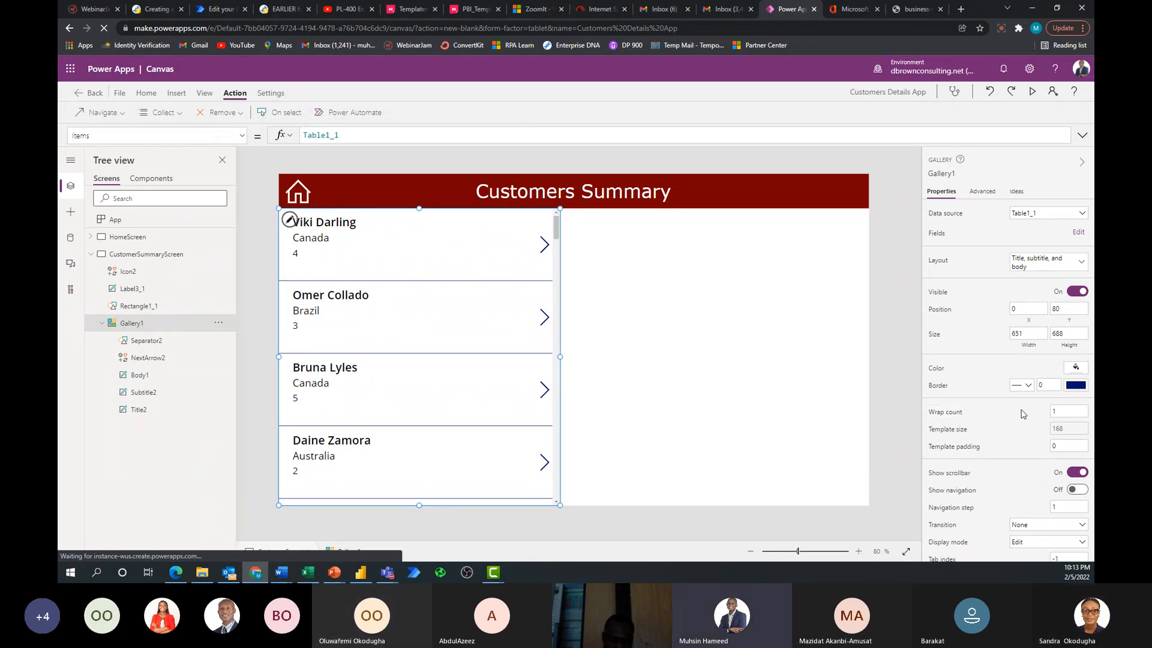
Set the customer gallery's wrap count to 2 so its records run in two columns.
{"action": "left_click", "coordinate": [1065, 414]}
{"action": "key", "text": "BackSpace"}
{"action": "type", "text": "2"}
{"action": "left_click", "coordinate": [840, 400]}
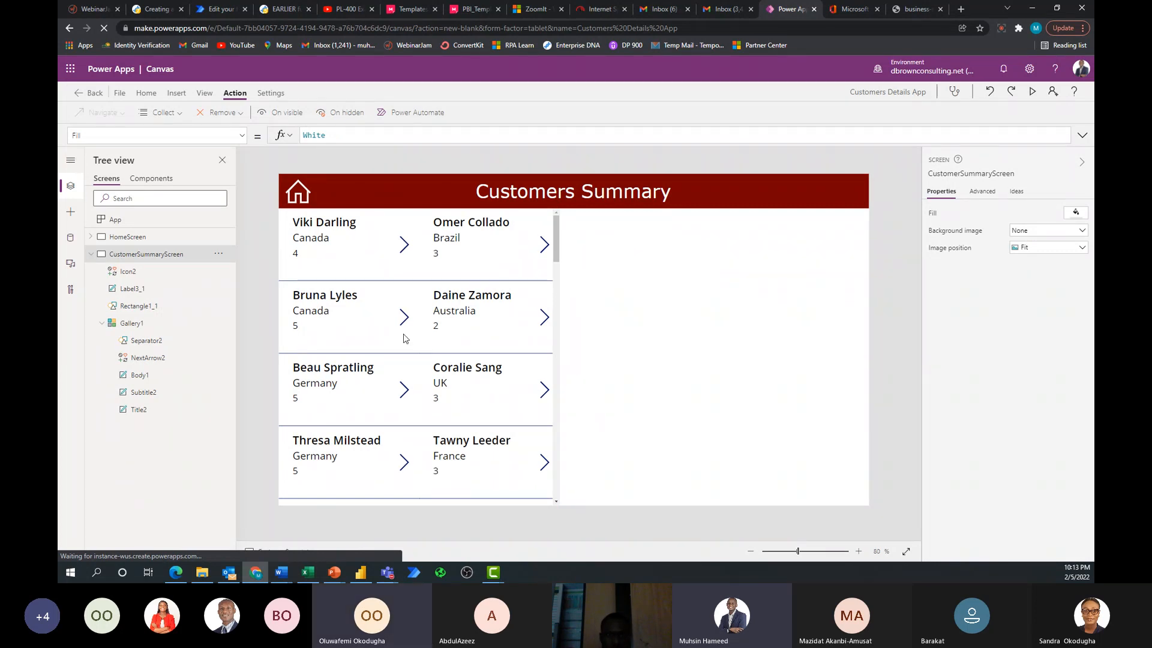
{"action": "left_click", "coordinate": [470, 492]}
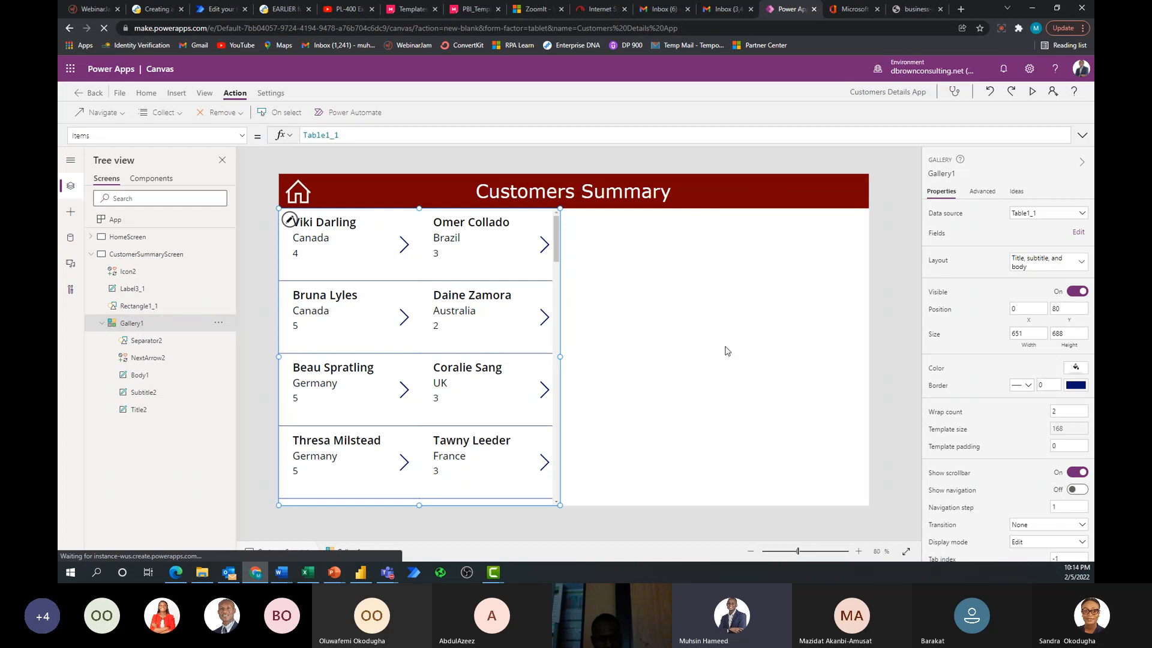
{"action": "left_click", "coordinate": [727, 351]}
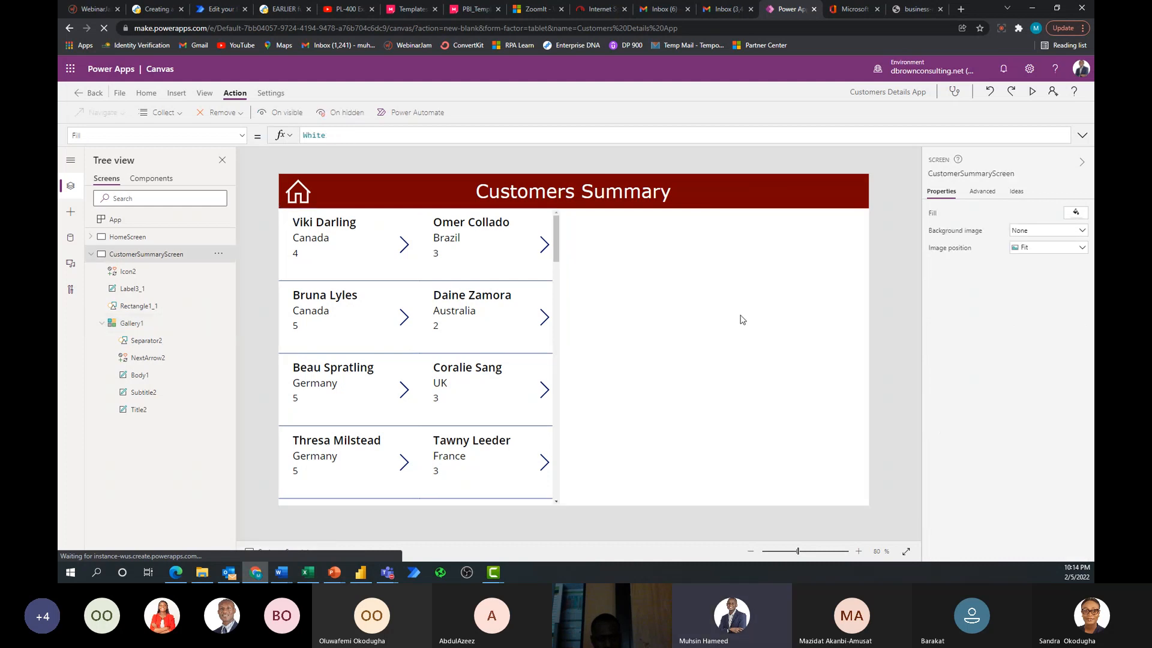
Insert a Display form beside the gallery, sized about 685 by 546 and placed at about X 664, Y 82.
{"action": "left_click", "coordinate": [177, 99]}
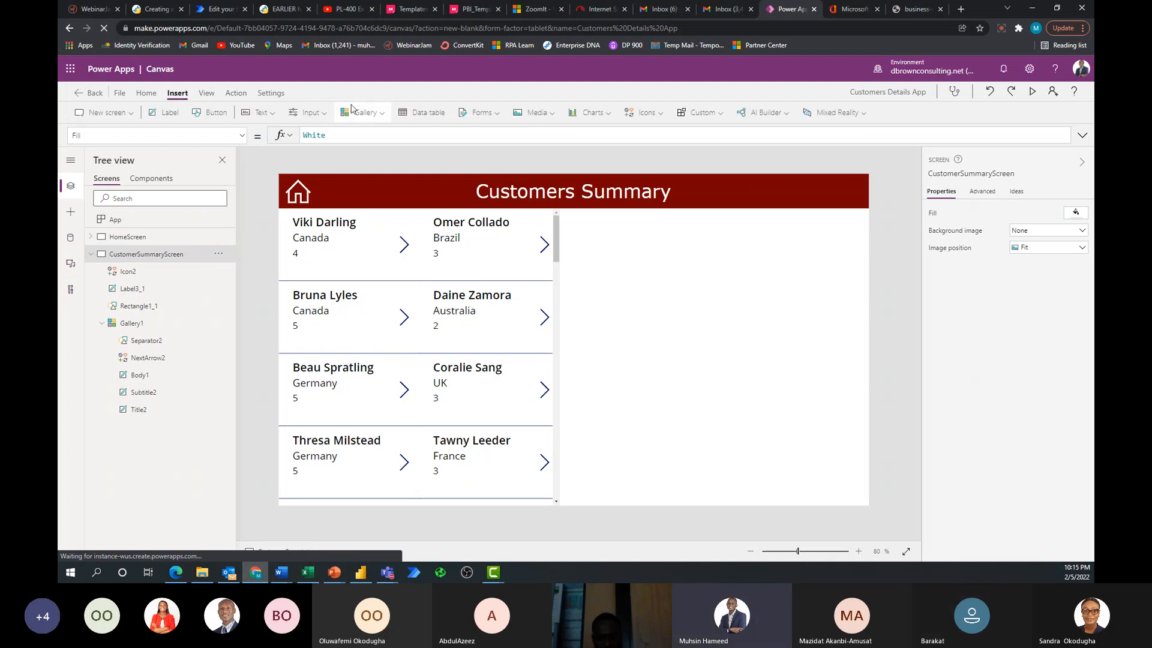
{"action": "left_click", "coordinate": [498, 114]}
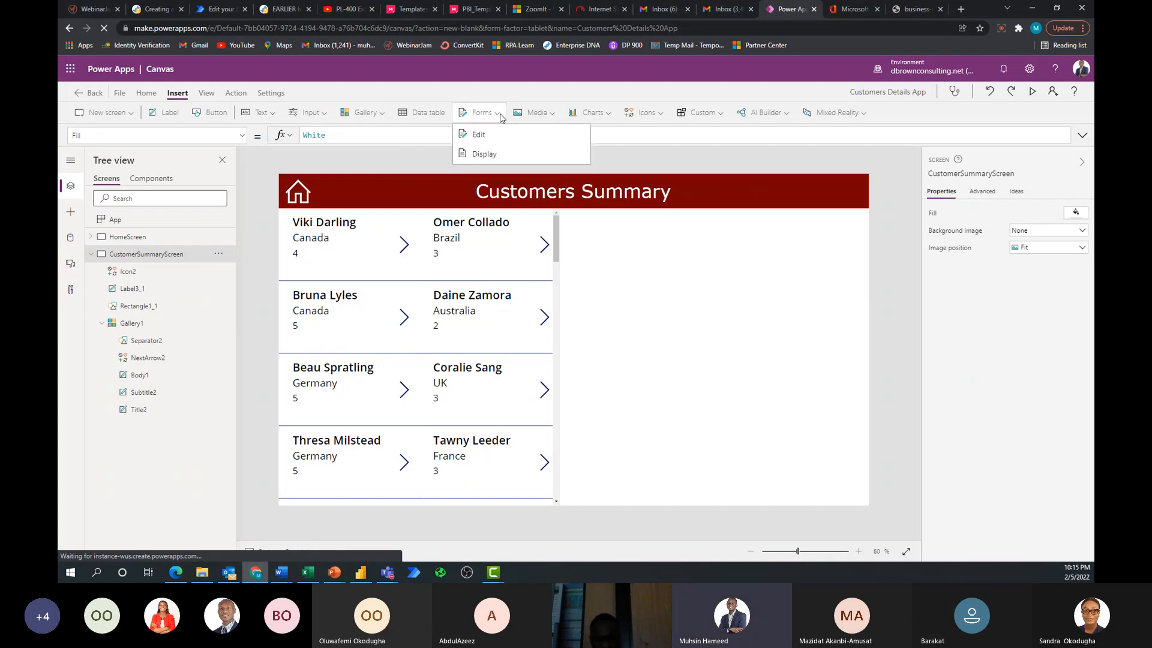
{"action": "left_click", "coordinate": [513, 157]}
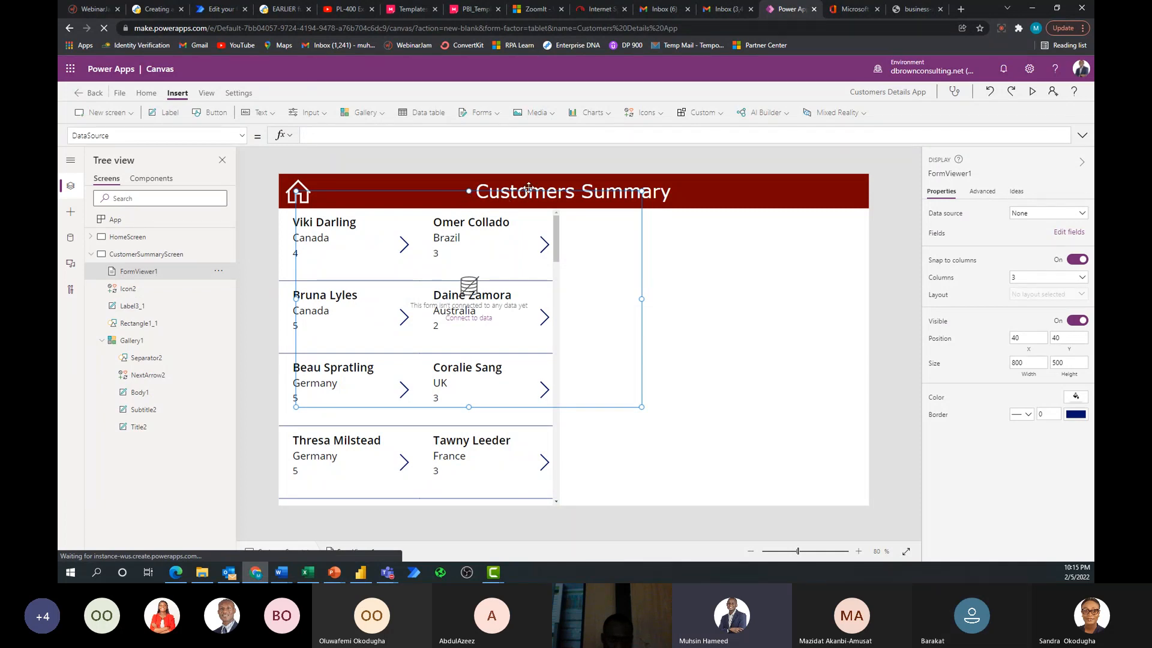
{"action": "left_click_drag", "start_coordinate": [543, 191], "coordinate": [802, 208]}
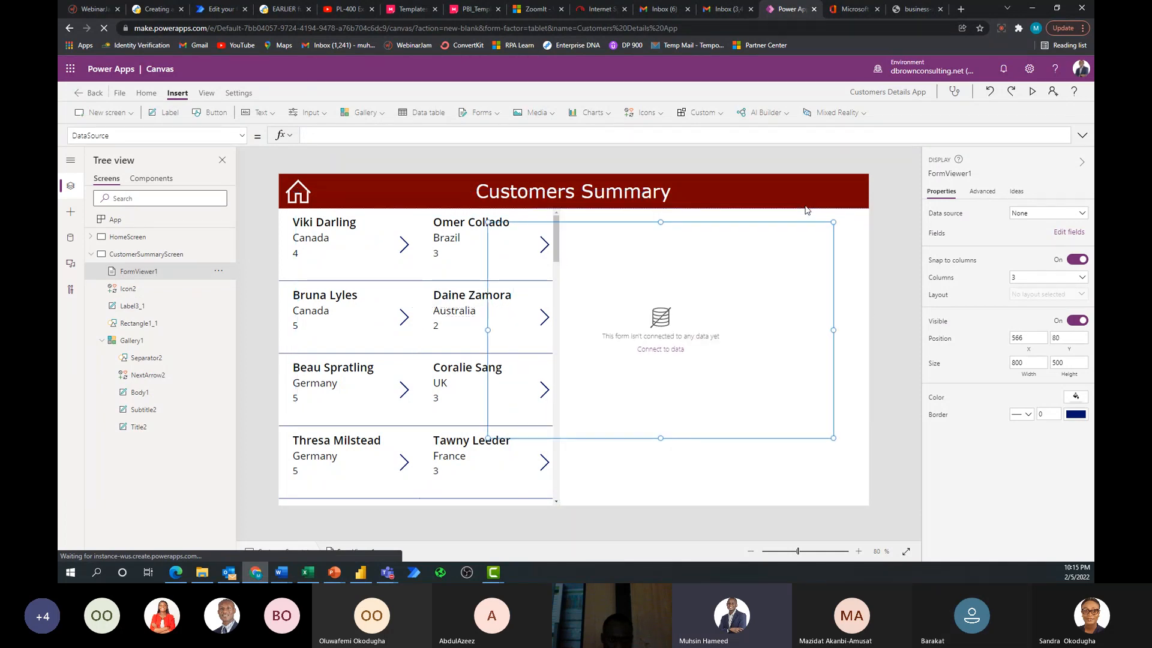
{"action": "left_click_drag", "start_coordinate": [526, 320], "coordinate": [569, 309]}
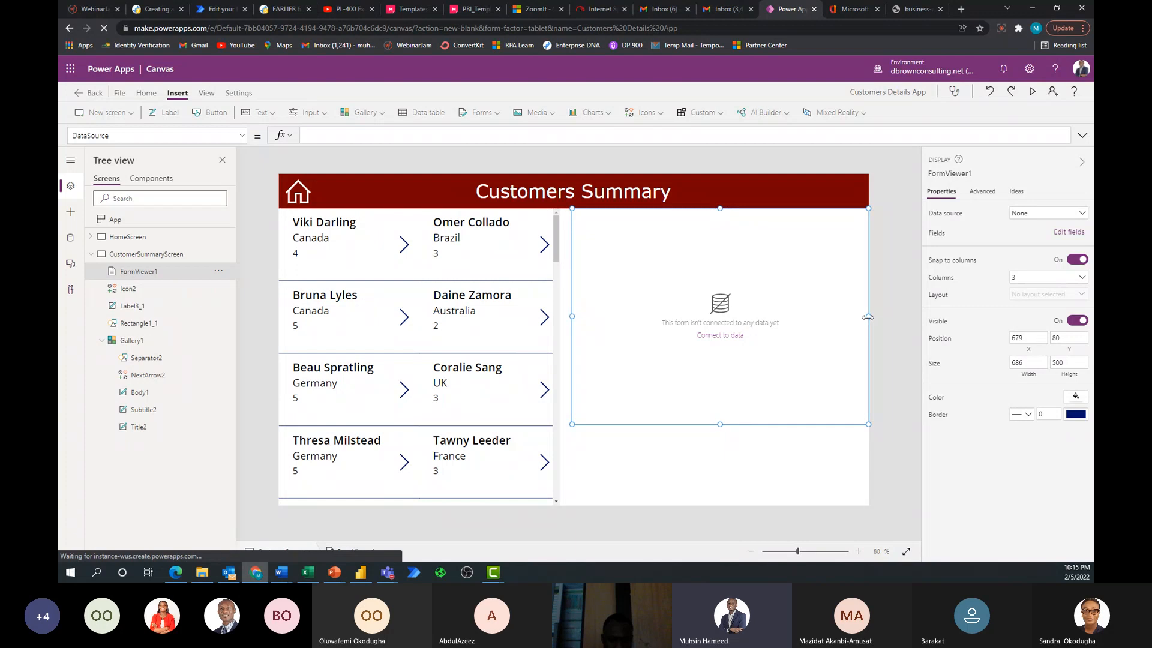
{"action": "left_click_drag", "start_coordinate": [868, 317], "coordinate": [865, 322]}
{"action": "left_click_drag", "start_coordinate": [720, 425], "coordinate": [727, 448]}
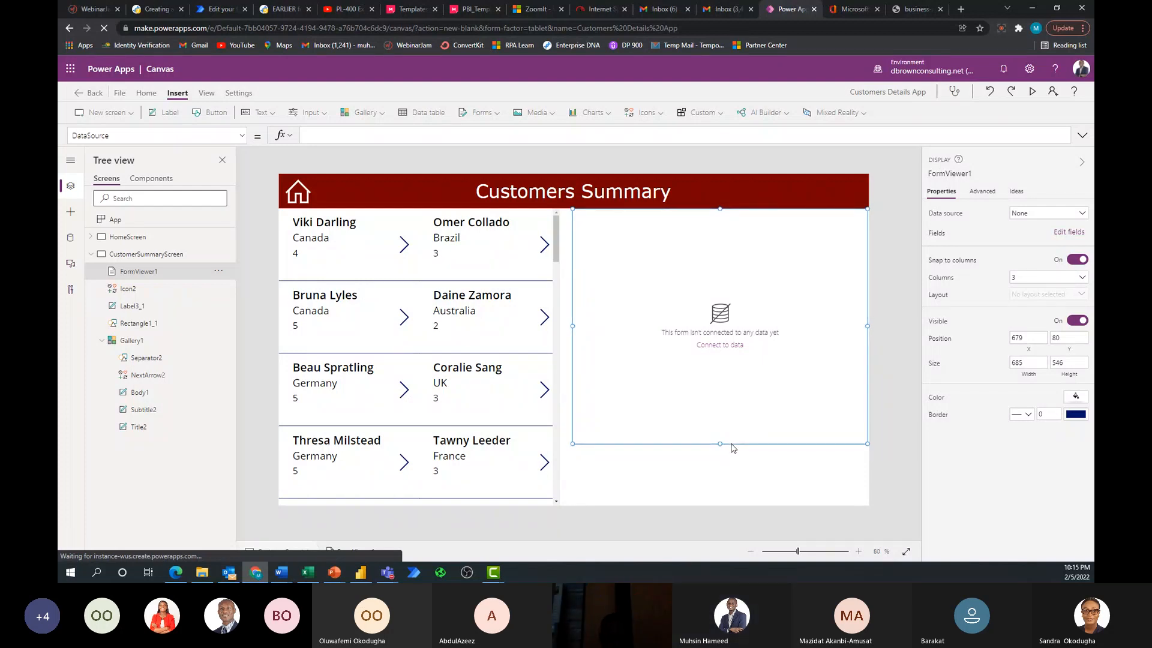
{"action": "left_click_drag", "start_coordinate": [731, 447], "coordinate": [724, 446]}
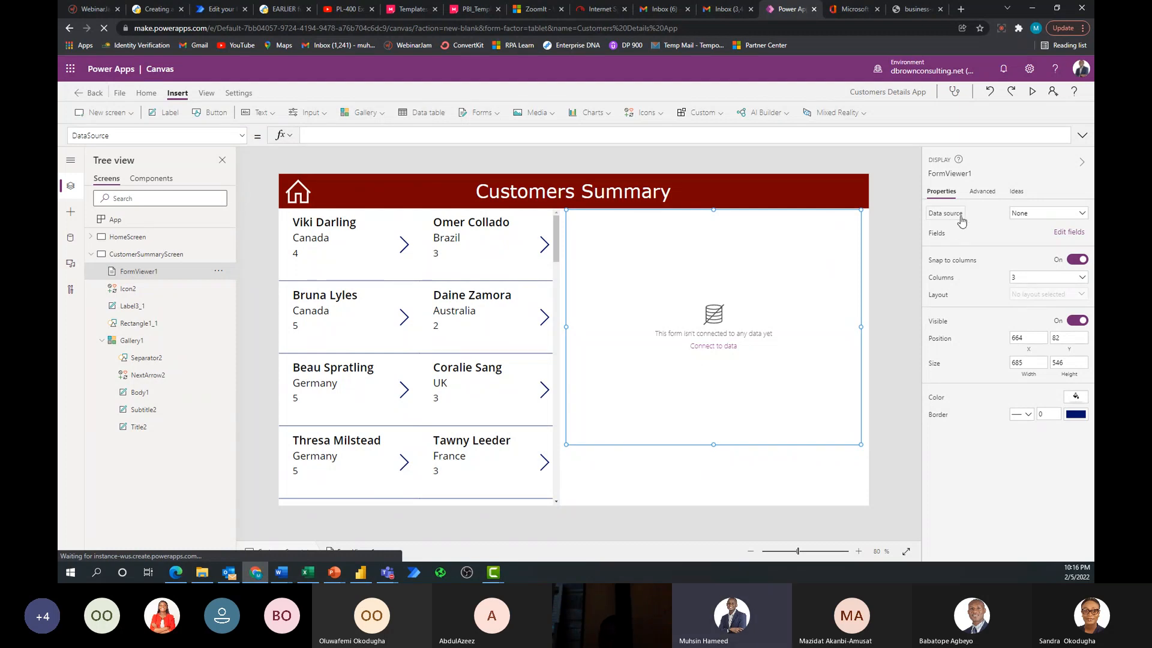
Connect the display form to the Table1 data source and open its fields for editing.
{"action": "left_click", "coordinate": [1081, 216]}
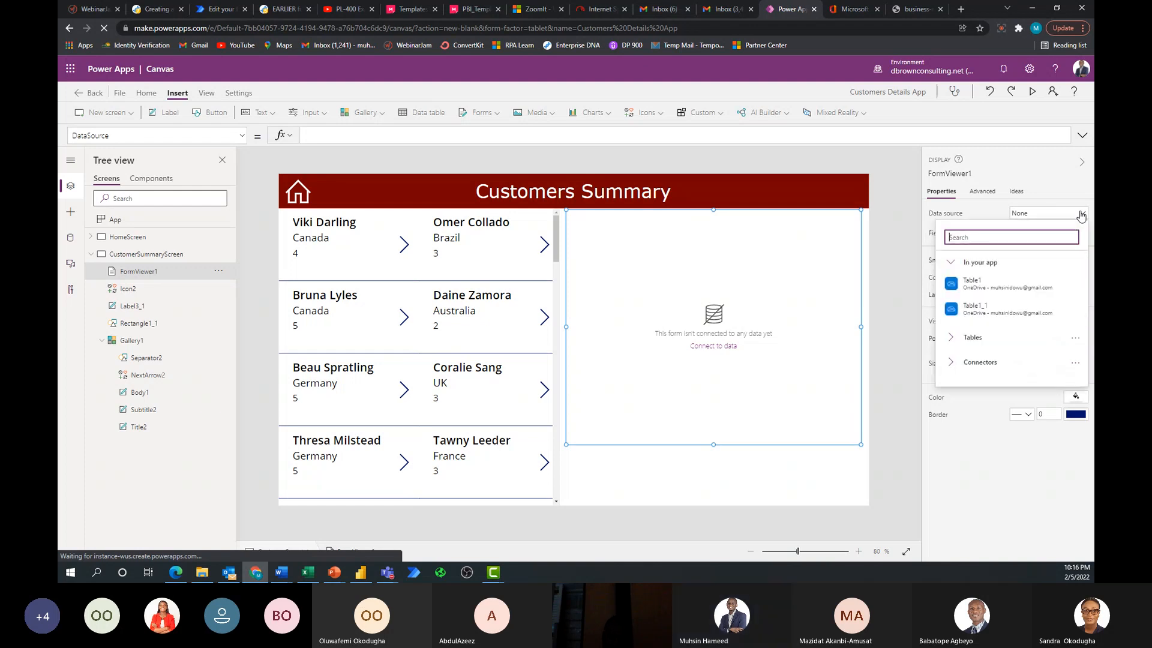
{"action": "left_click", "coordinate": [1004, 288]}
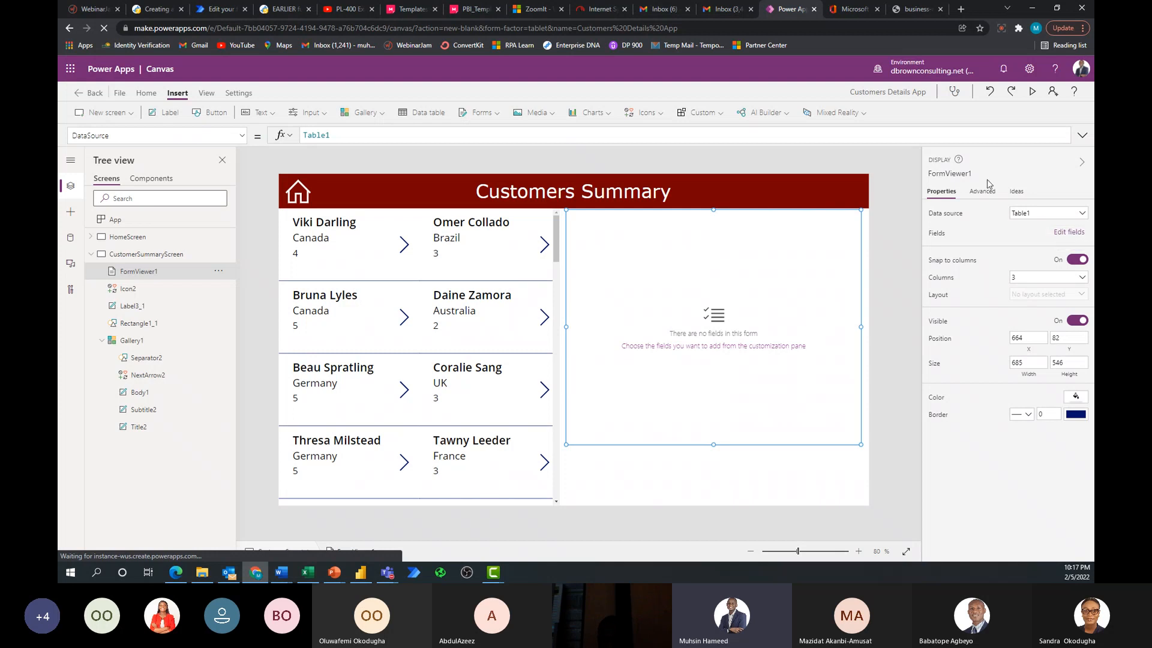
{"action": "left_click", "coordinate": [1059, 233]}
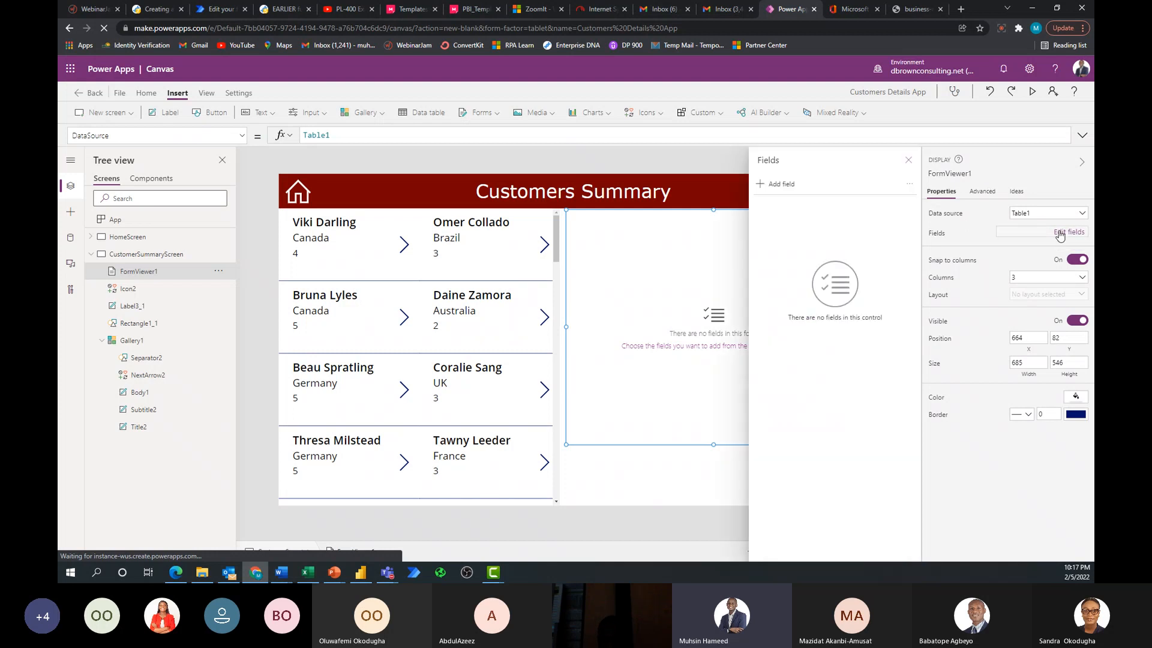
Add the AgentName, CustomerNumber, DateJoined, FirstName, LastName, Location, PassportNumber and VIPLevel fields to the display form.
{"action": "left_click", "coordinate": [769, 187]}
{"action": "left_click", "coordinate": [771, 250]}
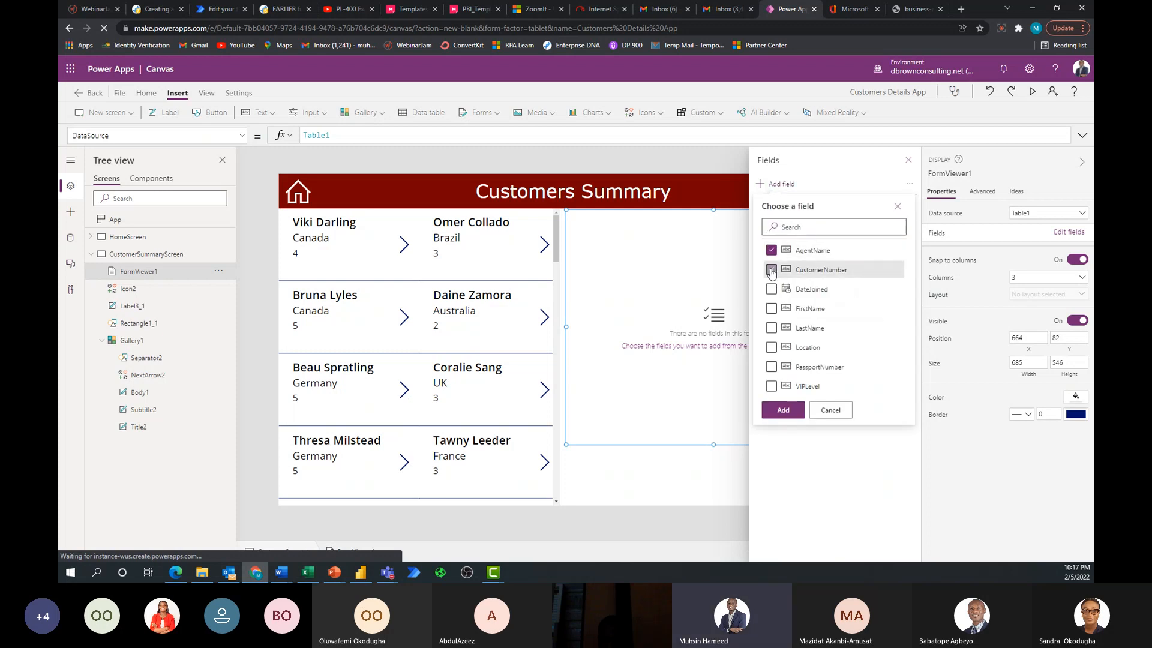
{"action": "left_click", "coordinate": [771, 270]}
{"action": "left_click", "coordinate": [770, 290]}
{"action": "left_click", "coordinate": [771, 309]}
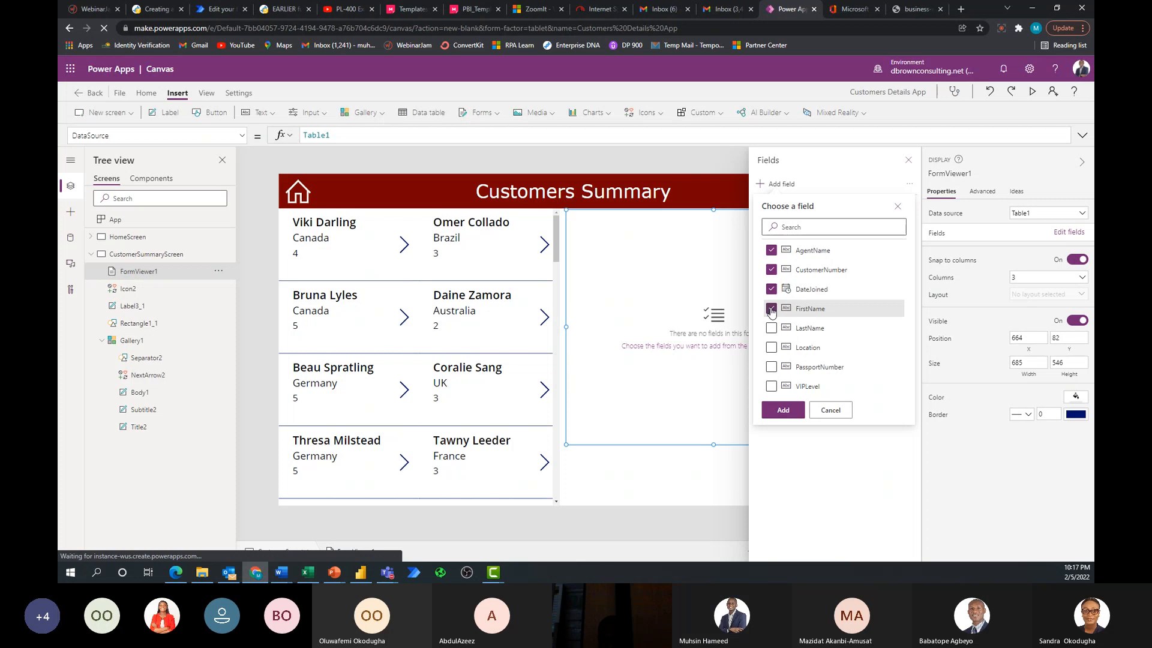
{"action": "left_click", "coordinate": [770, 328]}
{"action": "left_click", "coordinate": [771, 348]}
{"action": "left_click", "coordinate": [772, 367]}
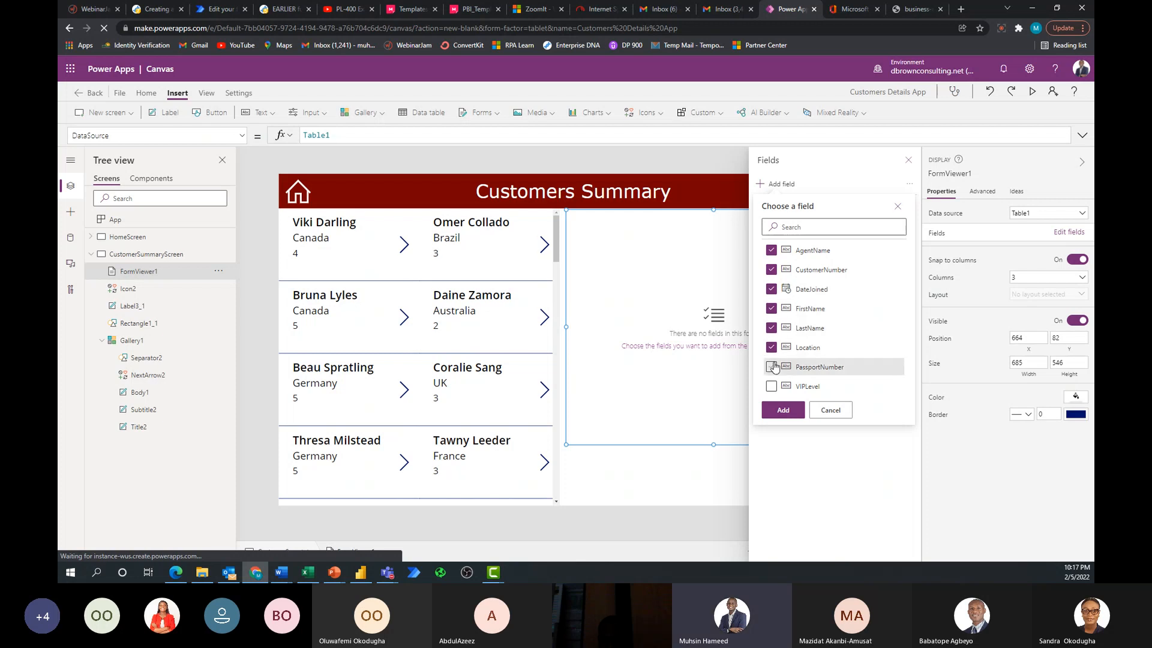
{"action": "left_click", "coordinate": [771, 385]}
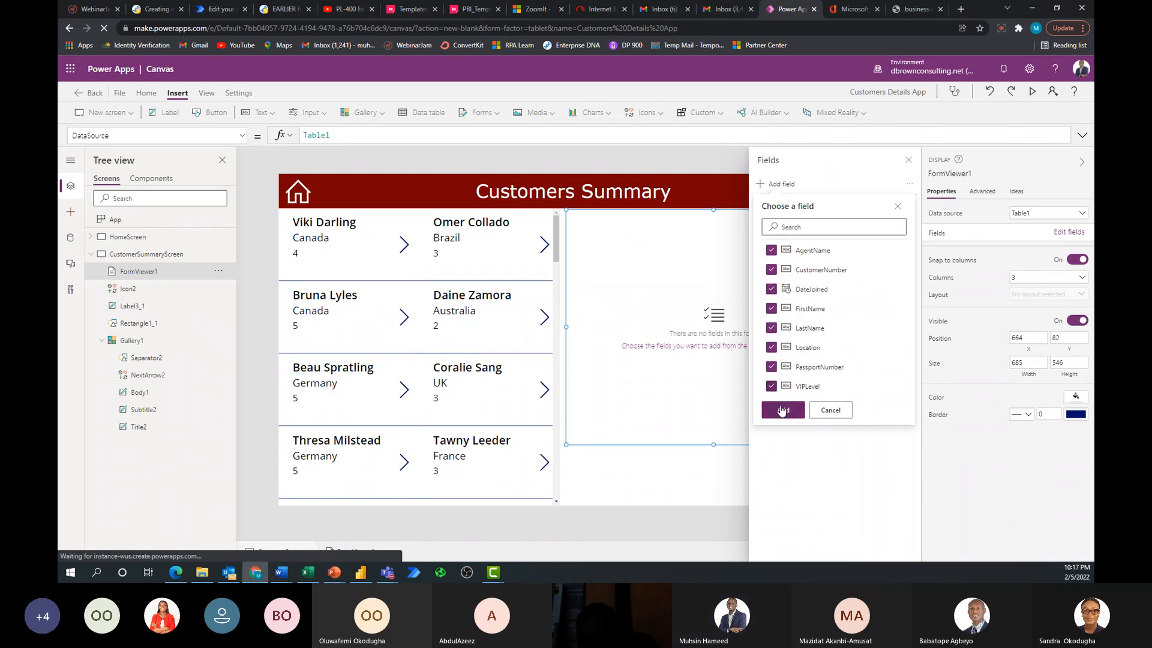
{"action": "left_click", "coordinate": [783, 410]}
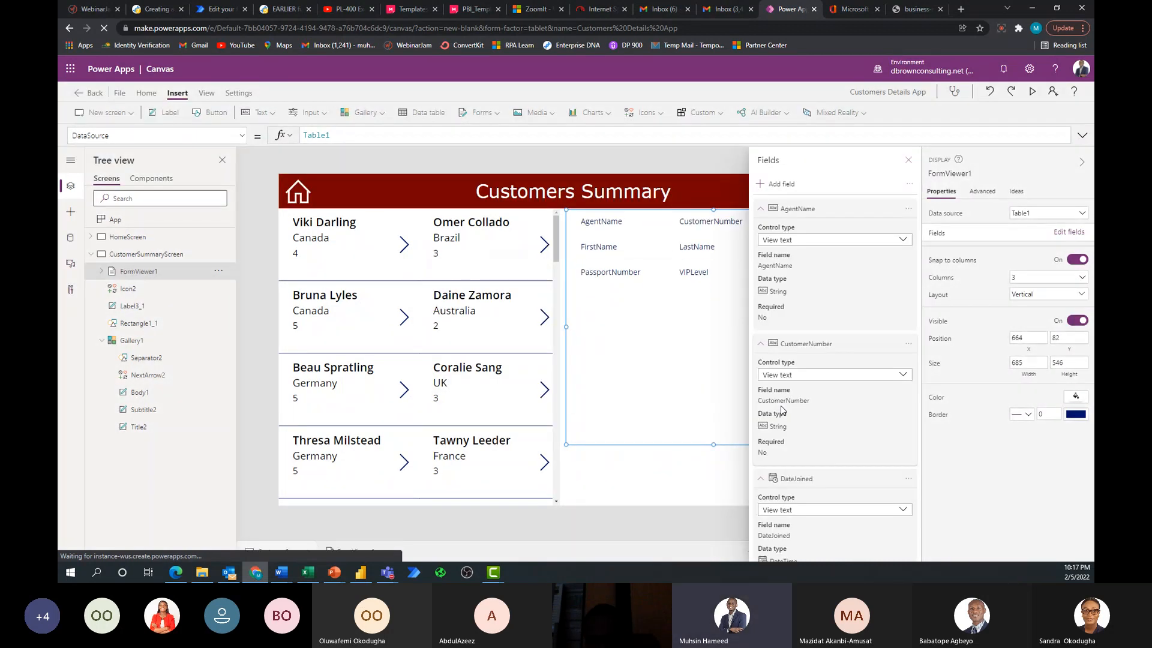
Collapse the form's field entries and reorder them so FirstName, LastName, CustomerNumber and AgentName come first, in that order.
{"action": "left_click", "coordinate": [761, 208]}
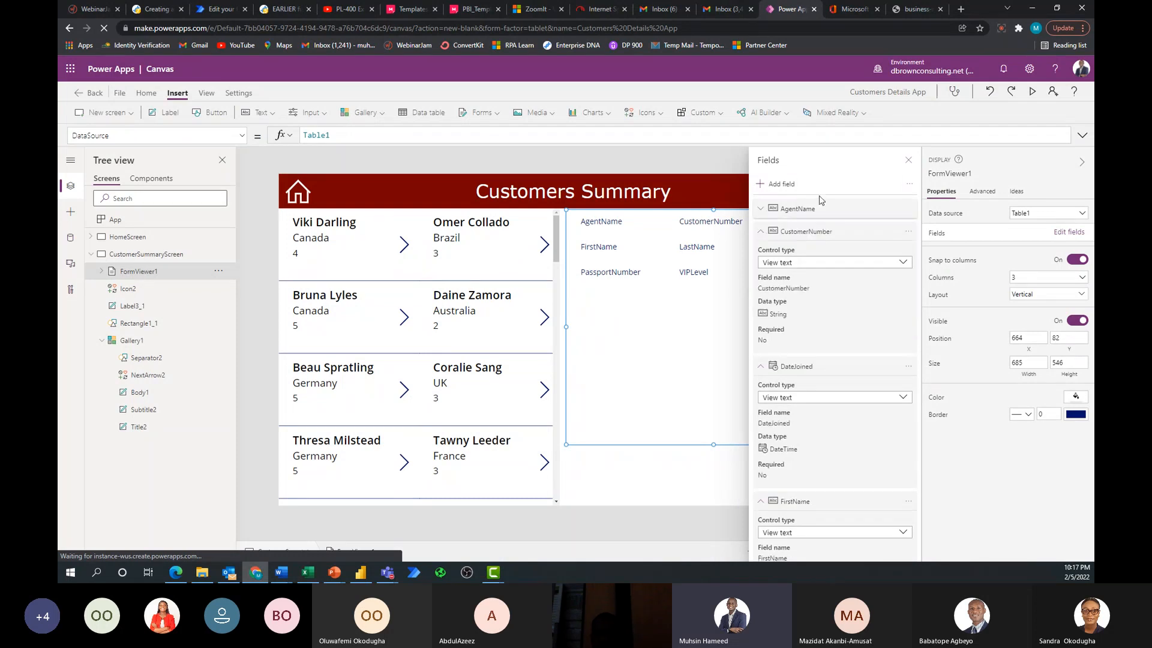
{"action": "left_click", "coordinate": [911, 184]}
{"action": "left_click", "coordinate": [931, 221]}
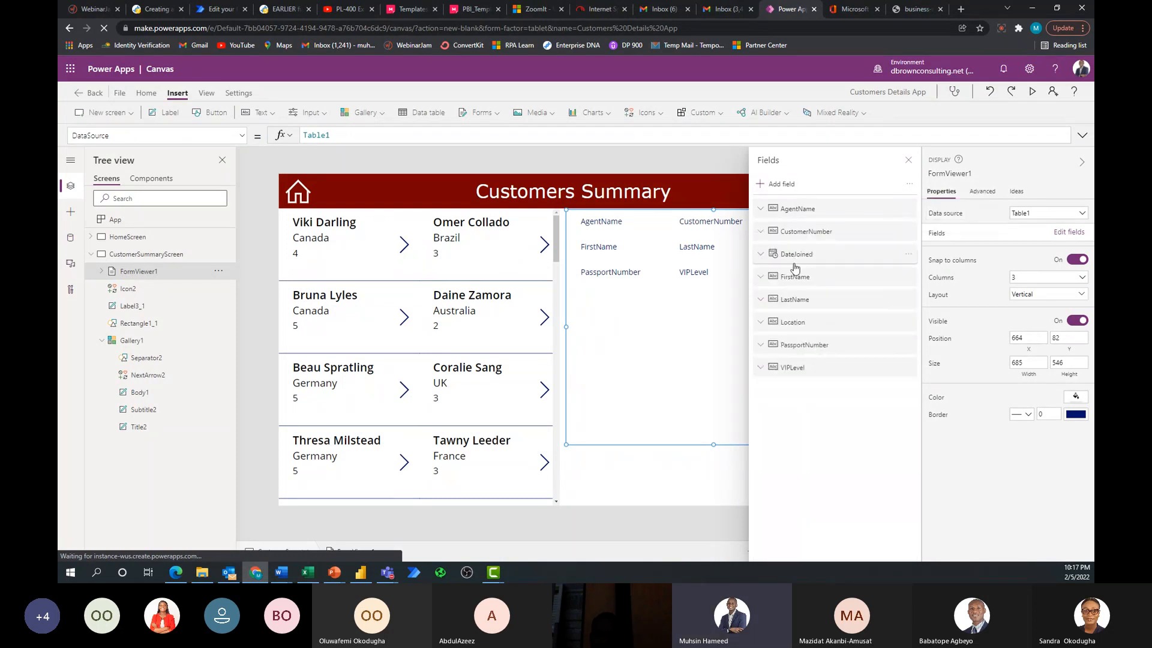
{"action": "left_click_drag", "start_coordinate": [800, 279], "coordinate": [804, 210]}
{"action": "left_click_drag", "start_coordinate": [809, 301], "coordinate": [814, 225]}
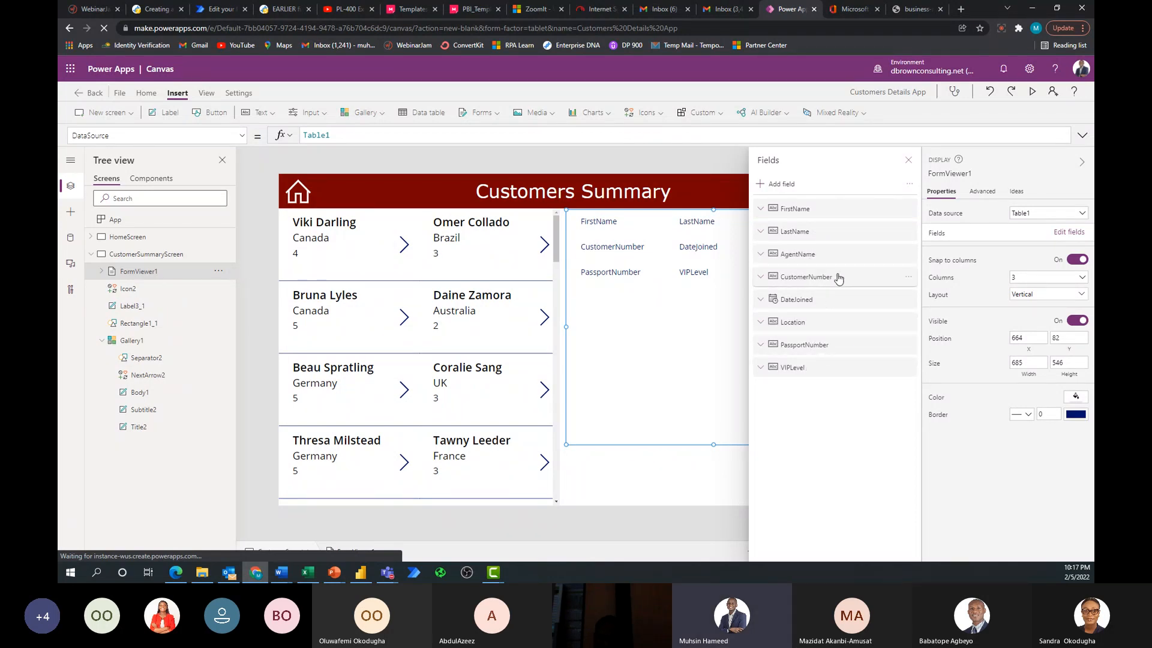
{"action": "left_click_drag", "start_coordinate": [833, 245], "coordinate": [818, 272]}
{"action": "left_click", "coordinate": [908, 160]}
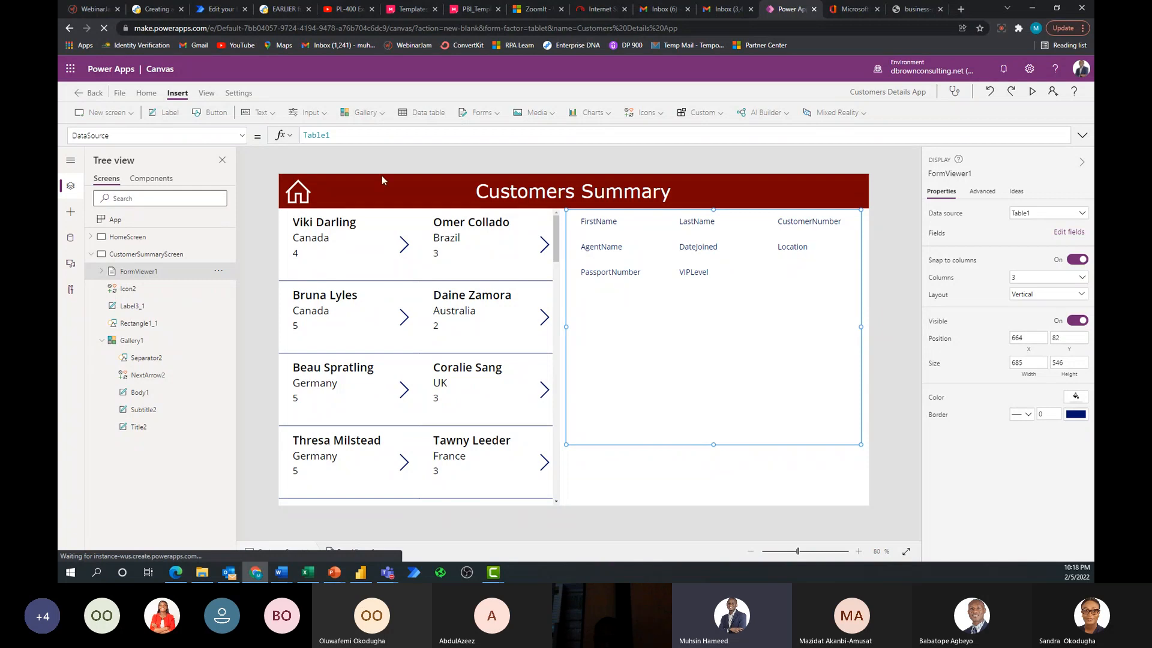
Set the display form's Item property to Gallery1.Selected.
{"action": "left_click", "coordinate": [242, 137]}
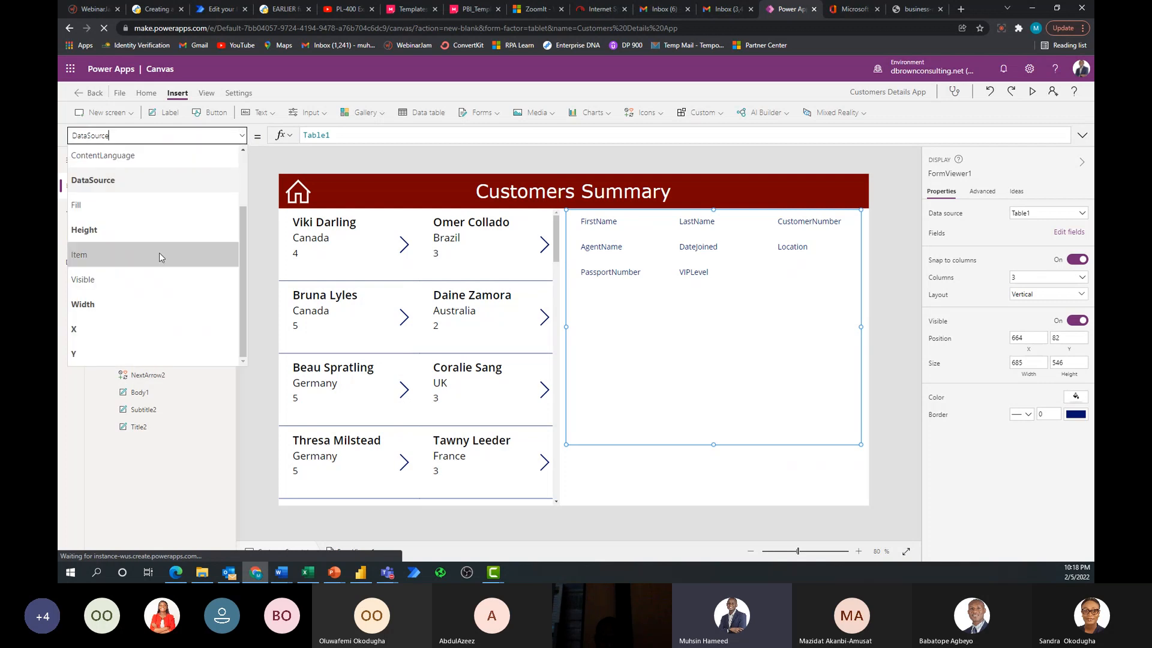
{"action": "left_click", "coordinate": [119, 259]}
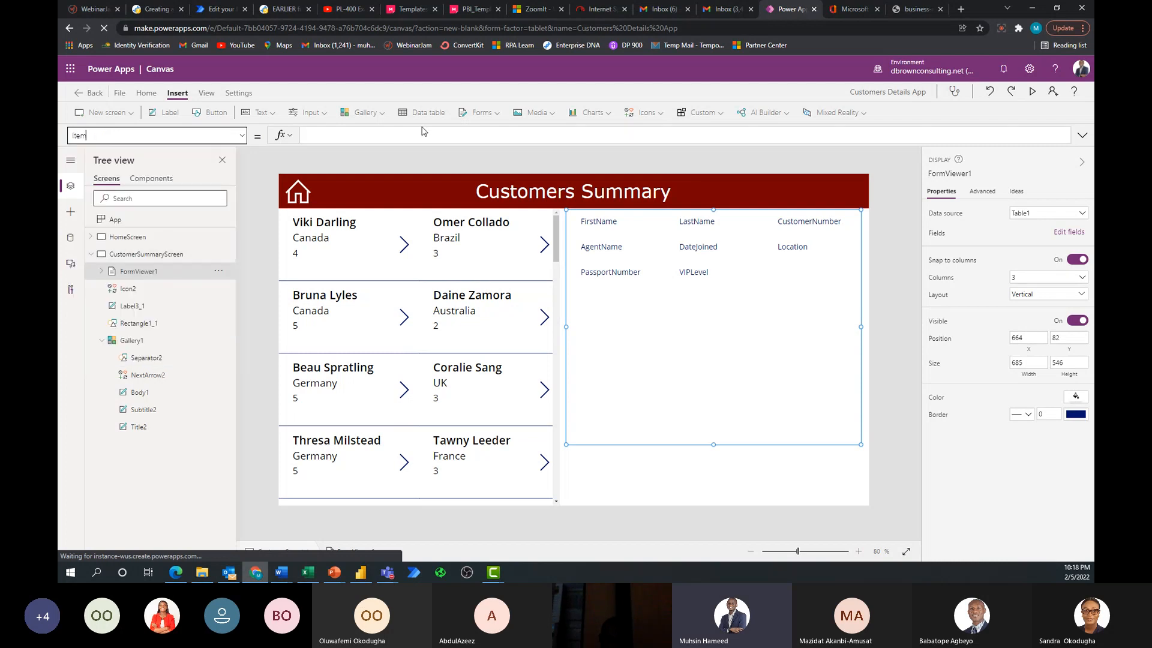
{"action": "left_click", "coordinate": [376, 136]}
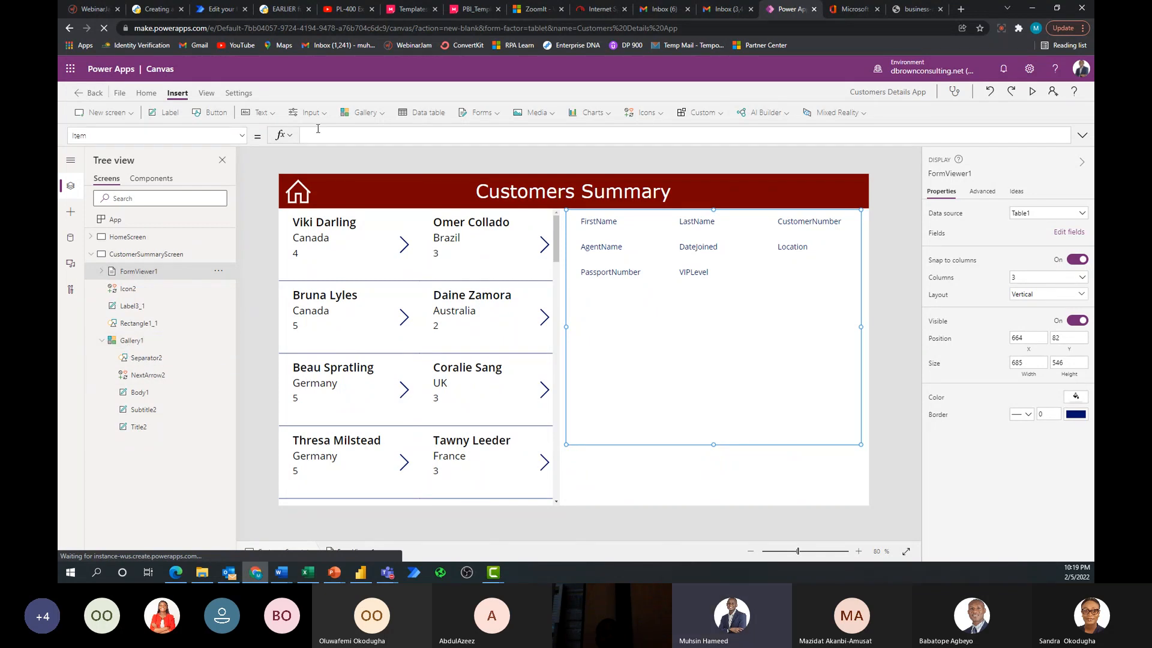
{"action": "left_click", "coordinate": [368, 138]}
{"action": "type", "text": "Gallery"}
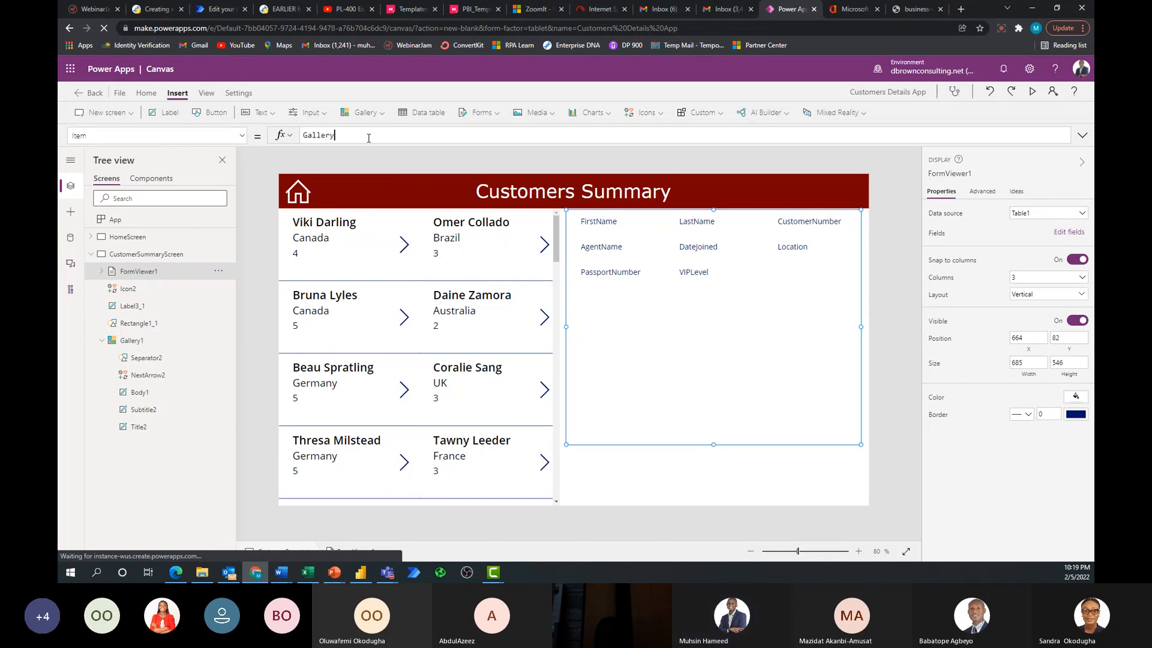
{"action": "type", "text": "1"}
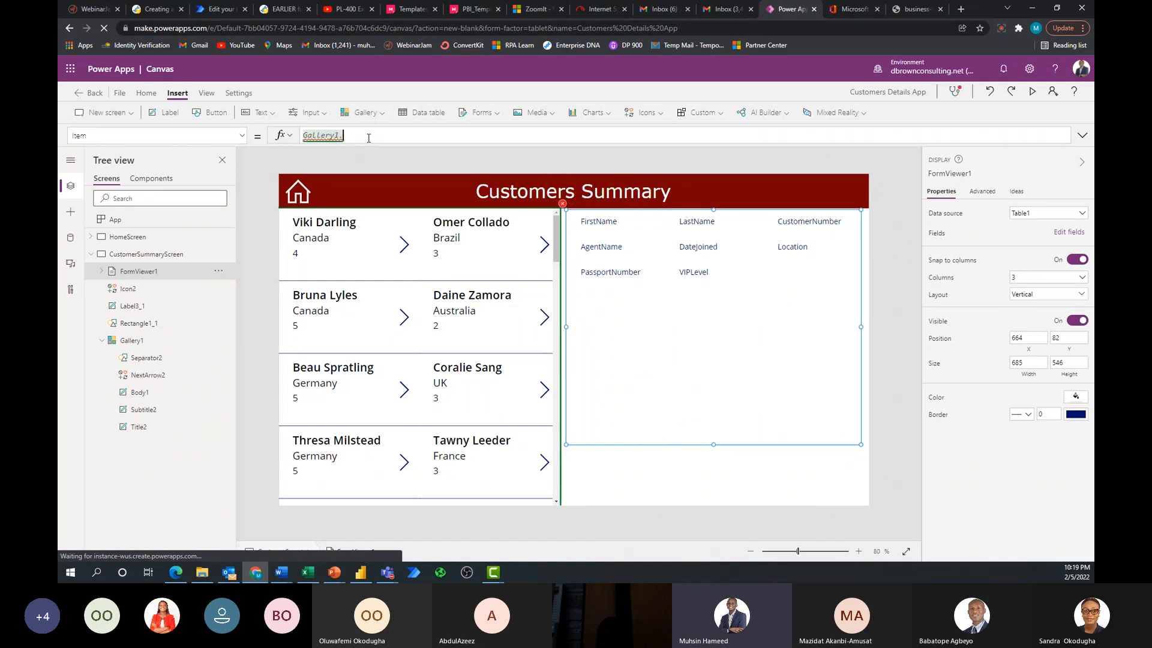
{"action": "type", "text": "."}
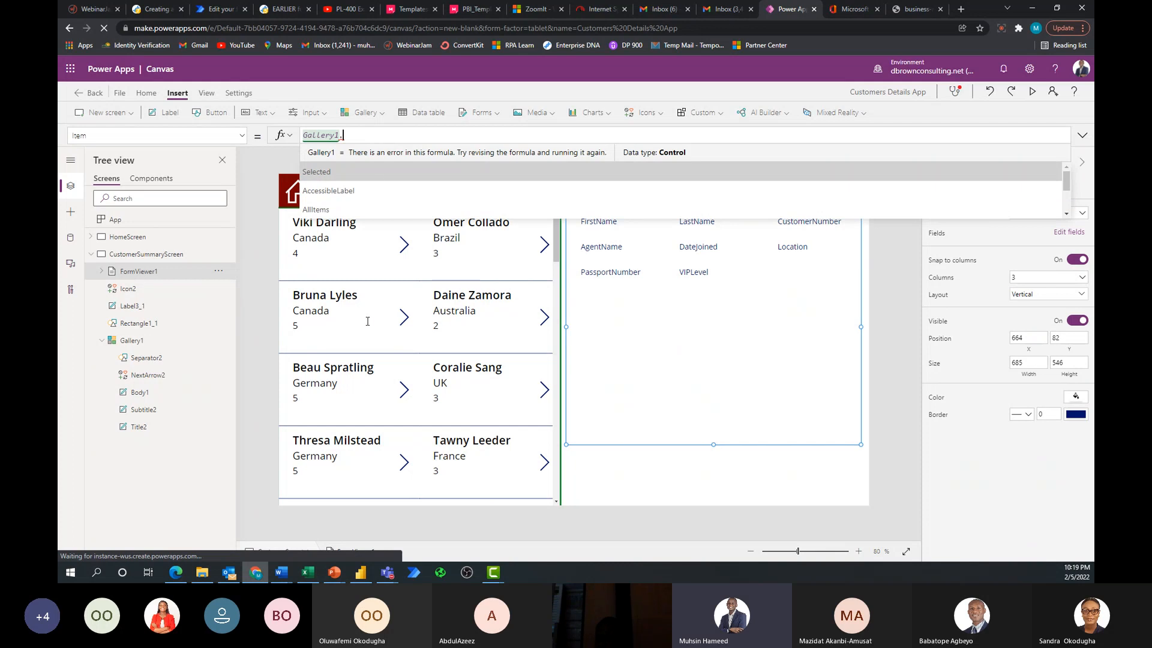
{"action": "key", "text": "Tab"}
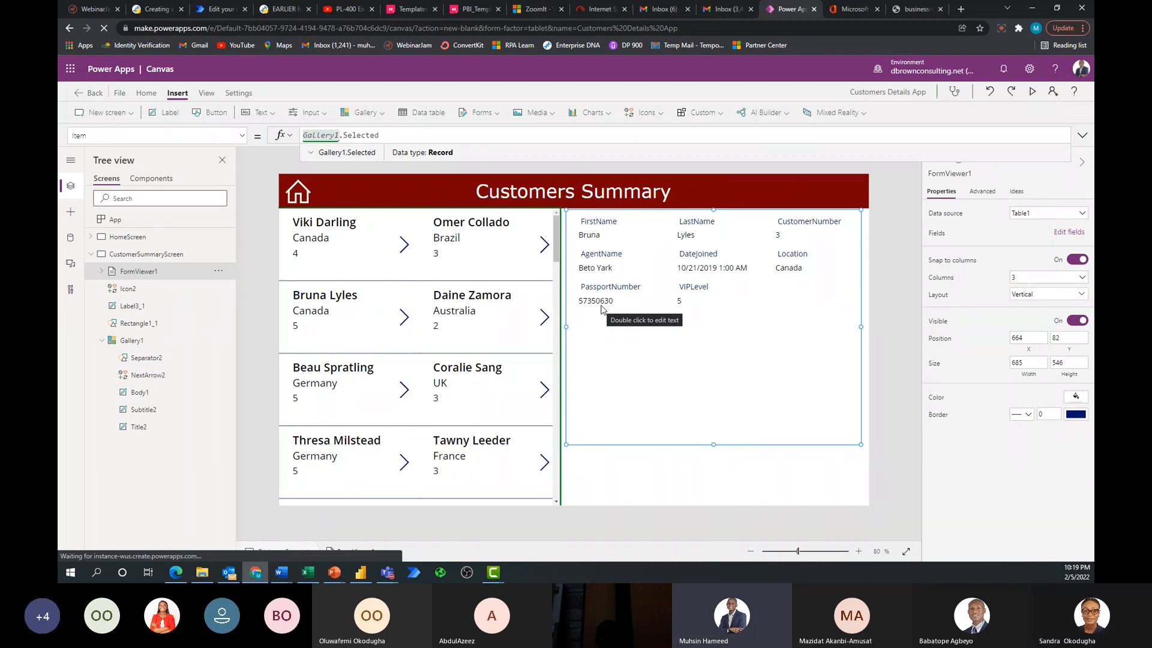
Preview the app and select several customers in the gallery to check the details in the display form, and return to editing.
{"action": "left_click", "coordinate": [1032, 92]}
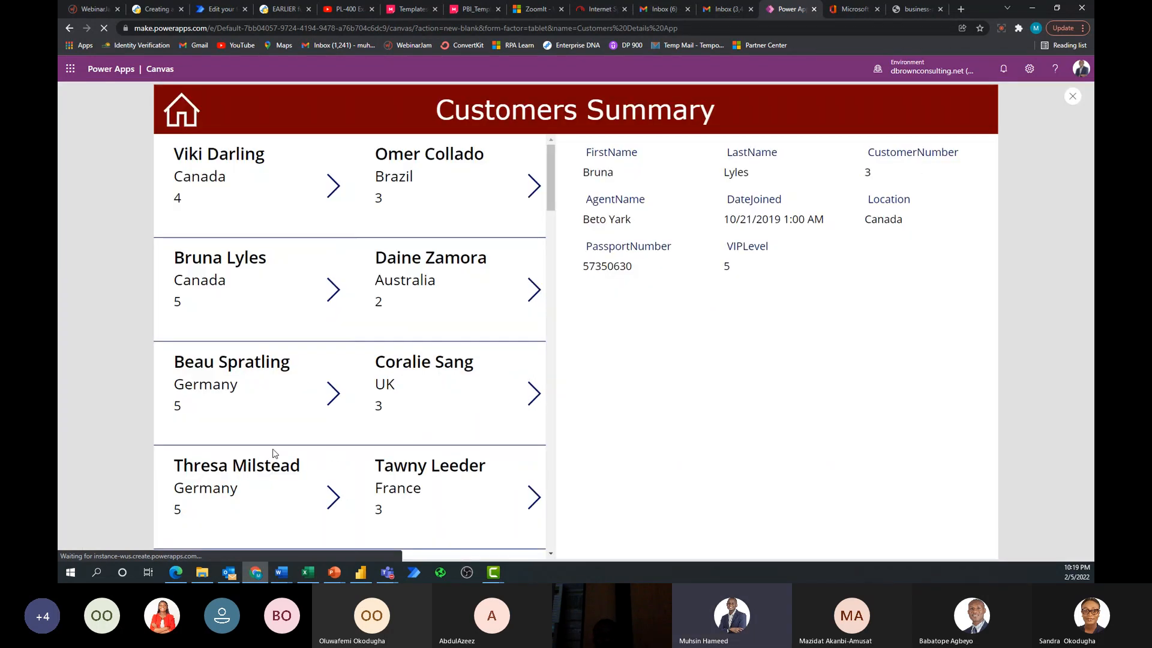
{"action": "left_click", "coordinate": [200, 416]}
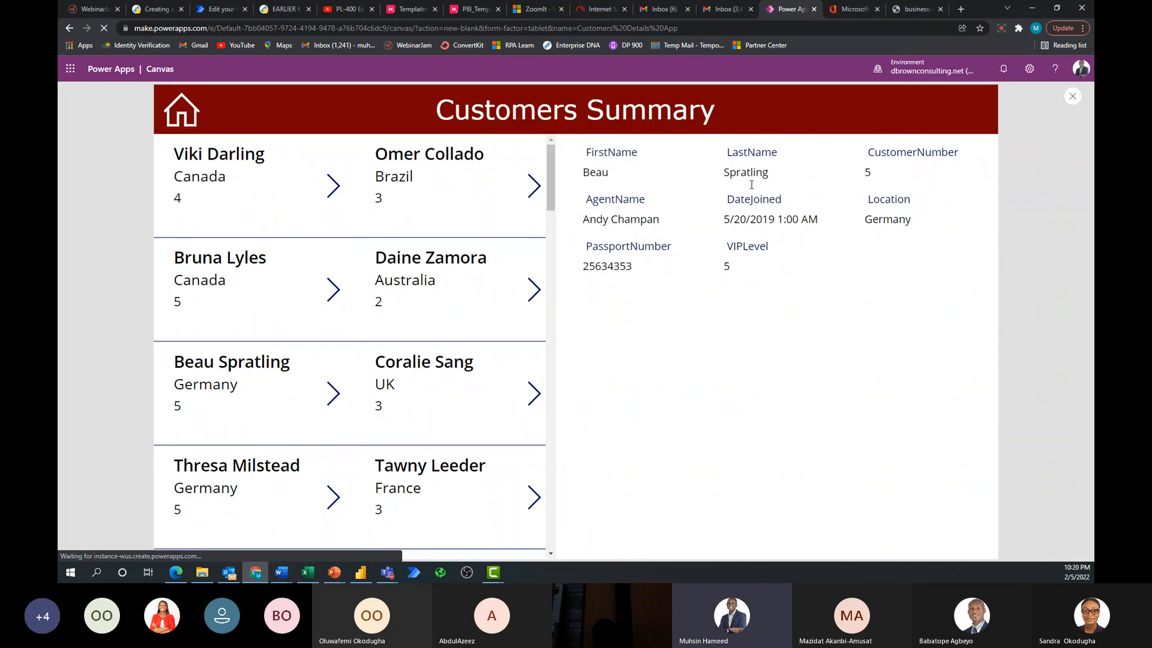
{"action": "left_click", "coordinate": [426, 471]}
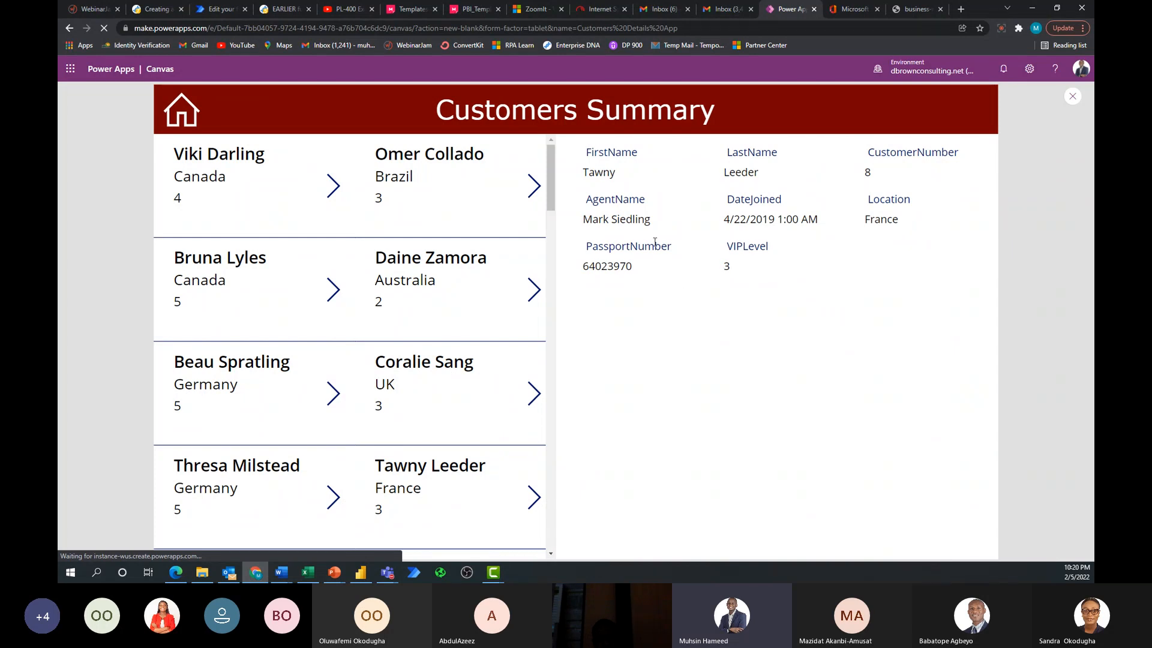
{"action": "scroll", "coordinate": [456, 387], "scroll_direction": "down", "scroll_amount": 15}
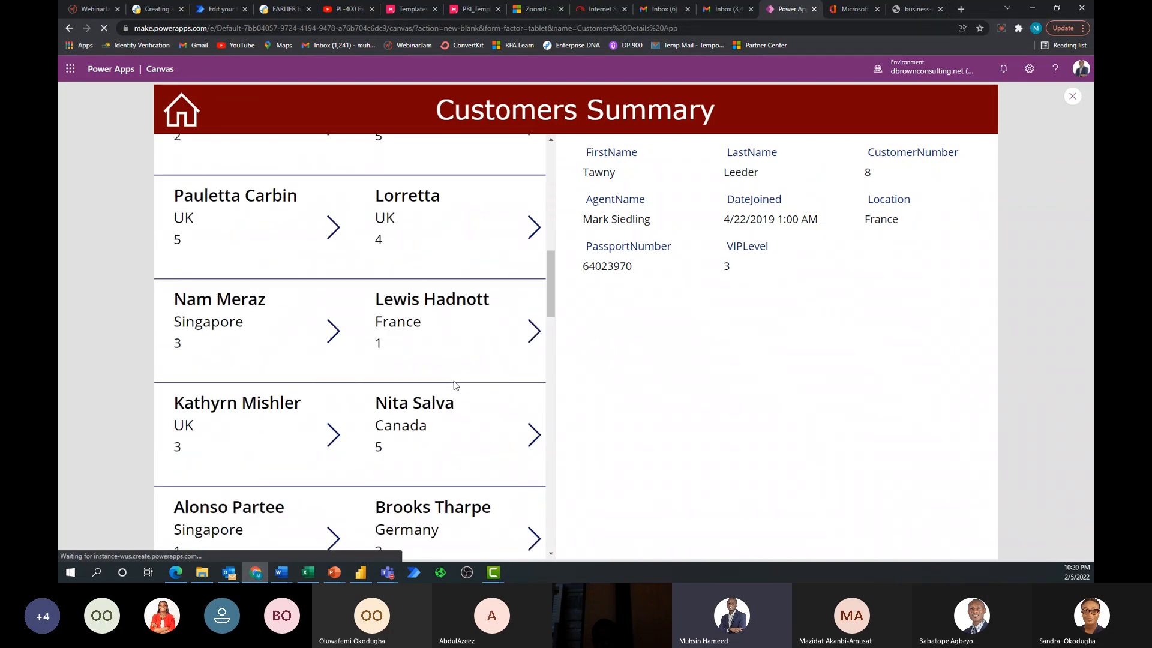
{"action": "left_click", "coordinate": [409, 337]}
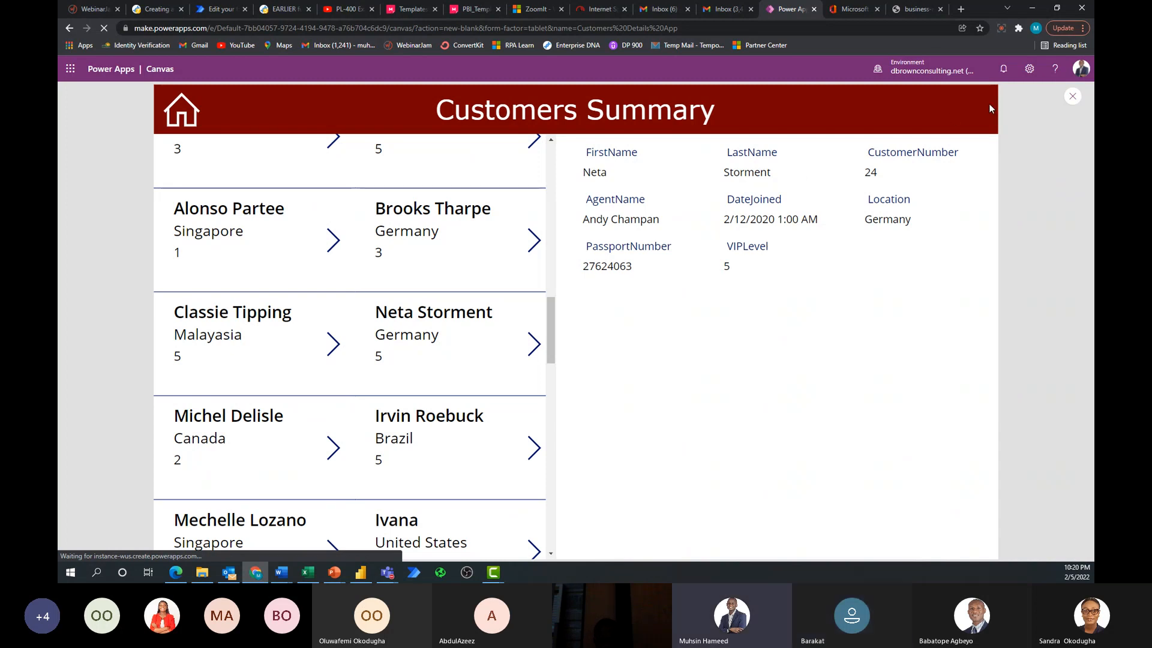
{"action": "left_click", "coordinate": [1072, 96]}
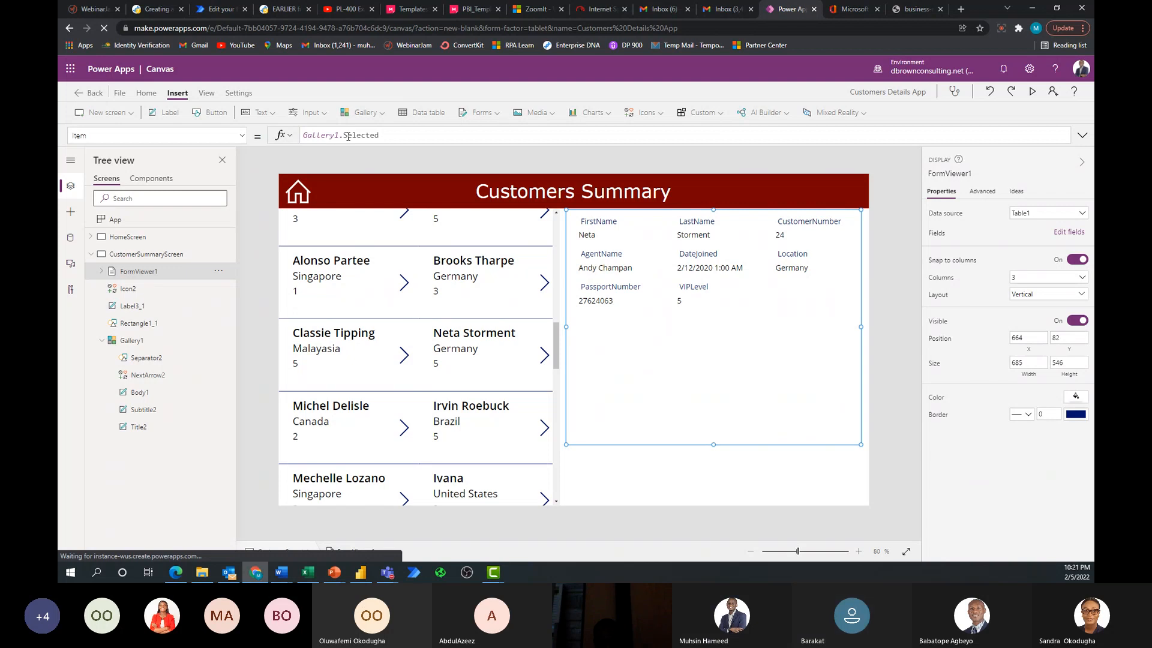
Delete the end of the form's Item formula and complete it again as Gallery1.Selected, leaving the screen itself selected.
{"action": "left_click", "coordinate": [389, 133]}
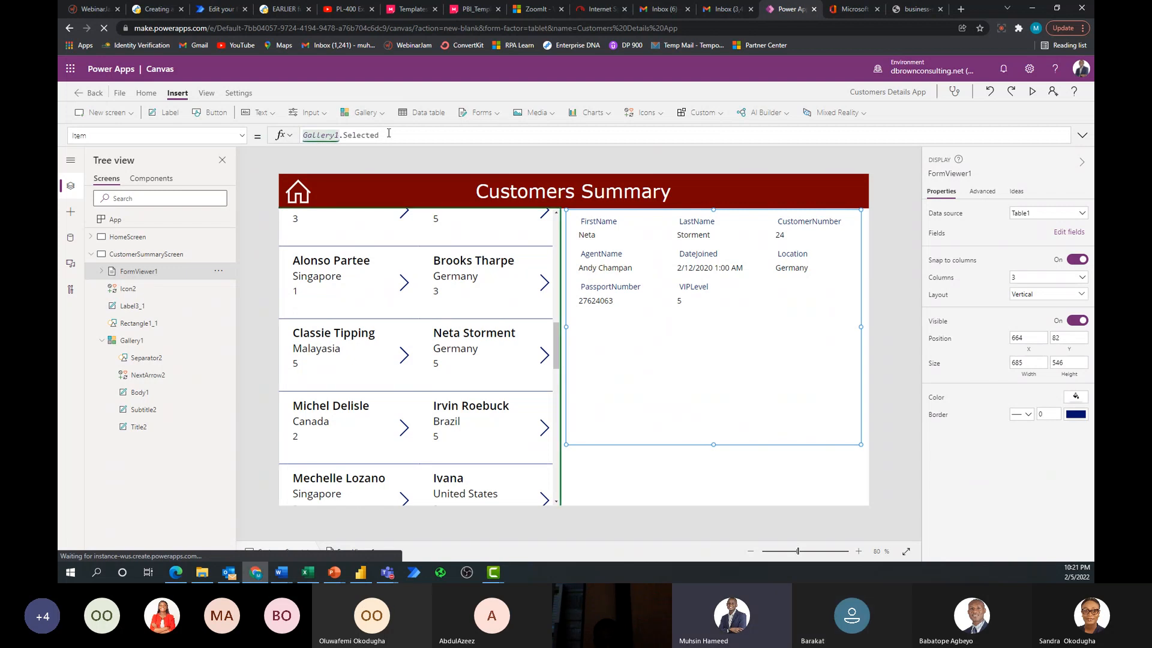
{"action": "key", "text": "BackSpace"}
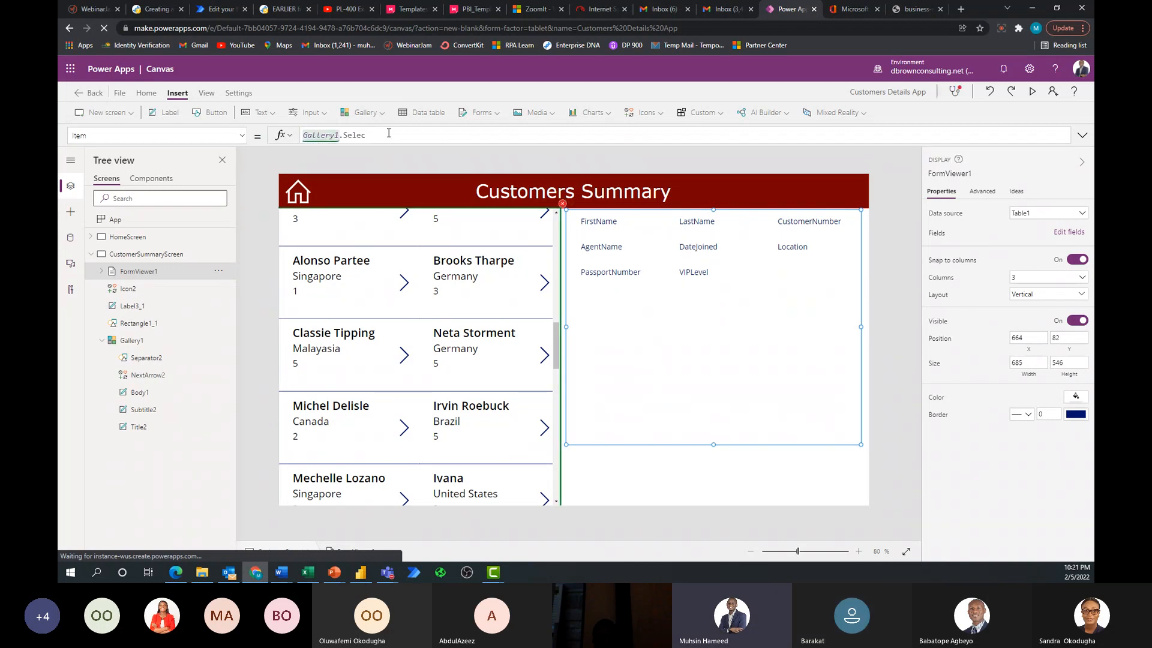
{"action": "key", "text": "BackSpace"}
{"action": "key", "text": "BackSpace"}
{"action": "type", "text": "c"}
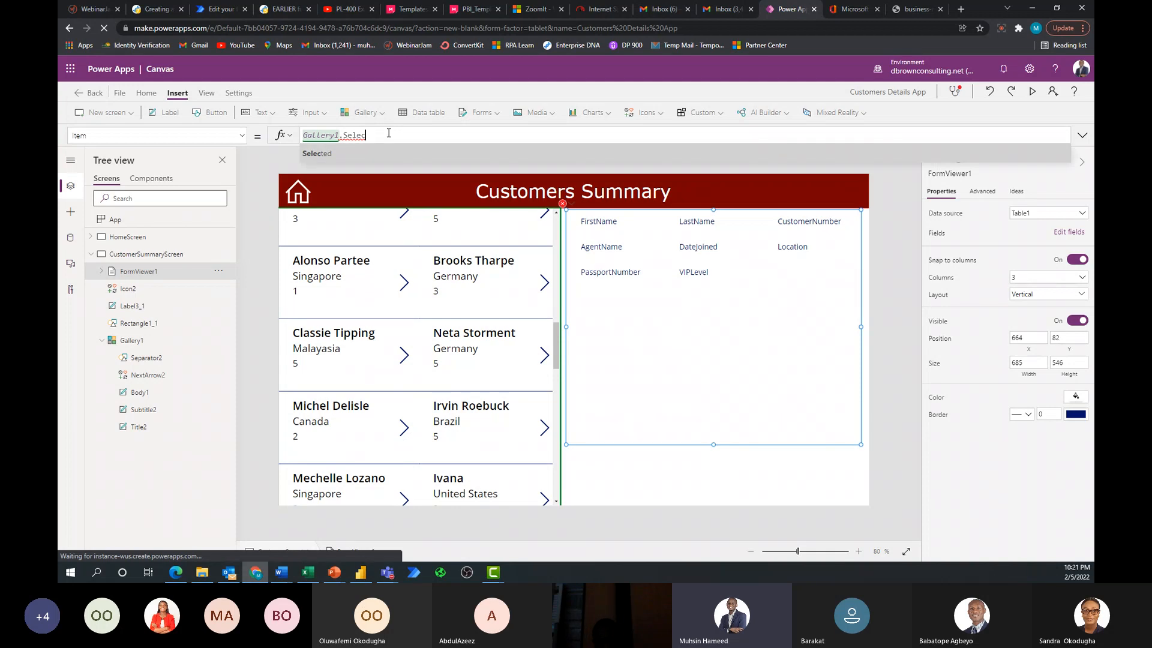
{"action": "left_click", "coordinate": [372, 157]}
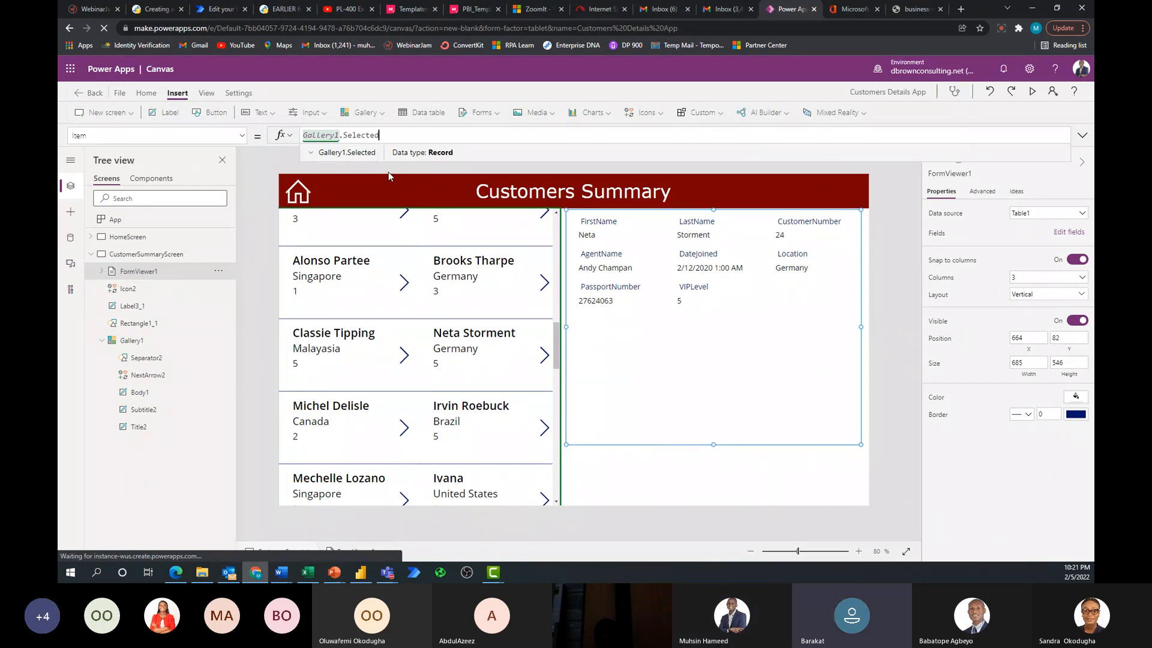
{"action": "left_click", "coordinate": [642, 502]}
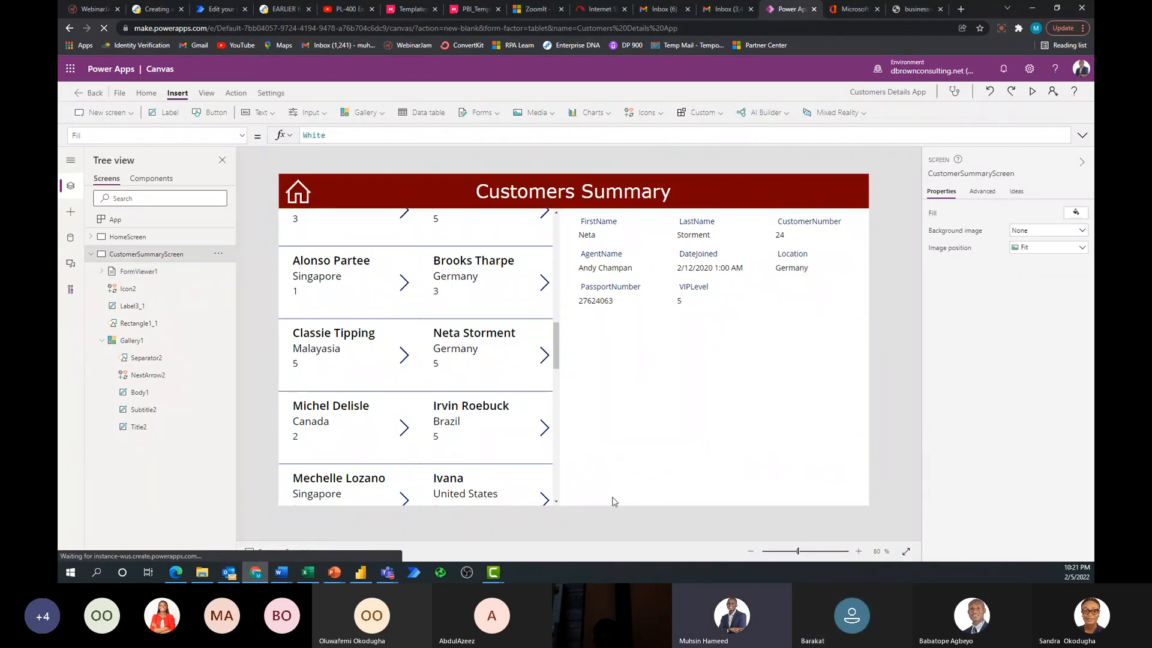
Run the preview again and test the gallery-to-form link with customers further down the list, and close the preview.
{"action": "left_click", "coordinate": [1035, 92]}
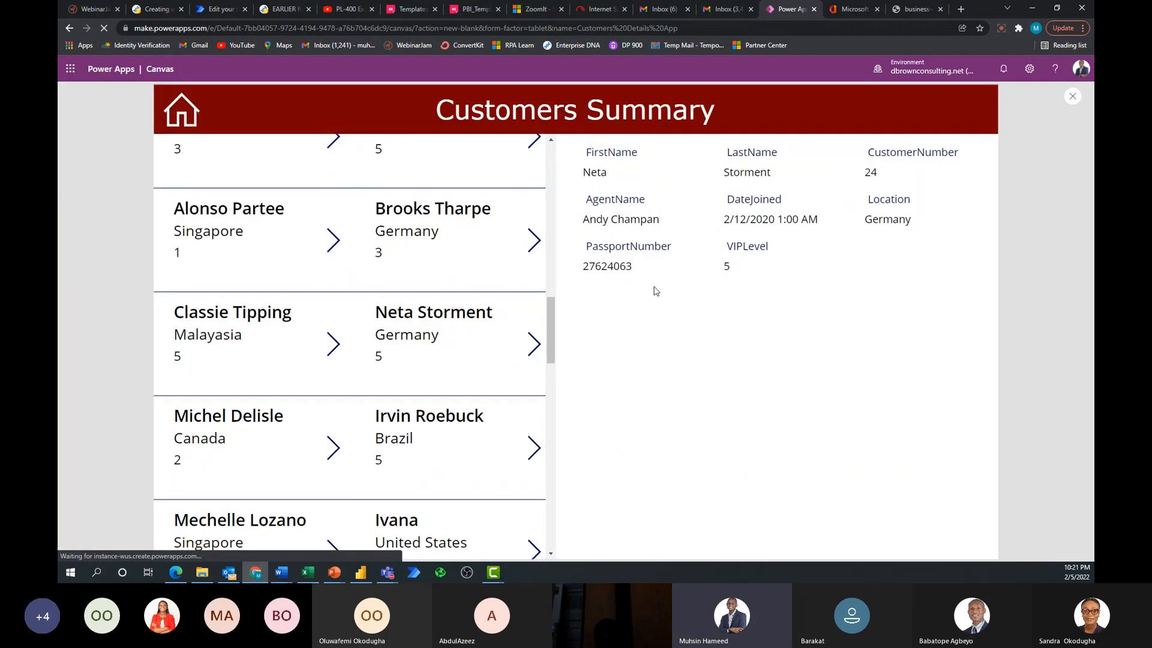
{"action": "scroll", "coordinate": [325, 451], "scroll_direction": "down", "scroll_amount": 2}
{"action": "scroll", "coordinate": [325, 452], "scroll_direction": "down", "scroll_amount": 3}
{"action": "left_click", "coordinate": [325, 451]}
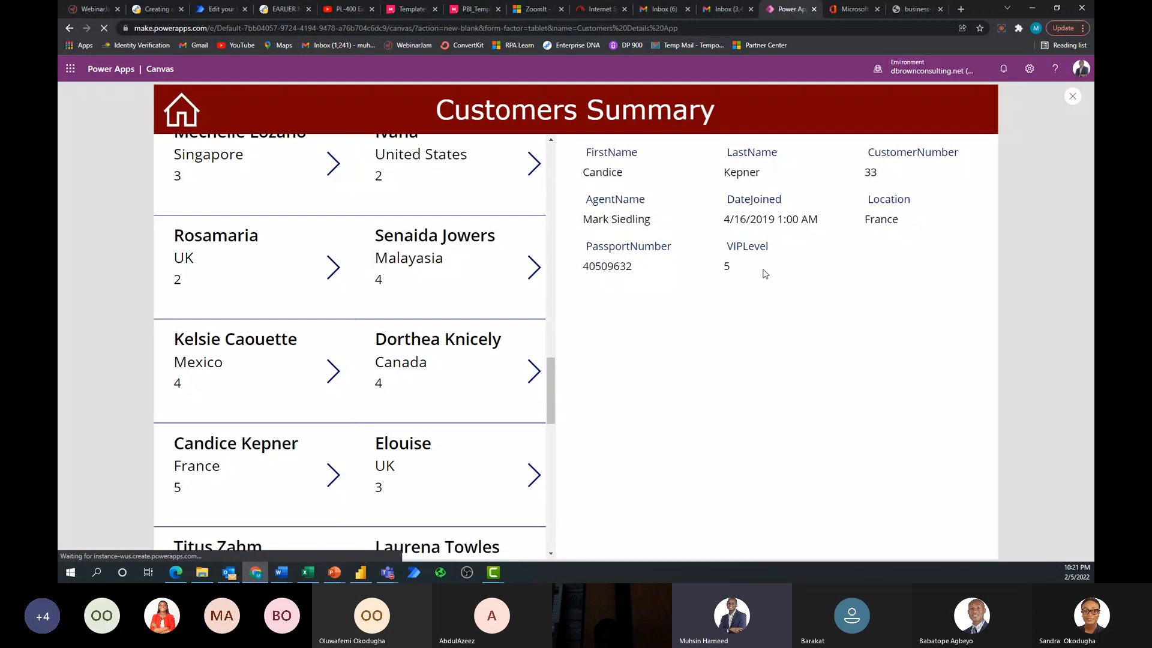
{"action": "scroll", "coordinate": [407, 466], "scroll_direction": "down", "scroll_amount": 5}
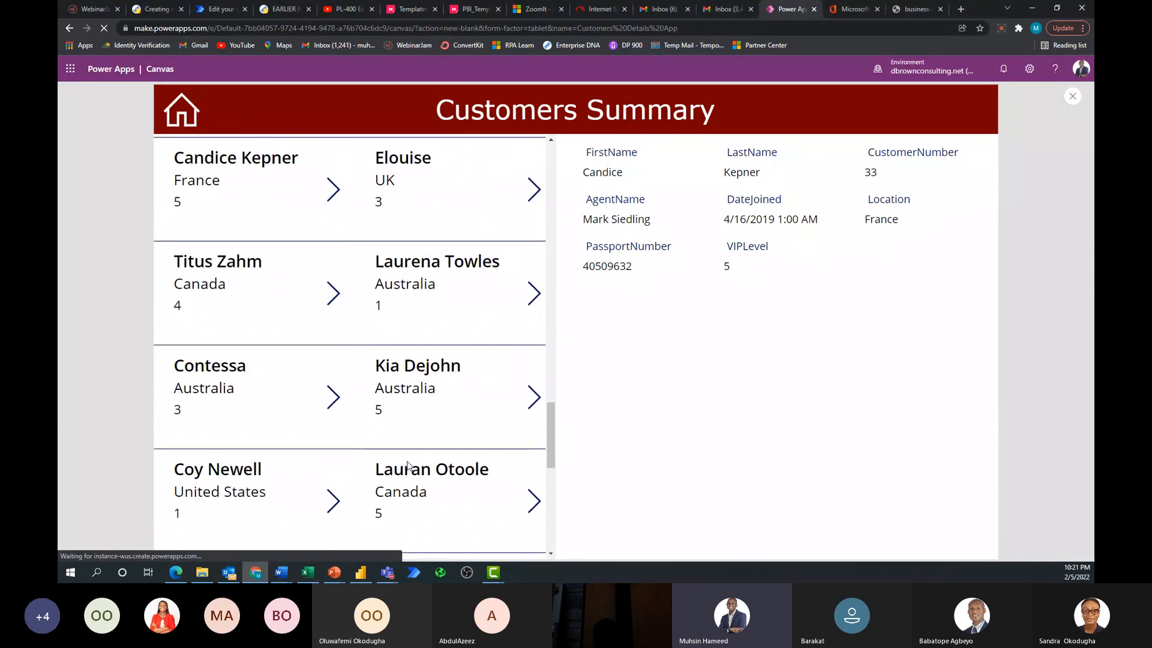
{"action": "scroll", "coordinate": [407, 467], "scroll_direction": "up", "scroll_amount": 8}
{"action": "left_click", "coordinate": [206, 401]}
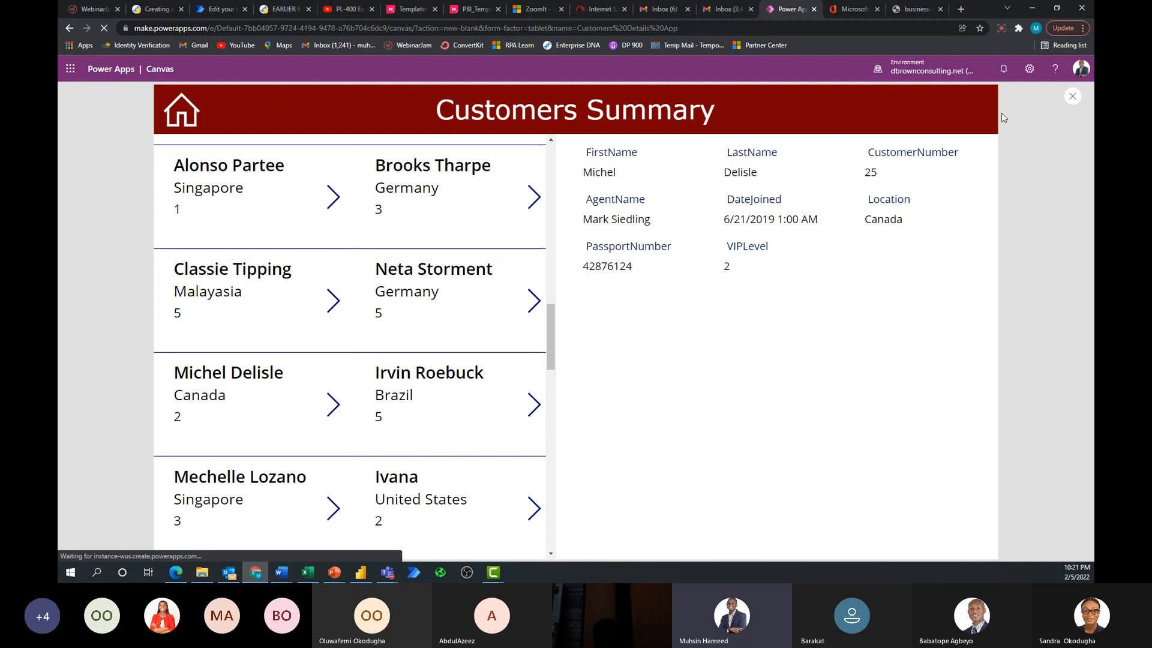
{"action": "left_click", "coordinate": [1070, 103]}
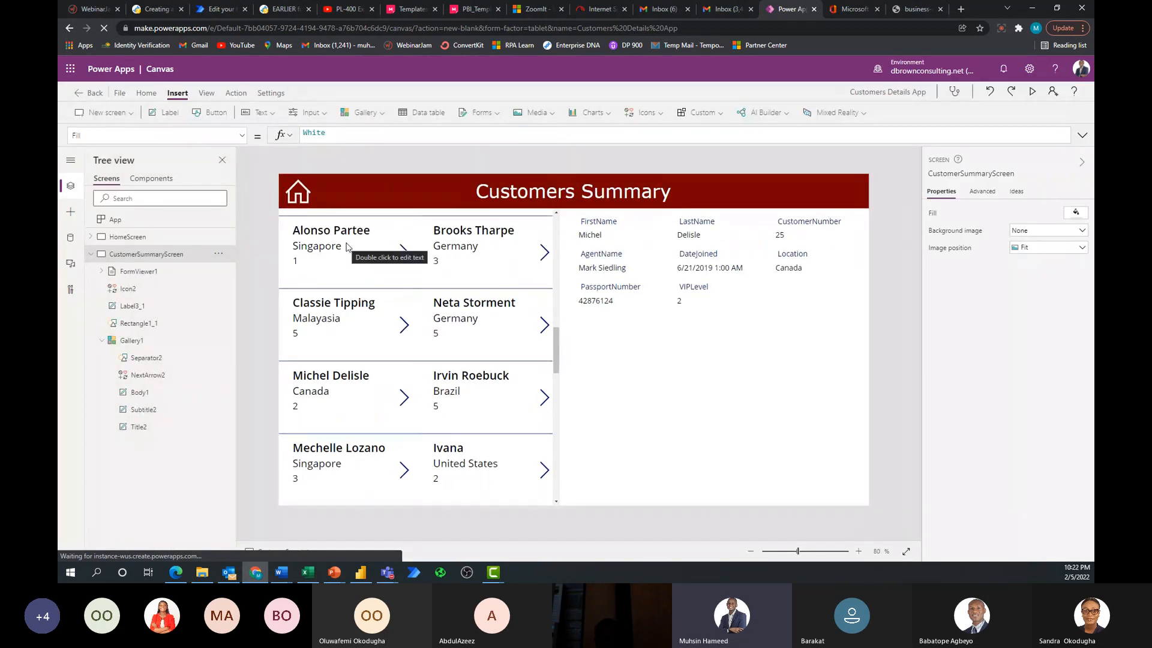
Open the customer gallery's TemplateFill property and clear its existing RGBA formula.
{"action": "left_click", "coordinate": [515, 489]}
{"action": "scroll", "coordinate": [440, 354], "scroll_direction": "up", "scroll_amount": 5}
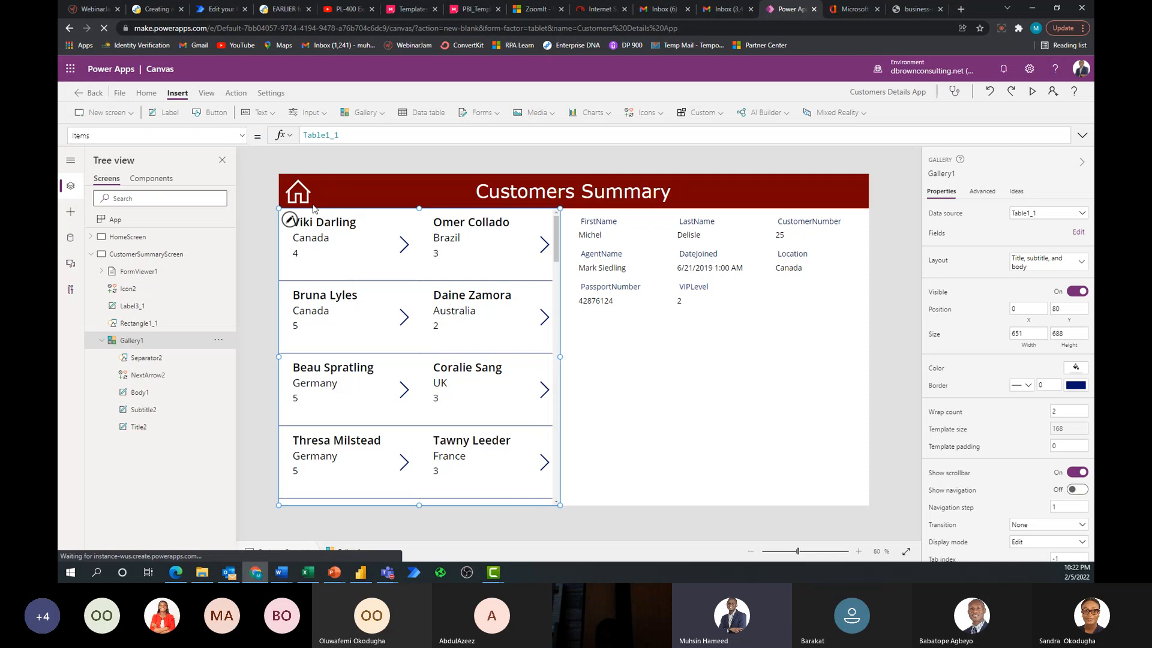
{"action": "left_click", "coordinate": [243, 135]}
{"action": "scroll", "coordinate": [183, 291], "scroll_direction": "down", "scroll_amount": 3}
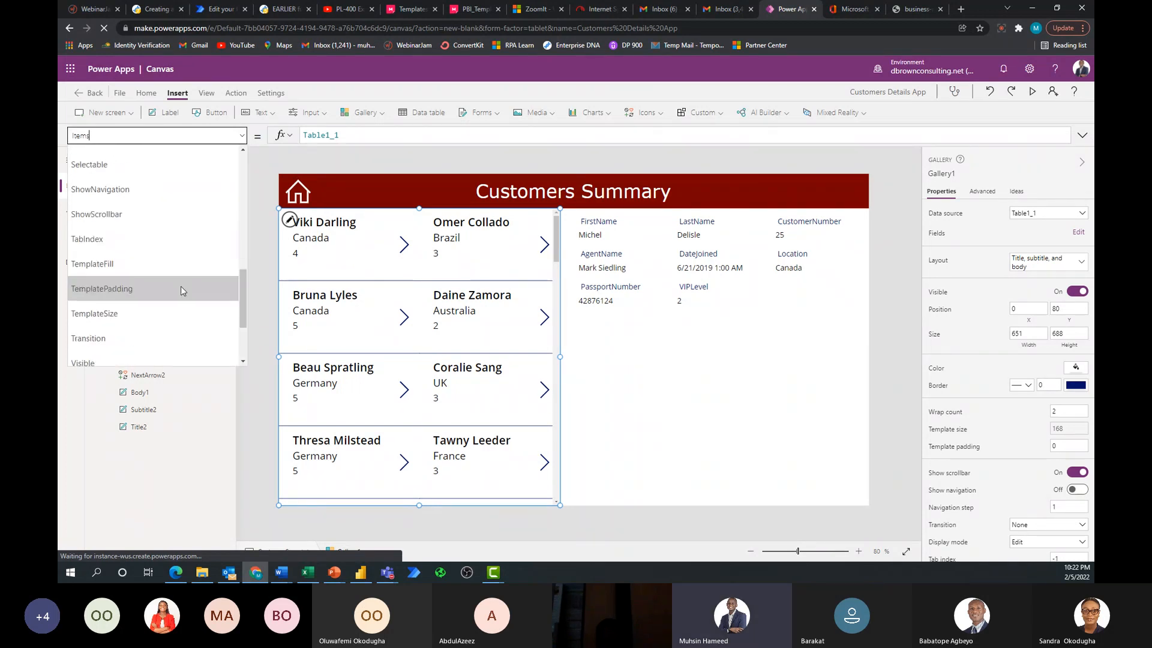
{"action": "scroll", "coordinate": [162, 282], "scroll_direction": "down", "scroll_amount": 1}
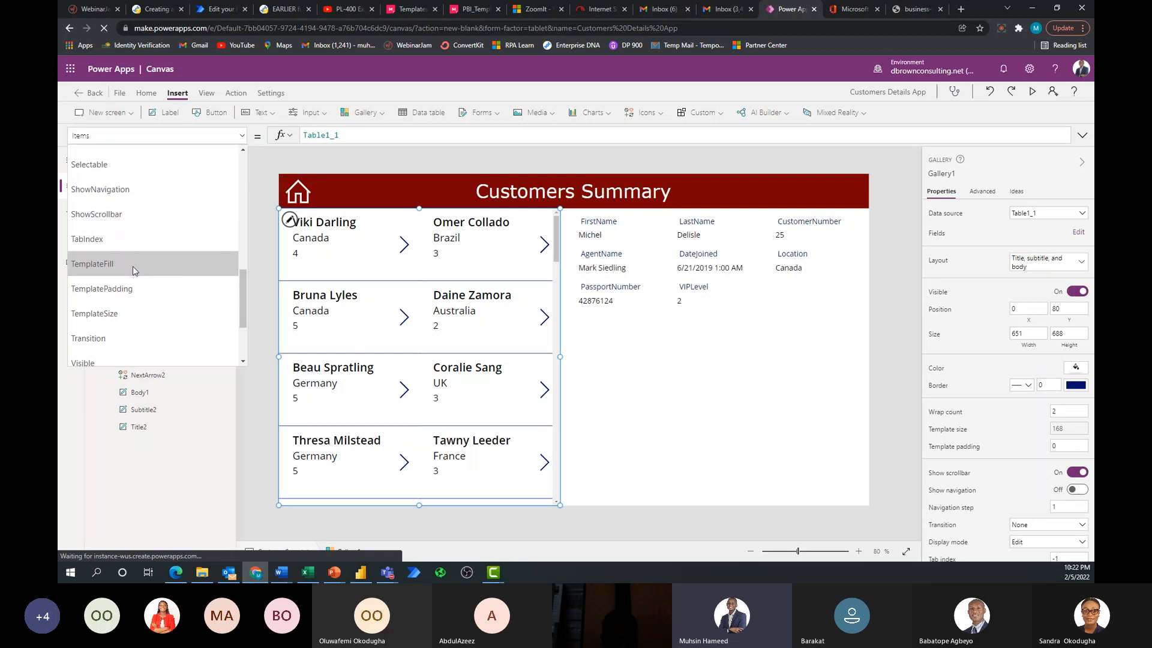
{"action": "left_click", "coordinate": [133, 270]}
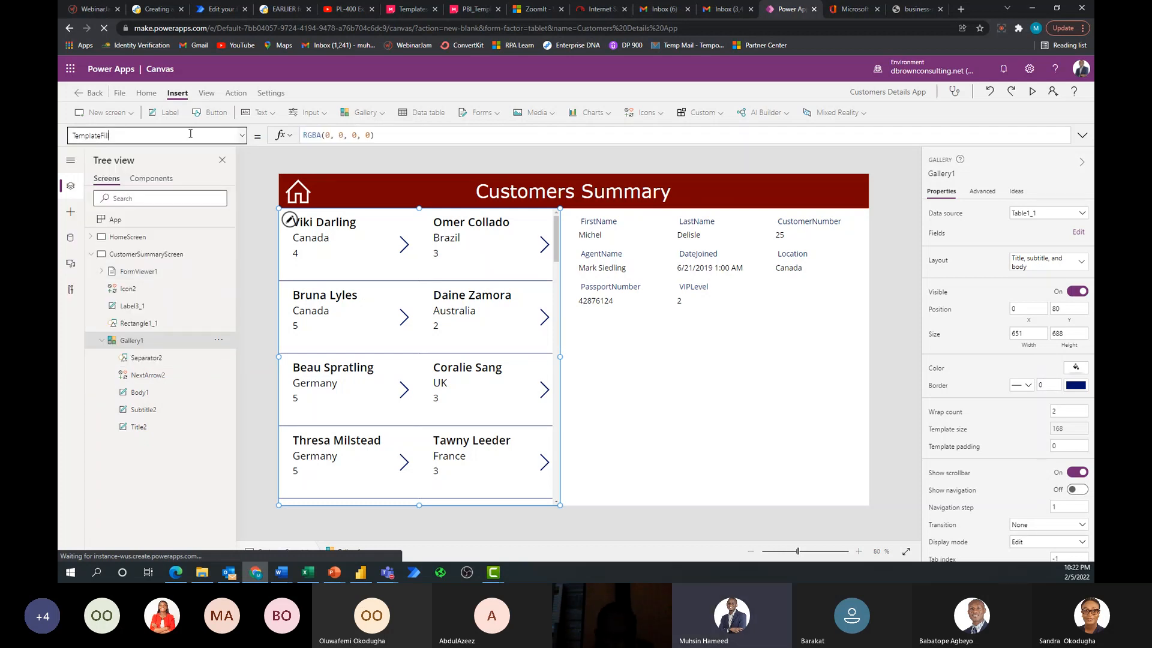
{"action": "left_click", "coordinate": [407, 134]}
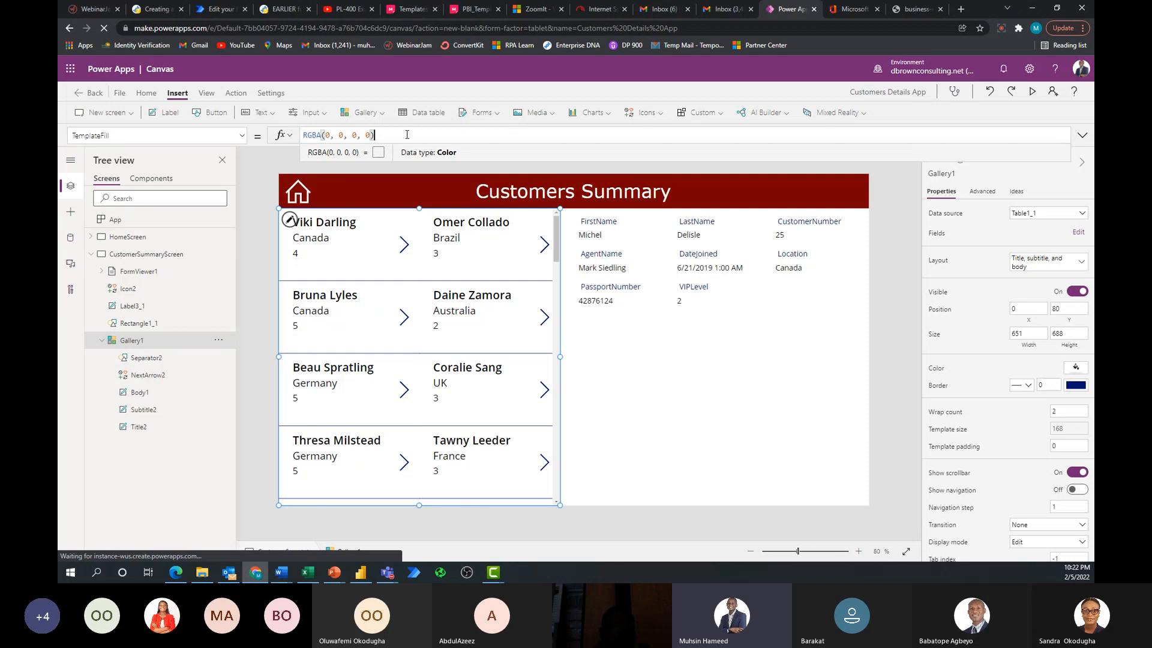
{"action": "key", "text": "BackSpace"}
{"action": "key", "text": "BackSpace"}
{"action": "key", "text": "BackSpace"}
{"action": "key", "text": "BackSpace"}
{"action": "key", "text": "BackSpace"}
{"action": "key", "text": "BackSpace"}
{"action": "key", "text": "BackSpace"}
{"action": "key", "text": "BackSpace"}
{"action": "key", "text": "BackSpace"}
{"action": "key", "text": "BackSpace"}
{"action": "key", "text": "BackSpace"}
{"action": "key", "text": "BackSpace"}
{"action": "key", "text": "BackSpace"}
{"action": "key", "text": "BackSpace"}
{"action": "key", "text": "BackSpace"}
{"action": "key", "text": "BackSpace"}
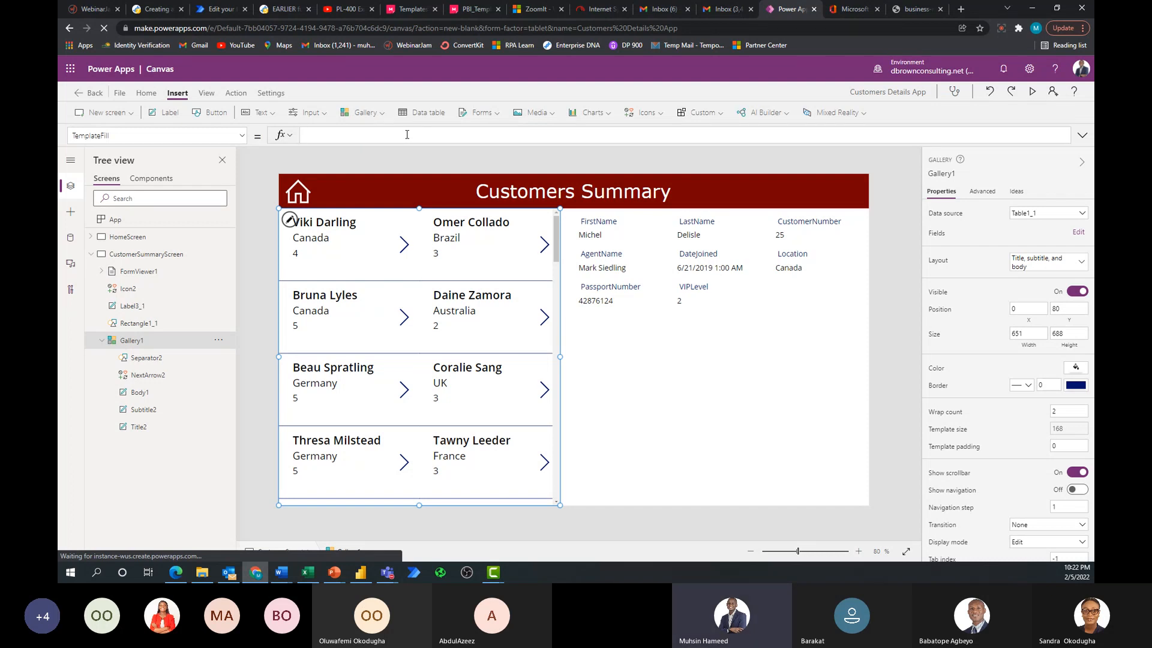
Set the gallery's TemplateFill formula to If(ThisItem.IsSelected, DarkRed, Transparent).
{"action": "type", "text": "if("}
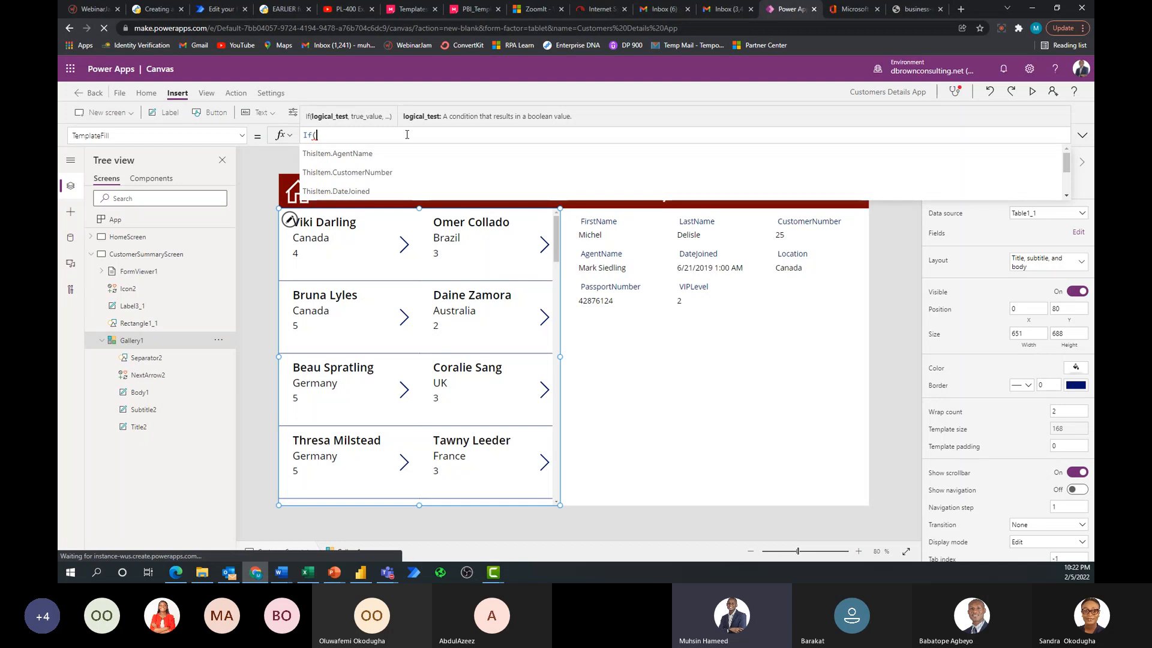
{"action": "type", "text": "ThisItem"}
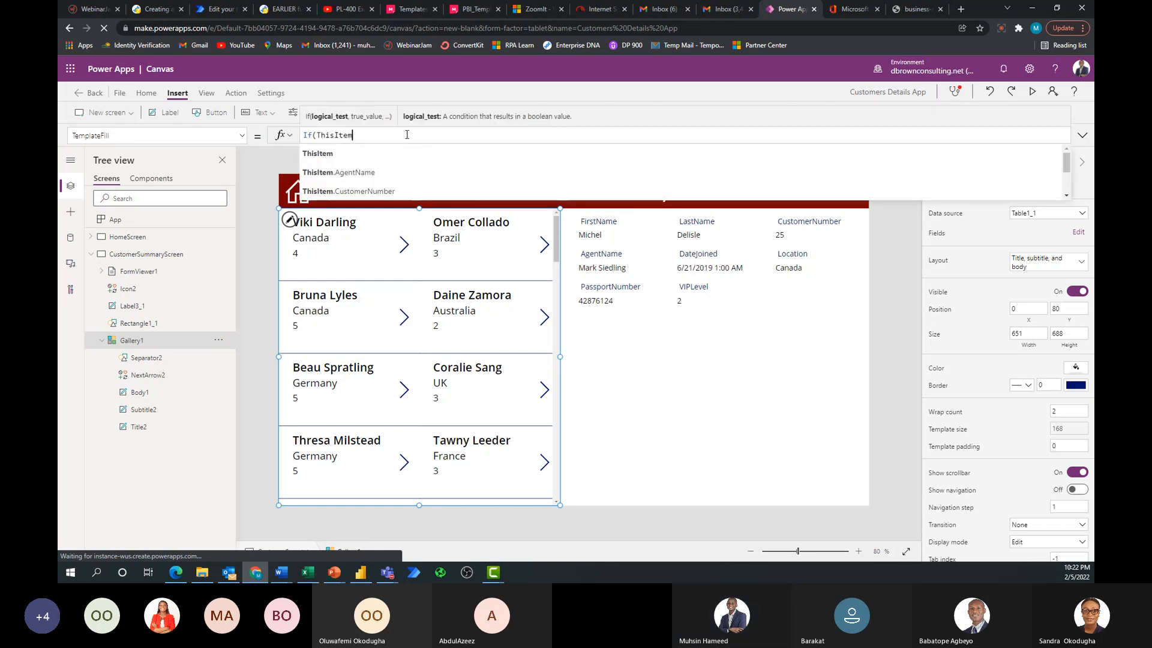
{"action": "type", "text": ".Is"}
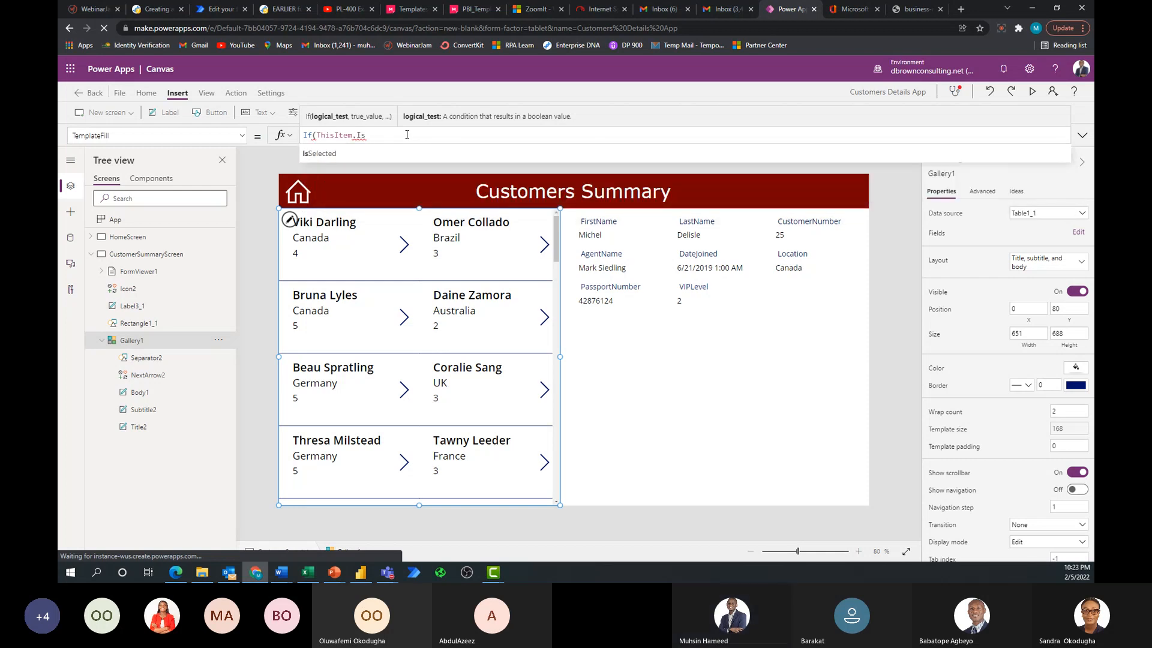
{"action": "key", "text": "Tab"}
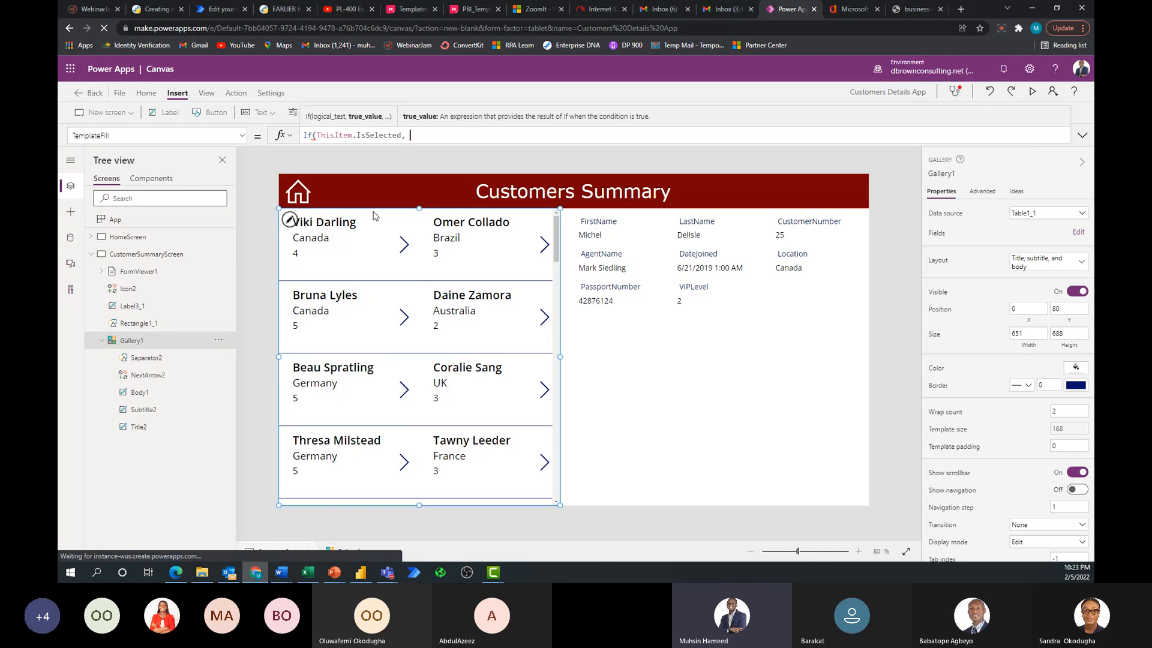
{"action": "type", "text": "dark"}
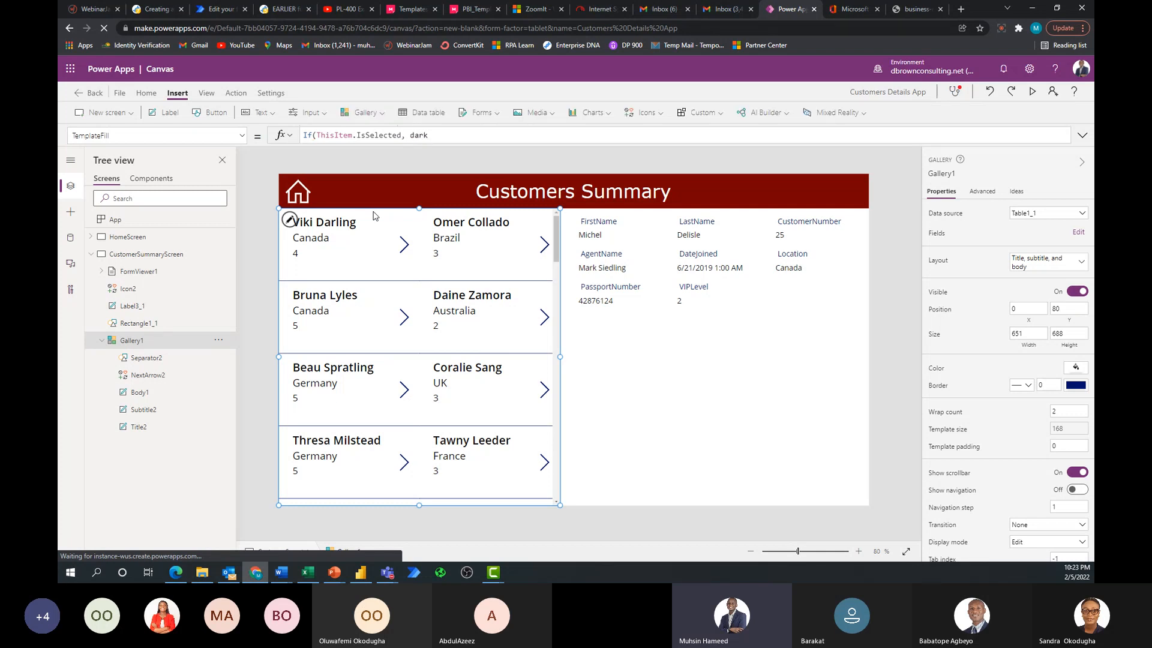
{"action": "type", "text": "red"}
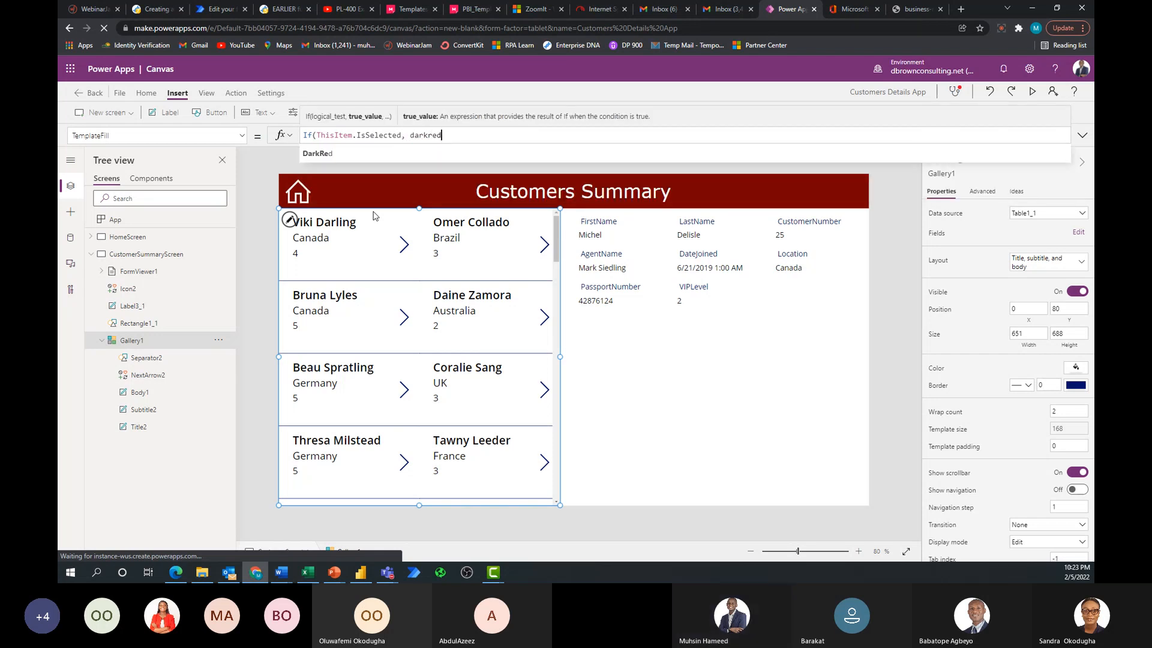
{"action": "key", "text": "Tab"}
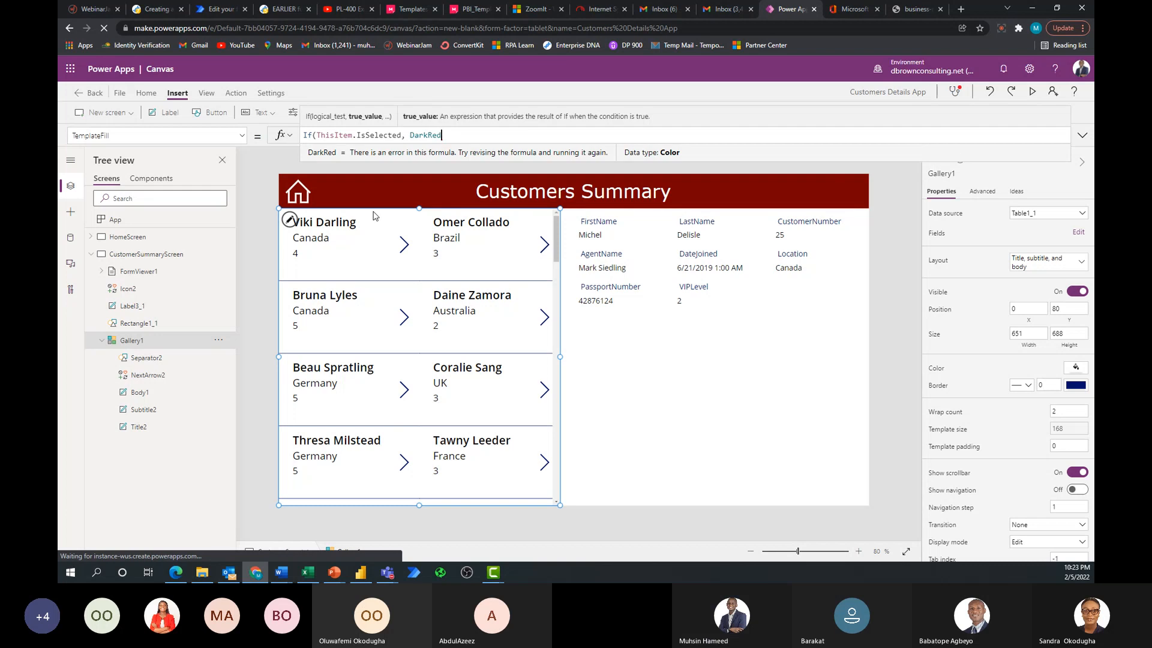
{"action": "type", "text": ","}
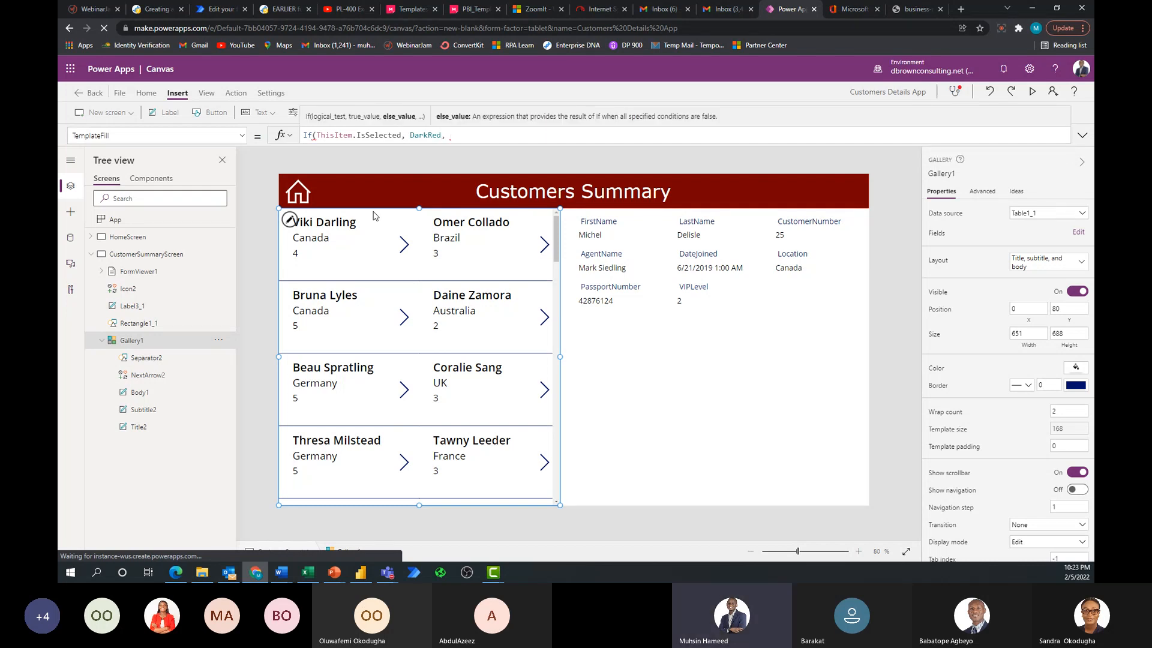
{"action": "type", "text": " tra"}
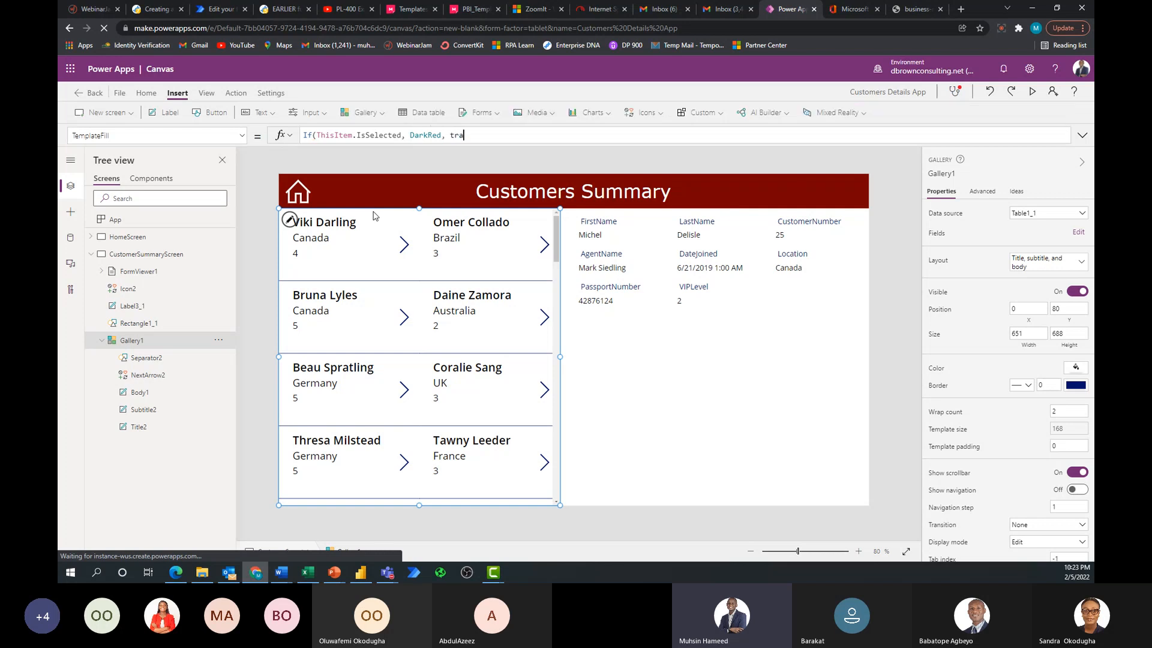
{"action": "type", "text": "nspa"}
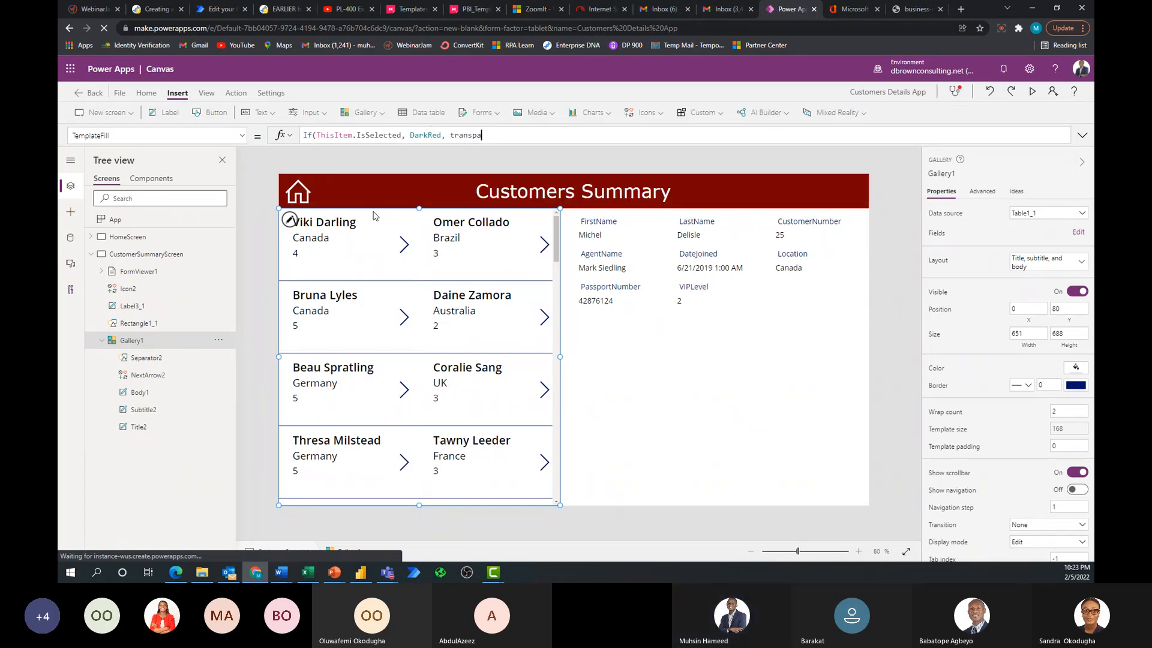
{"action": "key", "text": "Tab"}
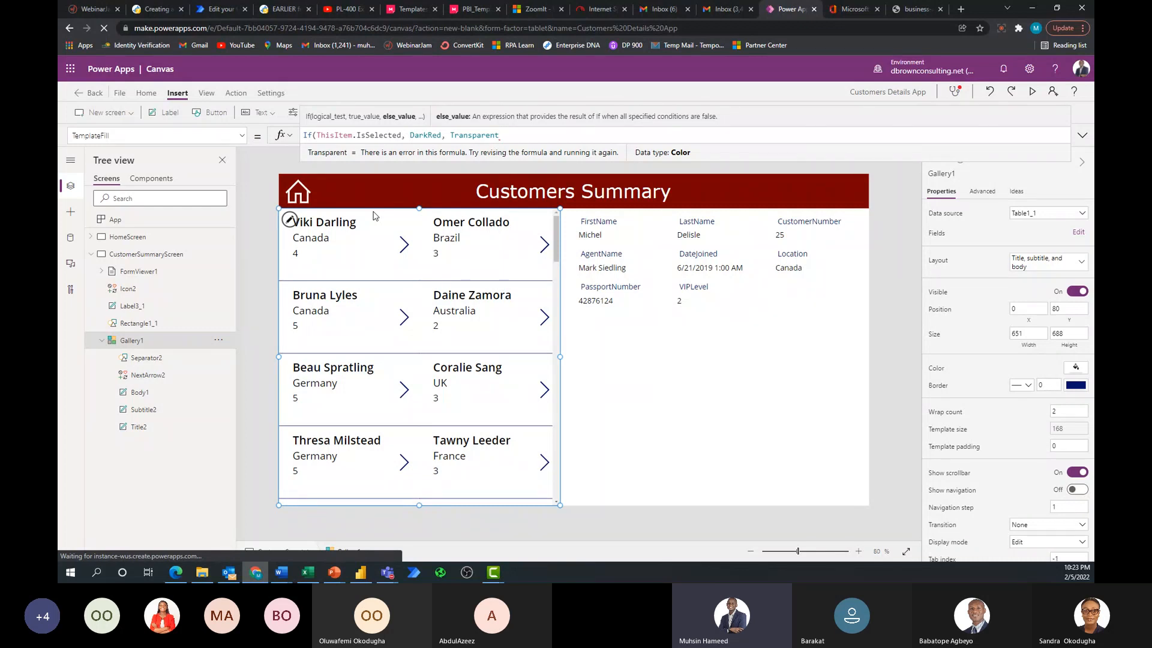
{"action": "type", "text": ")"}
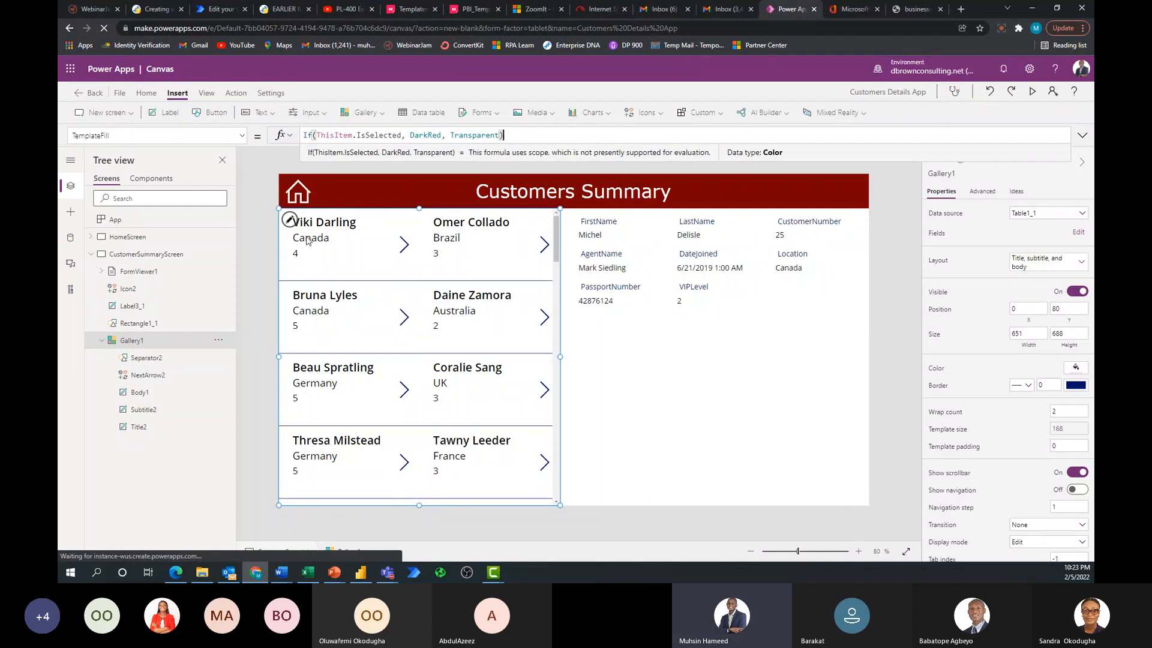
{"action": "left_click", "coordinate": [259, 288]}
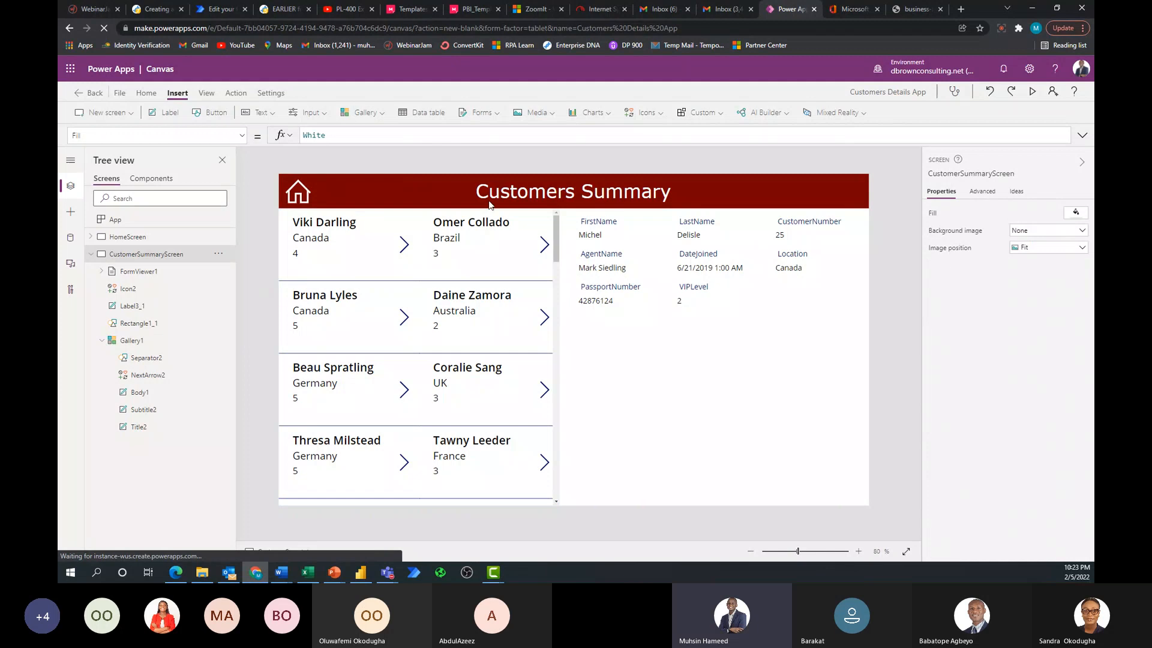
Preview the app and select several customers in both gallery columns to check the selection highlight, and return to editing.
{"action": "left_click", "coordinate": [1032, 93]}
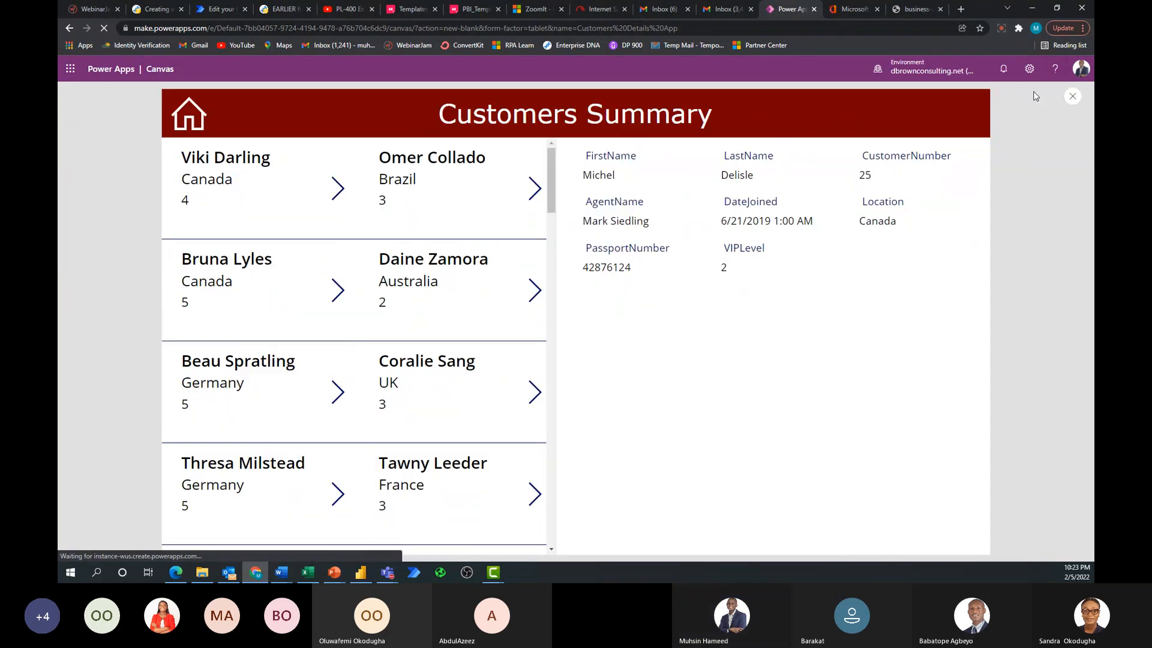
{"action": "left_click", "coordinate": [244, 196]}
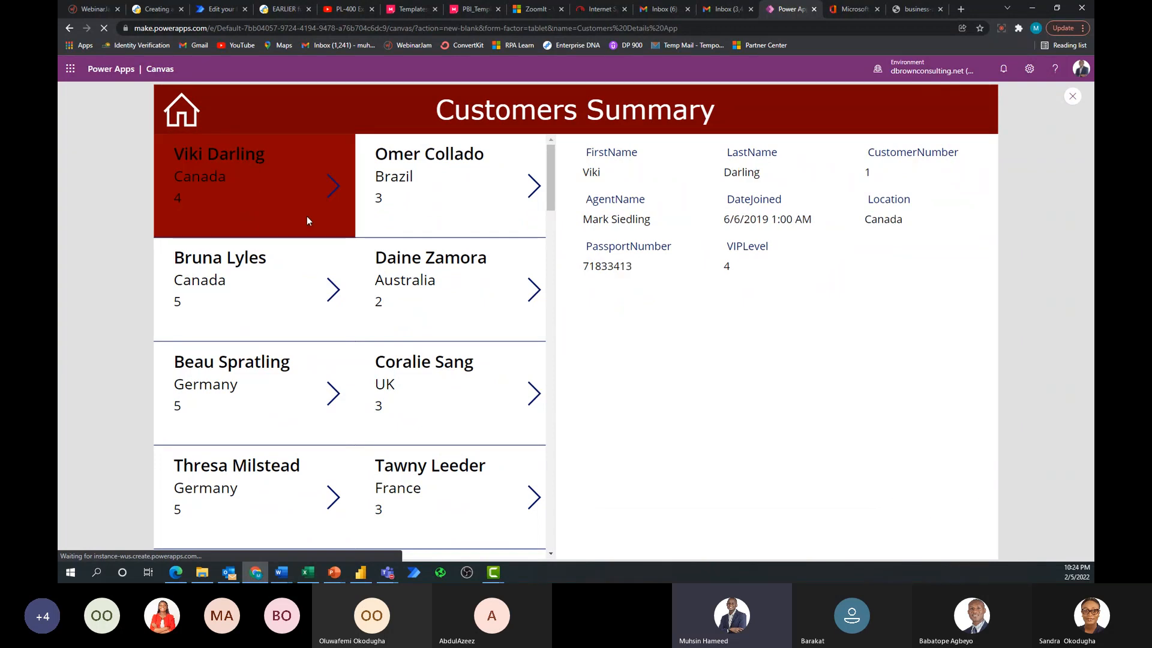
{"action": "left_click", "coordinate": [408, 317]}
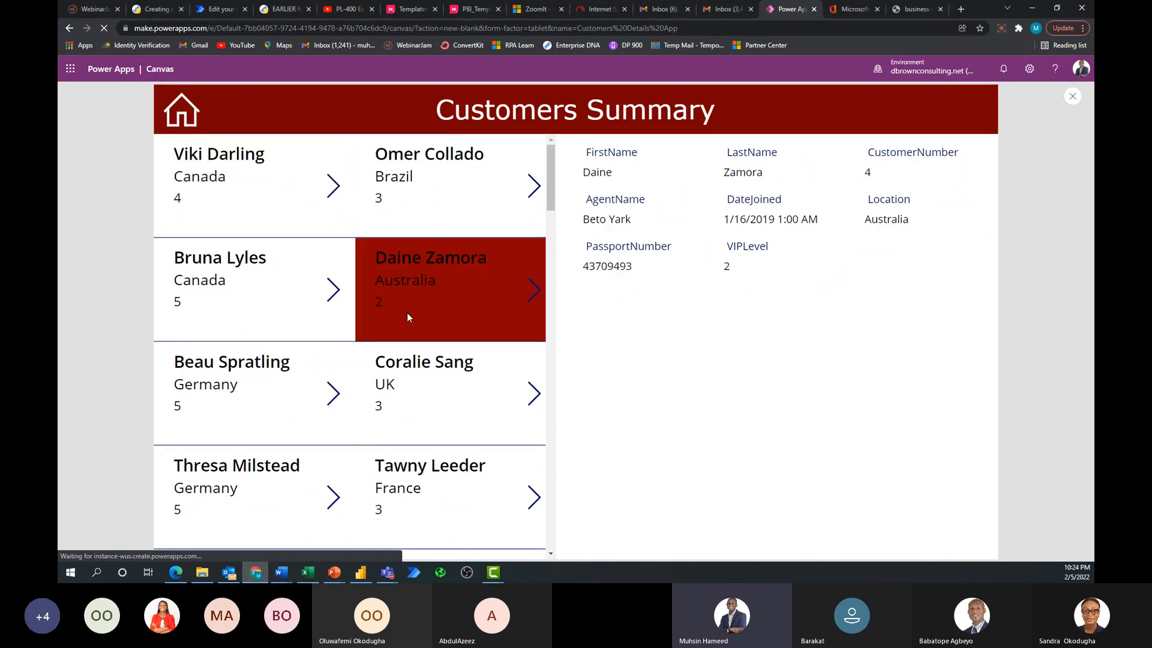
{"action": "left_click", "coordinate": [235, 427]}
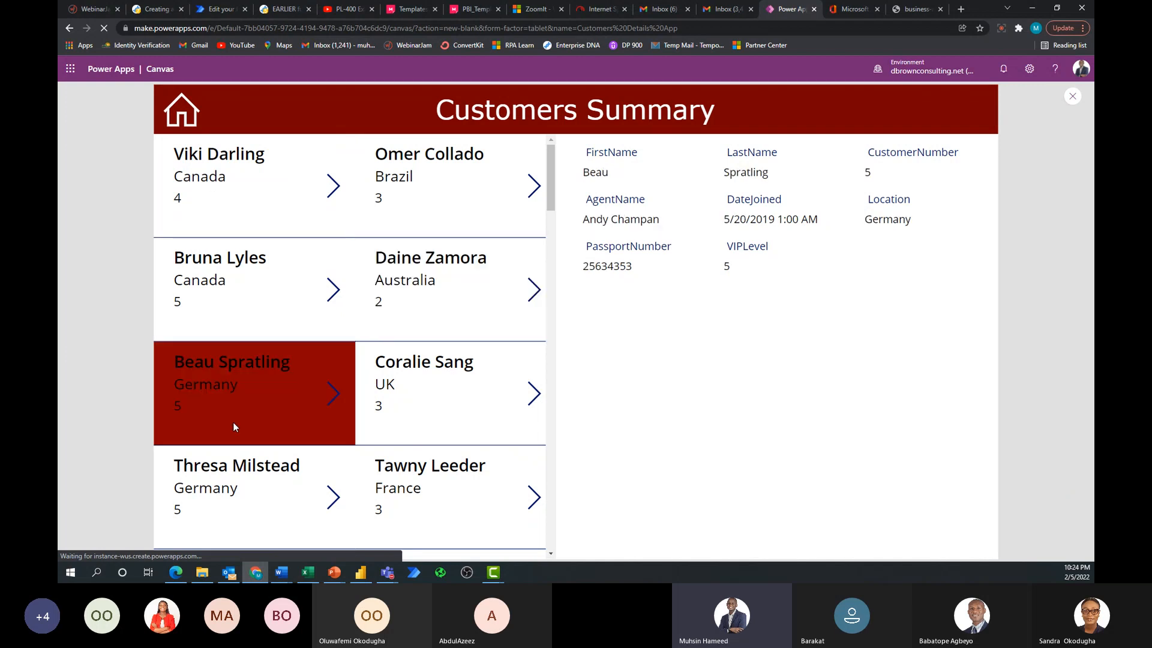
{"action": "scroll", "coordinate": [317, 442], "scroll_direction": "down", "scroll_amount": 3}
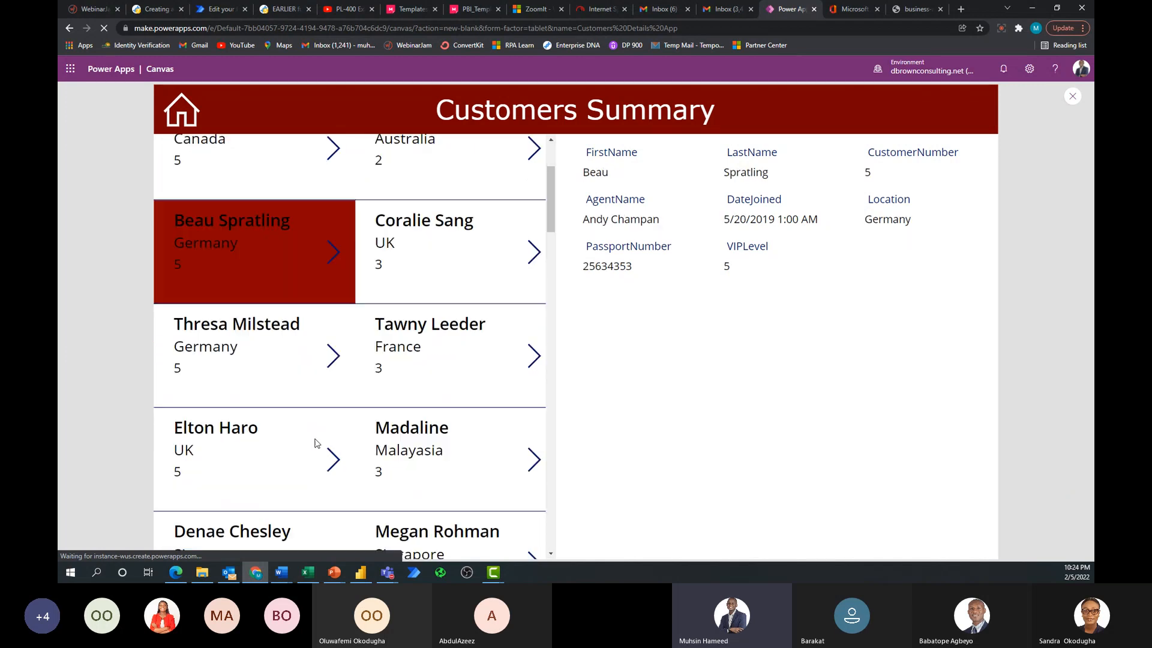
{"action": "left_click", "coordinate": [393, 427]}
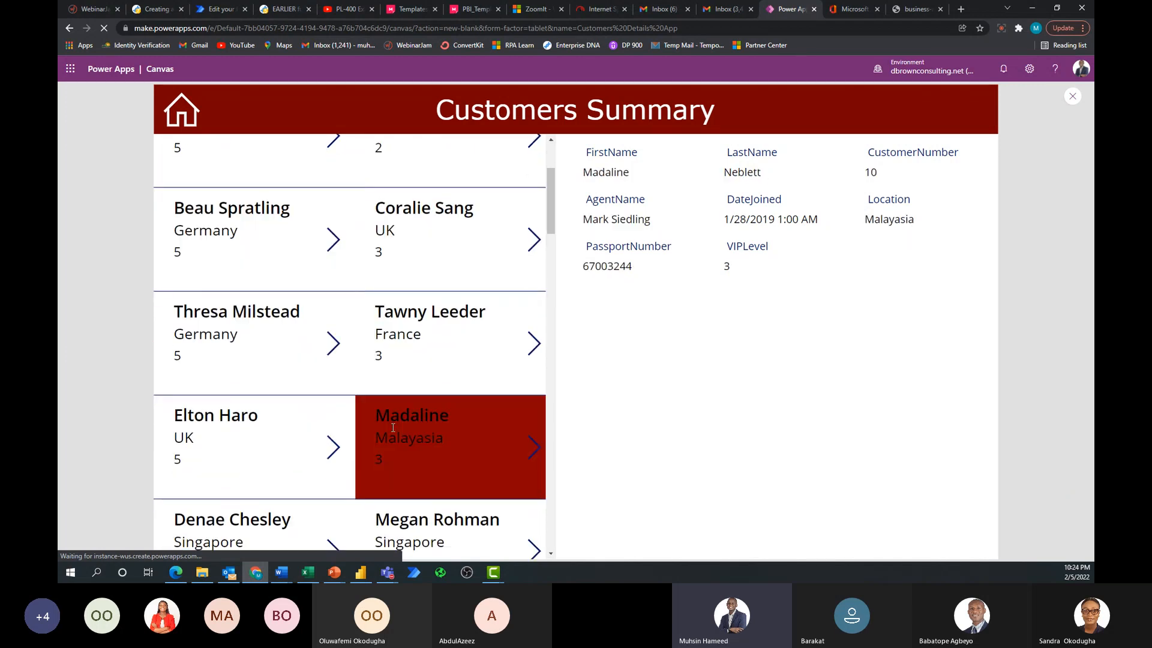
{"action": "left_click", "coordinate": [1071, 99]}
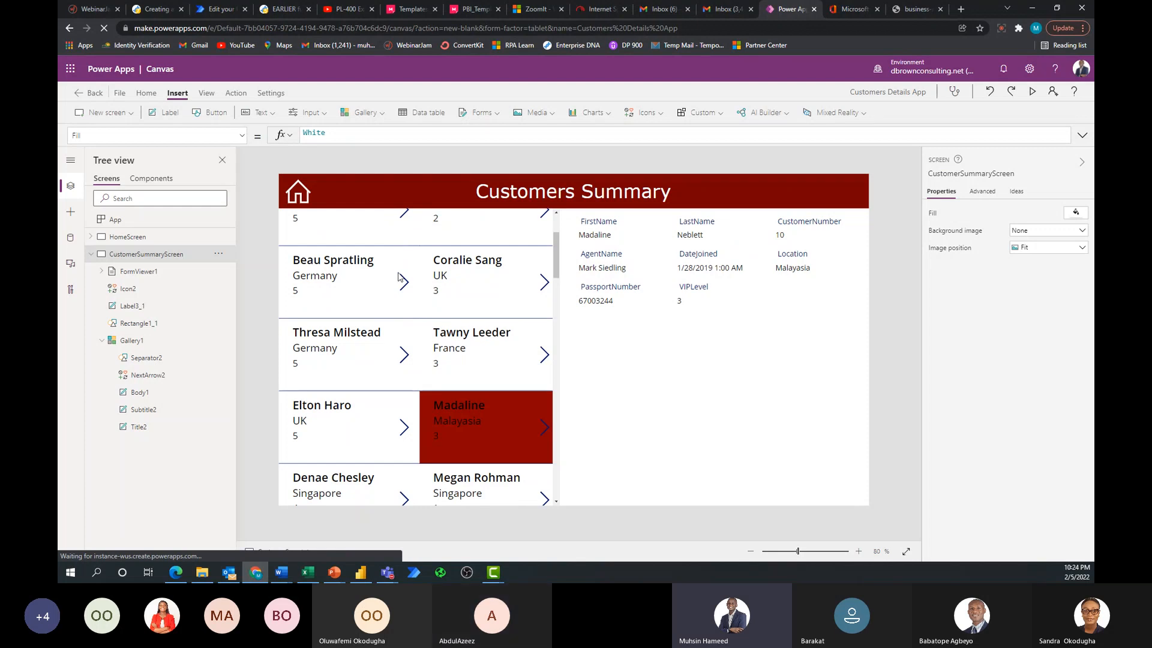
Reselect the gallery and review its TemplateFill formula's condition and DarkRed value against the highlighted customer in the list.
{"action": "left_click", "coordinate": [242, 136]}
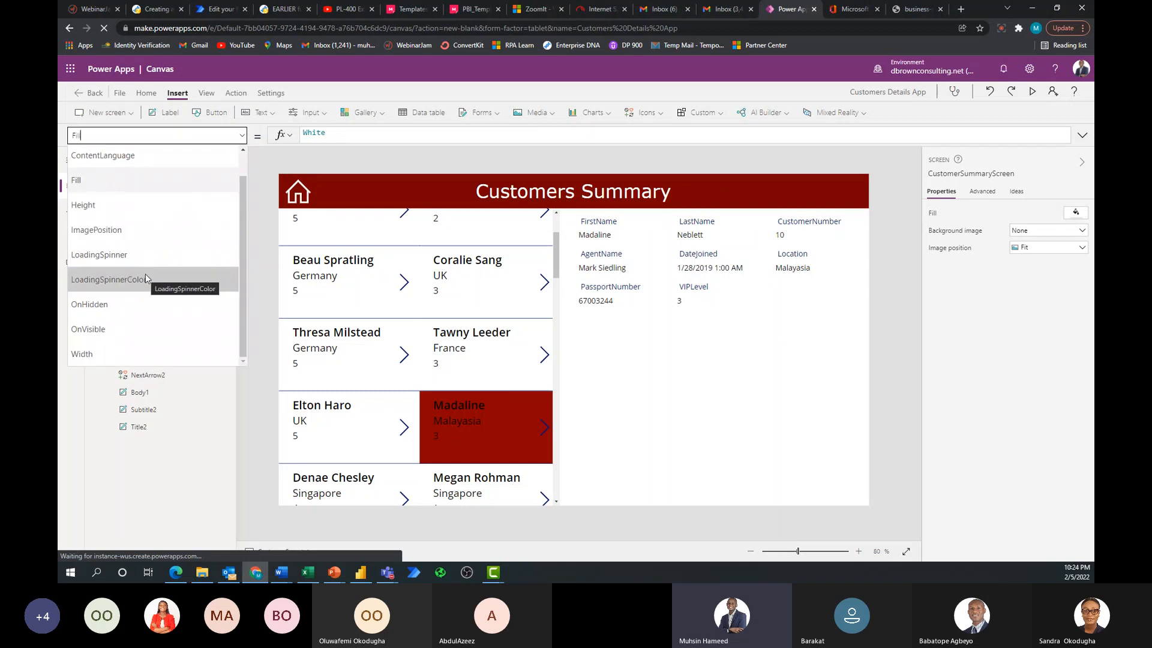
{"action": "scroll", "coordinate": [145, 279], "scroll_direction": "up", "scroll_amount": 1}
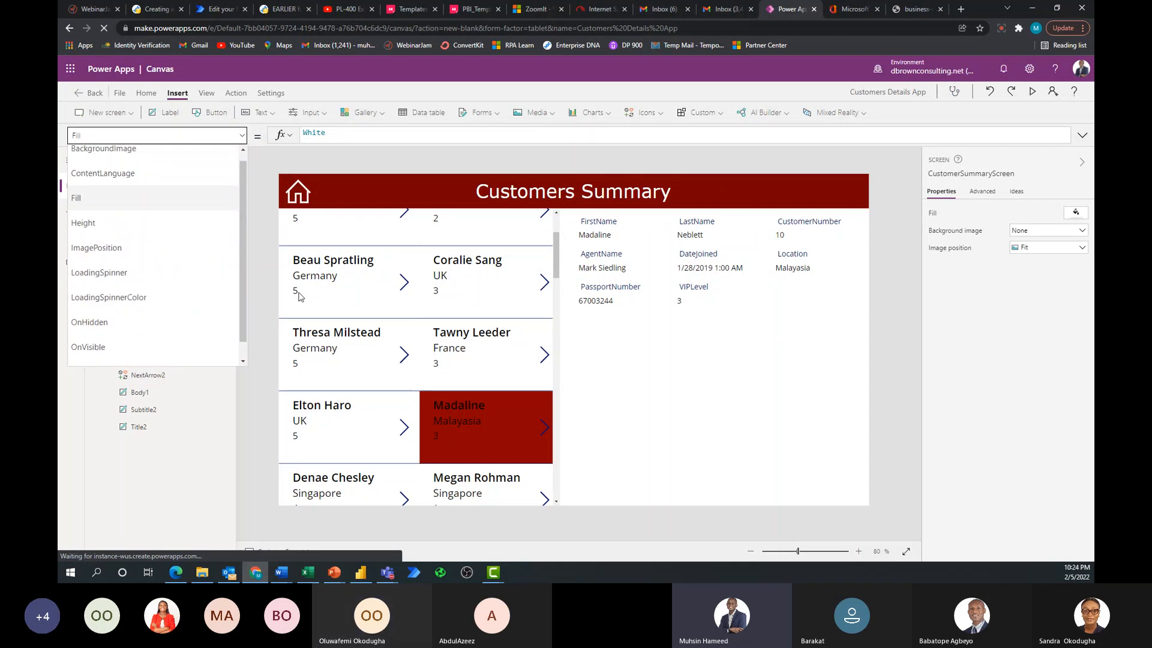
{"action": "left_click", "coordinate": [285, 309]}
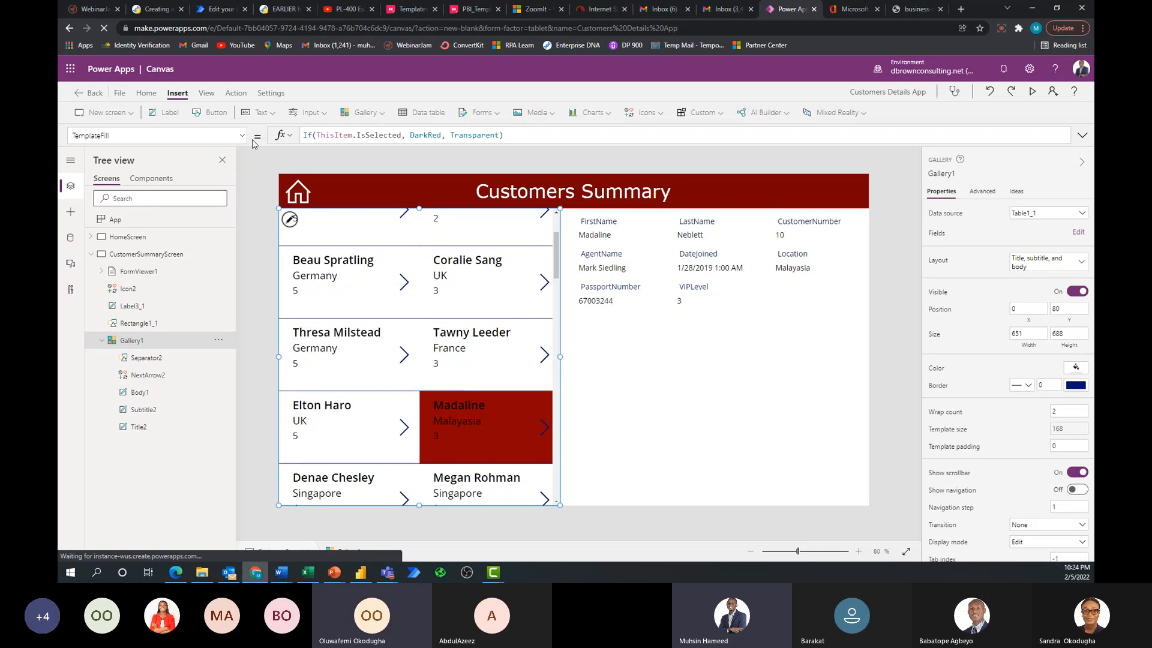
{"action": "left_click", "coordinate": [498, 137]}
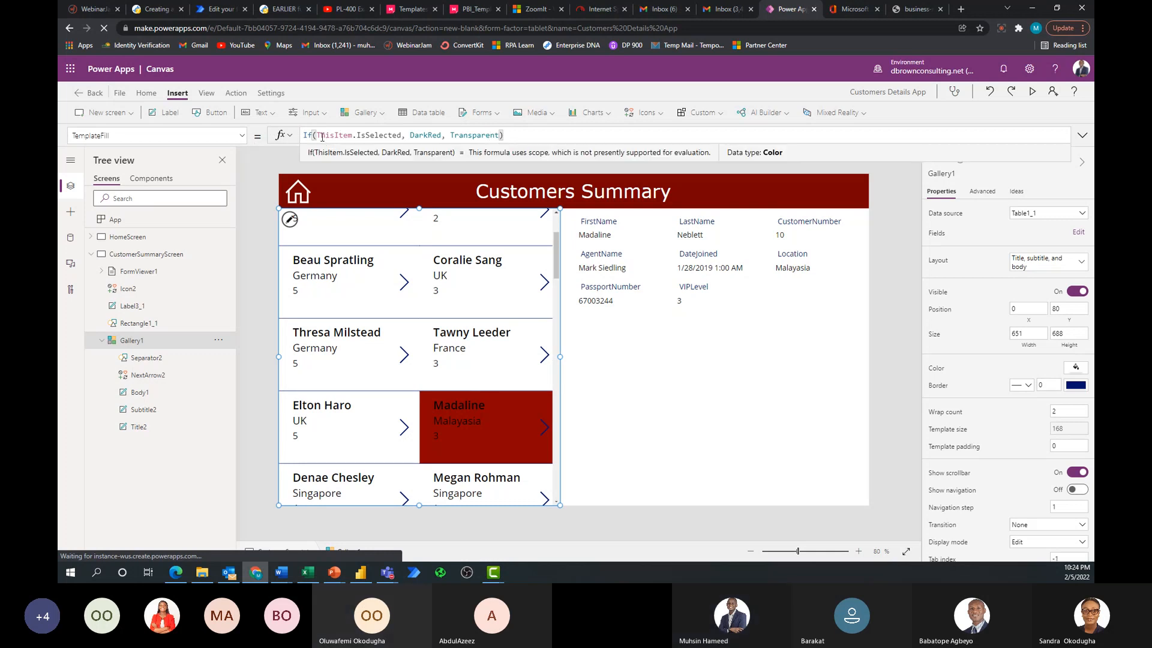
{"action": "left_click", "coordinate": [401, 135]}
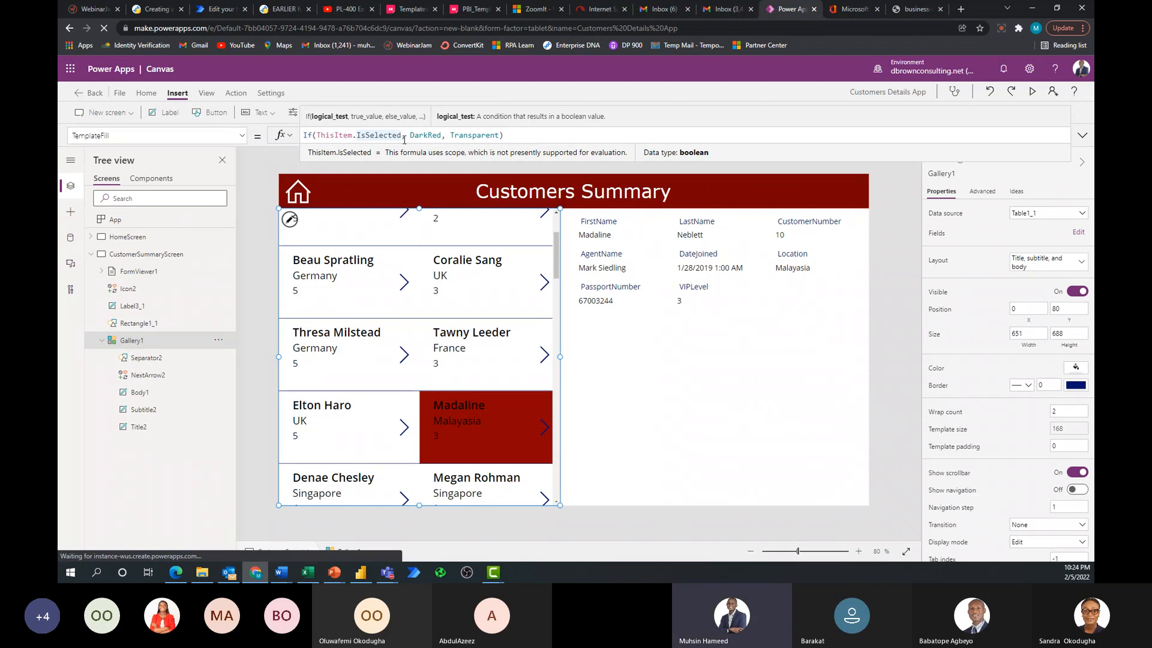
{"action": "left_click", "coordinate": [441, 135]}
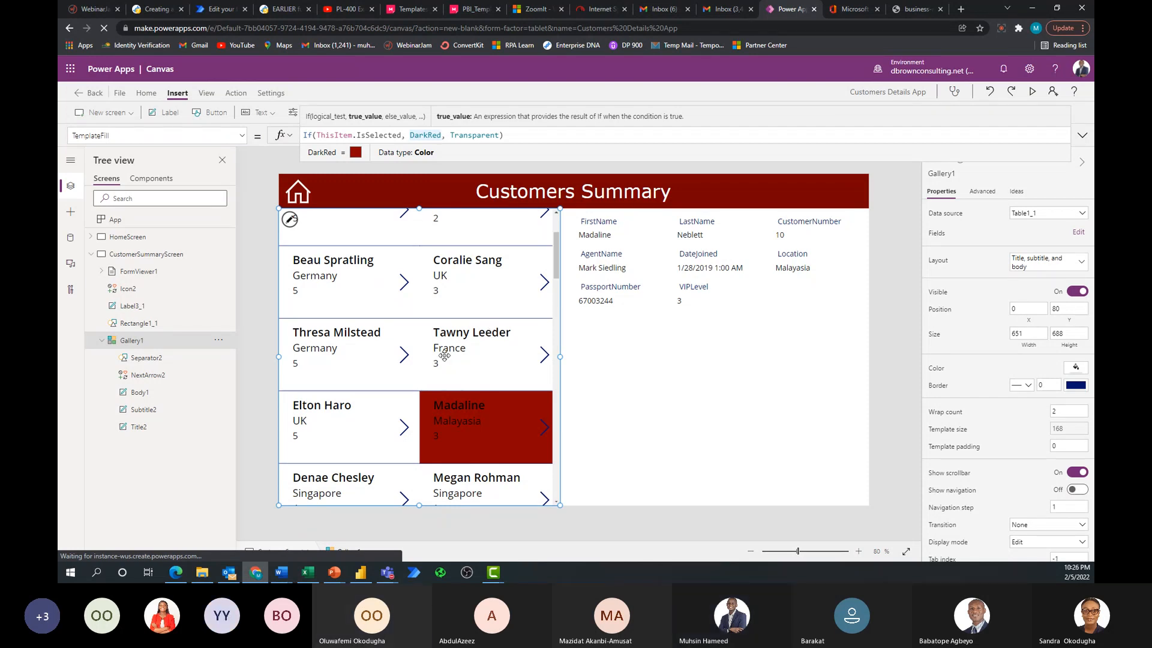
{"action": "scroll", "coordinate": [446, 351], "scroll_direction": "up", "scroll_amount": 2}
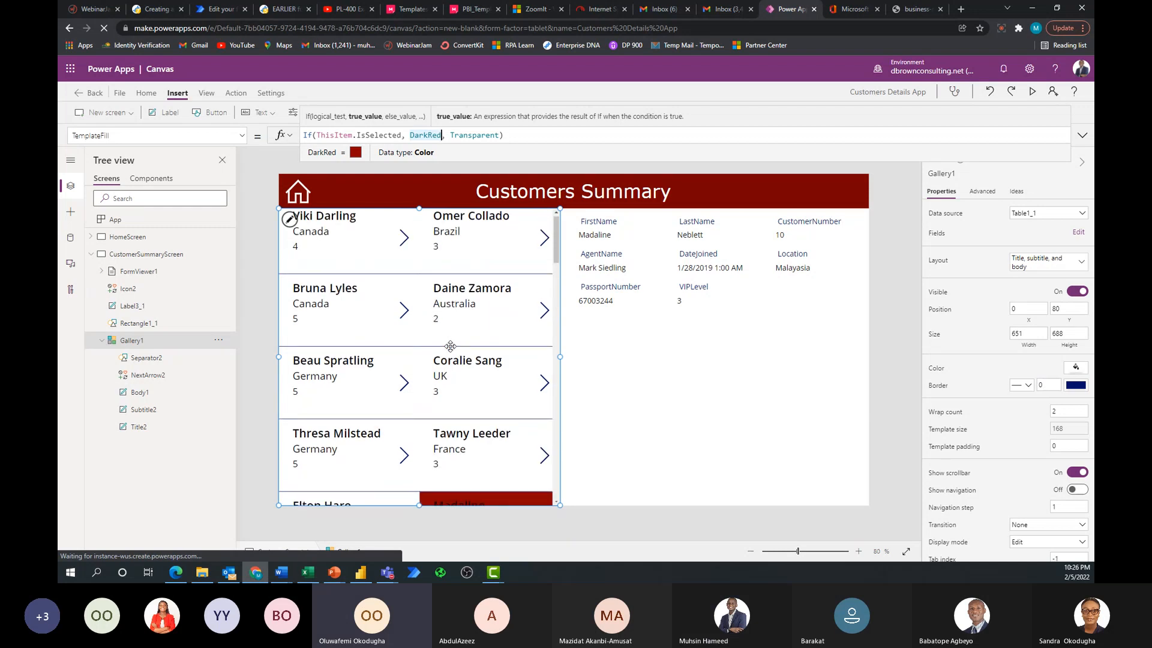
{"action": "scroll", "coordinate": [450, 346], "scroll_direction": "down", "scroll_amount": 1}
{"action": "scroll", "coordinate": [450, 346], "scroll_direction": "down", "scroll_amount": 1}
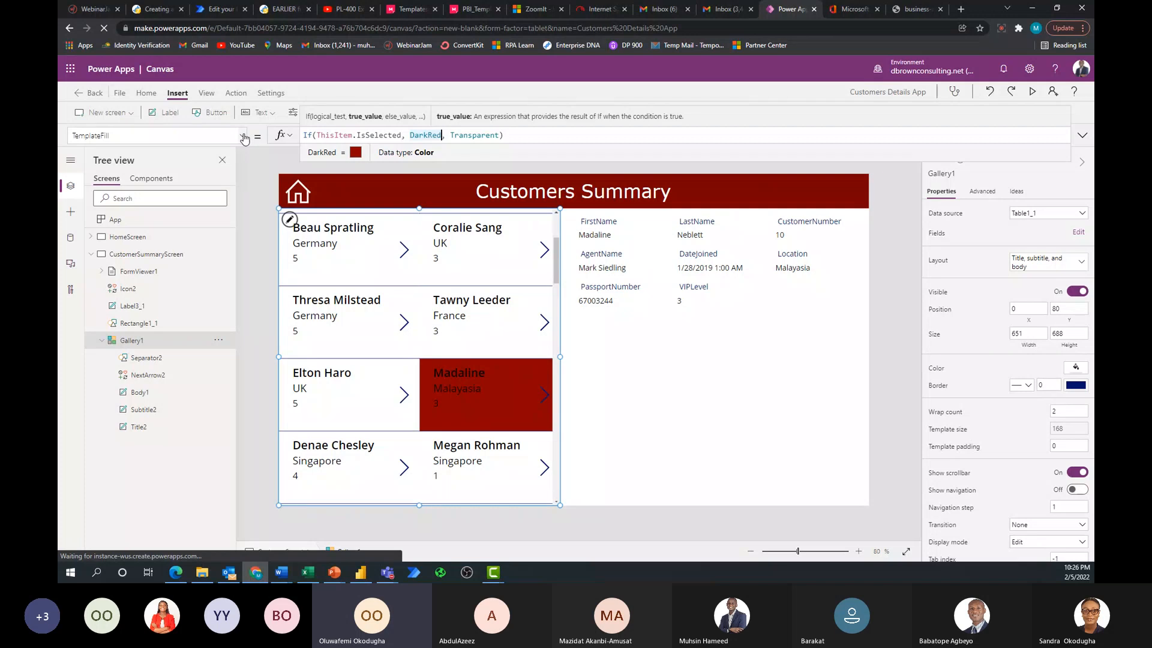
{"action": "scroll", "coordinate": [352, 231], "scroll_direction": "up", "scroll_amount": 1}
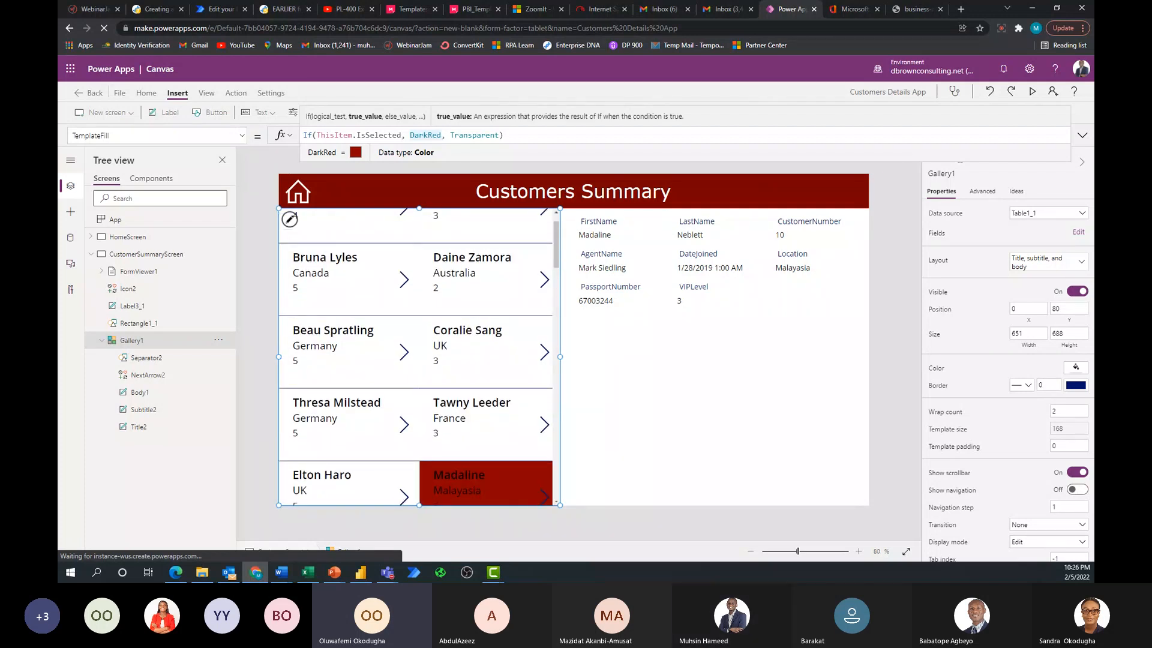
{"action": "scroll", "coordinate": [407, 335], "scroll_direction": "up", "scroll_amount": 1}
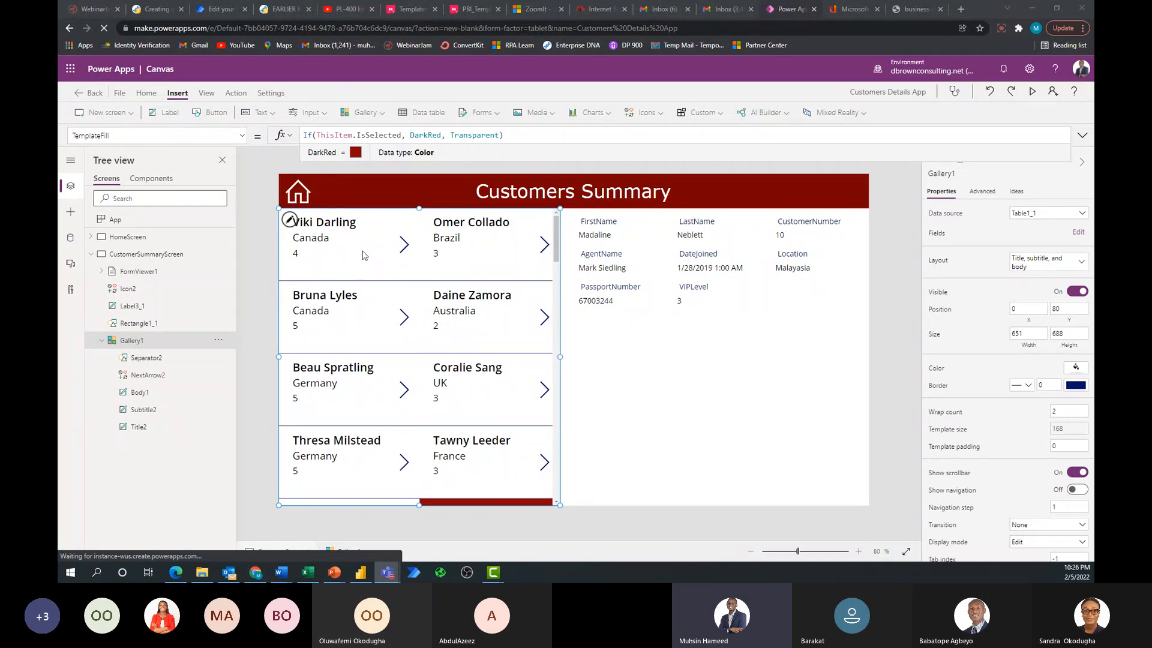
{"action": "scroll", "coordinate": [362, 257], "scroll_direction": "down", "scroll_amount": 1}
{"action": "scroll", "coordinate": [361, 257], "scroll_direction": "down", "scroll_amount": 1}
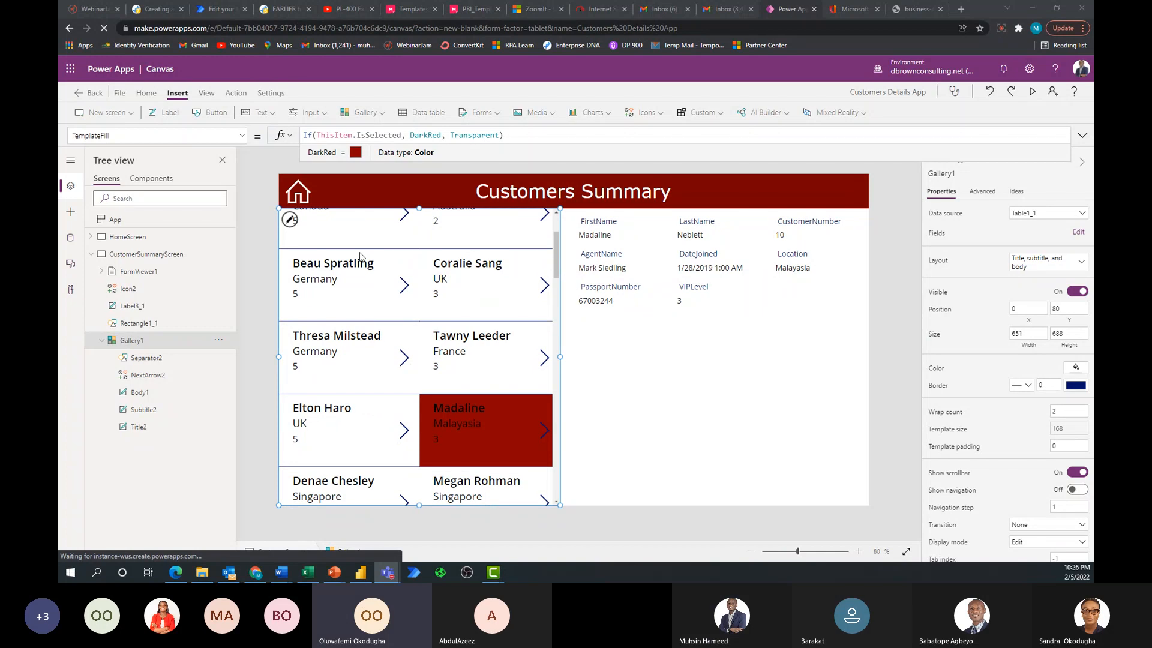
{"action": "scroll", "coordinate": [362, 257], "scroll_direction": "up", "scroll_amount": 2}
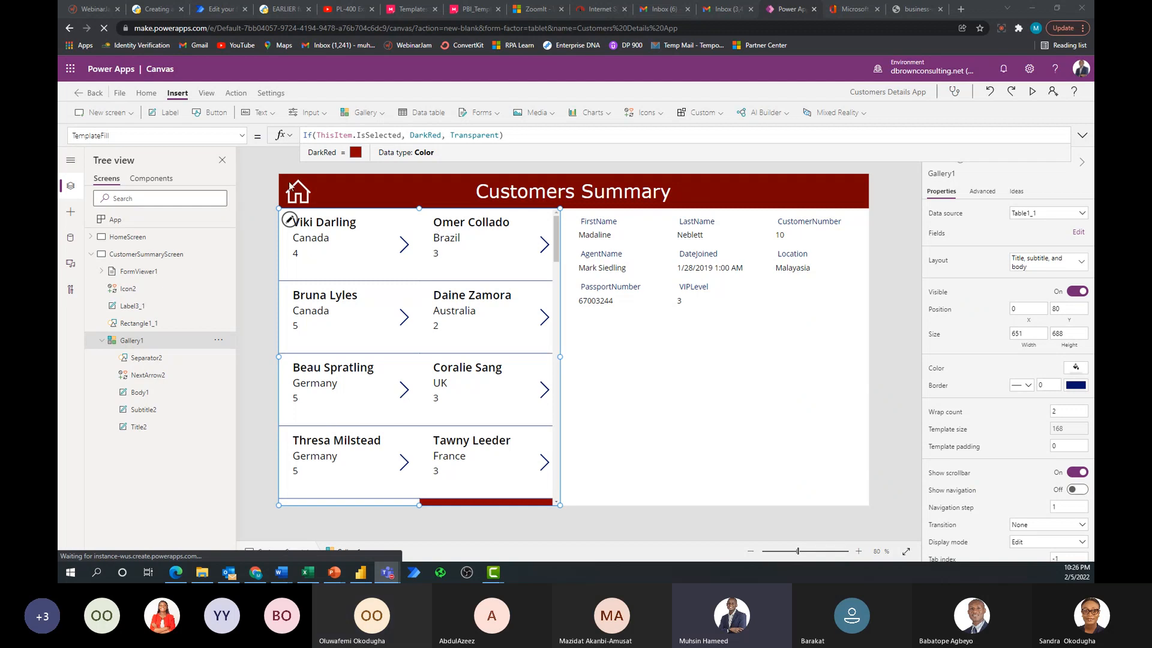
Replace the customer gallery's Fill property formula with the color CadetBlue.
{"action": "left_click", "coordinate": [241, 136]}
{"action": "scroll", "coordinate": [193, 240], "scroll_direction": "up", "scroll_amount": 8}
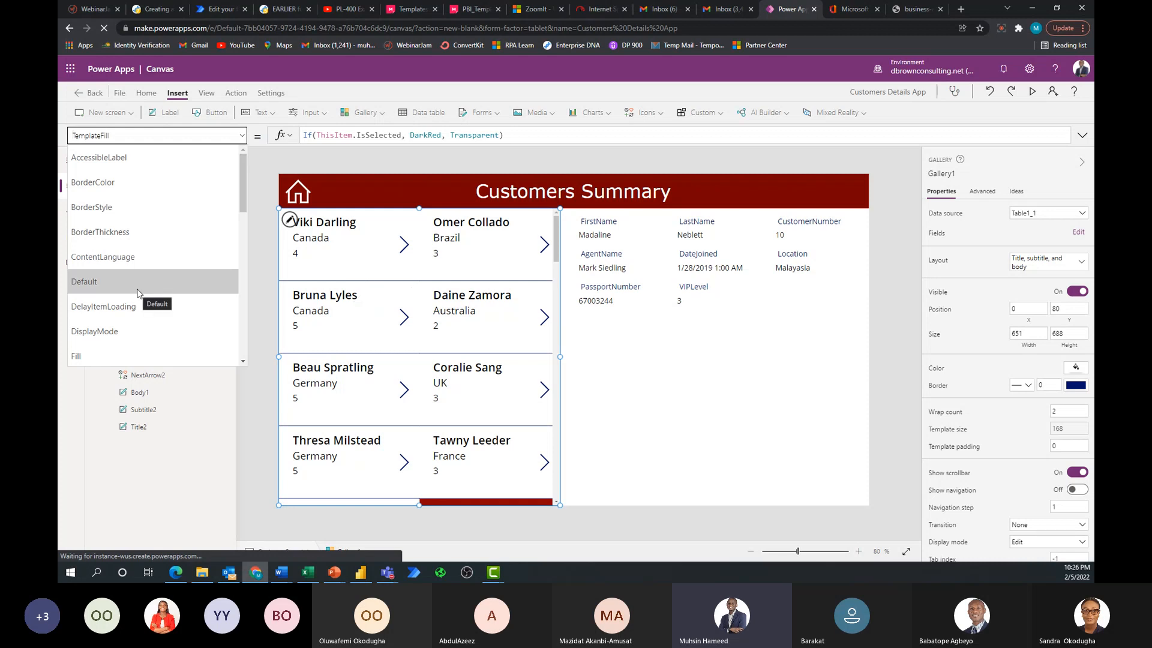
{"action": "scroll", "coordinate": [138, 294], "scroll_direction": "down", "scroll_amount": 1}
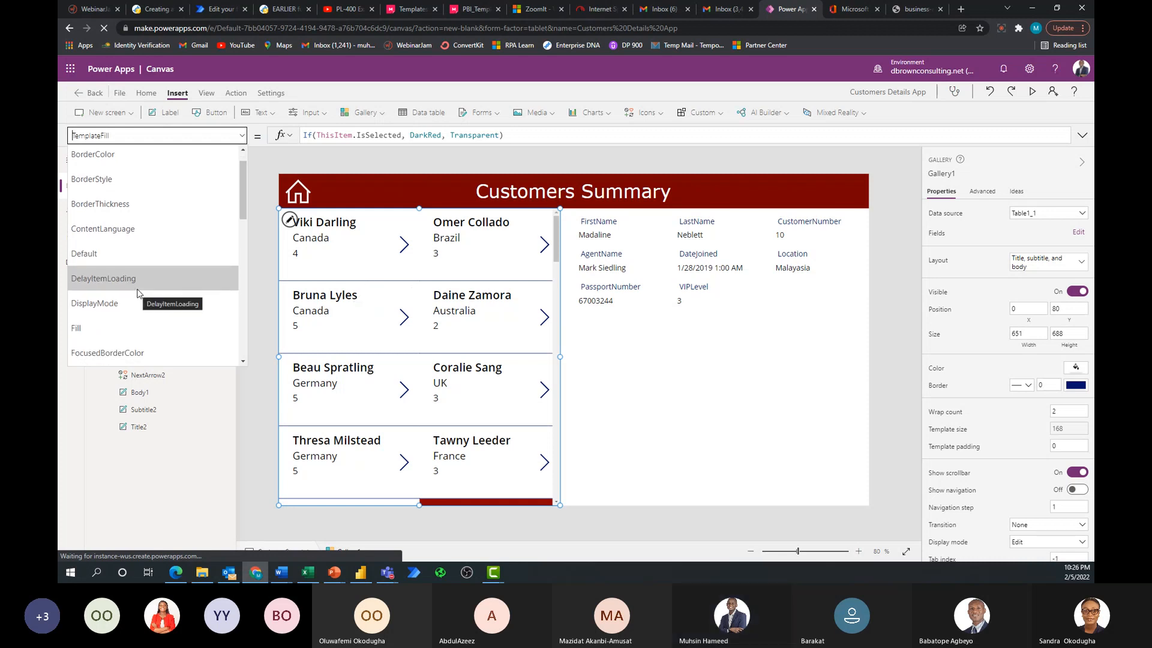
{"action": "left_click", "coordinate": [117, 325]}
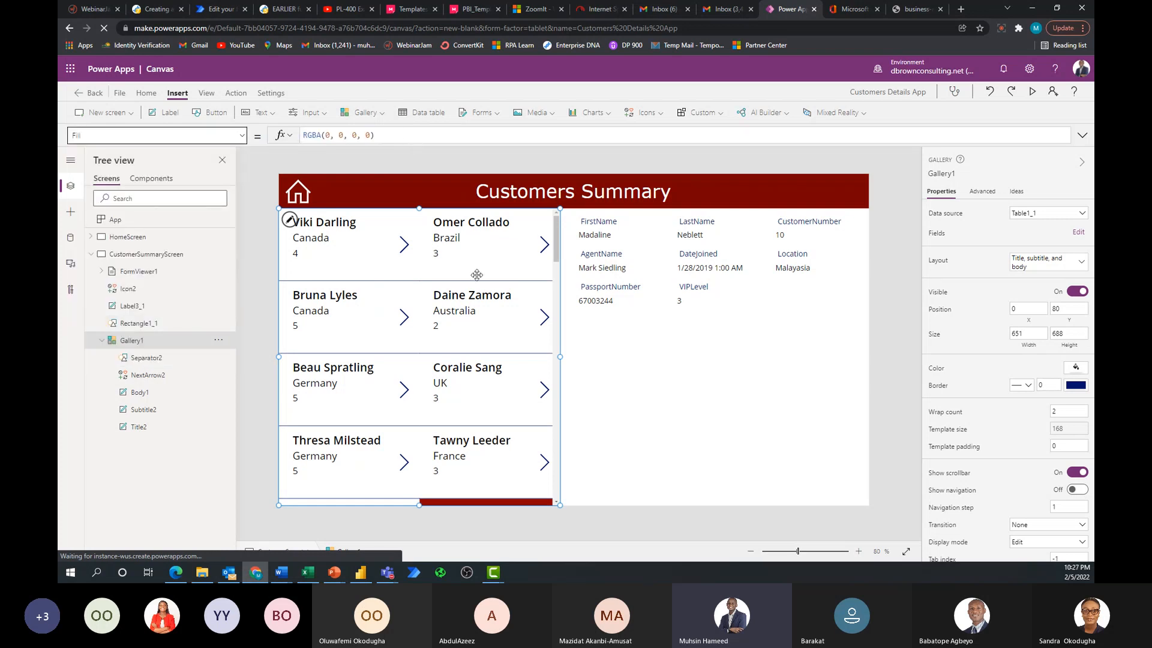
{"action": "scroll", "coordinate": [372, 295], "scroll_direction": "down", "scroll_amount": 1}
{"action": "scroll", "coordinate": [482, 245], "scroll_direction": "up", "scroll_amount": 1}
{"action": "left_click_drag", "start_coordinate": [382, 135], "coordinate": [305, 137]}
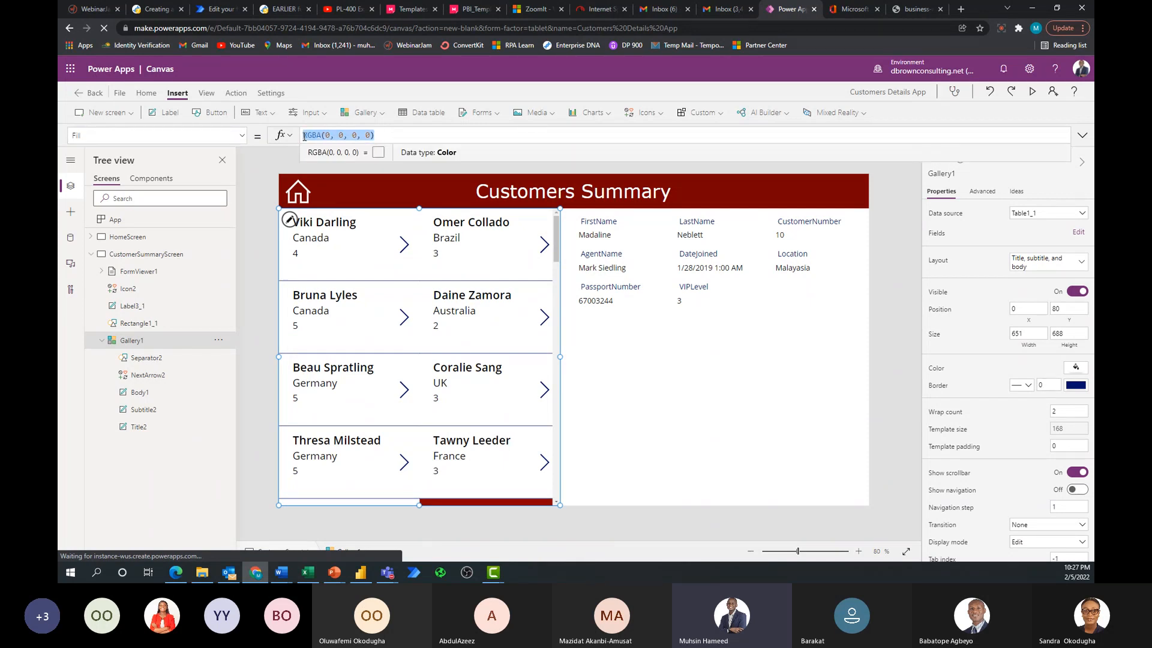
{"action": "type", "text": "Blue"}
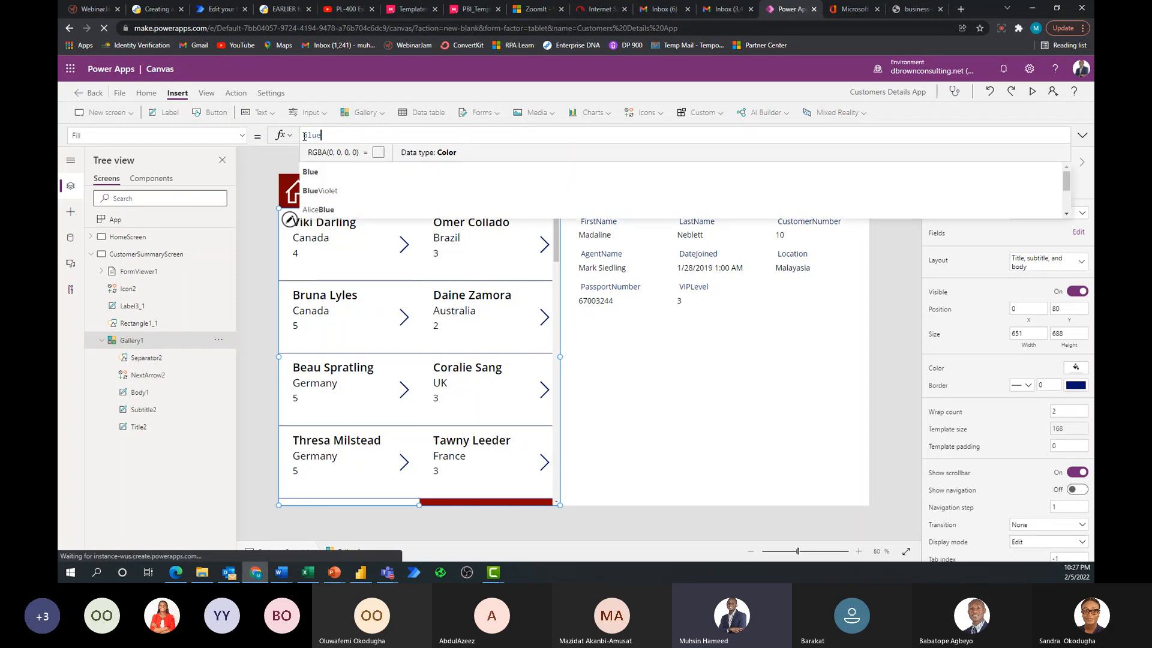
{"action": "key", "text": "Down"}
{"action": "key", "text": "Down"}
{"action": "key", "text": "Down"}
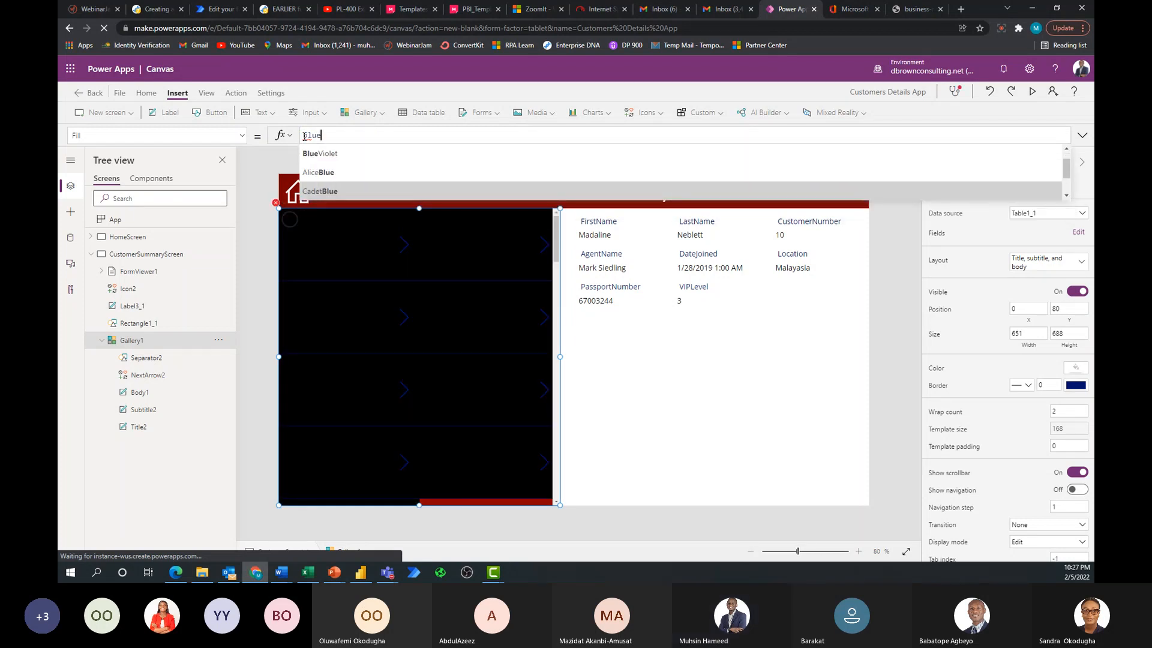
{"action": "key", "text": "Down"}
{"action": "key", "text": "Down"}
{"action": "key", "text": "Up"}
{"action": "key", "text": "Tab"}
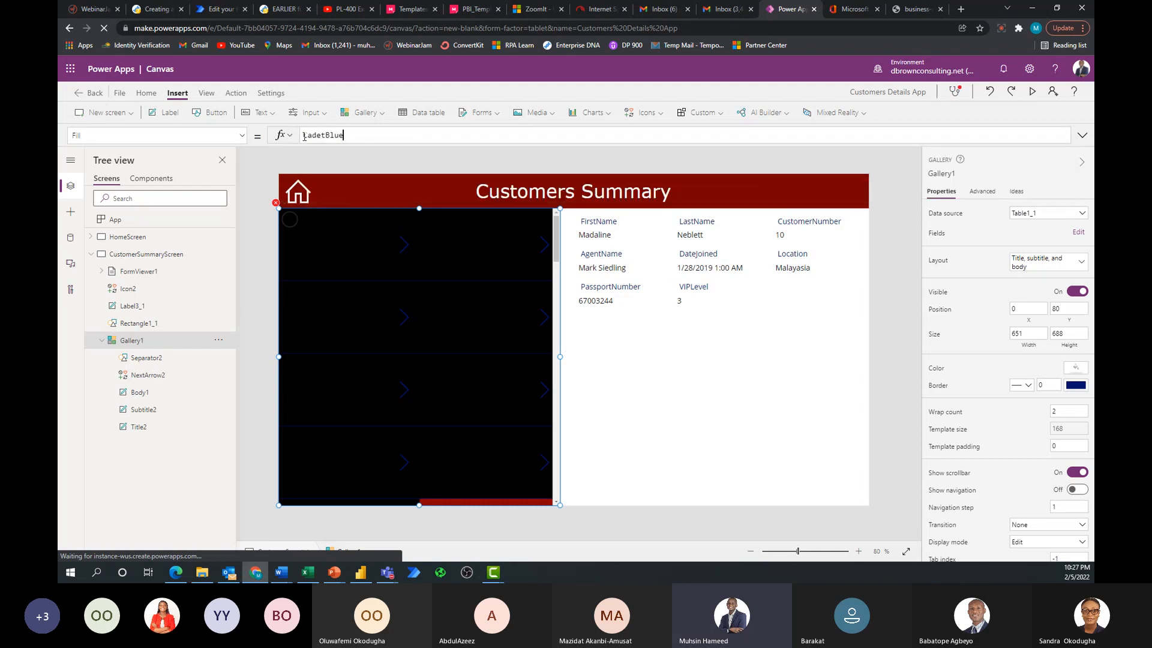
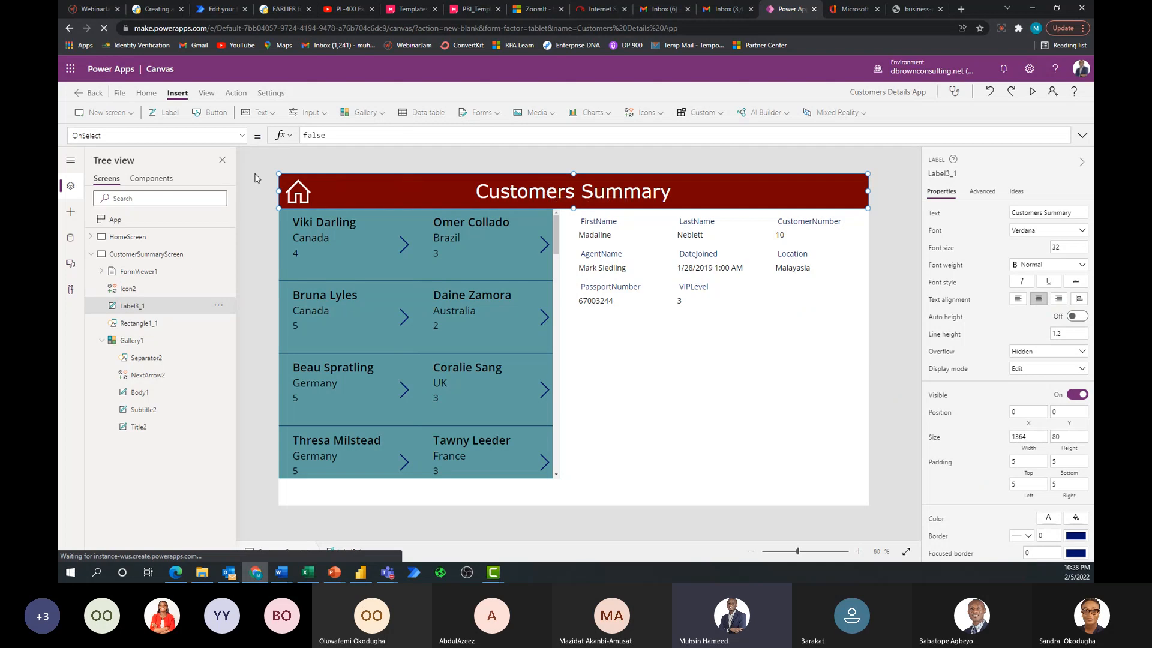
Set the Customers Summary title label's Align property to Align.Right.
{"action": "left_click", "coordinate": [242, 142]}
{"action": "scroll", "coordinate": [193, 218], "scroll_direction": "up", "scroll_amount": 10}
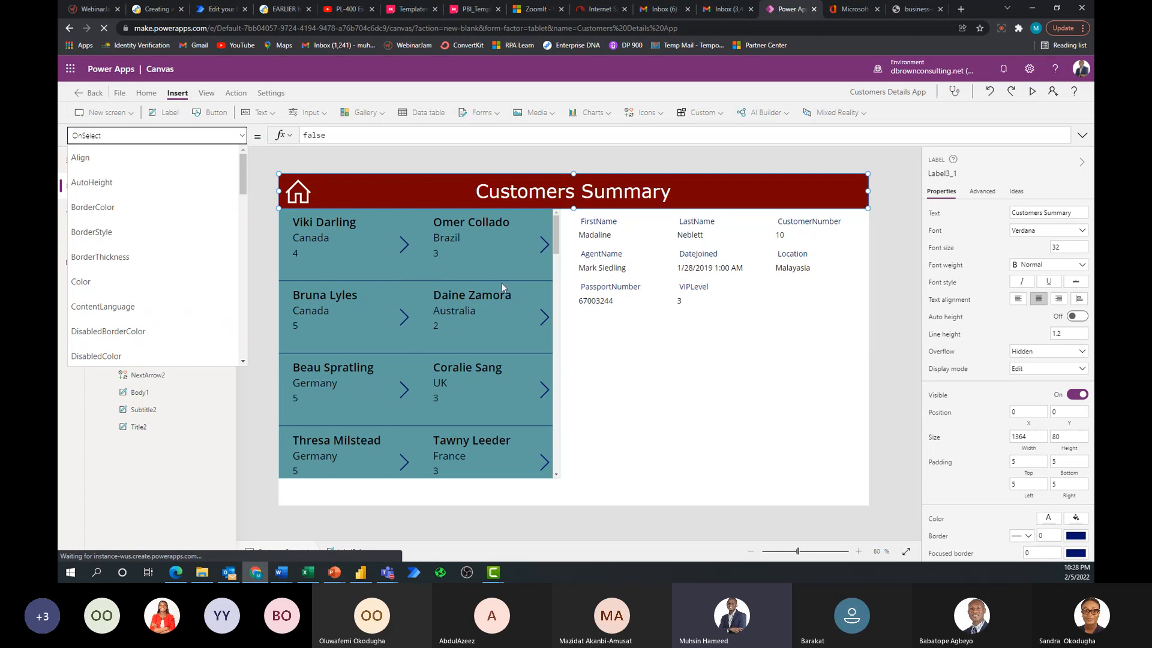
{"action": "left_click", "coordinate": [155, 159]}
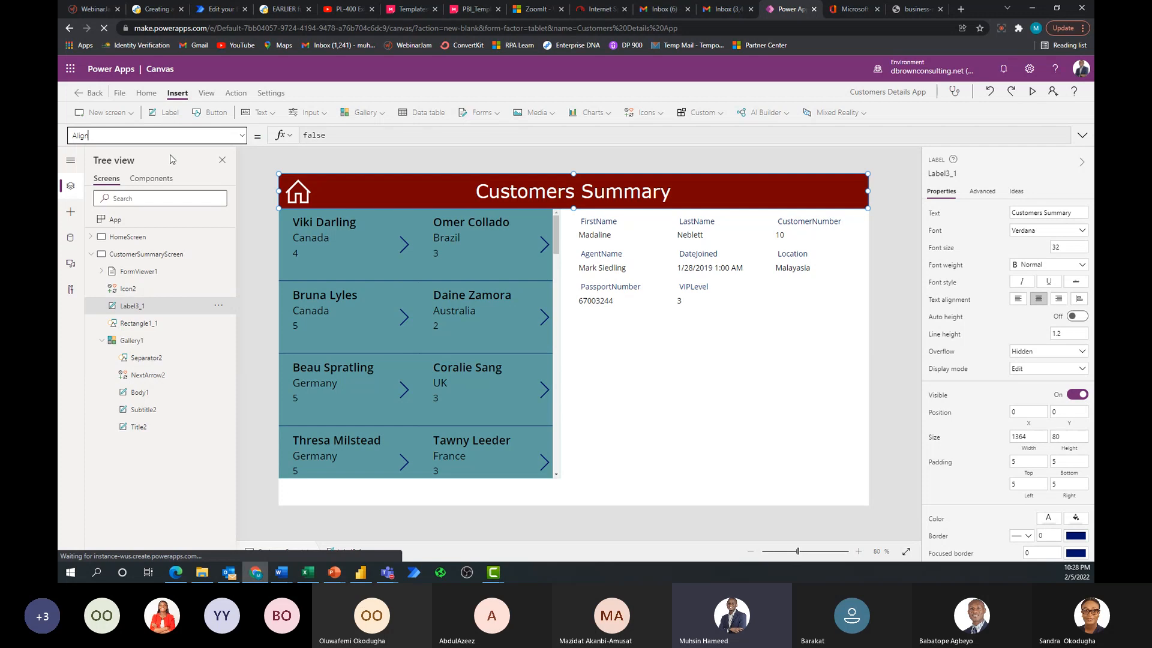
{"action": "left_click", "coordinate": [332, 135]}
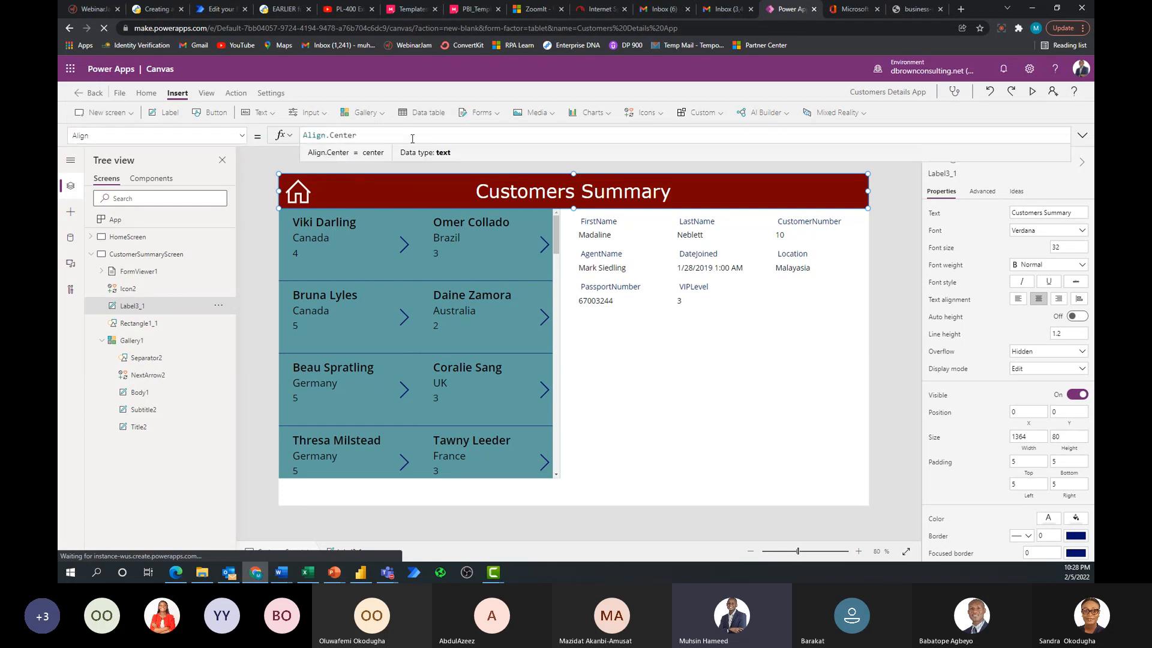
{"action": "key", "text": "BackSpace"}
{"action": "key", "text": "BackSpace"}
{"action": "key", "text": "BackSpace"}
{"action": "key", "text": "BackSpace"}
{"action": "key", "text": "BackSpace"}
{"action": "key", "text": "BackSpace"}
{"action": "type", "text": "Right"}
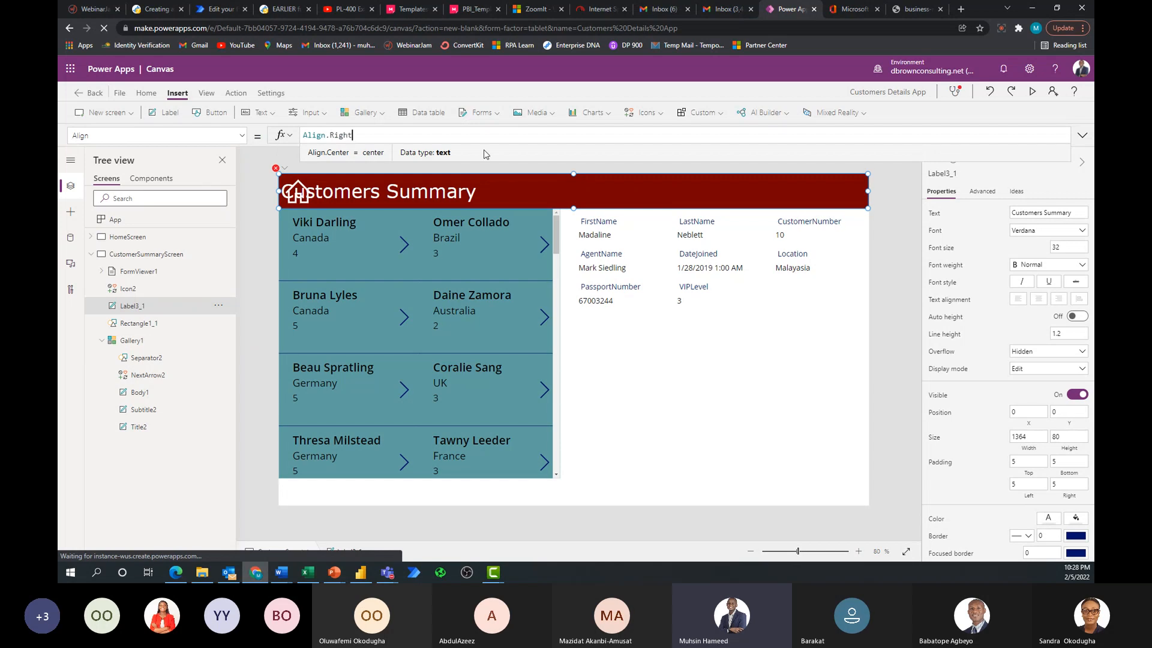
{"action": "left_click", "coordinate": [469, 156]}
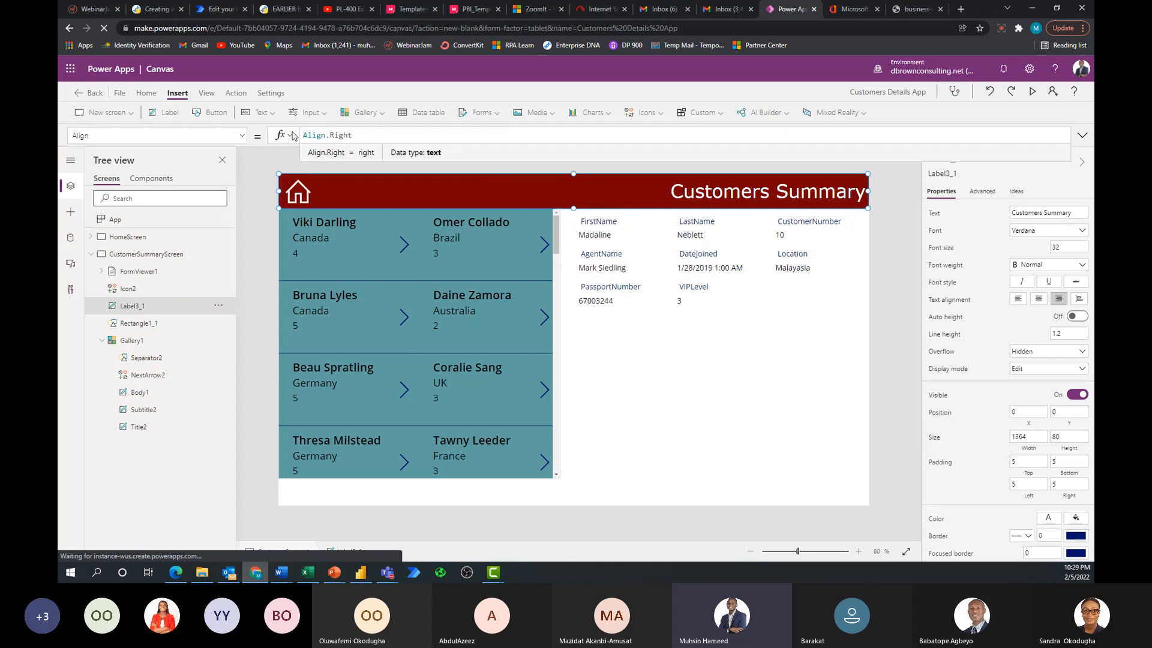
{"action": "left_click", "coordinate": [242, 136]}
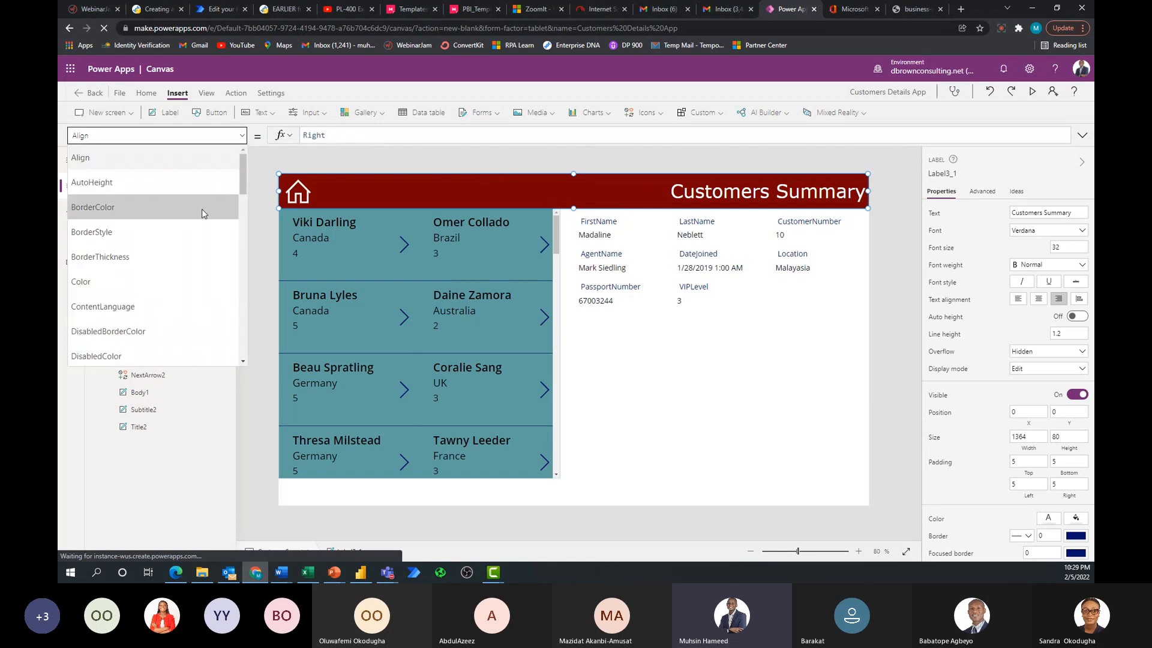
{"action": "scroll", "coordinate": [203, 213], "scroll_direction": "down", "scroll_amount": 5}
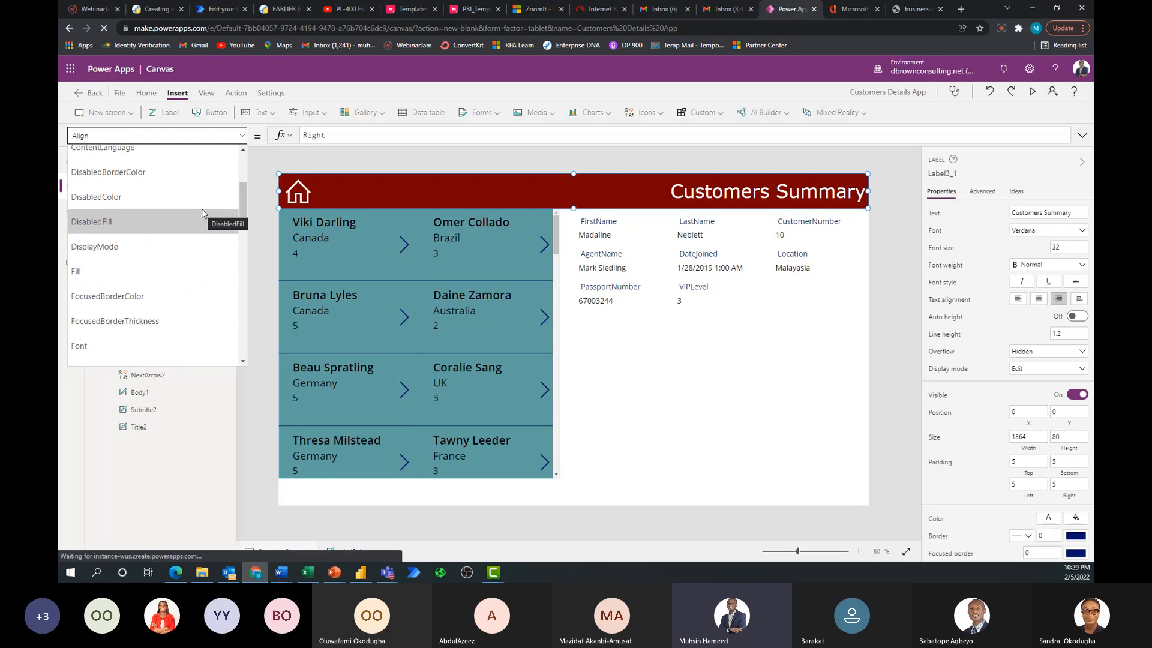
{"action": "scroll", "coordinate": [203, 213], "scroll_direction": "down", "scroll_amount": 3}
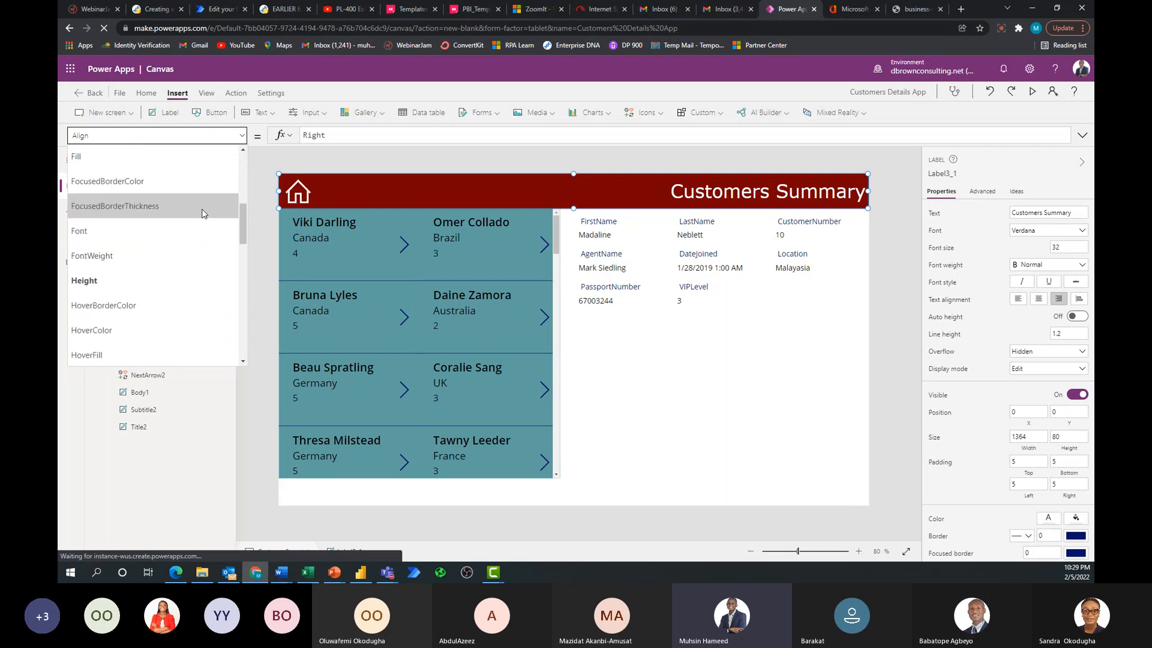
{"action": "scroll", "coordinate": [203, 213], "scroll_direction": "down", "scroll_amount": 4}
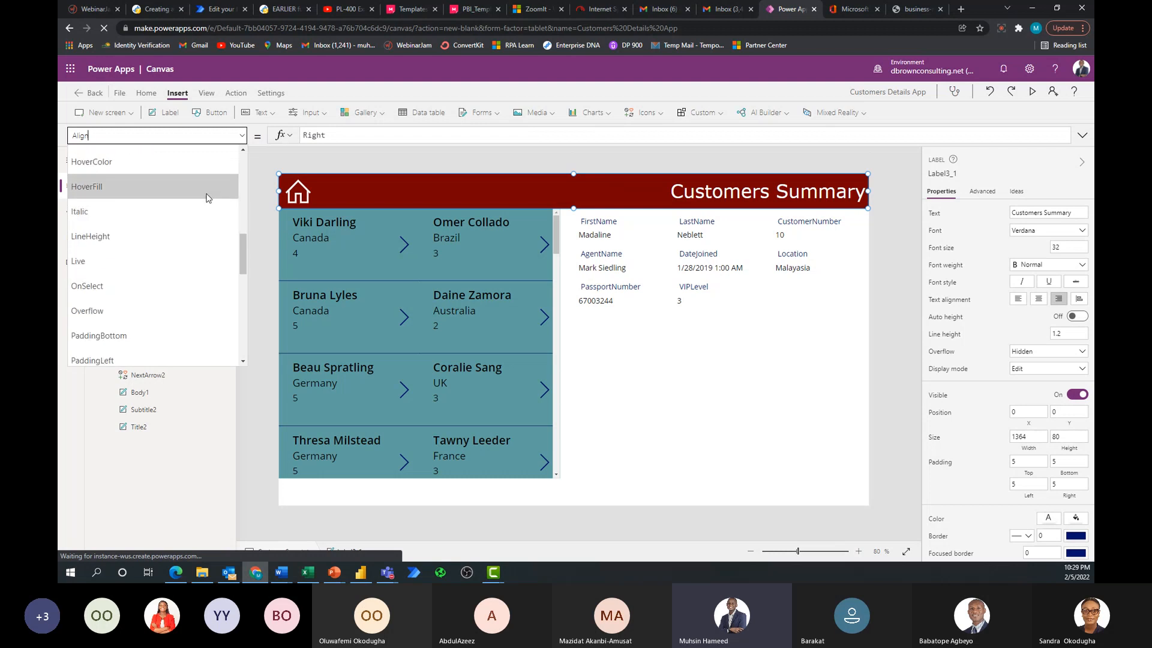
{"action": "scroll", "coordinate": [205, 192], "scroll_direction": "up", "scroll_amount": 8}
{"action": "scroll", "coordinate": [205, 196], "scroll_direction": "up", "scroll_amount": 3}
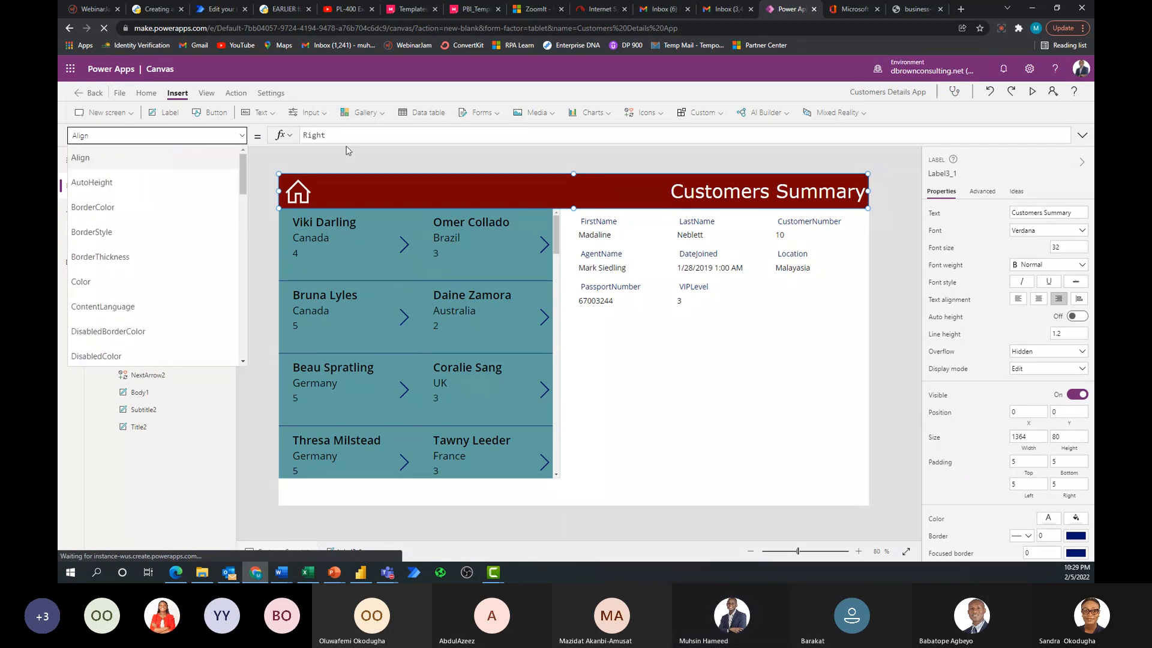
Change the Customers Summary title label's Align formula back to Align.Center.
{"action": "left_click", "coordinate": [354, 135]}
{"action": "key", "text": "BackSpace"}
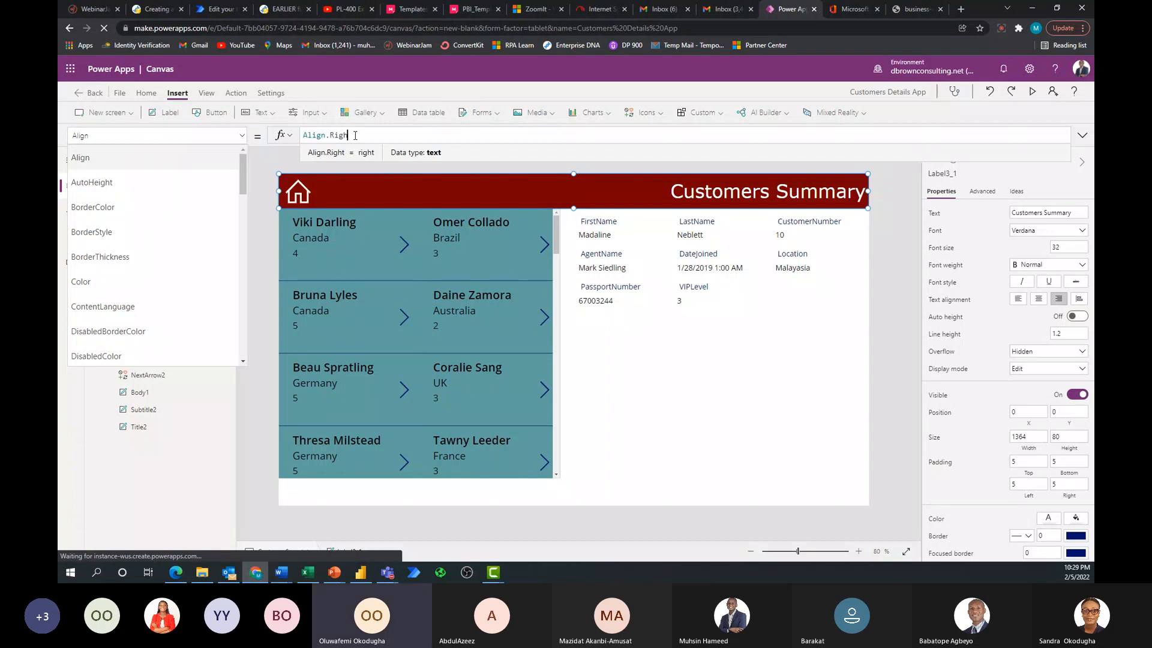
{"action": "key", "text": "BackSpace"}
{"action": "key", "text": "BackSpace"}
{"action": "key", "text": "BackSpace"}
{"action": "key", "text": "BackSpace"}
{"action": "type", "text": "Color"}
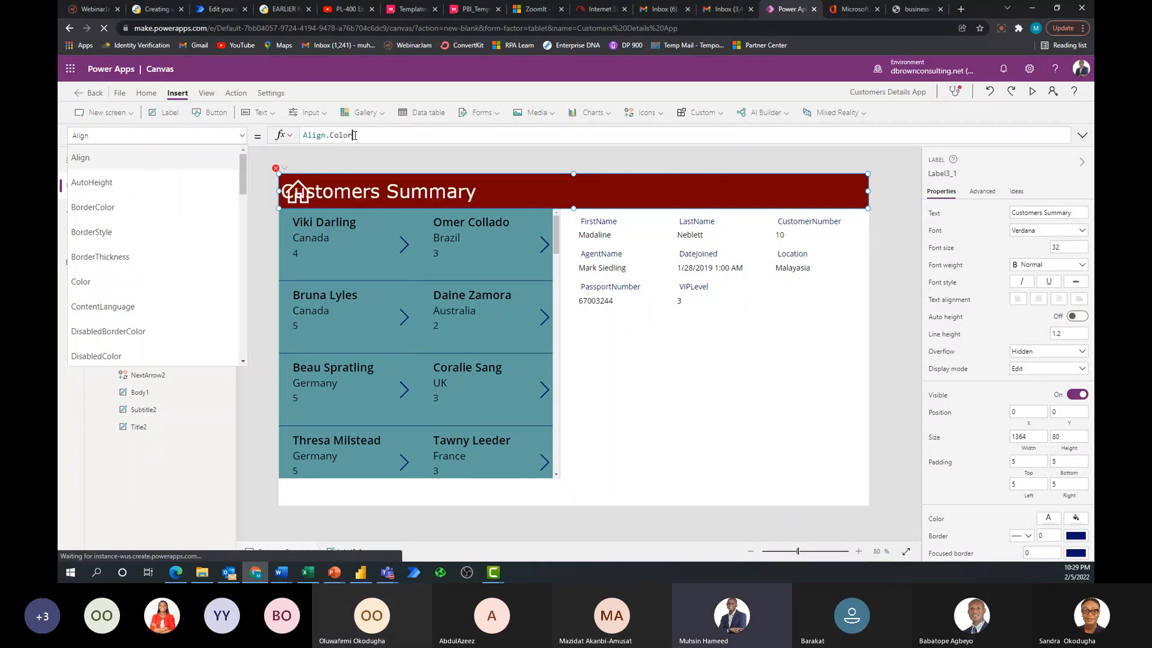
{"action": "key", "text": "BackSpace"}
{"action": "key", "text": "BackSpace"}
{"action": "key", "text": "BackSpace"}
{"action": "key", "text": "BackSpace"}
{"action": "key", "text": "BackSpace"}
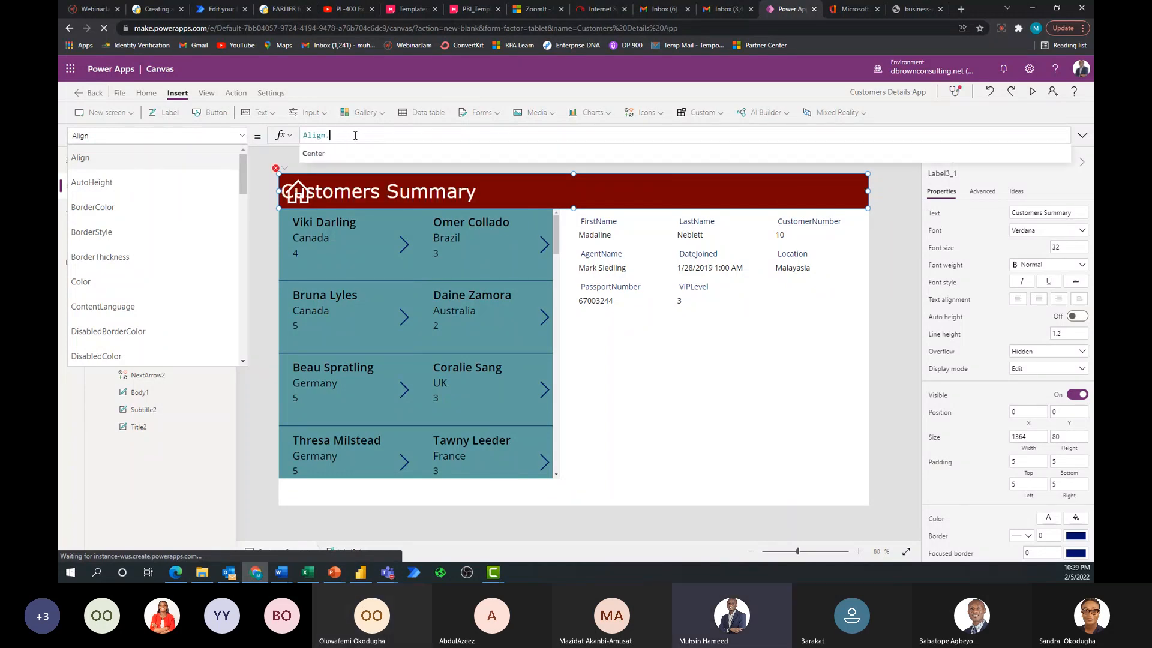
{"action": "type", "text": "C"}
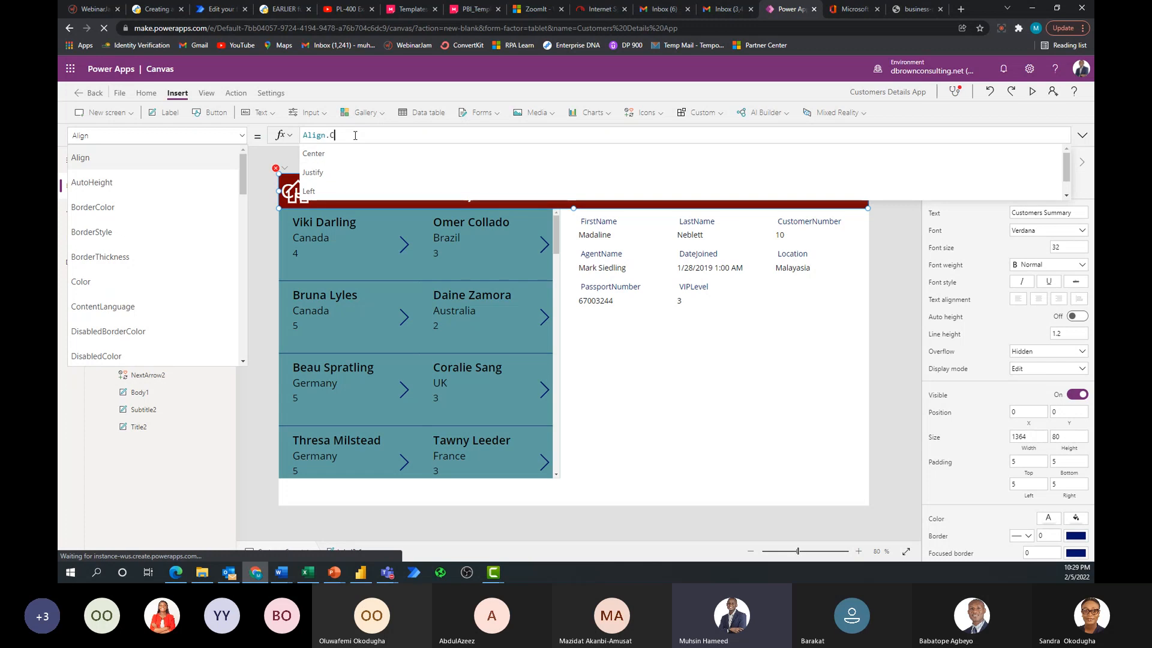
{"action": "type", "text": "enter"}
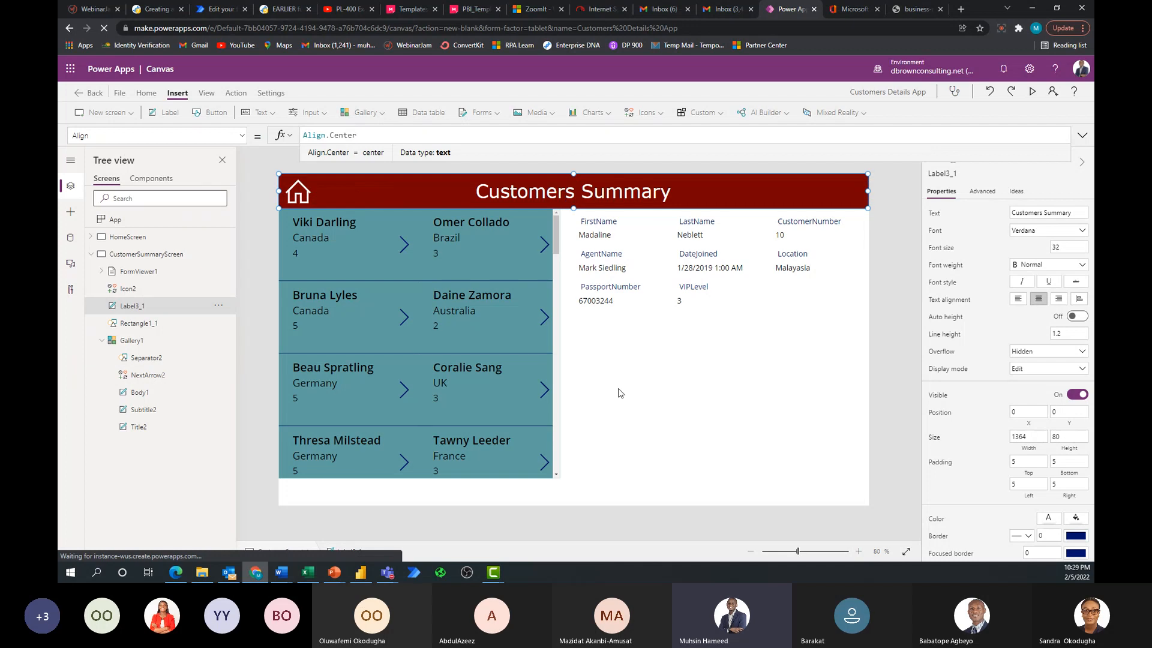
Extend the customer gallery's lower edge to the end of the screen canvas, giving it a height of 688.
{"action": "left_click", "coordinate": [421, 476]}
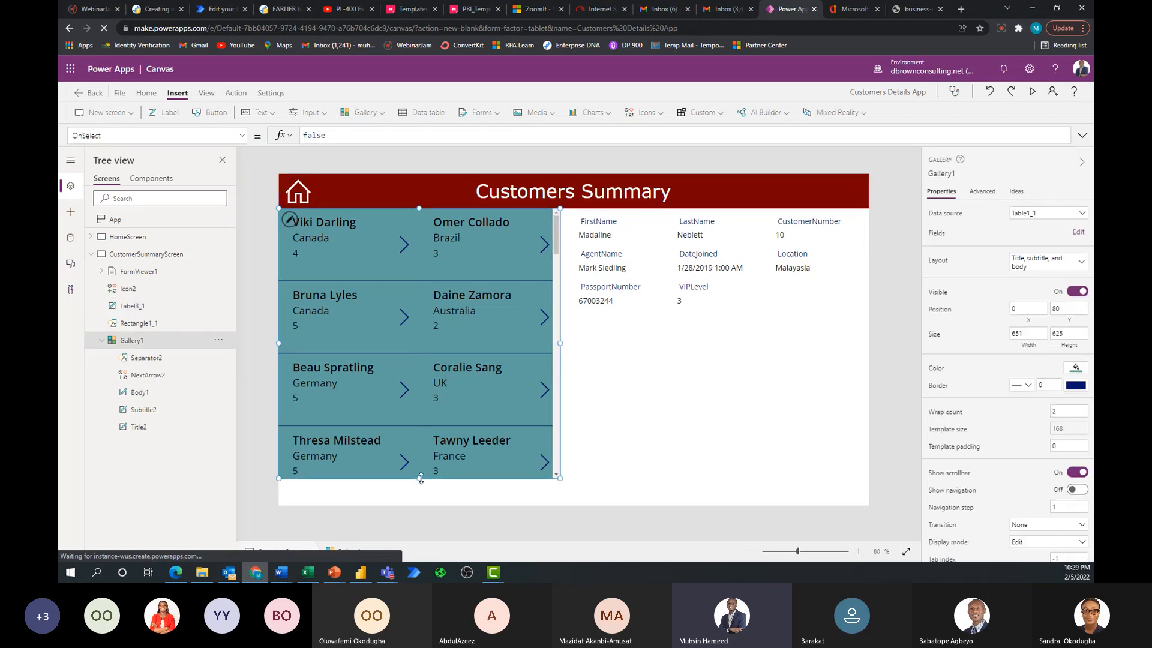
{"action": "left_click_drag", "start_coordinate": [421, 478], "coordinate": [421, 505]}
{"action": "scroll", "coordinate": [514, 394], "scroll_direction": "down", "scroll_amount": 1}
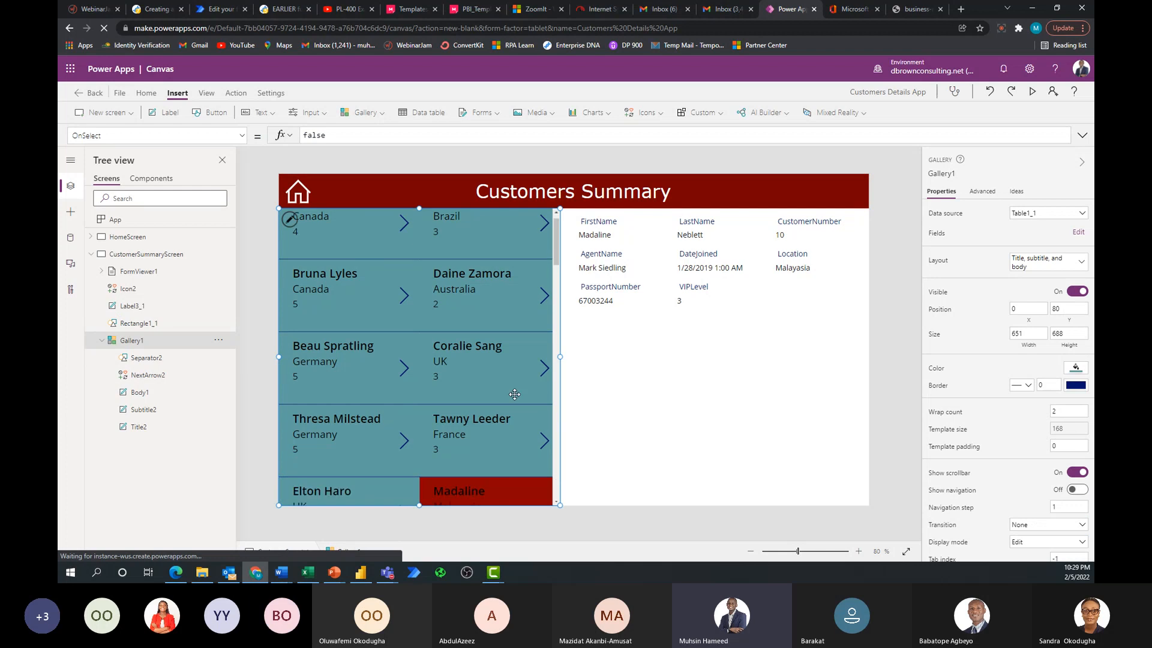
{"action": "scroll", "coordinate": [515, 394], "scroll_direction": "down", "scroll_amount": 1}
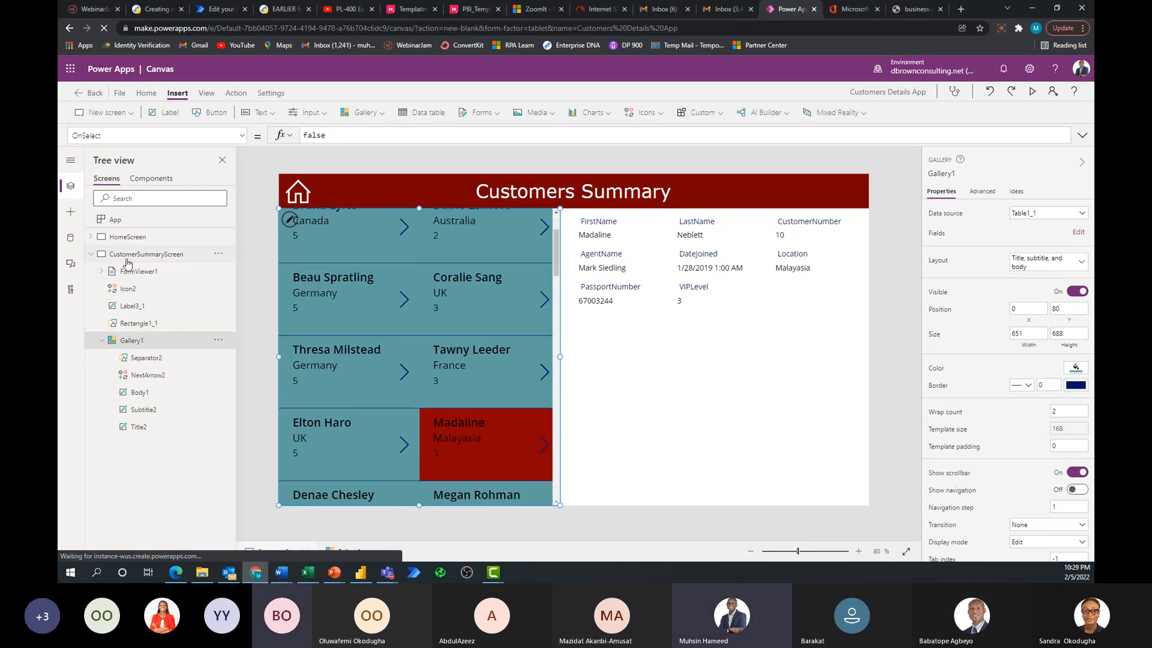
Select the customer display form beside the gallery to inspect it, and collapse the list of components under CustomerSummaryScreen.
{"action": "left_click", "coordinate": [91, 255]}
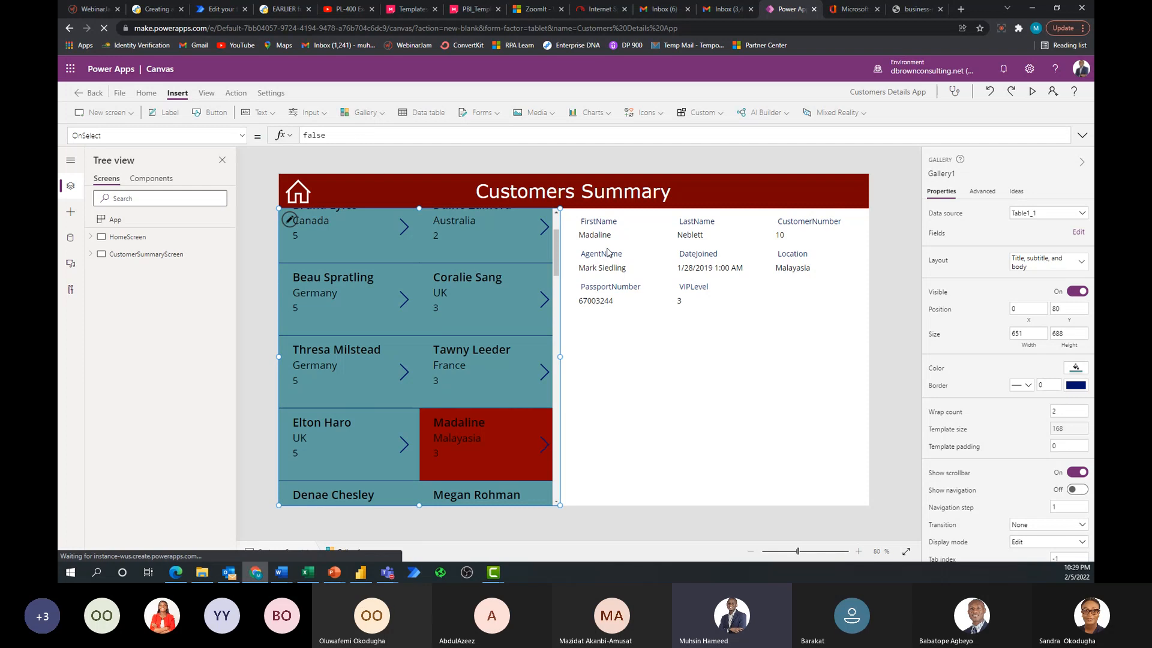
{"action": "left_click", "coordinate": [630, 282]}
{"action": "left_click", "coordinate": [639, 425]}
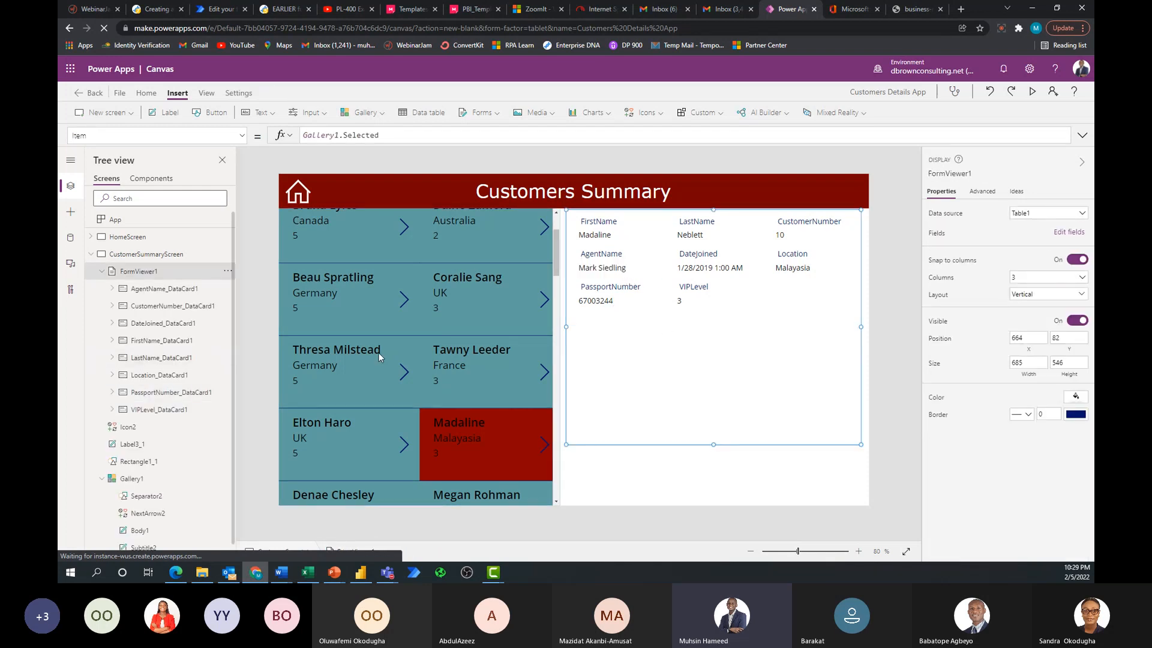
{"action": "left_click", "coordinate": [91, 255]}
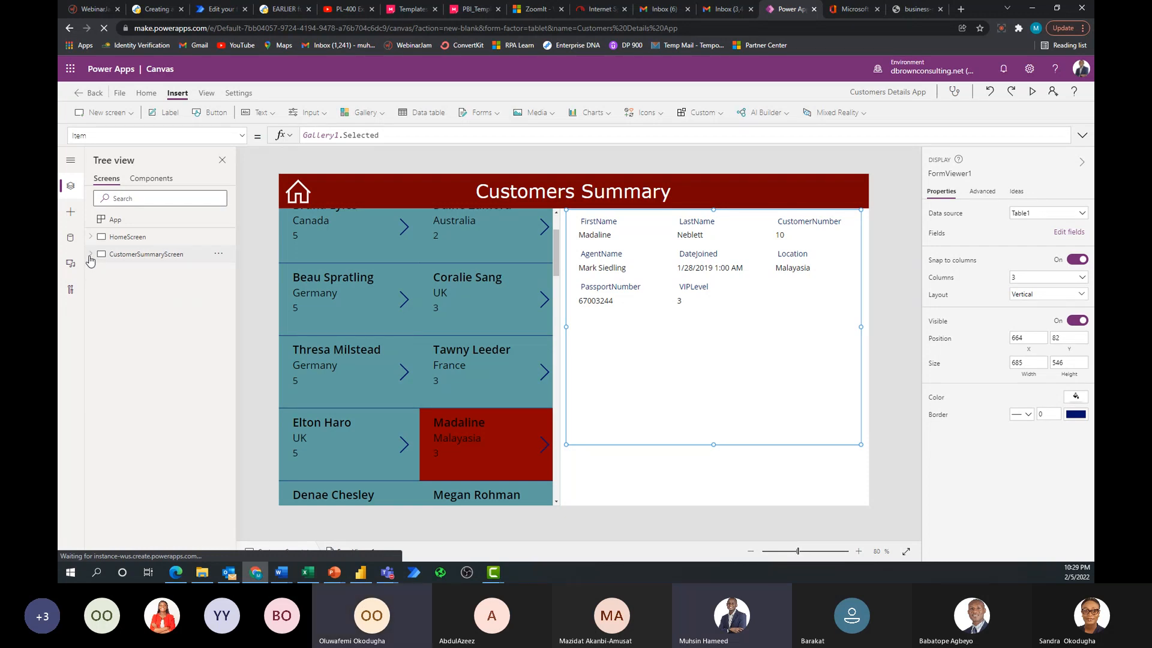
View the New Customer button on HomeScreen, collapse that screen's components, and return to CustomerSummaryScreen.
{"action": "left_click", "coordinate": [141, 237]}
{"action": "left_click", "coordinate": [564, 412]}
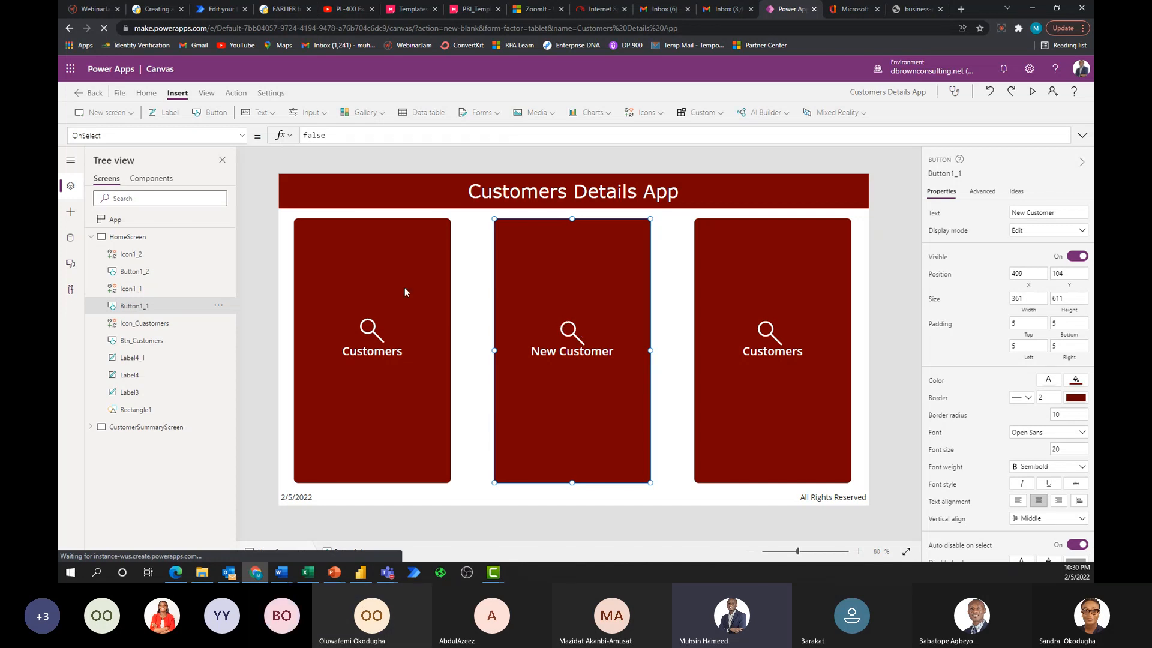
{"action": "left_click", "coordinate": [92, 237]}
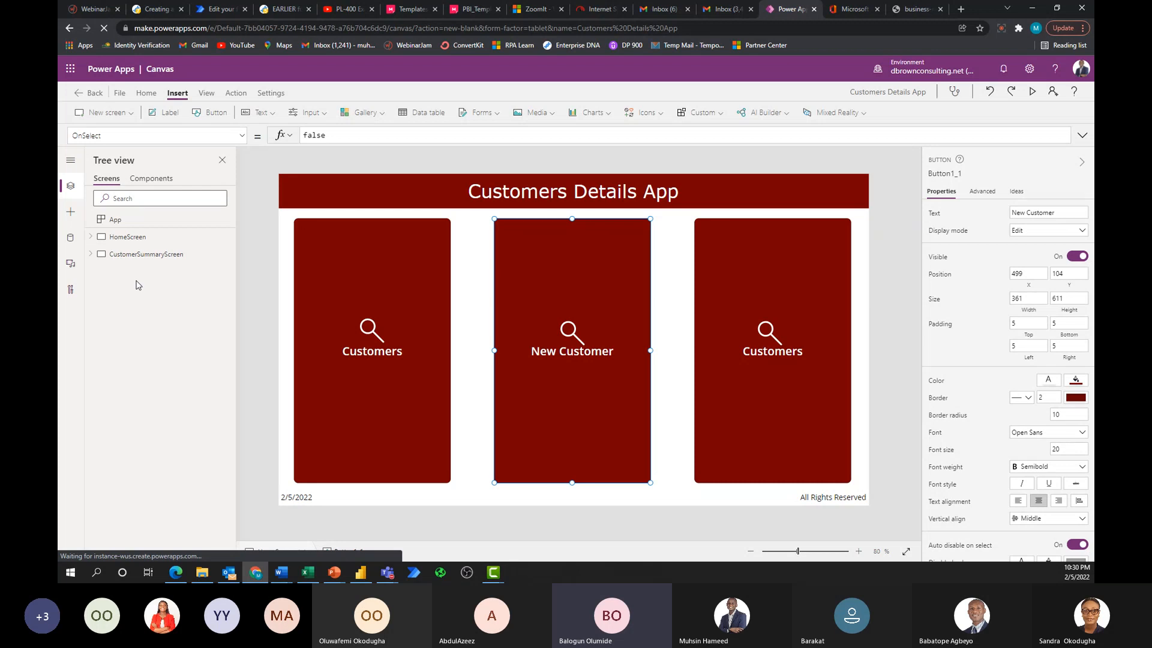
{"action": "left_click", "coordinate": [167, 255]}
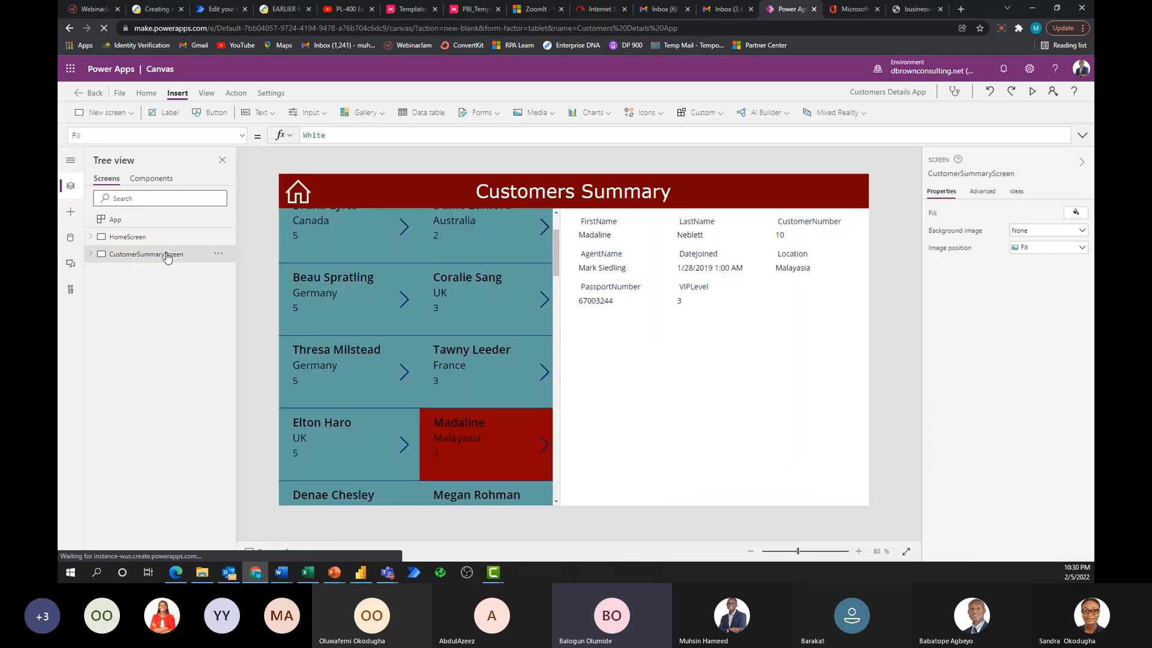
Select the customer gallery on CustomerSummaryScreen and look through its records down to the last customers and back to the first.
{"action": "left_click", "coordinate": [392, 304]}
{"action": "scroll", "coordinate": [392, 300], "scroll_direction": "up", "scroll_amount": 3}
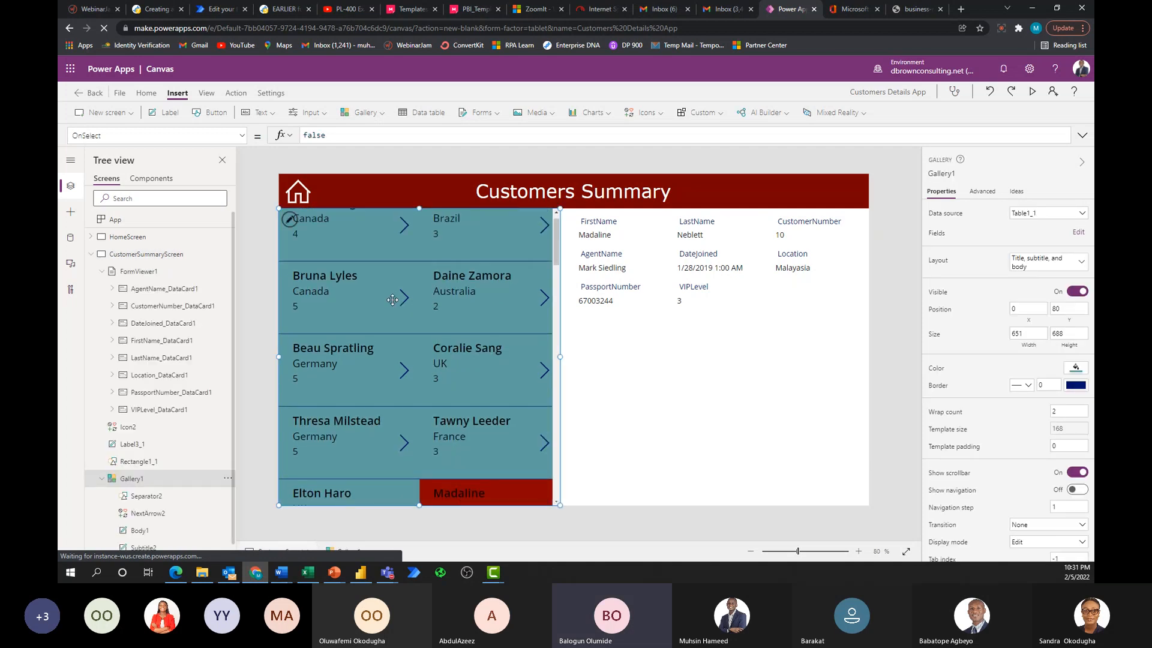
{"action": "scroll", "coordinate": [393, 300], "scroll_direction": "down", "scroll_amount": 10}
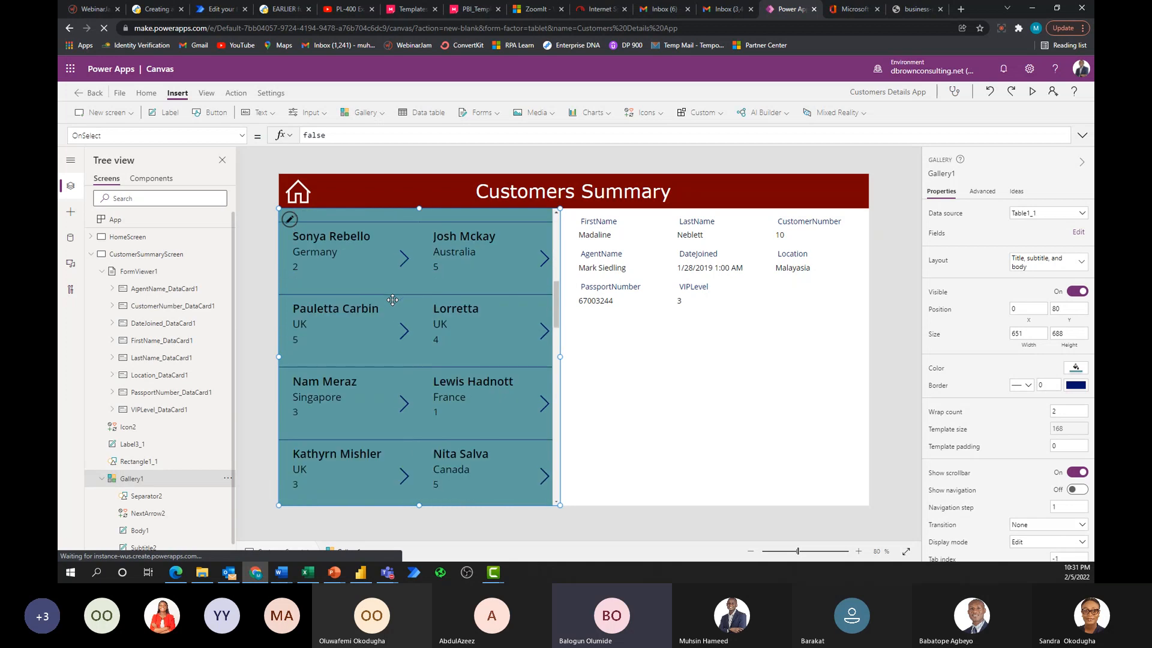
{"action": "scroll", "coordinate": [393, 300], "scroll_direction": "down", "scroll_amount": 8}
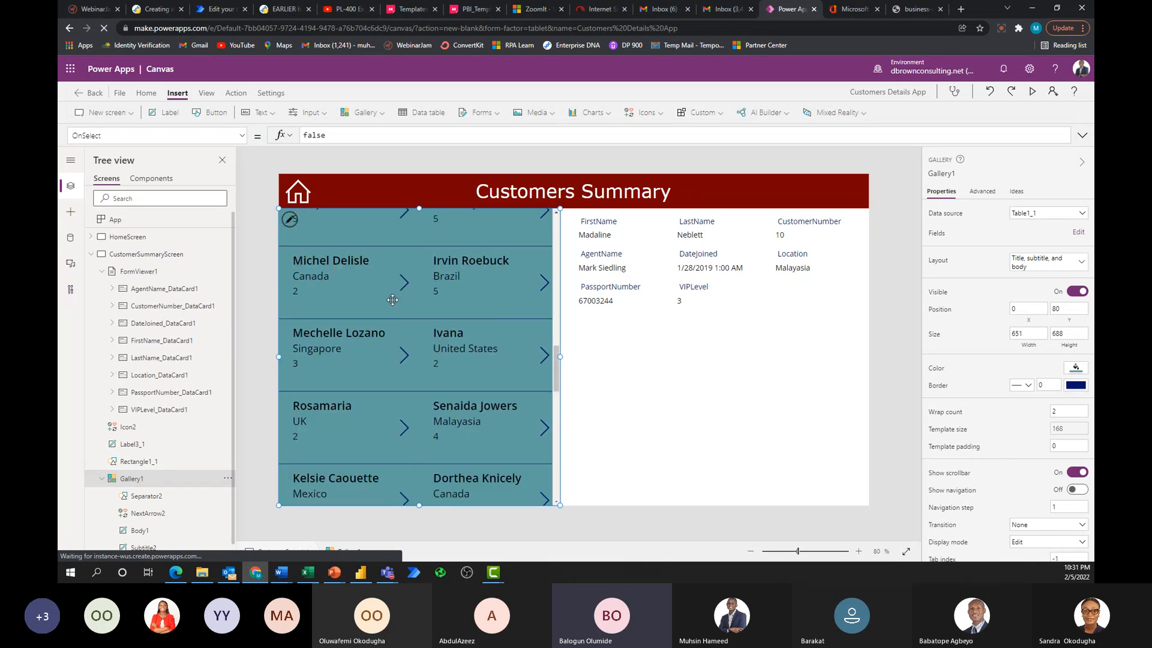
{"action": "scroll", "coordinate": [393, 300], "scroll_direction": "down", "scroll_amount": 5}
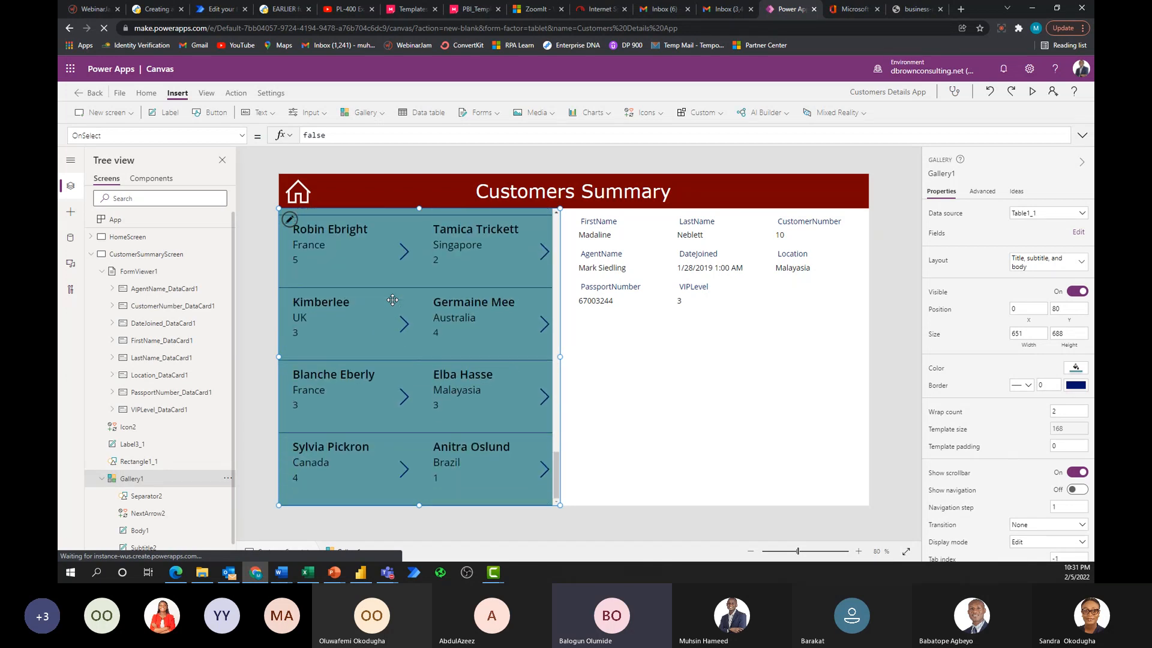
{"action": "scroll", "coordinate": [392, 300], "scroll_direction": "up", "scroll_amount": 15}
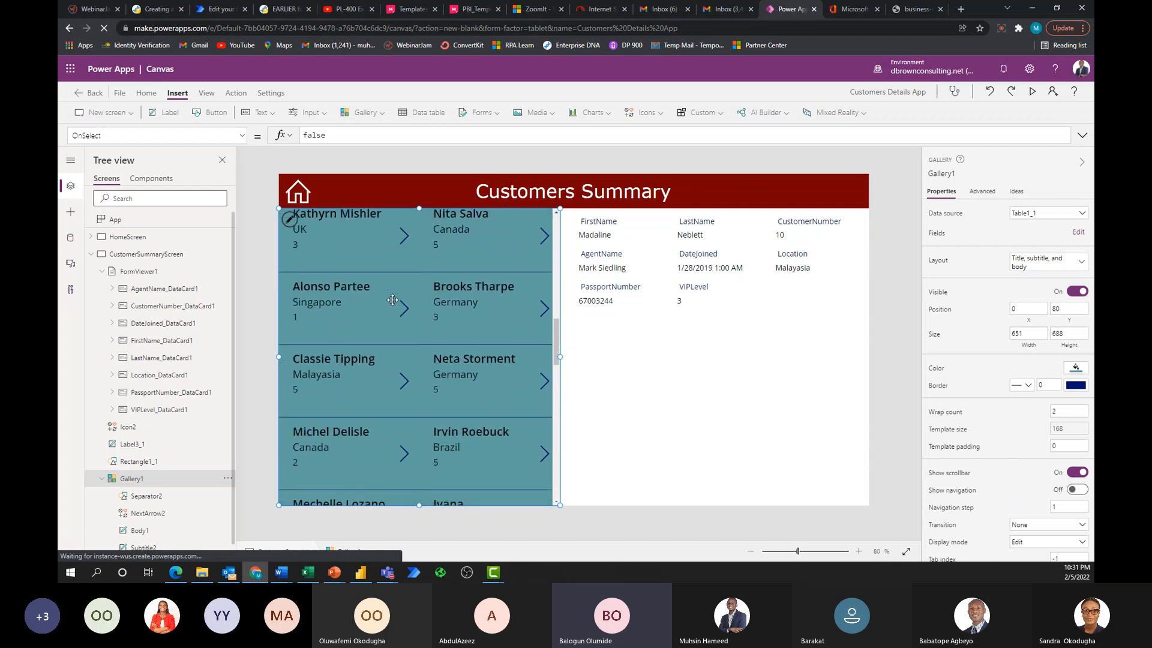
{"action": "scroll", "coordinate": [392, 300], "scroll_direction": "up", "scroll_amount": 5}
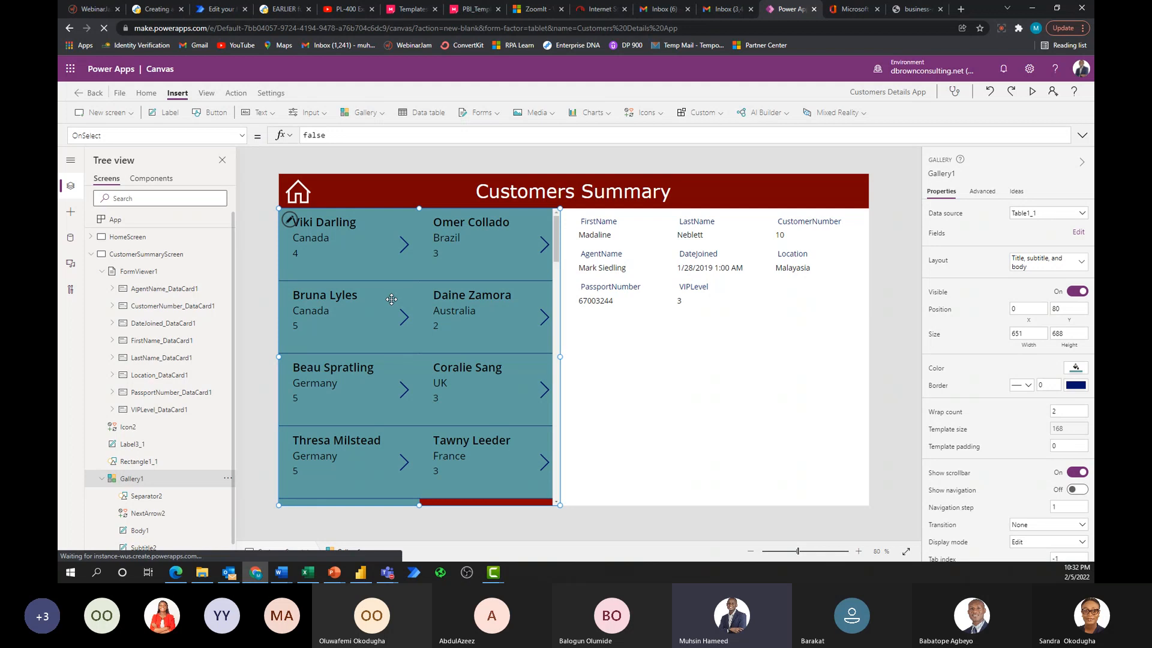
Switch to the Customers workbook in Excel and start a new table record in row 53, entering the customer number and first name.
{"action": "left_click", "coordinate": [316, 577]}
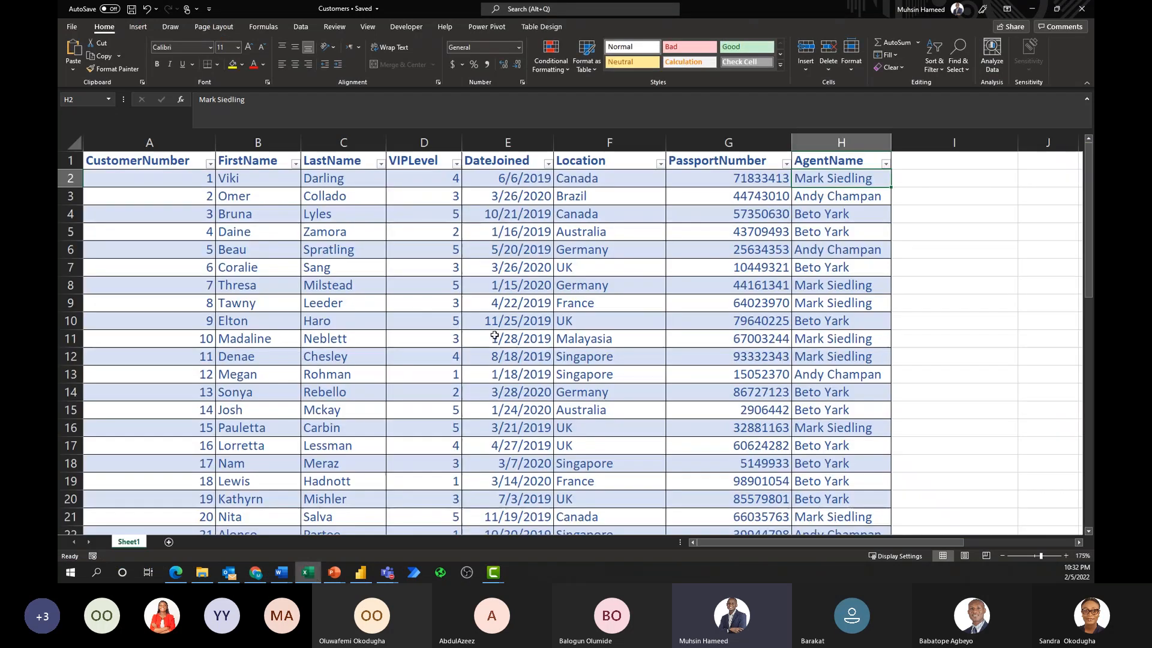
{"action": "scroll", "coordinate": [494, 334], "scroll_direction": "down", "scroll_amount": 13}
{"action": "scroll", "coordinate": [465, 341], "scroll_direction": "right", "scroll_amount": 3}
{"action": "left_click_drag", "start_coordinate": [785, 543], "coordinate": [650, 560]}
{"action": "left_click", "coordinate": [175, 394]}
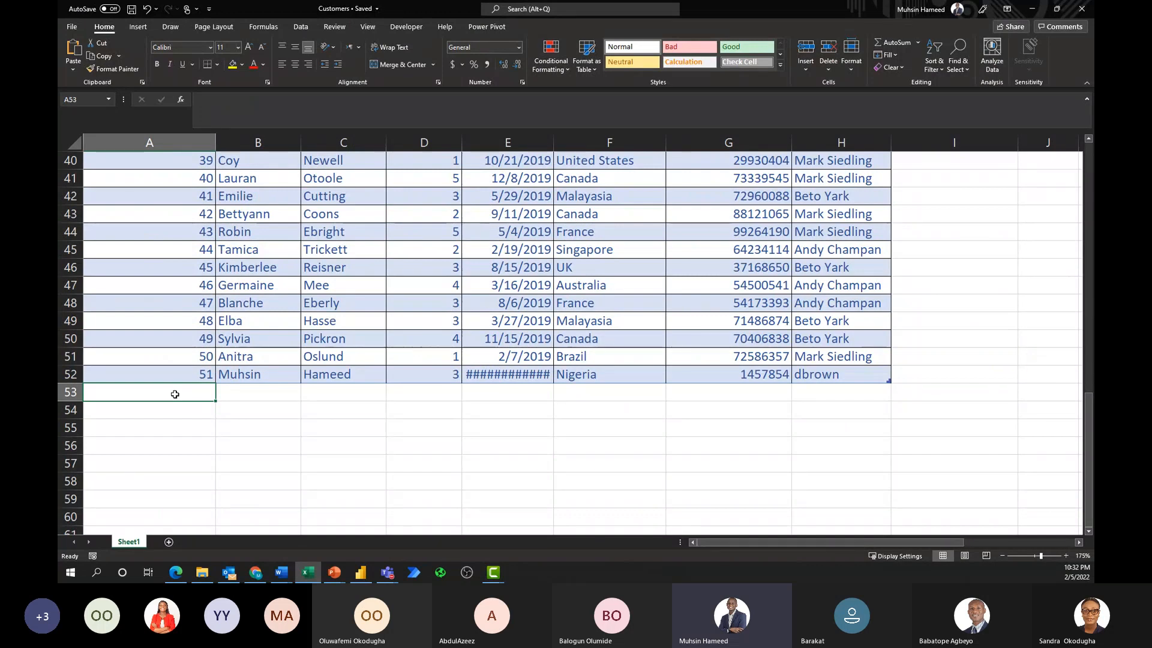
{"action": "type", "text": "52"}
{"action": "key", "text": "Tab"}
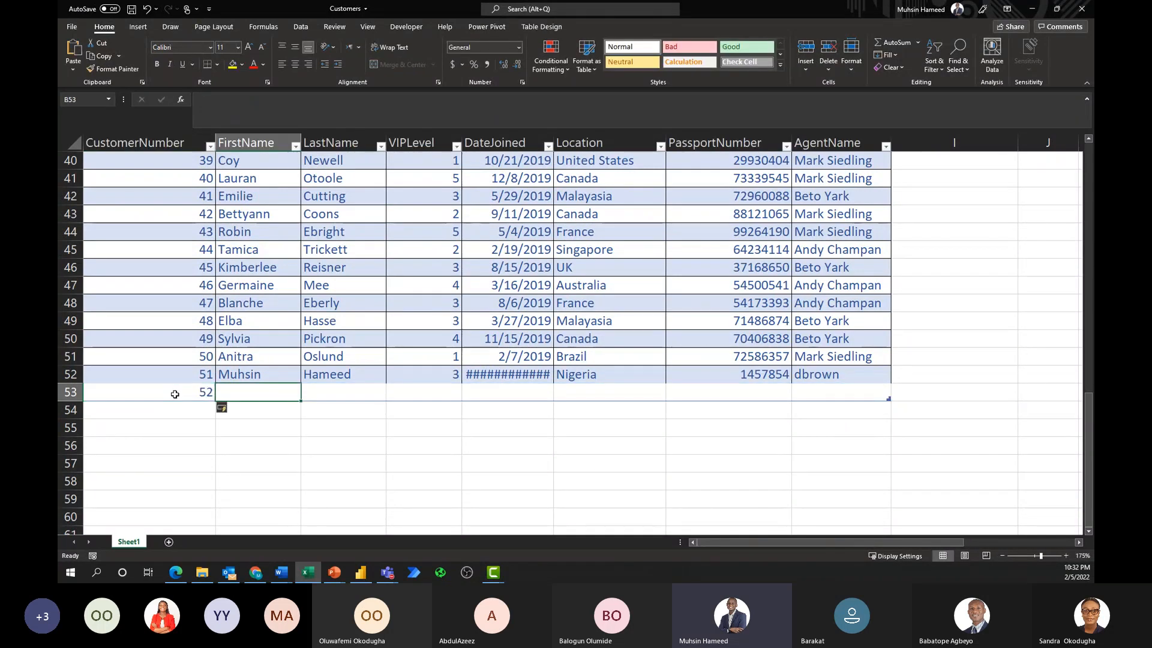
{"action": "type", "text": "Olumide"}
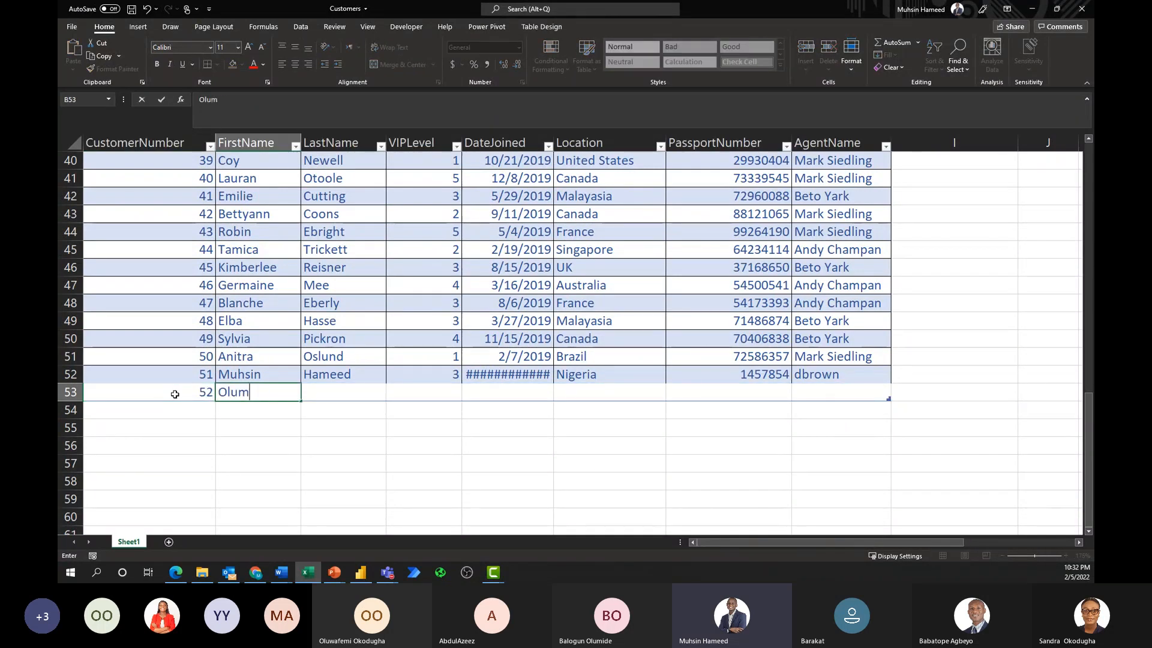
{"action": "key", "text": "Tab"}
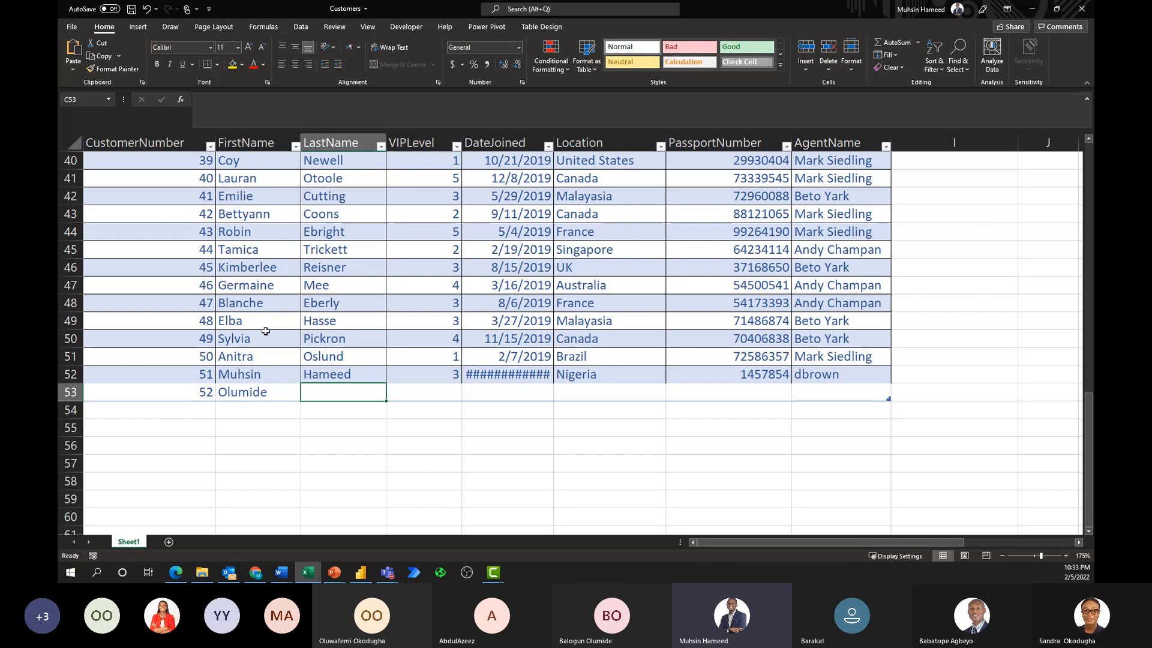
Switch between the Power Apps editor and the Customers workbook in Excel to compare the gallery with the table's new row, ending in Power Apps.
{"action": "left_click", "coordinate": [1031, 9]}
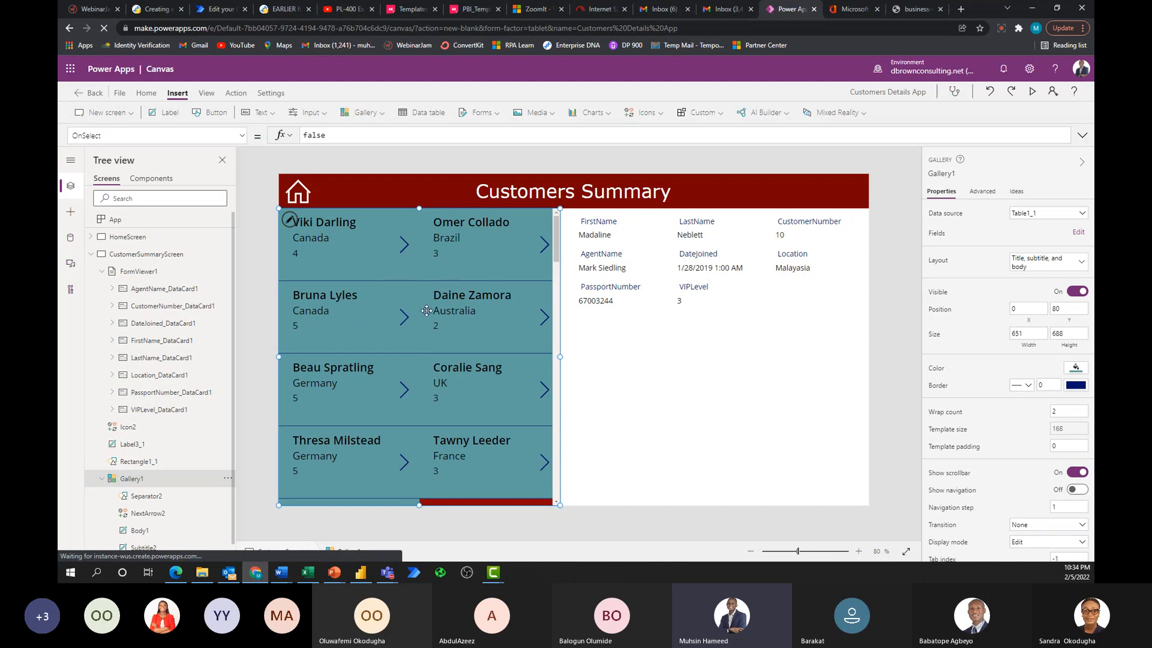
{"action": "left_click", "coordinate": [310, 574]}
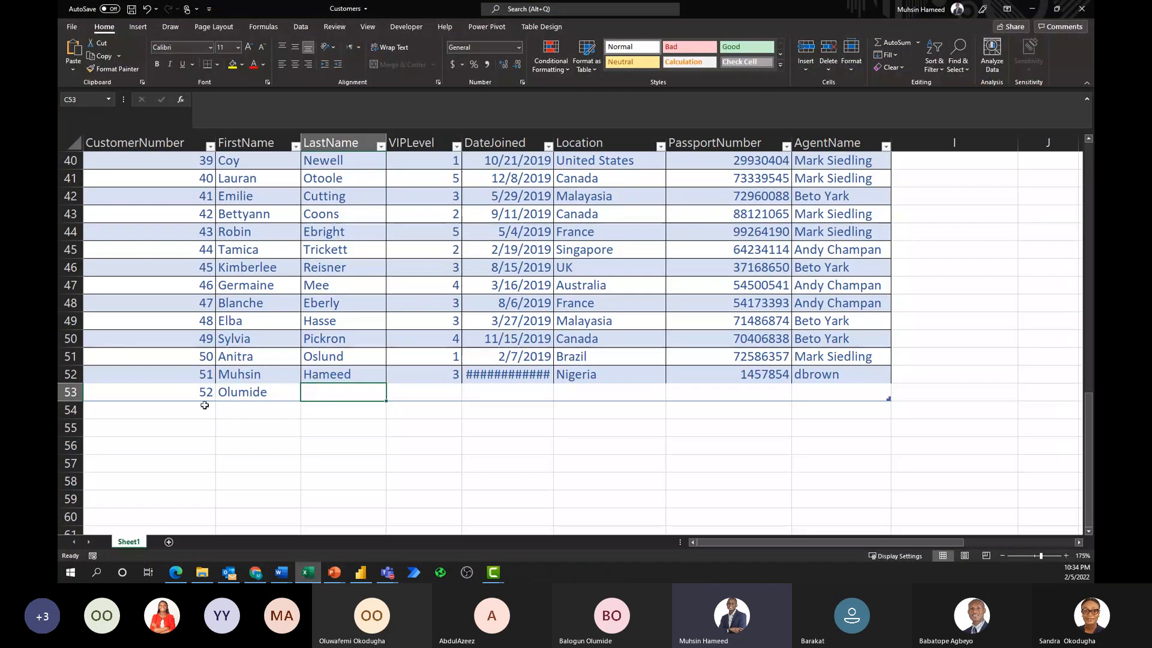
{"action": "key", "text": "Return"}
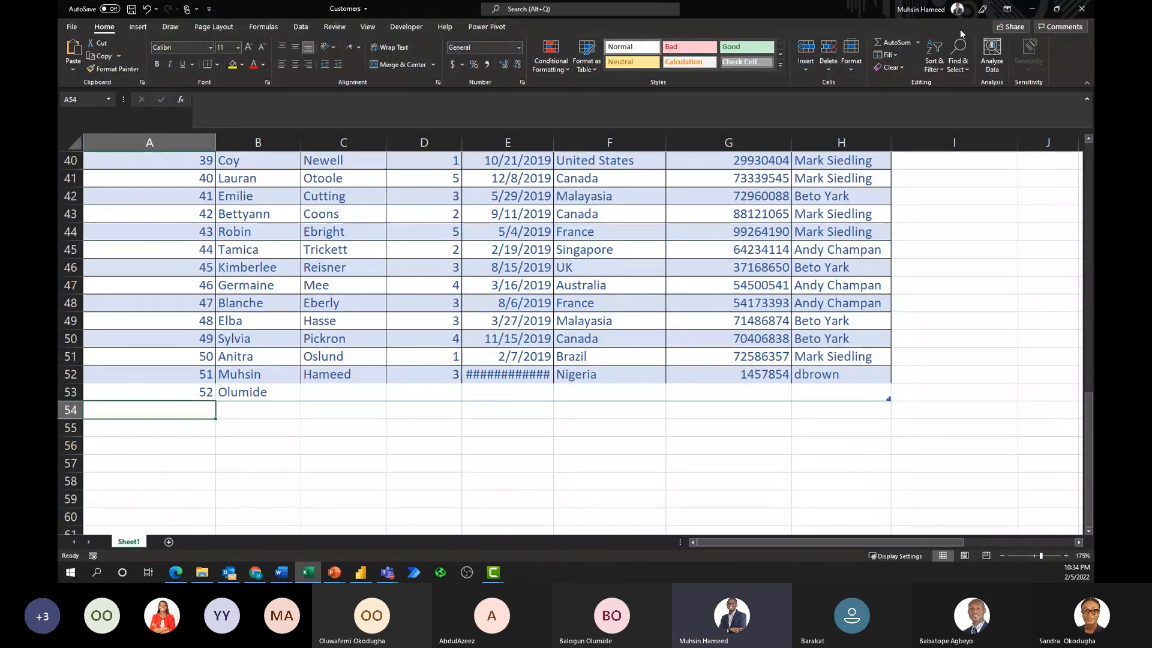
{"action": "left_click", "coordinate": [1032, 13]}
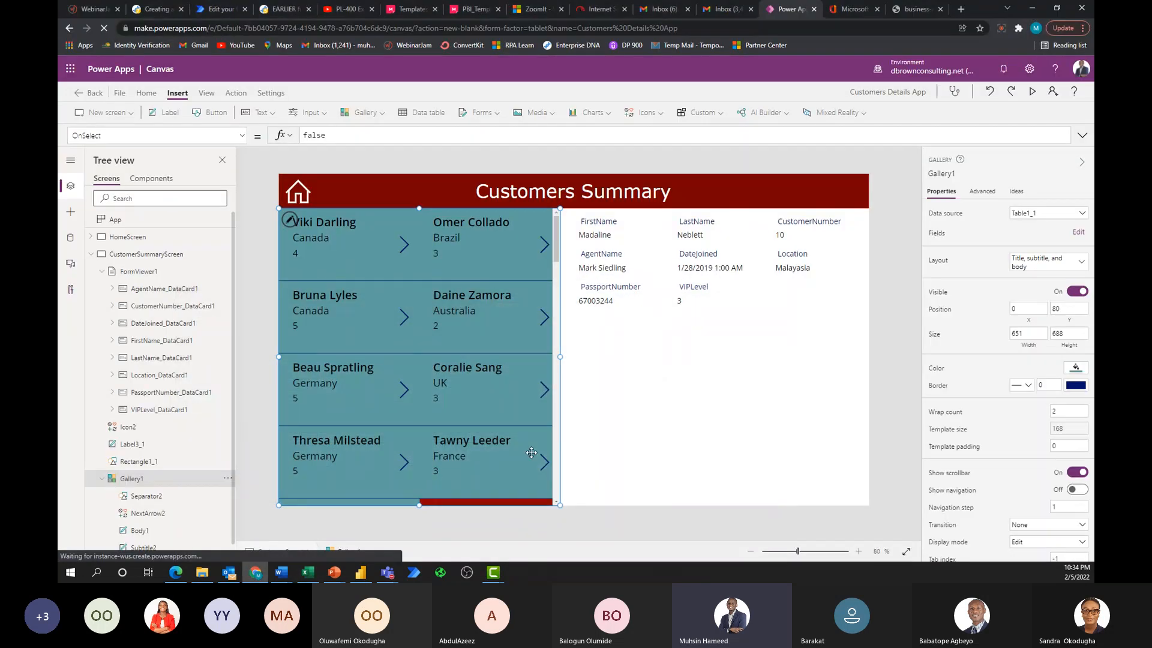
{"action": "left_click", "coordinate": [301, 573]}
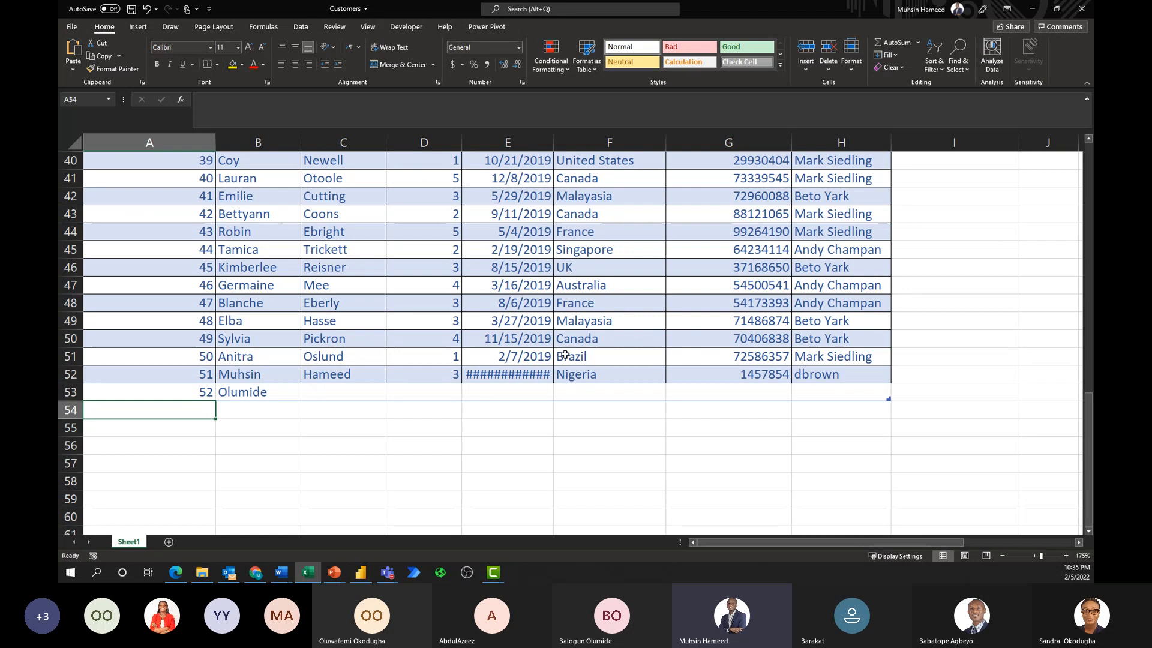
{"action": "left_click", "coordinate": [1029, 8]}
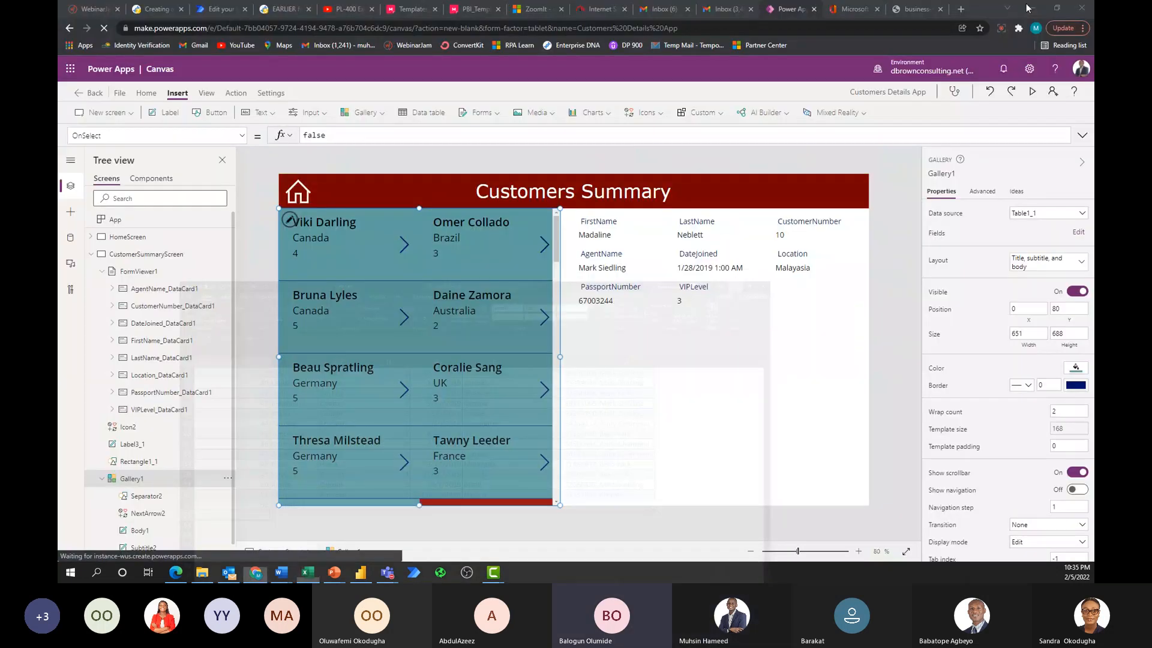